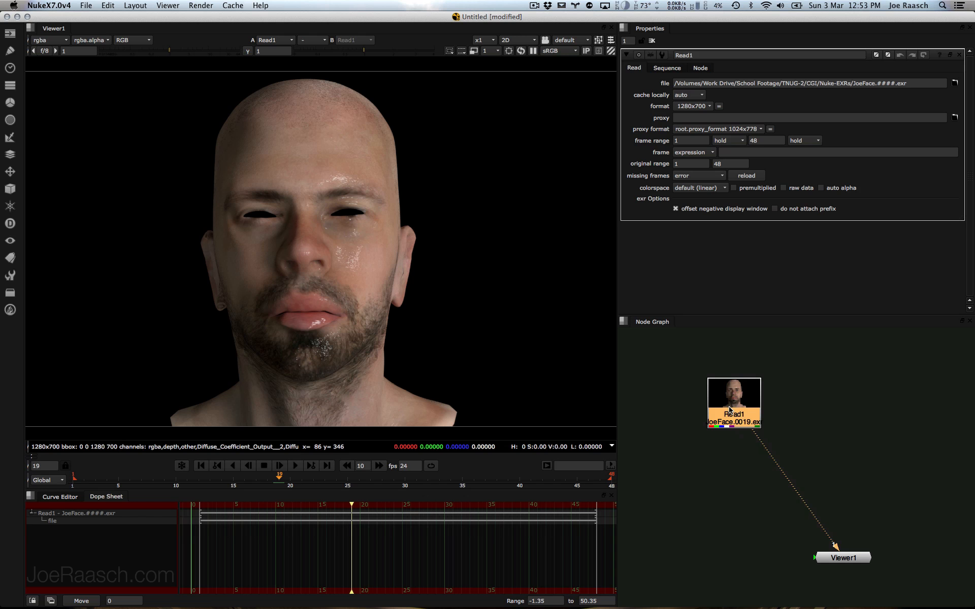
left_click_drag(729, 409, 735, 409)
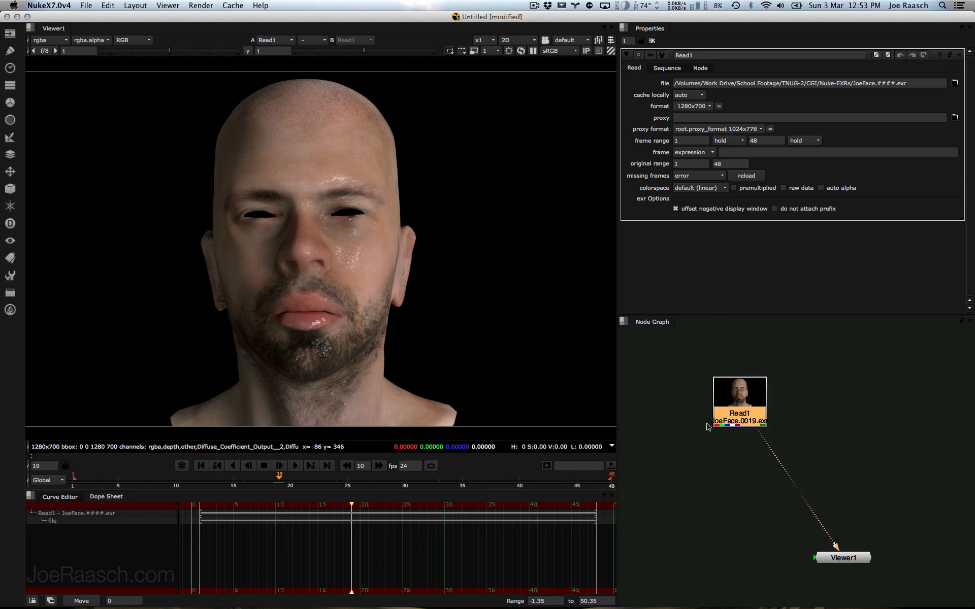
left_click_drag(700, 365, 810, 476)
left_click_drag(755, 419, 743, 412)
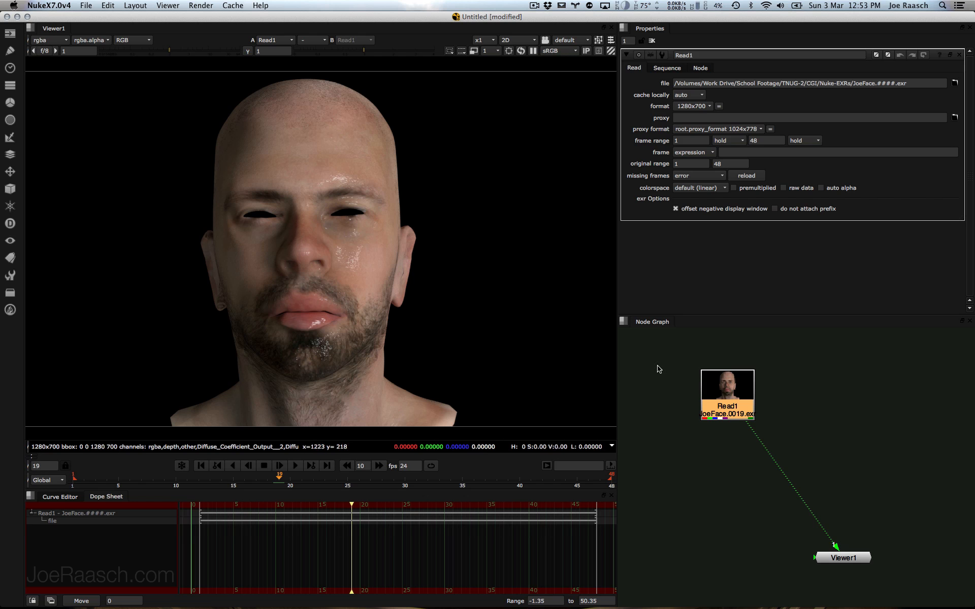
left_click_drag(724, 403, 729, 406)
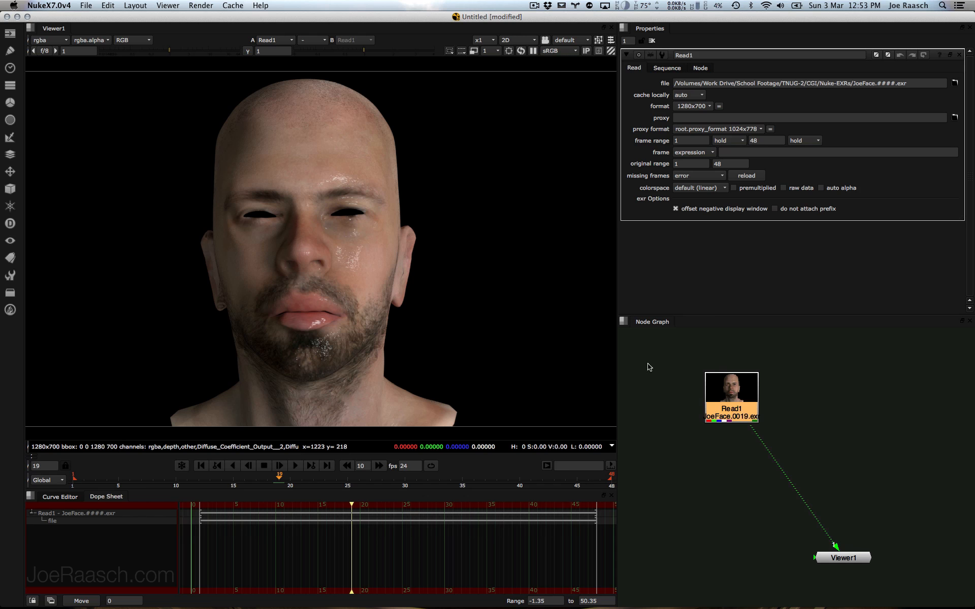
Step: View the depth layer and the Diffuse_Coefficient_Output__2 pass in the viewer, scrubbing the diffuse pass to frame 34
left_click(43, 41)
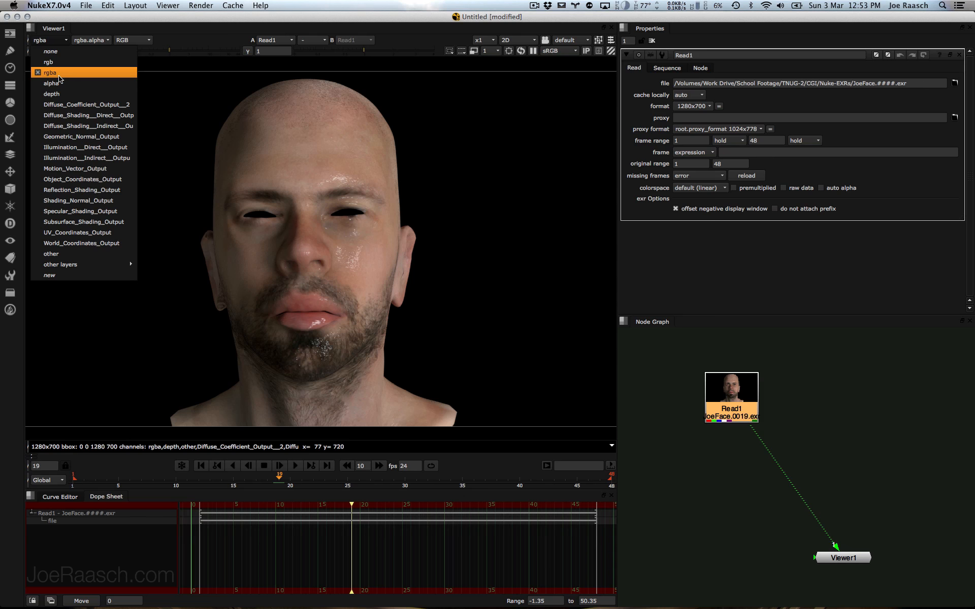
left_click(46, 94)
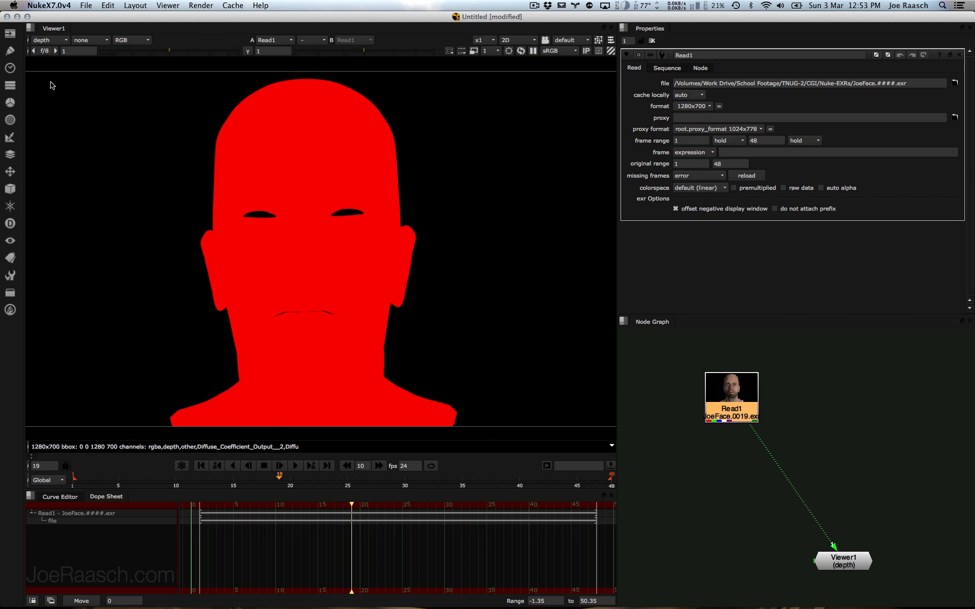
left_click(51, 41)
left_click(50, 117)
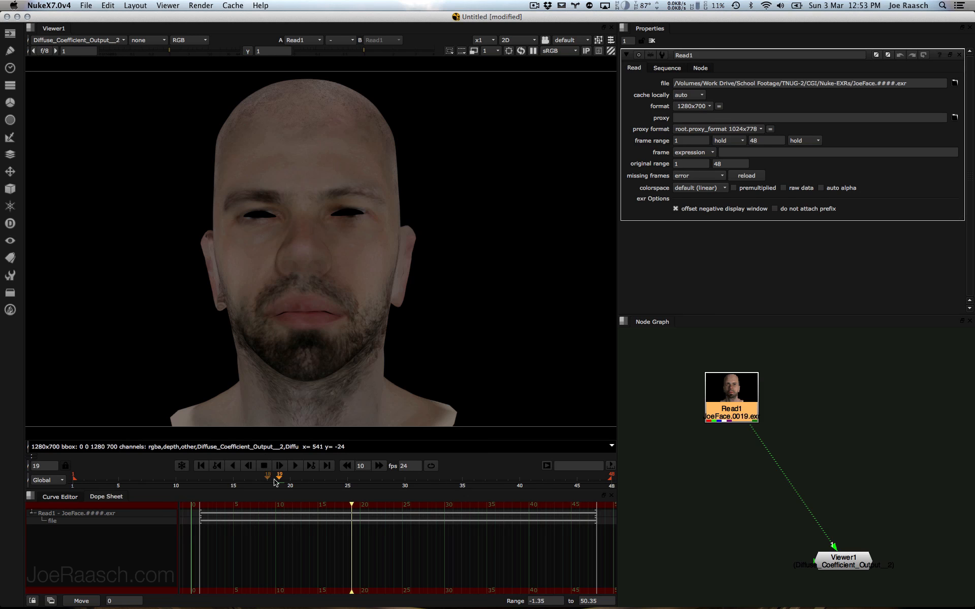
left_click_drag(274, 483, 452, 488)
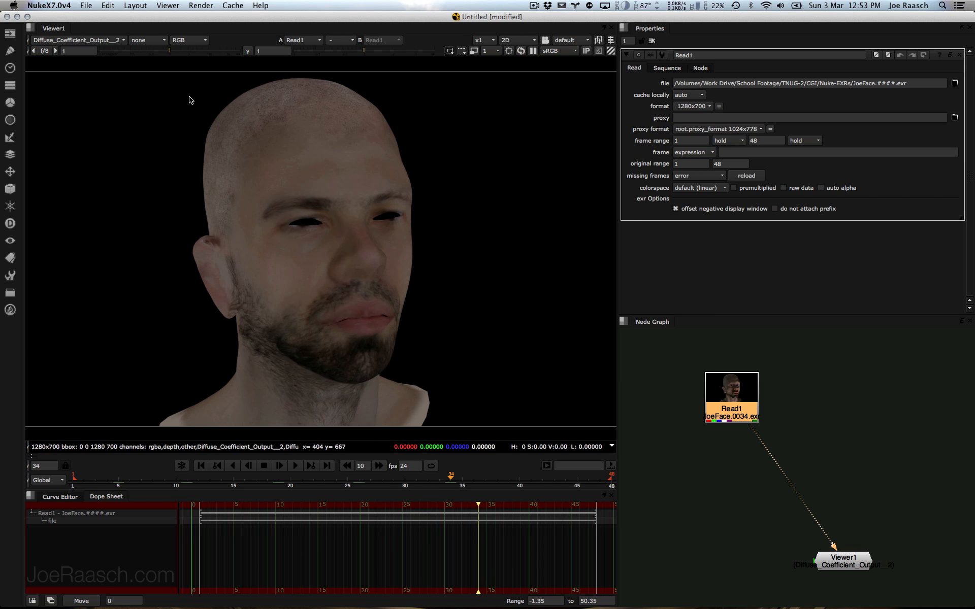
Step: View the direct diffuse shading pass, scrub it back to frame 15, and display the indirect diffuse shading pass
left_click(60, 40)
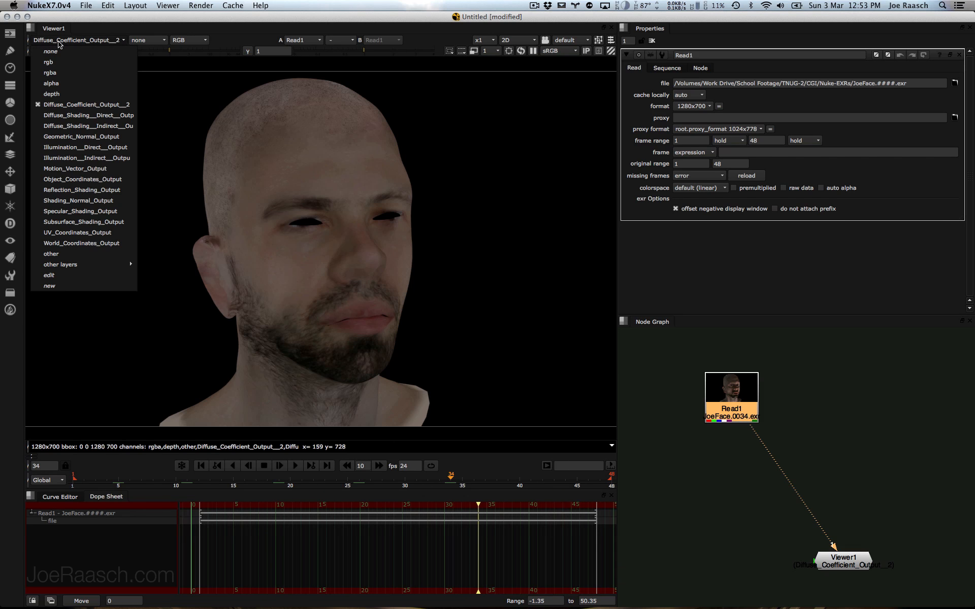
left_click(51, 116)
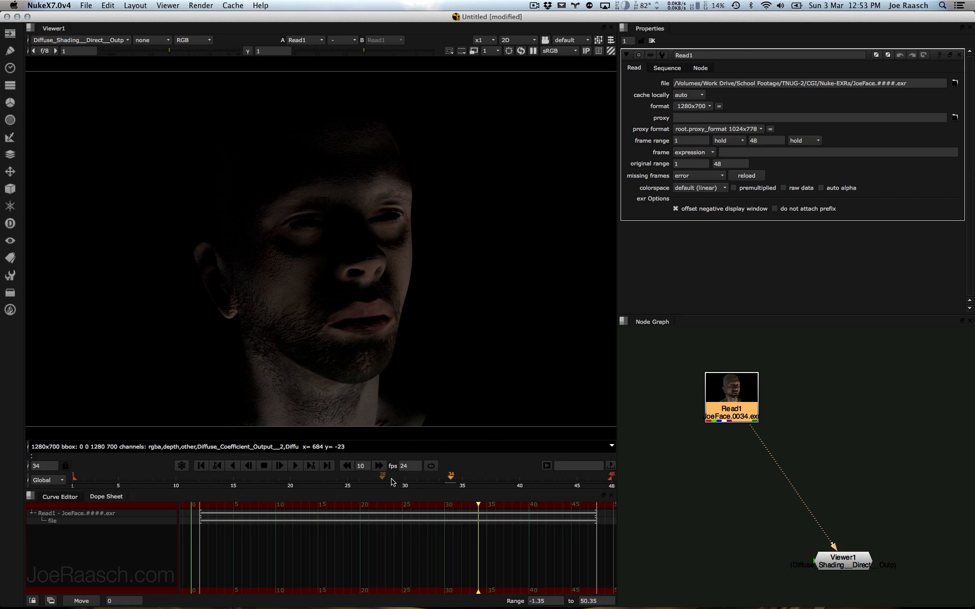
left_click_drag(462, 485, 277, 452)
left_click(78, 40)
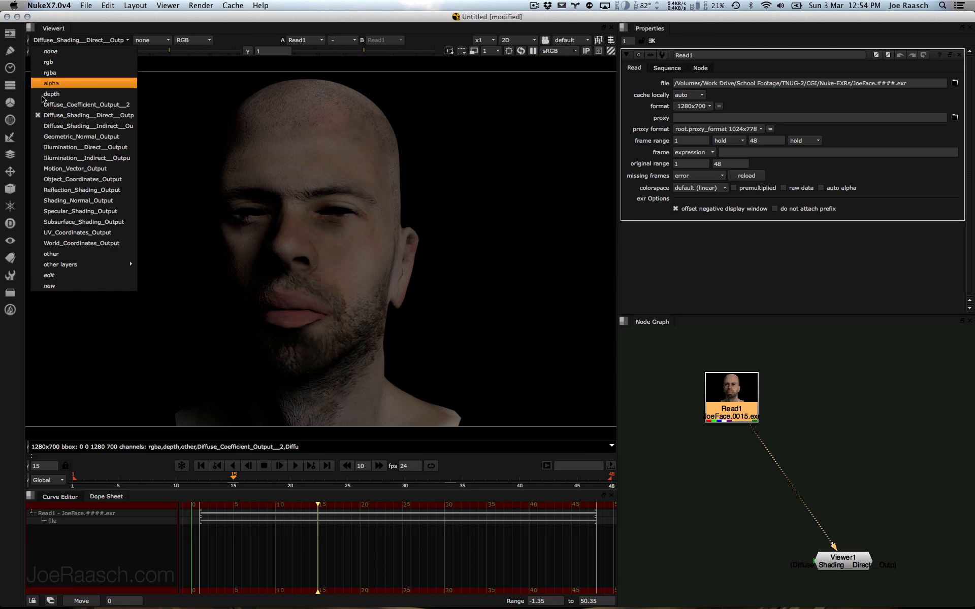
left_click(38, 125)
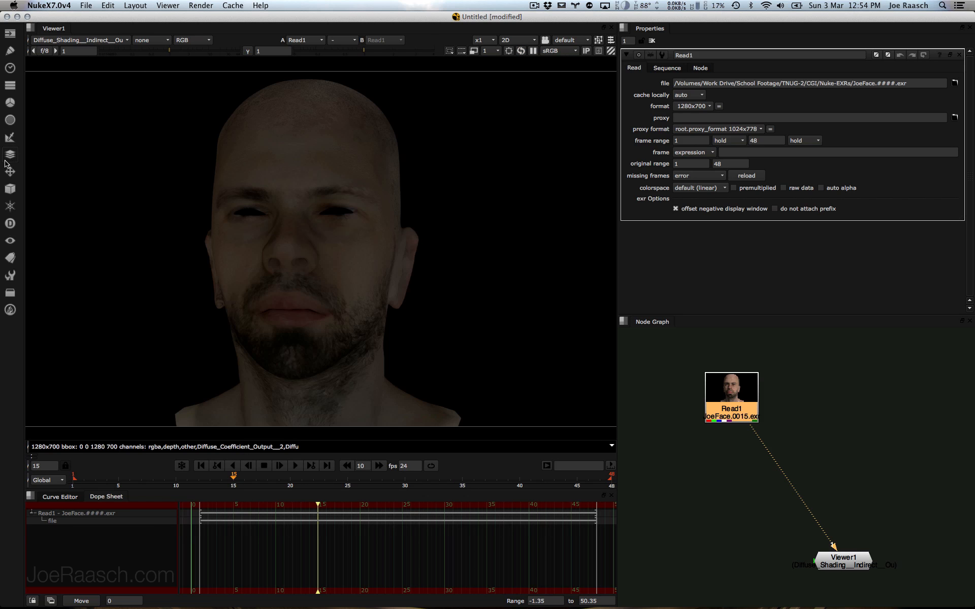
Step: Examine the Geometric_Normal_Output pass followed by the direct and indirect illumination passes in the viewer
left_click(95, 41)
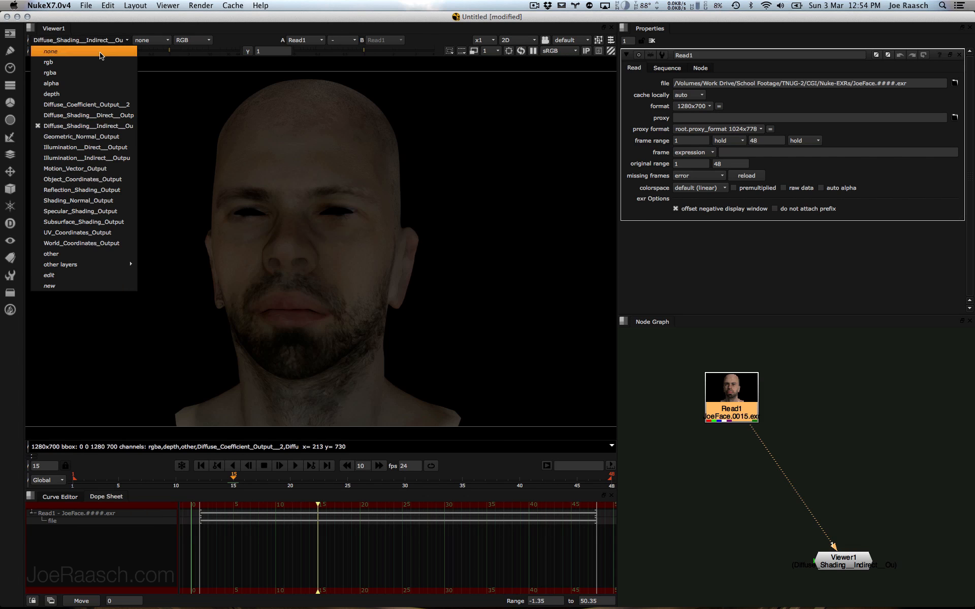
left_click(80, 136)
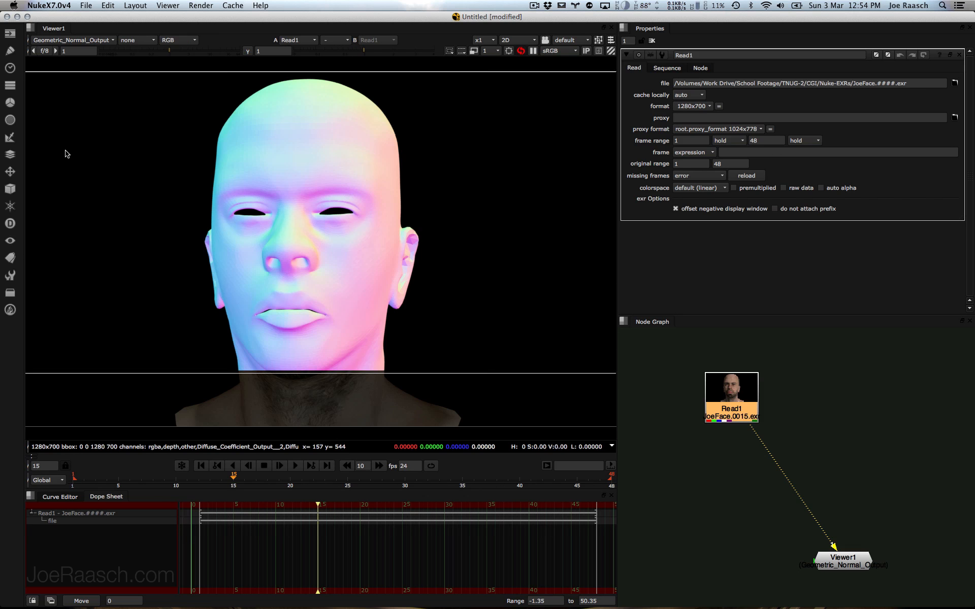
left_click(87, 40)
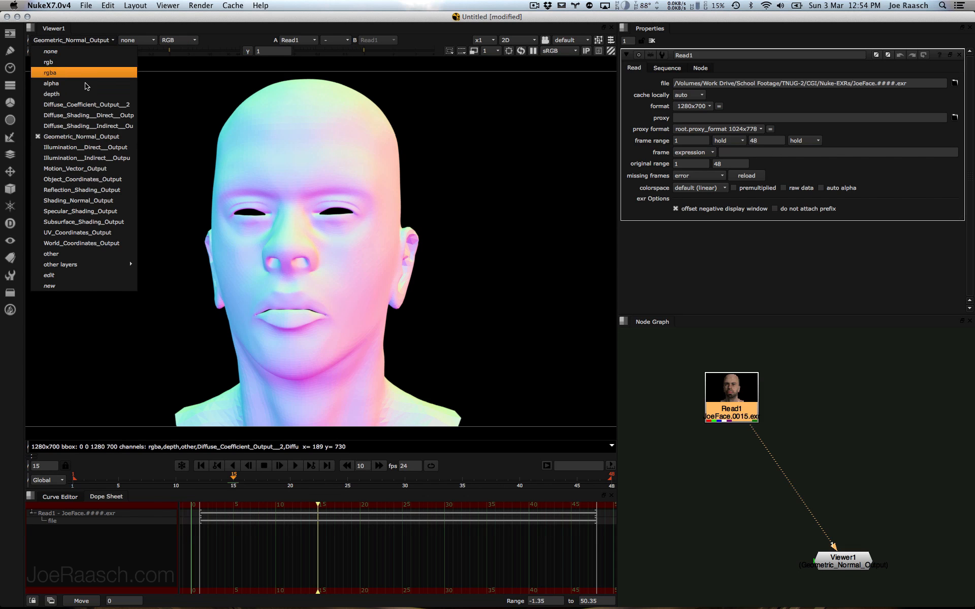
left_click(81, 147)
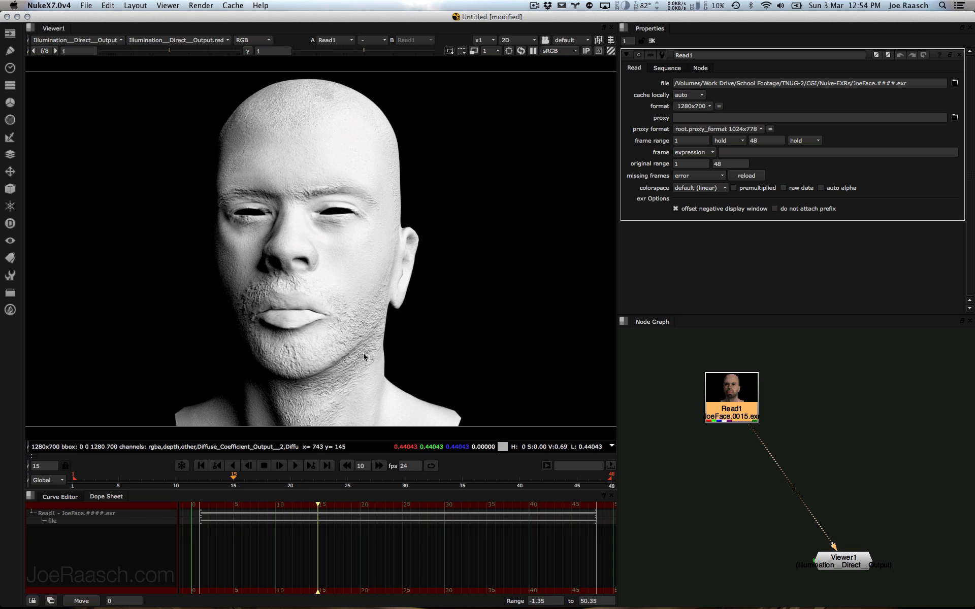
left_click(61, 41)
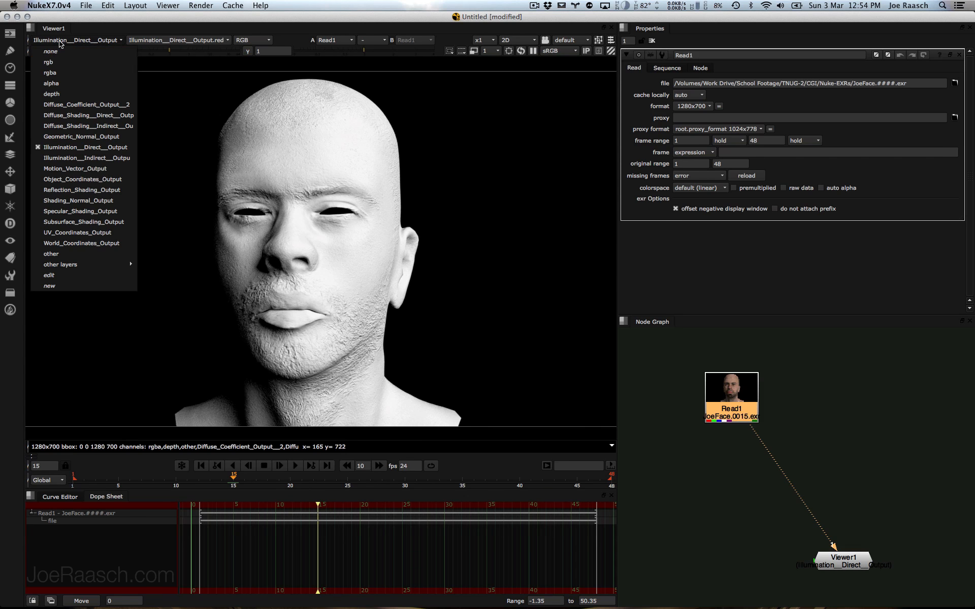
left_click(78, 158)
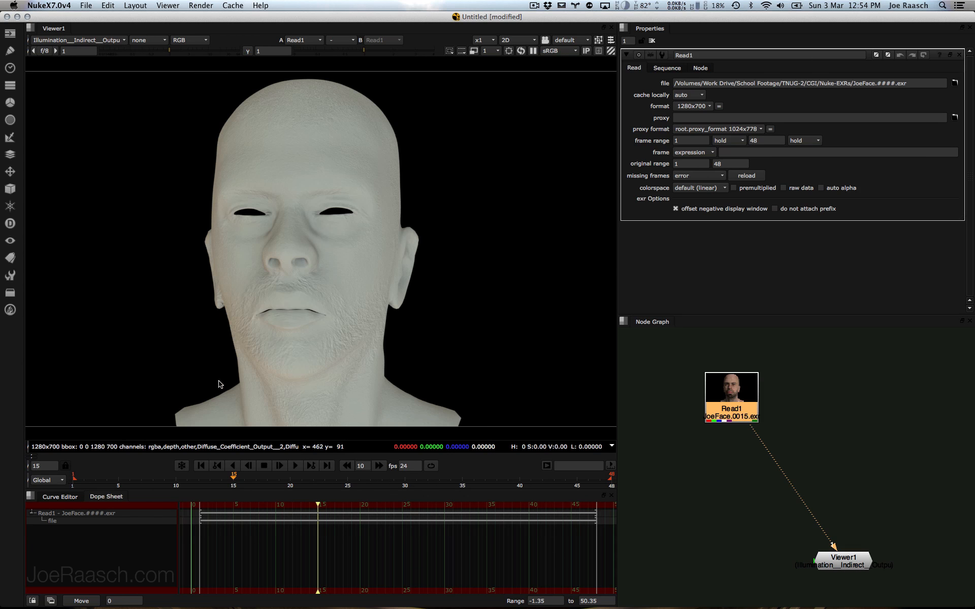
Step: Display the Motion_Vector_Output and Object_Coordinates_Output passes in the viewer
left_click(70, 40)
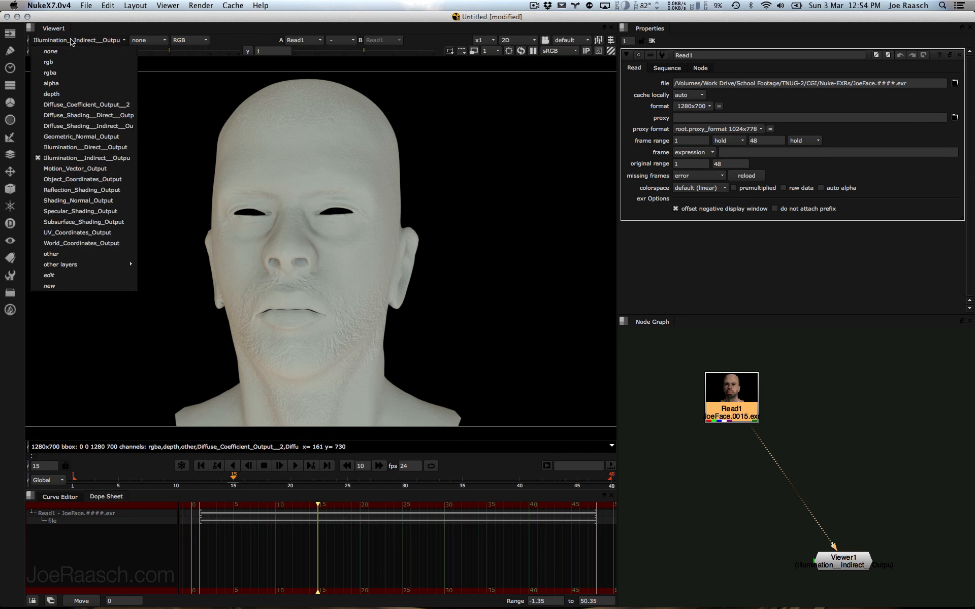
left_click(76, 168)
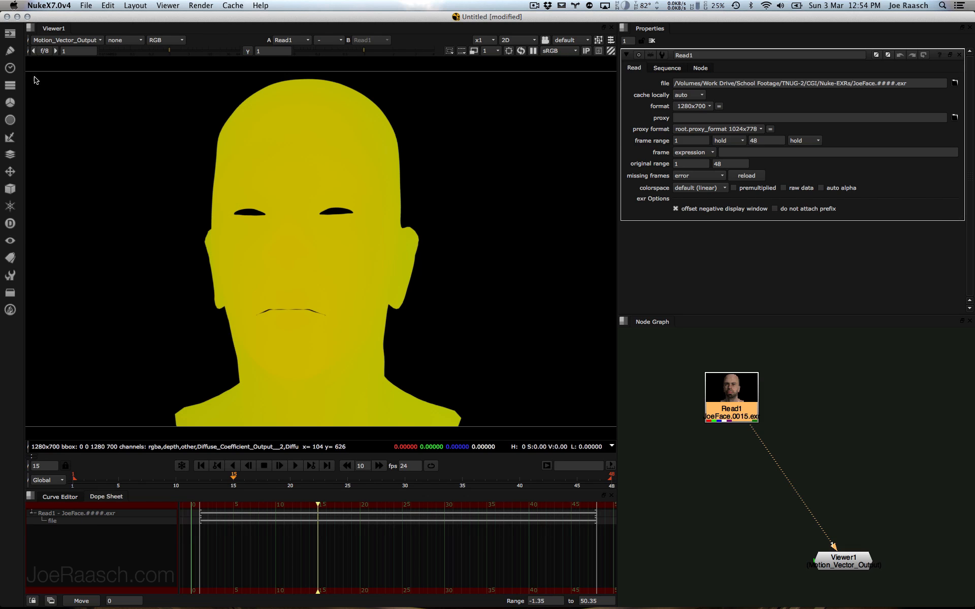
left_click(74, 40)
left_click(63, 179)
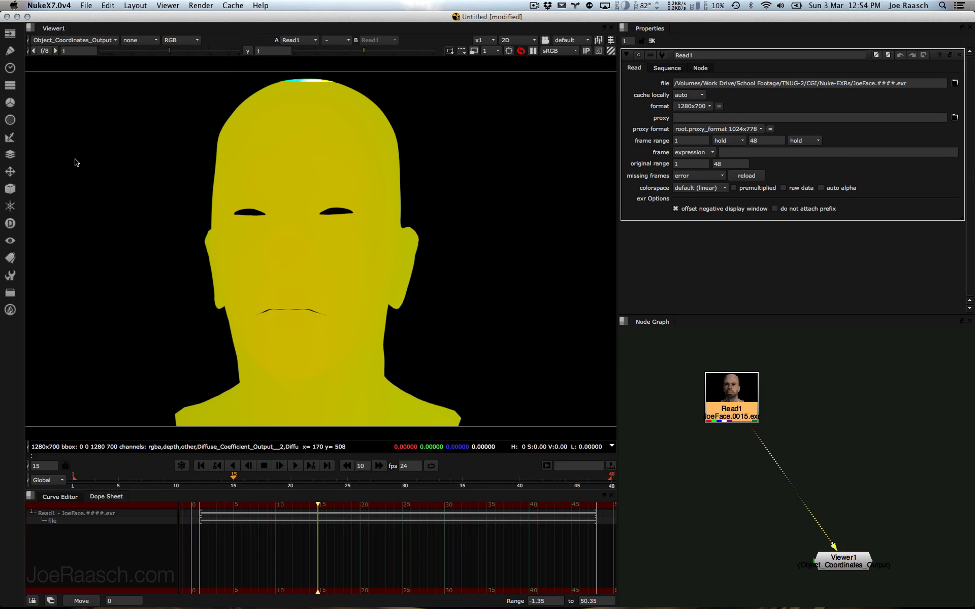
Step: Inspect the Reflection_Shading_Output pass with the viewer gain raised to 26, and reset the gain to 1
left_click(72, 41)
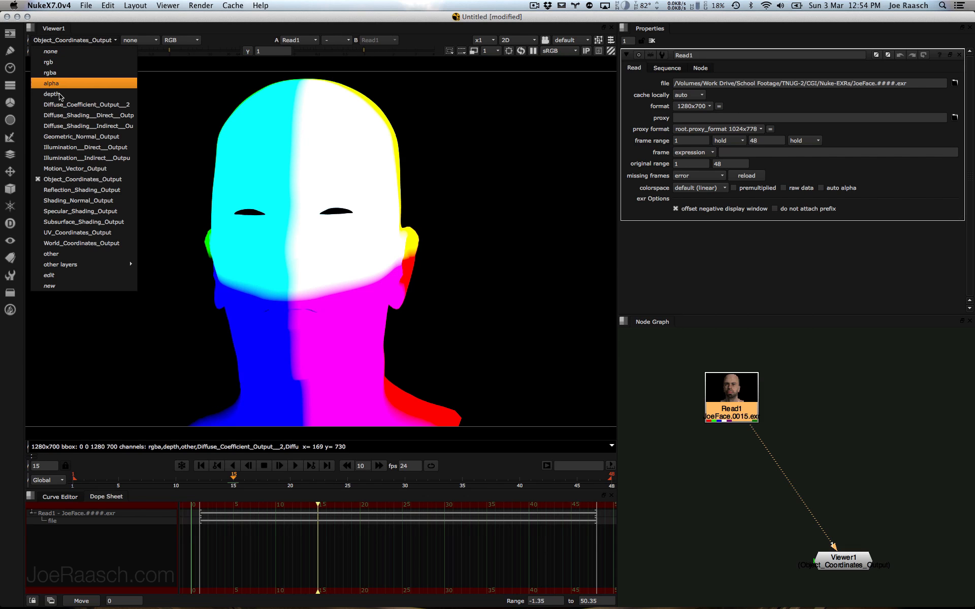
left_click(70, 190)
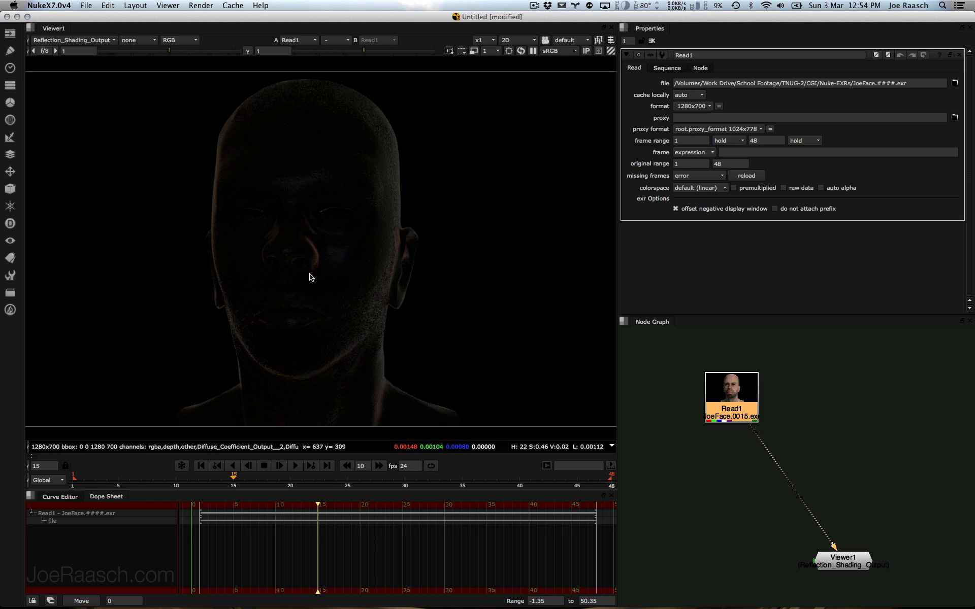
left_click_drag(165, 51, 225, 50)
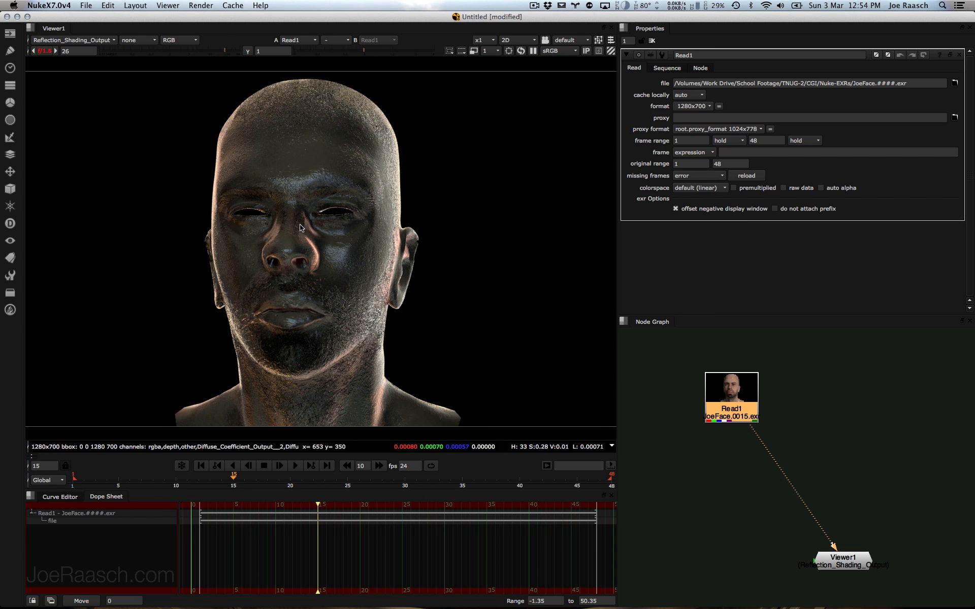
left_click(44, 51)
Step: Cycle the viewer through the Shading_Normal_Output, Specular_Shading_Output and Subsurface_Shading_Output passes
left_click(55, 40)
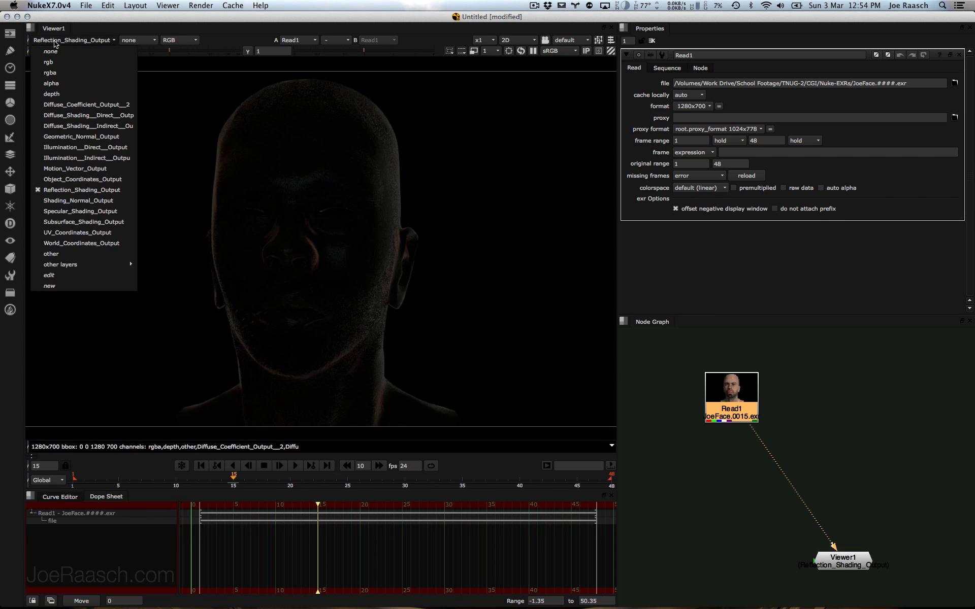
left_click(78, 200)
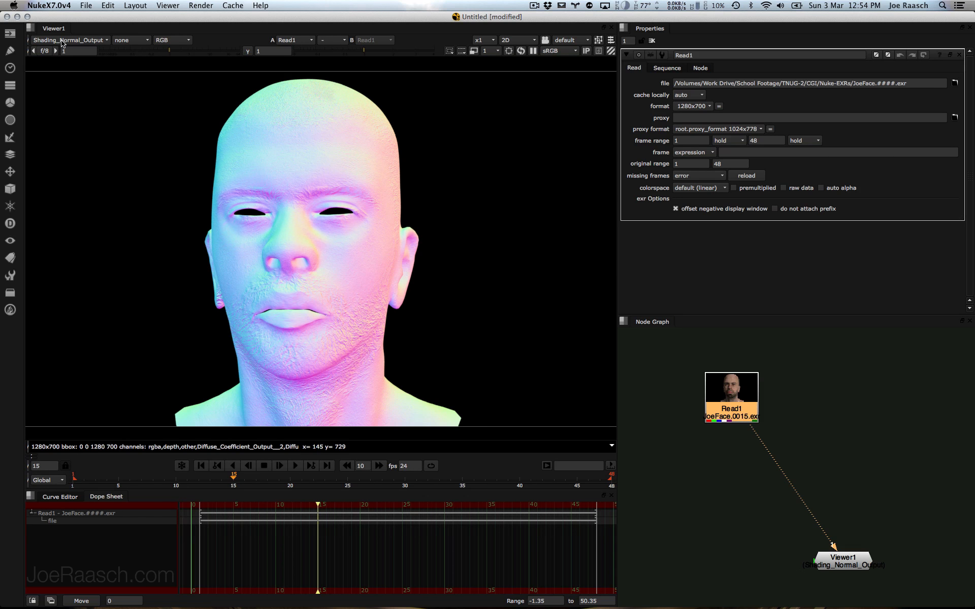
left_click(62, 43)
left_click(77, 208)
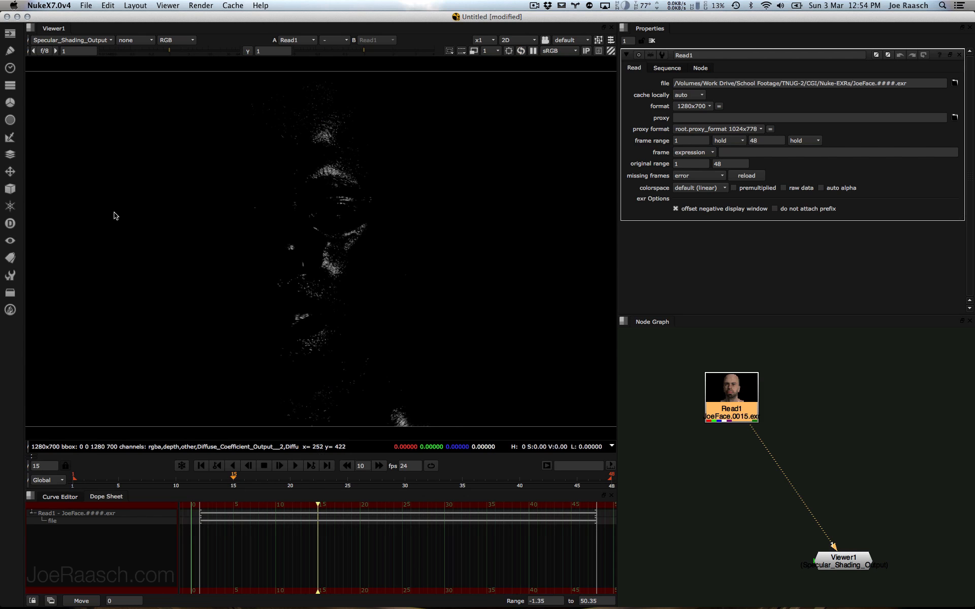
left_click(72, 41)
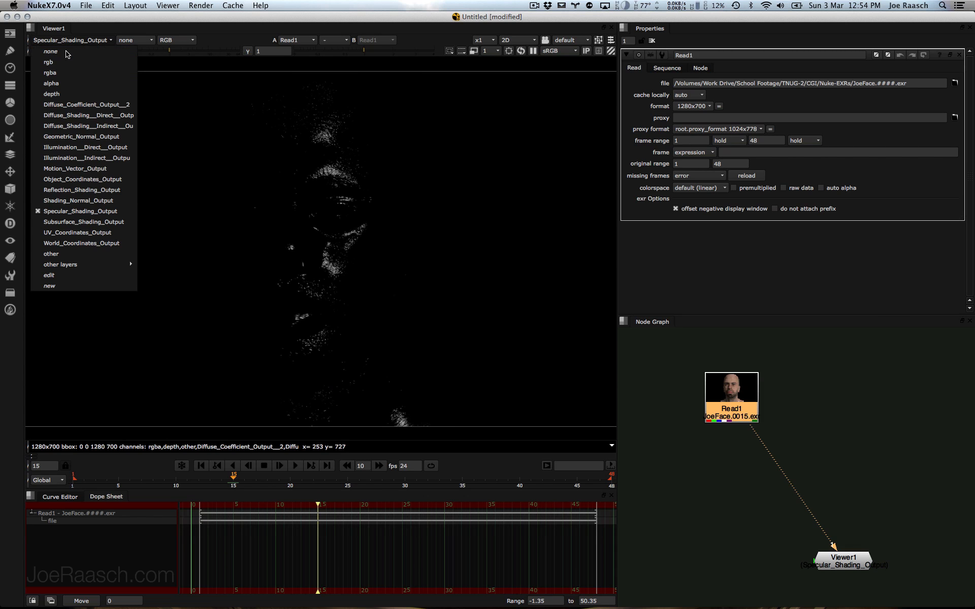
left_click(63, 223)
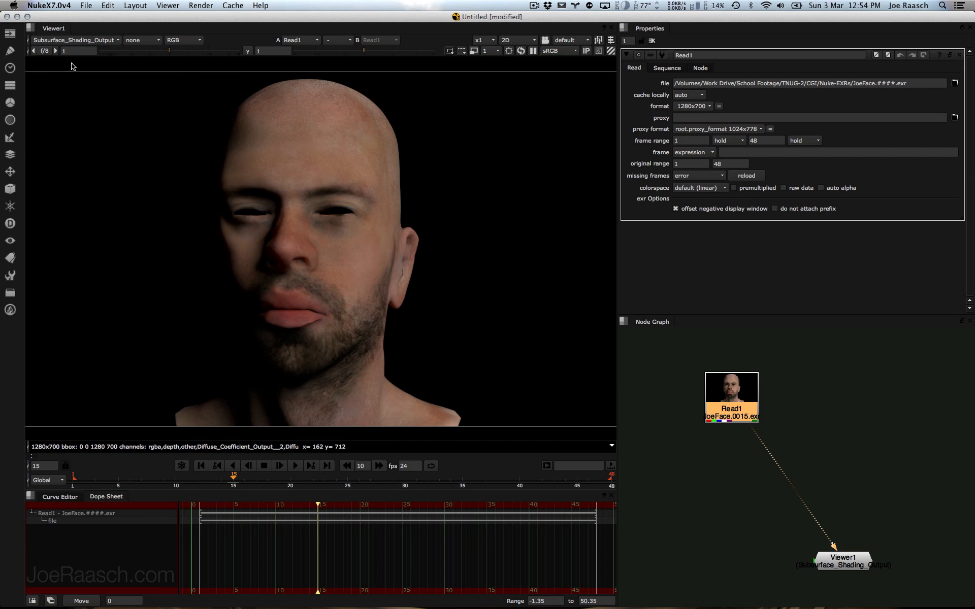
Step: Display the UV_Coordinates_Output and World_Coordinates_Output passes in the viewer
left_click(75, 40)
left_click(94, 232)
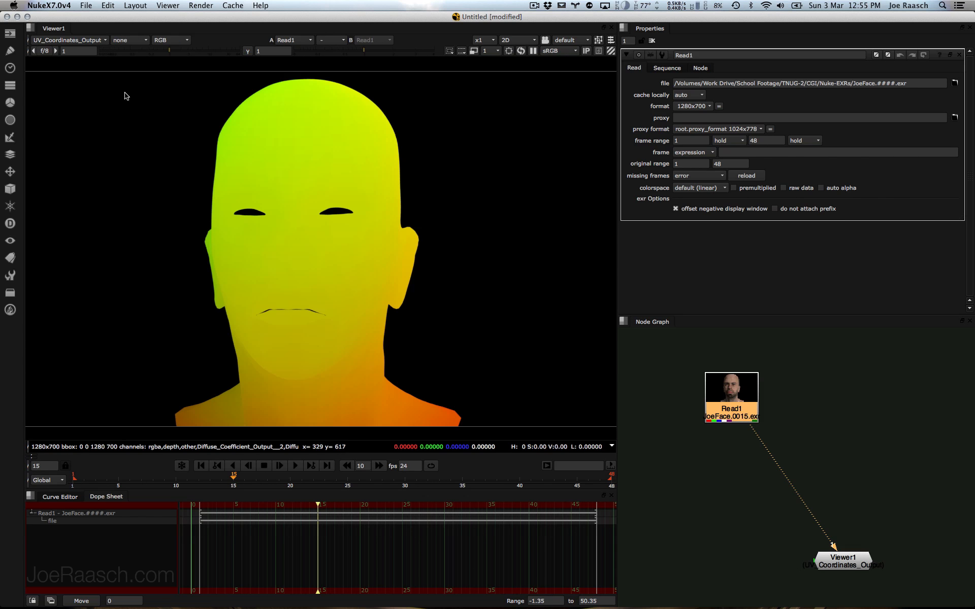
left_click(67, 41)
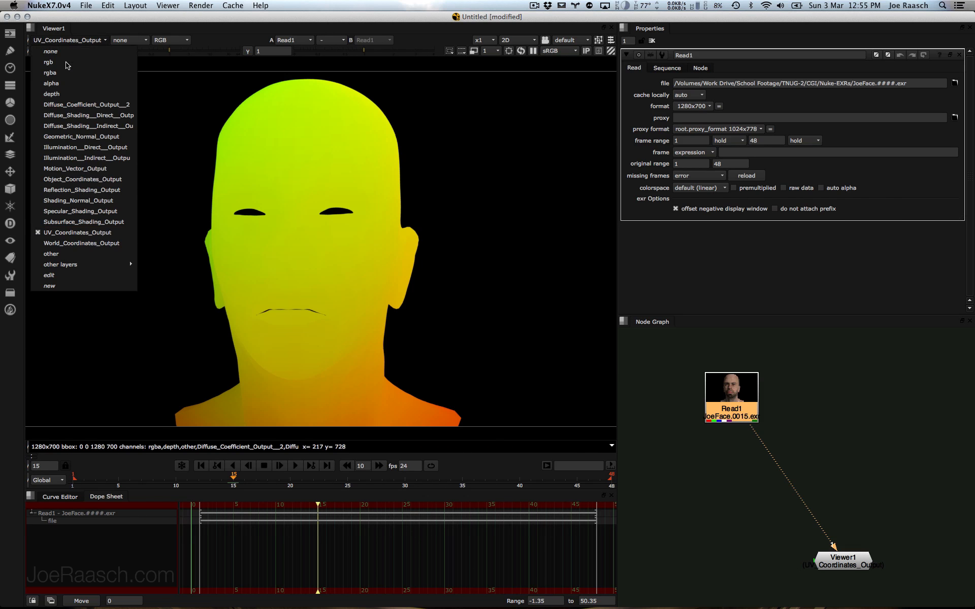
left_click(82, 245)
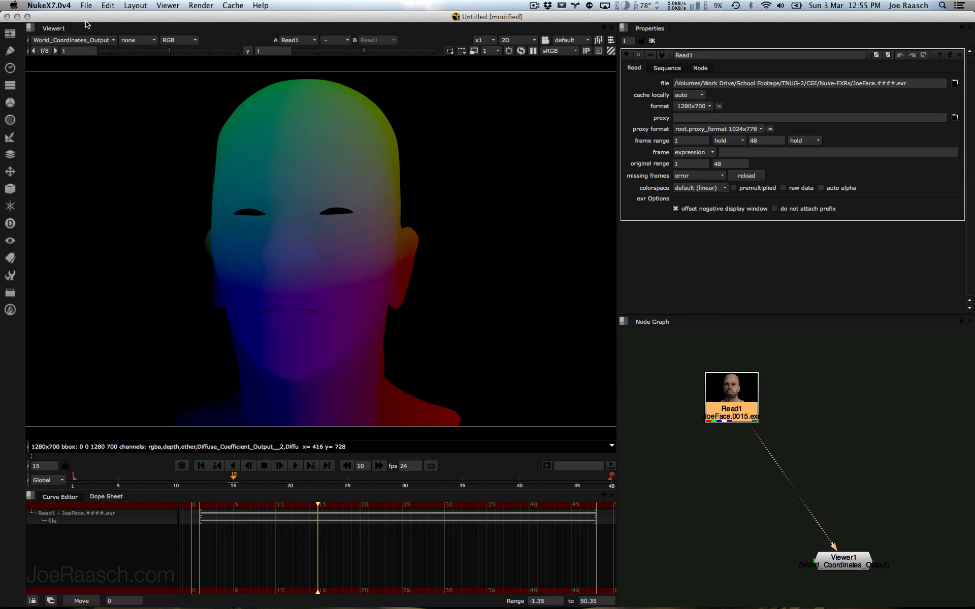
Step: View only the red channel of the "other" layer and scrub the sequence to frame 26
left_click(70, 44)
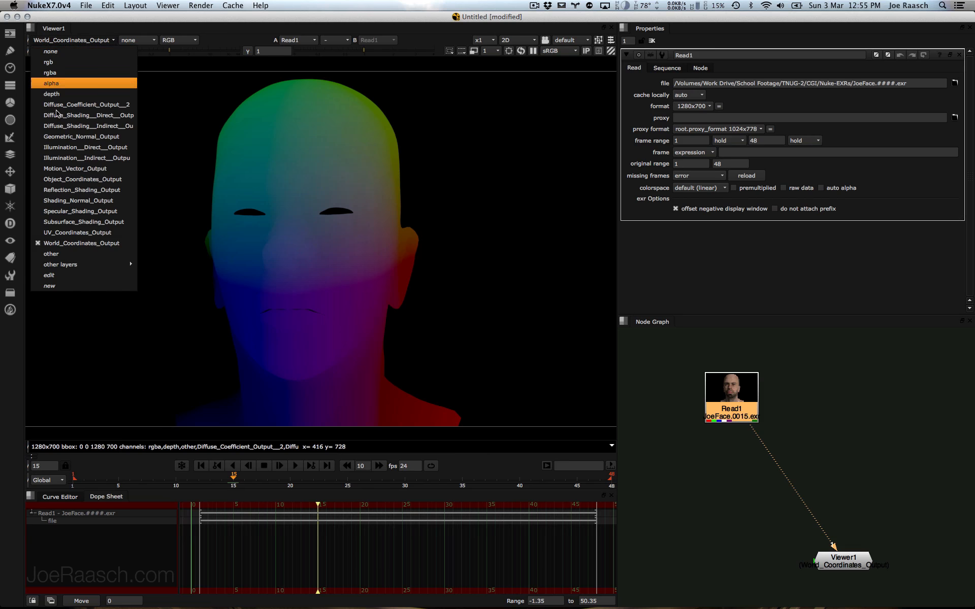
left_click(53, 255)
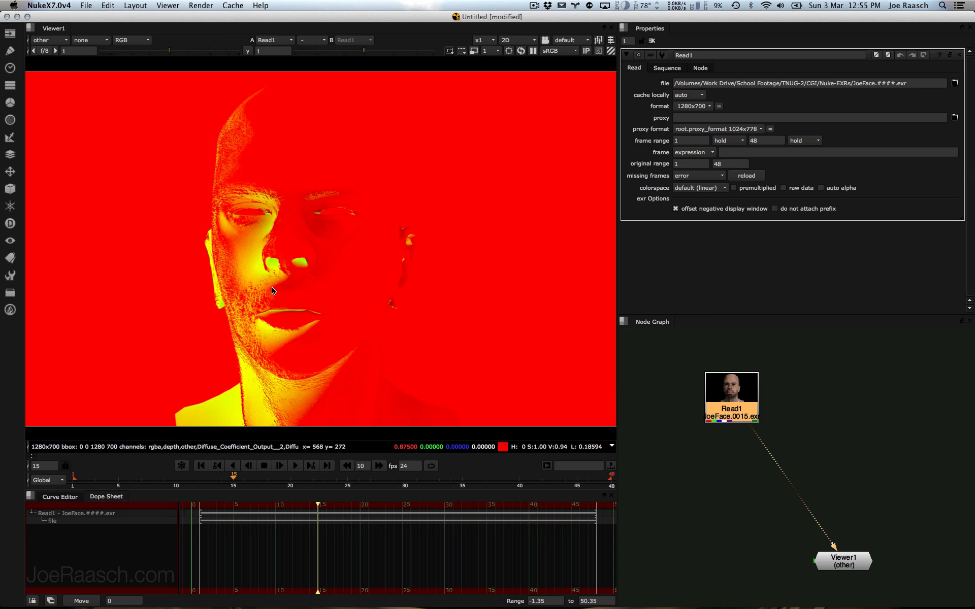
key("r")
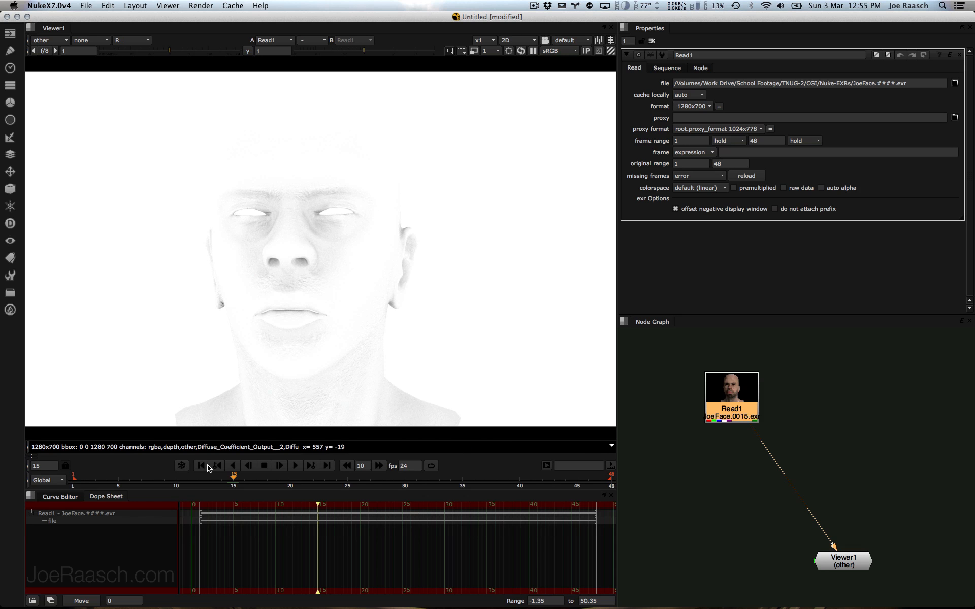
left_click_drag(258, 478, 410, 504)
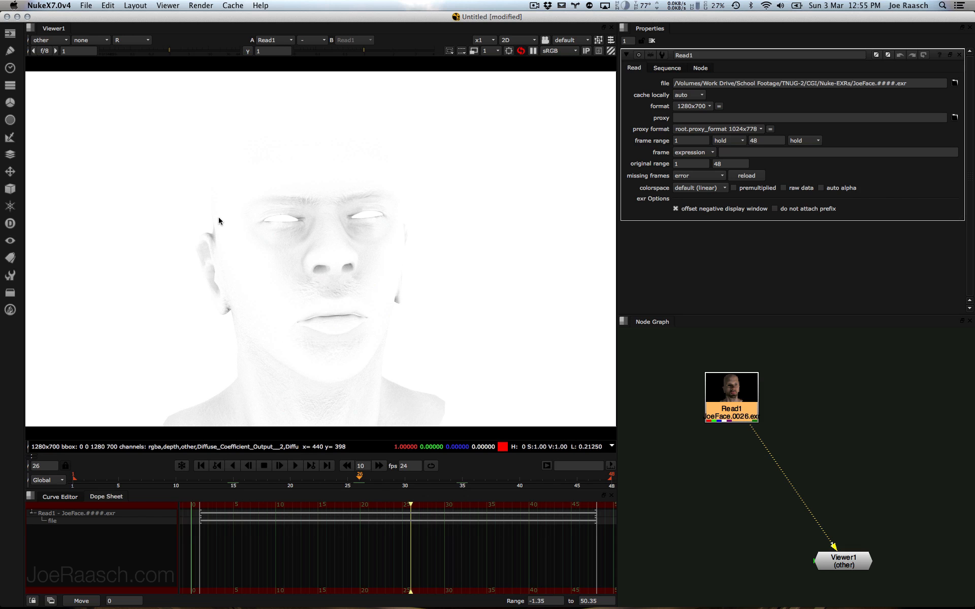
Step: View only the green channel of the "other" layer, and return the viewer to the full-colour rgba layer
key("g")
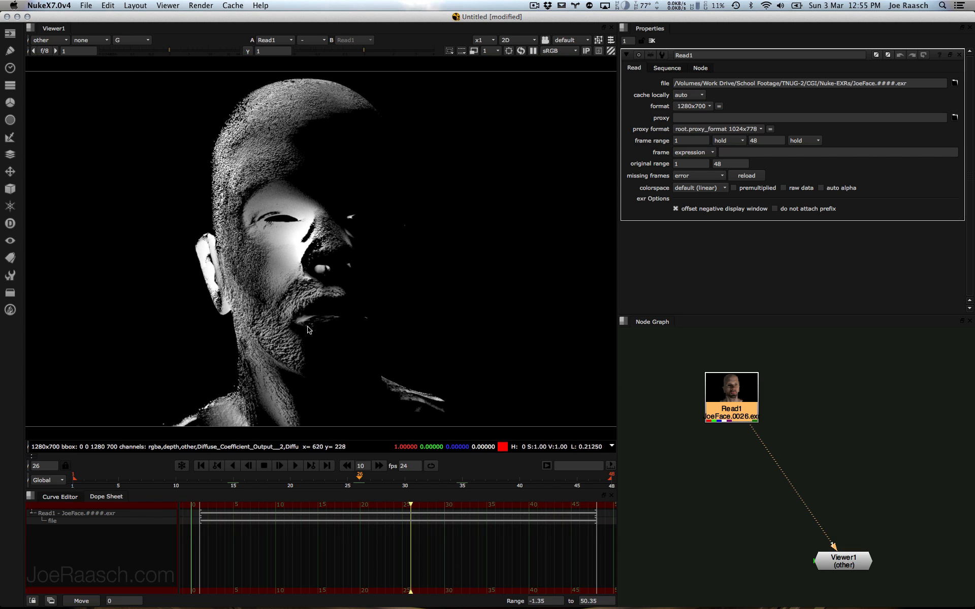
key("g")
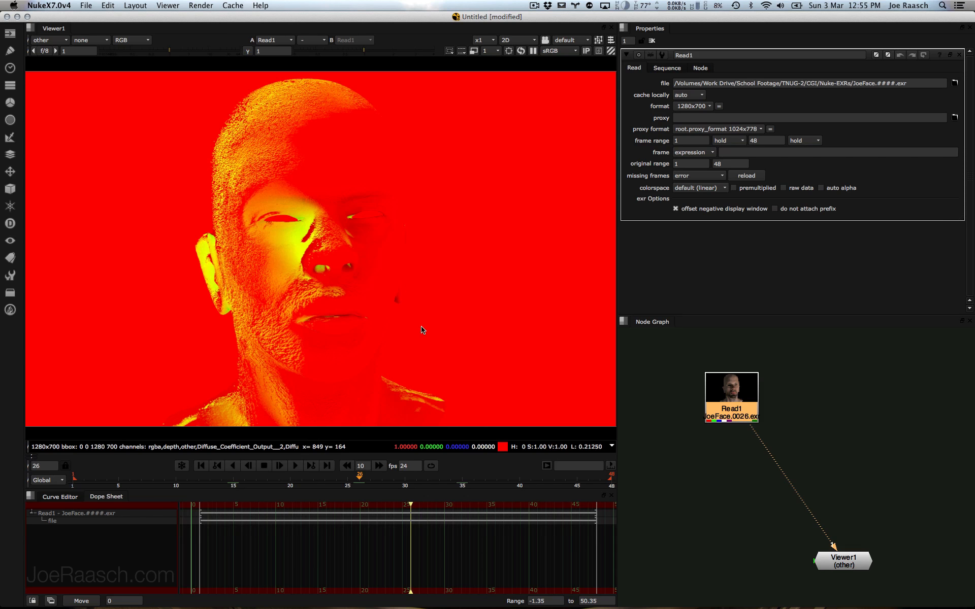
left_click(48, 40)
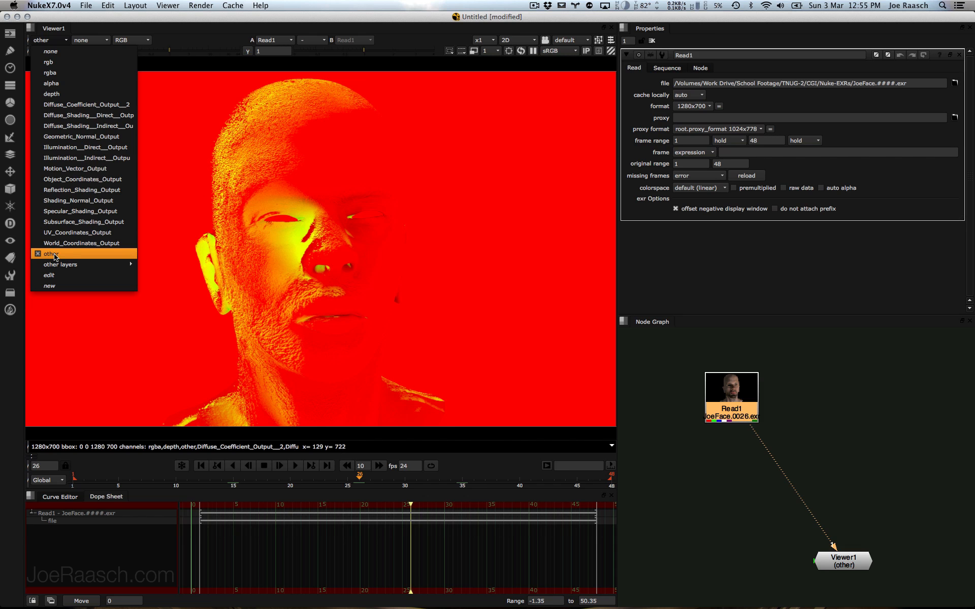
left_click(107, 72)
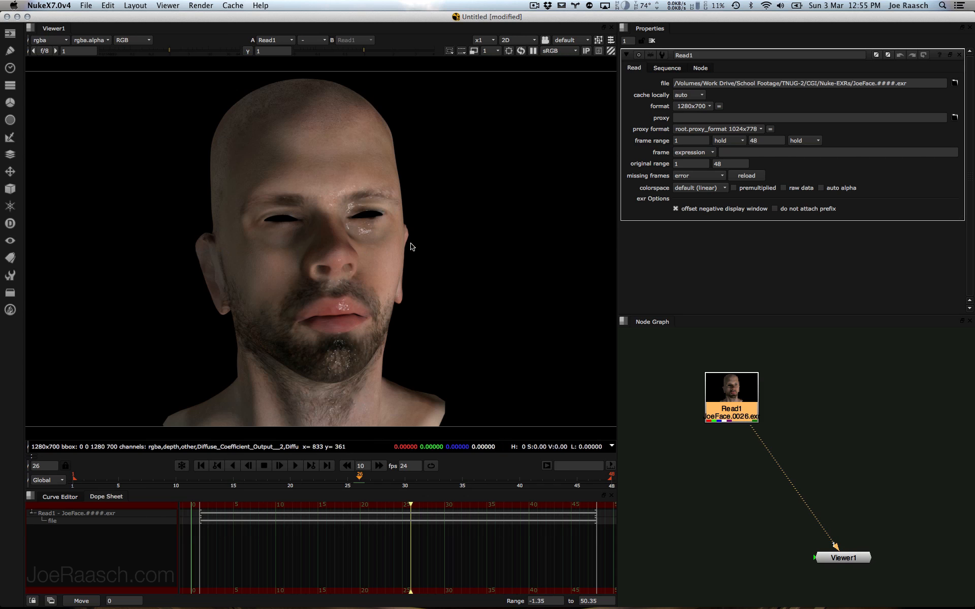
Step: Scrub the rgba render to frame 18 and look over the viewer's available layers
scroll(360, 237, "up", 3)
middle_click_drag(386, 180, 416, 259)
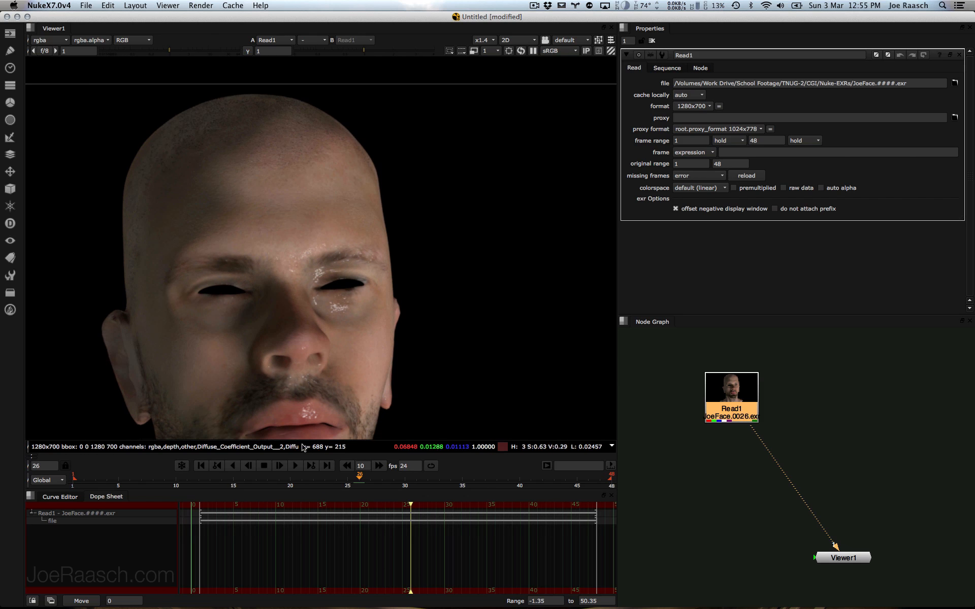
left_click_drag(354, 480, 267, 476)
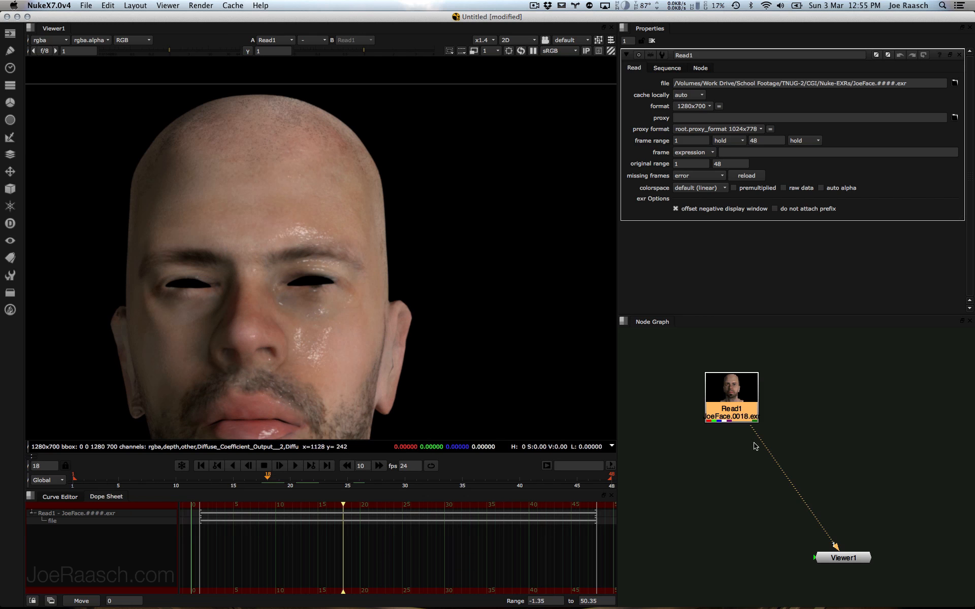
left_click(48, 41)
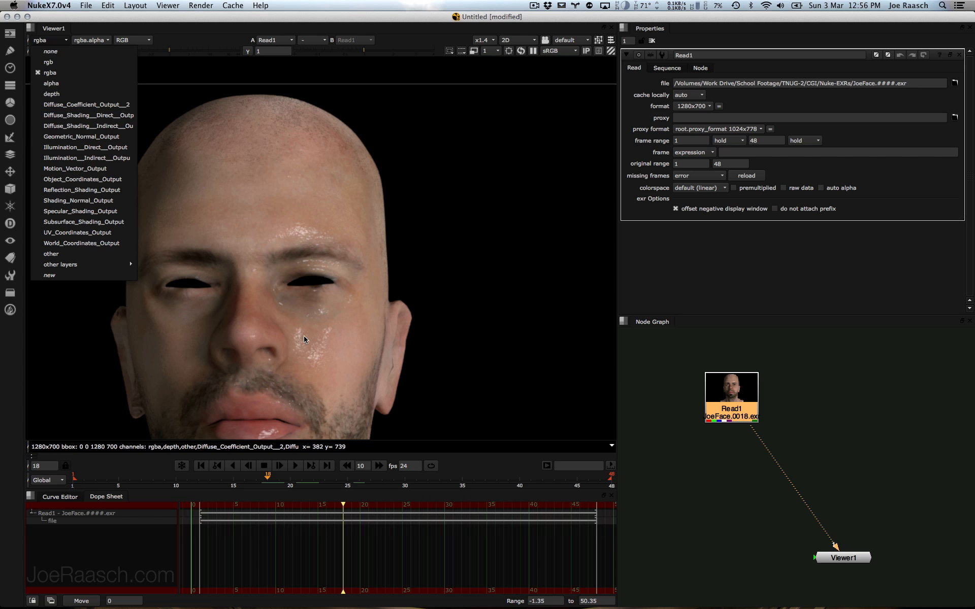
left_click(246, 324)
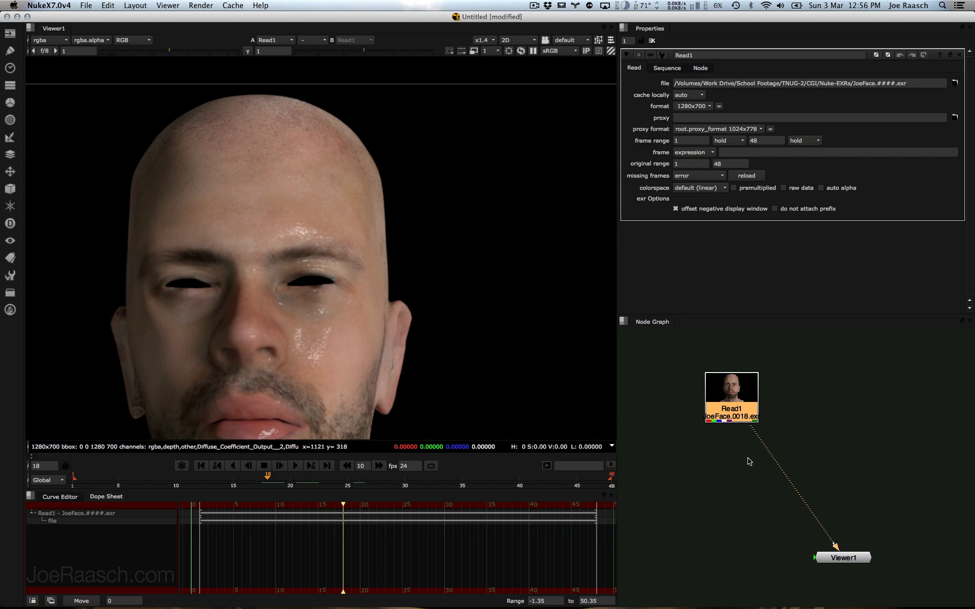
Step: Insert an Unpremult node between Read1 and the viewer, and set it to divide all layers
left_click(678, 468)
key("Tab")
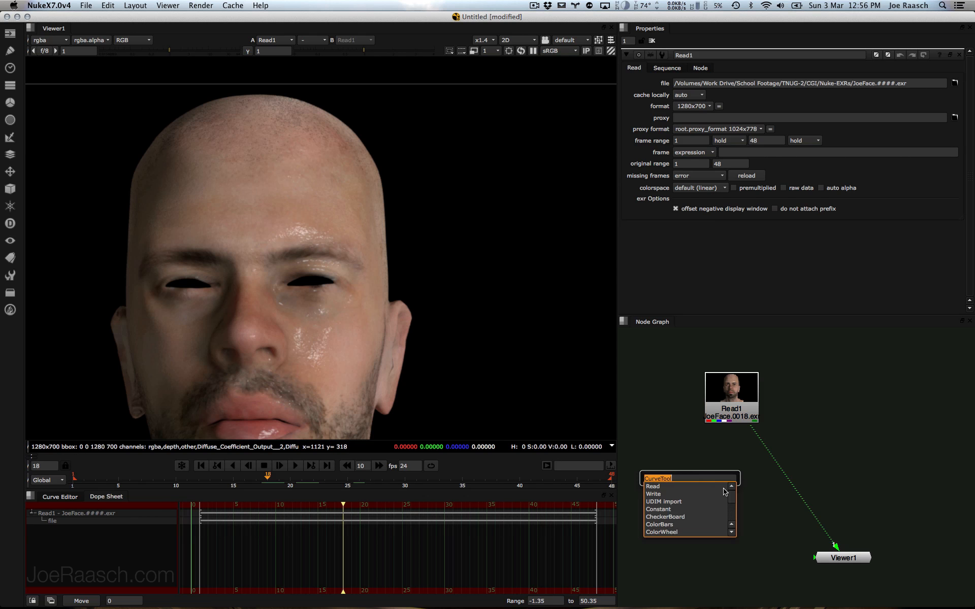
type("unpremult")
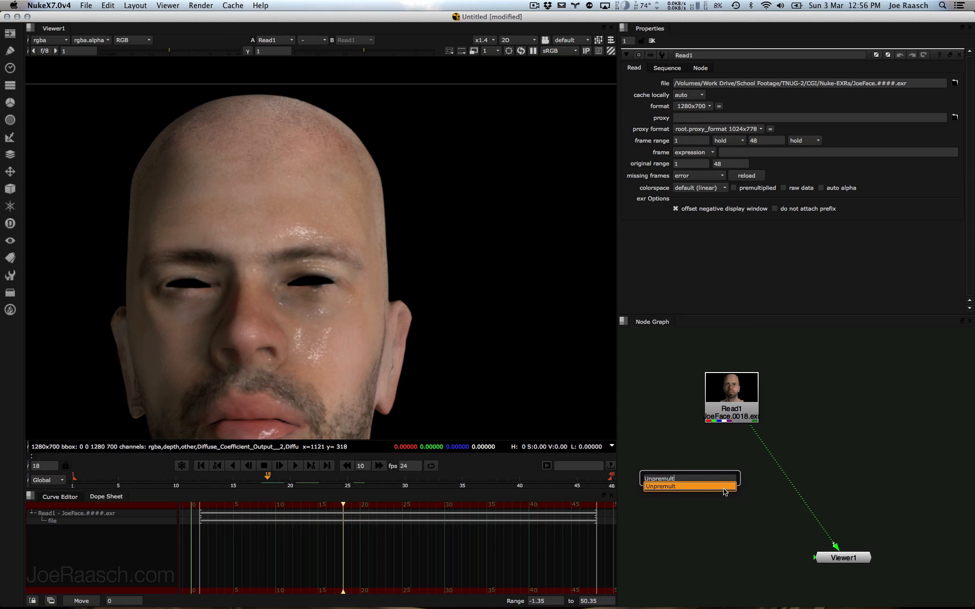
key("Return")
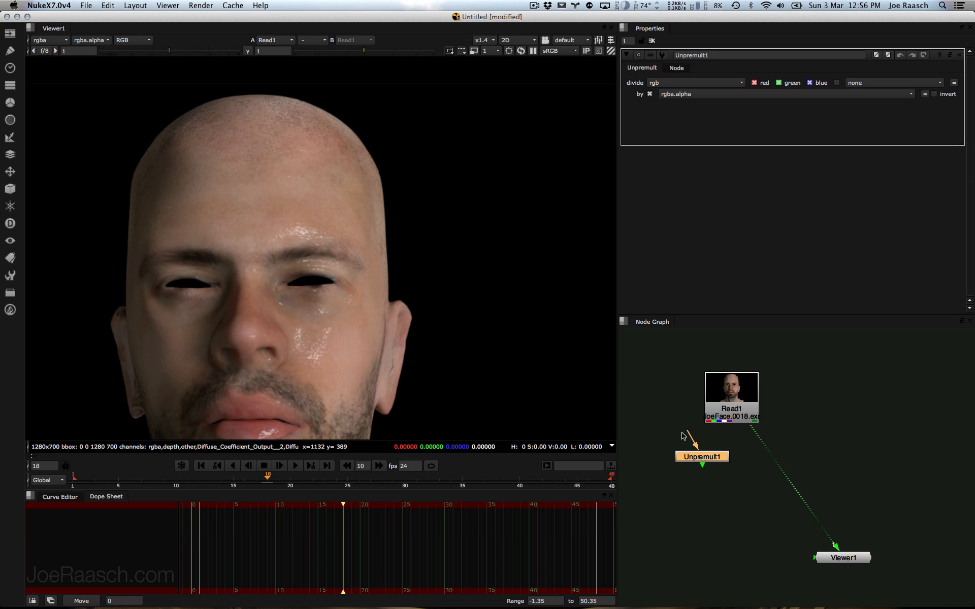
left_click_drag(696, 460, 726, 461)
left_click(662, 85)
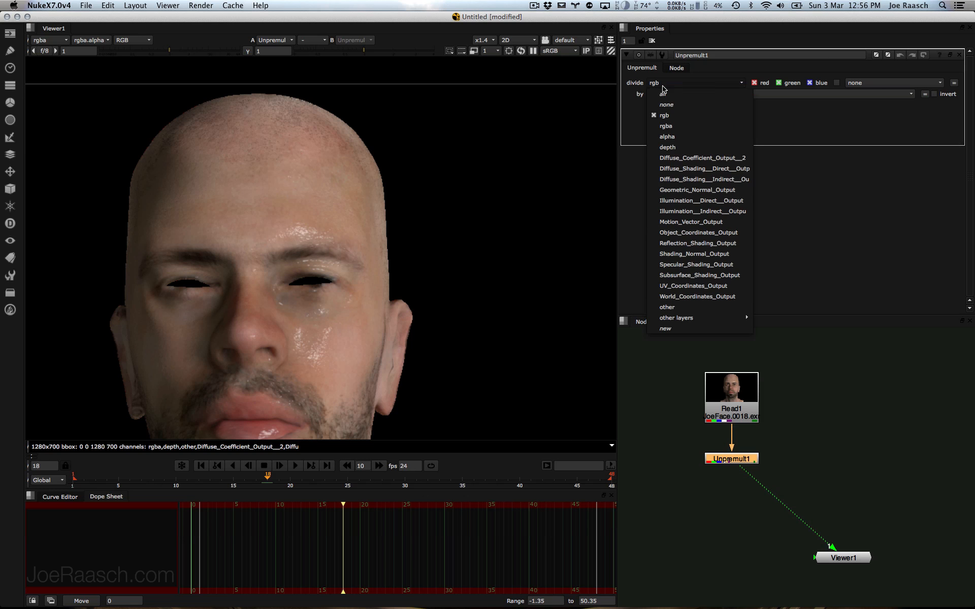
left_click(665, 97)
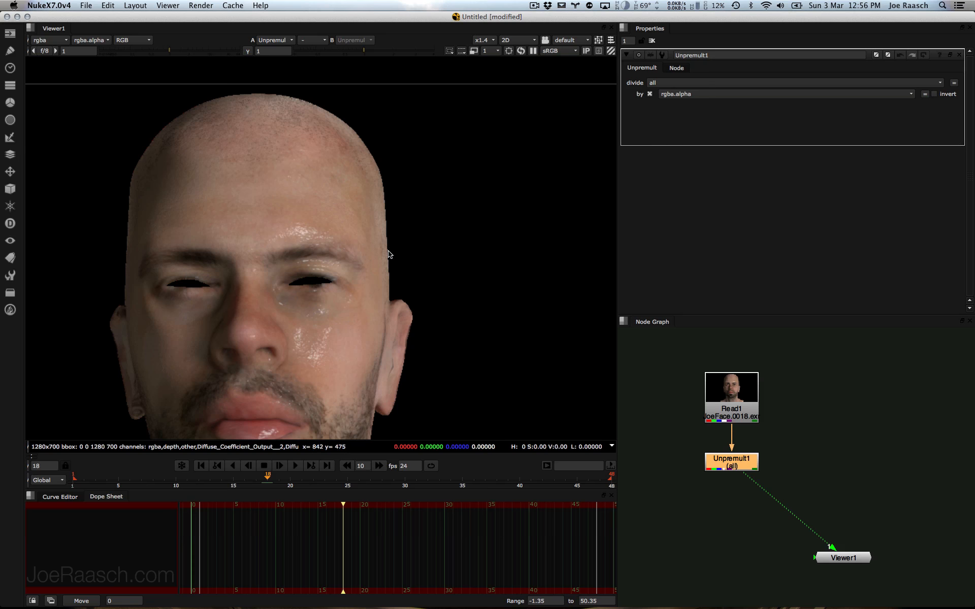
Step: Compare the head's edge close up in the viewer between Read1 and Unpremult1
scroll(388, 254, "up", 5)
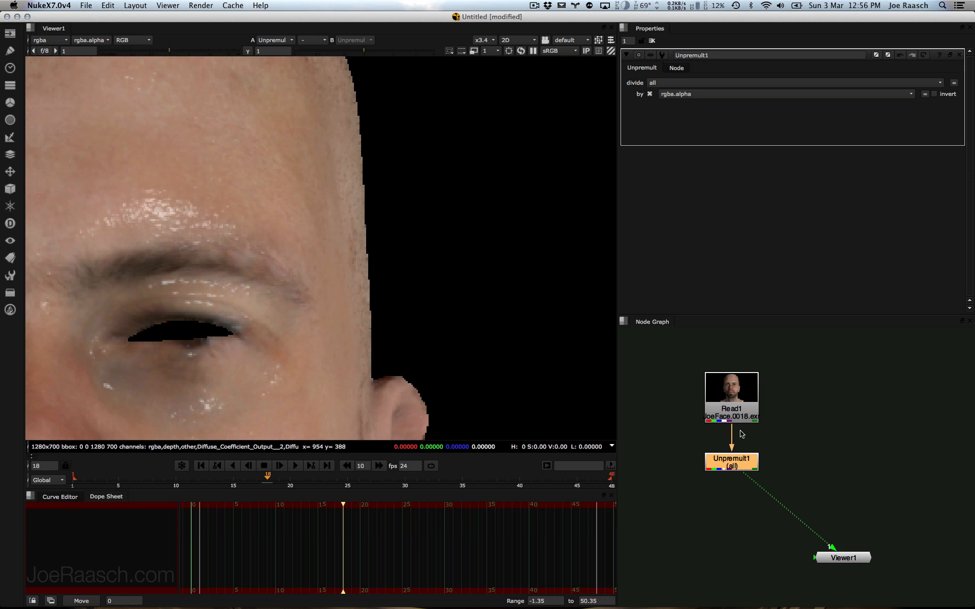
left_click(754, 421)
key("1")
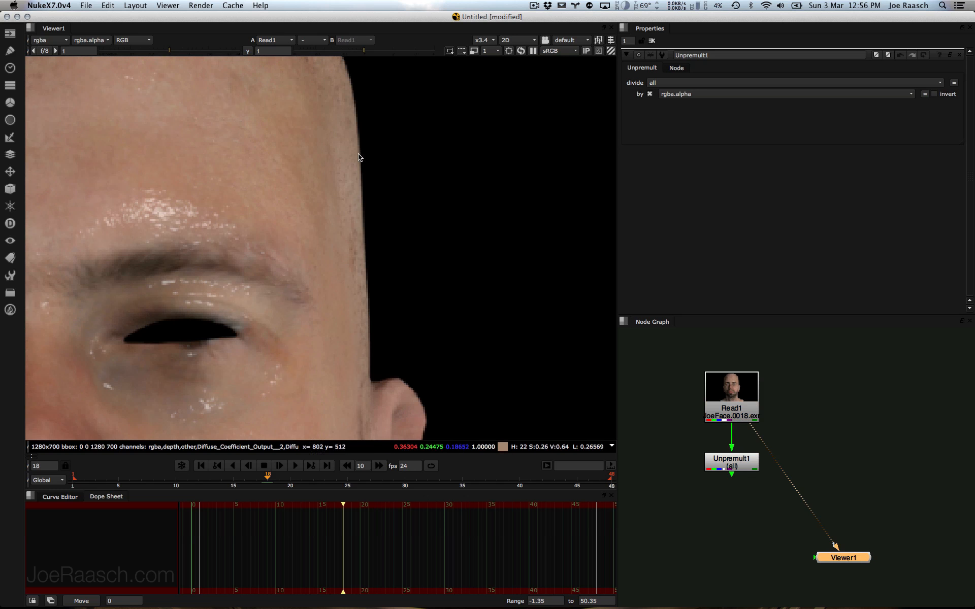
left_click(730, 466)
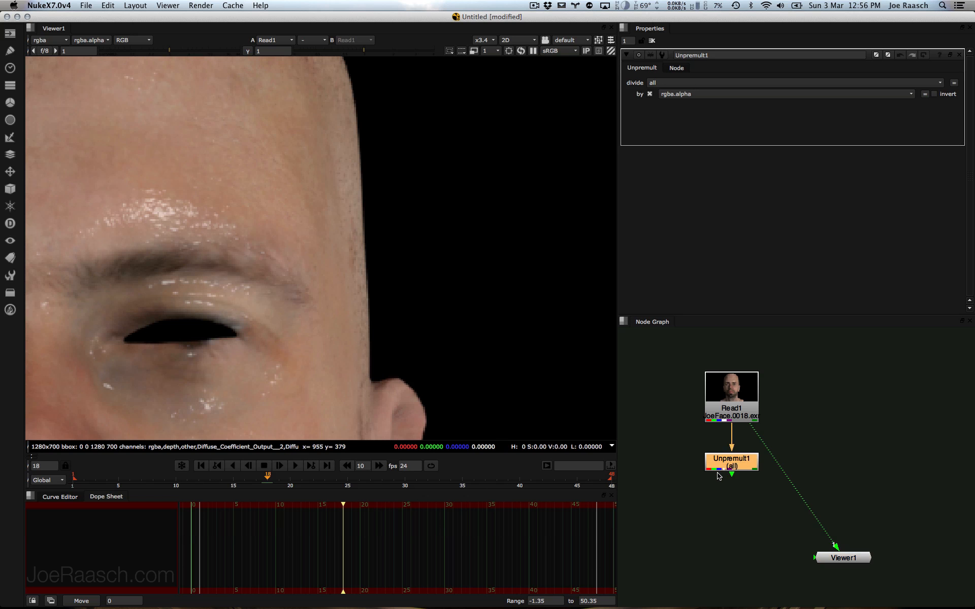
key("1")
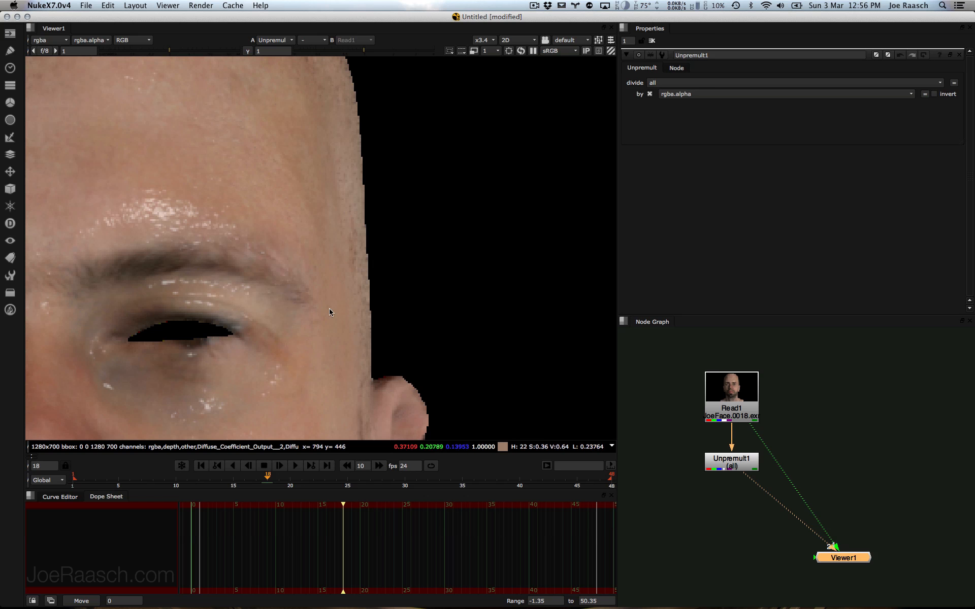
Step: Examine the unpremultiplied edges around the forehead, eye and ear at different magnifications
scroll(457, 305, "down", 4)
scroll(443, 282, "down", 2)
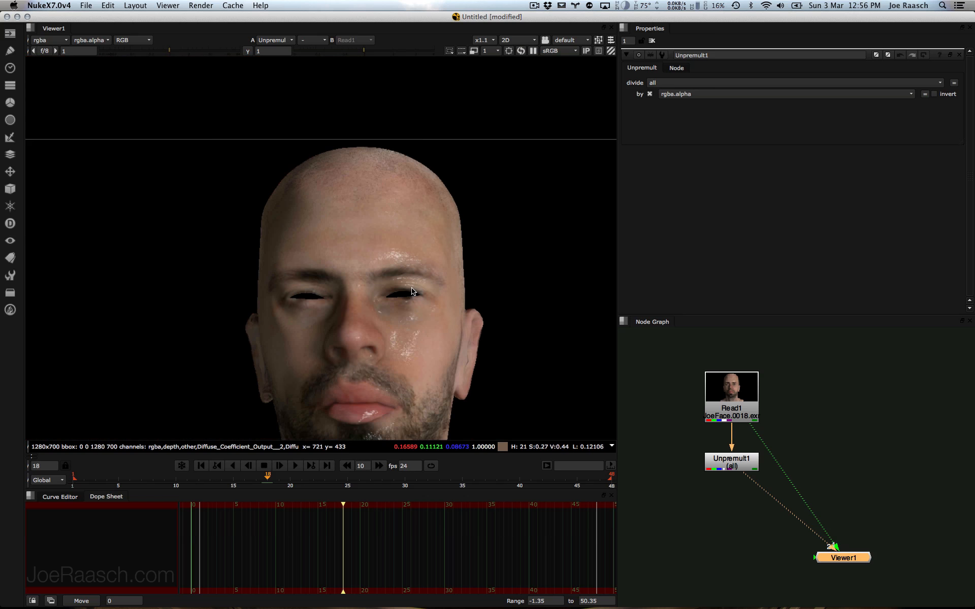
scroll(364, 312, "up", 5)
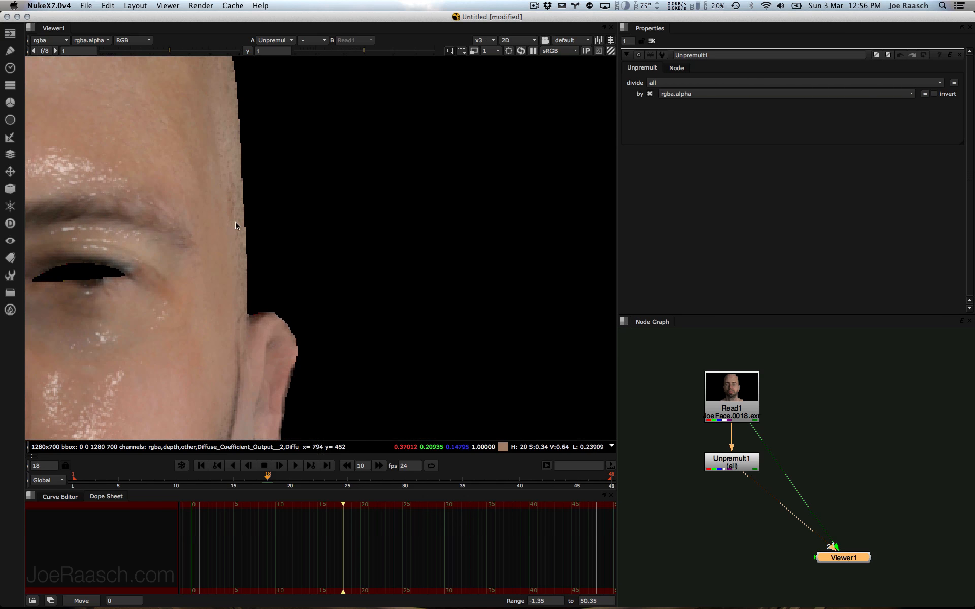
middle_click_drag(235, 222, 483, 270)
middle_click_drag(484, 269, 423, 272, "alt")
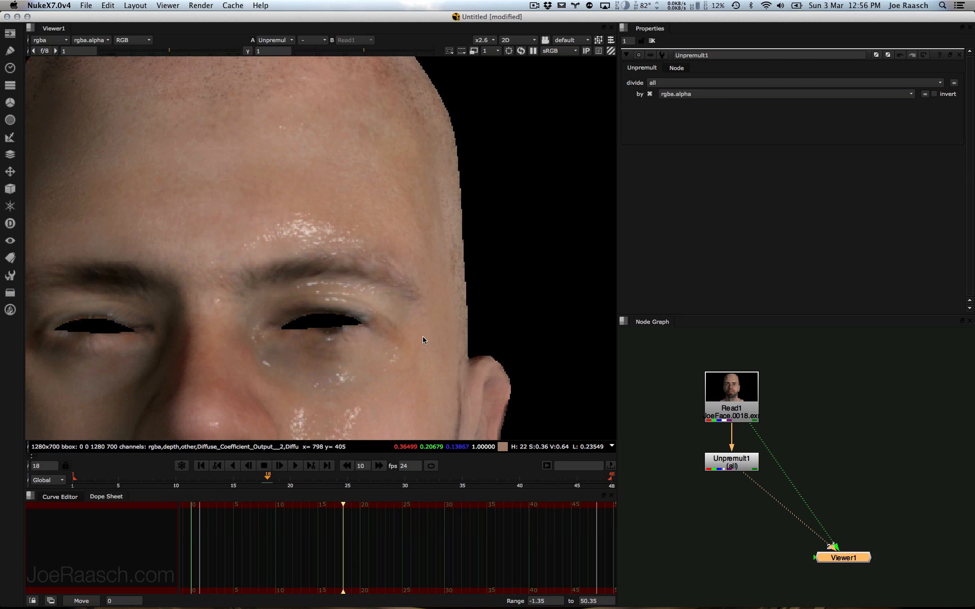
middle_click_drag(507, 338, 425, 281)
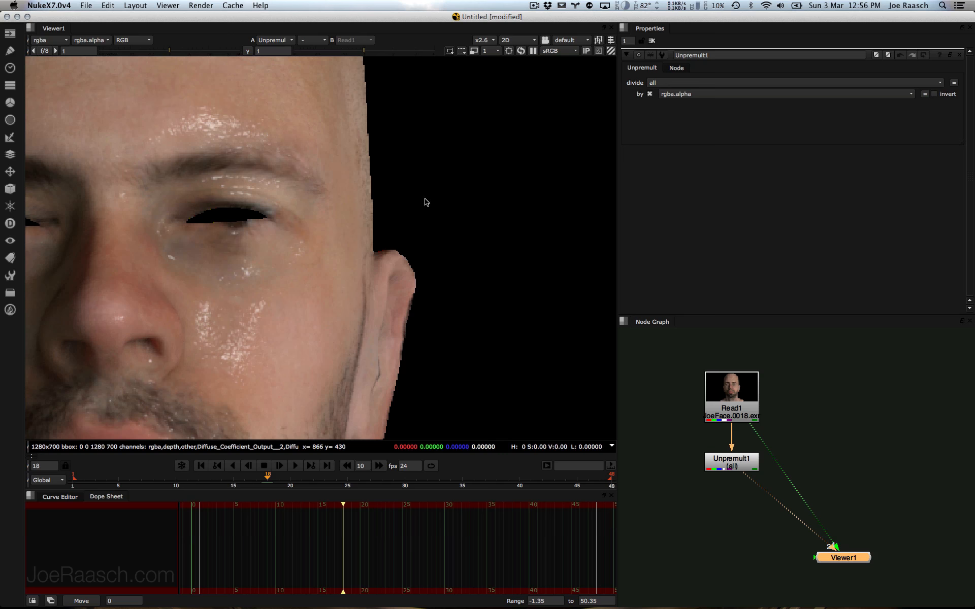
middle_click_drag(331, 172, 341, 333)
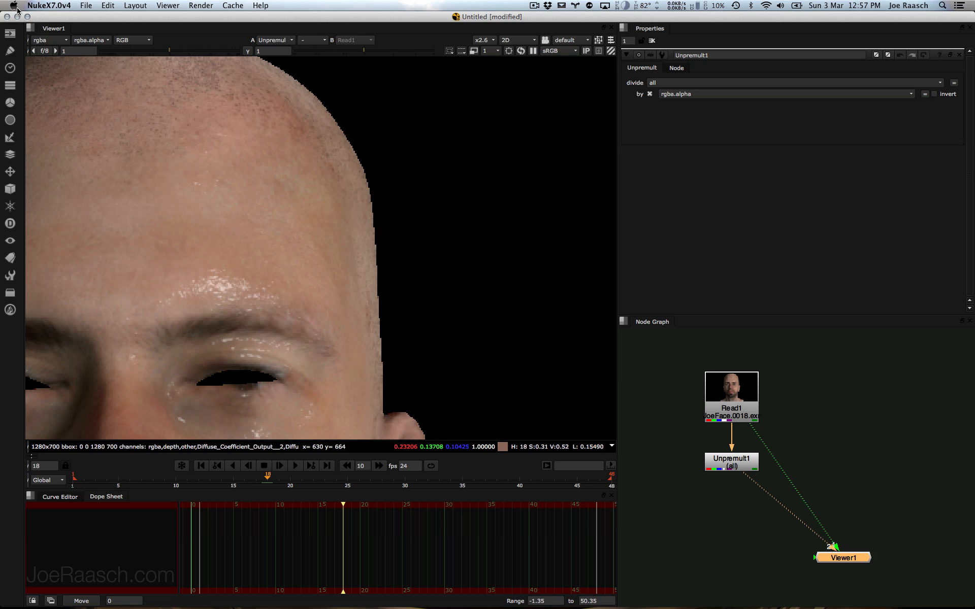
Step: View the unpremultiplied Diffuse_Coefficient_Output__2 and Geometric_Normal_Output passes, and return the viewer to rgba
left_click(61, 41)
left_click(76, 107)
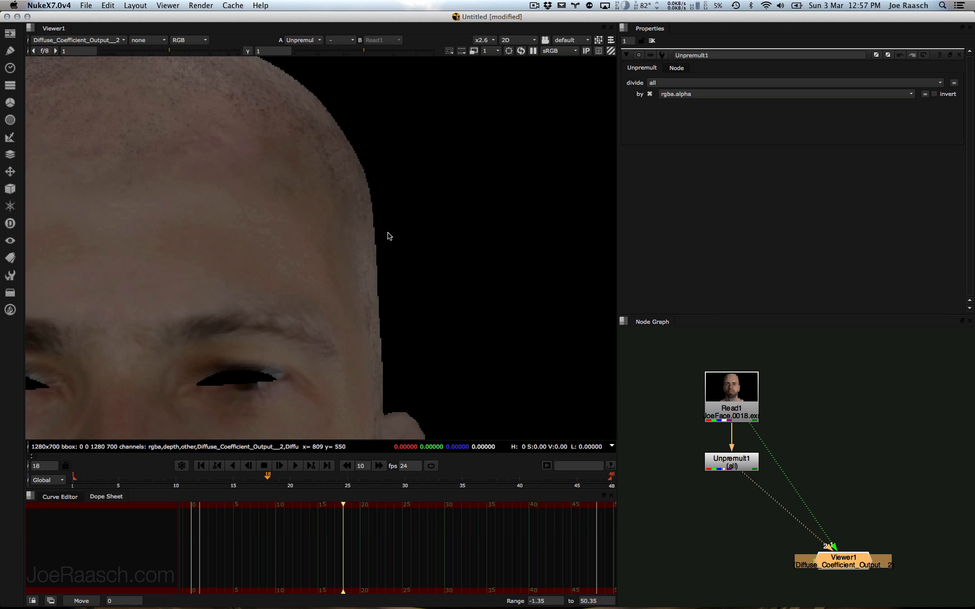
left_click(80, 40)
left_click(76, 136)
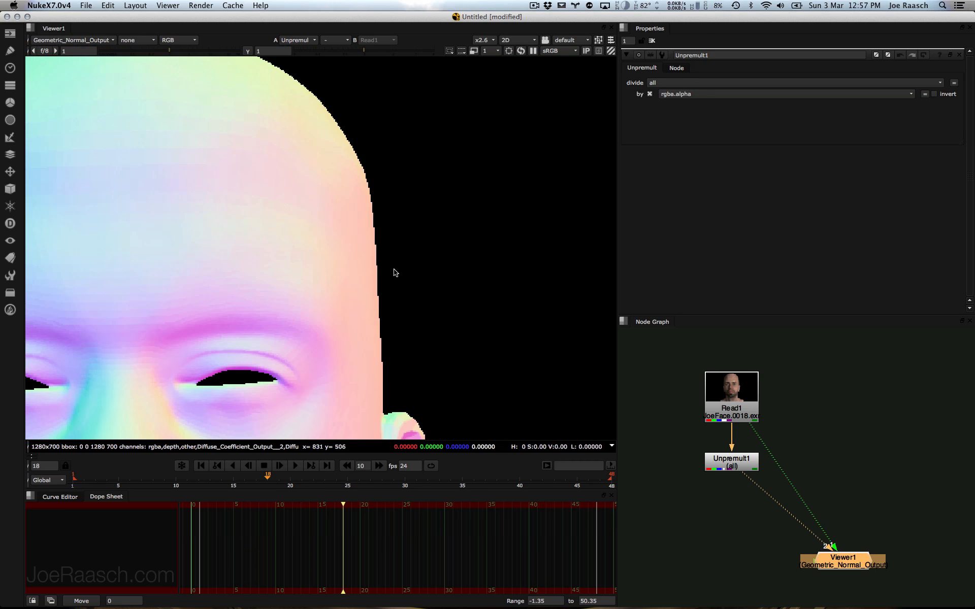
left_click(58, 41)
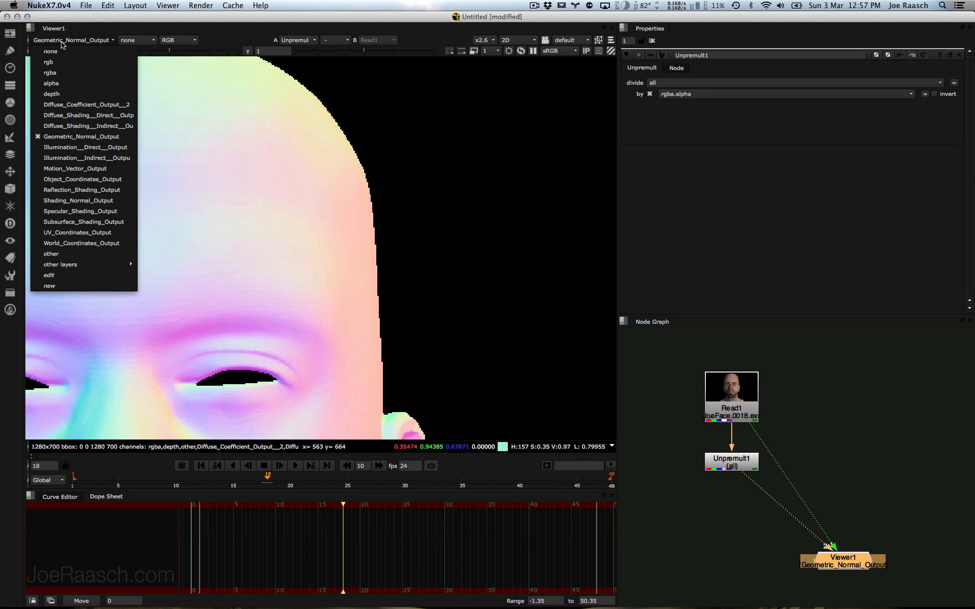
left_click(101, 72)
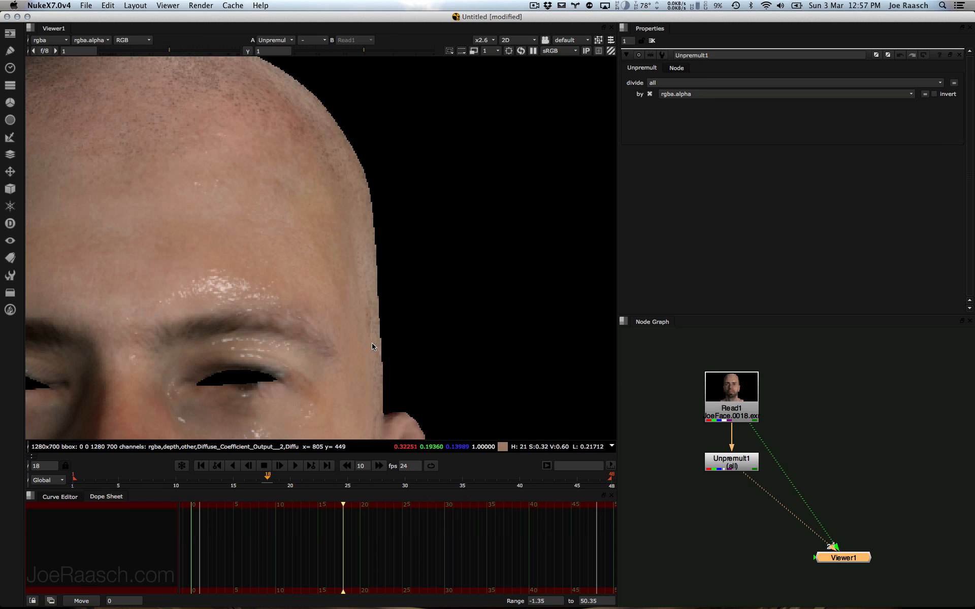
Step: Move the Unpremult1 node well away from beneath Read1 and create a Shuffle node in its place
left_click_drag(744, 469, 609, 452)
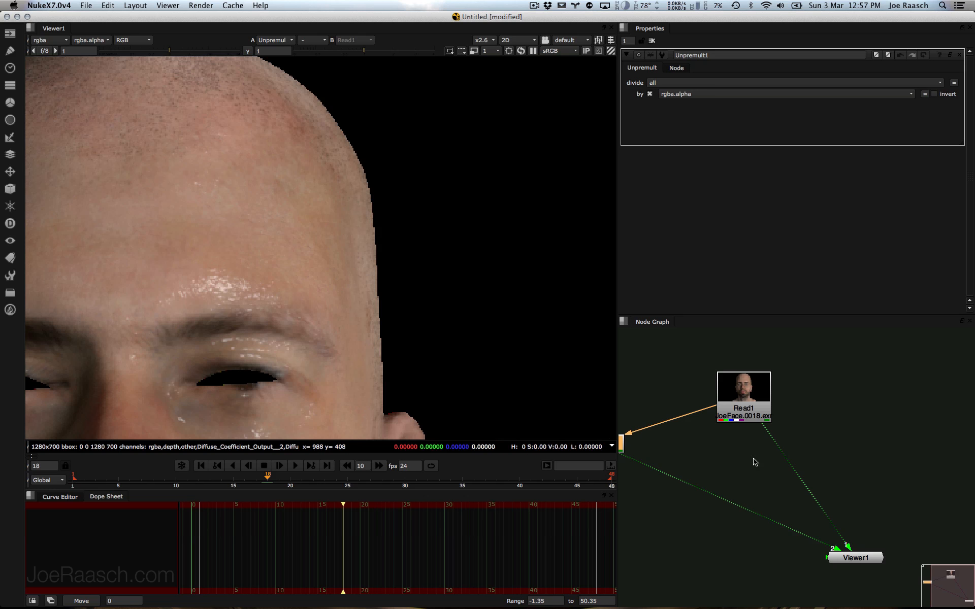
left_click(721, 462)
key("Tab")
type("shuffle")
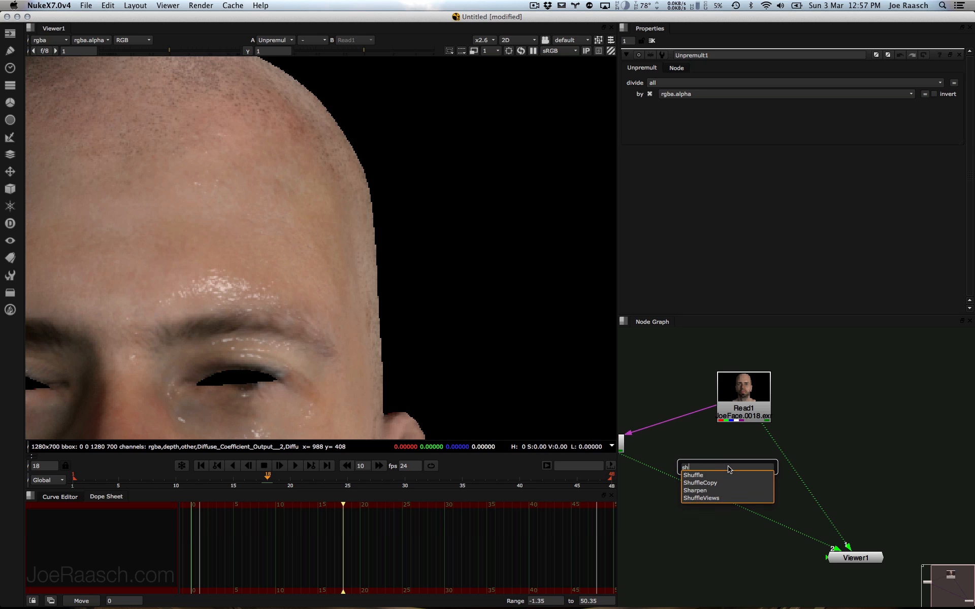
key("Return")
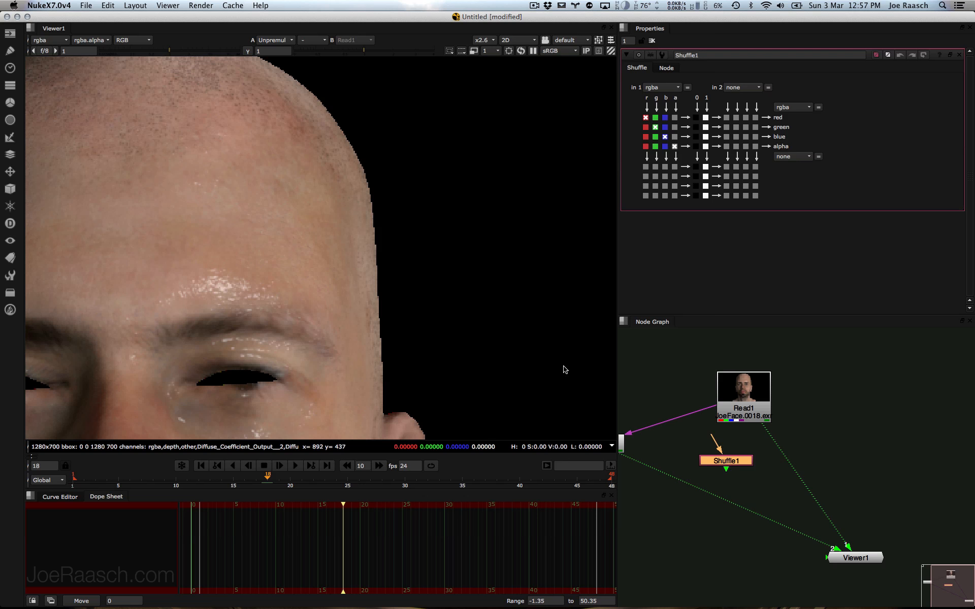
Step: Connect Shuffle1 to Read1 and the viewer, and set its in 1 layer to Diffuse_Coefficient_Output__2
left_click_drag(710, 436, 740, 412)
left_click_drag(726, 466, 725, 466)
key("1")
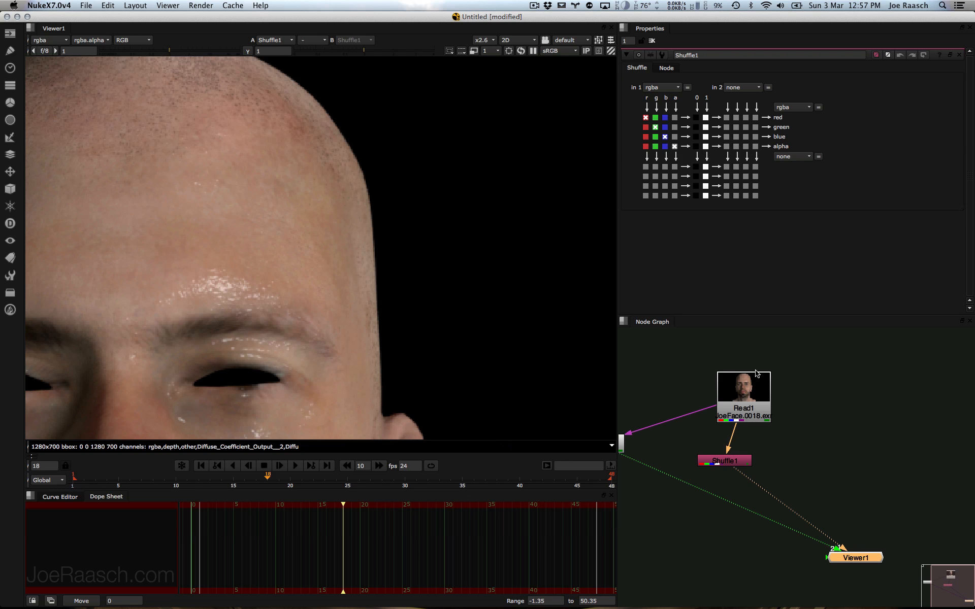
left_click(662, 89)
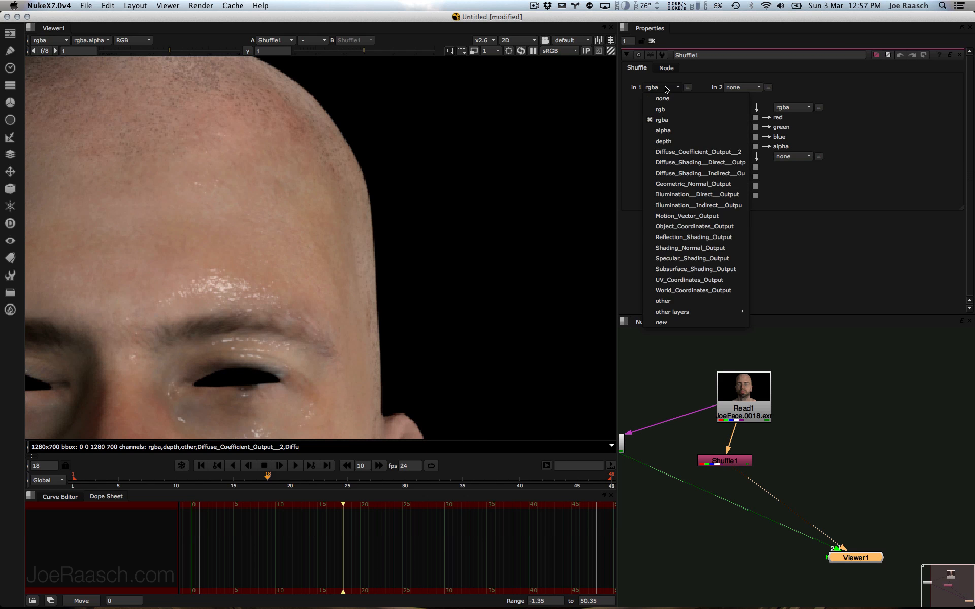
left_click(672, 153)
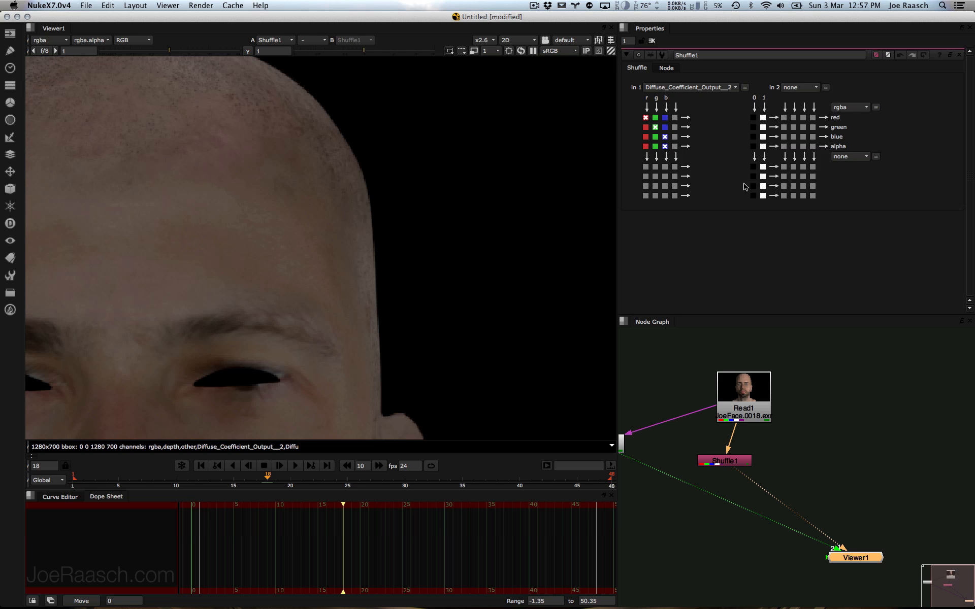
Step: Add a second Shuffle node beside Shuffle1, feed it from Read1 and show its output in the viewer
left_click(806, 468)
key("Tab")
key("Return")
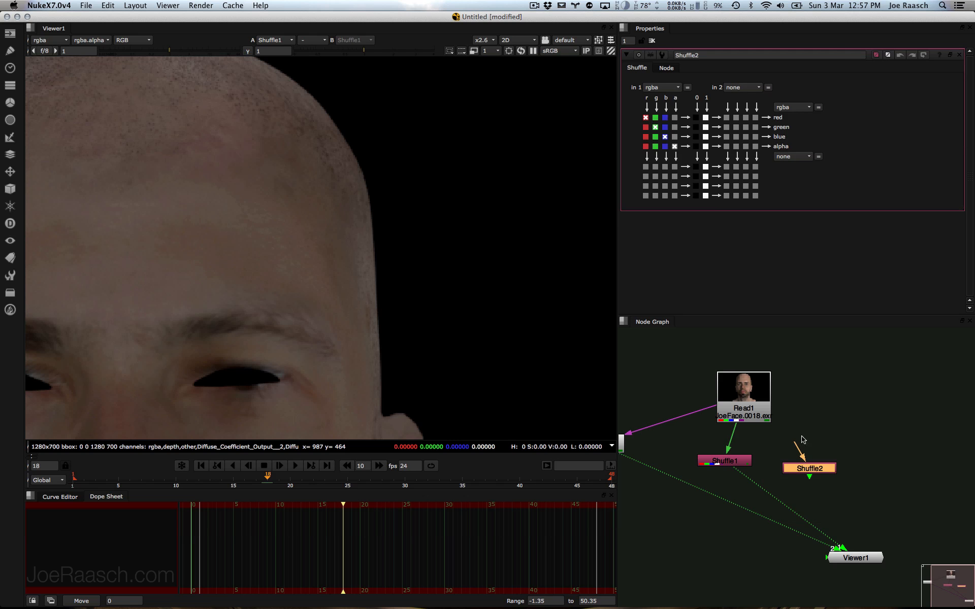
left_click_drag(793, 443, 725, 400)
left_click_drag(803, 467, 804, 457)
key("1")
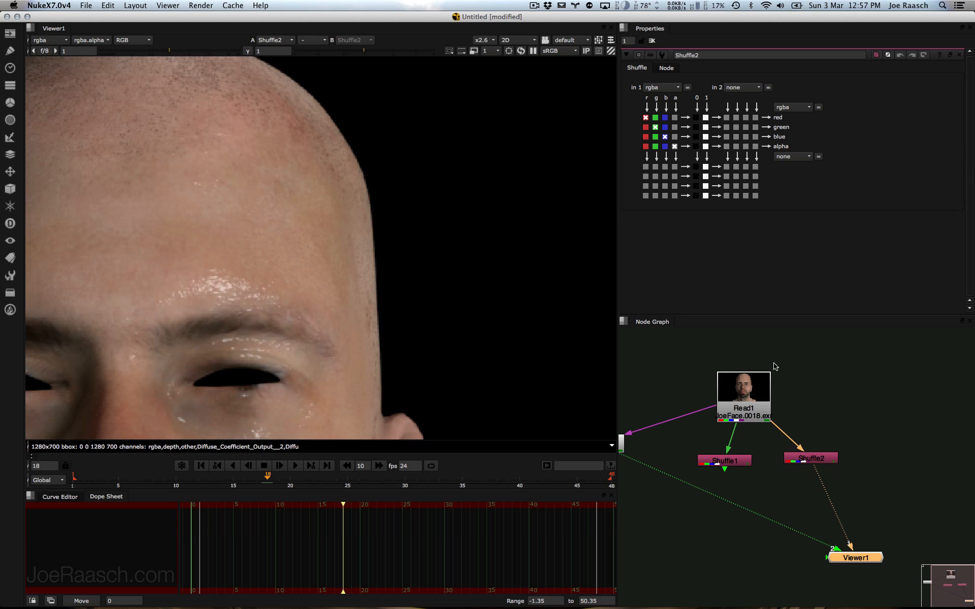
Step: Set Shuffle2's in 1 layer to Illumination__Indirect__Output and inspect the pass over the whole face
left_click(659, 90)
left_click(659, 90)
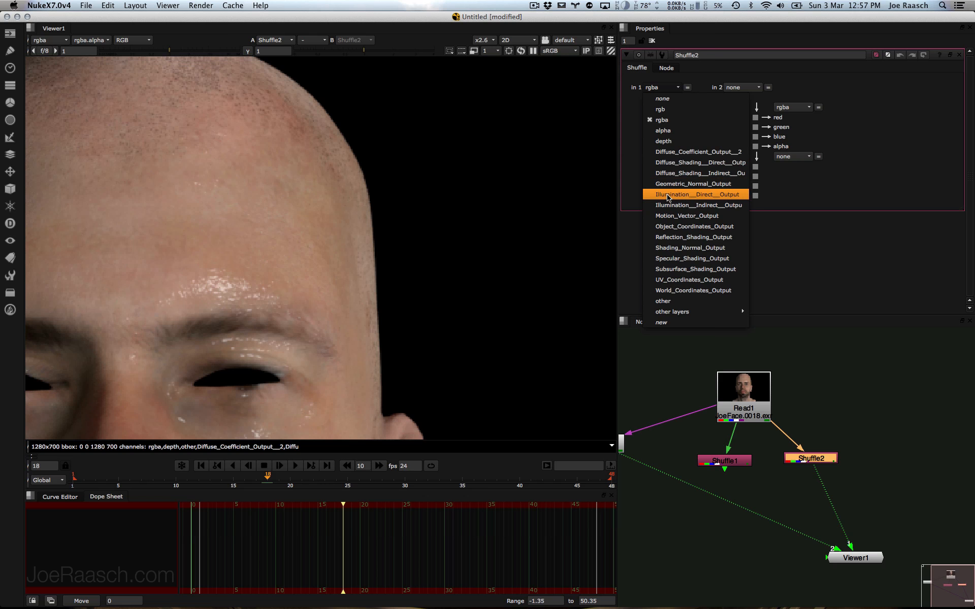
left_click(669, 211)
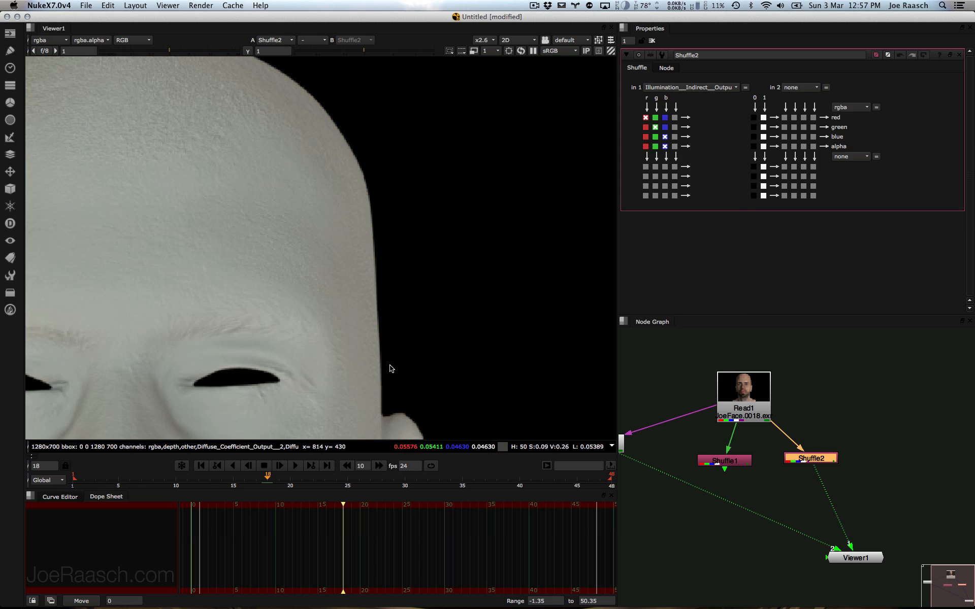
middle_click_drag(401, 337, 523, 202)
middle_click_drag(576, 245, 499, 238)
scroll(495, 239, "down", 3)
Step: Show Shuffle1's diffuse coefficient pass in the viewer and examine the head's edge above the ear
left_click(730, 461)
key("1")
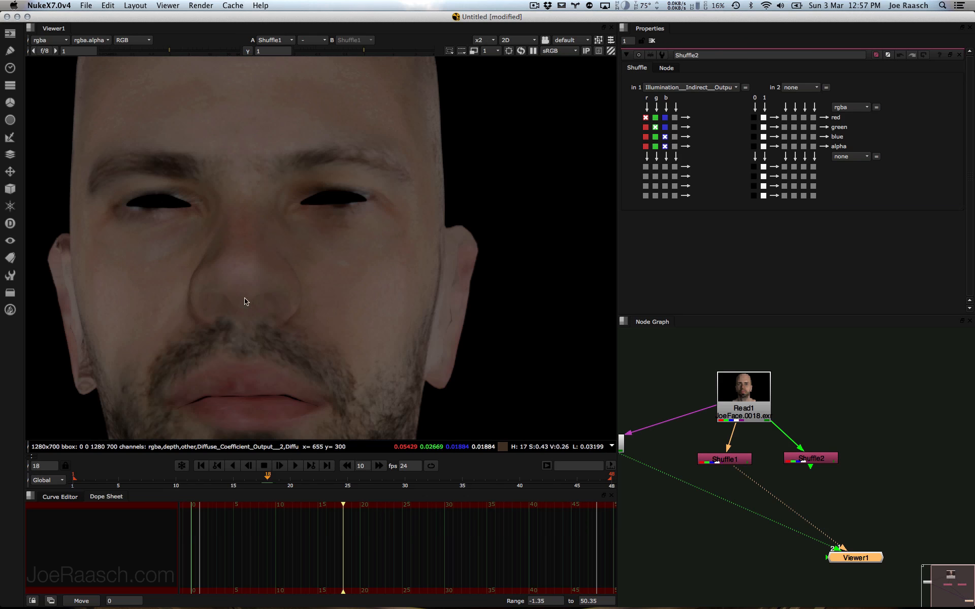
middle_click_drag(454, 239, 395, 307)
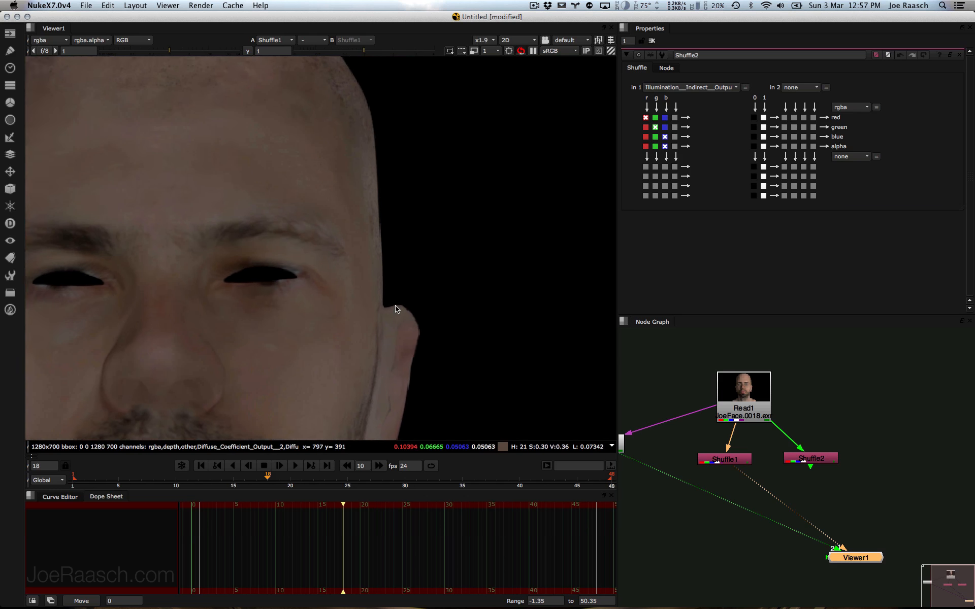
scroll(395, 308, "up", 5)
Step: Create a Merge node with Shuffle1 as input A and Shuffle2 as input B, and show it in the viewer
left_click(785, 495)
key("Tab")
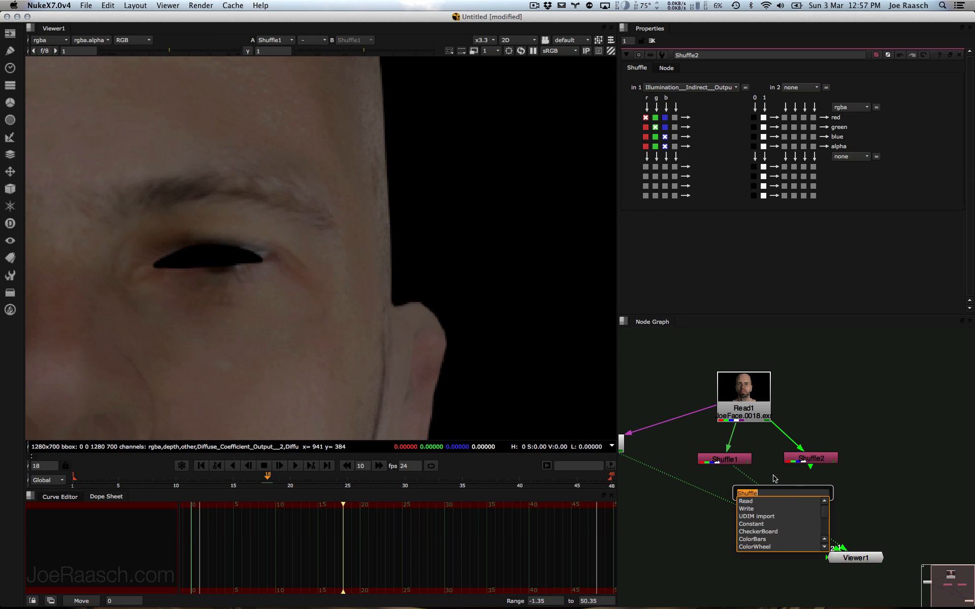
left_click(773, 476)
key("m")
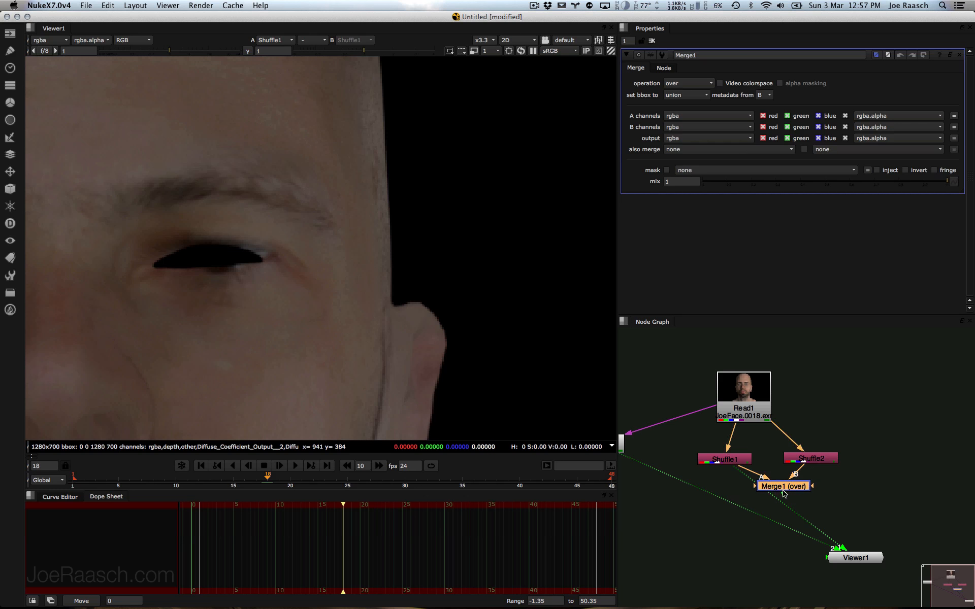
key("1")
Step: Set Merge1's operation to multiply and inspect the result across the face and along the head's edge
left_click(668, 85)
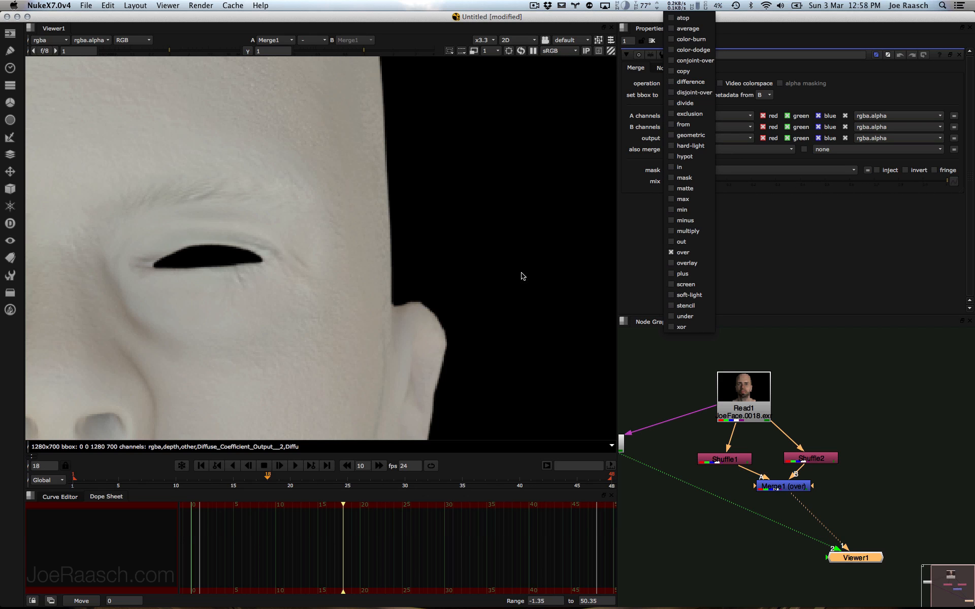
left_click(688, 232)
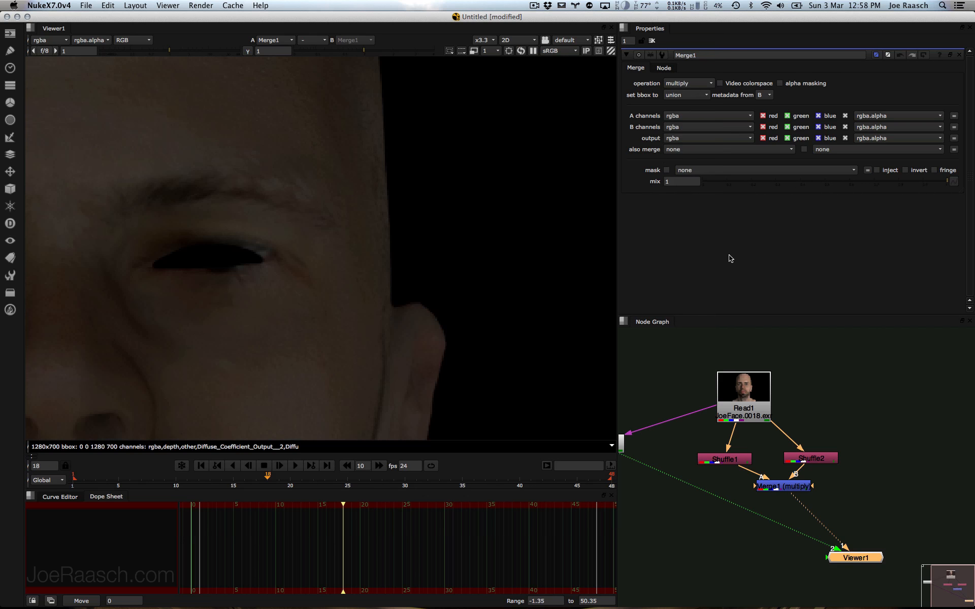
scroll(315, 261, "down", 5)
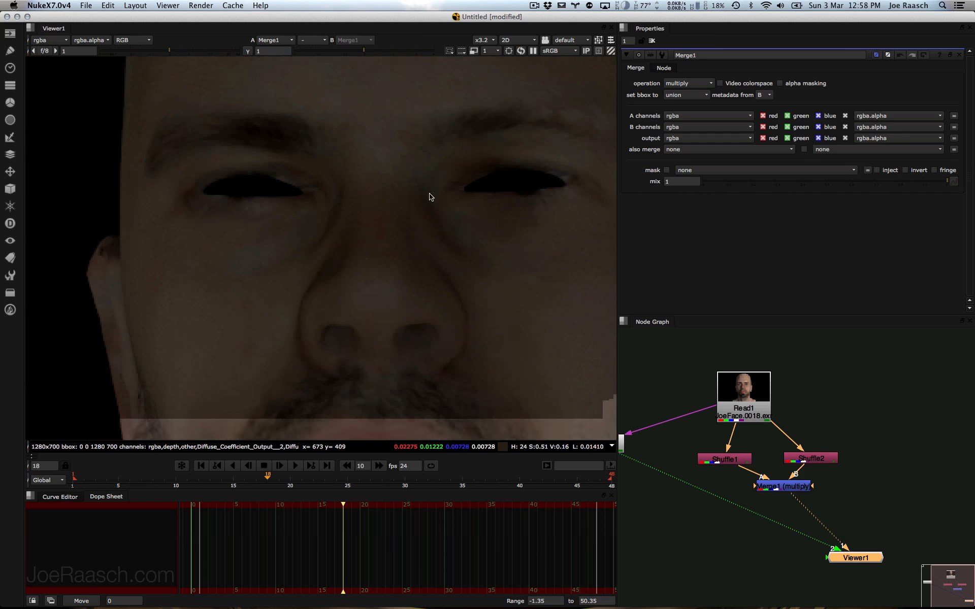
middle_click_drag(496, 243, 366, 243)
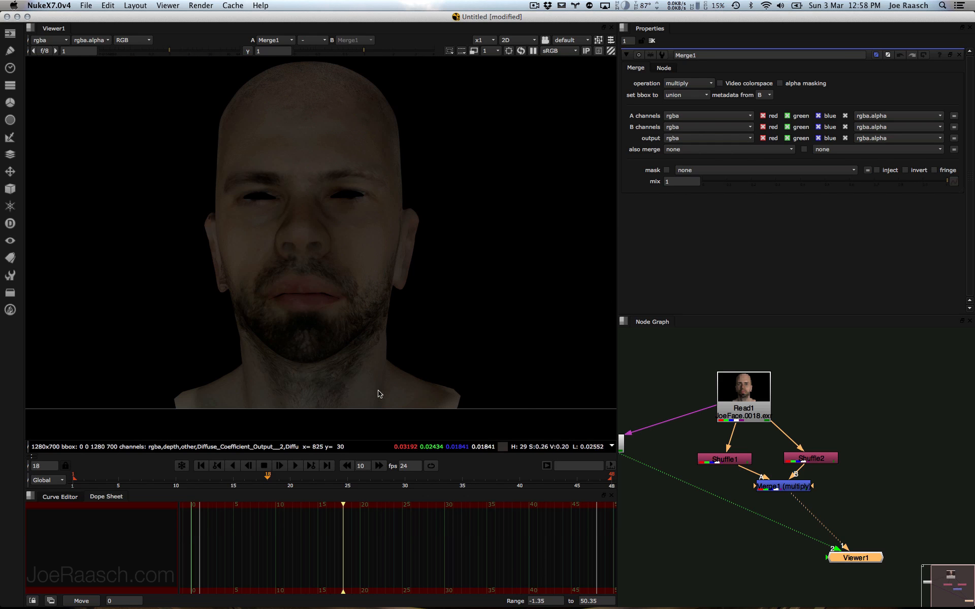
scroll(363, 392, "up", 5)
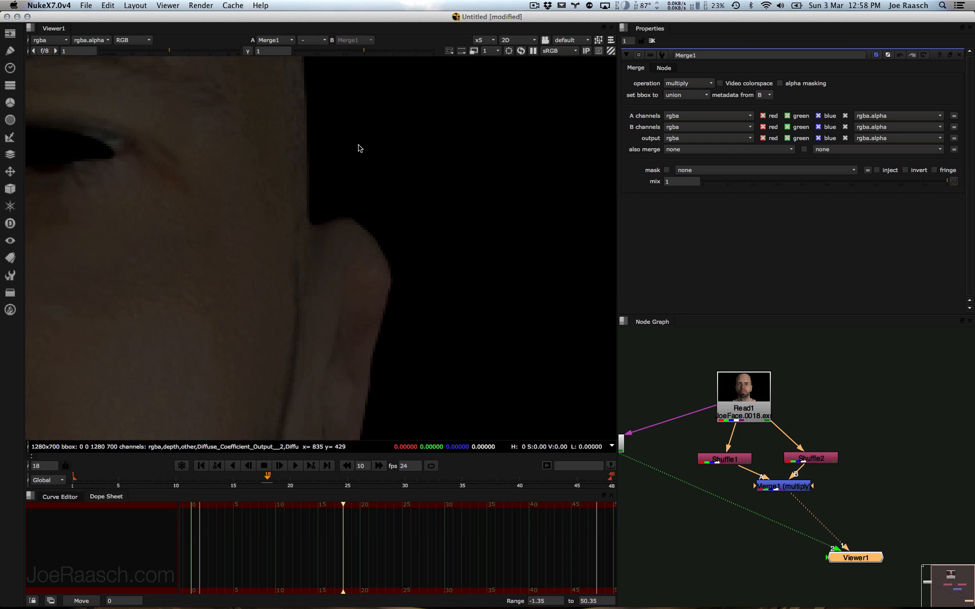
middle_click_drag(358, 148, 382, 280)
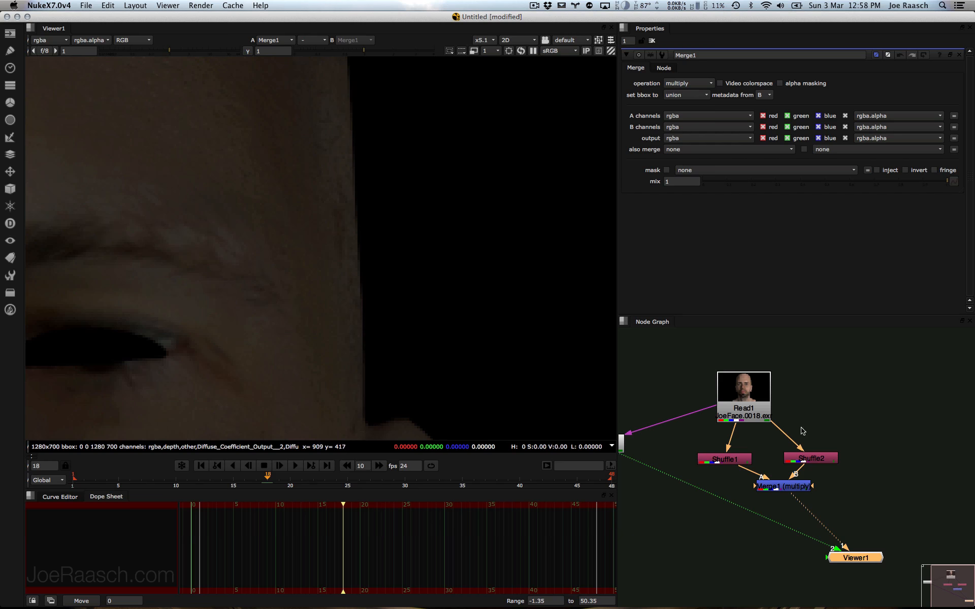
Step: Show Read1 in the viewer and sample a one-pixel-wide, 35-pixel-tall strip along the head's edge above the ear
left_click(755, 415)
key("1")
middle_click_drag(425, 372, 389, 267)
scroll(389, 270, "up", 3)
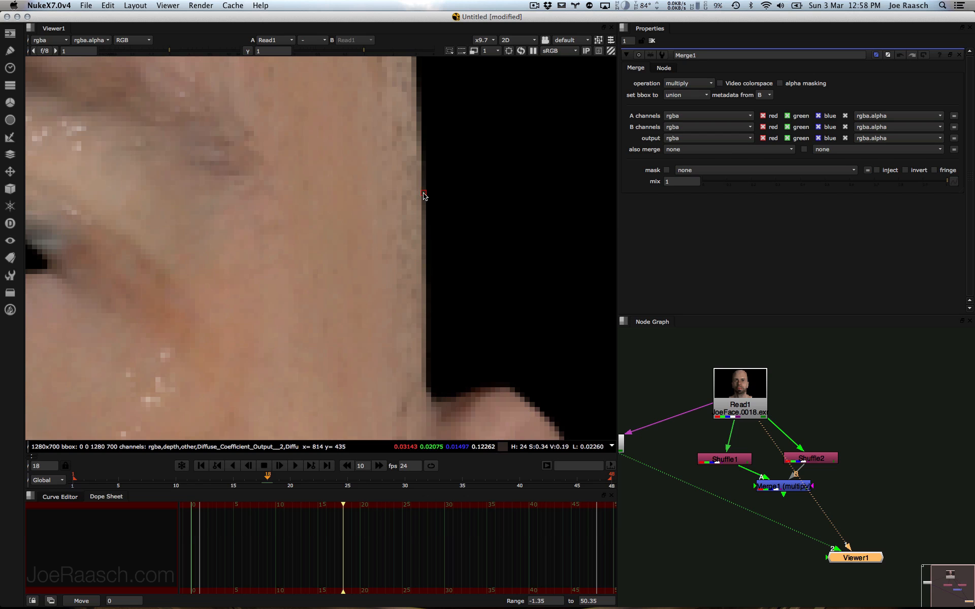
left_click_drag(426, 191, 426, 362, "ctrl+shift")
middle_click_drag(452, 302, 466, 255, "alt")
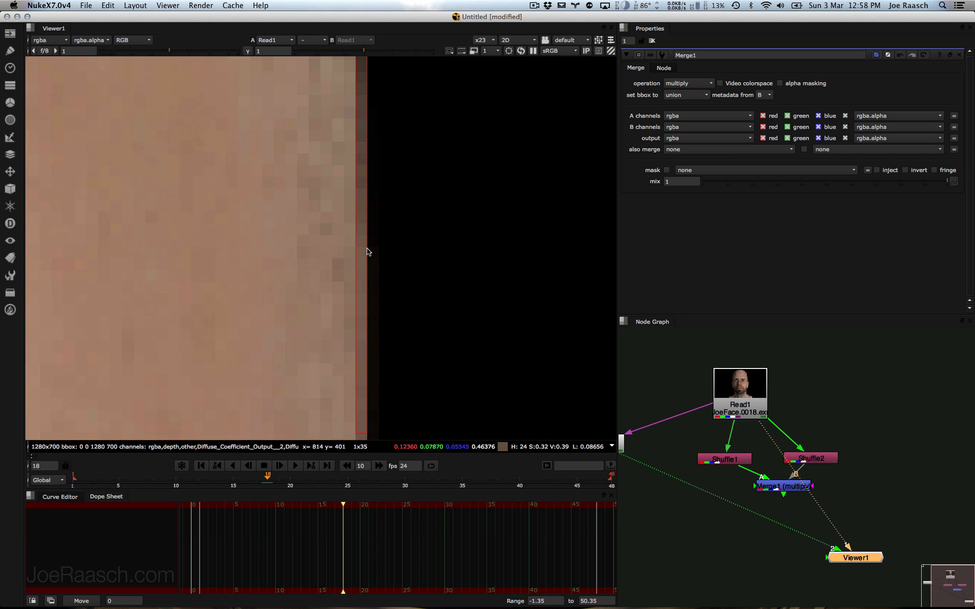
middle_click_drag(366, 247, 448, 244)
middle_click_drag(448, 244, 433, 236, "alt")
right_click(426, 315)
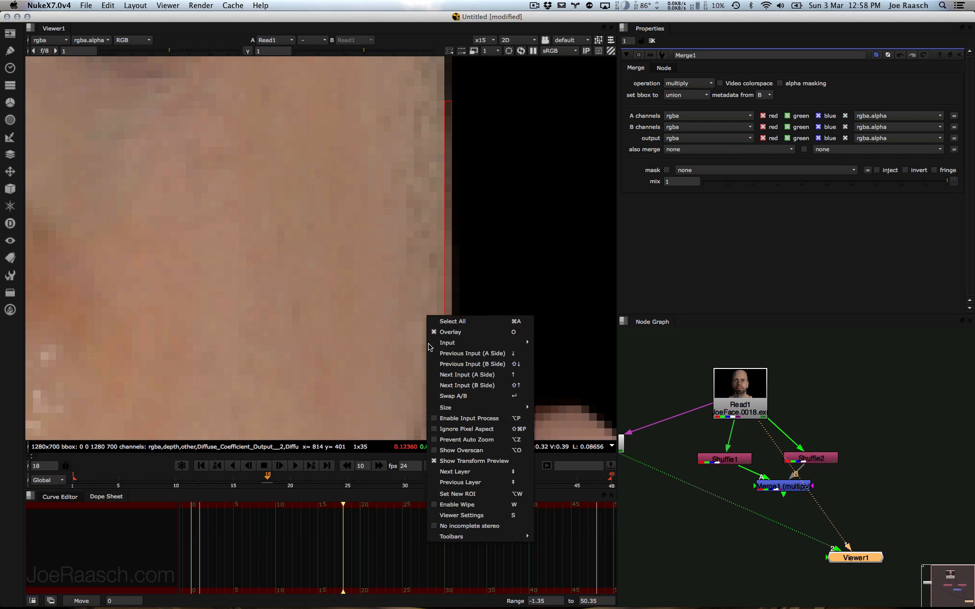
left_click(444, 385)
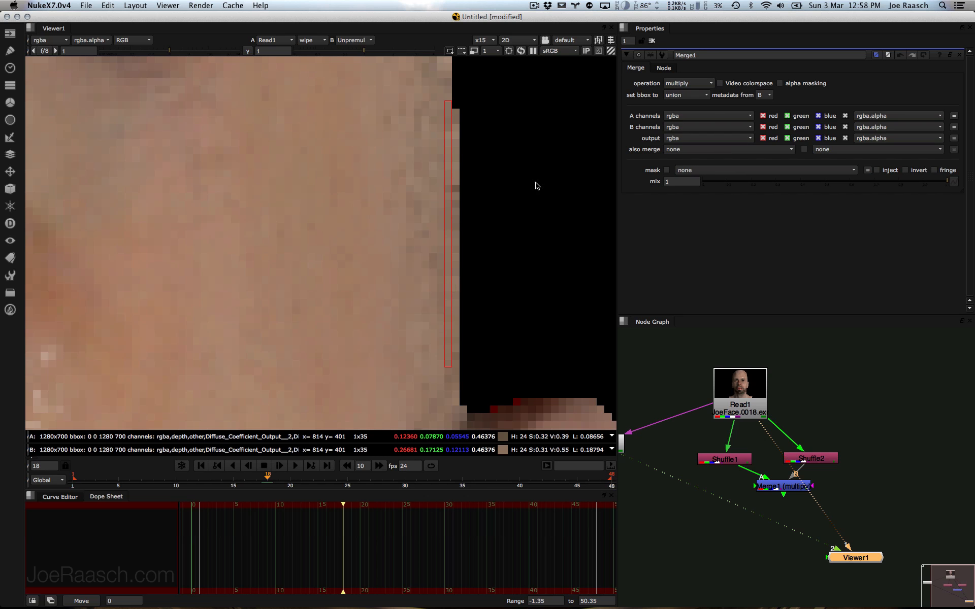
left_click(311, 41)
left_click(308, 18)
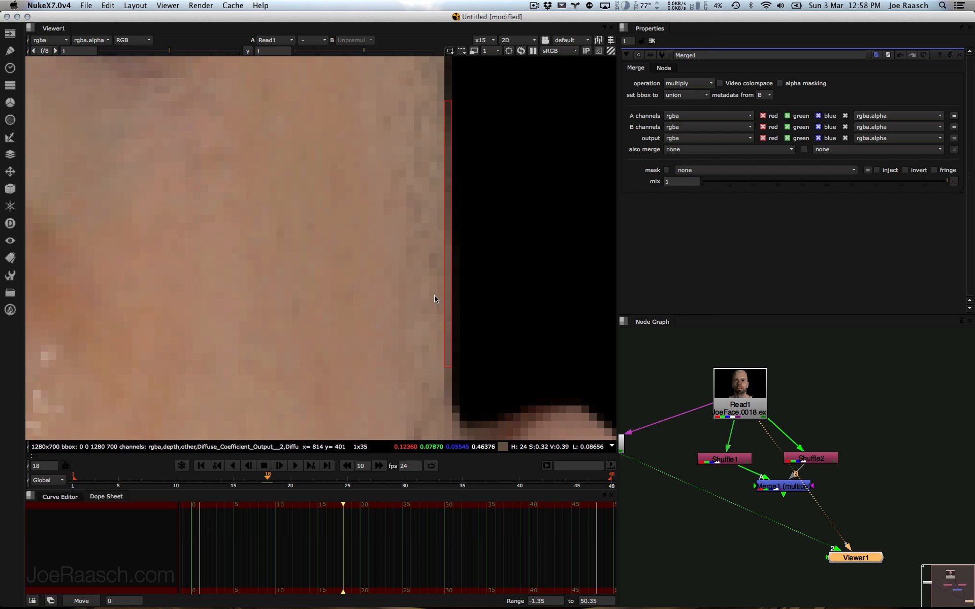
Step: Show Shuffle1 in the viewer and examine the sampled strip along the head's edge
left_click(726, 458)
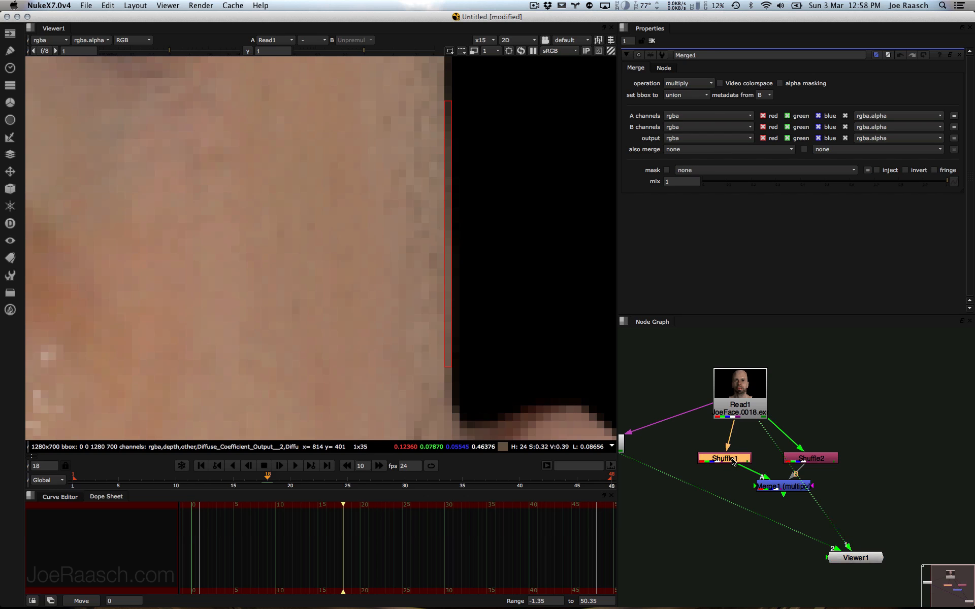
key("1")
left_click(721, 447)
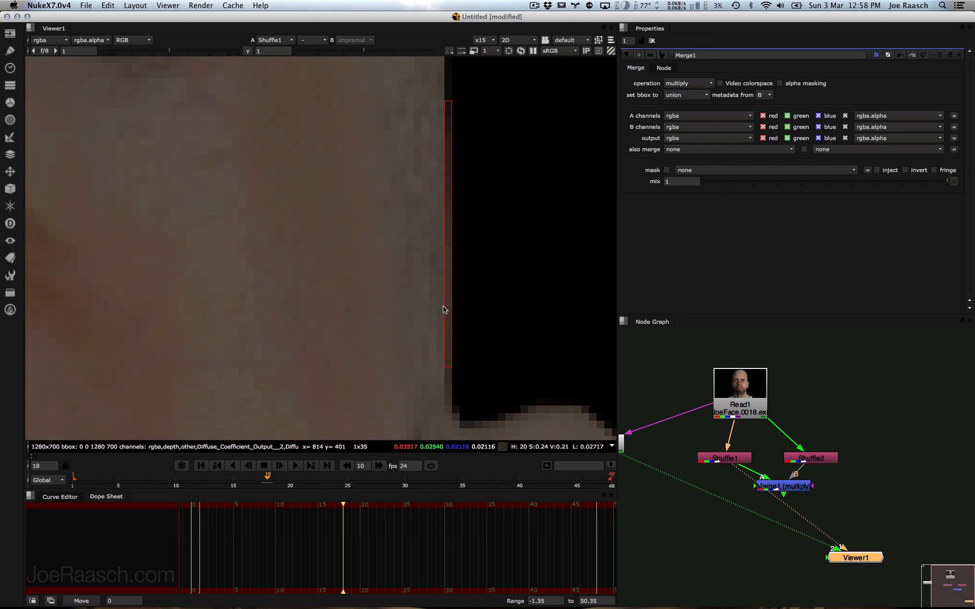
scroll(447, 292, "down", 5)
scroll(454, 290, "up", 4)
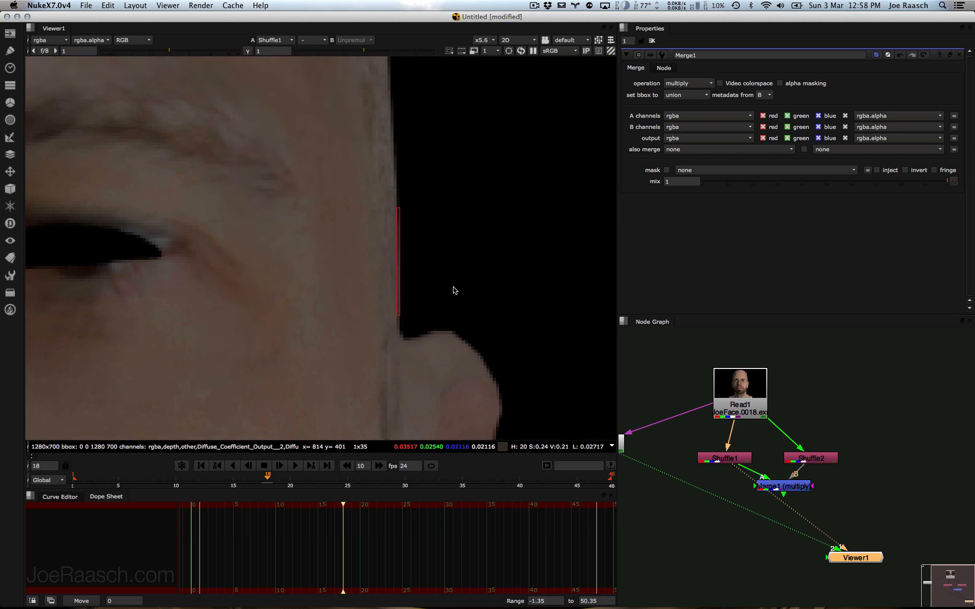
Step: View Shuffle2 and the multiplied Merge1 output, examining the sampled edge strip in each
left_click(811, 458)
key("2")
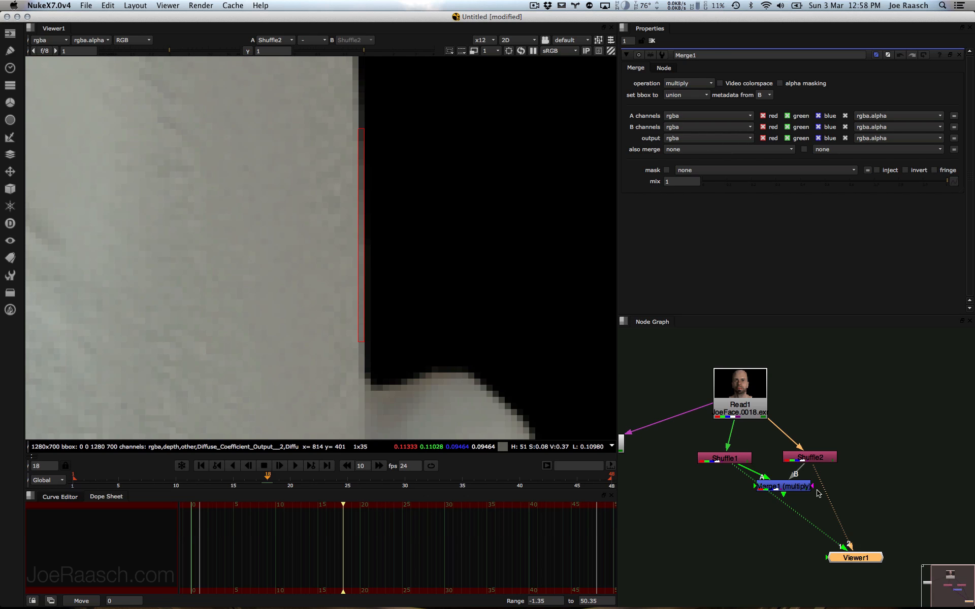
key("1")
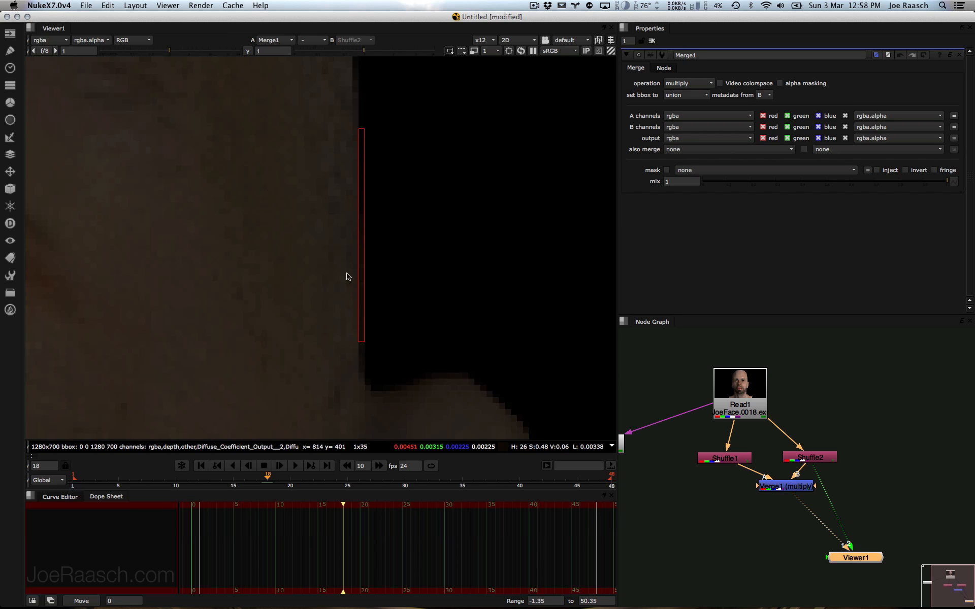
scroll(386, 274, "up", 4)
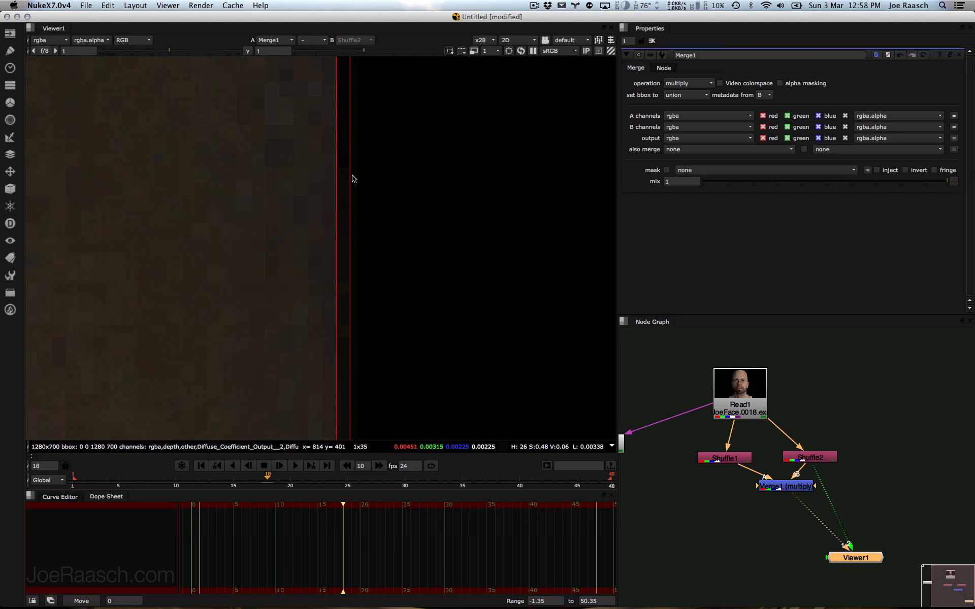
scroll(420, 383, "down", 2)
middle_click_drag(423, 383, 472, 253)
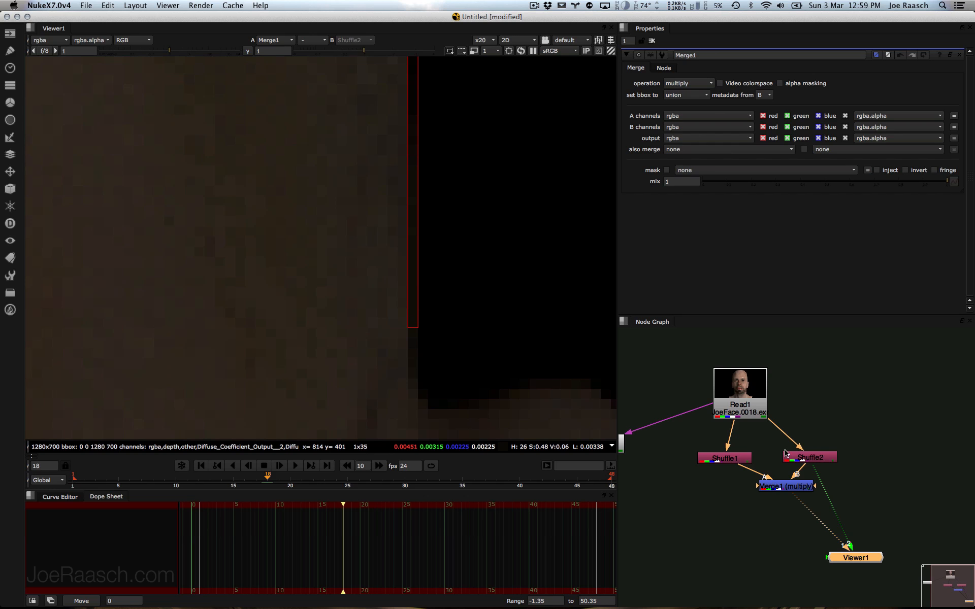
Step: Compare the sampled edge colour values of Shuffle2 with those of Shuffle1 in the viewer
left_click(800, 455)
key("1")
middle_click_drag(407, 234, 380, 288)
scroll(380, 288, "up", 2)
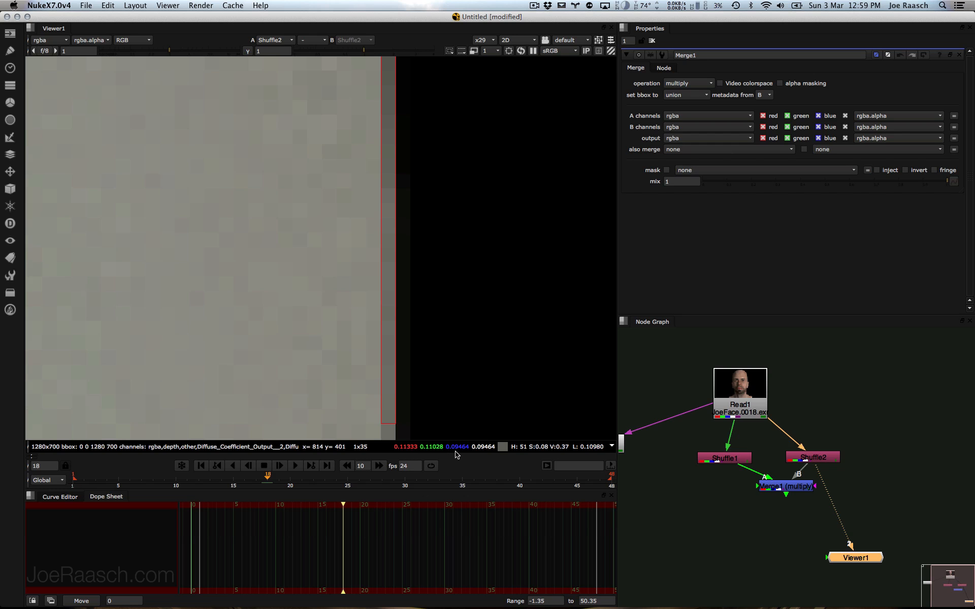
left_click(725, 459)
key("1")
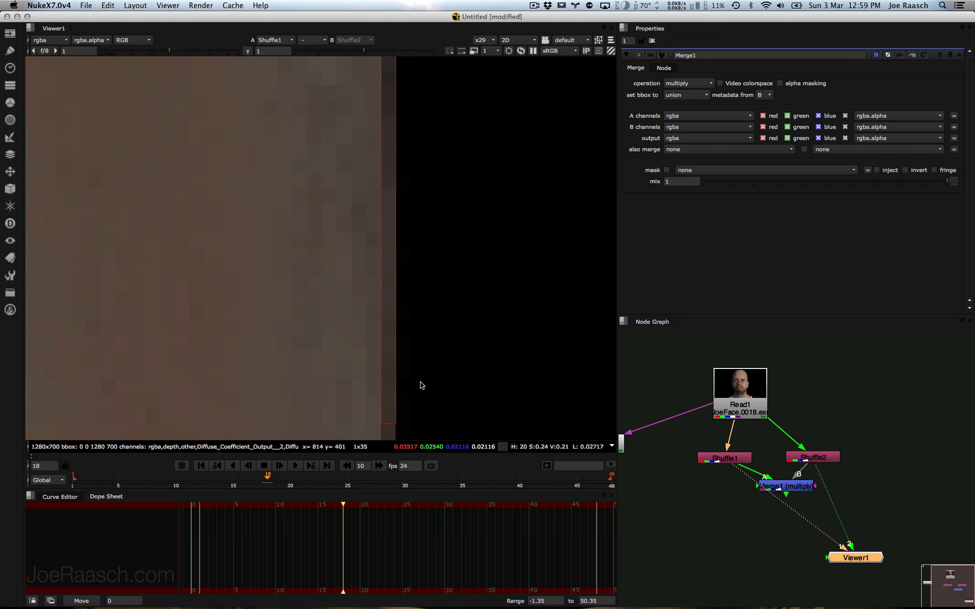
Step: Examine the sampled head edge and ear in Merge1's multiplied output and compare them with Shuffle1
left_click(795, 490)
key("1")
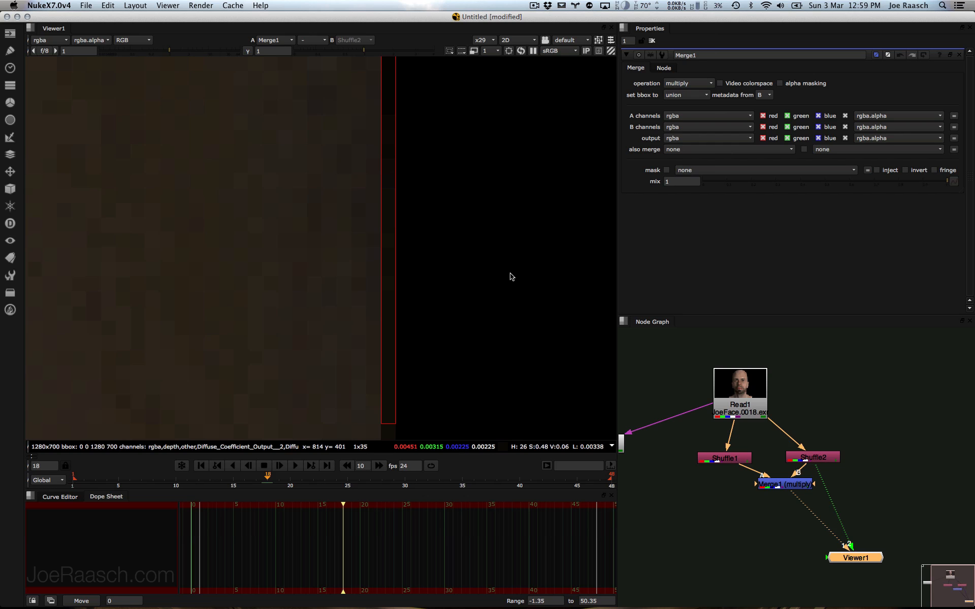
scroll(483, 303, "down", 5)
middle_click_drag(504, 316, 471, 296)
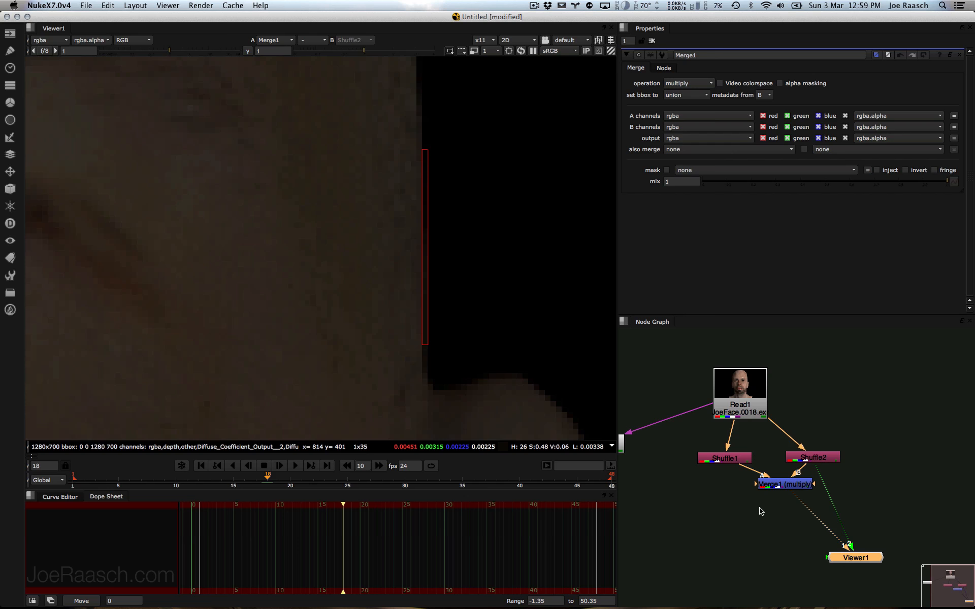
scroll(406, 287, "down", 3)
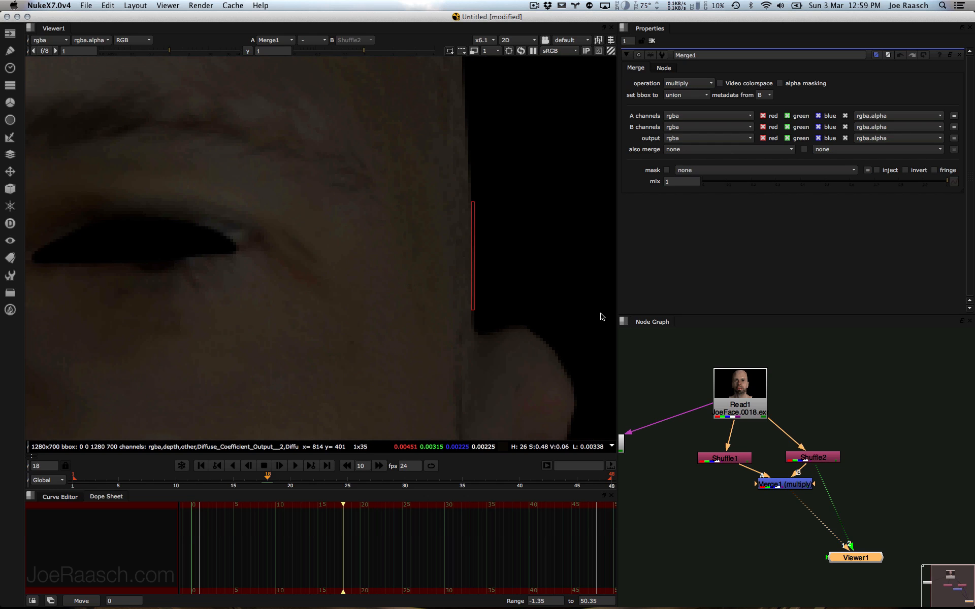
scroll(457, 299, "up", 4)
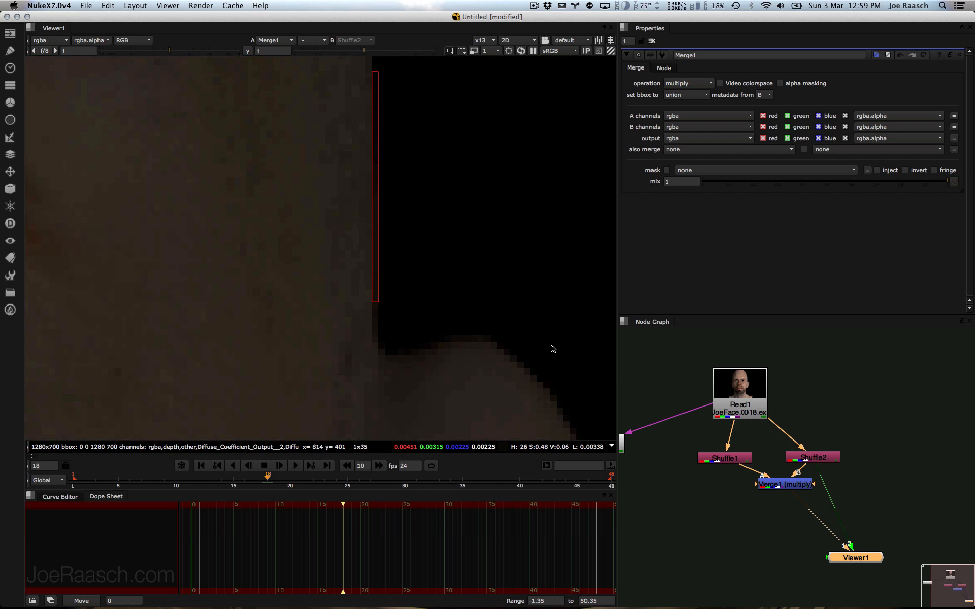
left_click(725, 459)
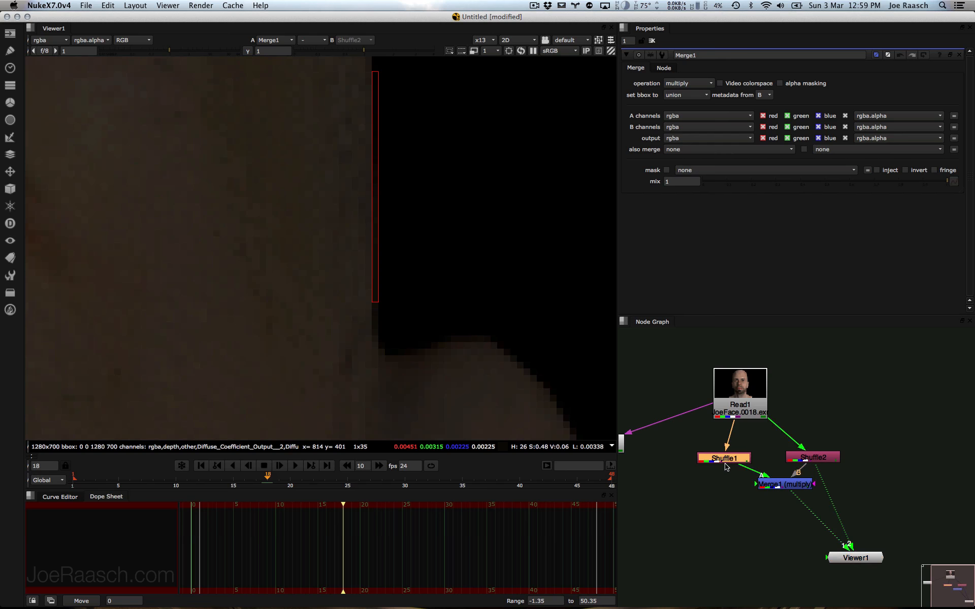
key("1")
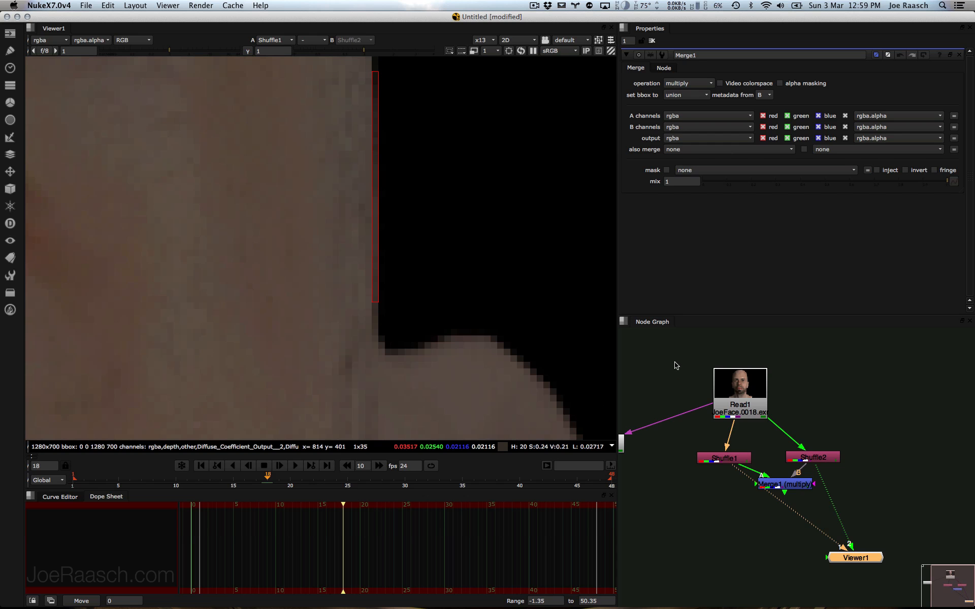
Step: Add a Copy node with Read1 as B and Merge1 as A, copying rgba.alpha to rgba.alpha, and show it in the viewer
left_click(778, 487)
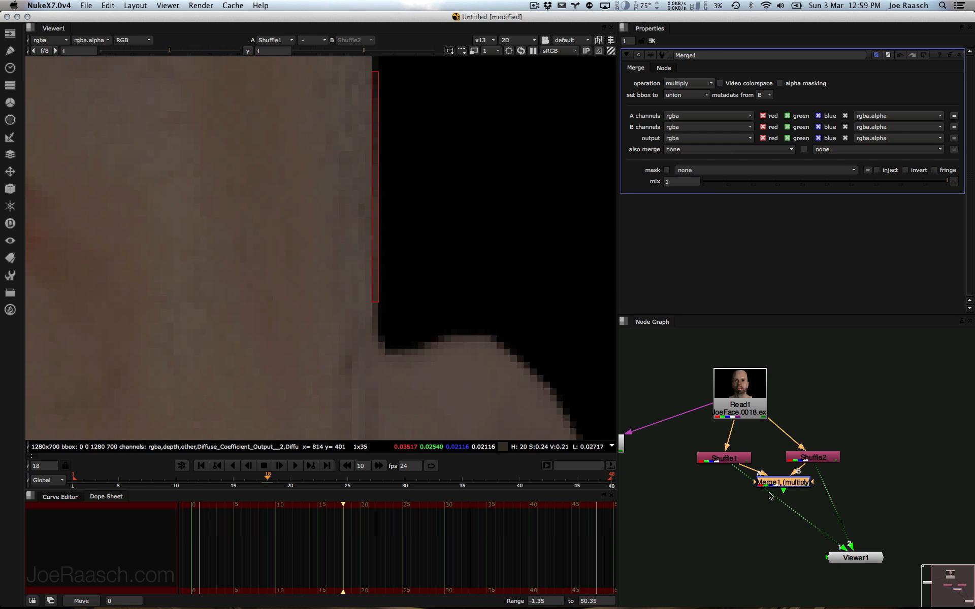
key("k")
left_click_drag(863, 493, 745, 411)
left_click_drag(725, 460, 764, 459)
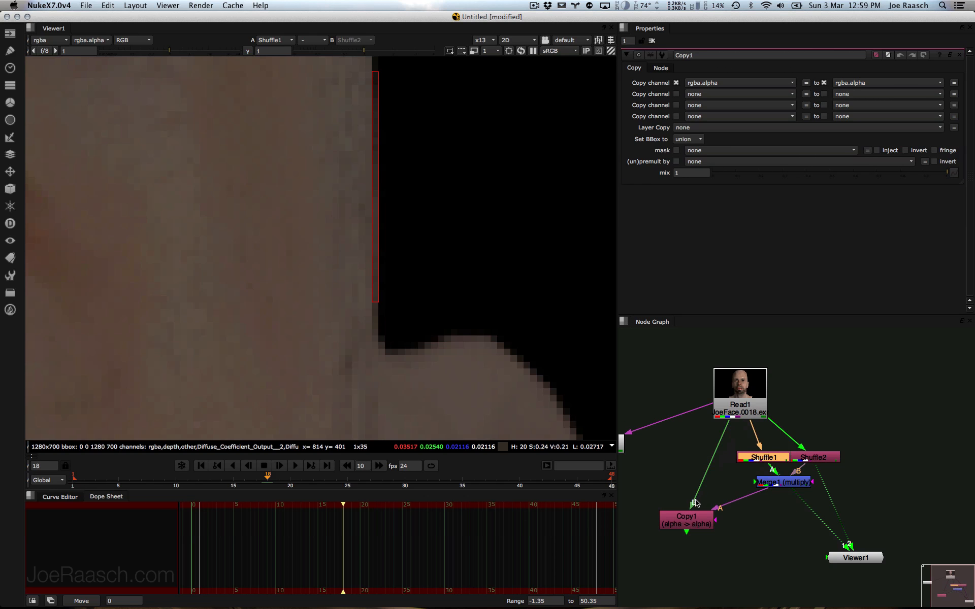
left_click_drag(690, 529, 723, 525)
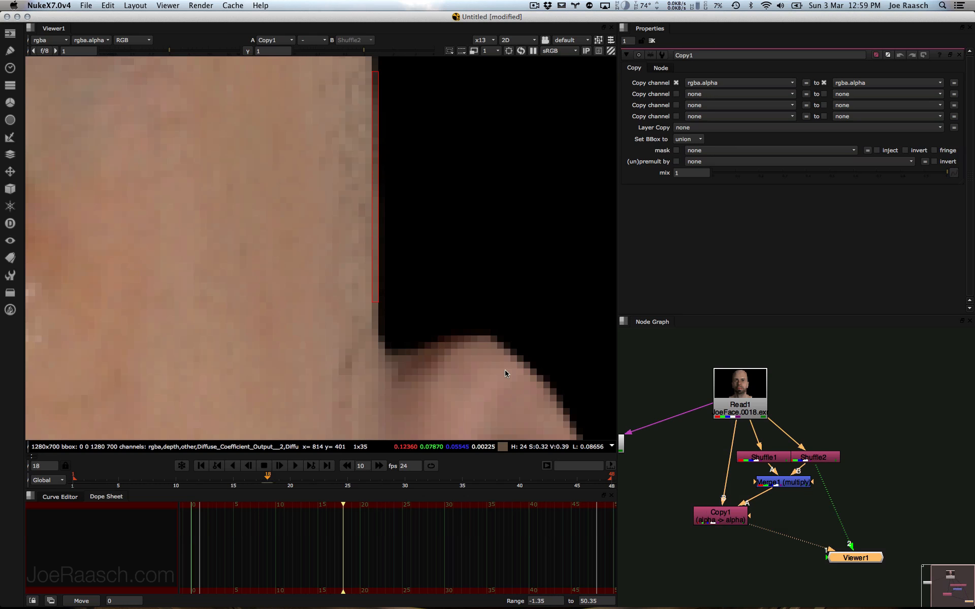
Step: Swap Copy1's inputs so Read1 feeds A and Merge1 feeds B, and check its alpha and colour in the viewer
key("shift+x")
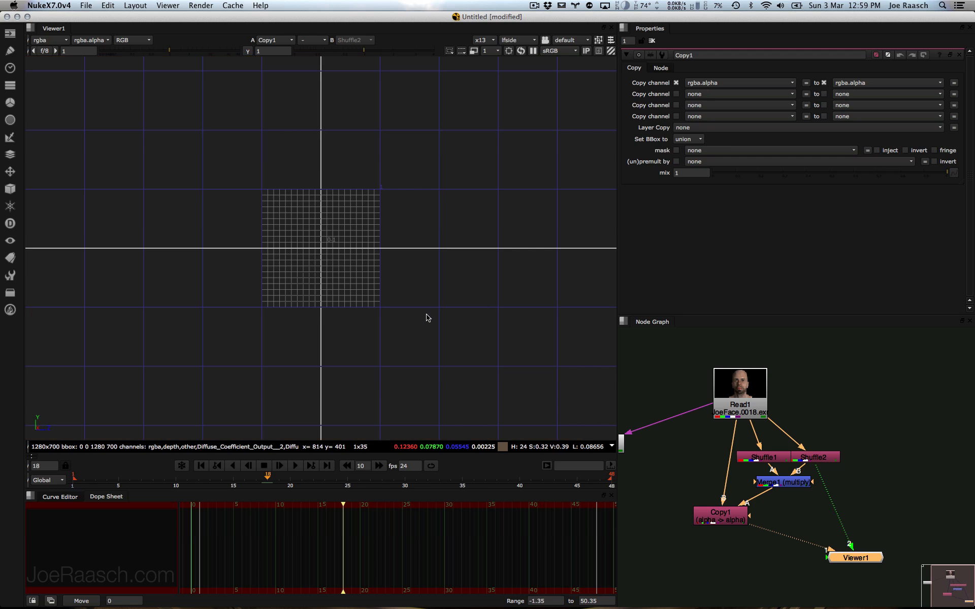
key("Tab")
left_click(715, 516)
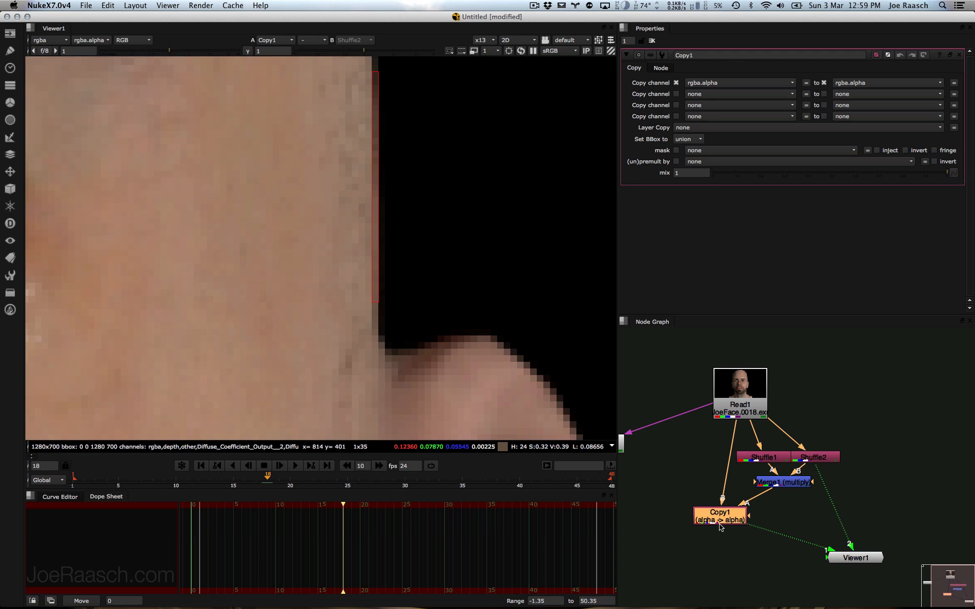
key("1")
key("a")
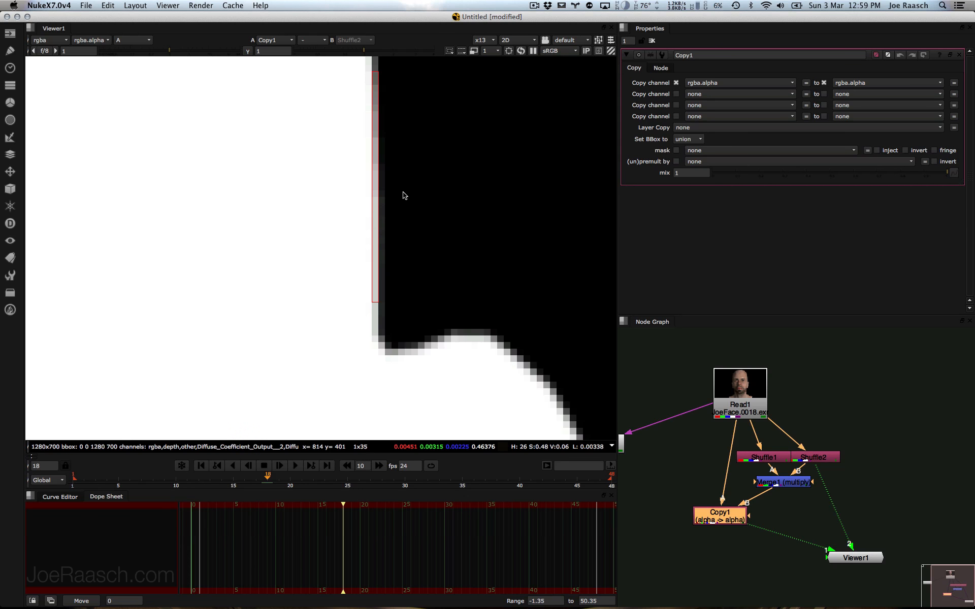
key("a")
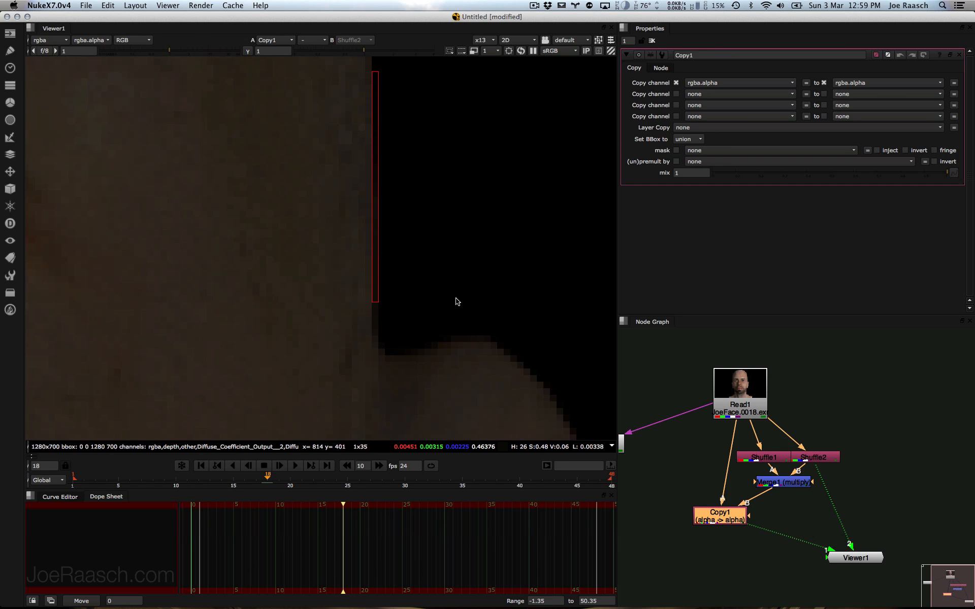
scroll(391, 293, "down", 2)
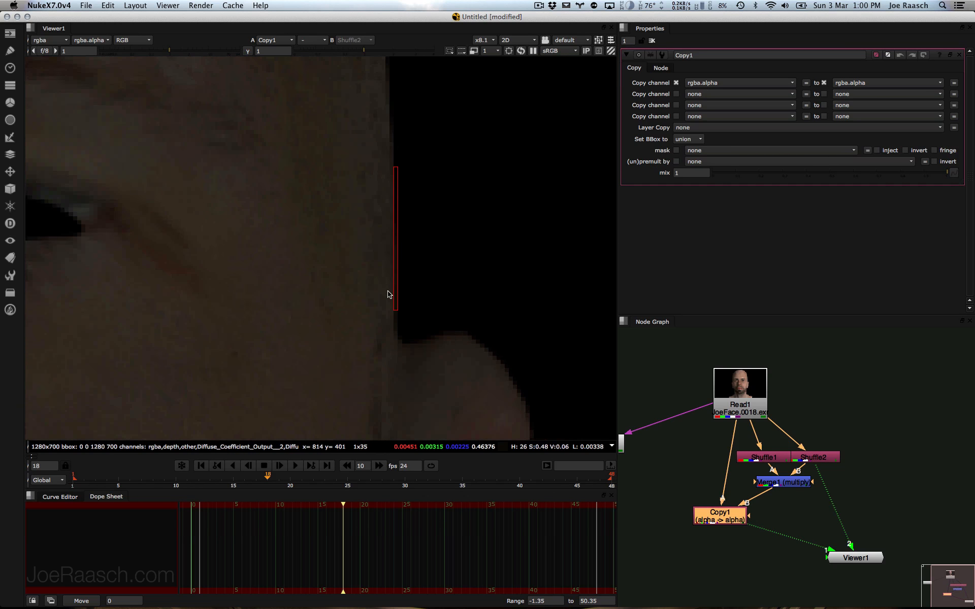
left_click_drag(709, 523, 704, 521)
key("Tab")
type("Shuffl")
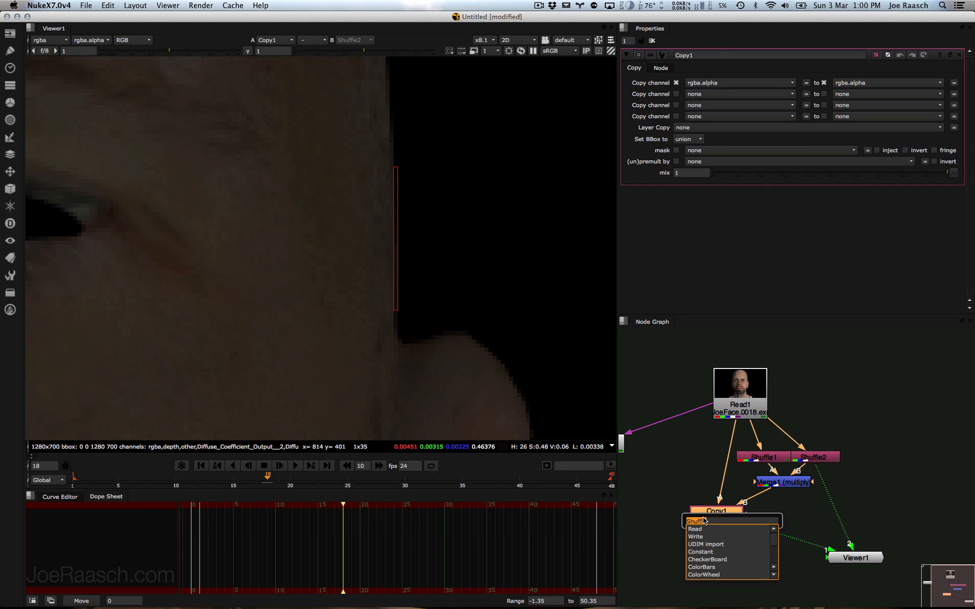
left_click(653, 486)
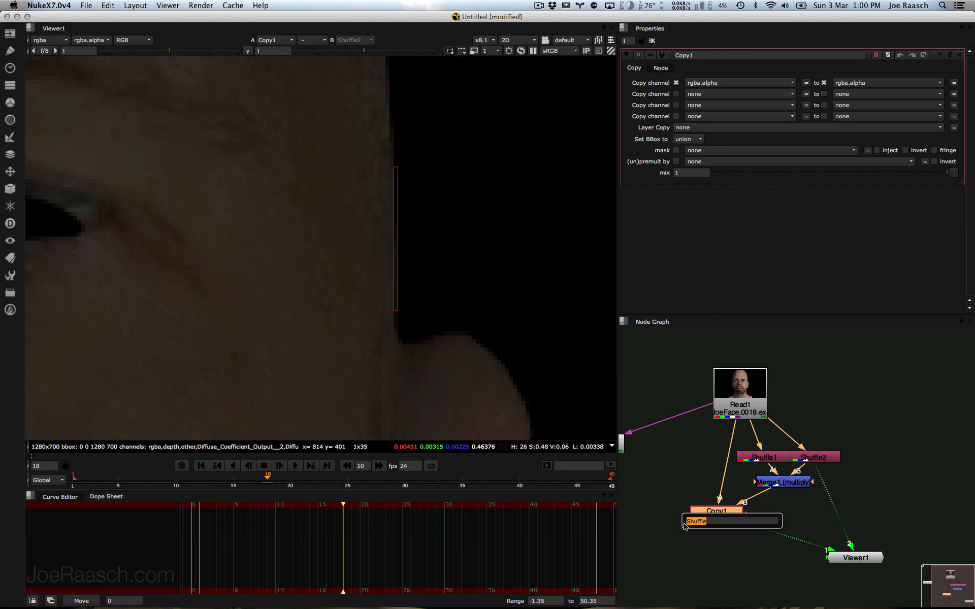
left_click(654, 529)
Step: Add a CheckerBoard node in the empty area beside Copy1
middle_click_drag(660, 504, 753, 489)
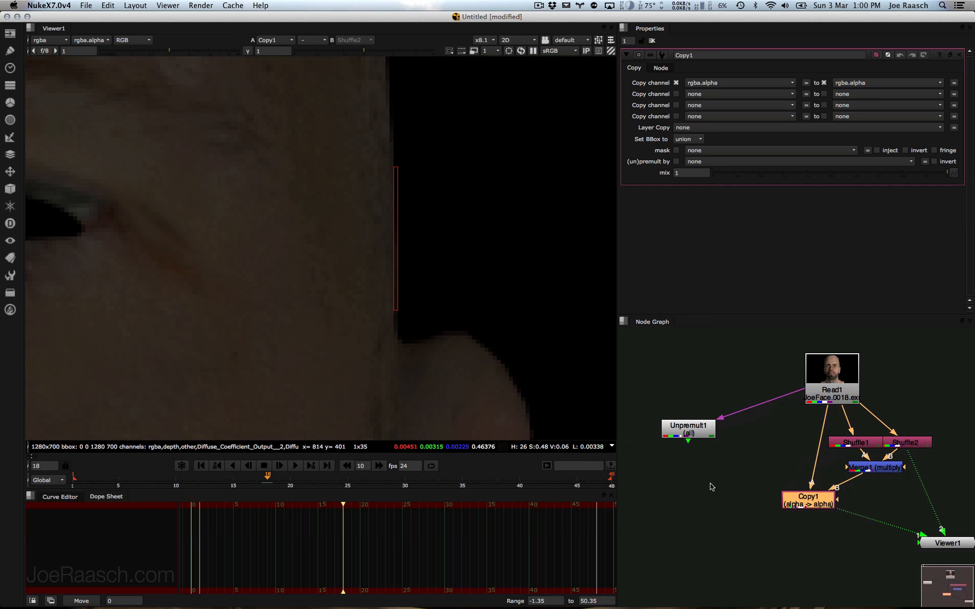
left_click(691, 521)
key("Tab")
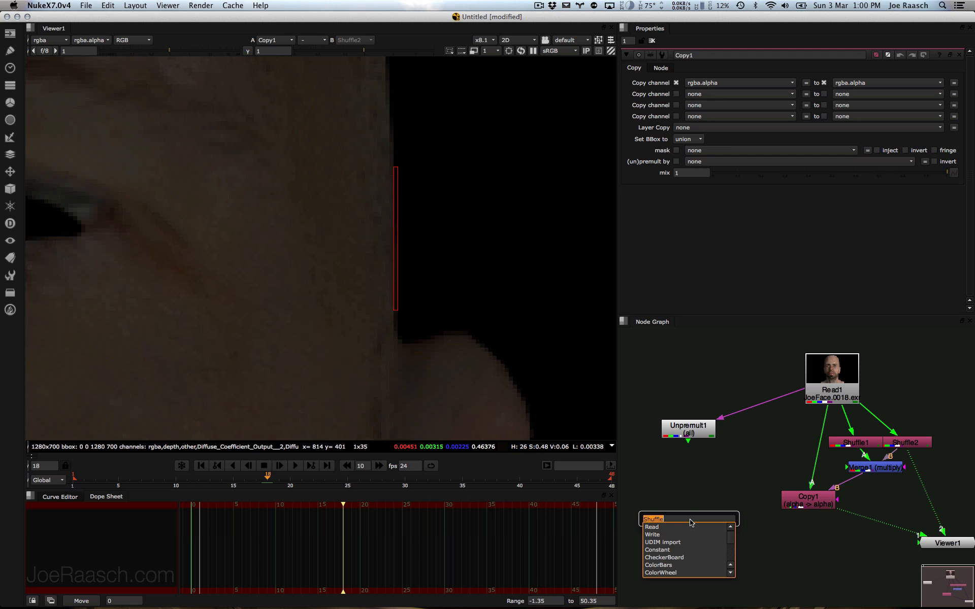
type("che")
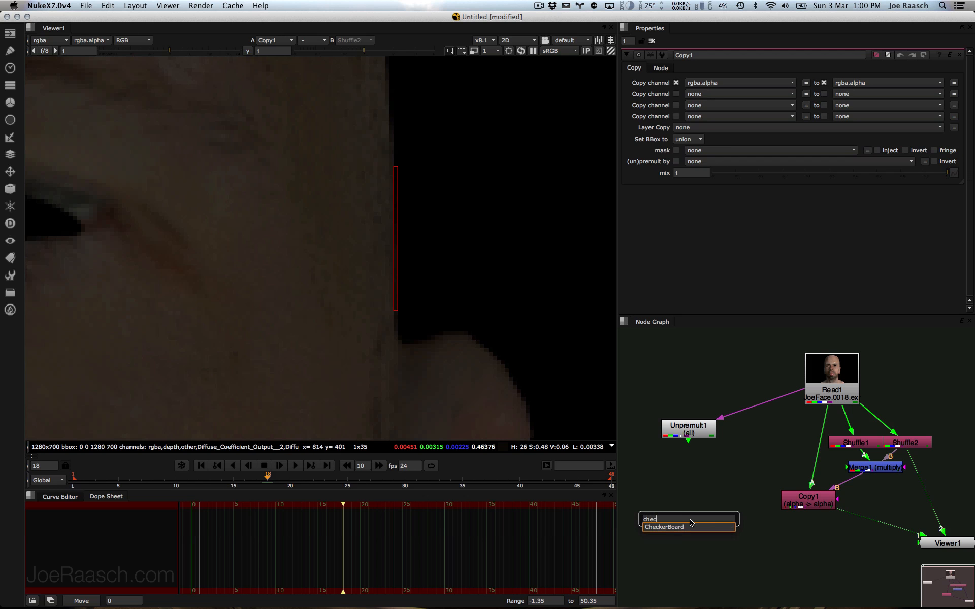
type("c")
key("Return")
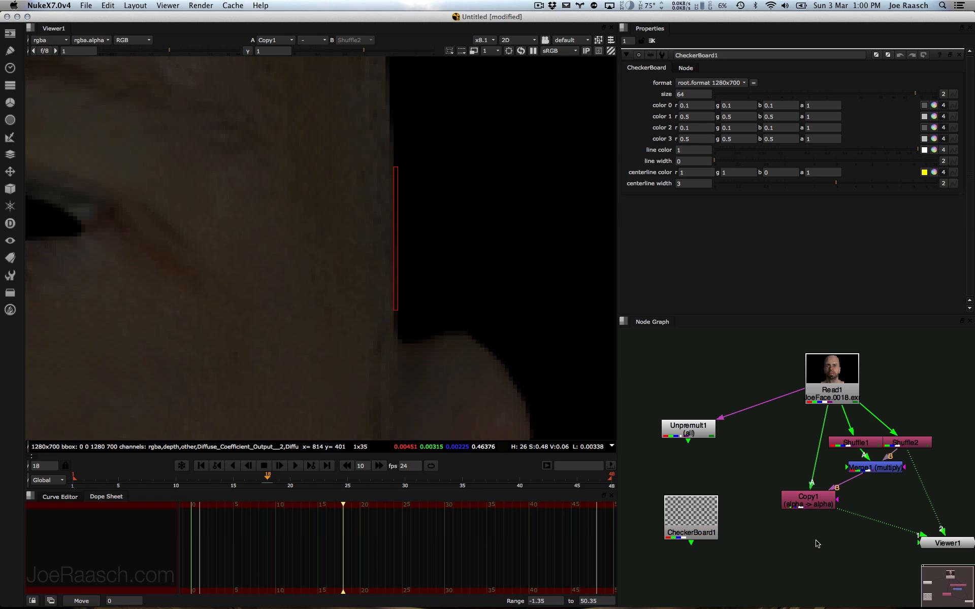
Step: Merge Copy1 as A over CheckerBoard1 as B with the over operation, and view the composited head edge closely
key("m")
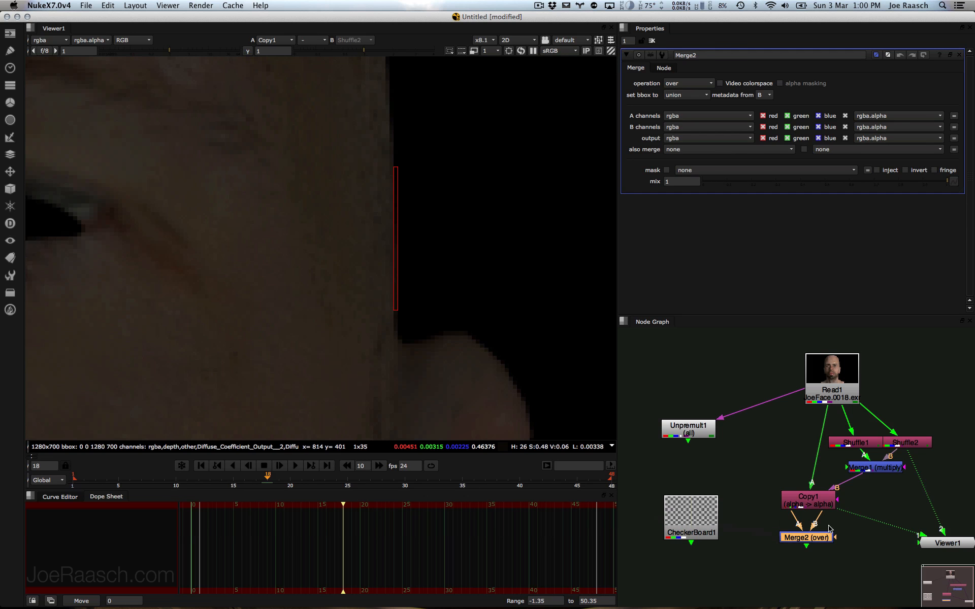
left_click_drag(815, 524, 691, 530)
left_click(798, 537)
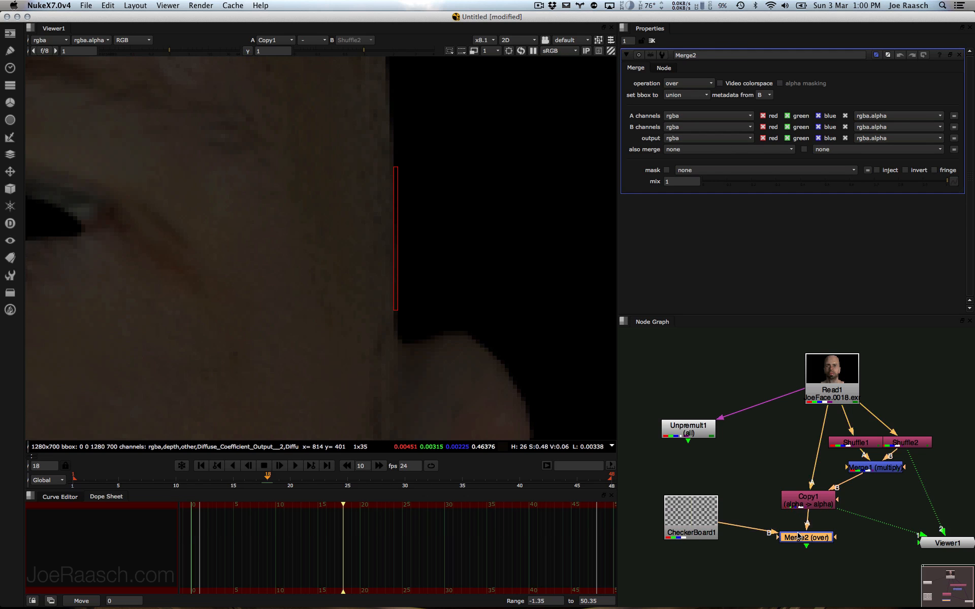
left_click_drag(798, 537, 804, 530)
key("1")
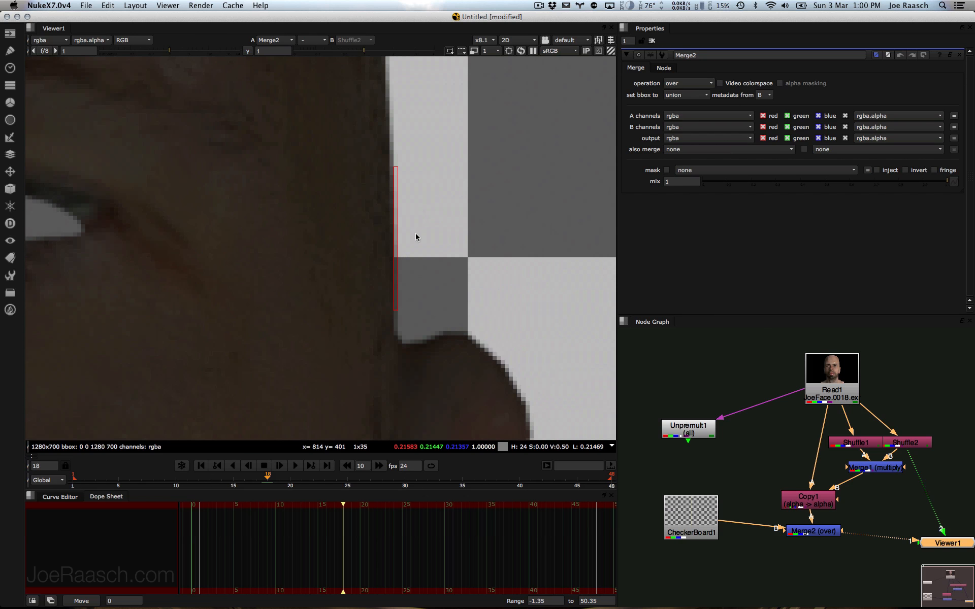
scroll(415, 235, "up", 5)
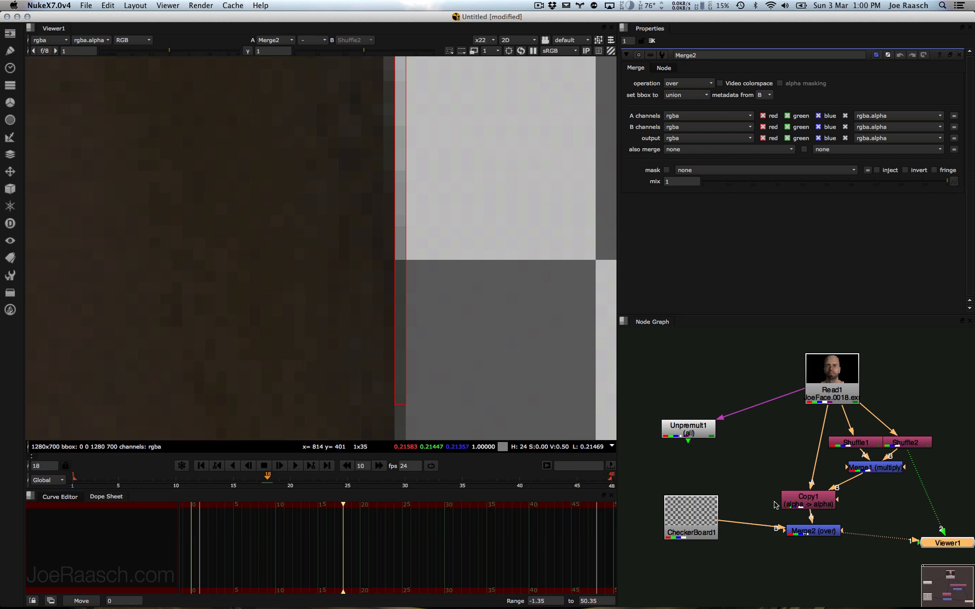
Step: Compare the head edge with Read1 feeding Merge2's A input, set Copy1 aside, and reconnect Copy1 to A
left_click_drag(812, 503, 823, 414)
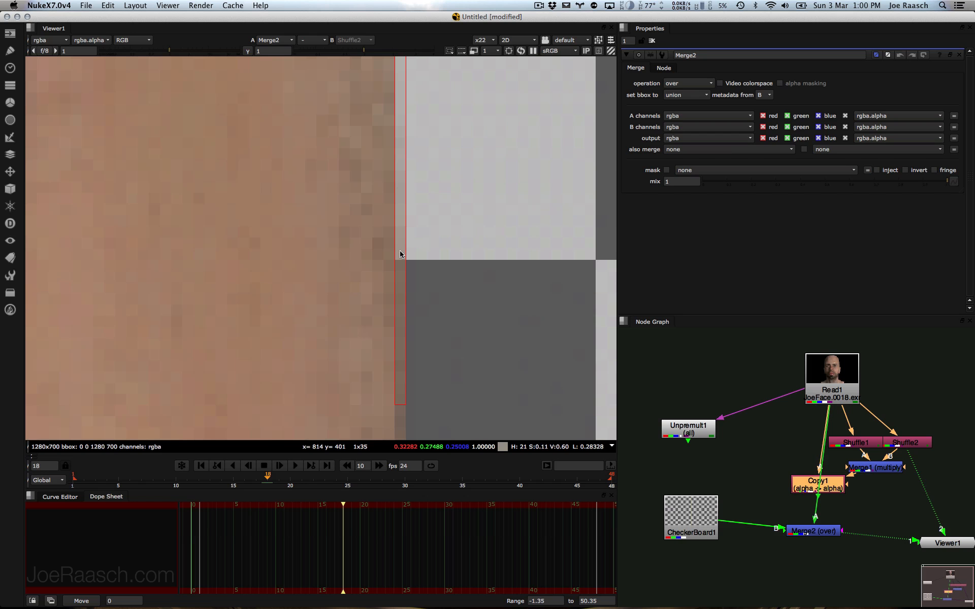
left_click_drag(817, 484, 768, 467)
left_click_drag(830, 414, 767, 469)
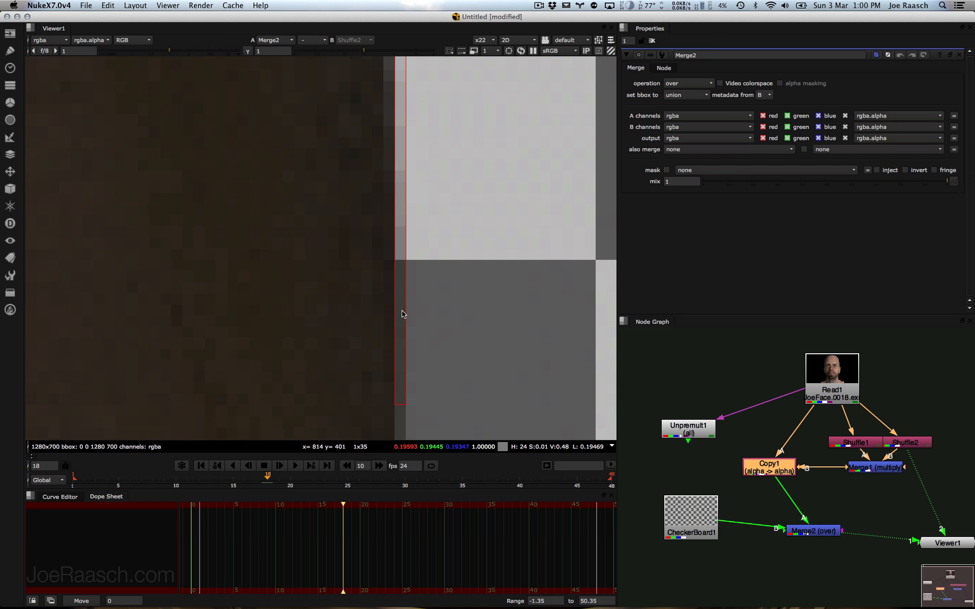
Step: Examine the sampled head edge in Merge1's output and in Copy1's colour and alpha channels
left_click(877, 468)
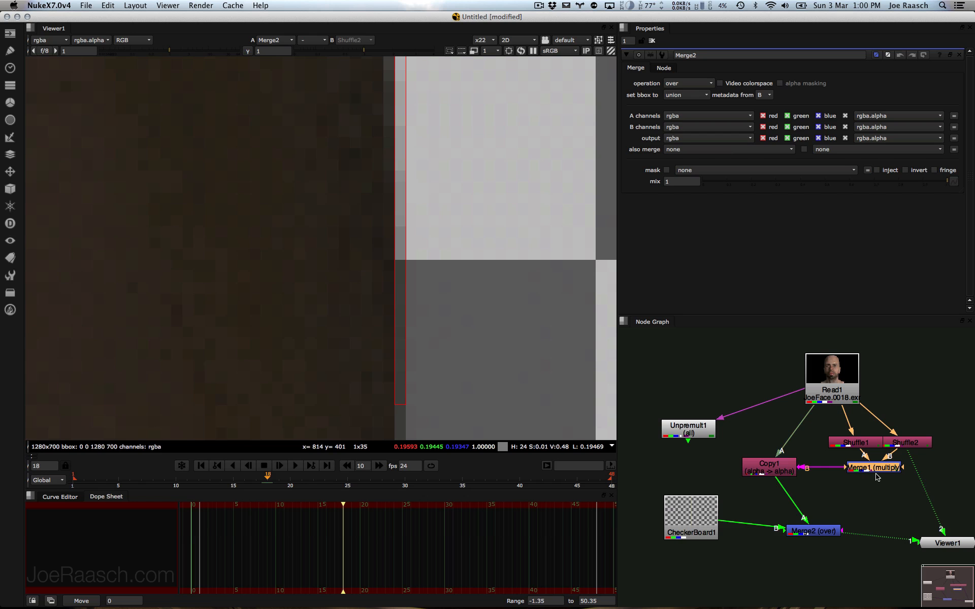
key("1")
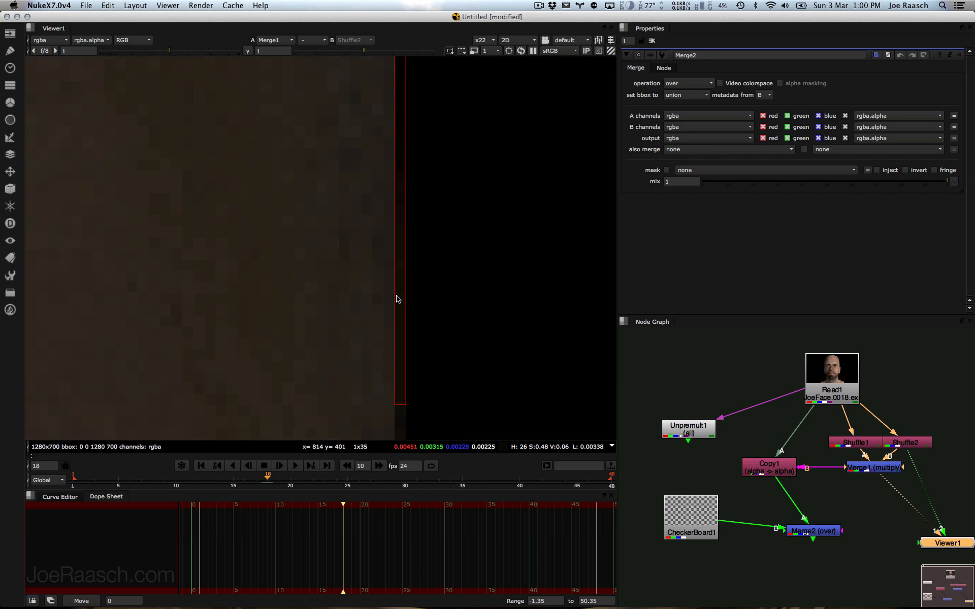
left_click(770, 474)
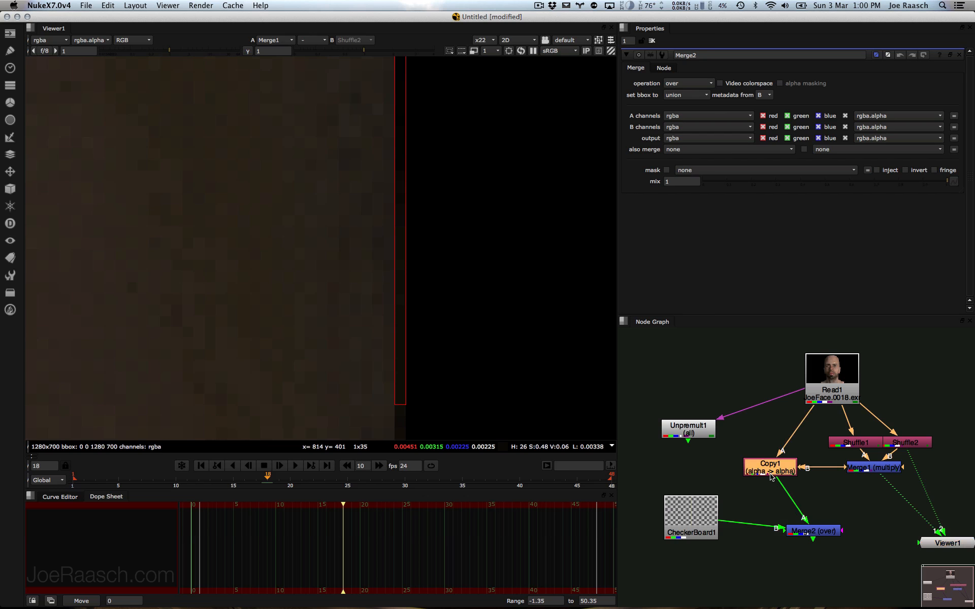
key("1")
key("a")
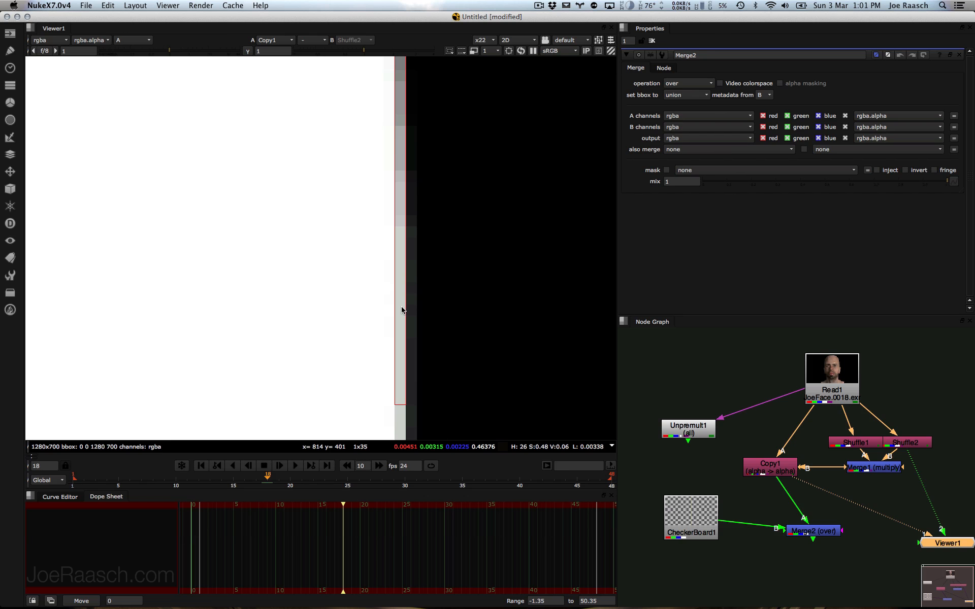
key("a")
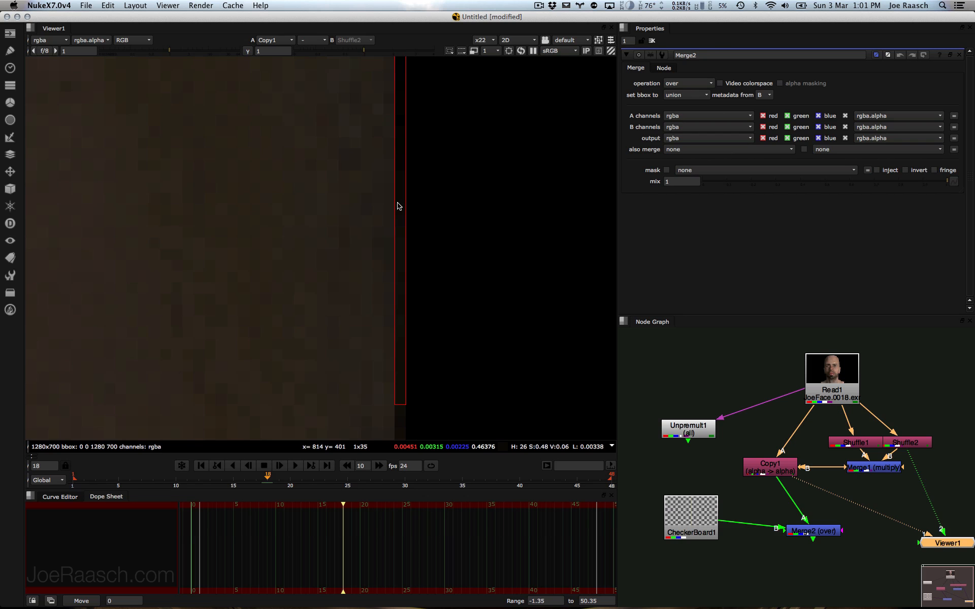
left_click_drag(401, 210, 399, 341, "ctrl+shift")
left_click_drag(399, 247, 398, 350, "ctrl+shift")
left_click_drag(404, 262, 403, 350)
key("a")
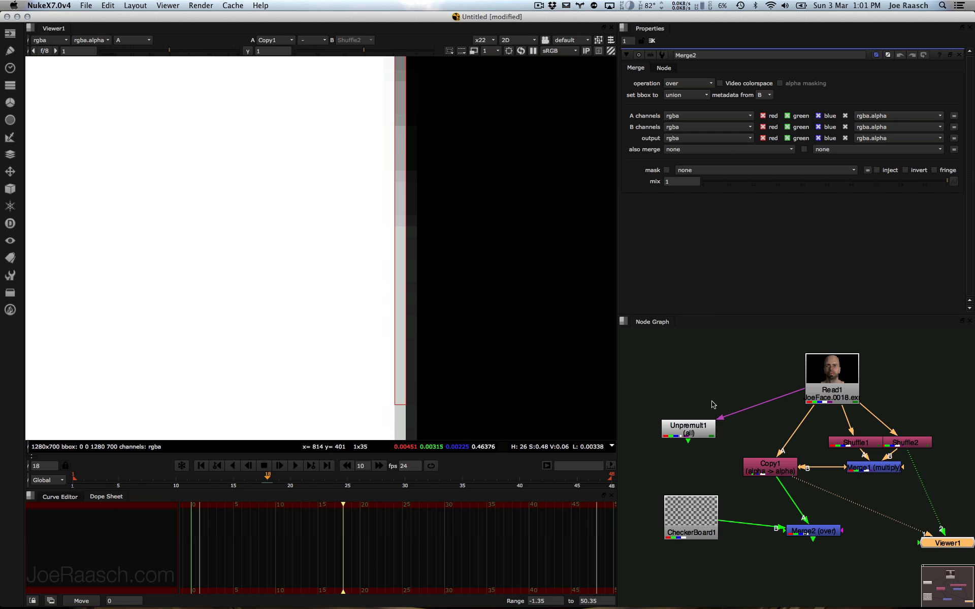
Step: Show Unpremult1's colour output in the viewer and move the node level with Read1
middle_click_drag(644, 439, 770, 437)
left_click(811, 452)
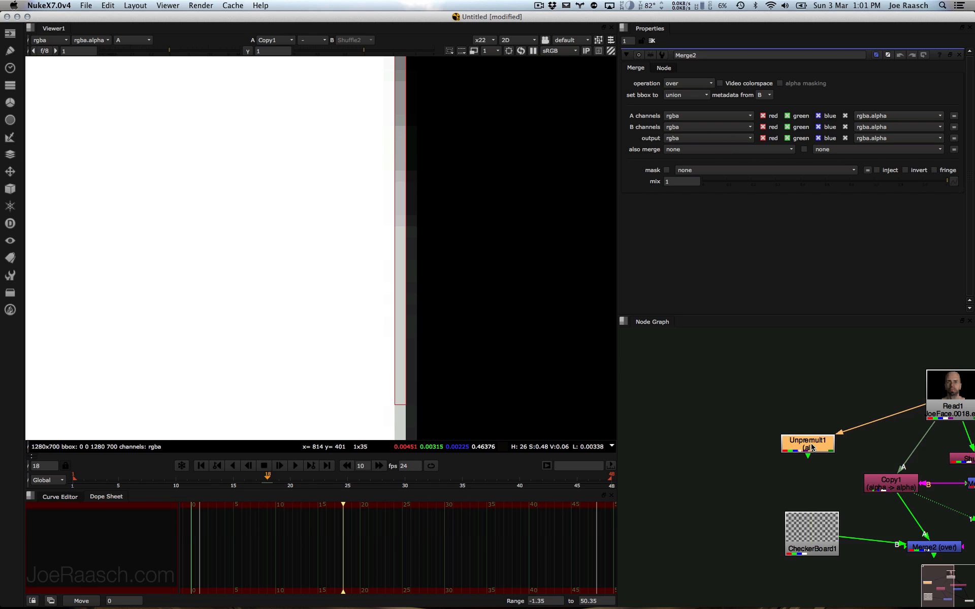
key("1")
key("a")
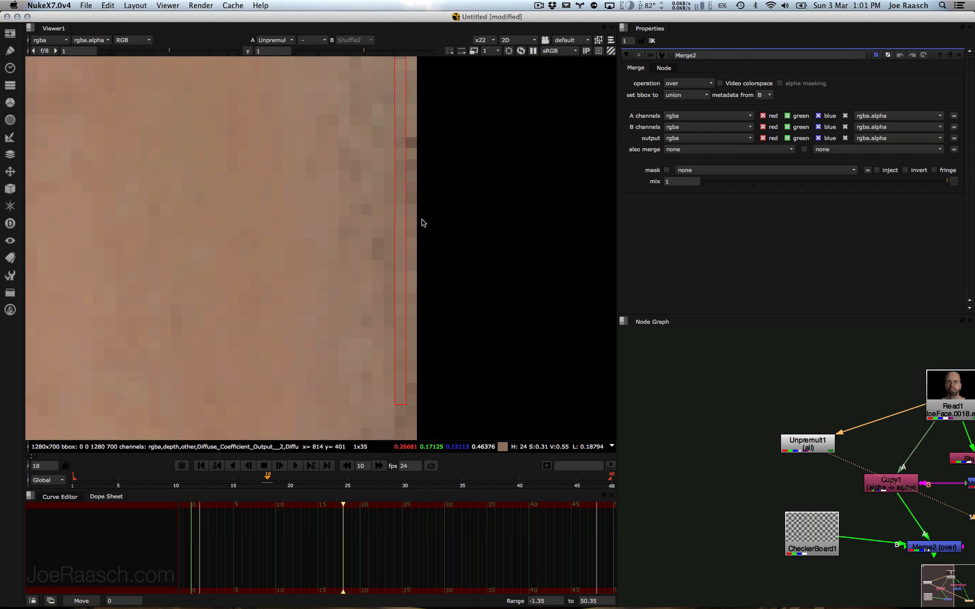
scroll(381, 249, "down", 4)
left_click_drag(792, 444, 726, 396)
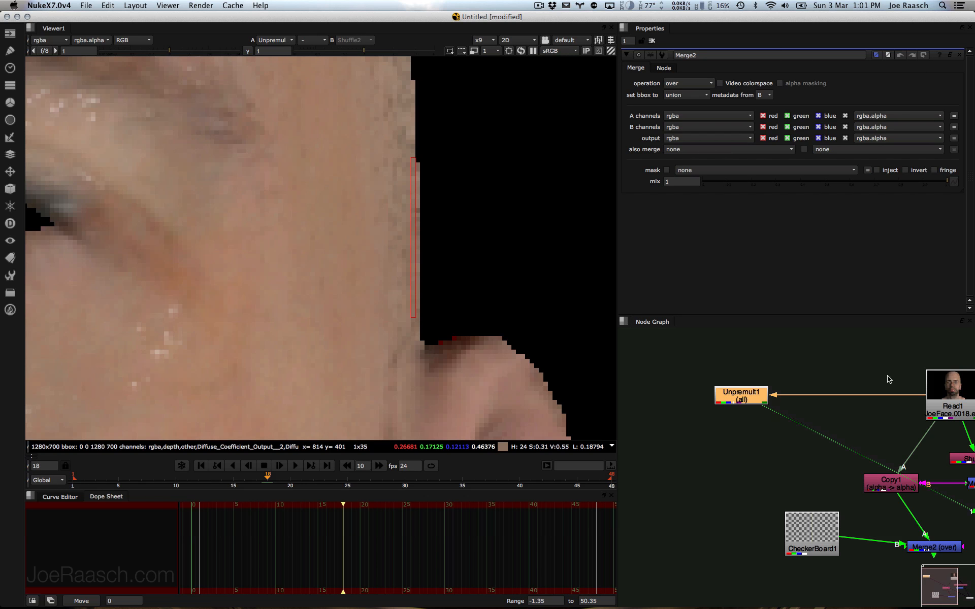
Step: Compare the sampled edge pixels of Read1 with those of Unpremult1 in the viewer
left_click_drag(955, 408, 951, 409)
key("1")
scroll(416, 236, "up", 4)
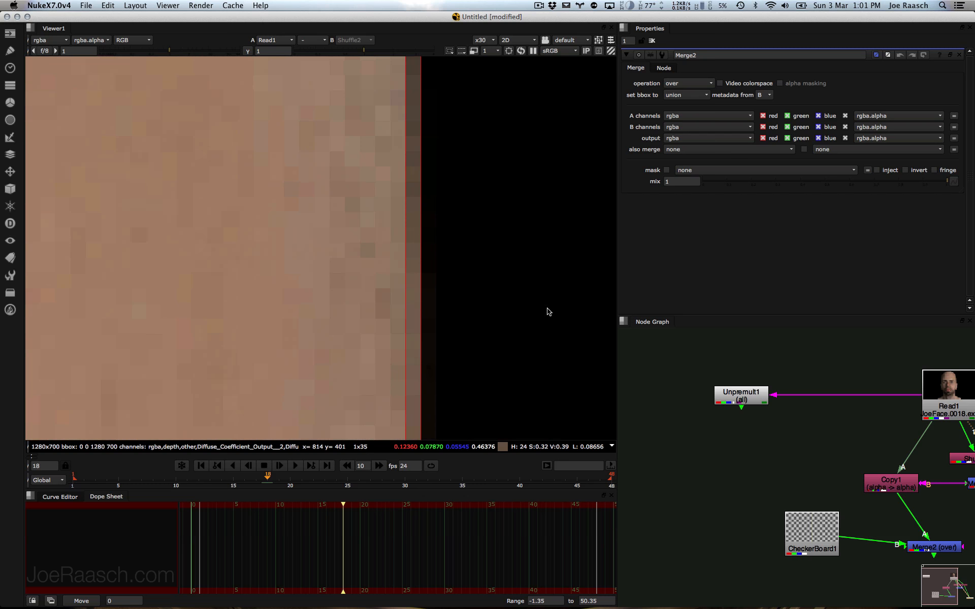
left_click_drag(728, 396, 727, 396)
key("1")
scroll(398, 233, "down", 4)
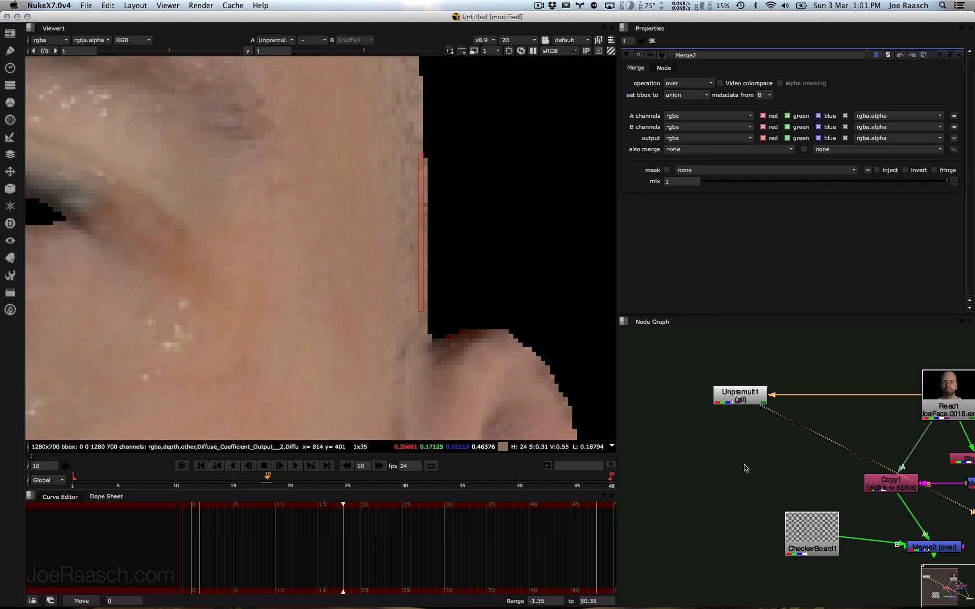
Step: Add a Premult node below Unpremult1, connect it to Unpremult1's output, and show it in the viewer
key("Tab")
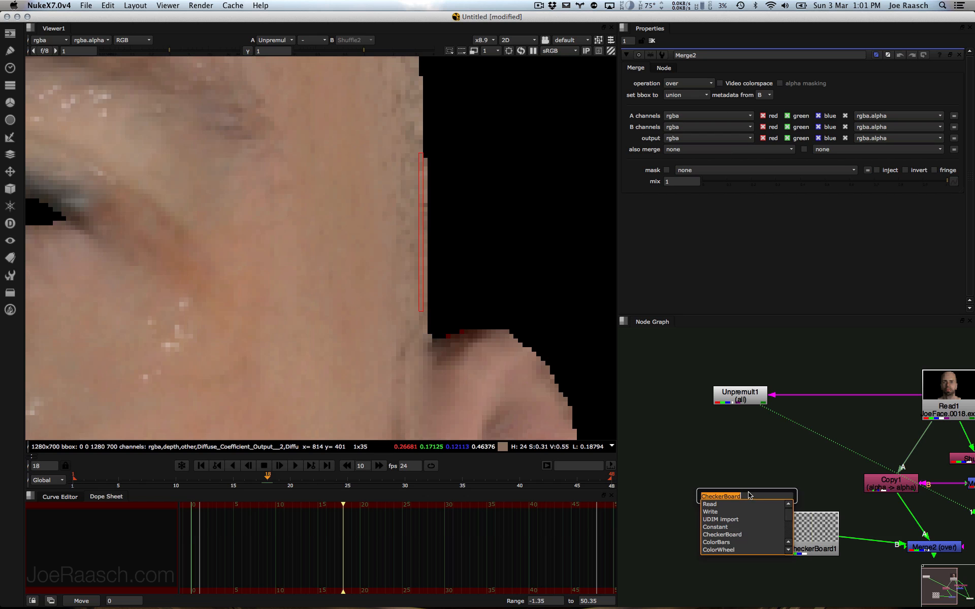
type("premult")
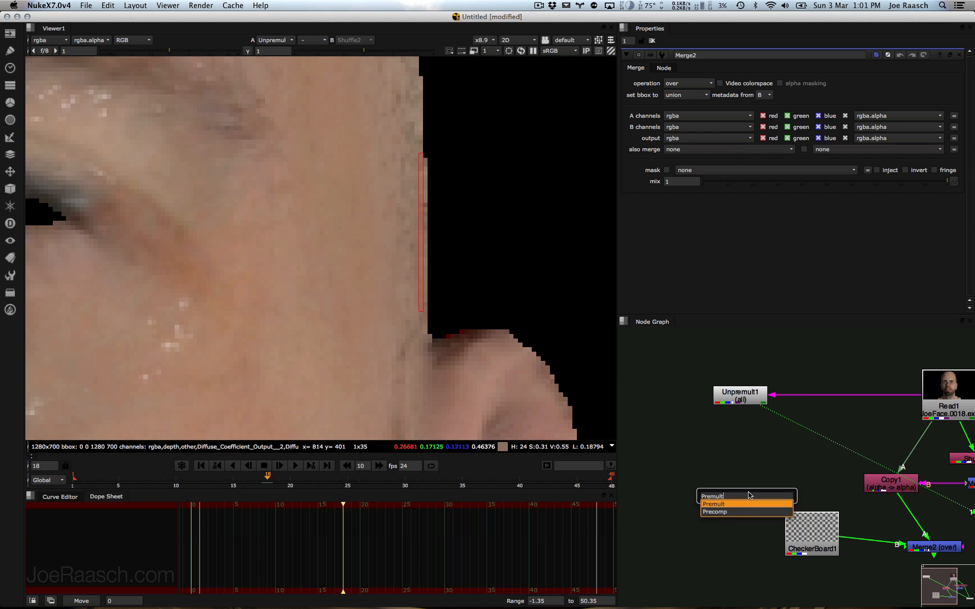
key("Return")
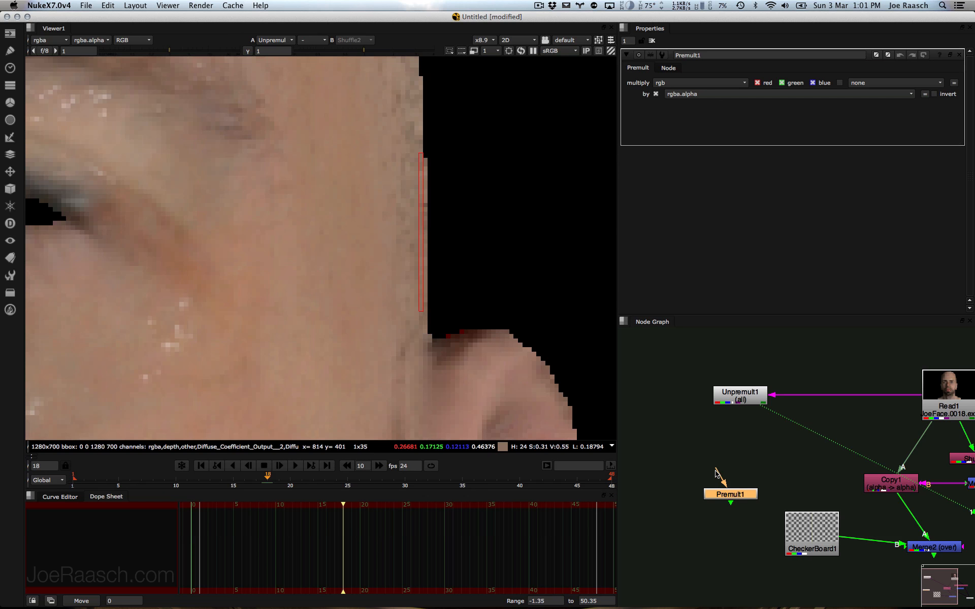
left_click_drag(716, 474, 740, 399)
left_click_drag(728, 501, 735, 500)
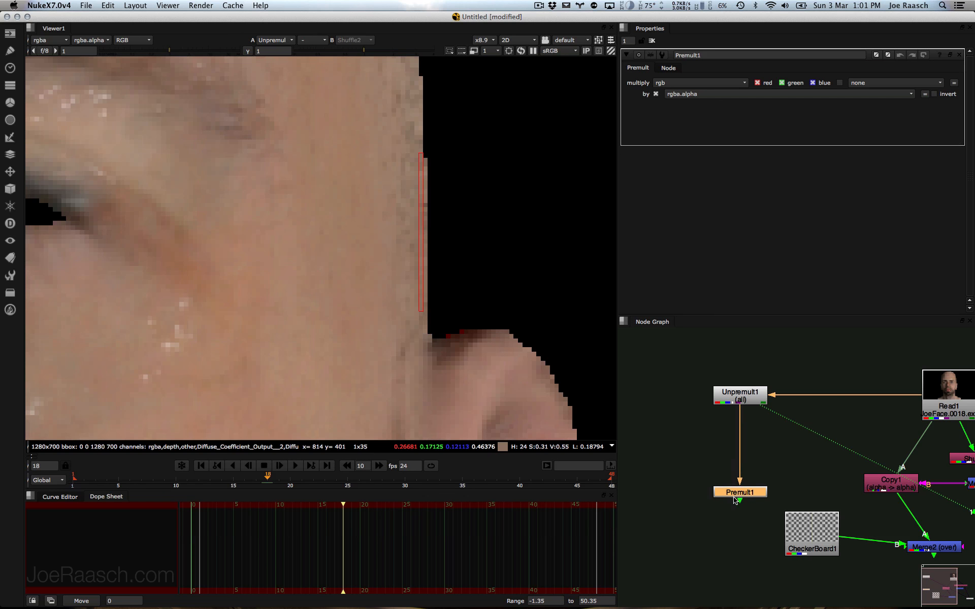
key("1")
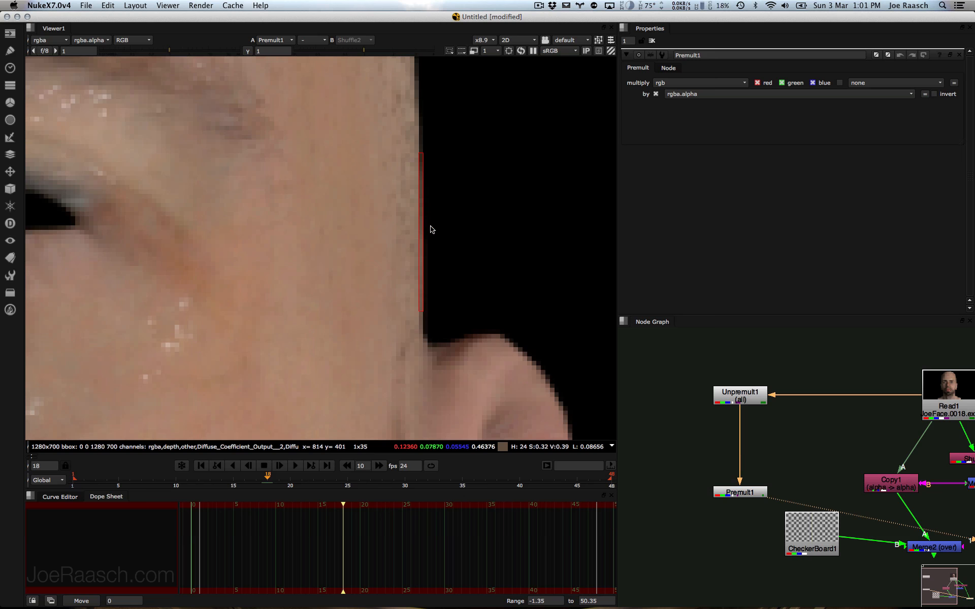
Step: Check Premult1's alpha and colour along the head edge and compare its output with the original Read1
key("a")
key("a")
scroll(829, 452, "right", 5)
left_click(858, 393)
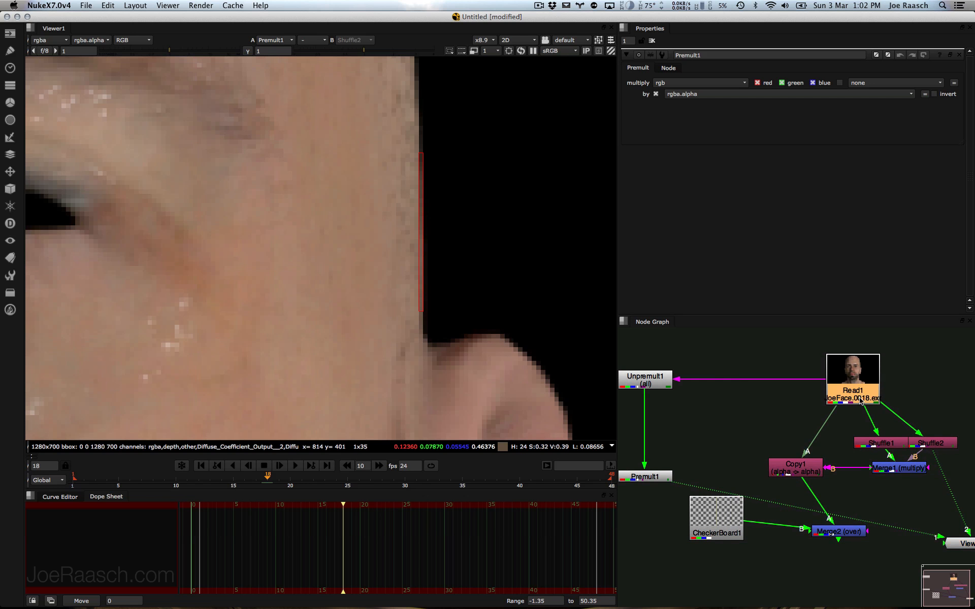
key("1")
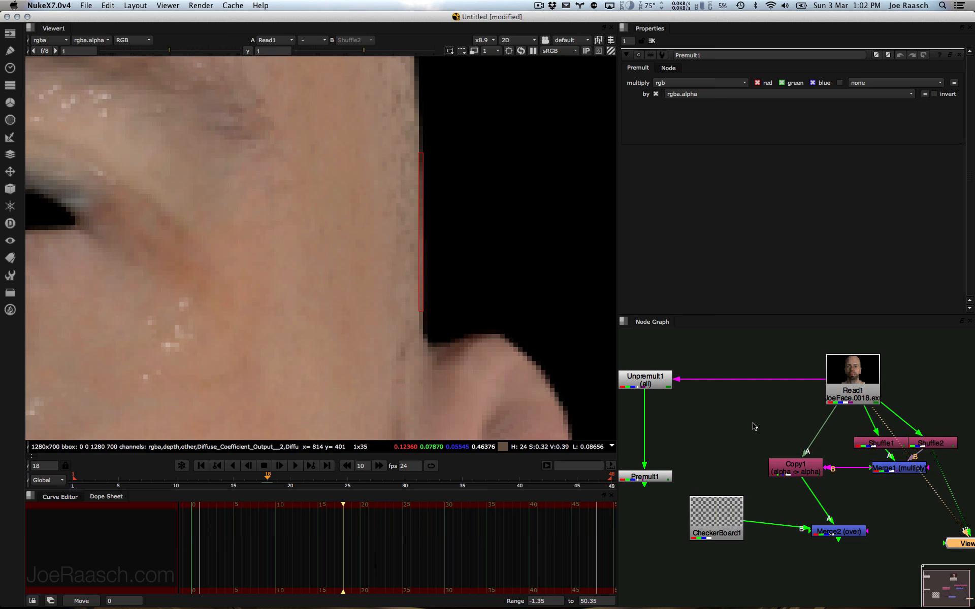
Step: Assign Premult1 to the viewer's second input and compare it repeatedly with Read1 along the head edge
left_click(649, 478)
key("2")
key("2")
key("1")
key("2")
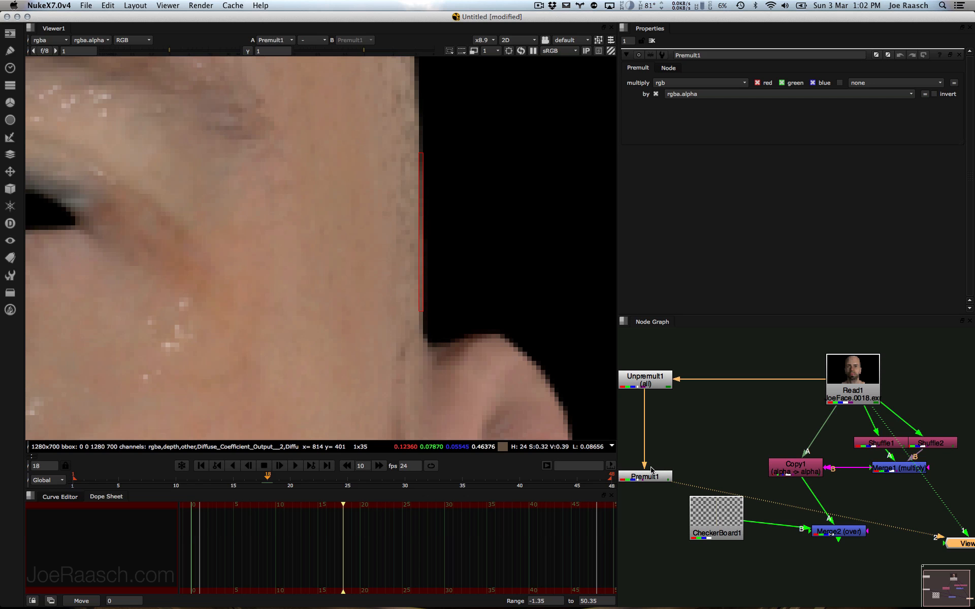
key("1")
key("2")
key("1")
key("2")
key("1")
key("2")
key("1")
key("2")
Step: Move Premult1 farther below Unpremult1, compare both outputs in the viewer, and view Premult1 over the whole head
middle_click_drag(682, 446, 759, 438)
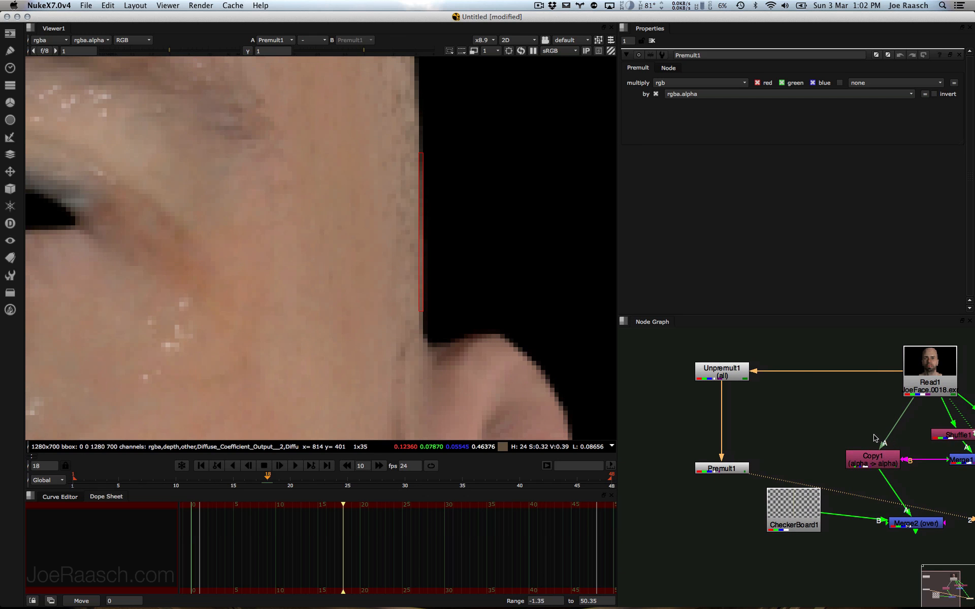
left_click(728, 376)
key("1")
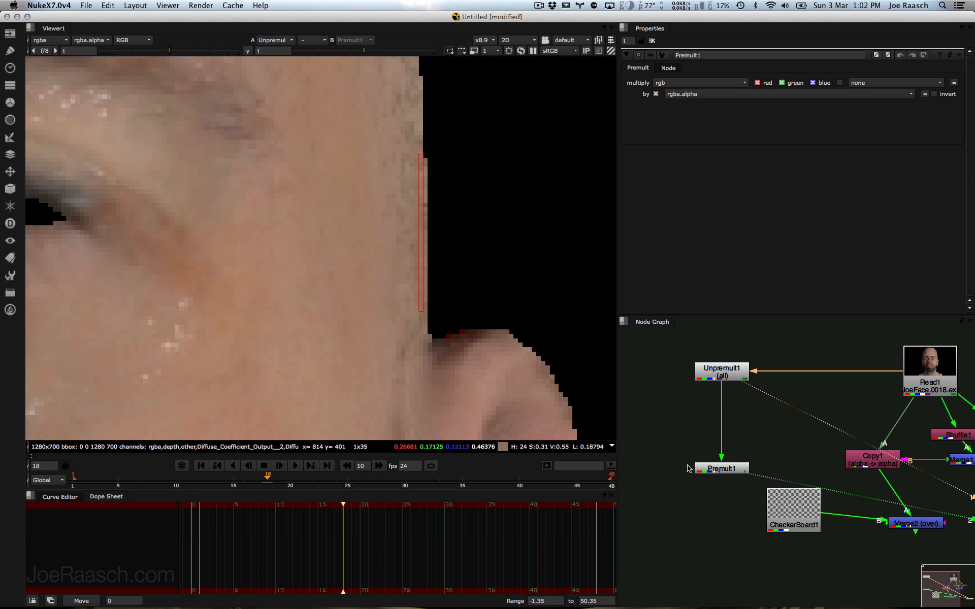
left_click_drag(723, 472, 727, 605)
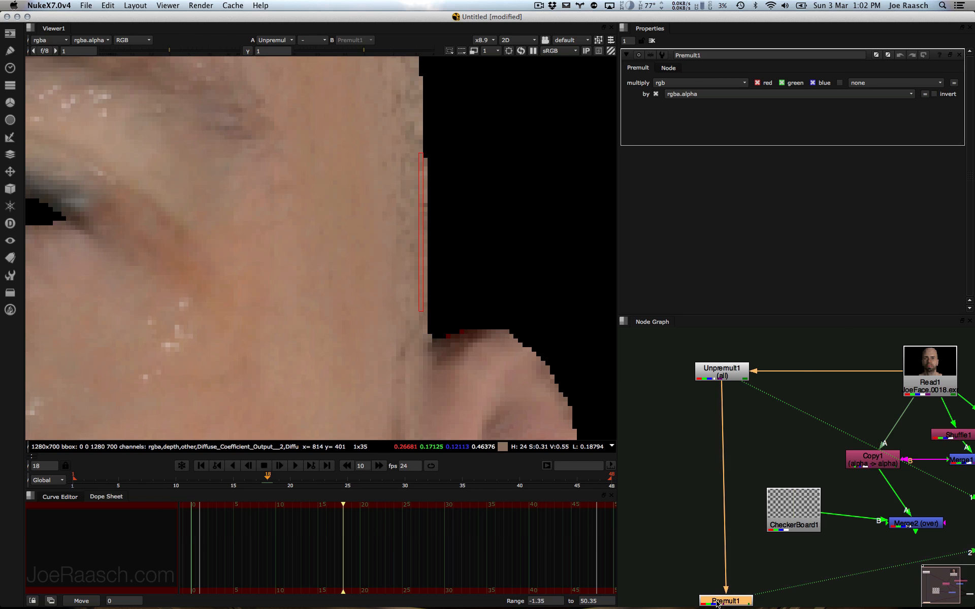
left_click_drag(716, 603, 722, 604)
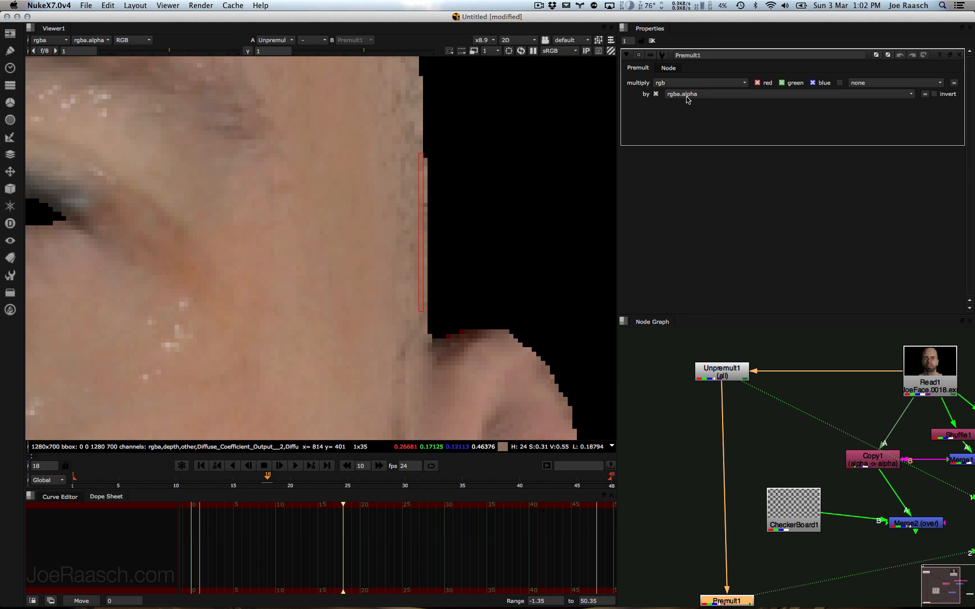
left_click_drag(729, 596, 729, 598)
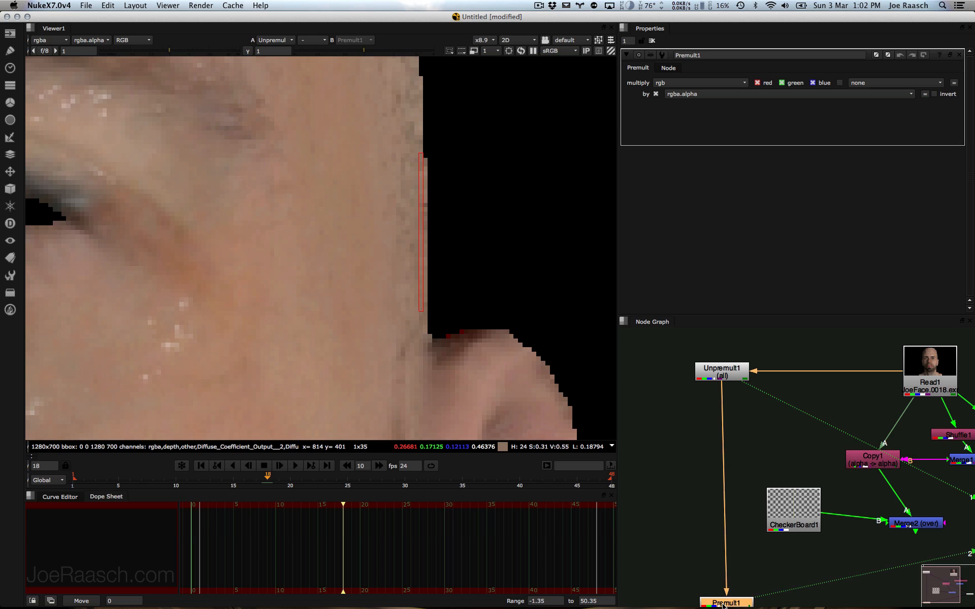
key("1")
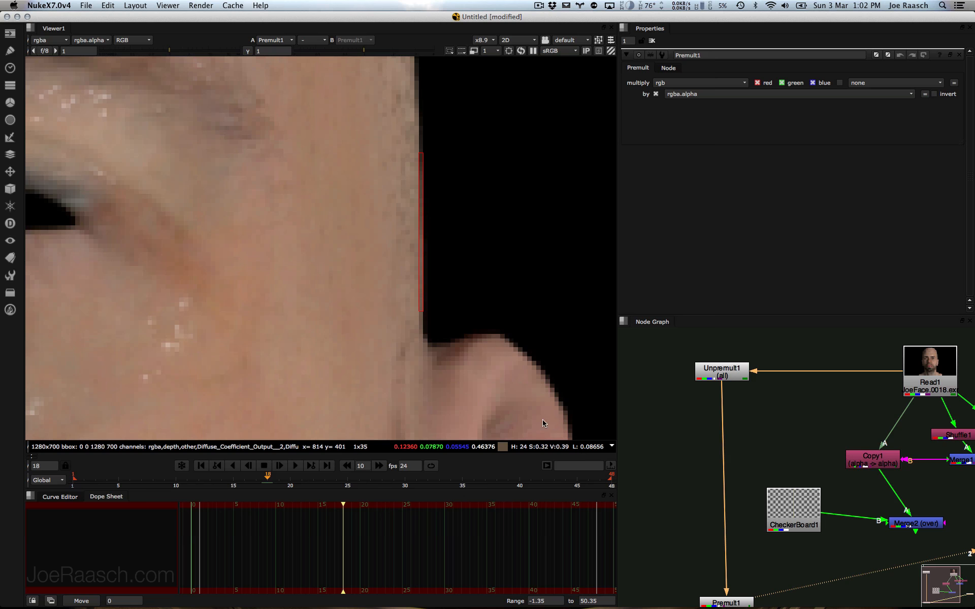
middle_click_drag(465, 261, 534, 264)
scroll(533, 265, "down", 6)
middle_click_drag(469, 252, 438, 243)
scroll(438, 243, "down", 1)
scroll(438, 243, "down", 1)
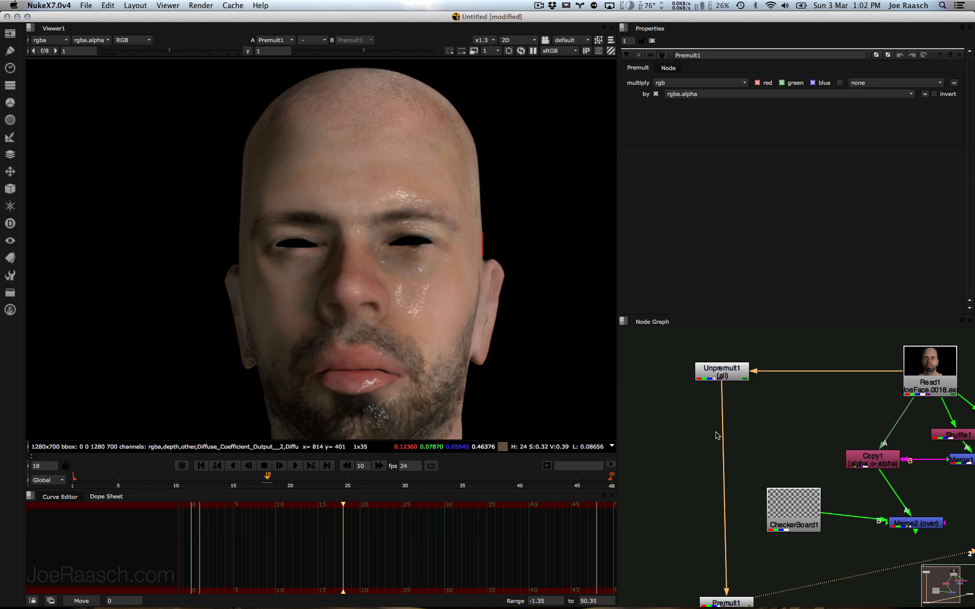
Step: Delete the old Shuffle, Copy, Merge and CheckerBoard nodes below Read1
middle_click_drag(856, 479, 720, 418)
middle_click_drag(928, 389, 945, 420)
left_click_drag(956, 387, 653, 526)
key("Delete")
Step: Show Unpremult1 in the viewer and place Read1 directly above it
middle_click_drag(750, 441, 895, 464)
left_click_drag(772, 371, 767, 371)
key("1")
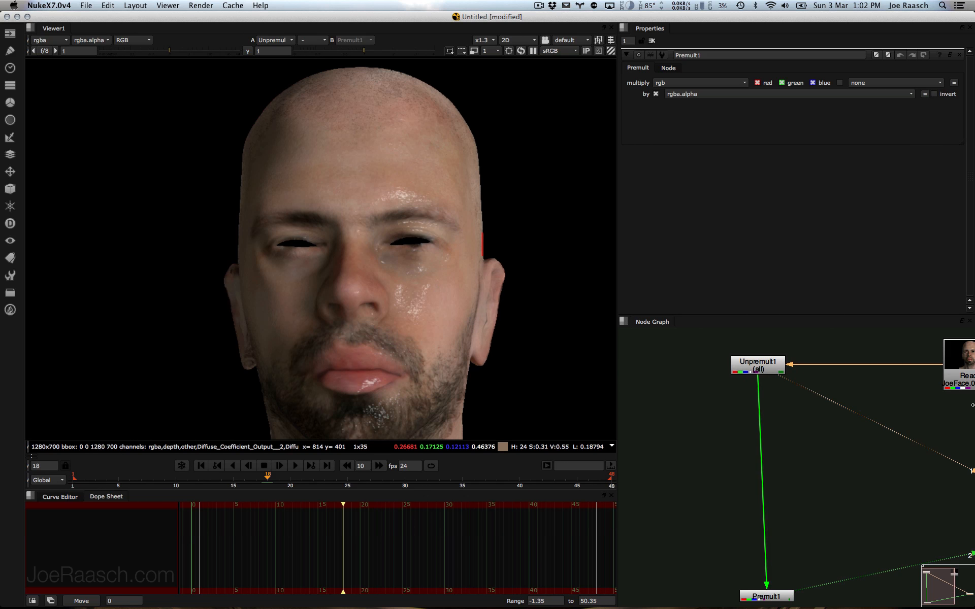
left_click_drag(959, 373, 756, 350)
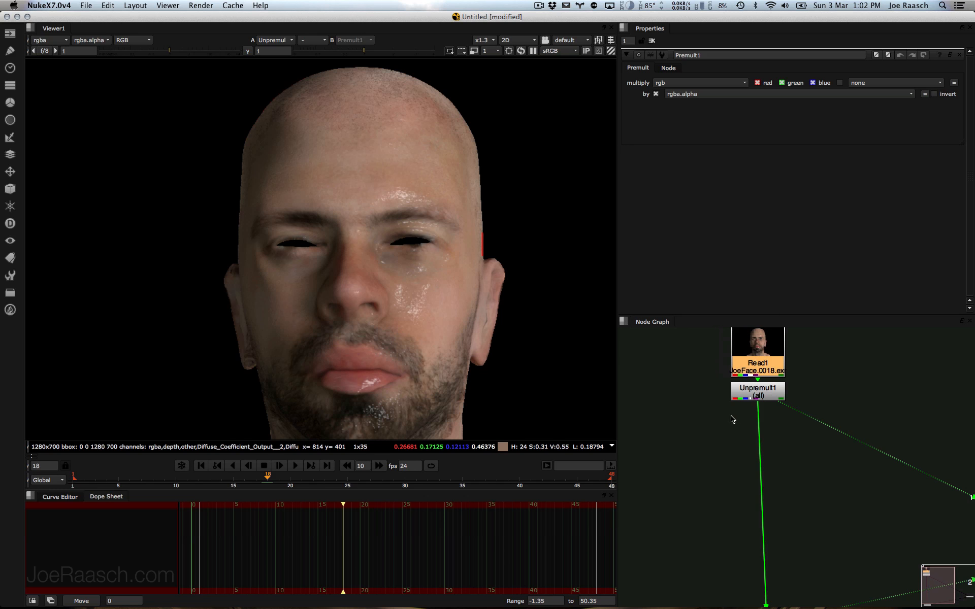
Step: Disconnect Premult1 from Unpremult1's output
middle_click_drag(706, 418, 716, 381)
left_click(775, 356)
left_click(768, 371)
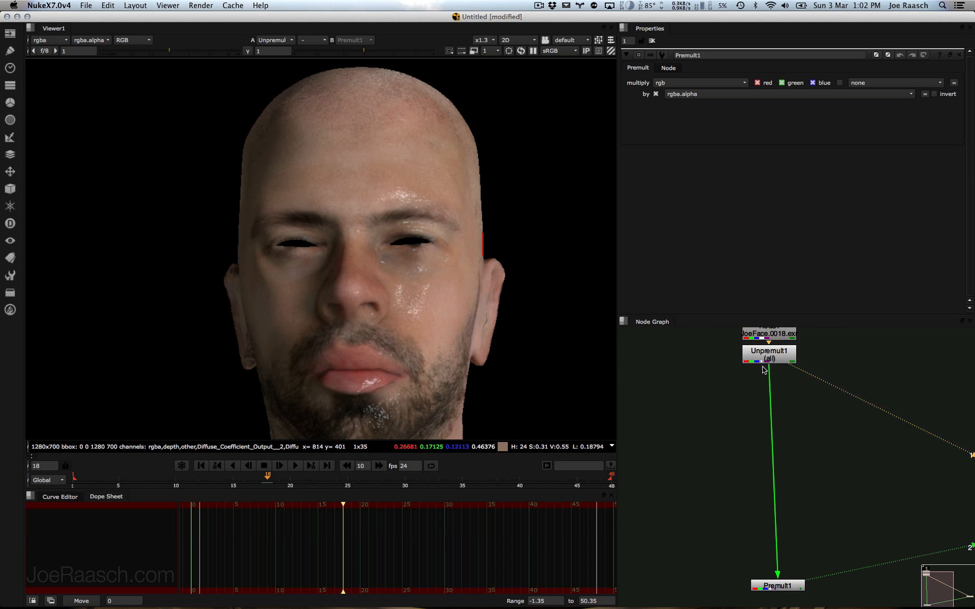
left_click_drag(768, 368, 713, 392)
left_click(765, 358)
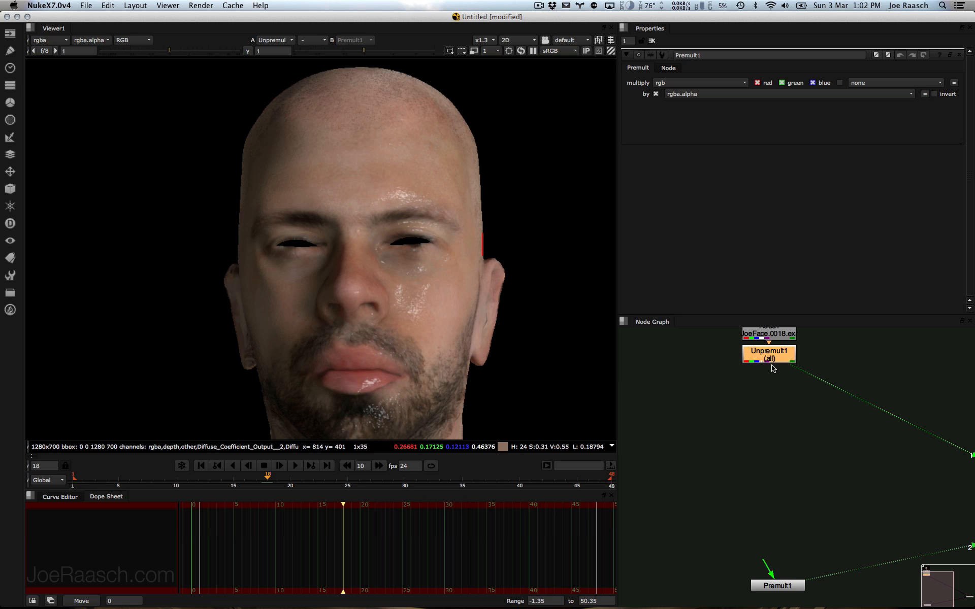
left_click(731, 358)
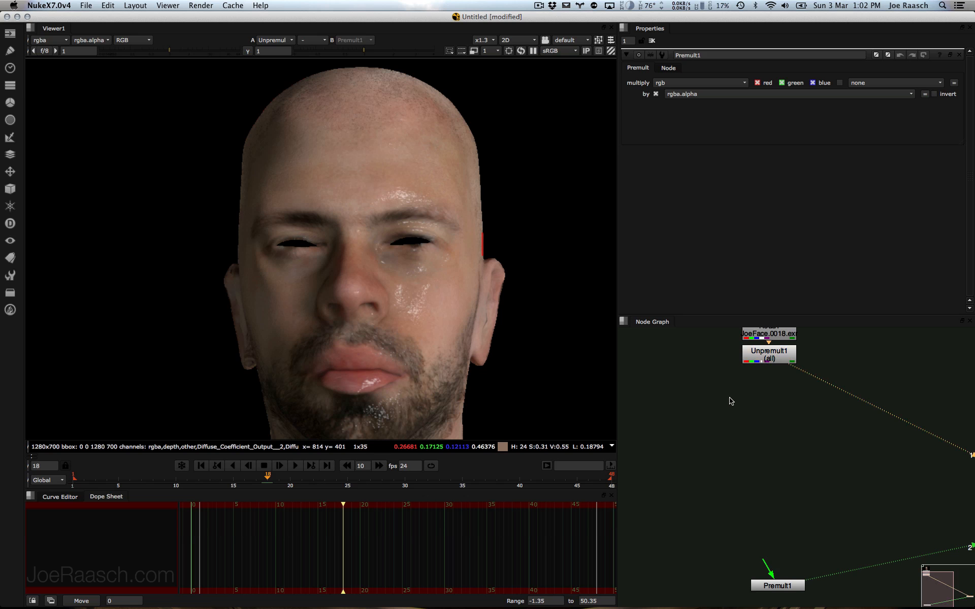
Step: Add a Shuffle node below Unpremult1, connect it to Unpremult1's output, and show it in the viewer
key("Tab")
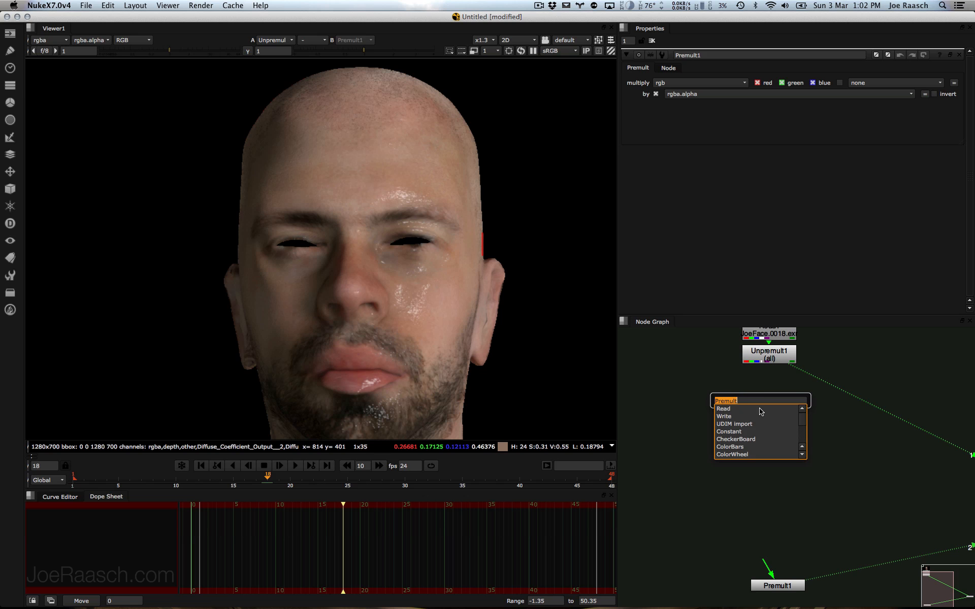
type("shu")
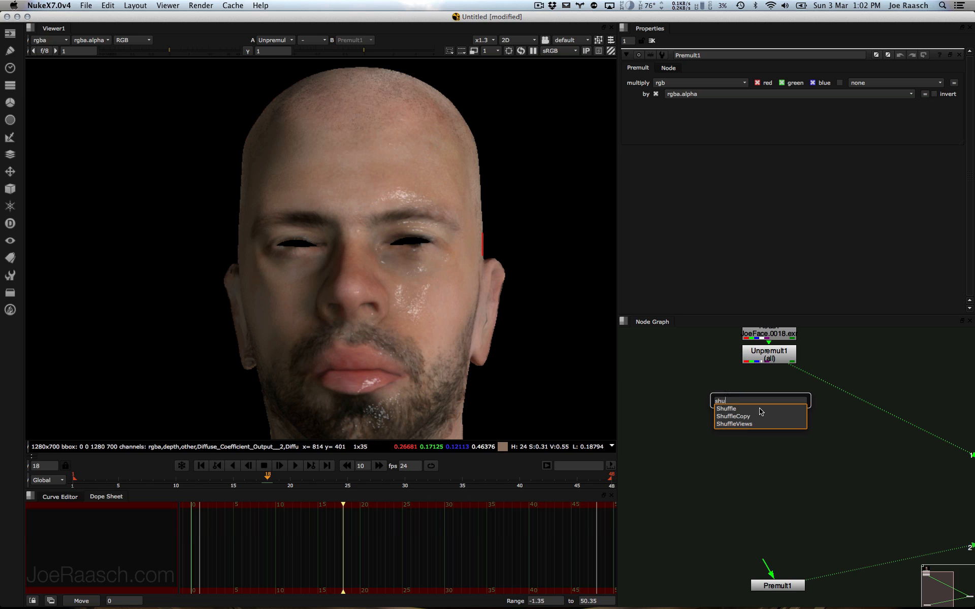
type("ffle")
key("Return")
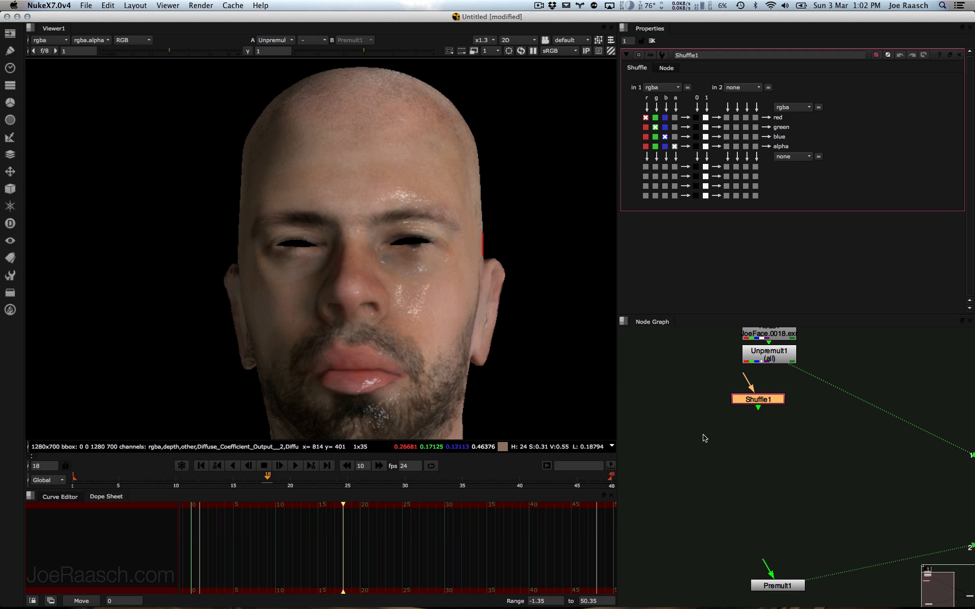
left_click_drag(761, 404, 756, 361)
left_click(698, 394)
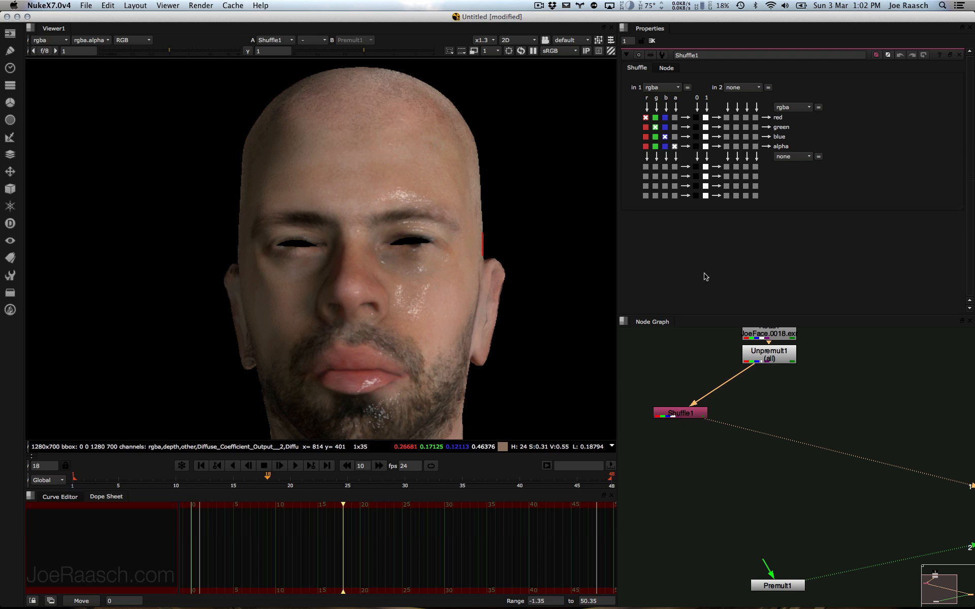
Step: Set the Shuffle's first input layer to Diffuse_Coefficient_Output__2 and rename the node ShuffleTexture
left_click(662, 90)
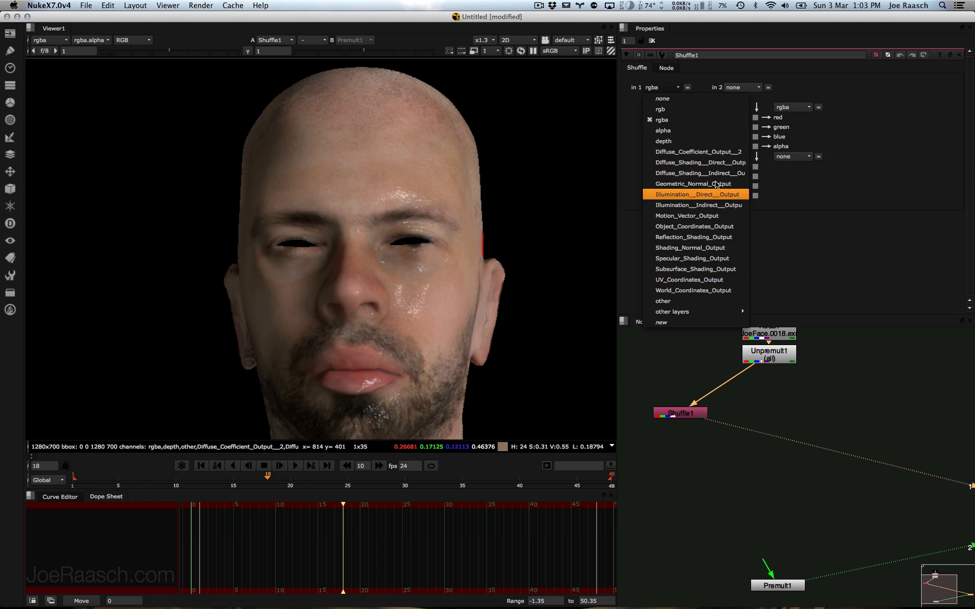
left_click(692, 152)
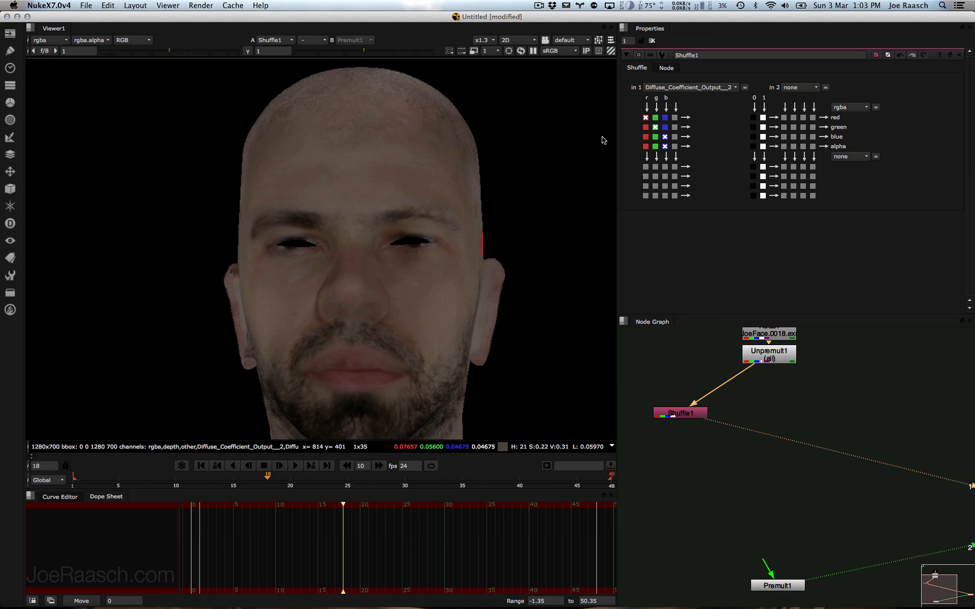
left_click(698, 54)
key("BackSpace")
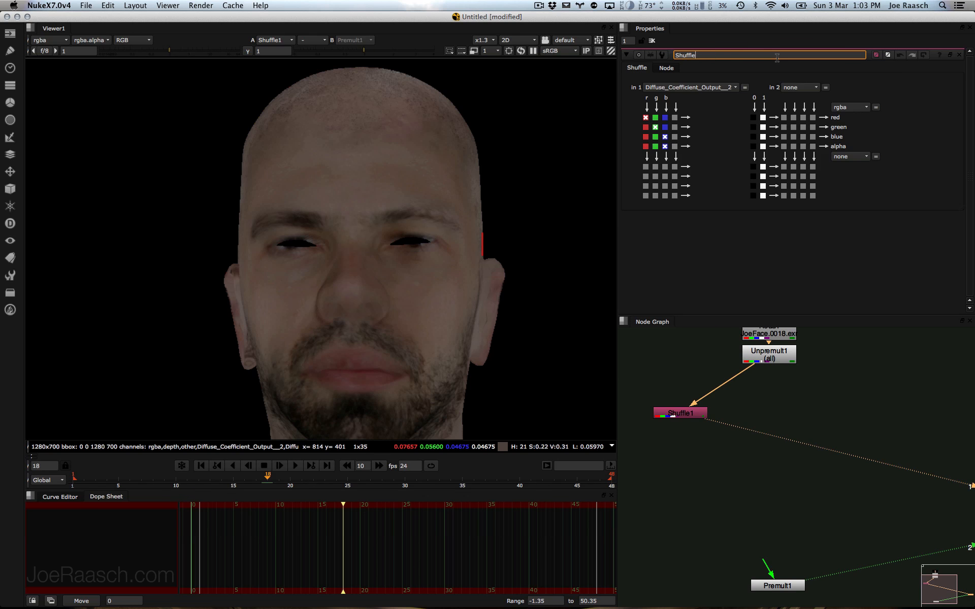
key("Return")
Step: Add a second Shuffle node beside ShuffleTexture, connect it to Unpremult1, and show it in the viewer
left_click(767, 421)
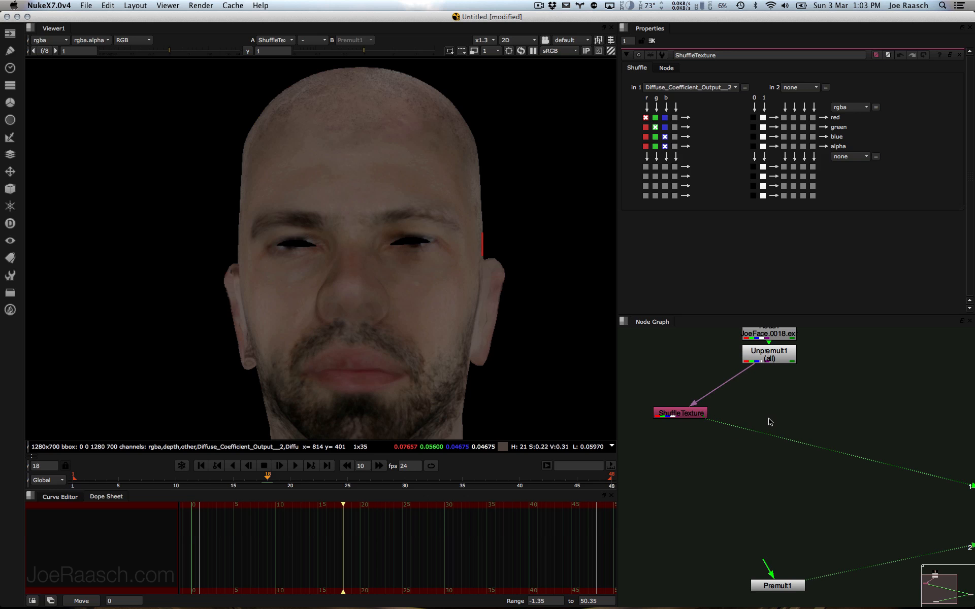
key("Tab")
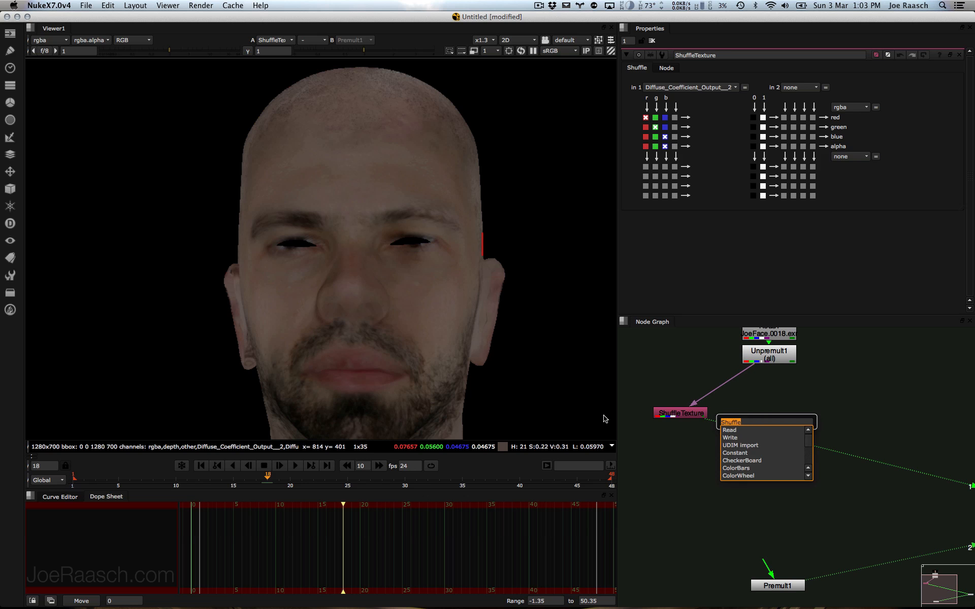
key("Return")
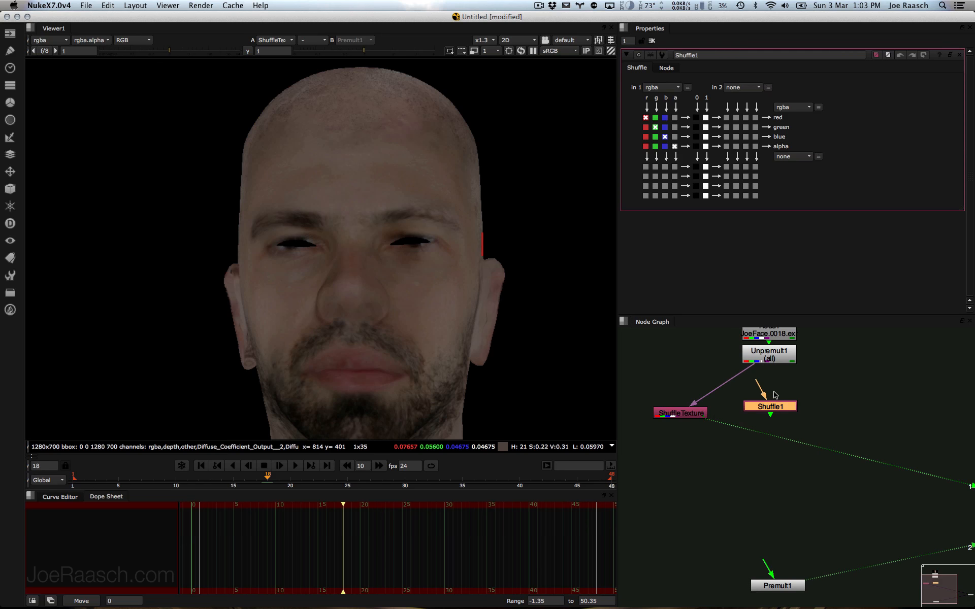
left_click_drag(758, 382, 769, 358)
left_click_drag(771, 407, 770, 413)
key("1")
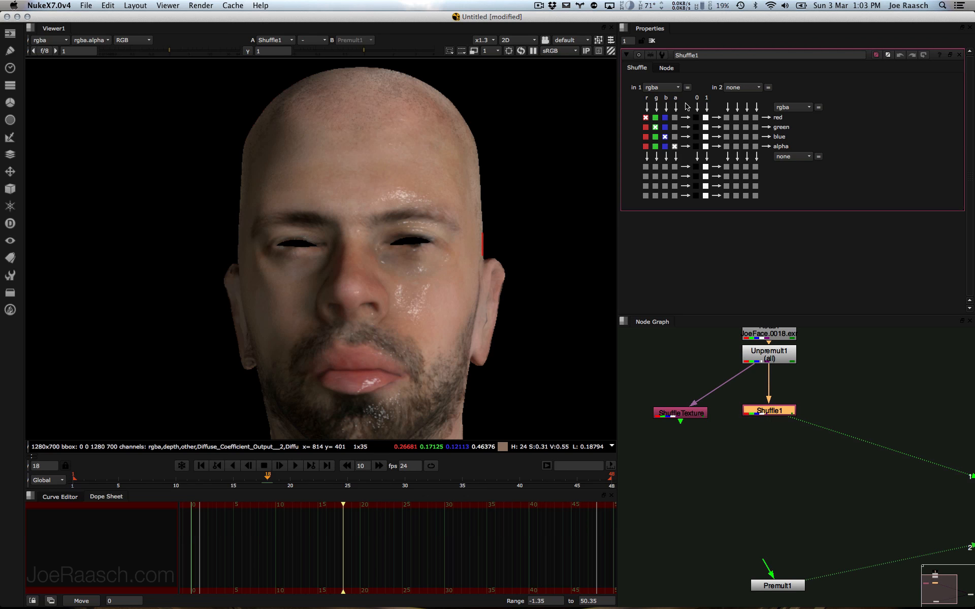
Step: Try the direct Diffuse_Shading layer as the second Shuffle's first input
left_click(662, 88)
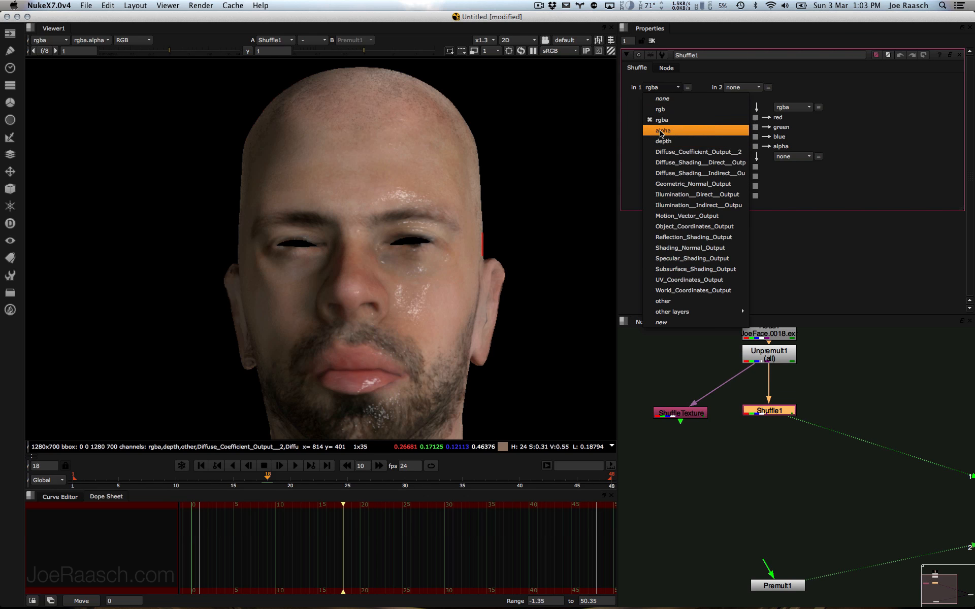
left_click(675, 163)
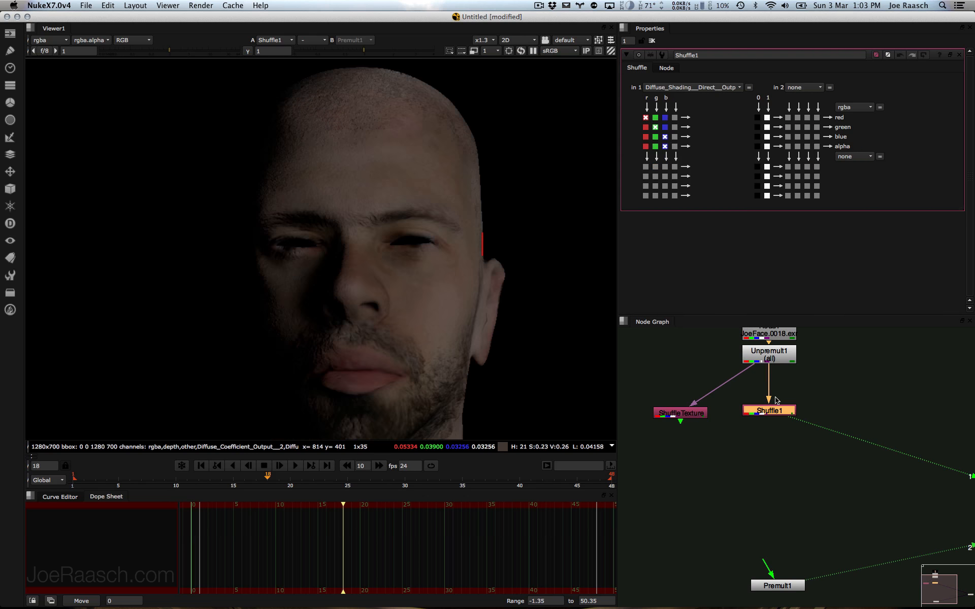
left_click_drag(770, 413, 775, 412)
left_click(775, 417)
left_click(775, 416)
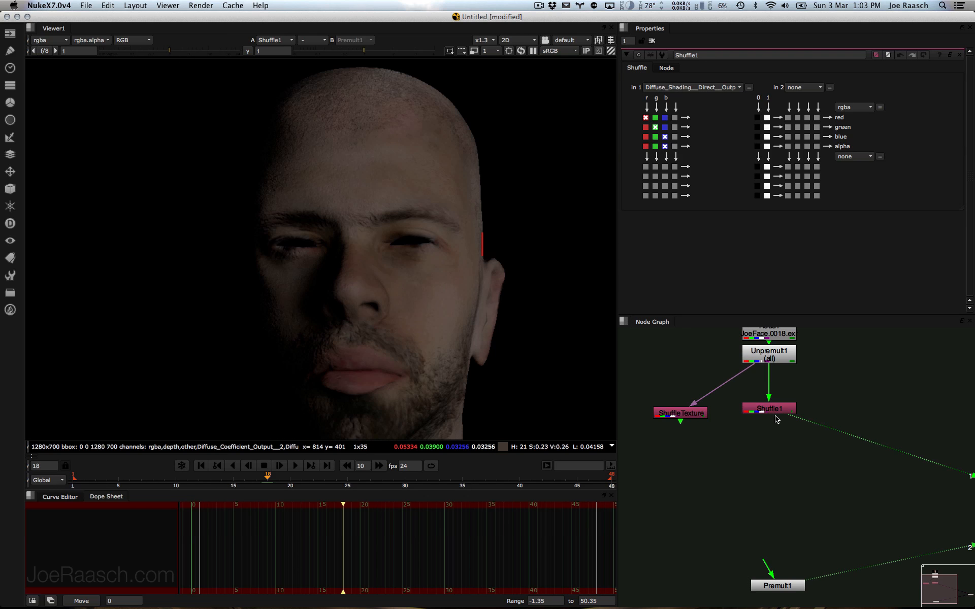
Step: Set the second Shuffle's first input layer to Illumination__Direct__Output and rename the node ShuffleDirectIllum
left_click(676, 87)
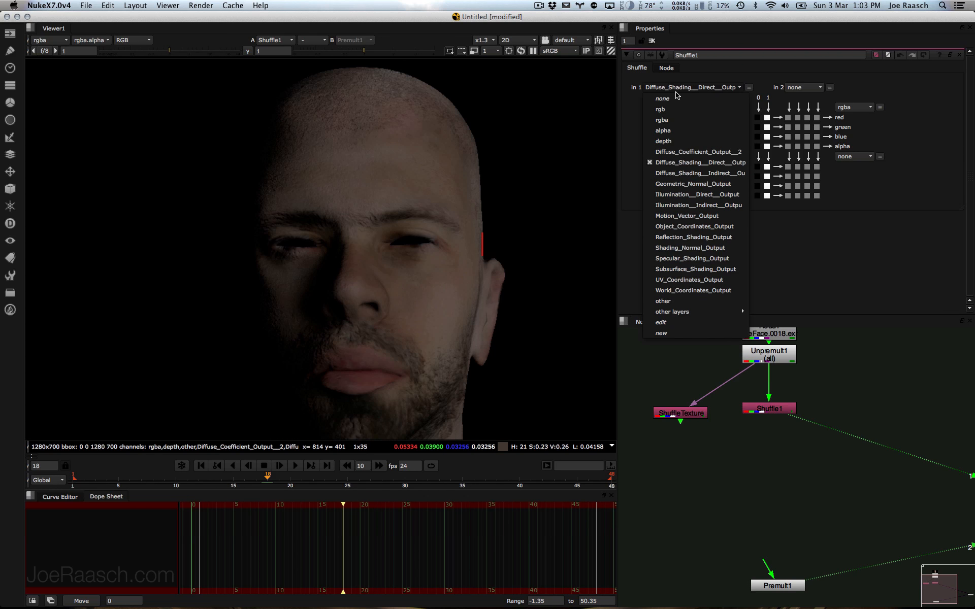
left_click(687, 197)
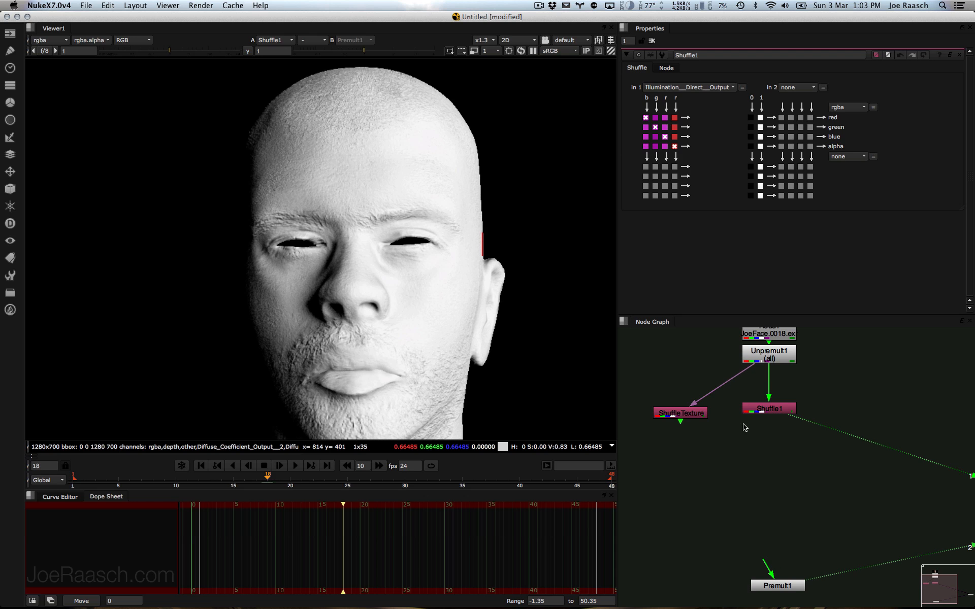
left_click(758, 411)
left_click(704, 54)
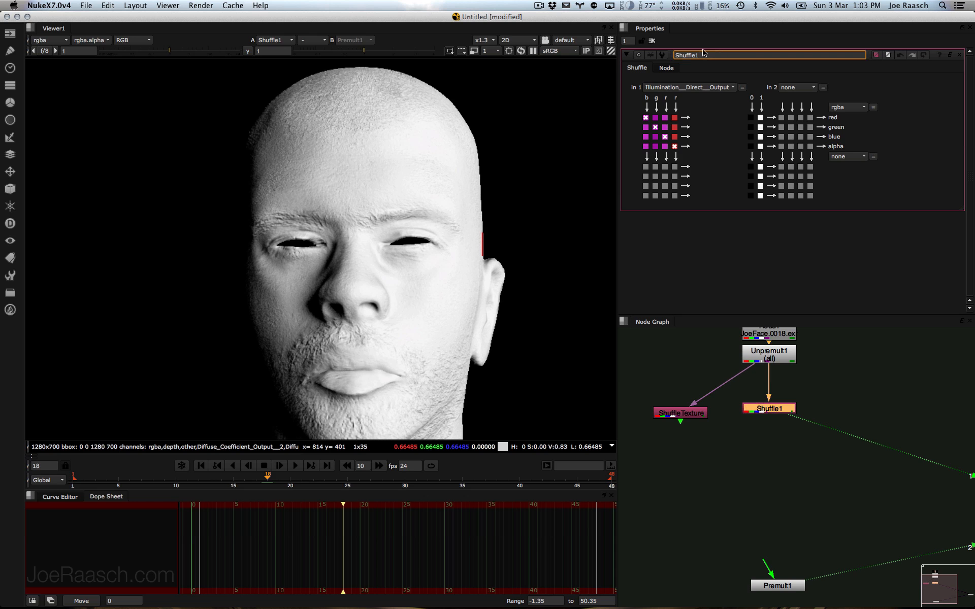
key("shift+Left")
left_click(795, 448)
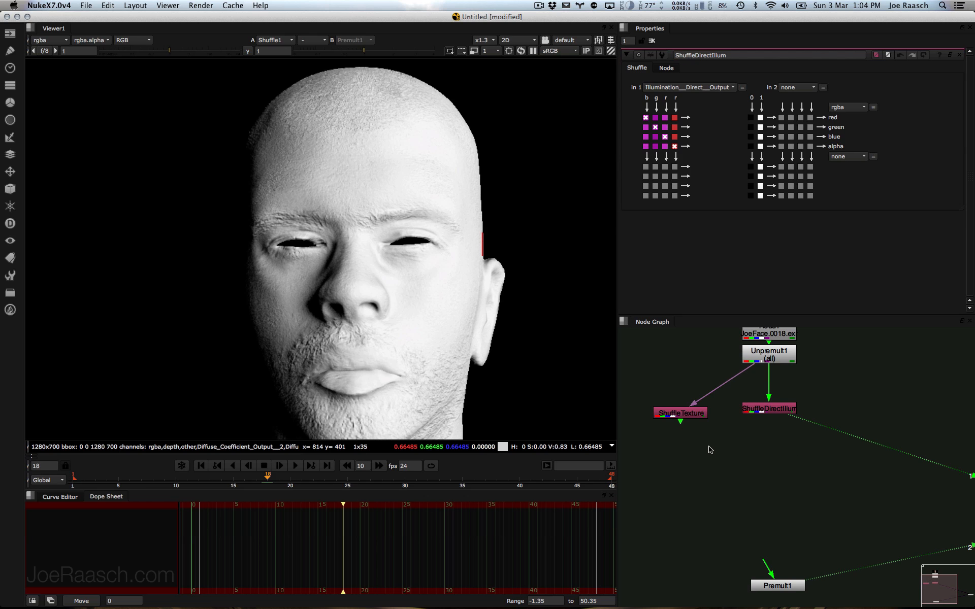
Step: Add a Merge node with B connected to ShuffleDirectIllum and A to ShuffleTexture, and show it in the viewer
key("m")
left_click_drag(722, 432, 764, 411)
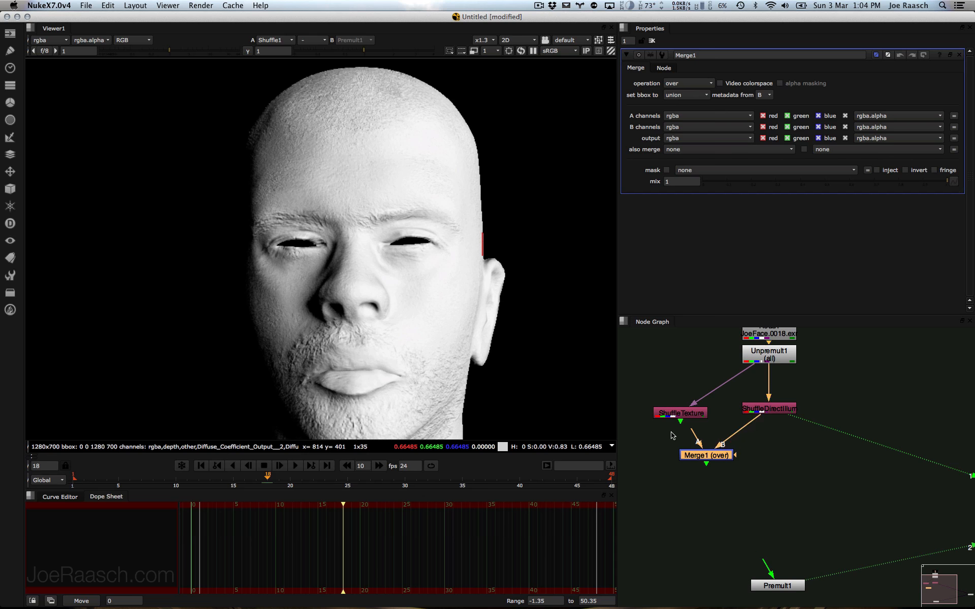
left_click_drag(692, 434, 681, 414)
key("1")
left_click_drag(701, 456, 694, 451)
Step: Set Merge1's operation to multiply and inspect the combined face in the viewer
left_click(688, 83)
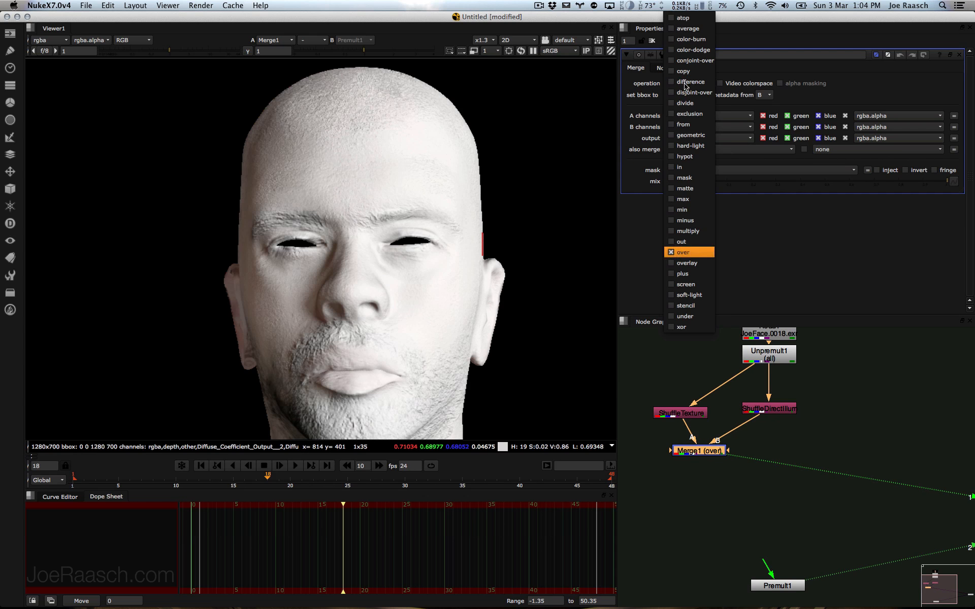
left_click(696, 232)
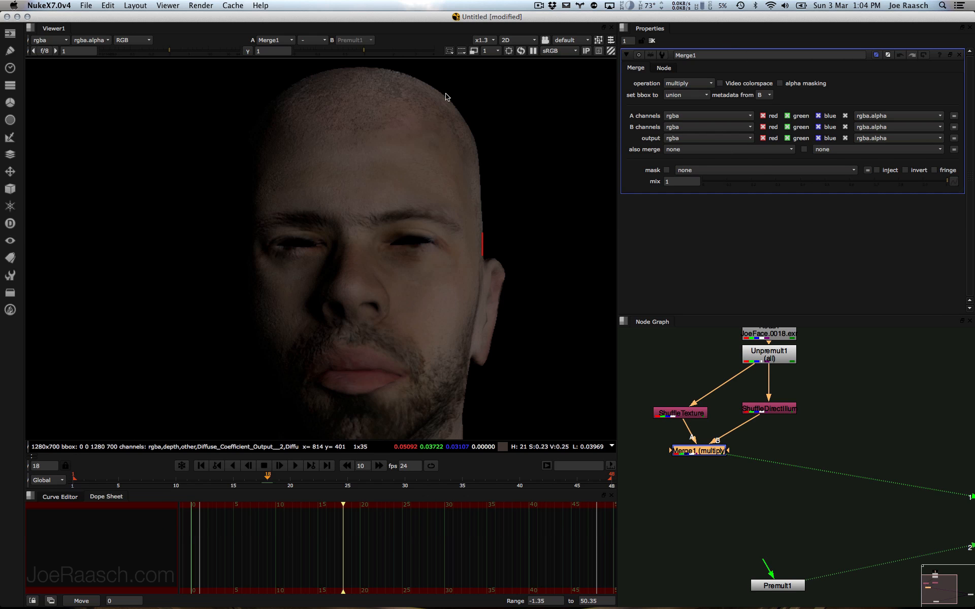
middle_click_drag(358, 308, 402, 226)
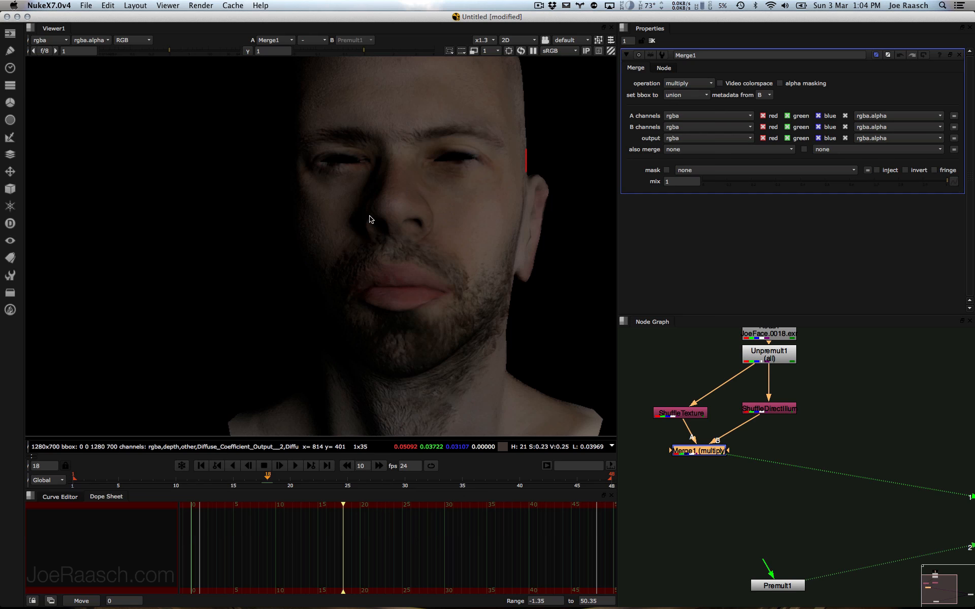
Step: Examine the multiplied face at frame 28 by sampling the shadow beside the nose and temporarily raising the viewer gain to 38
middle_click_drag(413, 234, 394, 264)
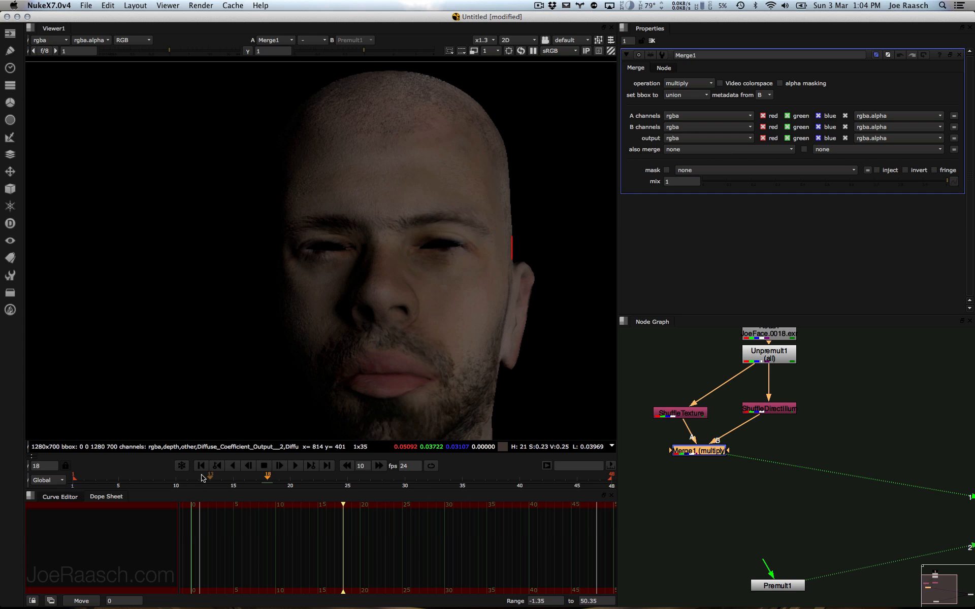
left_click_drag(194, 479, 381, 479)
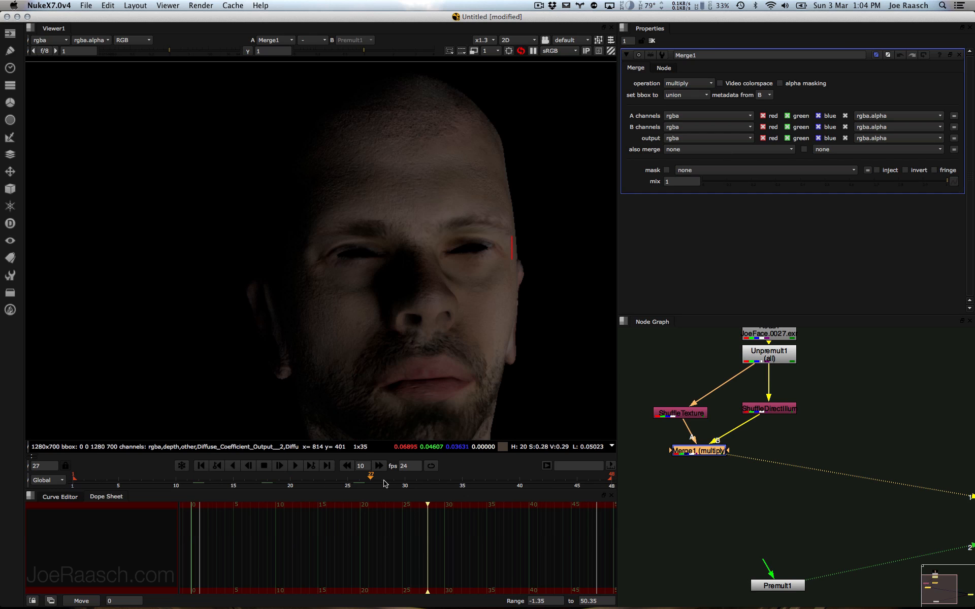
right_click(402, 273)
left_click(385, 266)
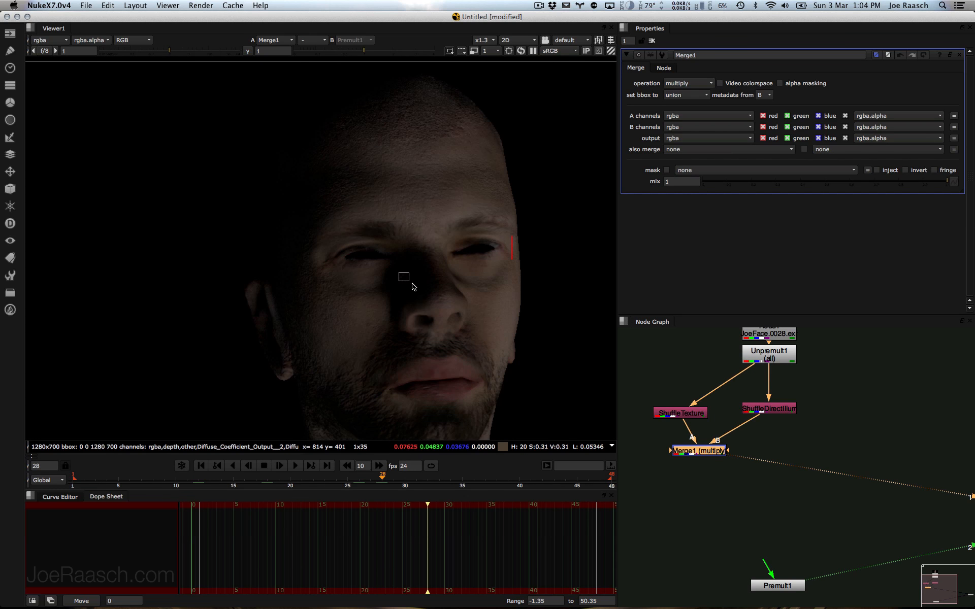
left_click_drag(395, 272, 410, 292, "ctrl+shift")
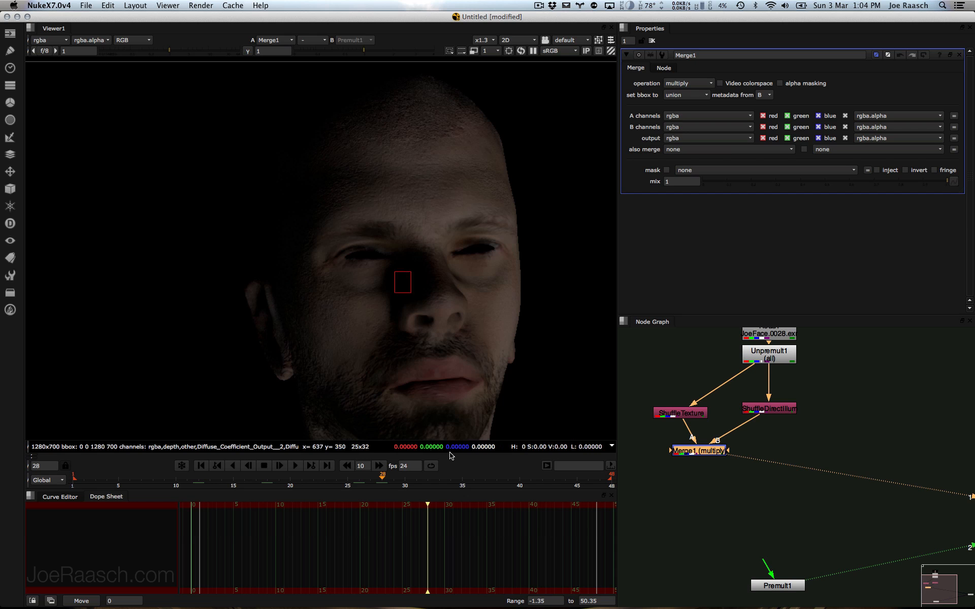
left_click_drag(169, 51, 231, 53)
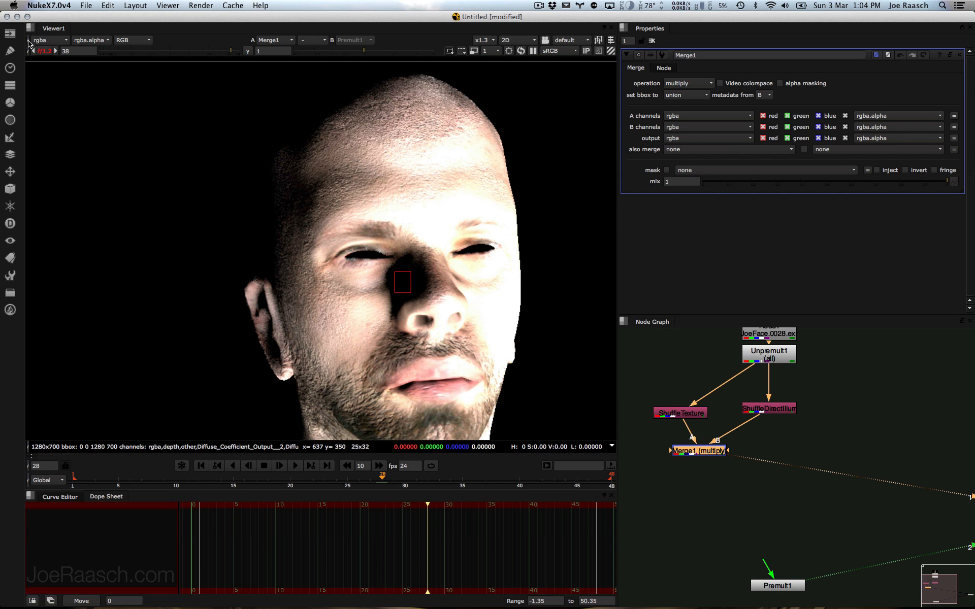
left_click(53, 50)
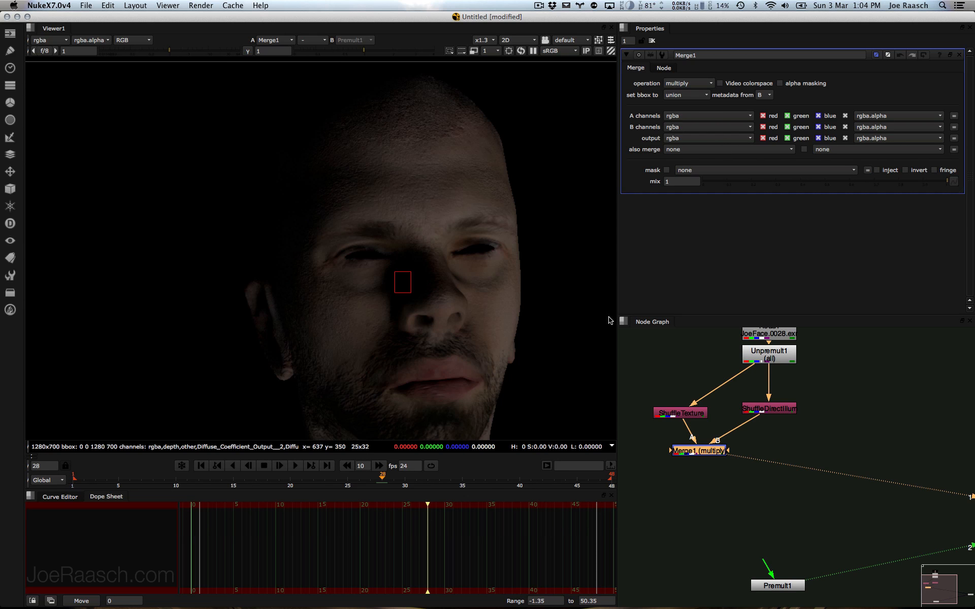
Step: Add another Shuffle node beside ShuffleDirectIllum, connect its input to Unpremult1, and show it in the viewer
left_click_drag(779, 413, 750, 424)
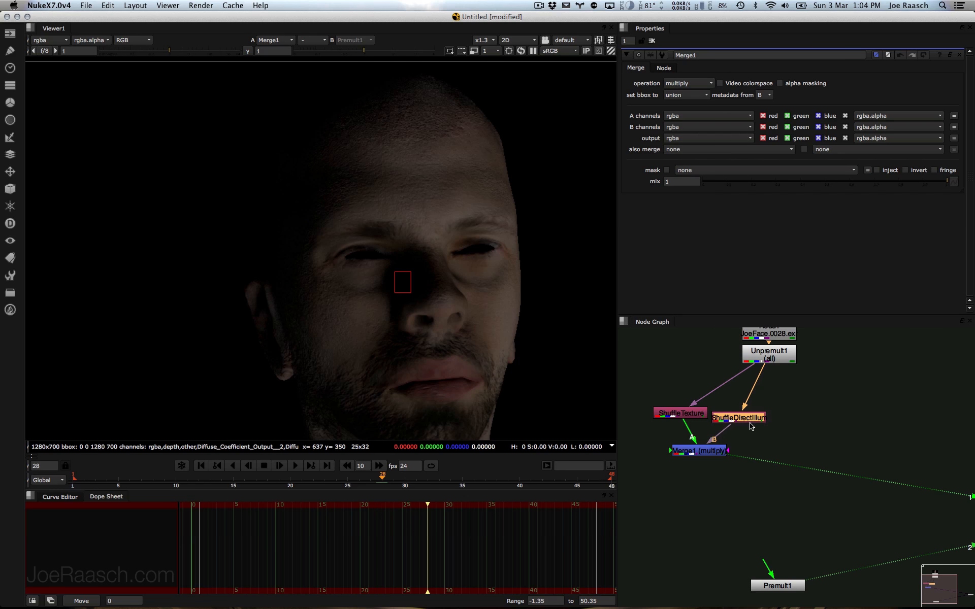
left_click(809, 420)
key("Tab")
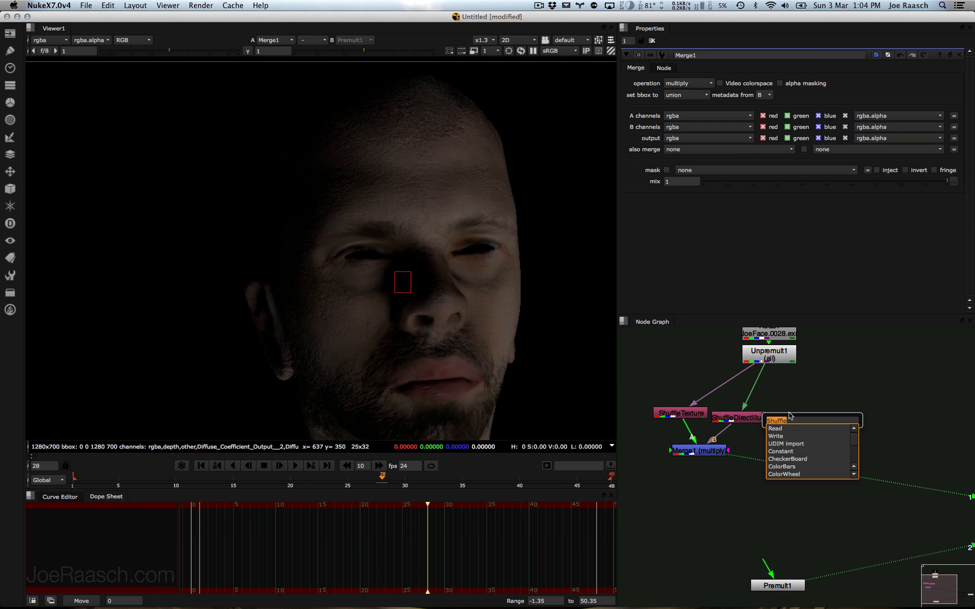
key("Return")
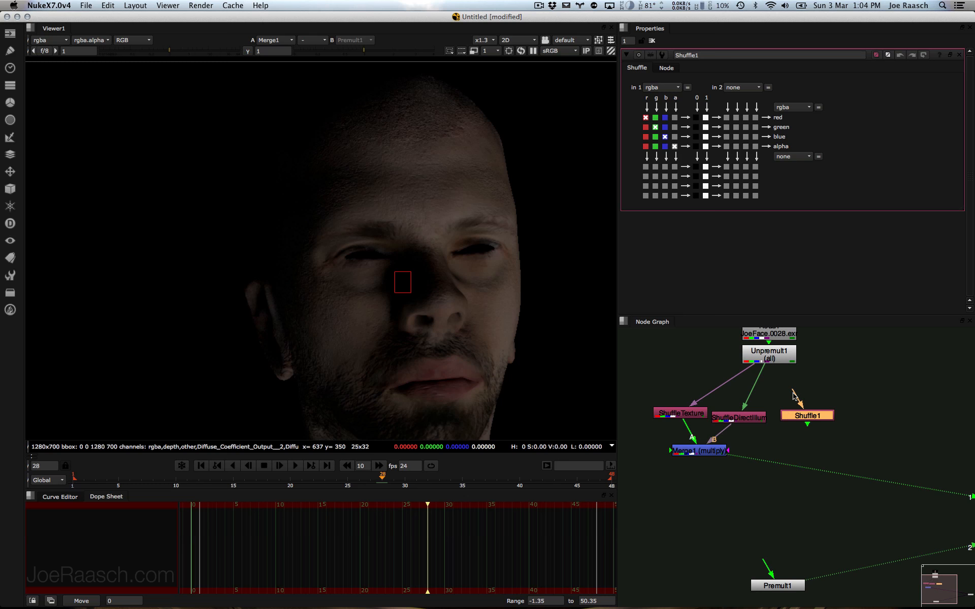
left_click_drag(793, 390, 776, 360)
left_click_drag(798, 419, 822, 412)
key("1")
Step: Set Shuffle1's first input layer to other, route its A channel to red, green and blue, and frame the whole head
left_click(665, 93)
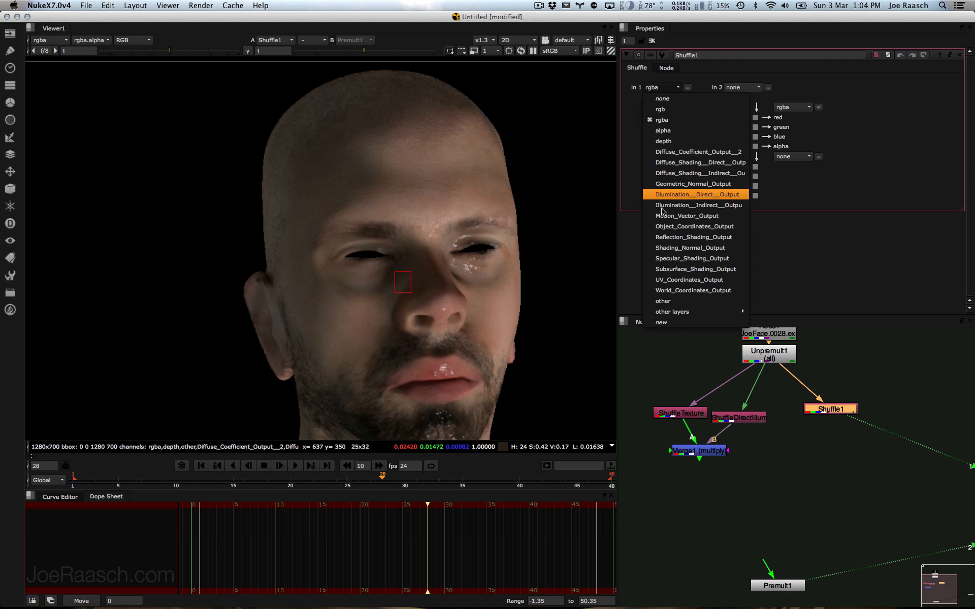
left_click(664, 303)
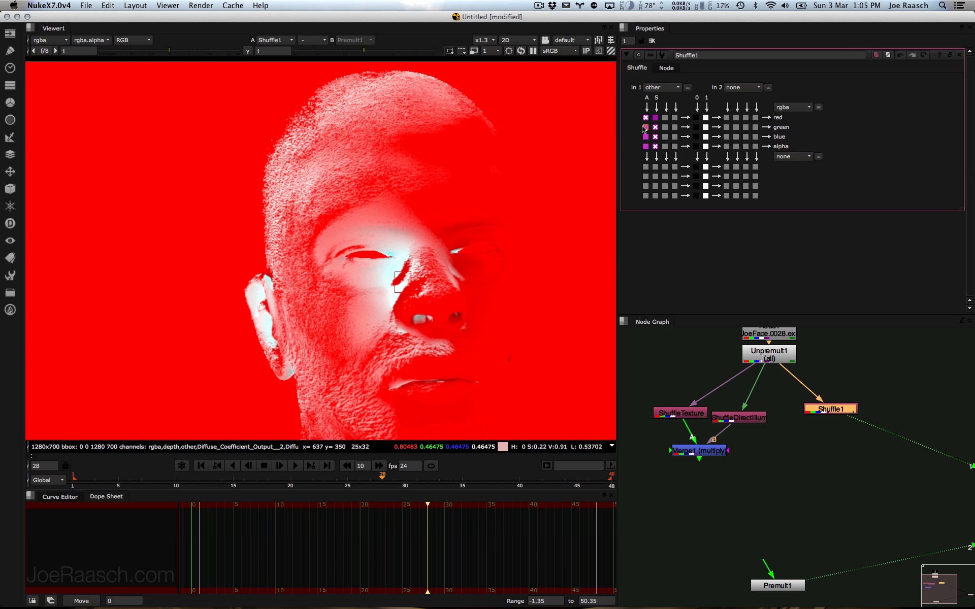
left_click(645, 127)
left_click(645, 137)
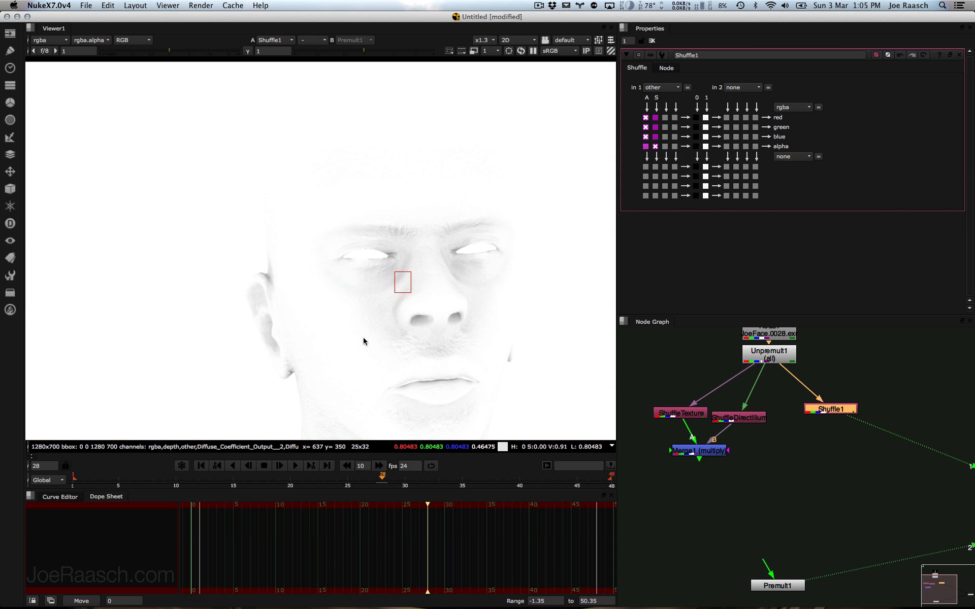
middle_click_drag(407, 325, 374, 256)
scroll(374, 256, "down", 3)
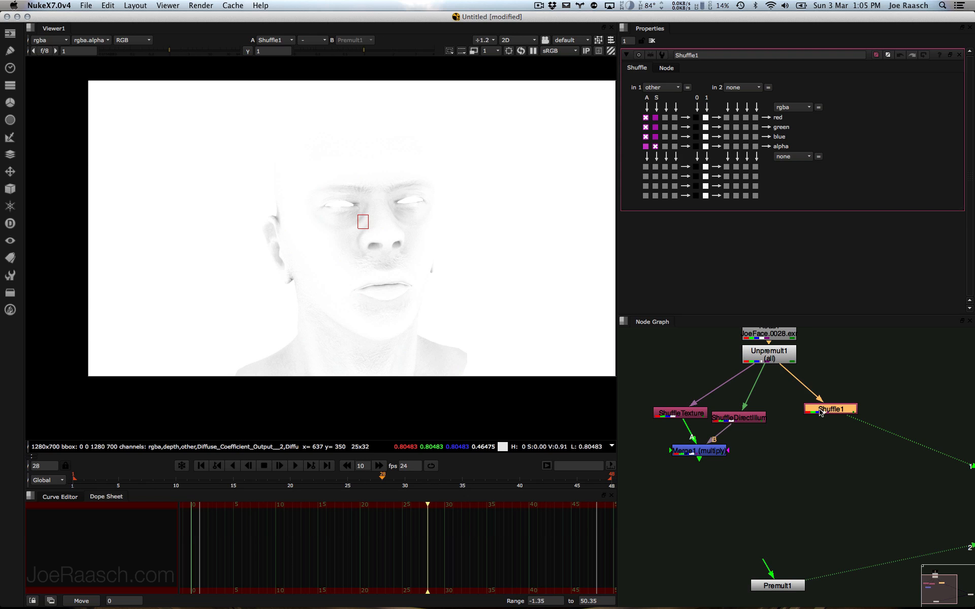
Step: Add a Gamma node below Shuffle1 and set its value to 0.18
left_click_drag(822, 412, 823, 403)
key("Tab")
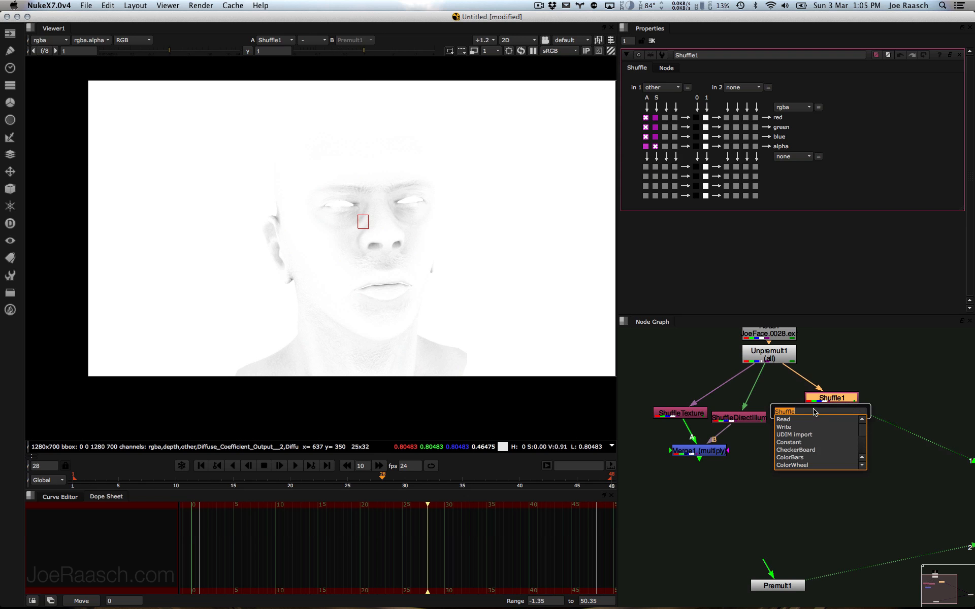
type("ga")
left_click(807, 419)
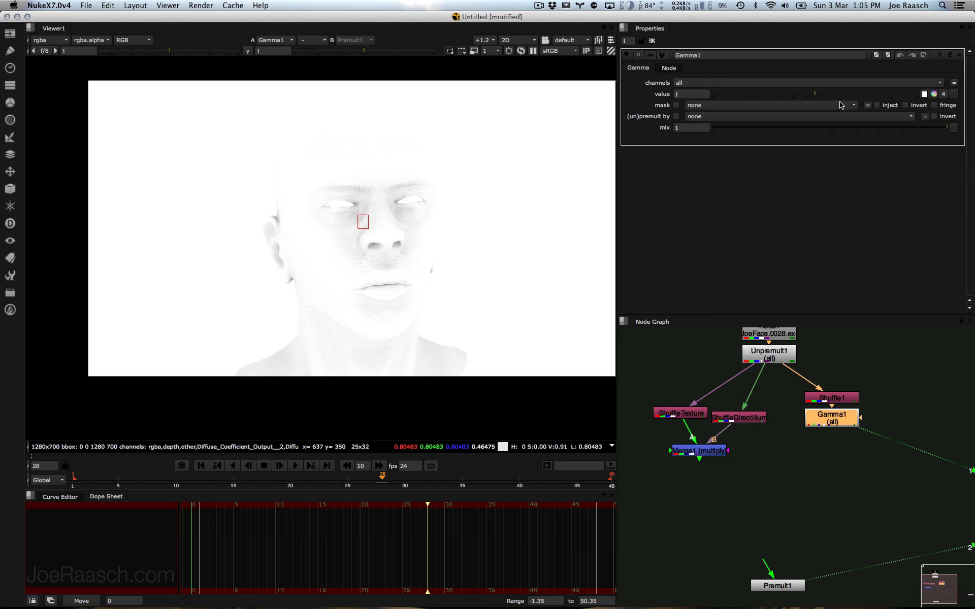
left_click_drag(811, 99, 755, 101)
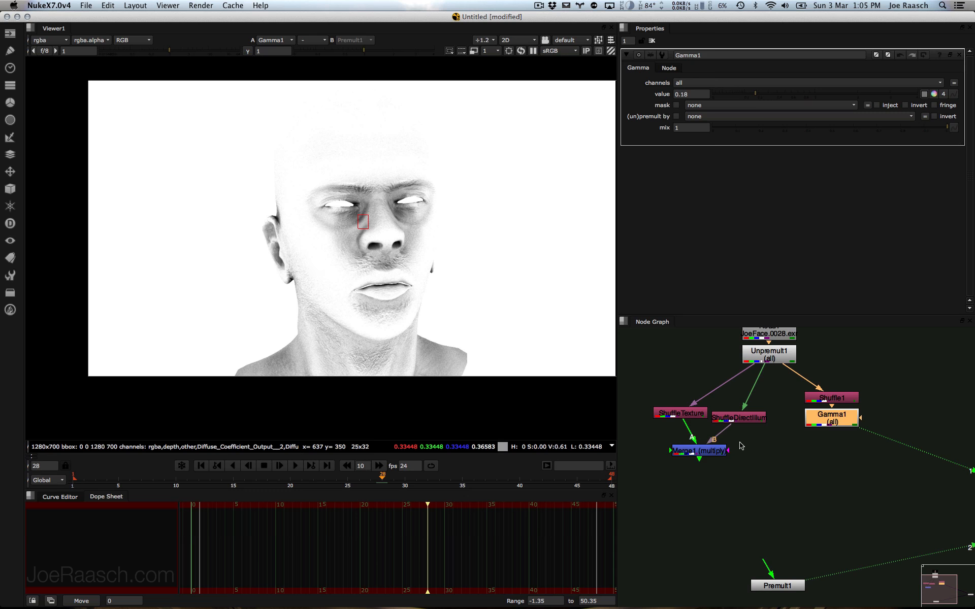
Step: Move ShuffleDirectIllum and Merge1 aside and reposition ShuffleTexture under Unpremult1 to make room for another merge
left_click_drag(758, 420, 619, 400)
left_click_drag(729, 453, 647, 445)
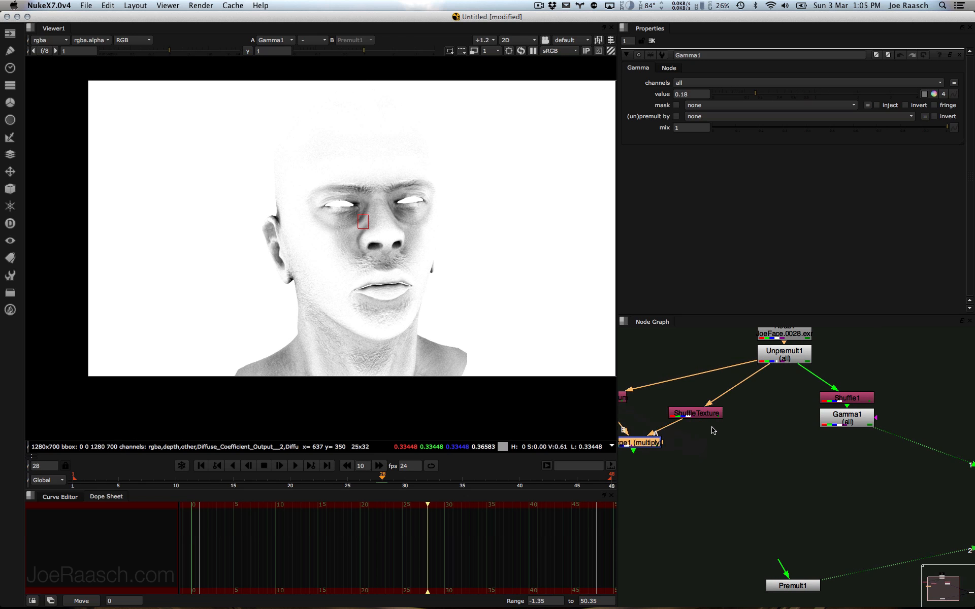
left_click_drag(713, 417, 729, 405)
Step: Compare the ShuffleTexture output with the Gamma1 occlusion output in the viewer
key("1")
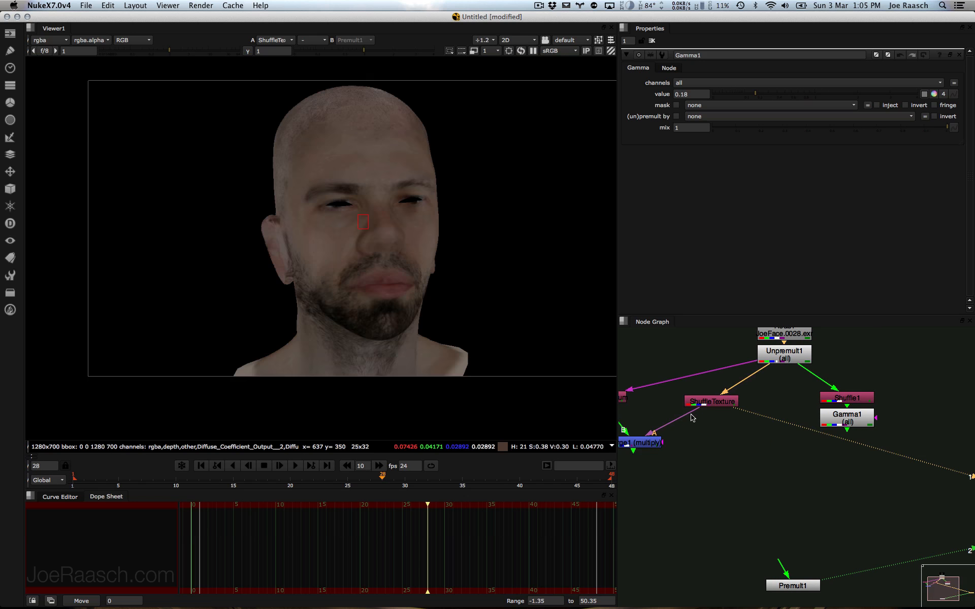
left_click(840, 427)
key("1")
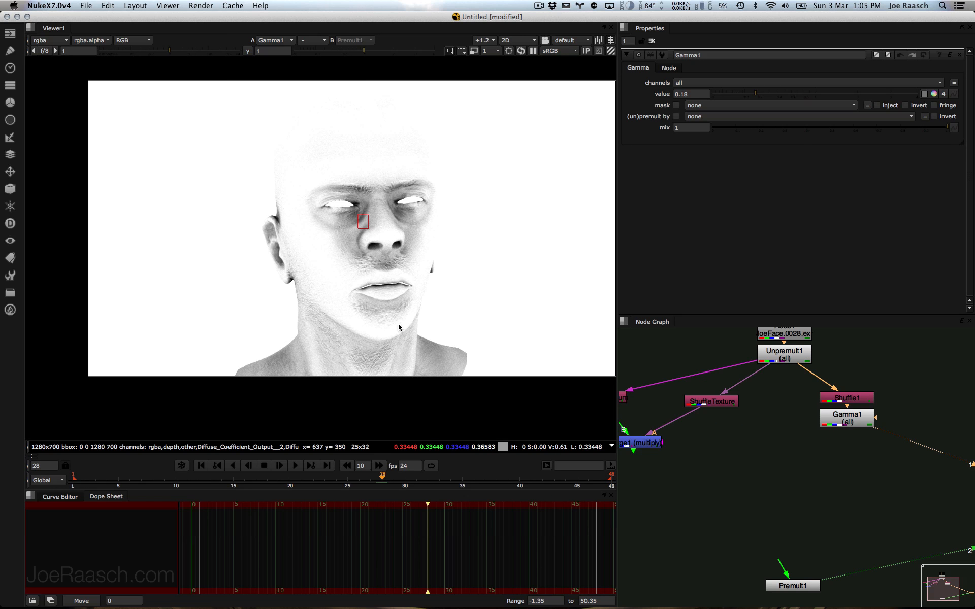
middle_click_drag(438, 342, 395, 323)
middle_click_drag(395, 323, 465, 364)
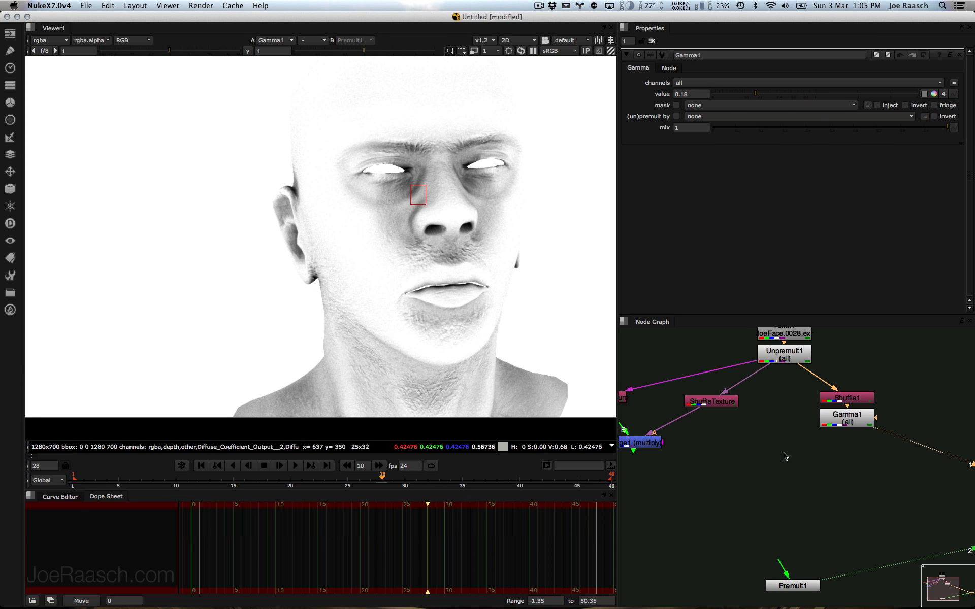
Step: Add a Merge node with B from Gamma1 and A from ShuffleTexture, view it, and set its operation to multiply
key("m")
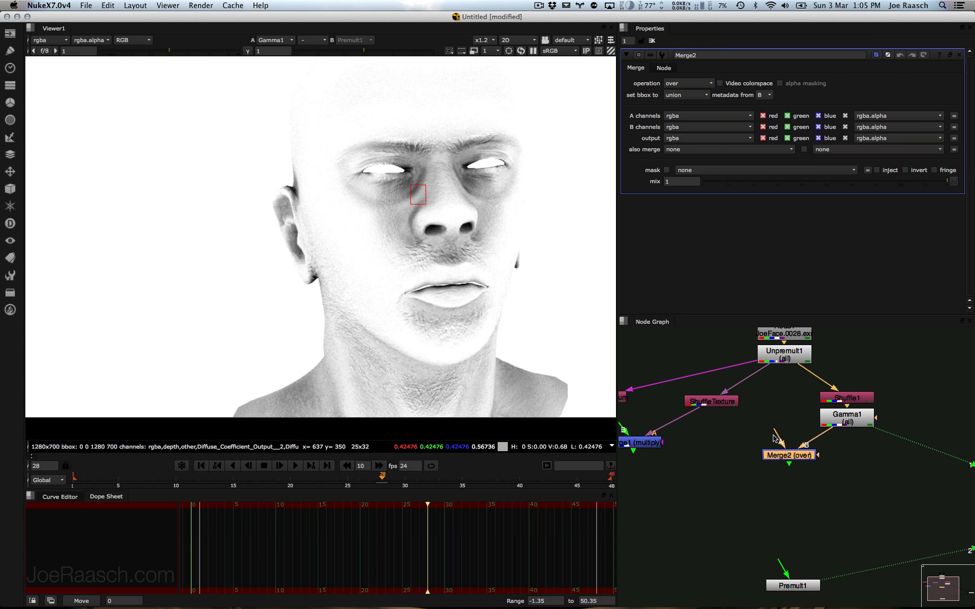
left_click_drag(774, 440, 711, 410)
key("1")
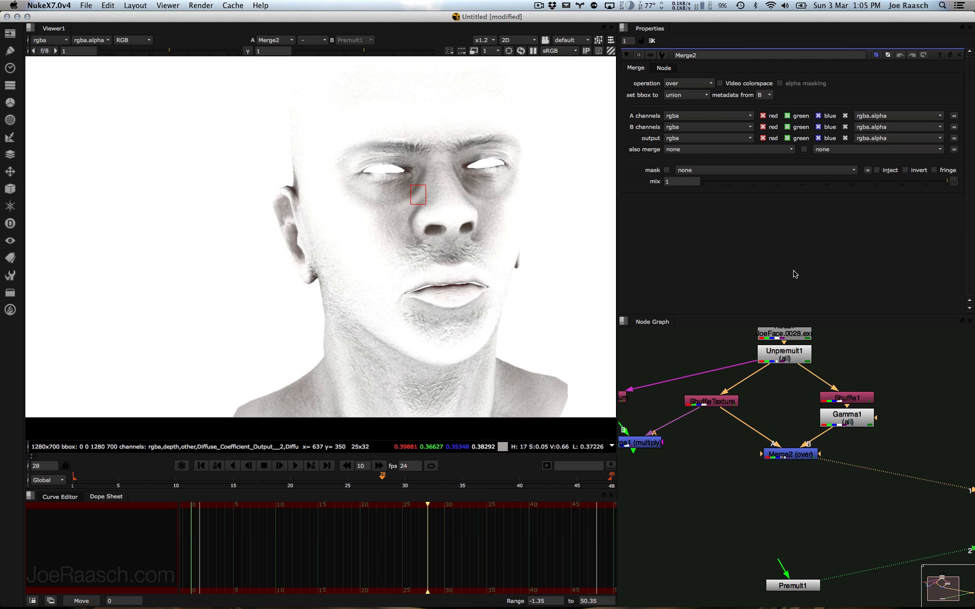
left_click(676, 84)
left_click(690, 231)
left_click_drag(796, 456, 792, 450)
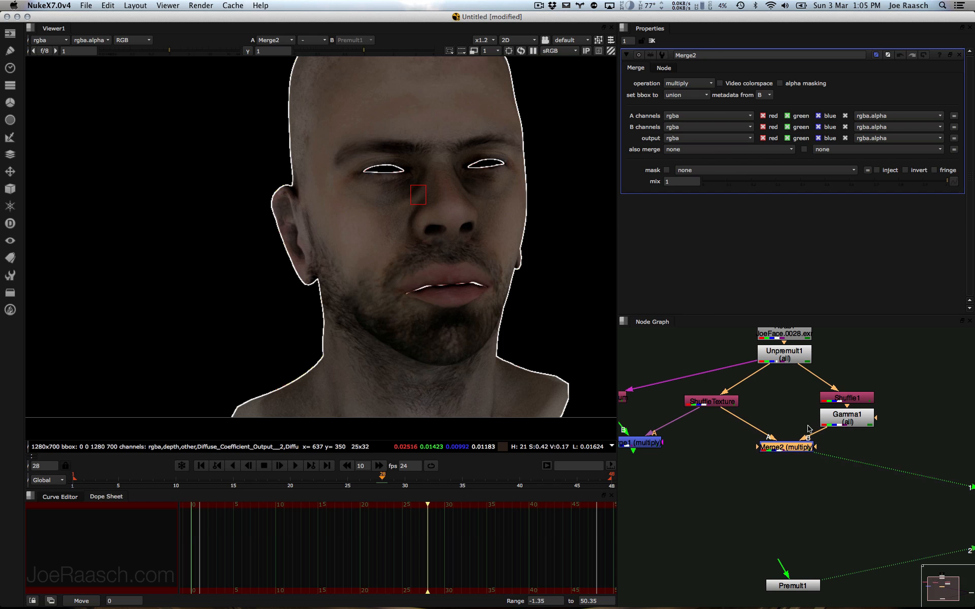
Step: View and disable Gamma1, and inspect Merge2's edges around the lips and jaw up close in the viewer
left_click(836, 417)
key("1")
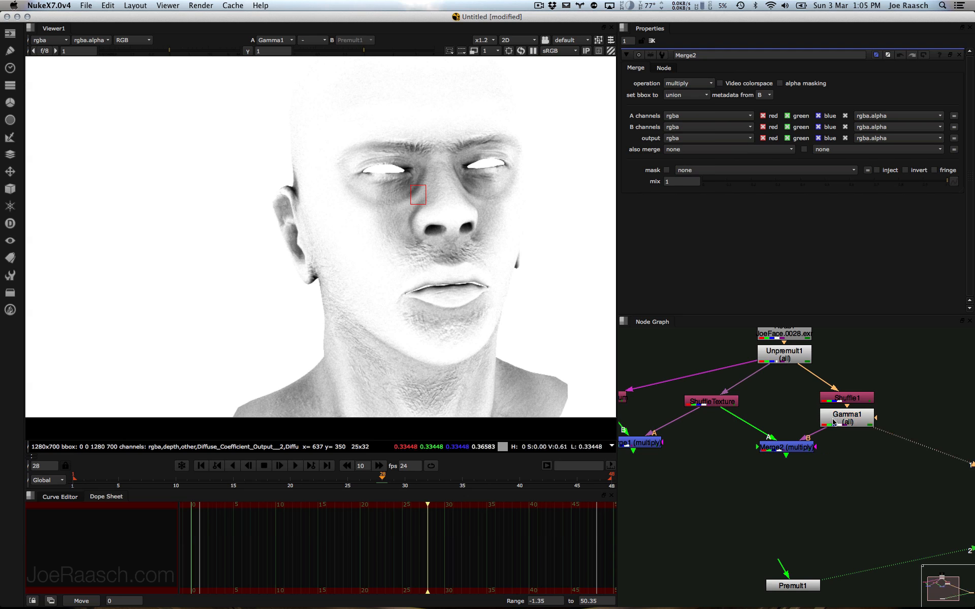
key("d")
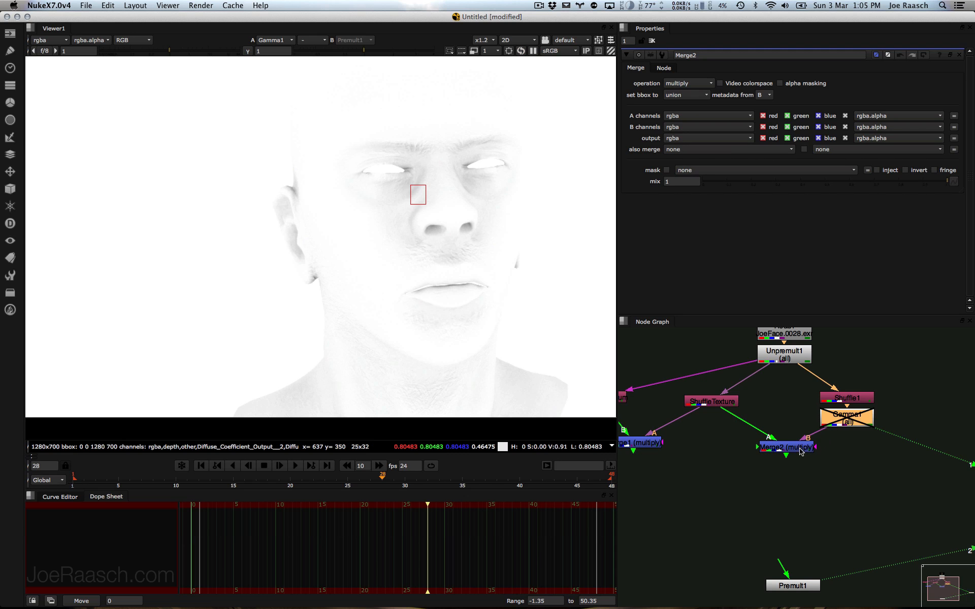
left_click(801, 448)
key("1")
left_click(801, 450)
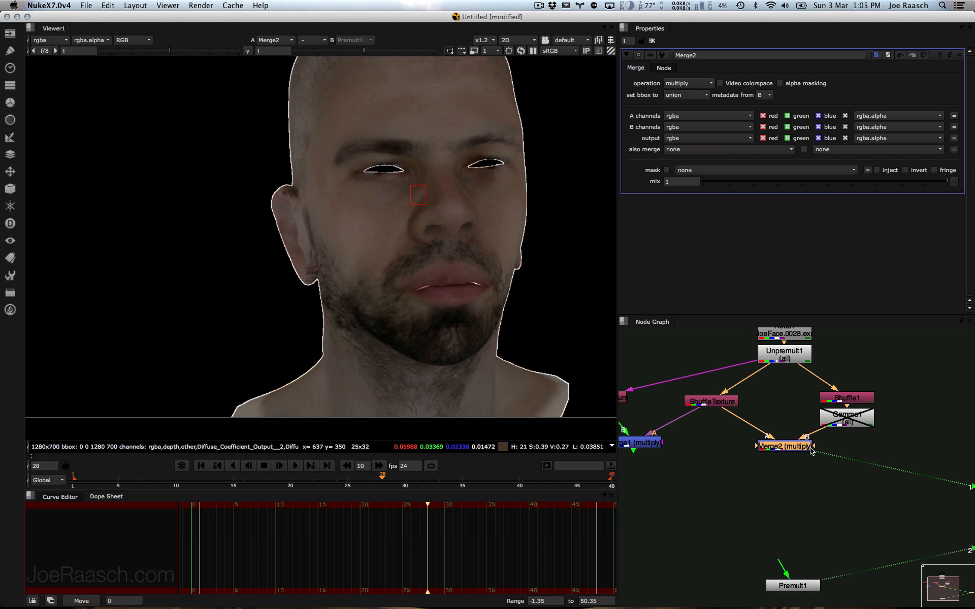
scroll(523, 279, "up", 5)
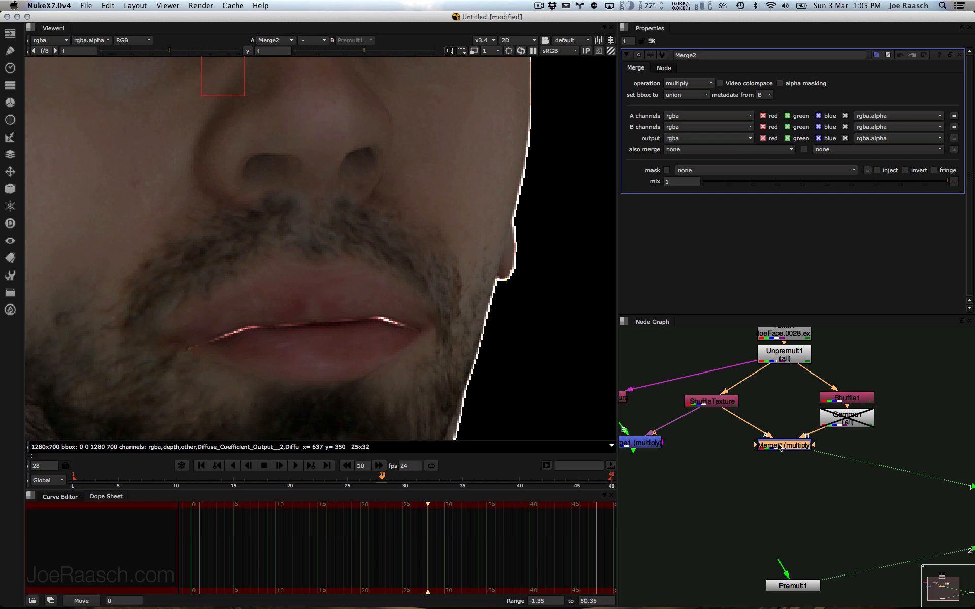
left_click_drag(780, 450, 788, 453)
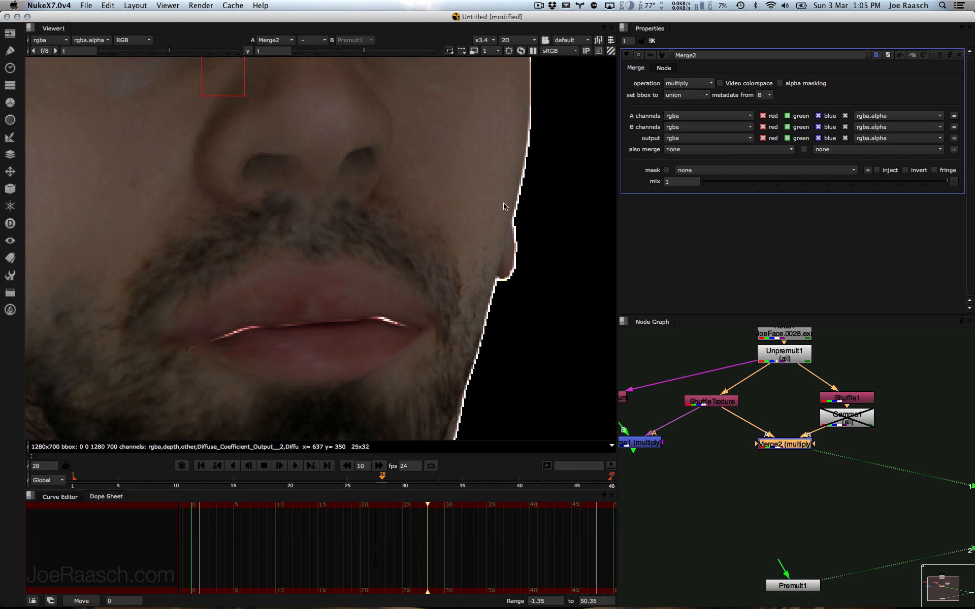
left_click(539, 6)
left_click(562, 26)
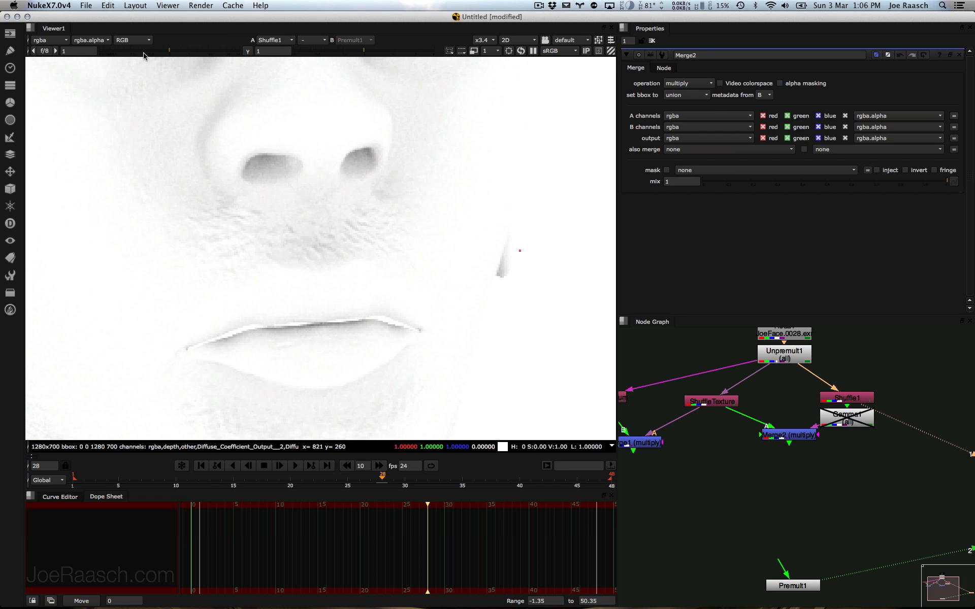
Step: Lower the viewer gain to 0.024 and inspect Shuffle1's edge pixels around the ear and jaw
left_click_drag(145, 52, 106, 51)
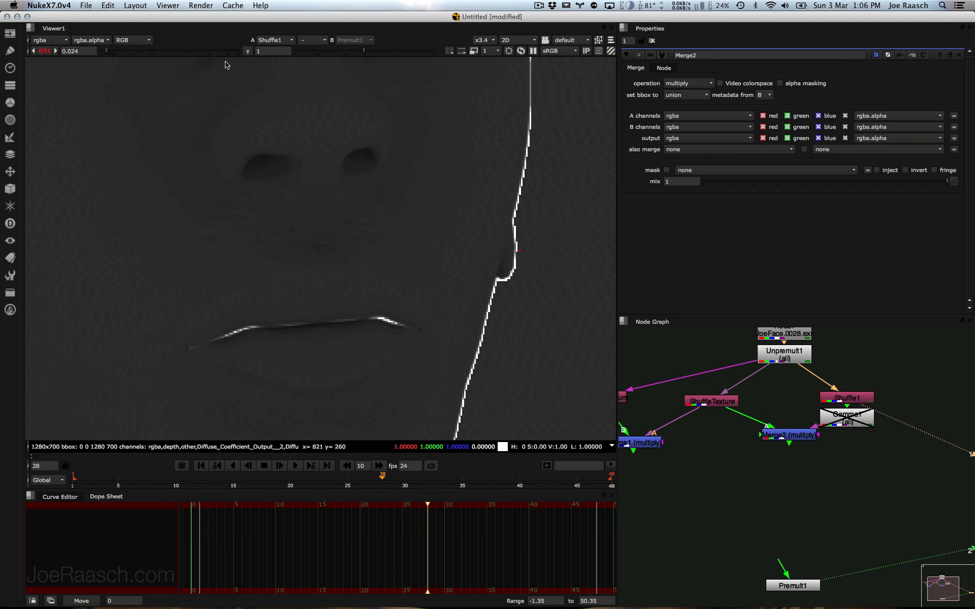
scroll(520, 298, "up", 4)
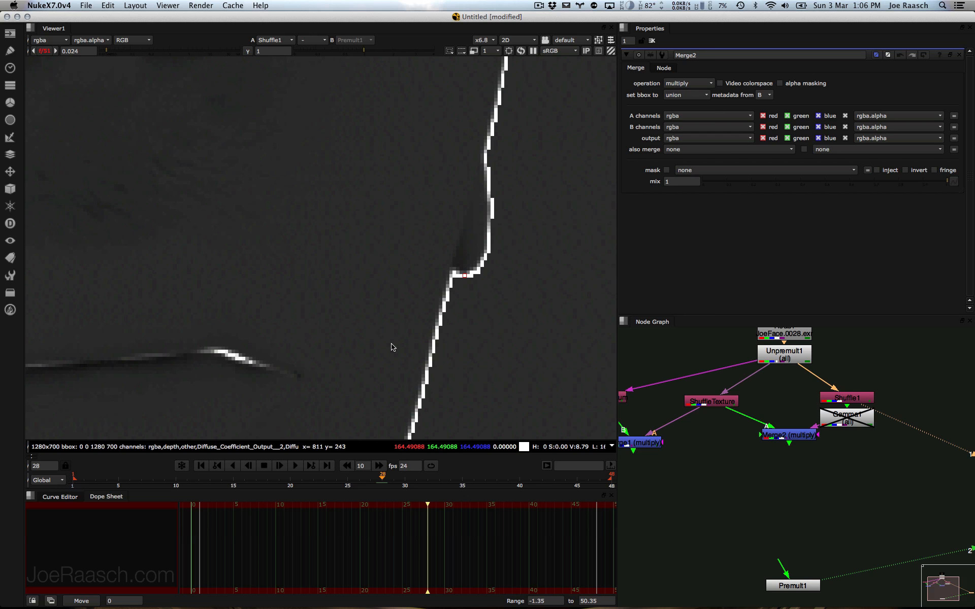
Step: Move Merge2 and Gamma1 down to make room and insert a Clamp node between Shuffle1 and Gamma1
left_click_drag(785, 439, 765, 472)
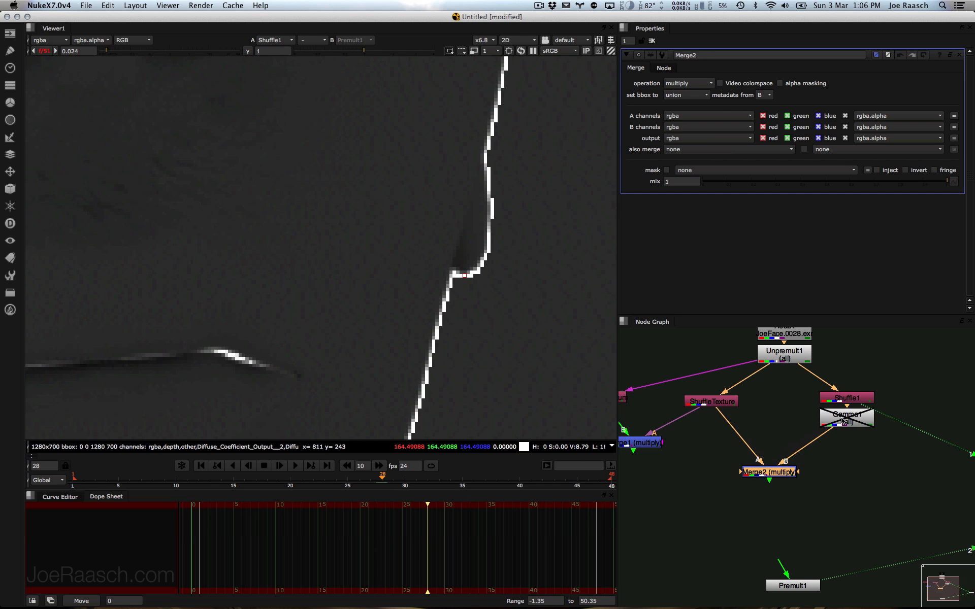
left_click_drag(847, 419, 827, 449)
left_click(847, 399)
key("Tab")
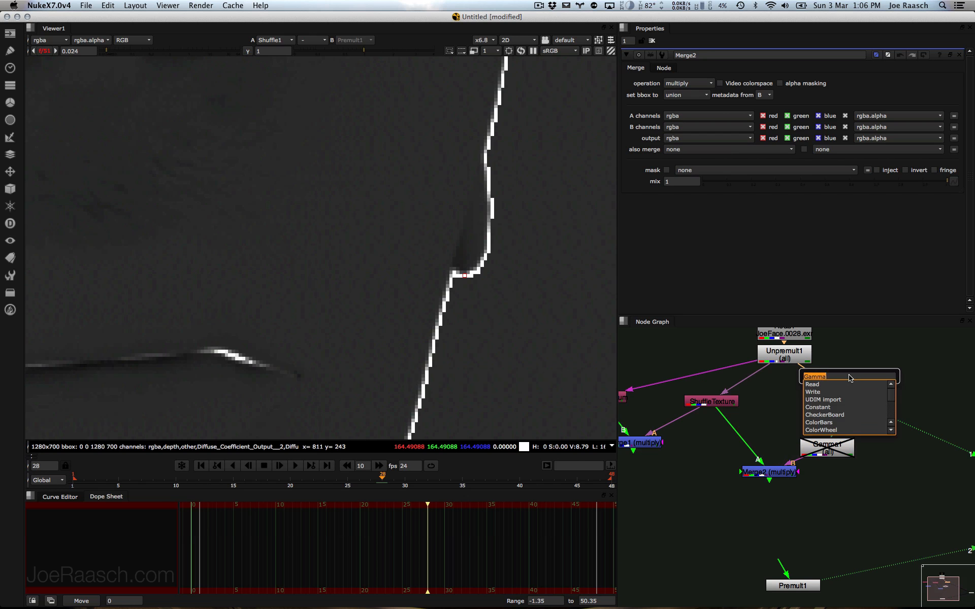
type("clamp")
key("Return")
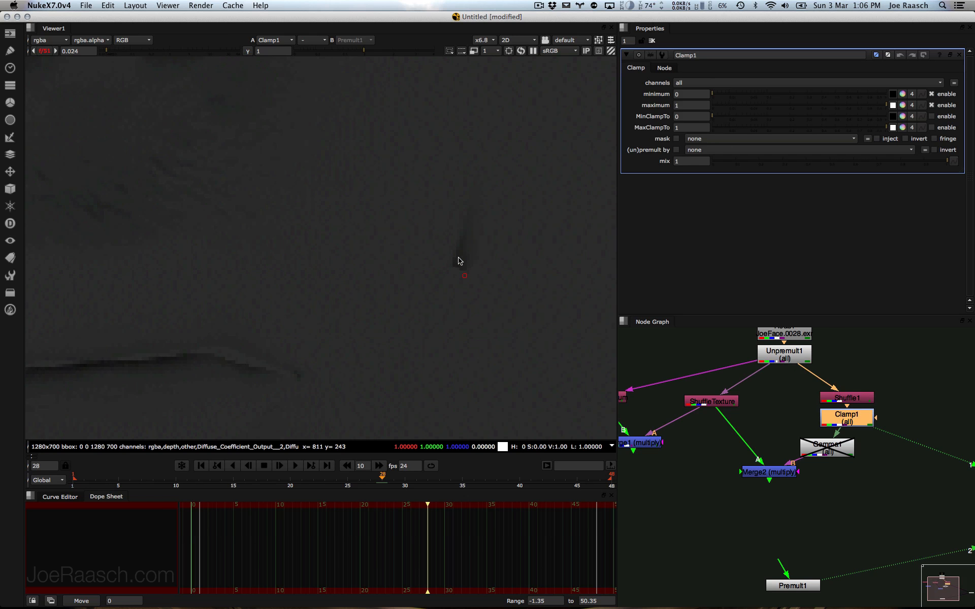
Step: Bring the whole face back into view and re-enable the Gamma1 node
scroll(460, 266, "down", 5)
left_click(834, 446)
key("d")
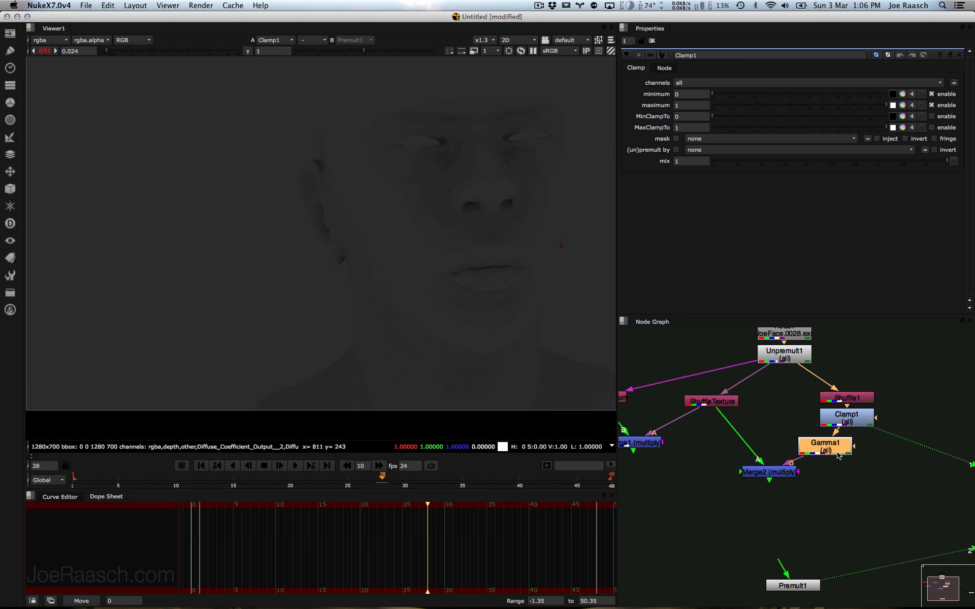
Step: Line up Gamma1 beneath Clamp1, reset the viewer gain to 1, and view Merge2's result on the whole face
left_click_drag(822, 446, 869, 452)
left_click(45, 51)
left_click(768, 471)
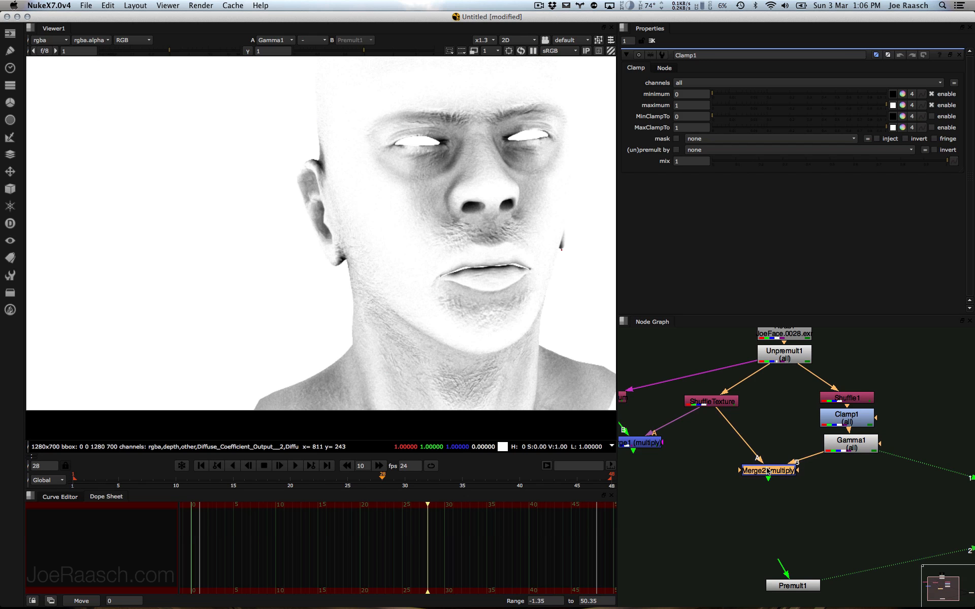
key("1")
middle_click_drag(465, 200, 357, 215)
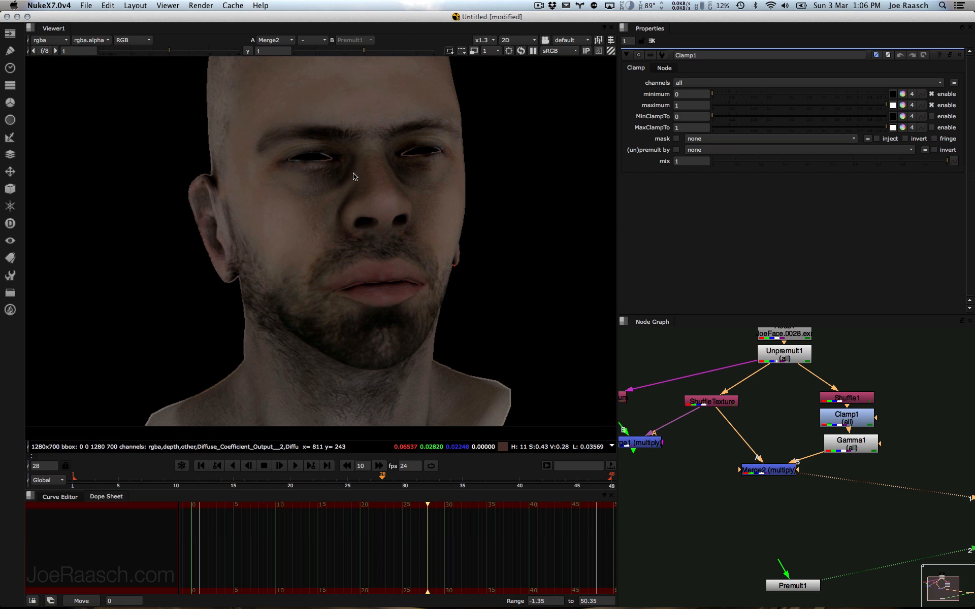
scroll(324, 237, "down", 4)
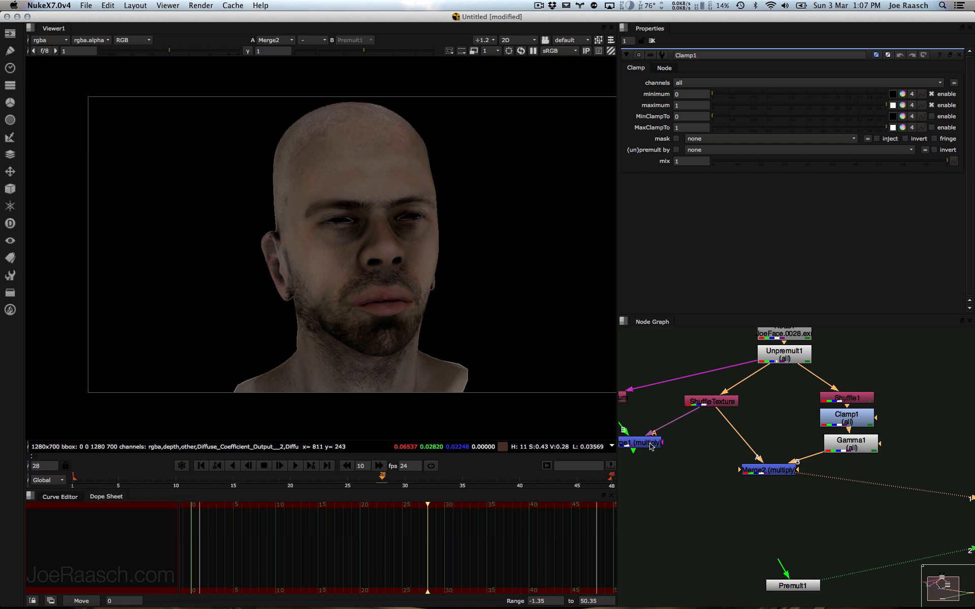
Step: Add a Merge node below Merge1 and Merge2, connect A to Merge1 and B to Merge2, and view it
left_click_drag(647, 444, 644, 463)
key("1")
left_click(686, 513)
key("m")
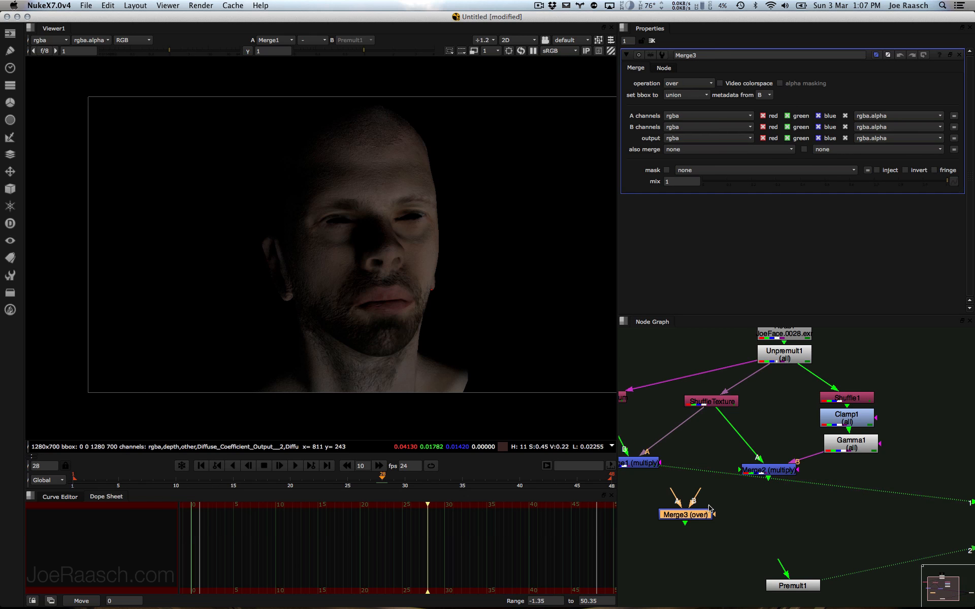
left_click_drag(703, 491, 768, 472)
left_click_drag(674, 492, 640, 463)
left_click(674, 516)
key("1")
Step: Lower the mix of Merge3 to 0.335
left_click_drag(674, 517, 675, 513)
left_click(678, 522)
left_click_drag(901, 181, 780, 178)
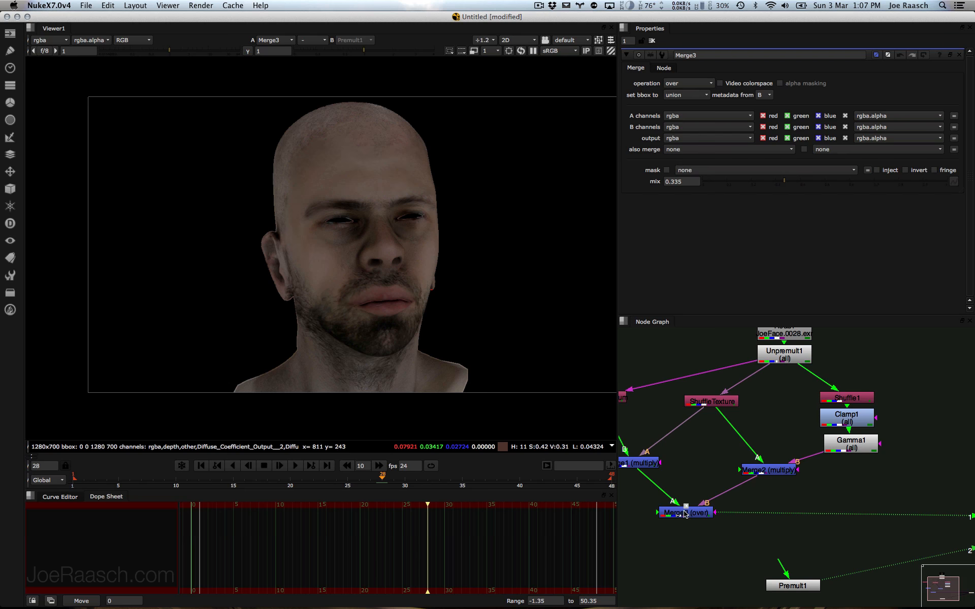
Step: Swap the A and B inputs of Merge3 and set its mix to 0.285
left_click_drag(682, 514, 680, 516)
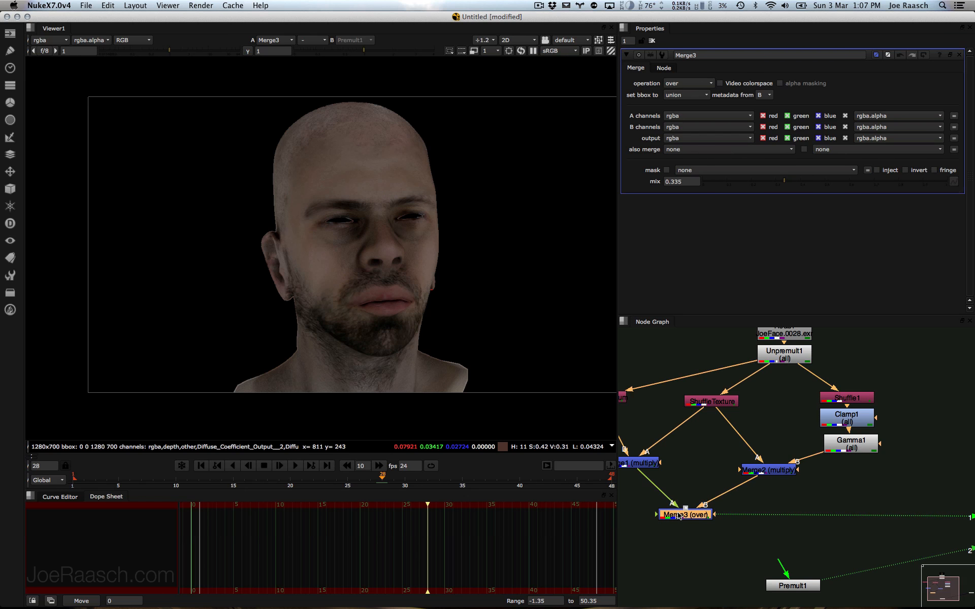
key("shift+x")
left_click_drag(783, 182, 773, 207)
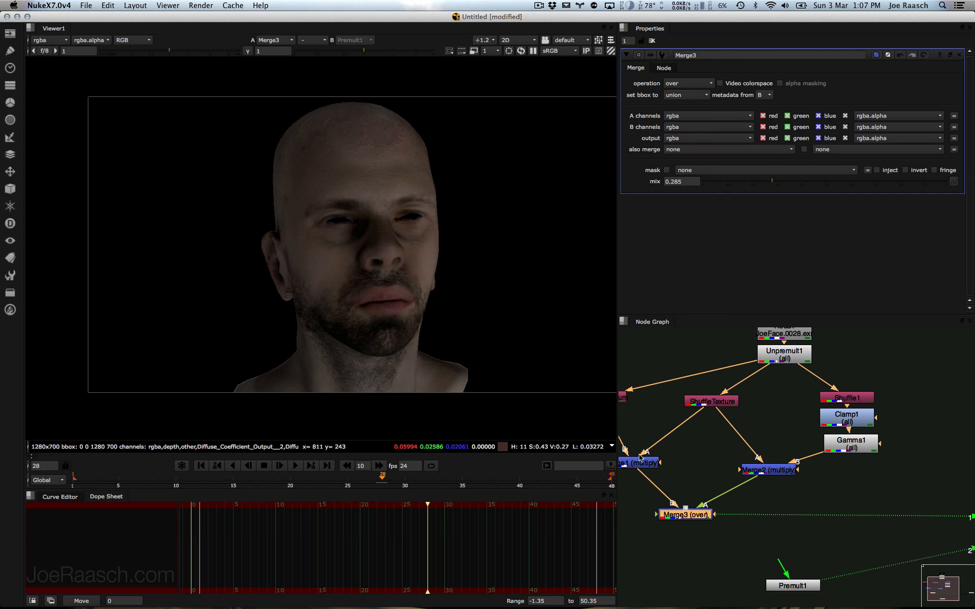
Step: Insert a ColorCorrect node between Merge1 and Merge3 and set its master red gain to 2.25
left_click_drag(640, 457, 641, 441)
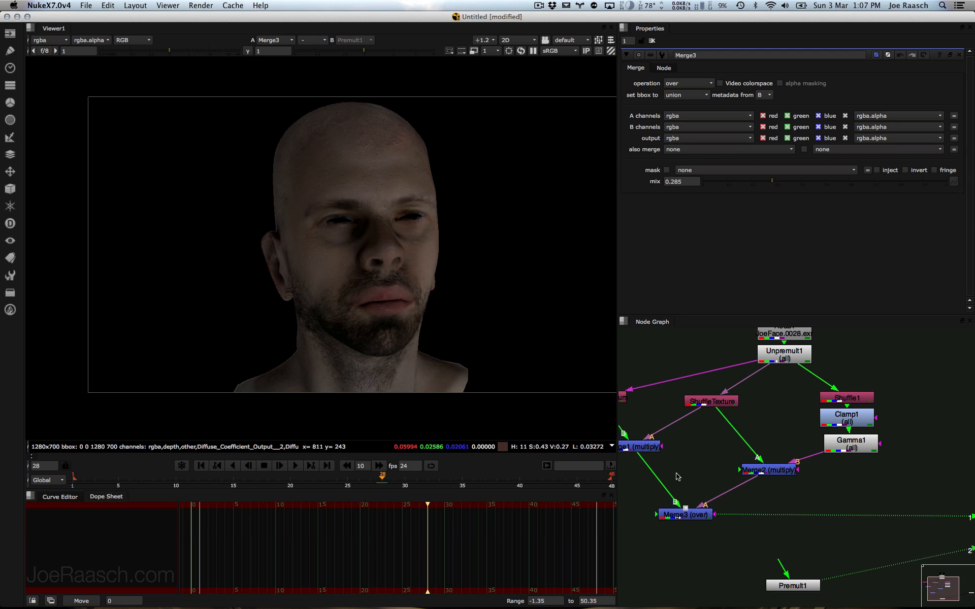
key("c")
left_click_drag(680, 469, 652, 482)
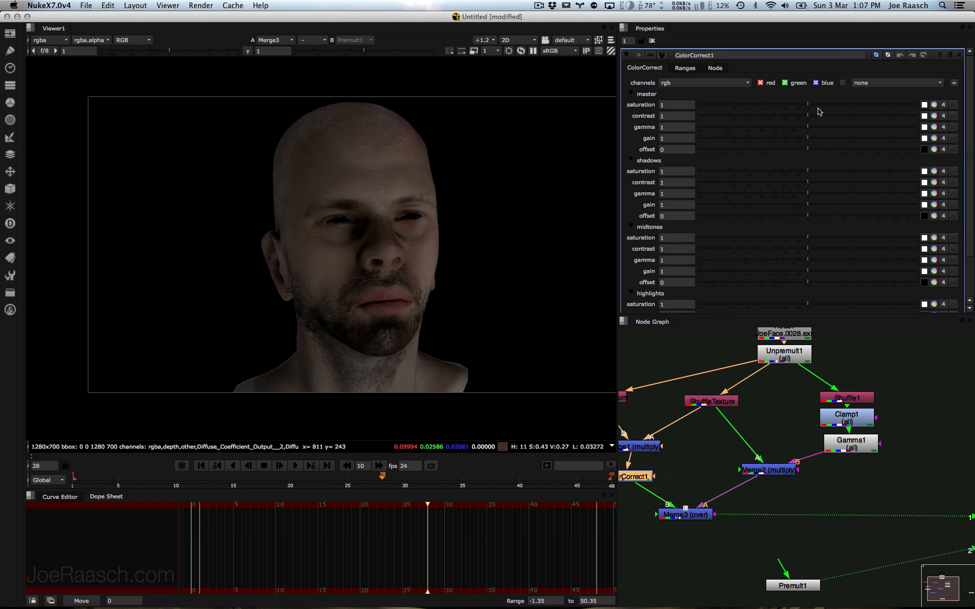
left_click(934, 138)
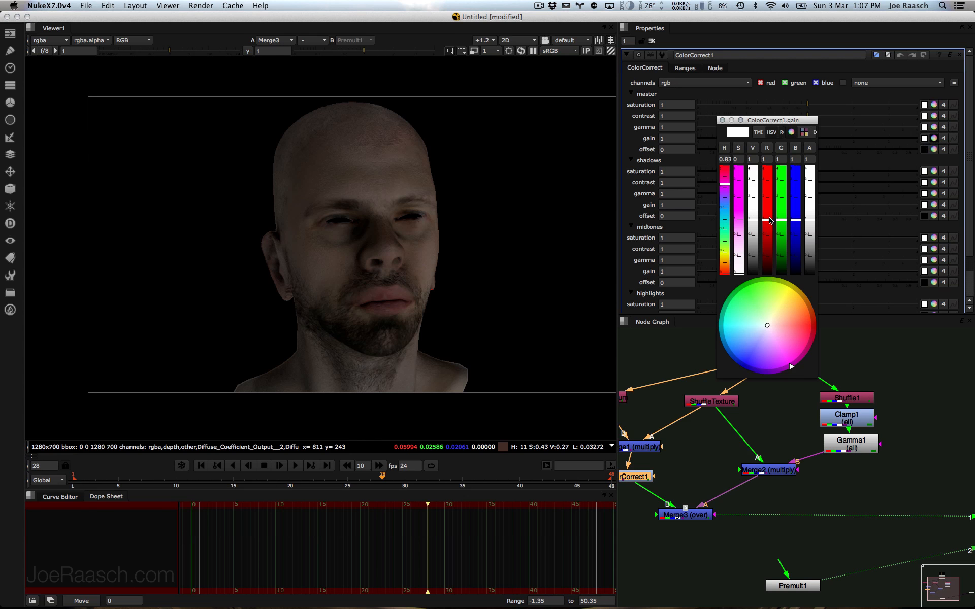
left_click_drag(769, 221, 781, 192)
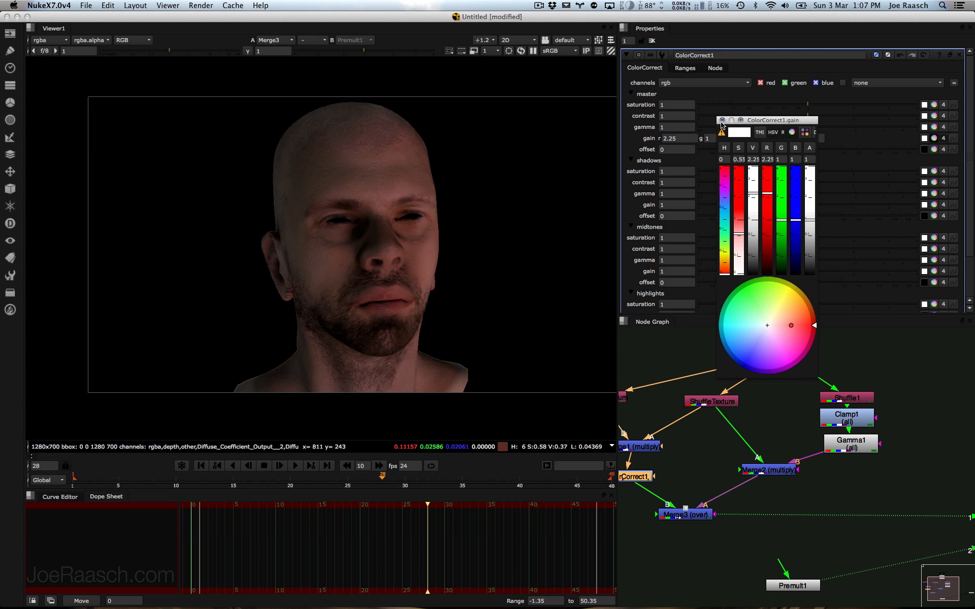
Step: Insert a ColorCorrect node between Merge2 and Merge3 and set its master green gain to about 2.55
left_click(779, 473)
key("c")
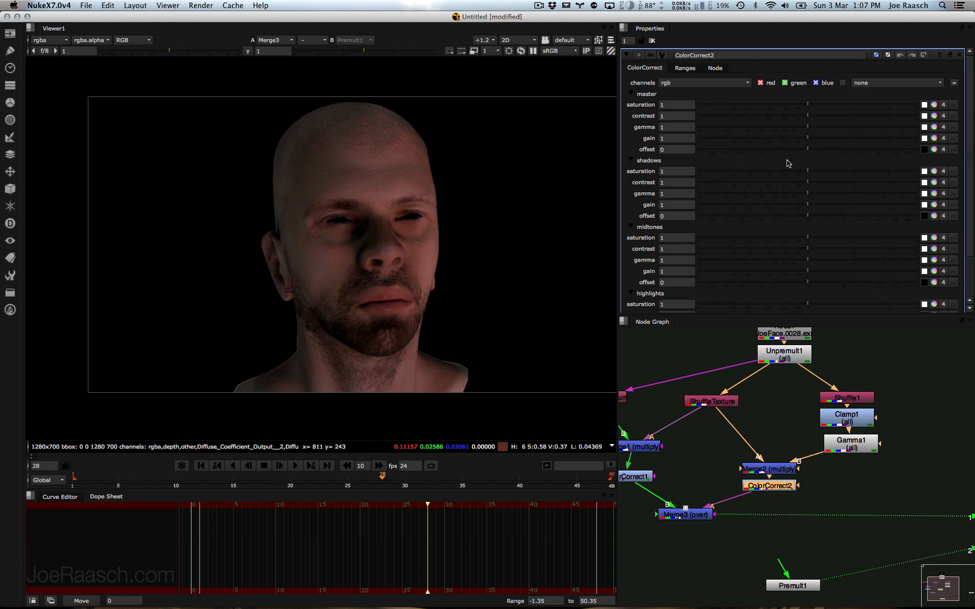
left_click(933, 138)
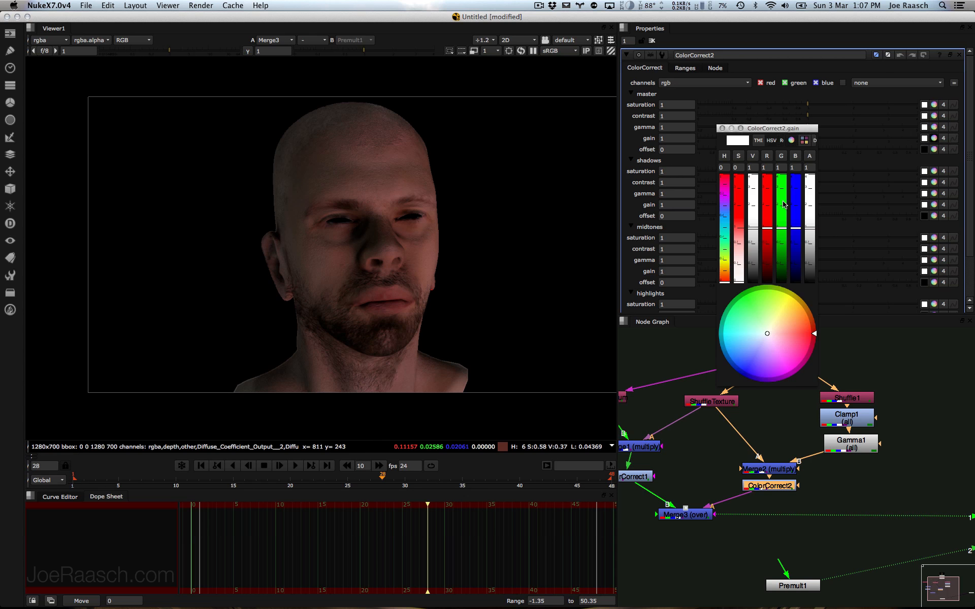
mouse_move(784, 204)
left_mouse_down()
mouse_move(788, 190)
mouse_move(787, 198)
left_mouse_up()
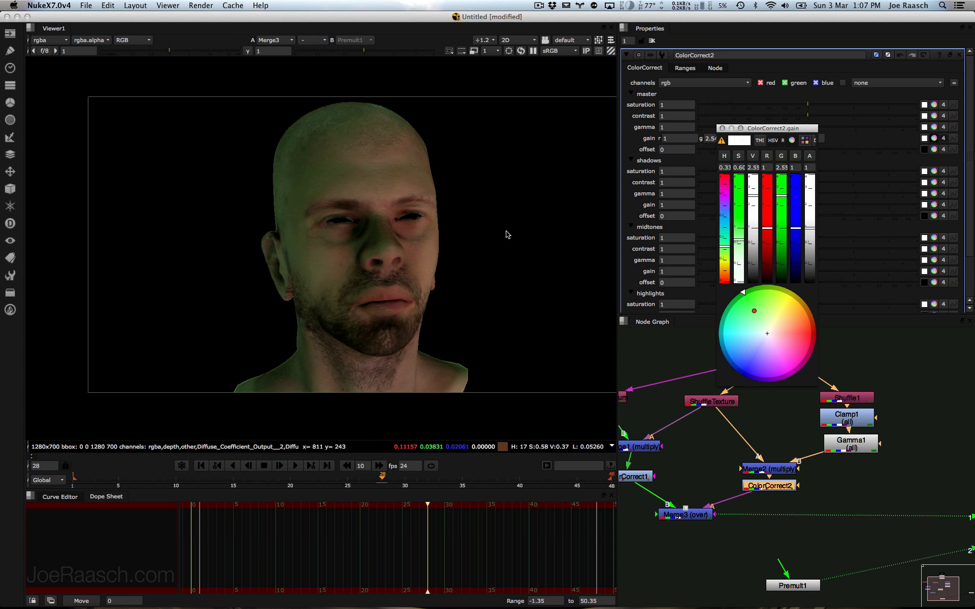
left_click(722, 129)
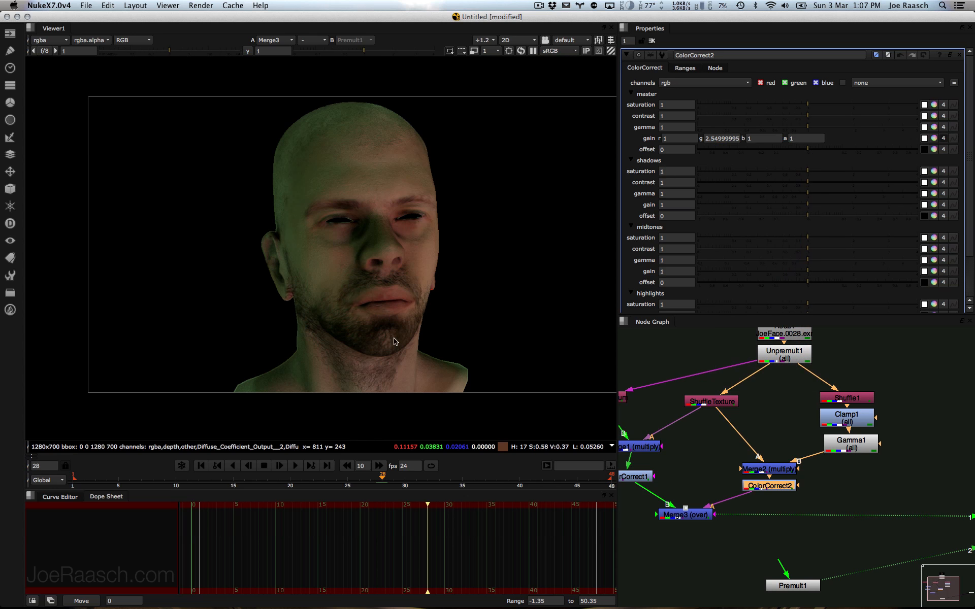
Step: Add a Copy node after Merge3, connect its A input to Unpremult1 to copy rgba.alpha, and check the alpha channel
middle_click_drag(729, 527, 793, 494)
left_click(758, 479)
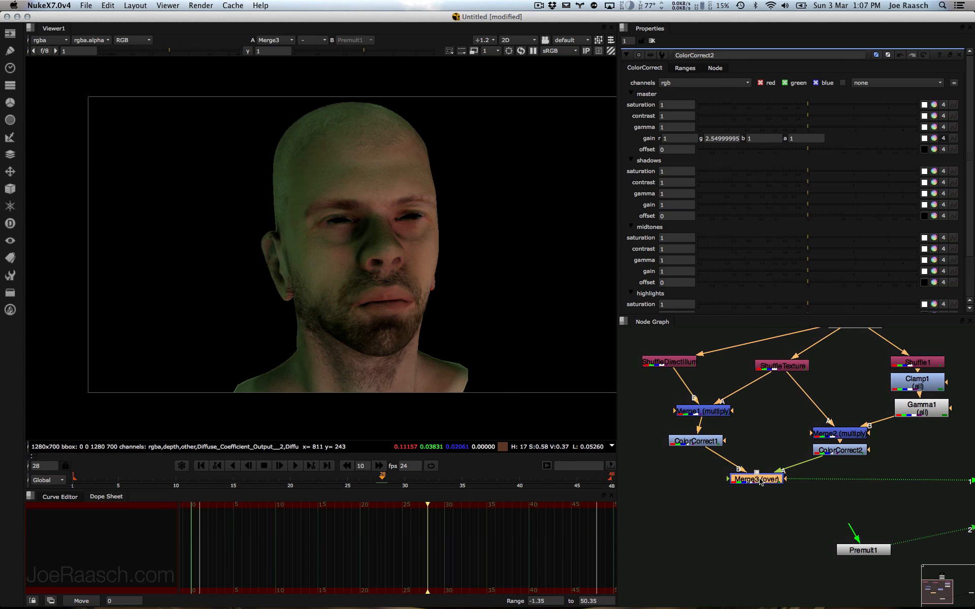
key("k")
left_click_drag(837, 489, 847, 384)
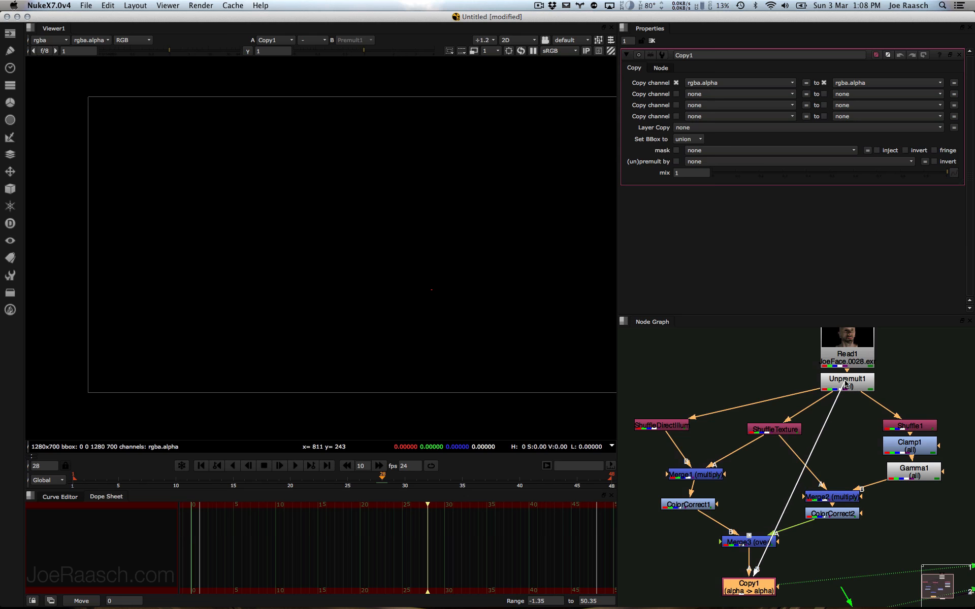
middle_click_drag(824, 526, 901, 445)
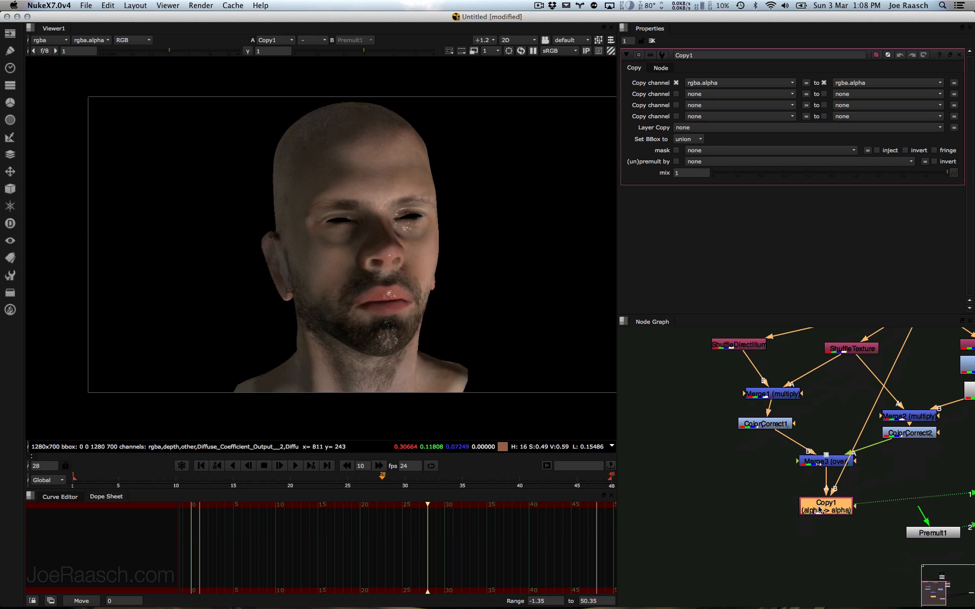
key("a")
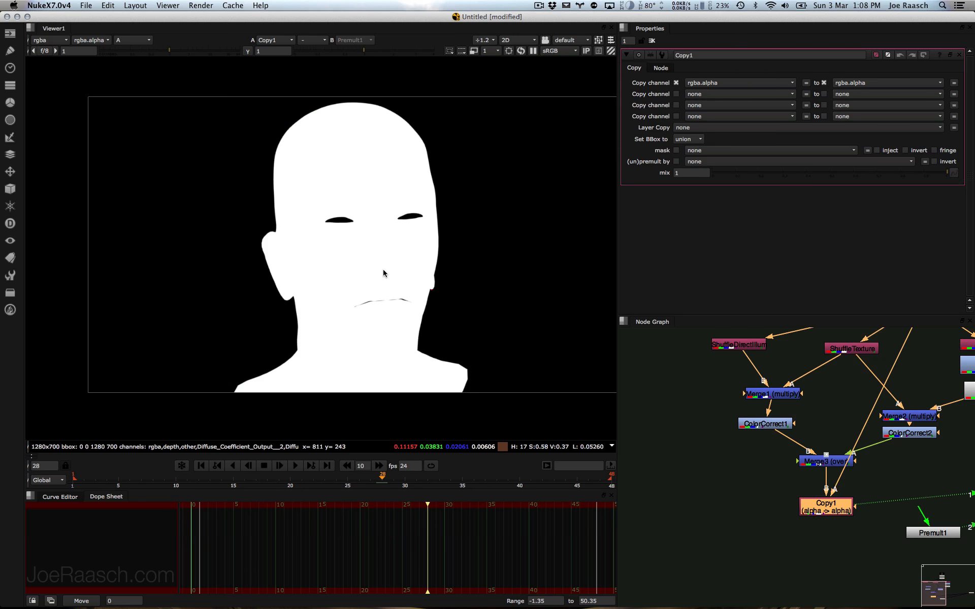
key("a")
Step: Add a Premult node after Copy1
key("Tab")
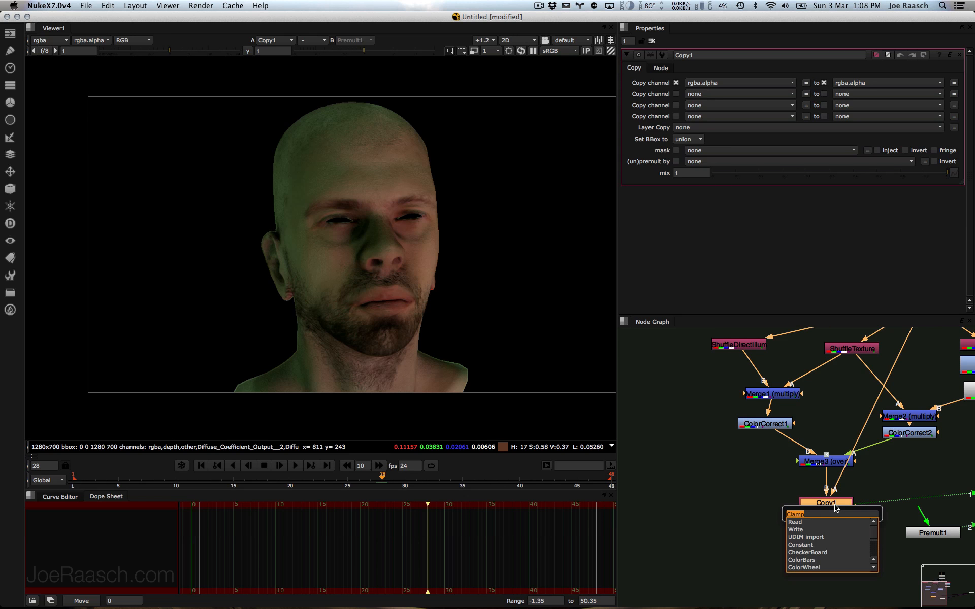
type("prem")
key("Return")
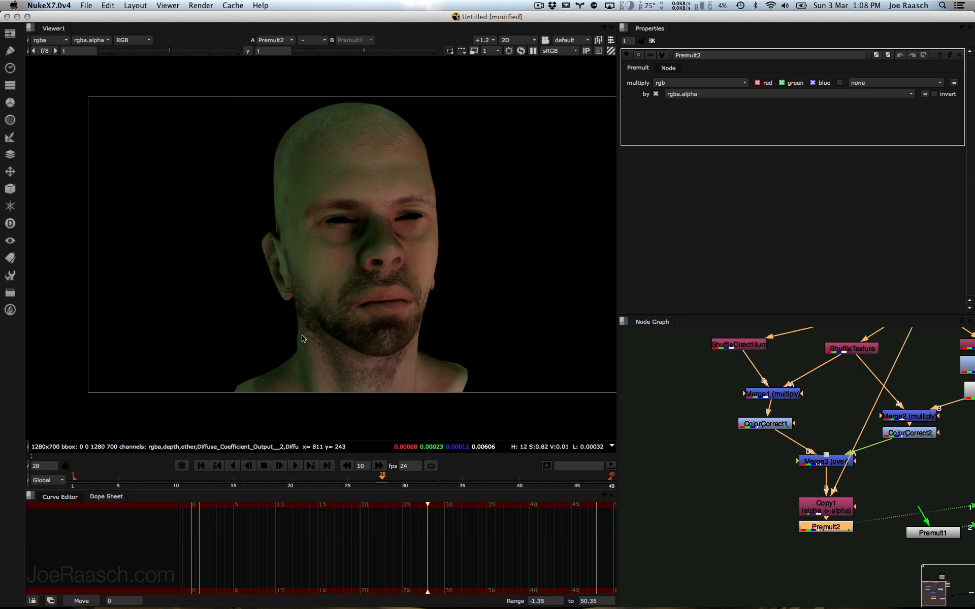
Step: Go to frame 21 and set the mix of Merge3 to 0.515
left_click_drag(332, 477, 302, 477)
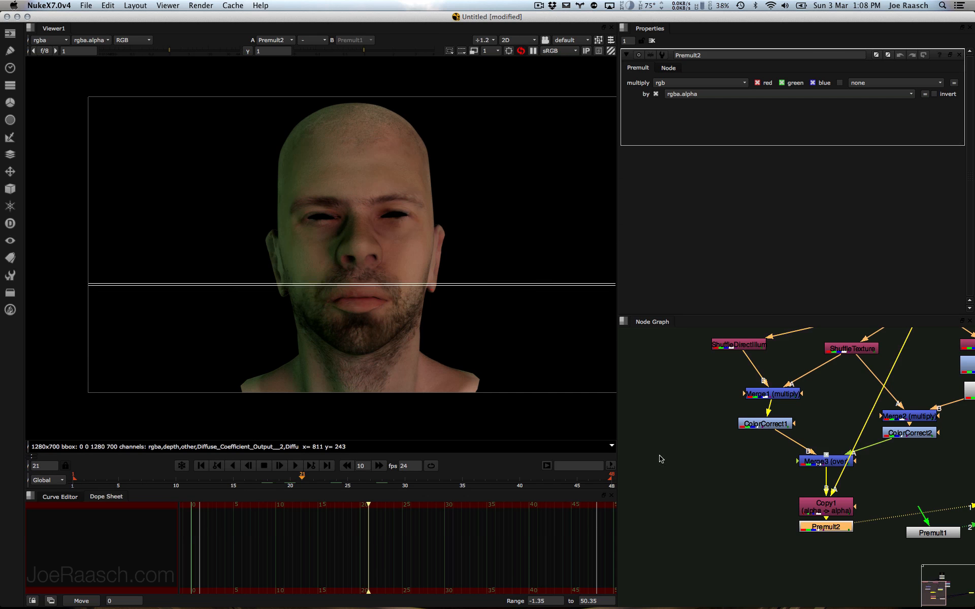
double_click(823, 460)
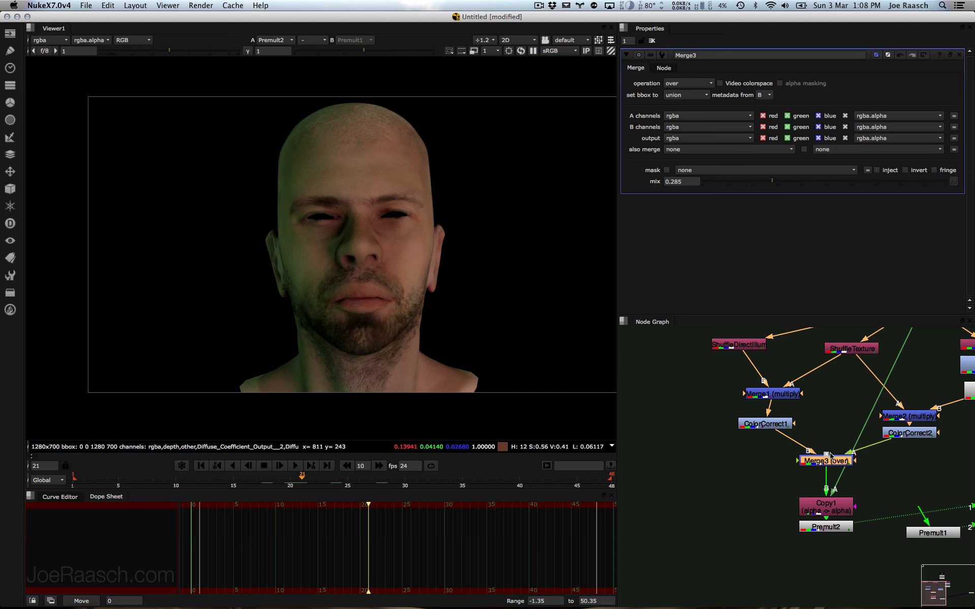
left_click_drag(775, 184, 816, 200)
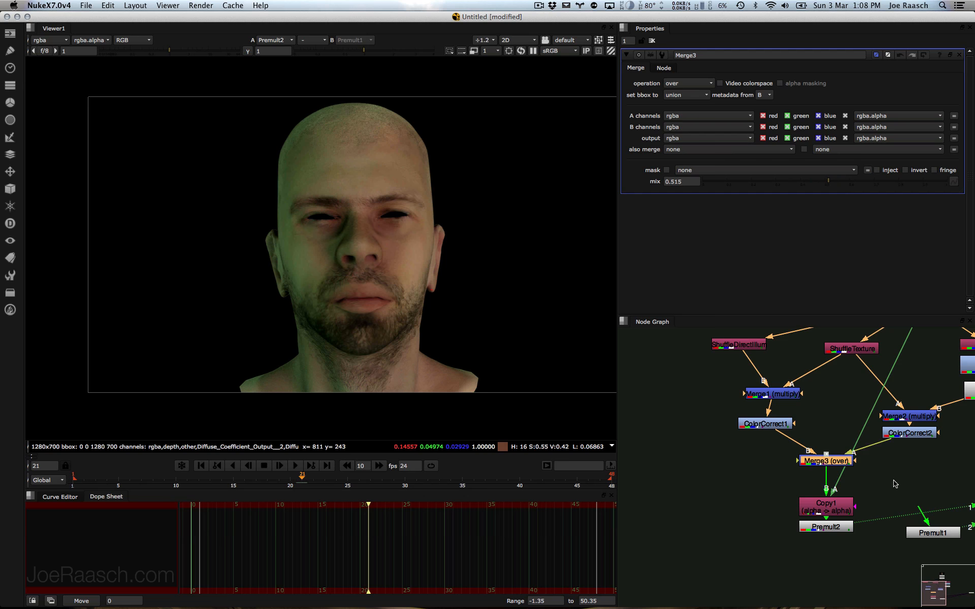
Step: Examine the Gamma1 occlusion pass while scrubbing to frame 11, and compare it with the Premult2 output
middle_click_drag(900, 474, 699, 512)
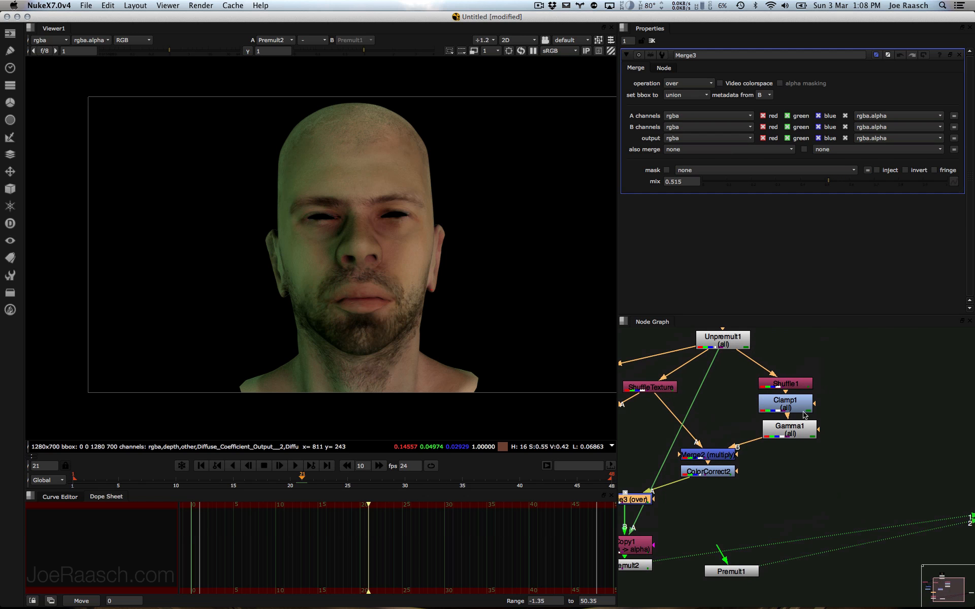
left_click_drag(790, 439, 791, 437)
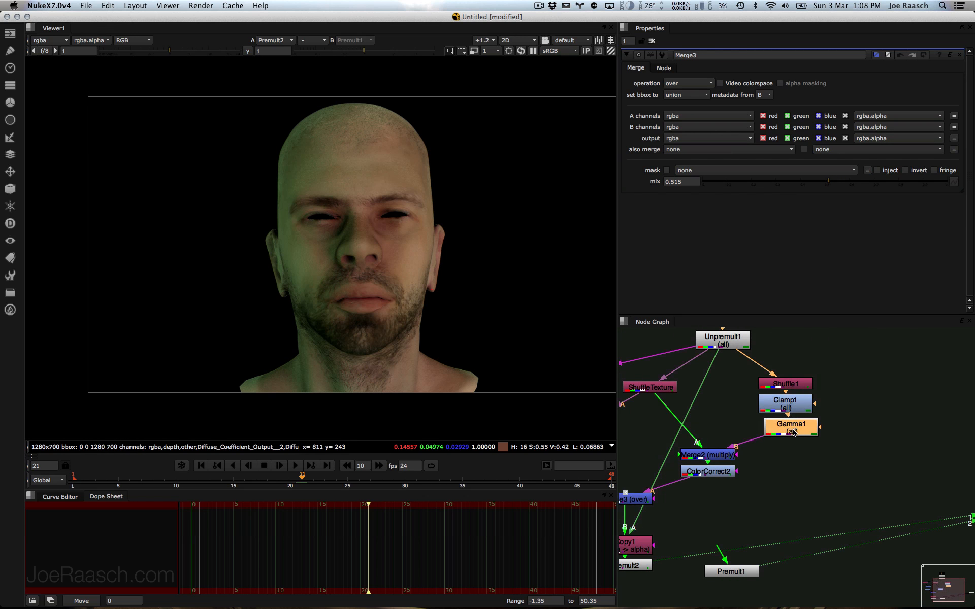
key("1")
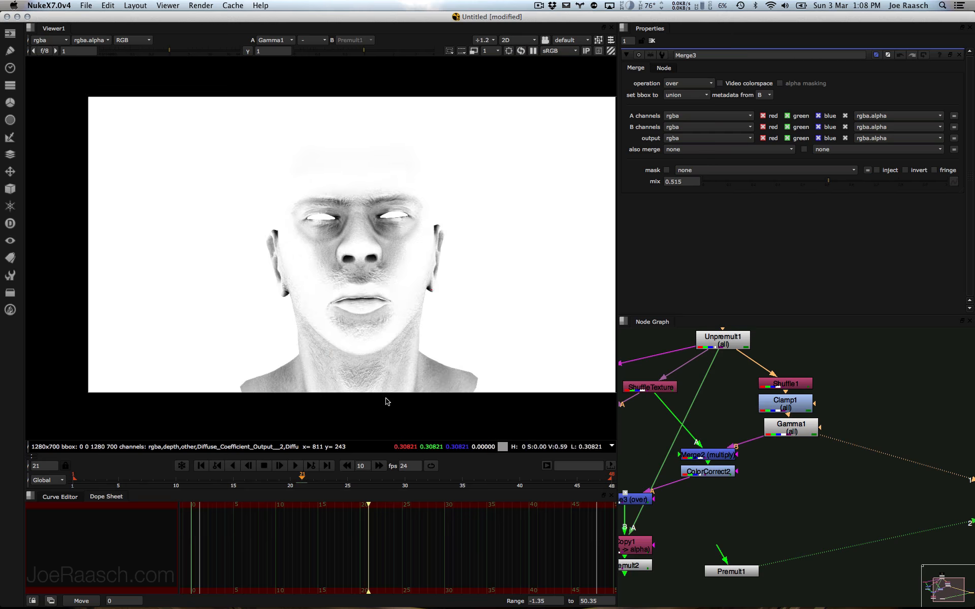
left_click_drag(280, 481, 189, 470)
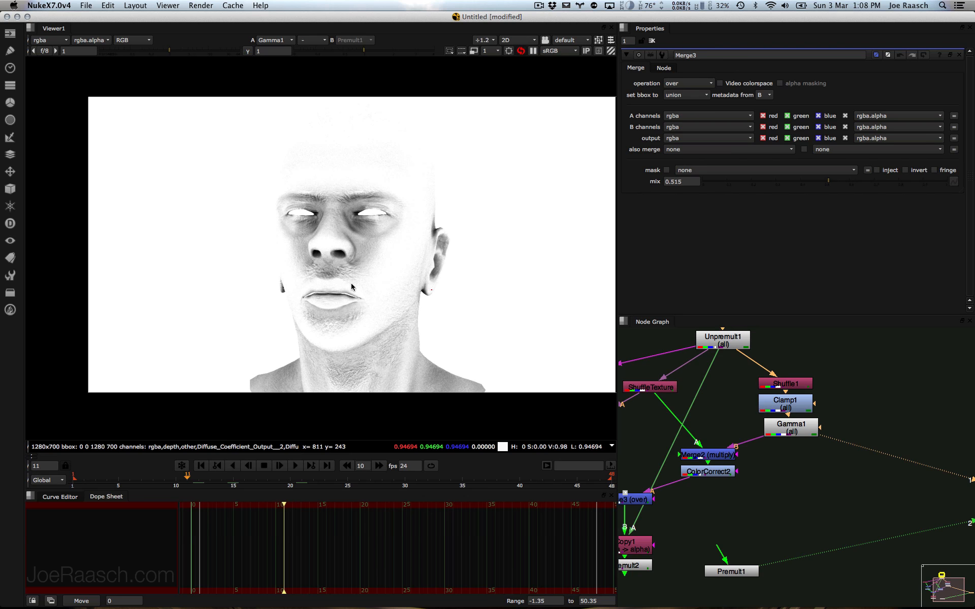
middle_click_drag(662, 540, 842, 444)
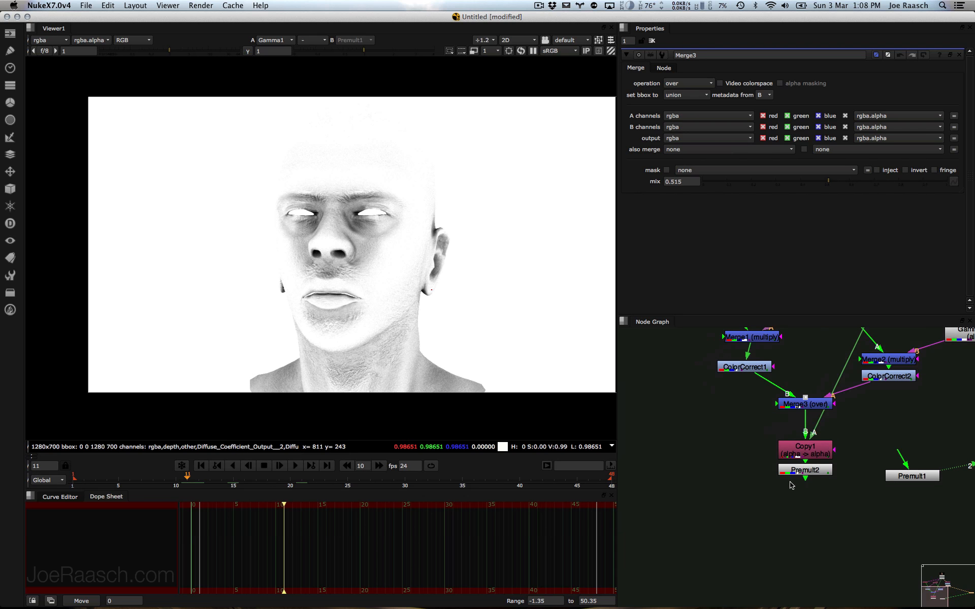
left_click(816, 471)
key("1")
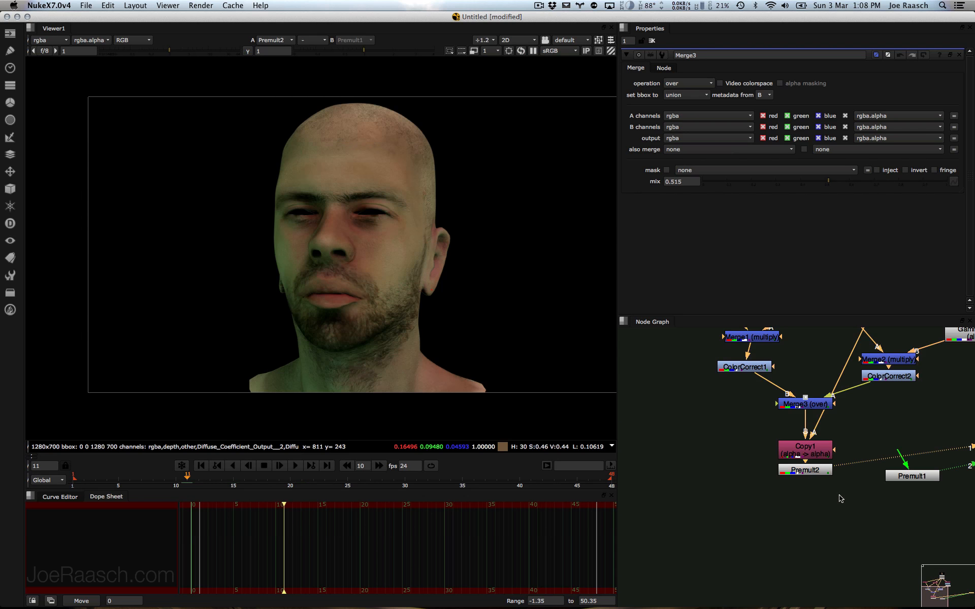
Step: Move Copy1 and Premult2 down to leave room below Merge3
left_click_drag(815, 470, 812, 513)
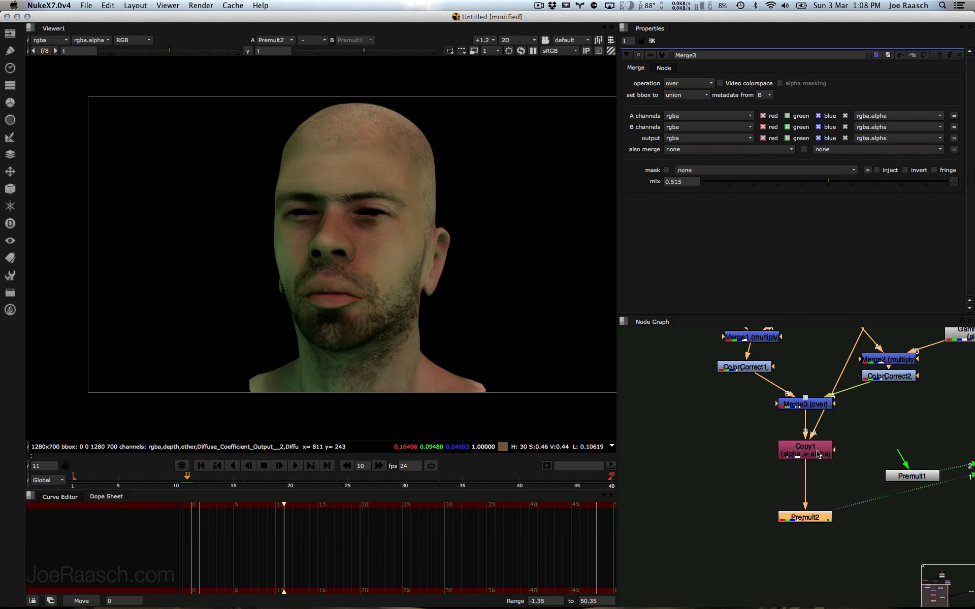
left_click_drag(817, 451, 815, 498)
left_click_drag(746, 469, 853, 524)
left_click_drag(804, 504, 803, 534)
Step: Add a Shuffle node beside Shuffle1, connect its input to Unpremult1, and view it
middle_click_drag(806, 340, 656, 447)
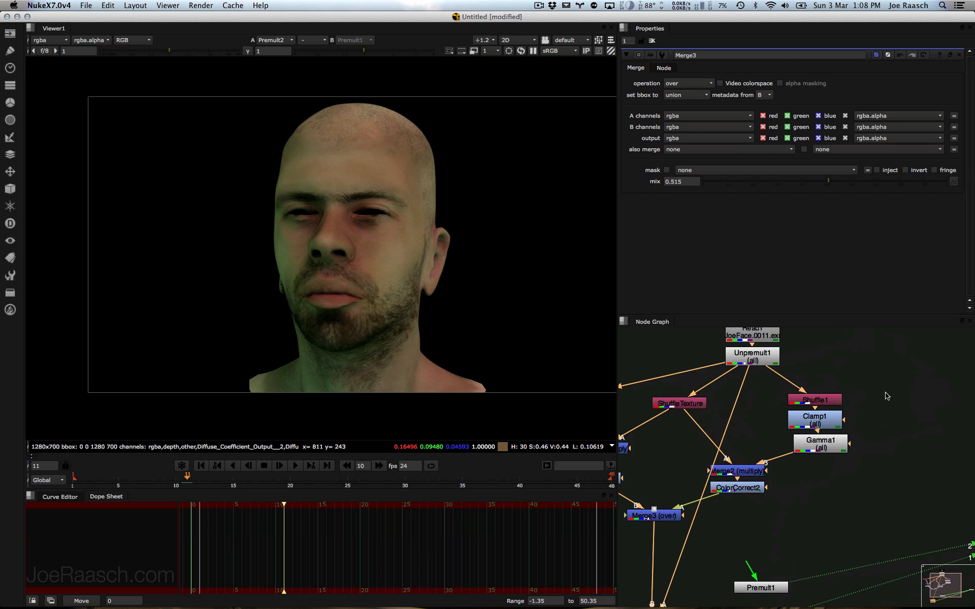
key("Tab")
type("shuf")
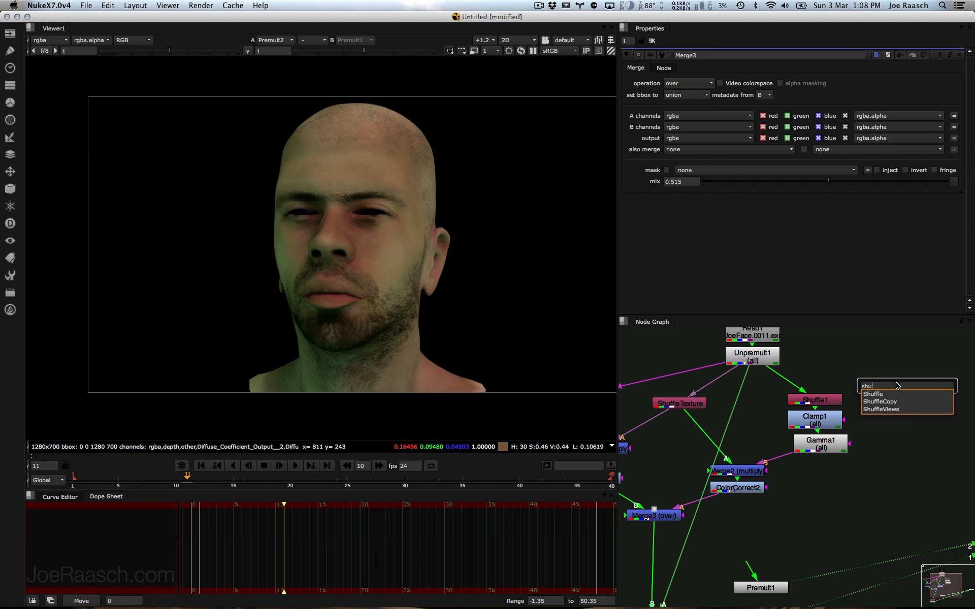
key("Return")
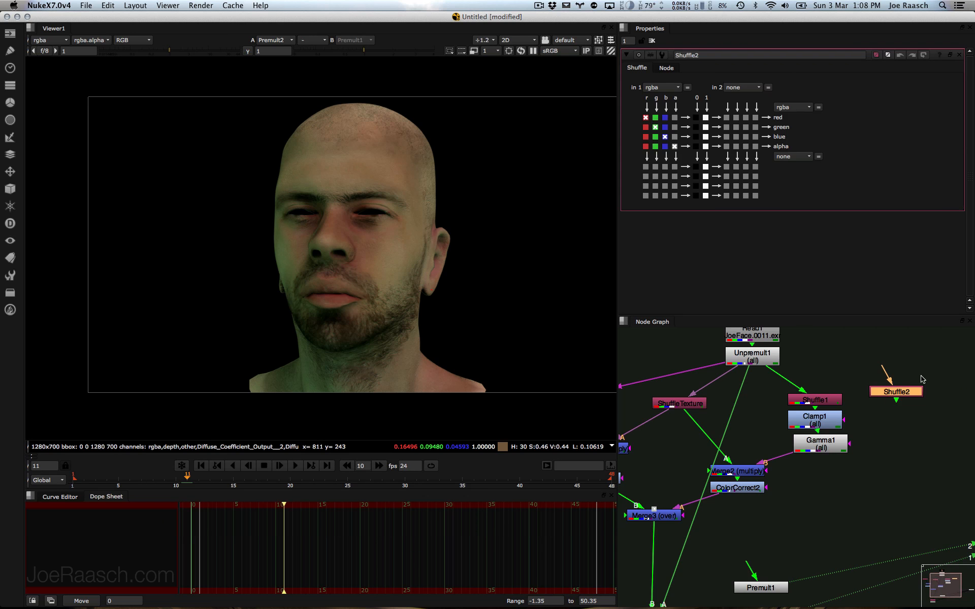
left_click_drag(886, 371, 752, 357)
key("1")
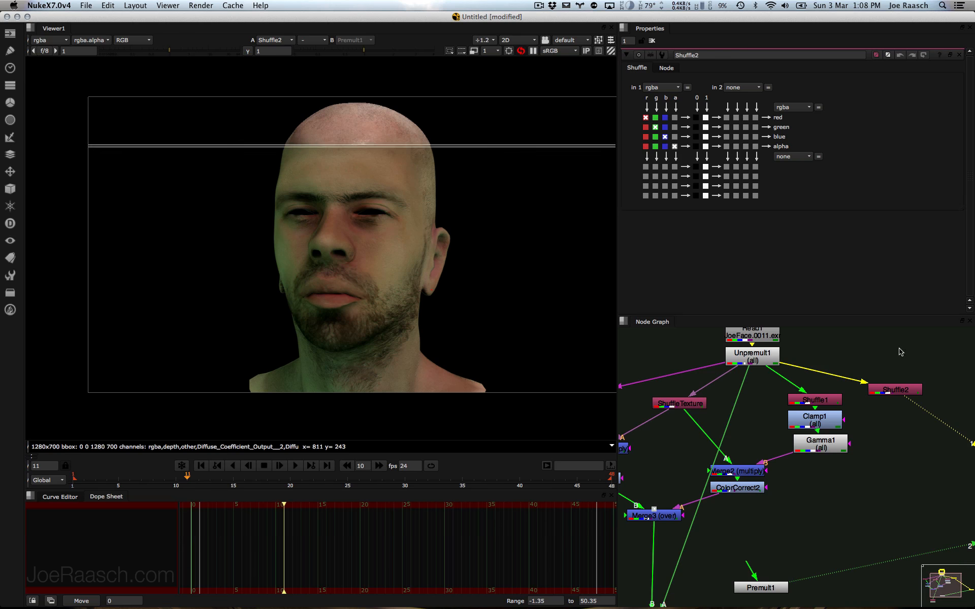
Step: Set the first input layer of Shuffle2 to Specular_Shading_Output and rename the node ShuffleSpec
left_click(661, 87)
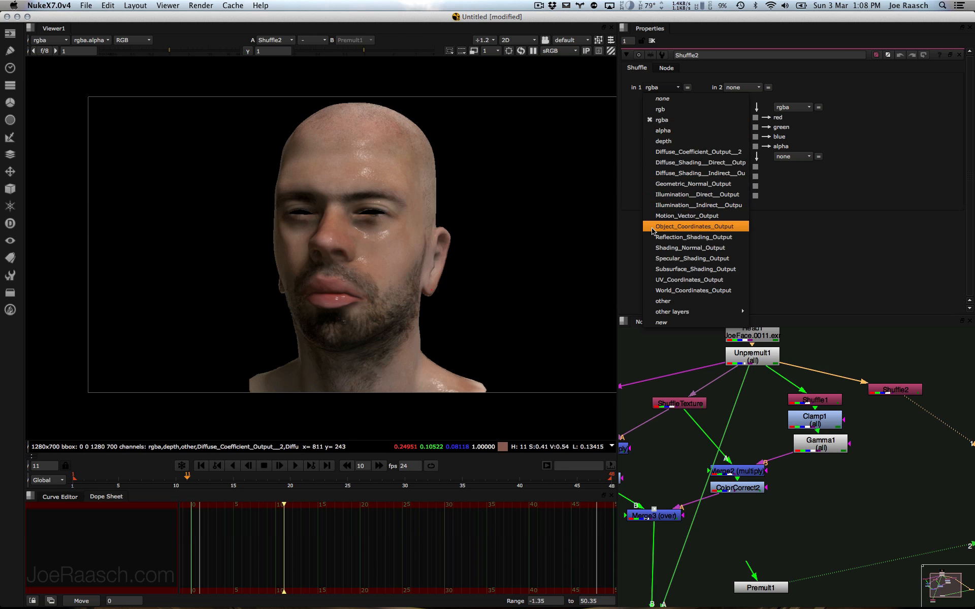
left_click(656, 259)
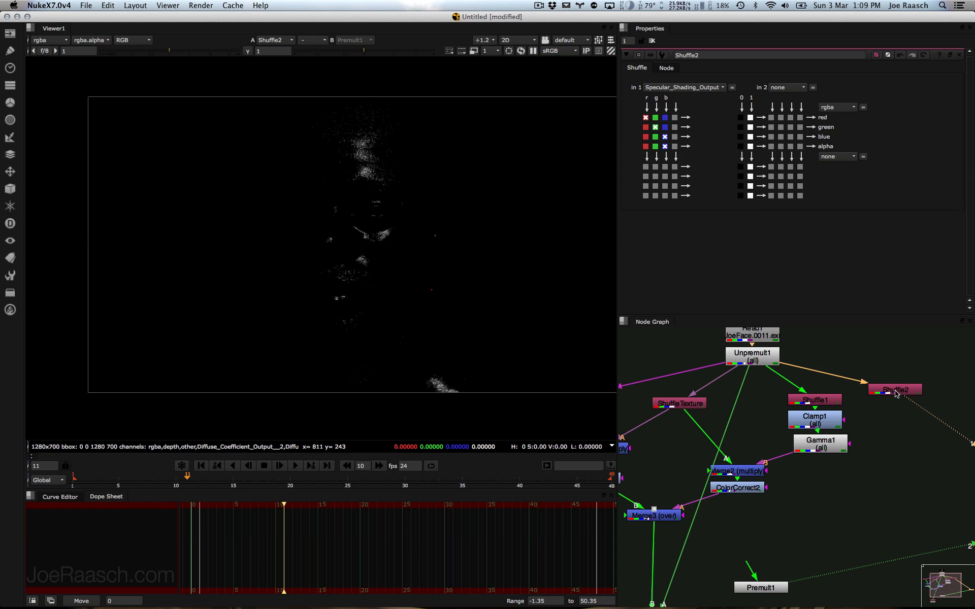
left_click_drag(896, 391, 896, 398)
left_click(753, 54)
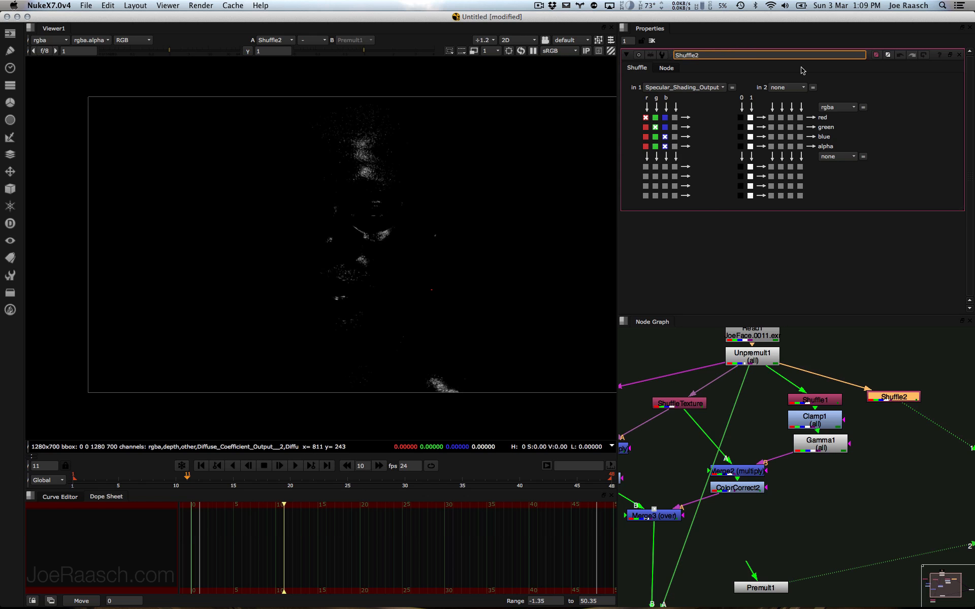
type("Spec")
key("Return")
Step: Add another Shuffle node just above ShuffleSpec and connect its input to Unpremult1
left_click(906, 368)
key("Tab")
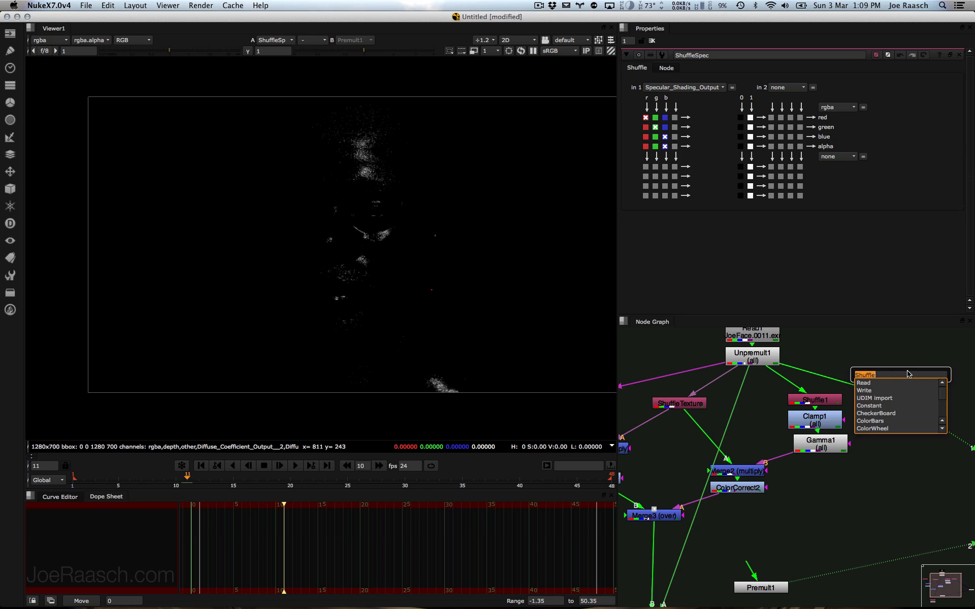
key("Return")
left_click_drag(883, 342, 688, 343)
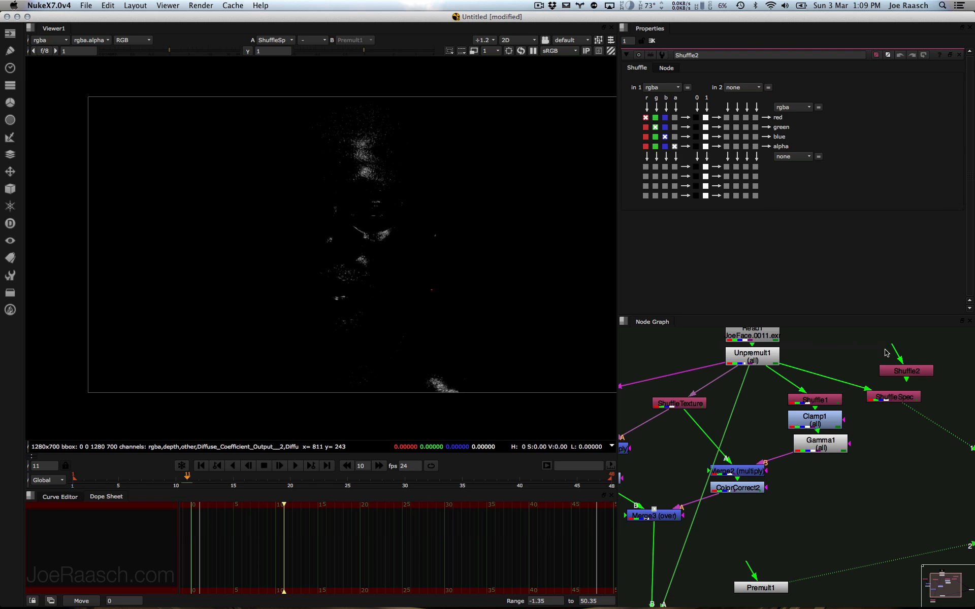
mouse_move(896, 349)
left_mouse_down()
mouse_move(756, 342)
mouse_move(746, 352)
left_mouse_up()
left_click_drag(880, 374, 884, 371)
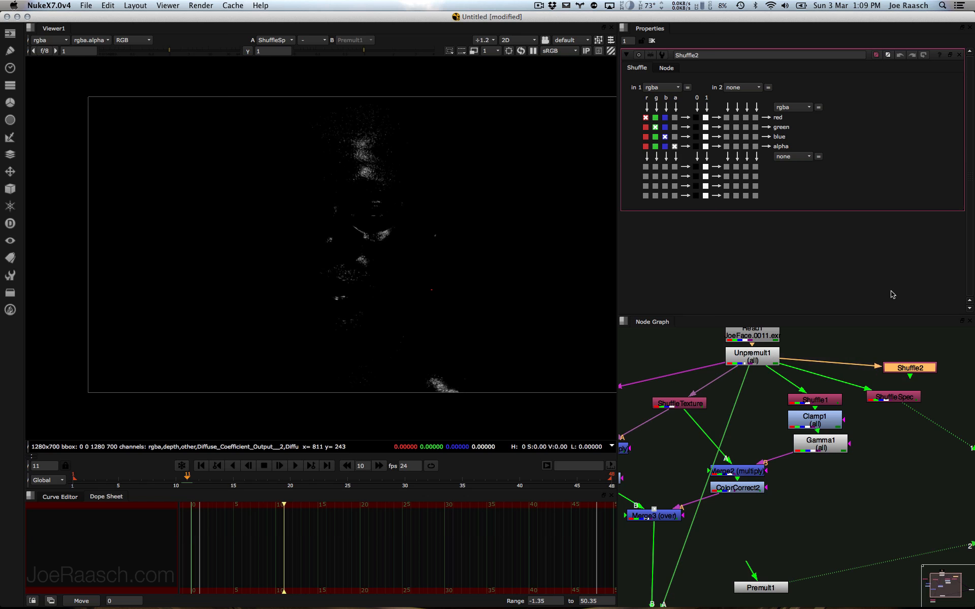
Step: Set the new Shuffle's first input layer to Reflection_Shading_Output, rename the node ShuffleReflections, and view it
left_click(661, 88)
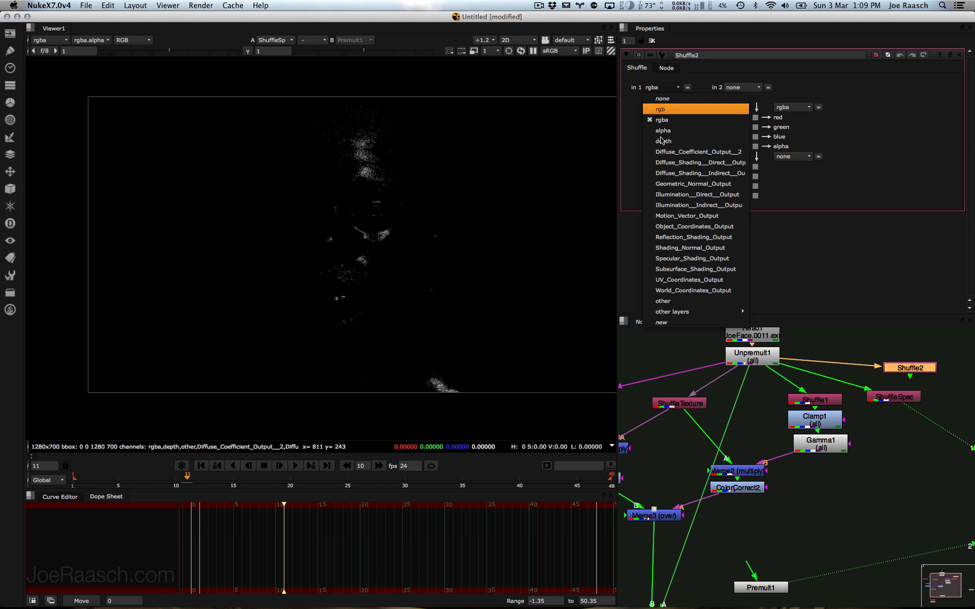
left_click(683, 238)
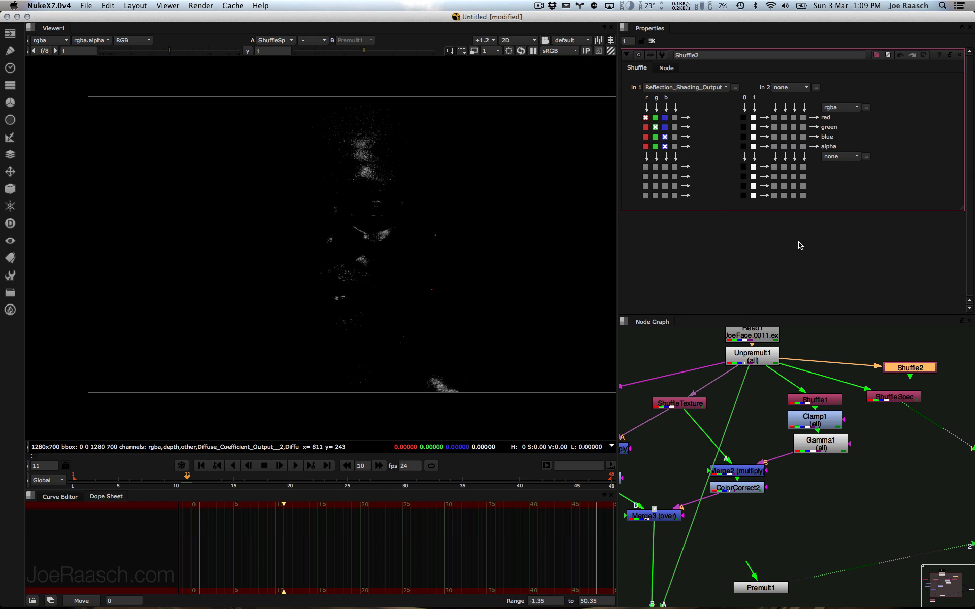
left_click(698, 55)
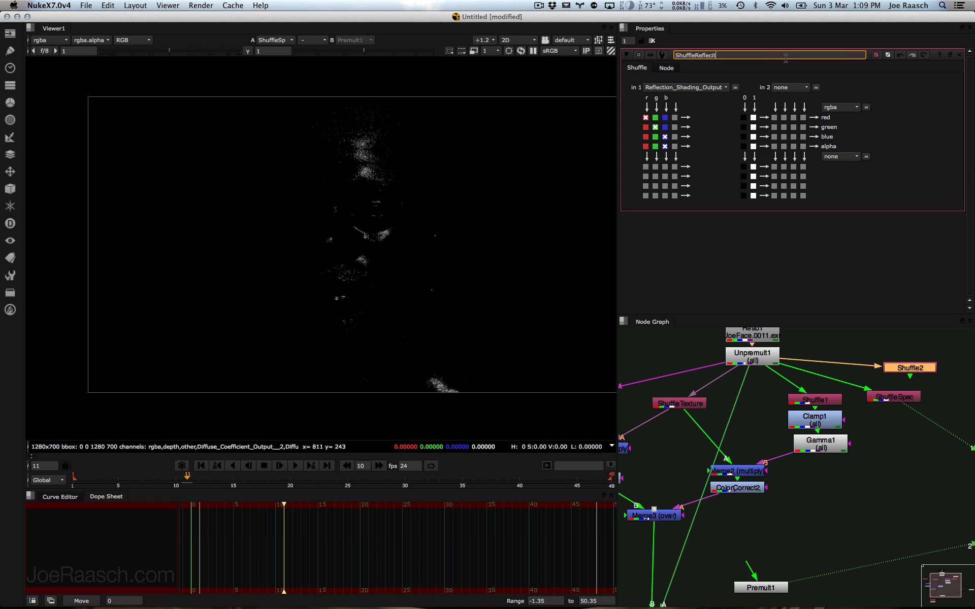
type("Reflections")
key("Return")
left_click_drag(926, 370, 919, 369)
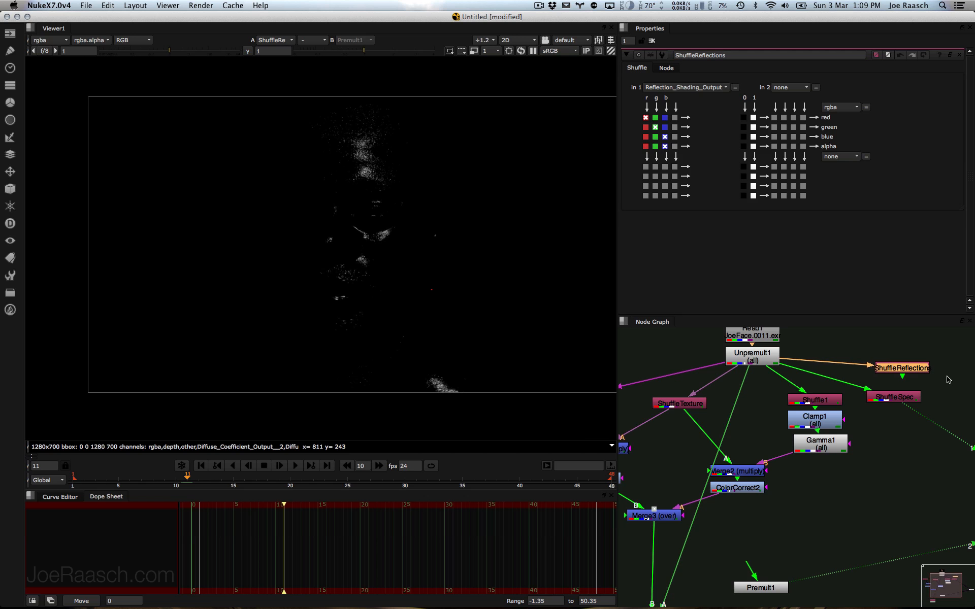
key("1")
Step: Add a third Shuffle node below ShuffleSpec, fed by Unpremult1 and viewed, with its first input layer set to Subsurface_Shading_Output
left_click(949, 379)
key("Tab")
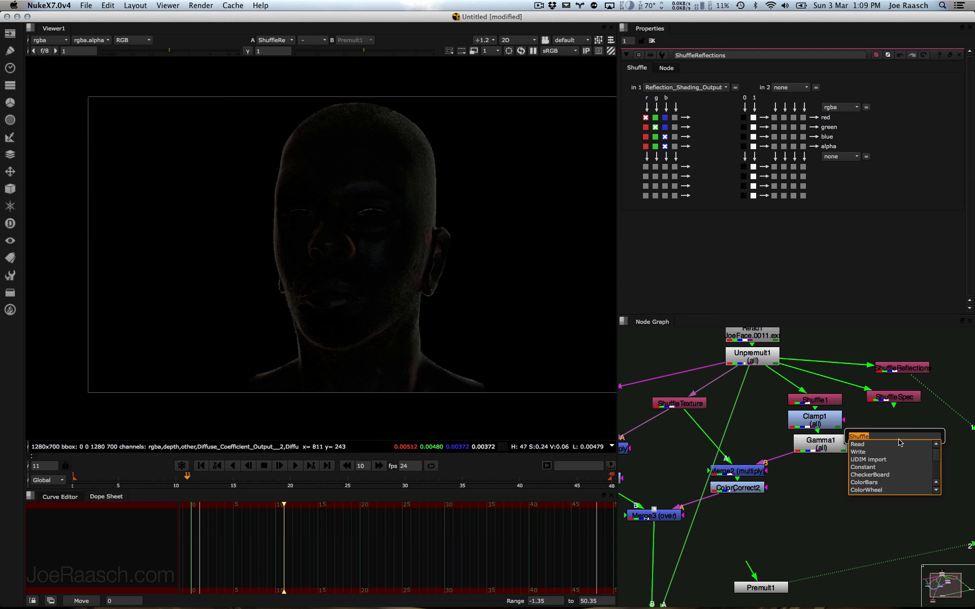
type("shuffle")
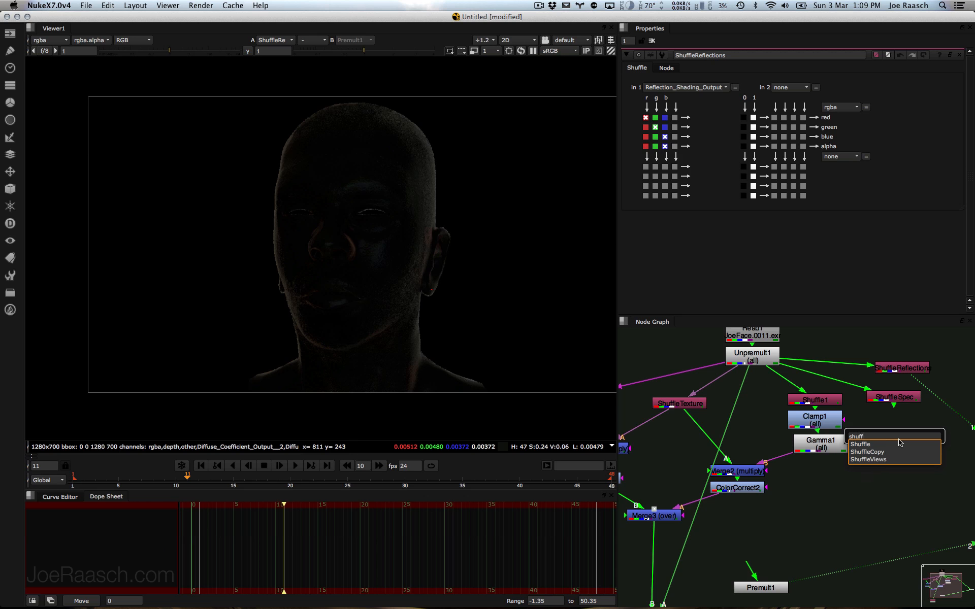
key("Return")
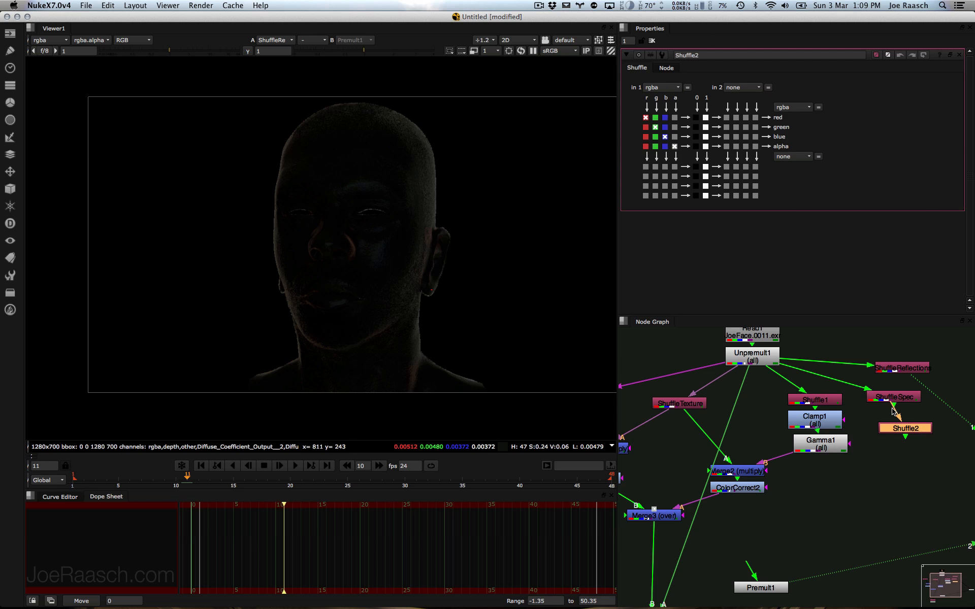
left_click_drag(892, 408, 832, 402)
left_click_drag(900, 426, 765, 362)
left_click_drag(869, 441, 906, 436)
key("1")
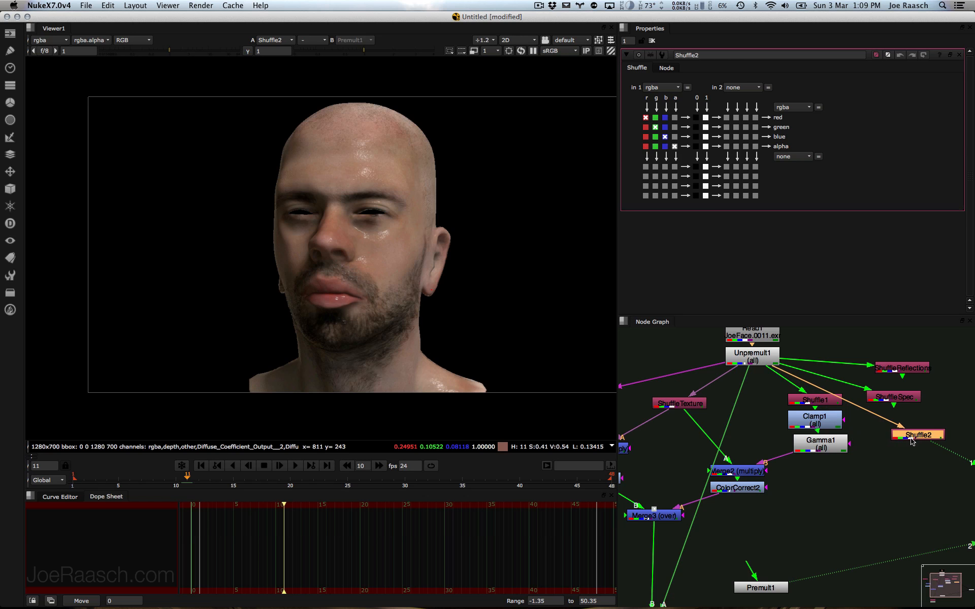
left_click(662, 88)
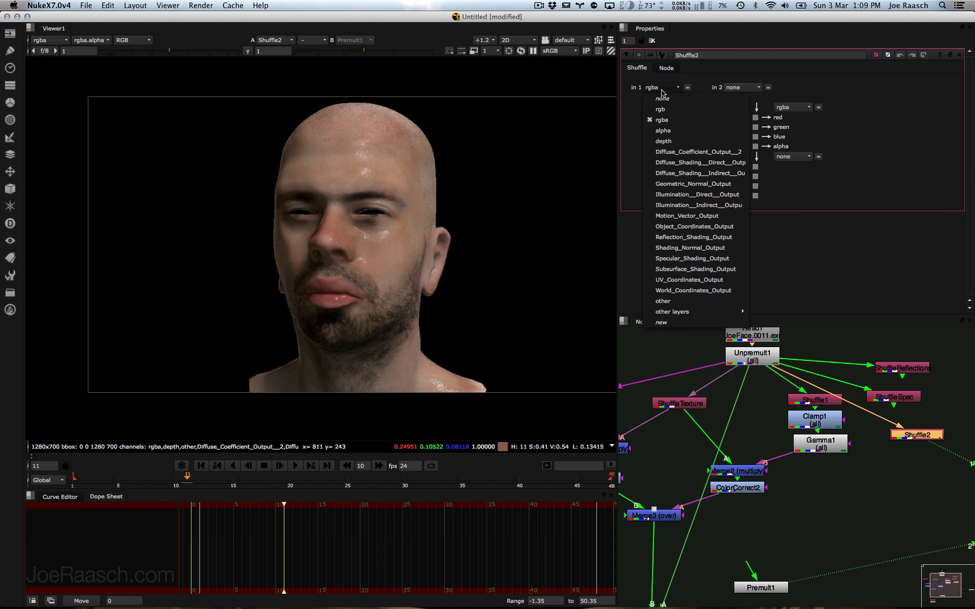
left_click(688, 269)
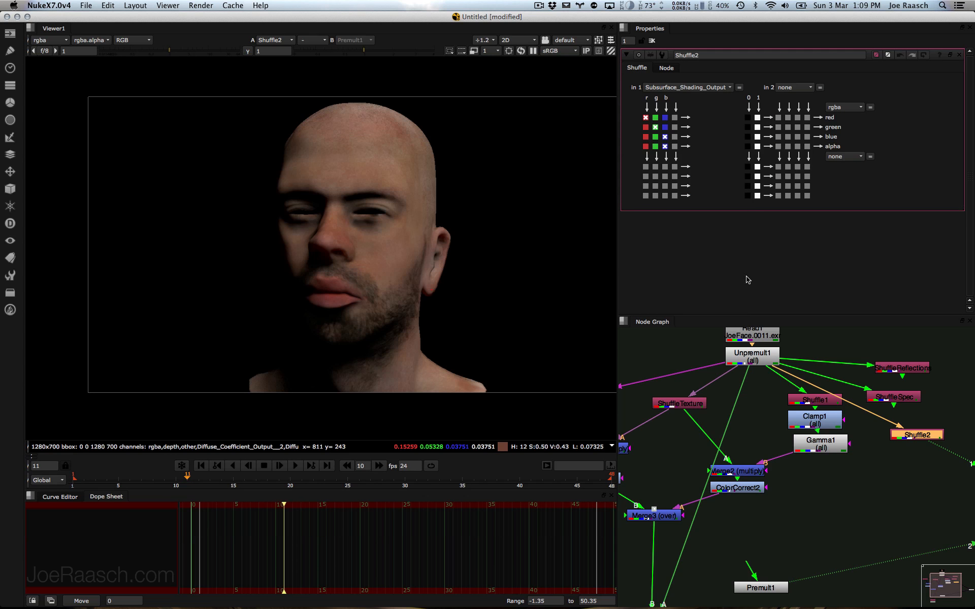
Step: Move ShuffleReflections, ShuffleSpec and Shuffle2 together to the far side of the Merge1 branch, beside ColorCorrect1
middle_click_drag(885, 456, 855, 468)
left_click_drag(850, 478, 736, 457)
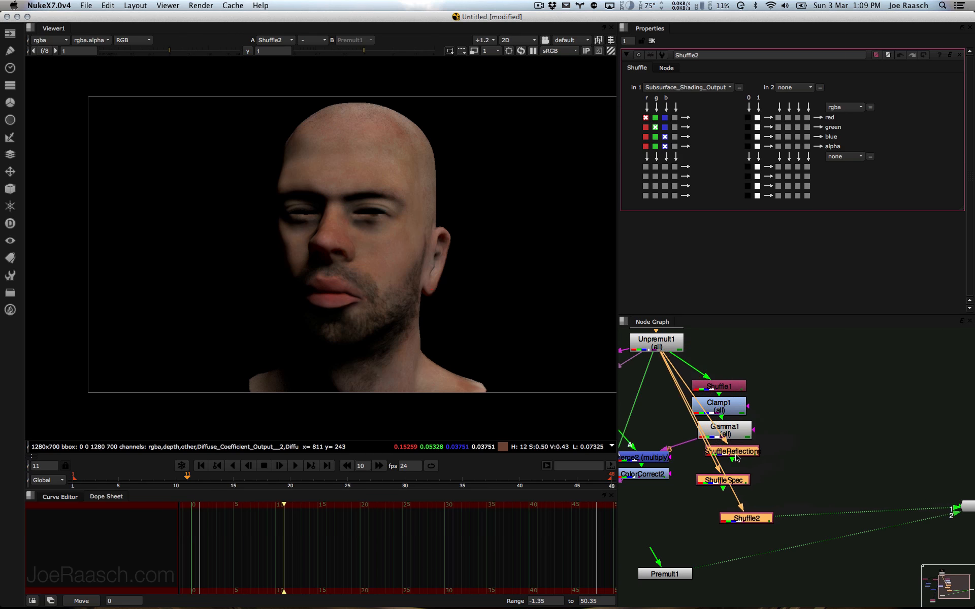
middle_click_drag(737, 458, 899, 432)
left_click_drag(899, 432, 646, 458)
middle_click_drag(646, 458, 785, 458)
left_click_drag(785, 457, 676, 445)
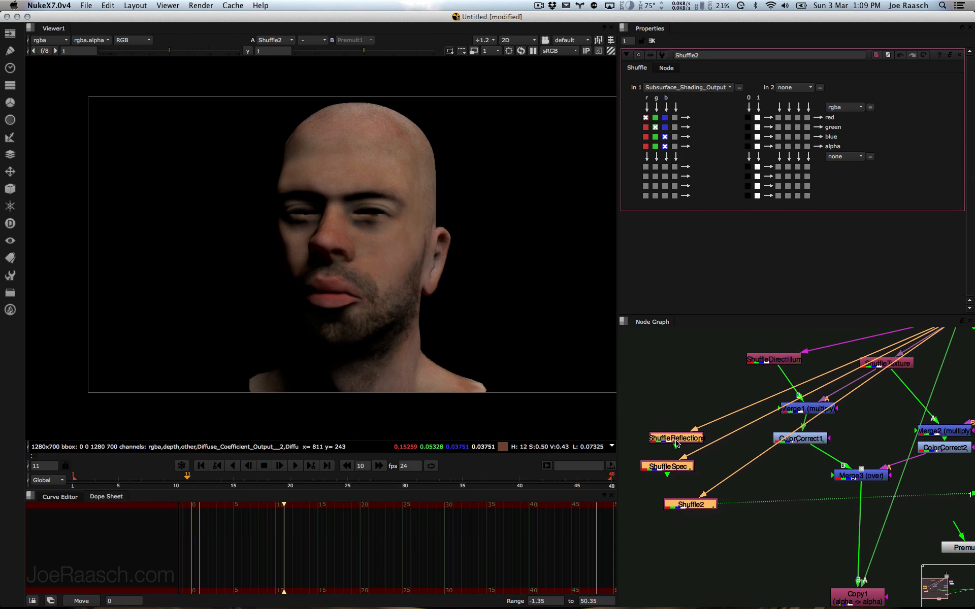
Step: Insert three Merge nodes in series between Merge3 and Copy1, with A inputs from ShuffleReflections, ShuffleSpec and Shuffle2 respectively
middle_click_drag(788, 512, 726, 464)
left_click(779, 482)
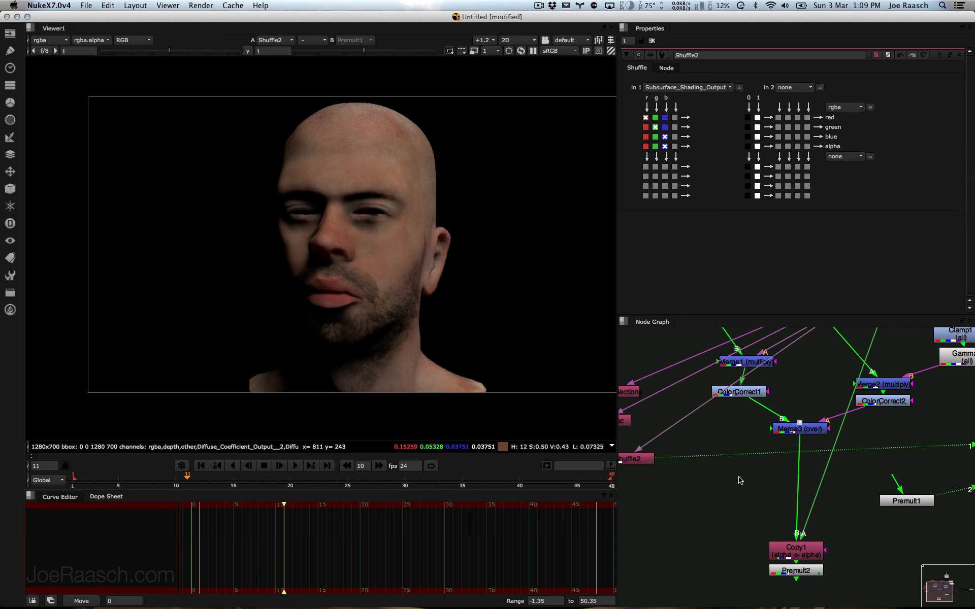
key("m")
left_click_drag(740, 479, 643, 392)
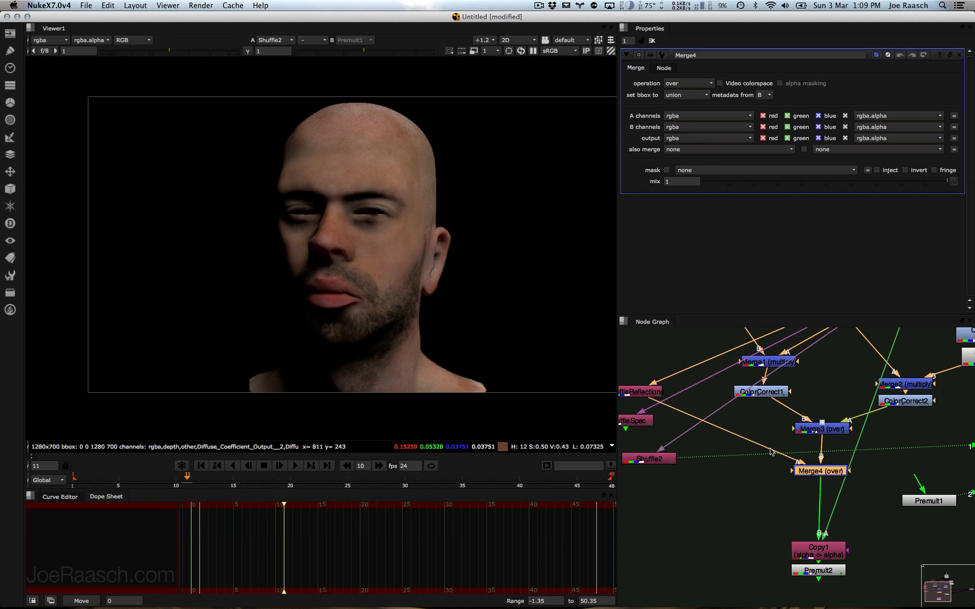
left_click(783, 501)
key("m")
left_click_drag(781, 500, 643, 421)
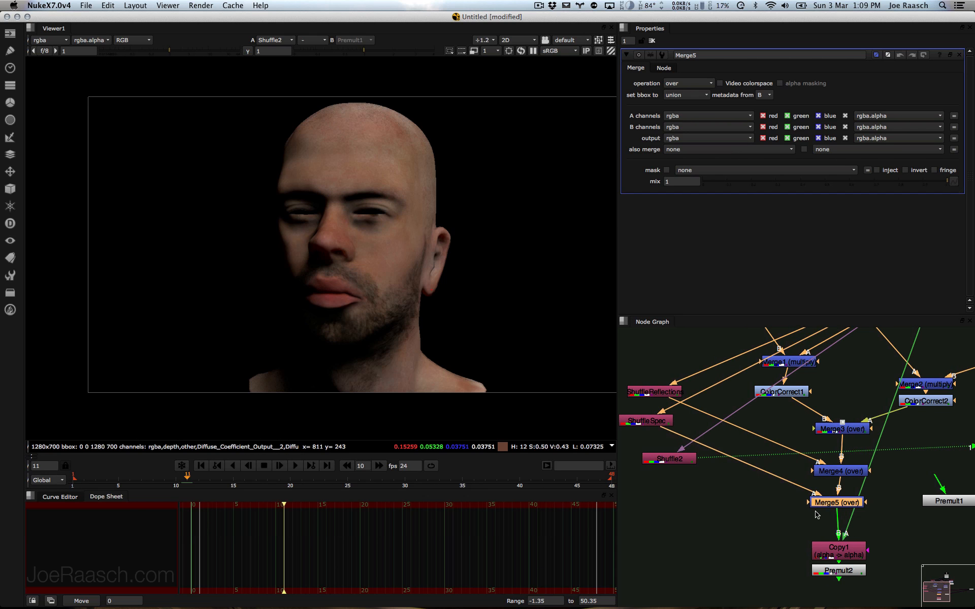
mouse_move(829, 504)
left_mouse_down()
mouse_move(837, 493)
mouse_move(831, 518)
mouse_move(841, 517)
mouse_move(759, 506)
mouse_move(674, 464)
mouse_move(821, 518)
left_mouse_up()
key("m")
Step: Set the operation of Merge4, Merge5 and Merge6 to plus
left_click(833, 467)
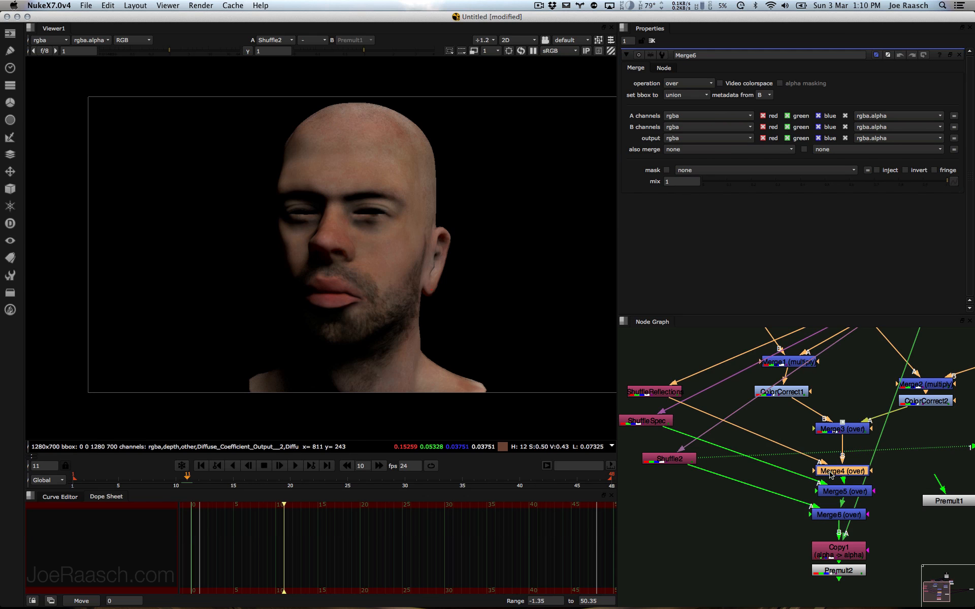
left_click(686, 84)
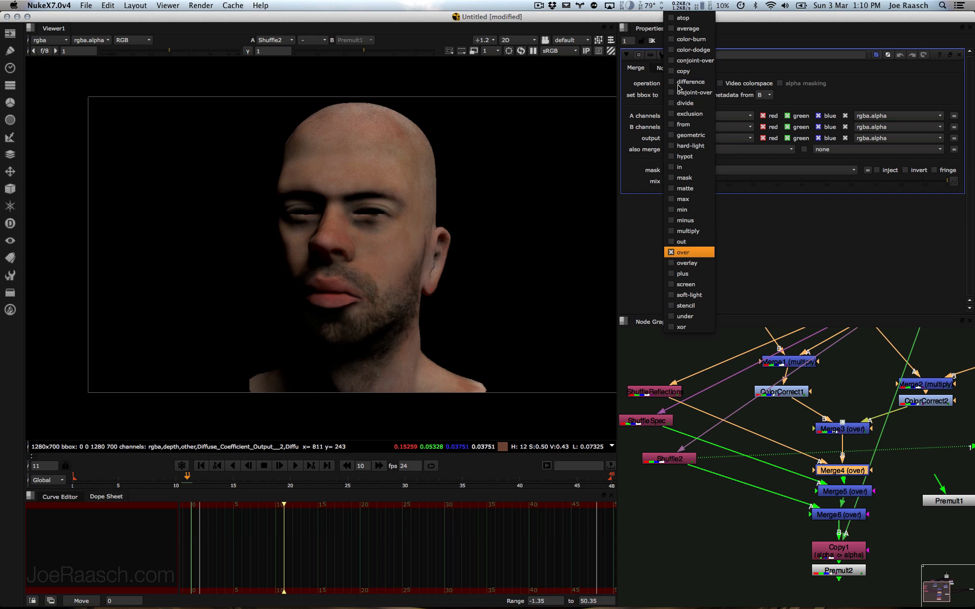
left_click(682, 274)
double_click(836, 493)
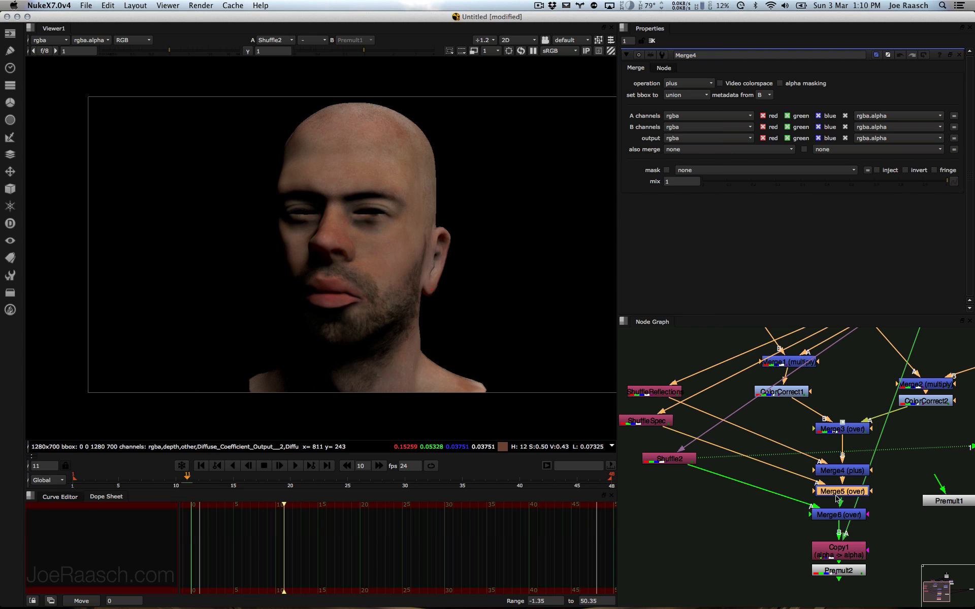
left_click(683, 84)
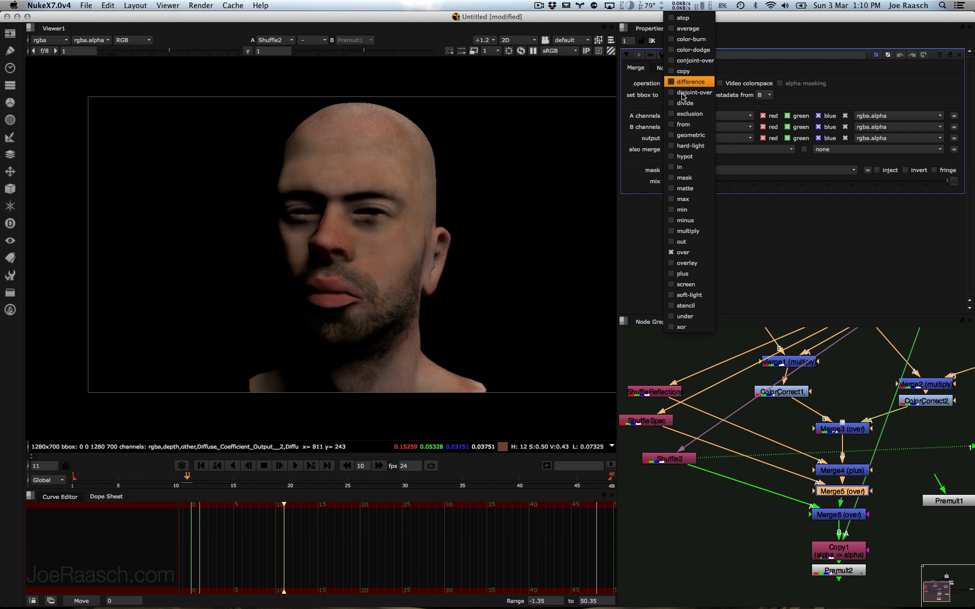
left_click(693, 274)
double_click(829, 516)
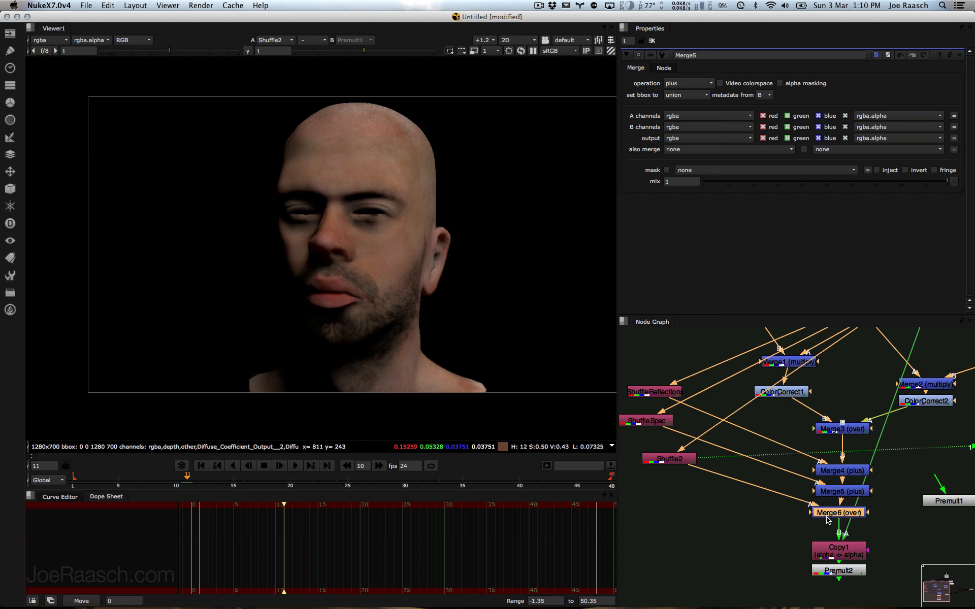
left_click(683, 85)
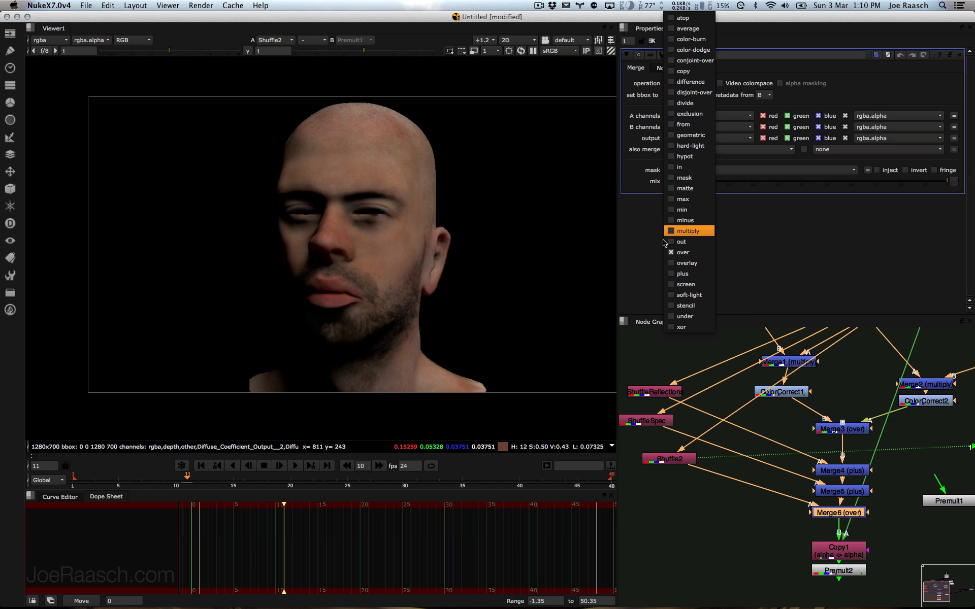
left_click(690, 276)
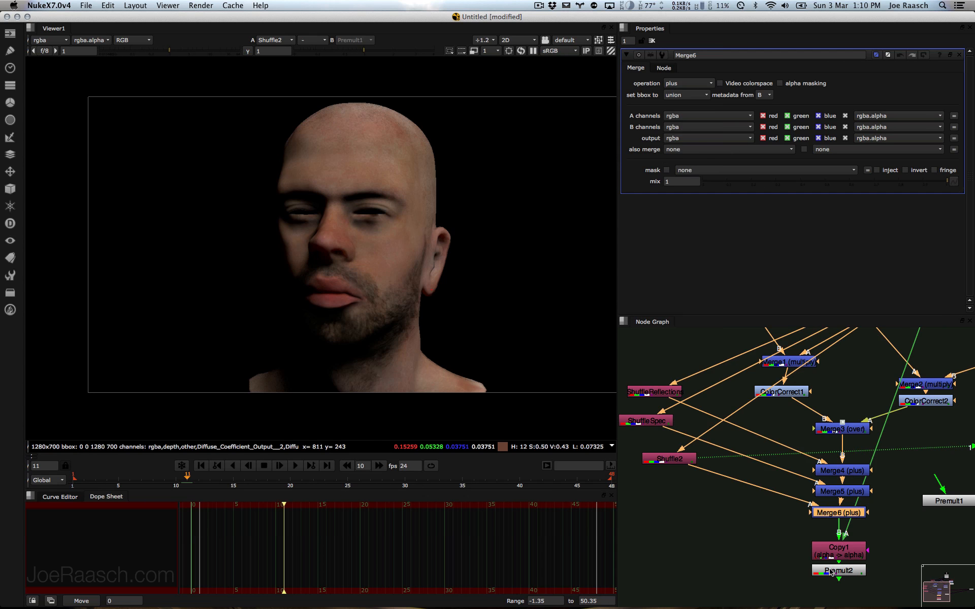
Step: View the Premult2 output and scrub forward to frame 34 to check the combined passes
left_click(833, 573)
key("1")
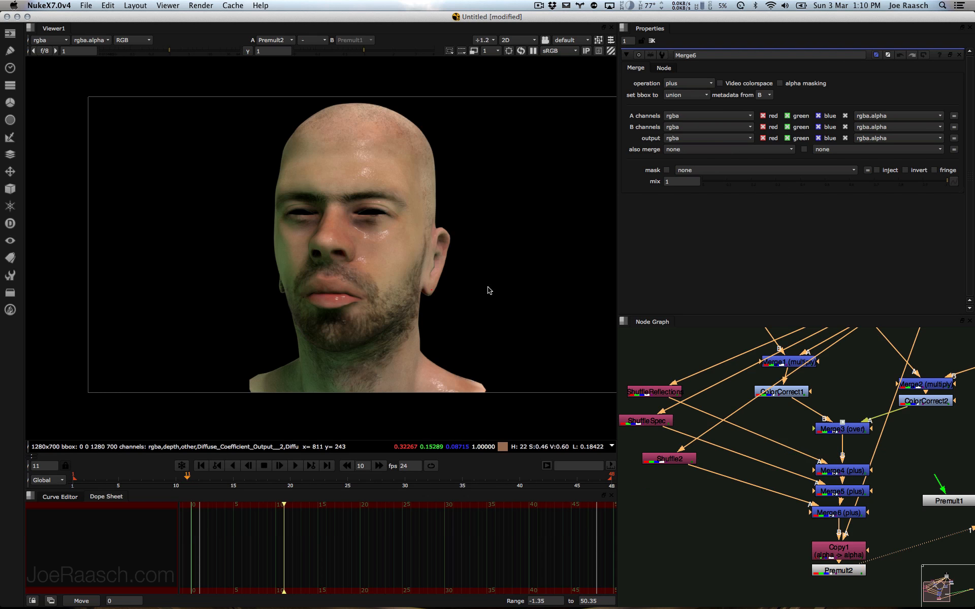
left_click(245, 479)
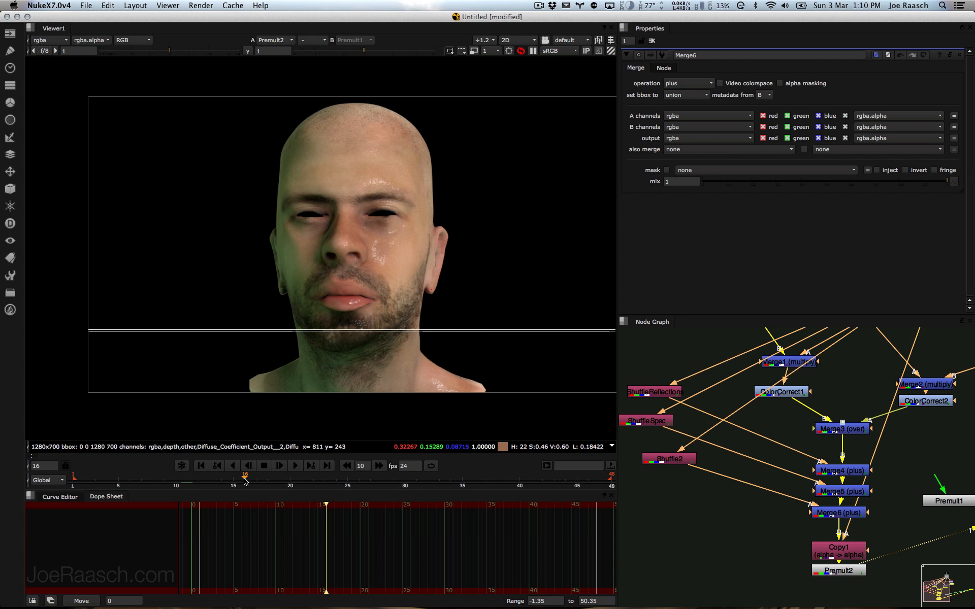
left_click(306, 482)
left_click(360, 485)
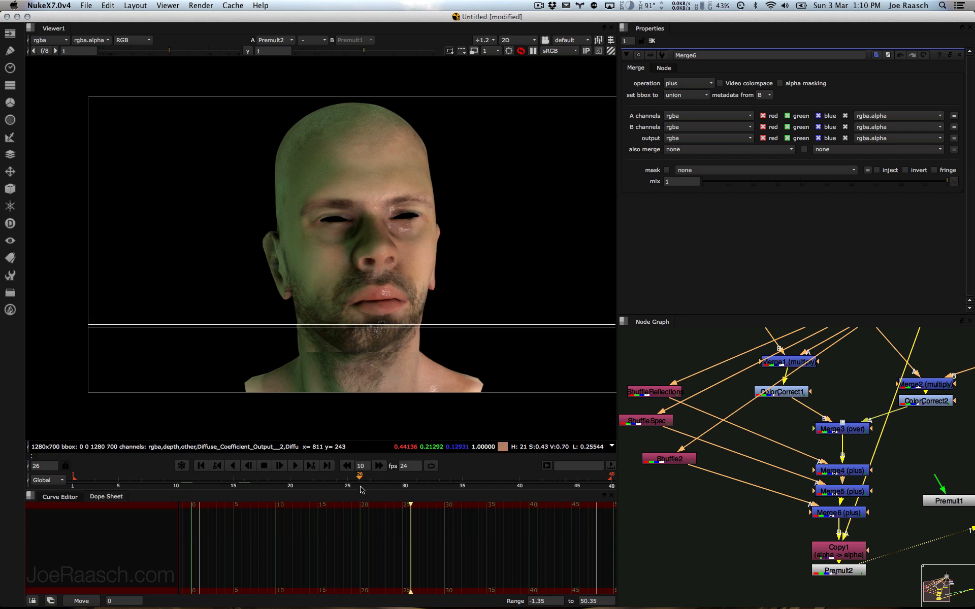
left_click(416, 487)
left_click(451, 486)
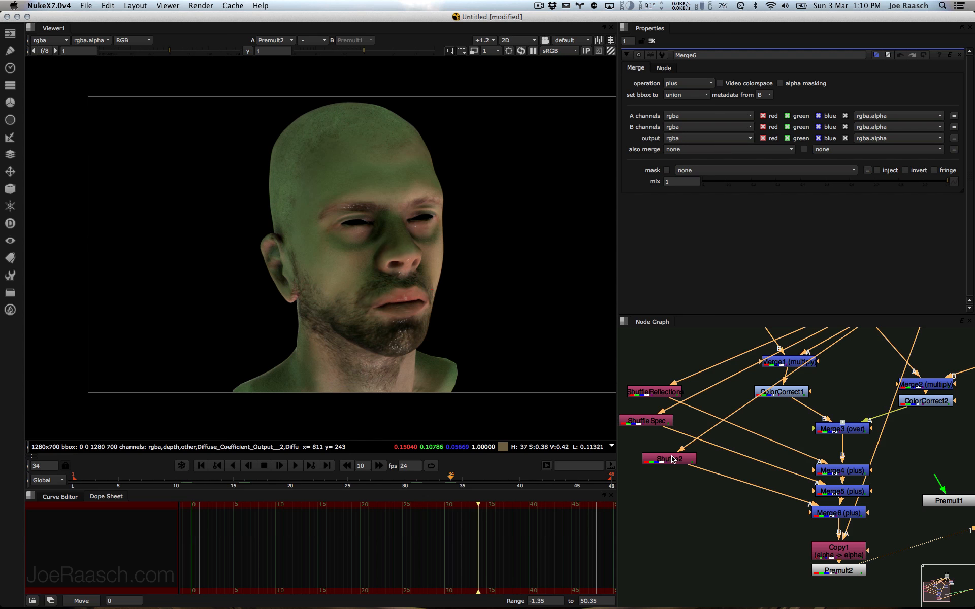
Step: Rename Shuffle2 as ShuffleSubsurface
left_click_drag(669, 462, 673, 460)
left_click(725, 55)
key("BackSpace")
type("Subsurface")
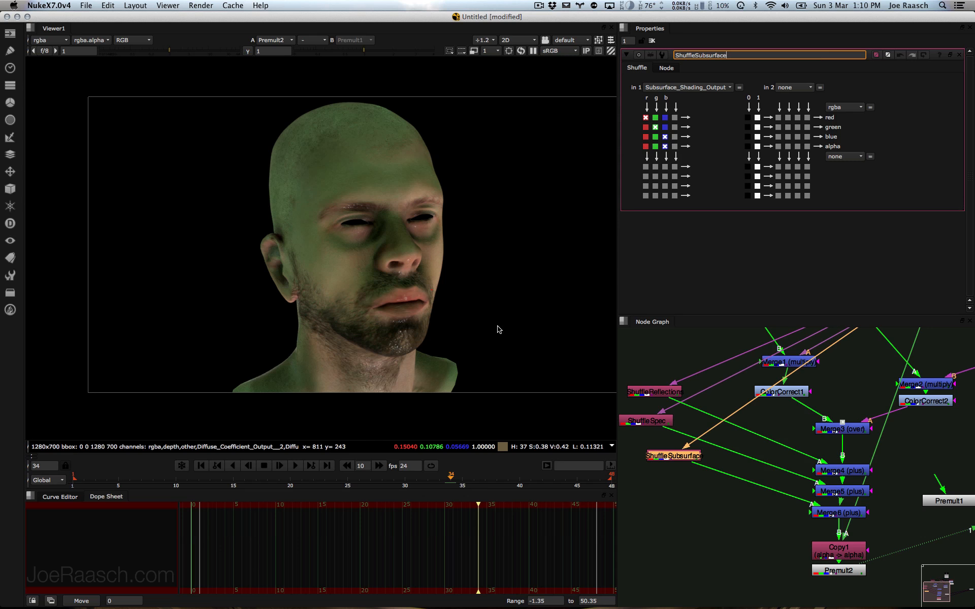
Step: Line up ShuffleReflections, ShuffleSpec and ShuffleSubsurface beside the Merge nodes they feed
scroll(712, 460, "down", 3)
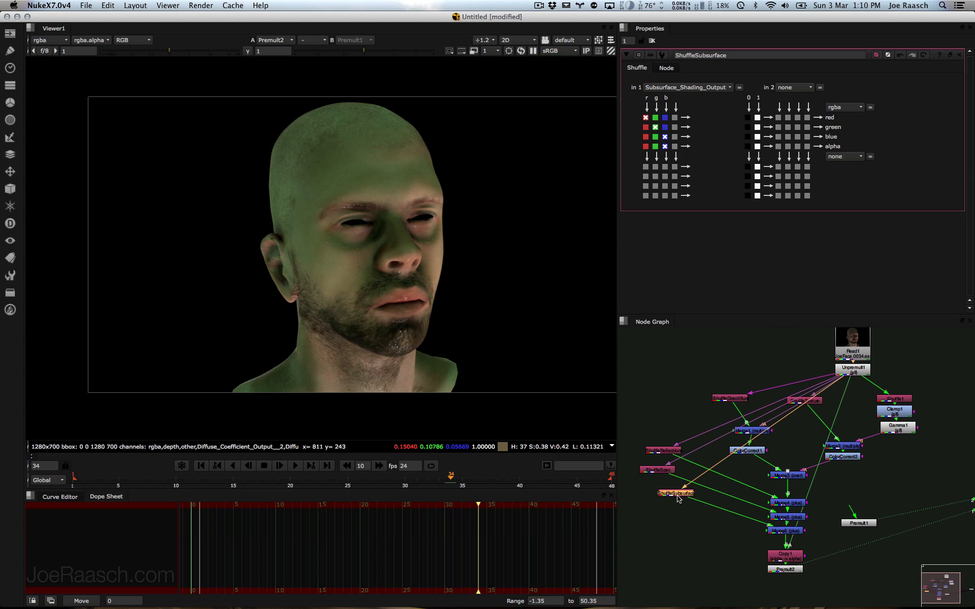
left_click_drag(677, 495, 695, 531)
left_click_drag(653, 472, 691, 522)
left_click_drag(667, 454, 698, 498)
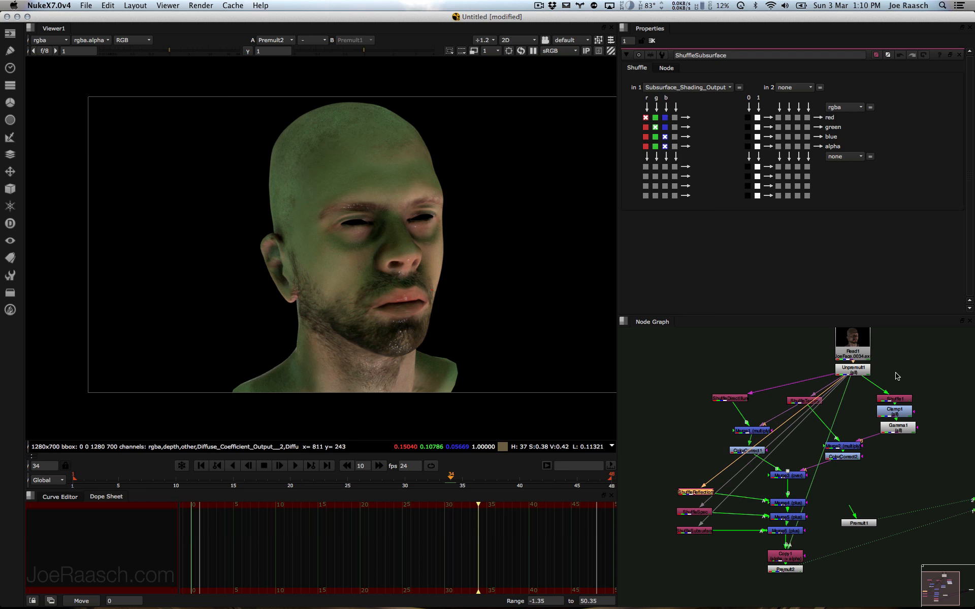
Step: Centre Read1 and Unpremult1 above the node tree and route the inputs of ShuffleReflections, ShuffleSpec and ShuffleSubsurface through a new Dot
left_click_drag(888, 386, 831, 320)
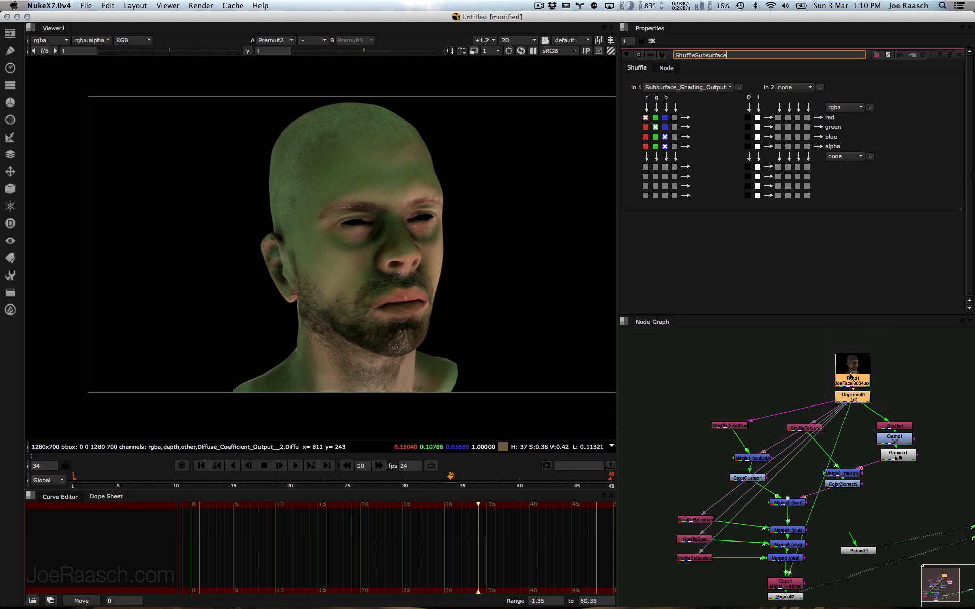
left_click_drag(853, 374, 775, 355)
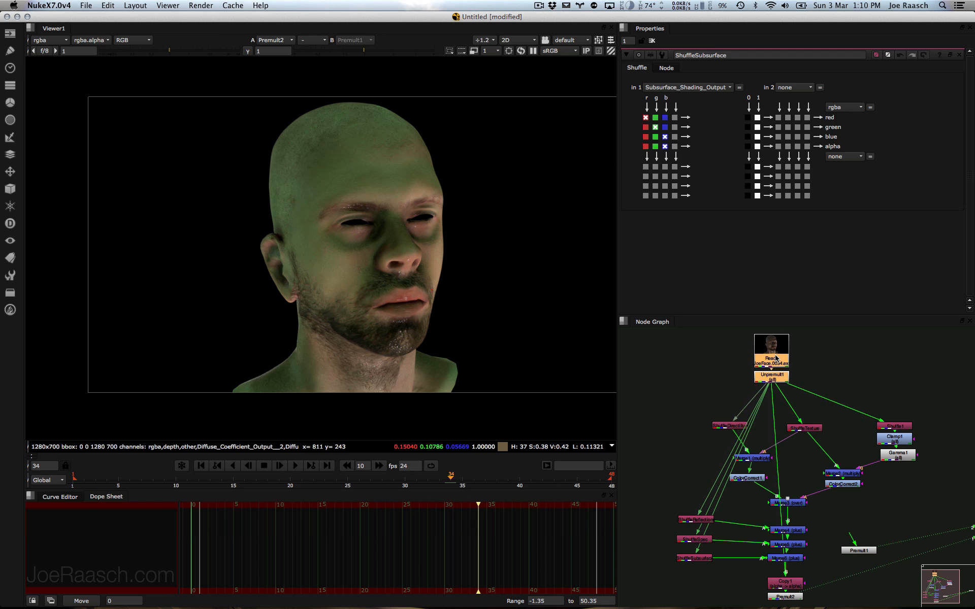
left_click(731, 452, "ctrl")
left_click_drag(731, 453, 689, 377)
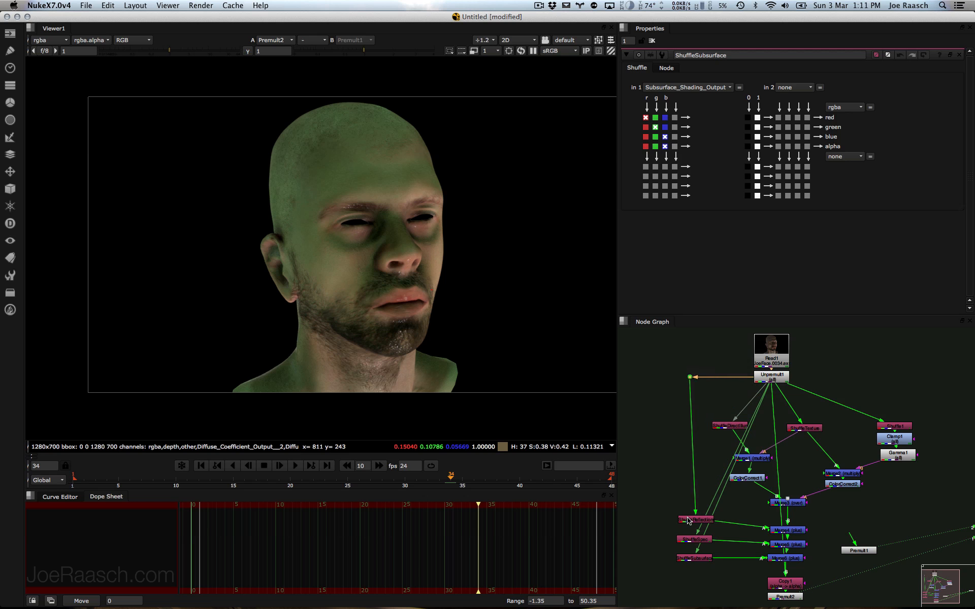
left_click_drag(689, 521, 681, 562)
left_click_drag(768, 388, 689, 377)
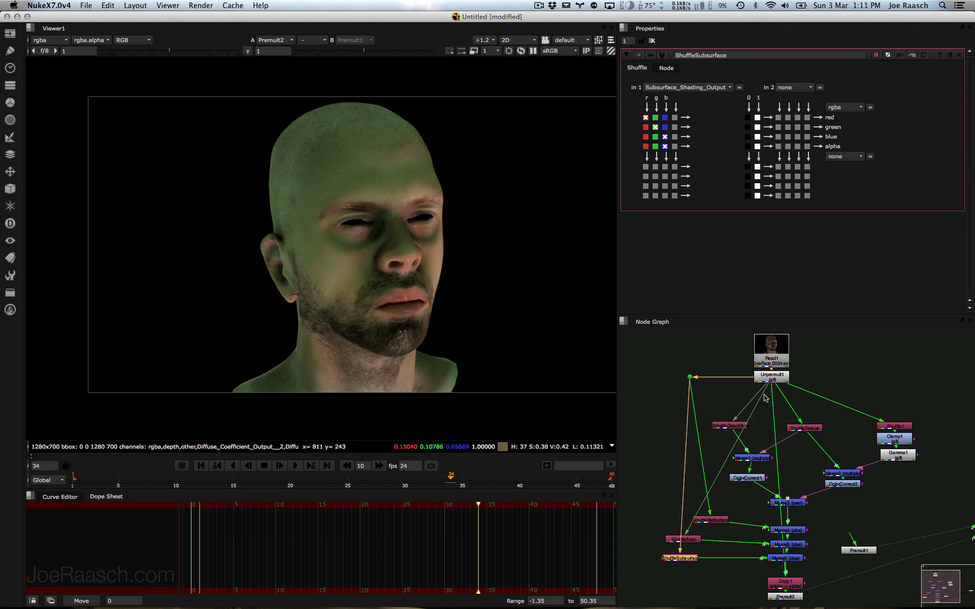
left_click_drag(765, 392, 690, 378)
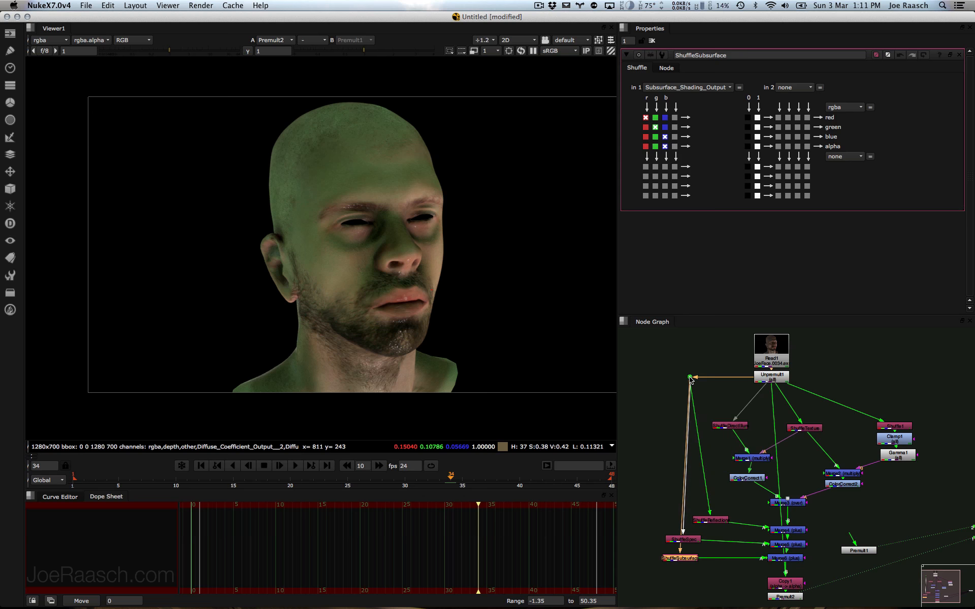
Step: Spread ShuffleSpec and ShuffleSubsurface apart beneath the Dot and bring the occlusion branch closer to the centre of the tree
left_click_drag(685, 541, 695, 566)
left_click_drag(951, 409, 784, 437)
middle_click_drag(808, 475, 846, 428)
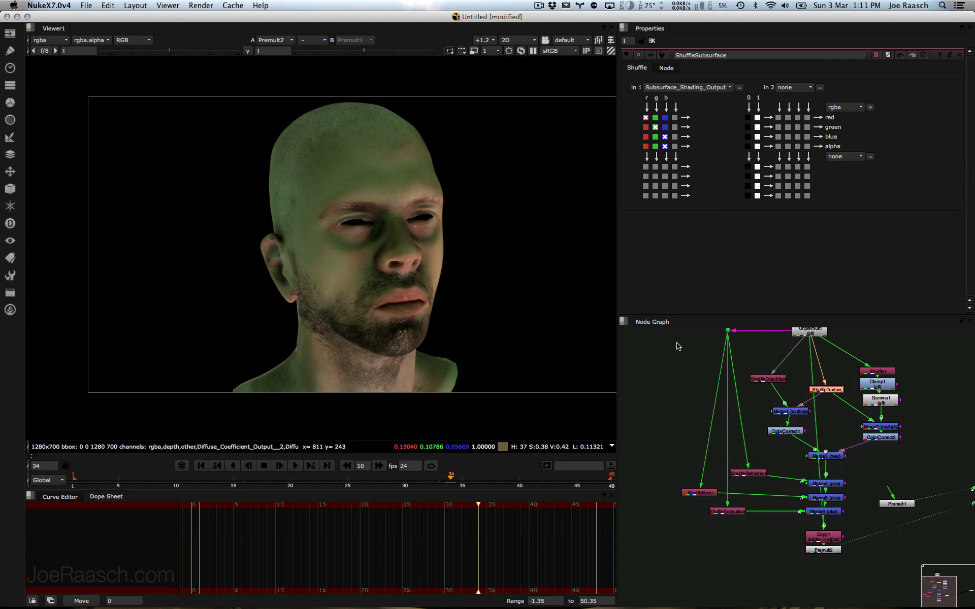
Step: Scrub the timeline back to frame 17 to check the rebuilt face from the front
left_click(296, 478)
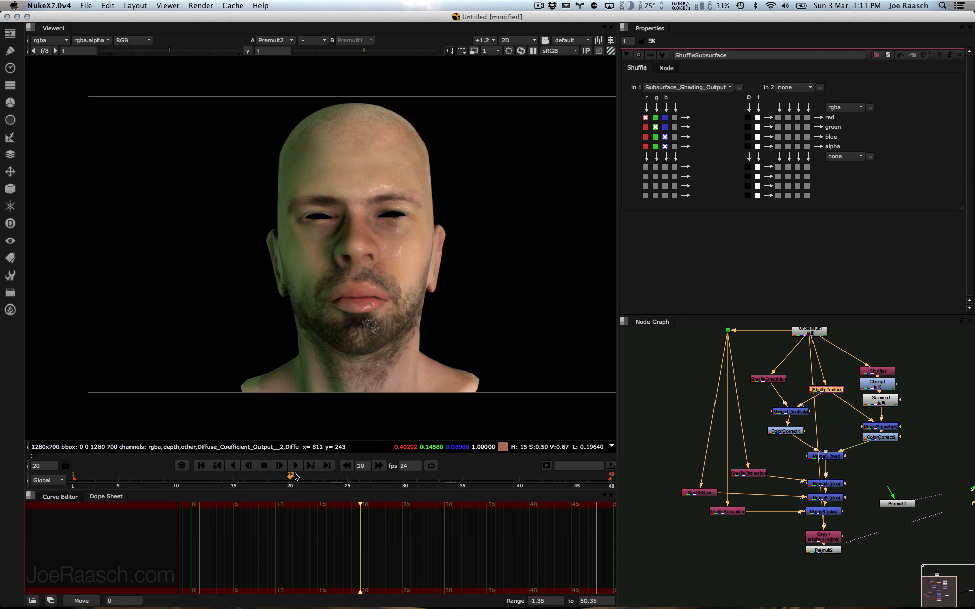
left_click_drag(296, 478, 258, 480)
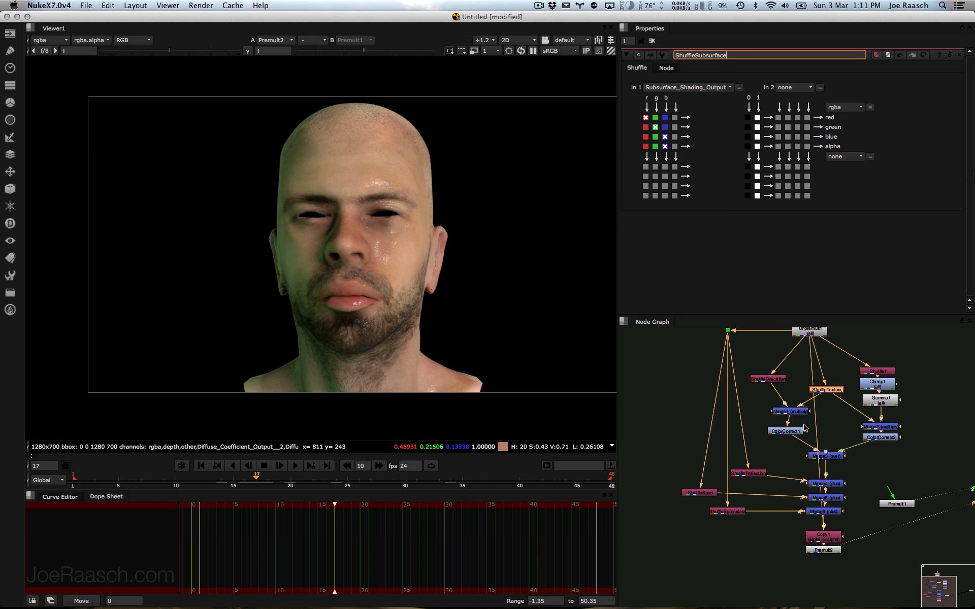
Step: Duplicate Read1 and Unpremult1 into an empty area of the node graph beside the existing tree
middle_click_drag(842, 419, 890, 511)
left_click_drag(897, 373, 812, 450)
middle_click_drag(649, 407, 767, 402)
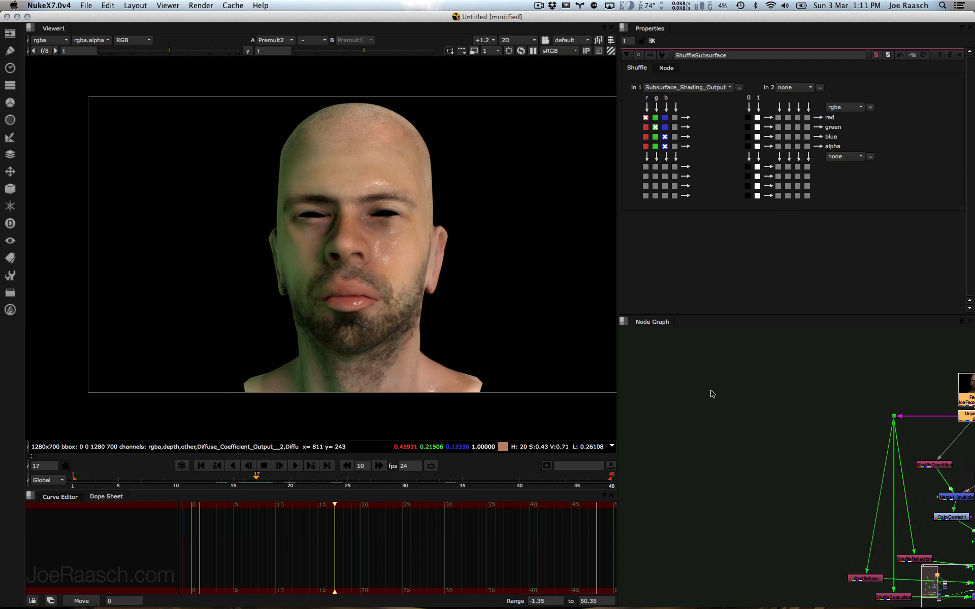
left_click(688, 405)
key("super+c")
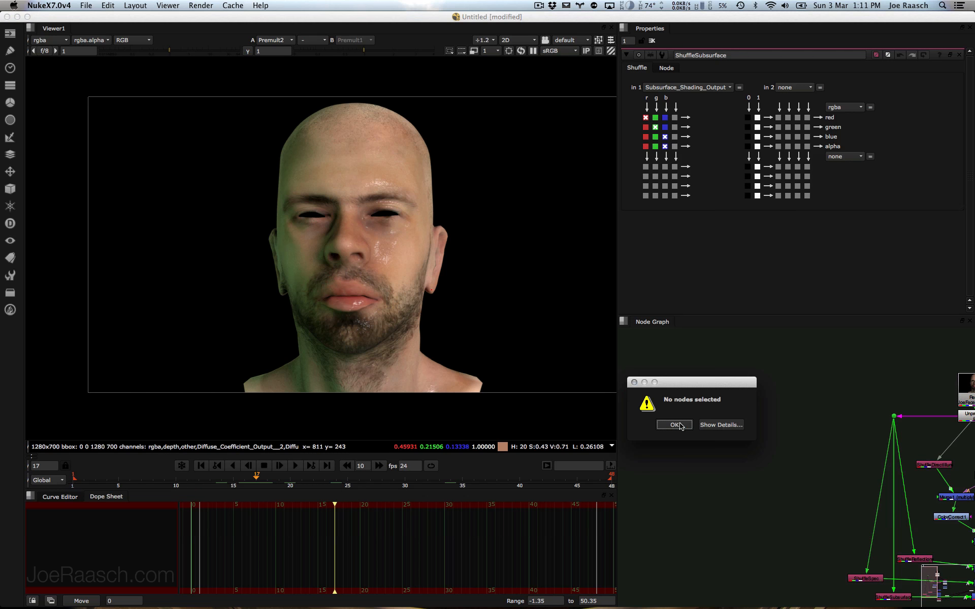
left_click(674, 425)
key("super+v")
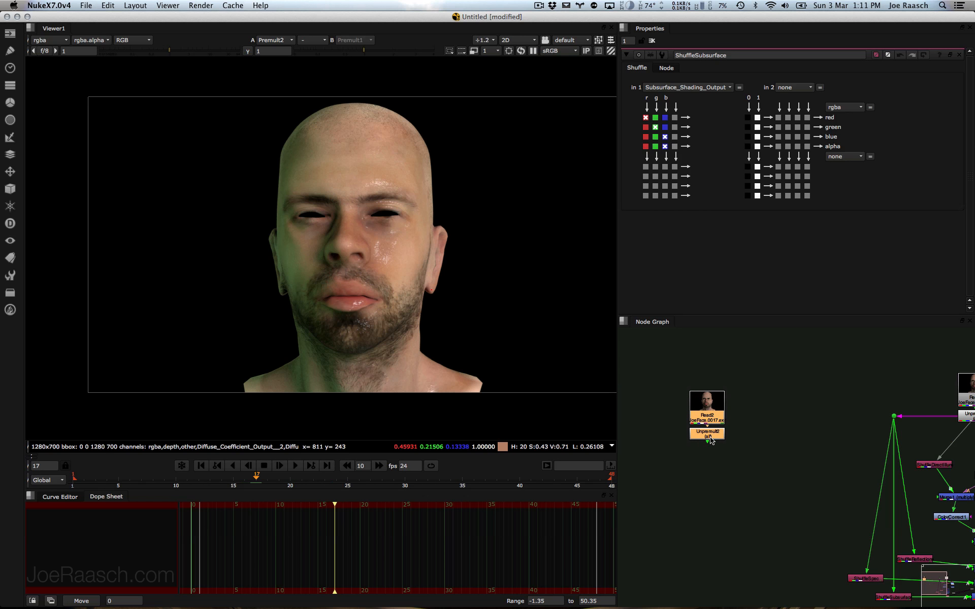
Step: View the outputs of the duplicated Unpremult, Merge2, ShuffleTexture and Gamma1 in turn to compare the occlusion detail
key("1")
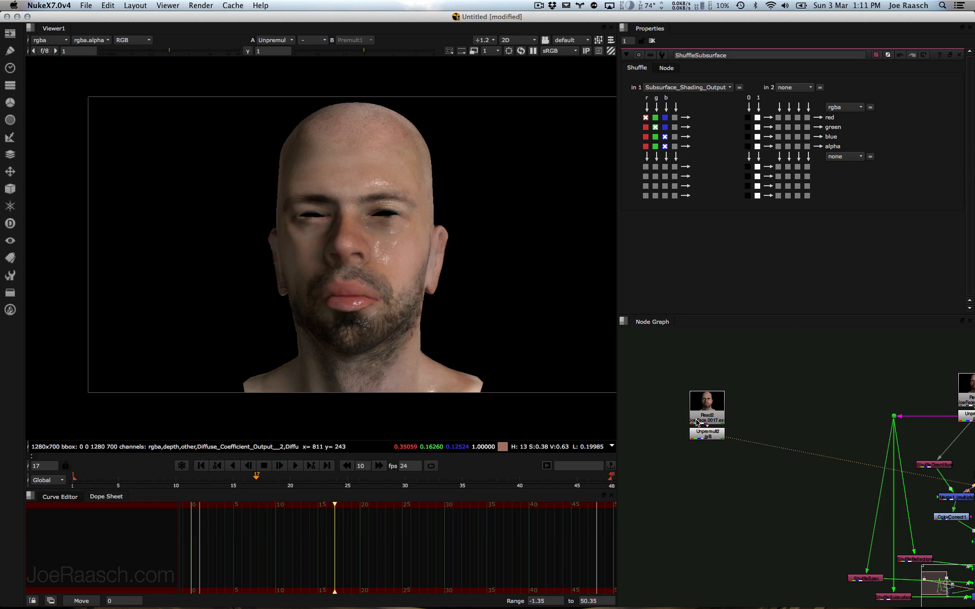
middle_click_drag(909, 420, 691, 406)
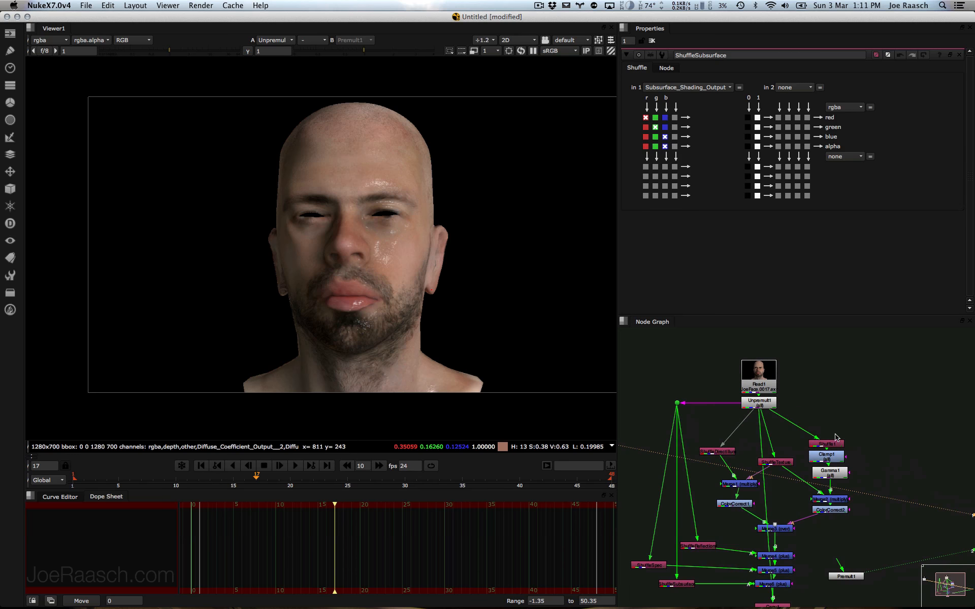
left_click(830, 500)
key("1")
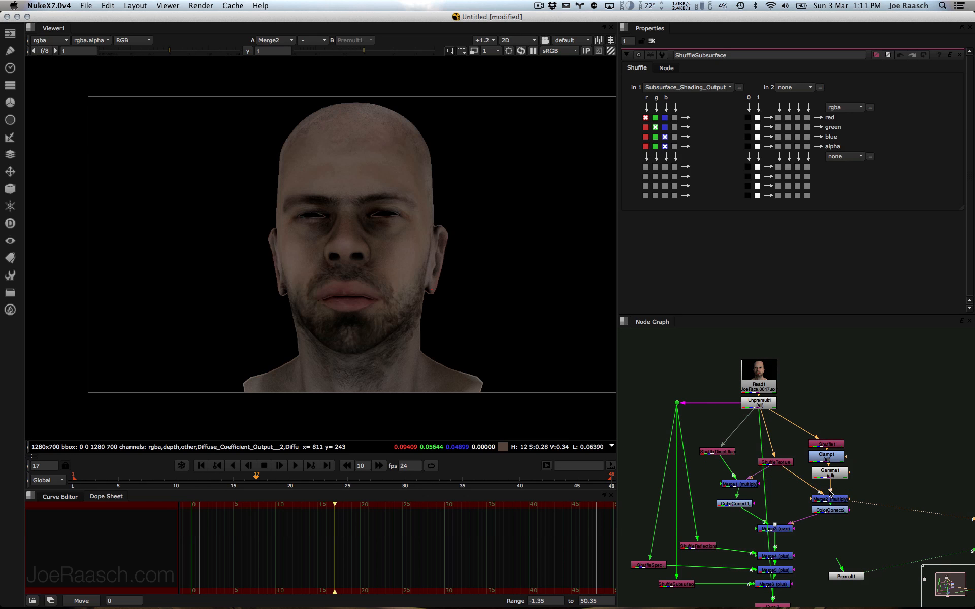
scroll(371, 274, "up", 5)
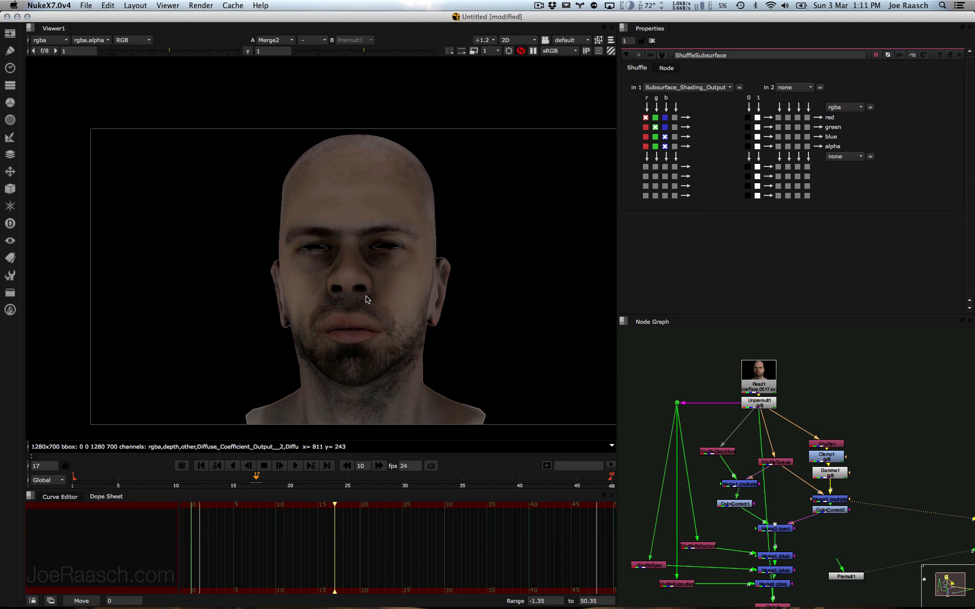
left_click(780, 464)
key("1")
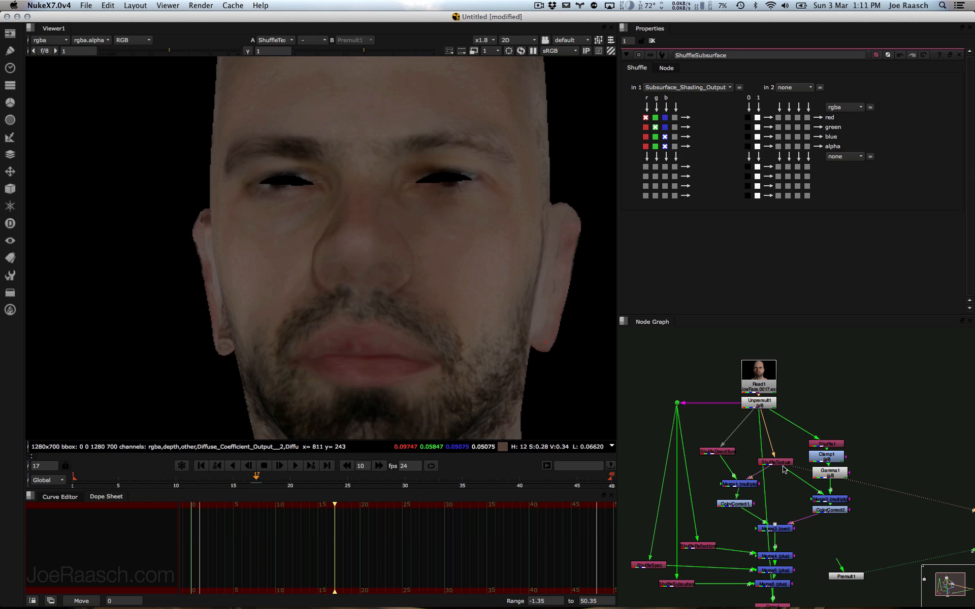
left_click(826, 473)
key("1")
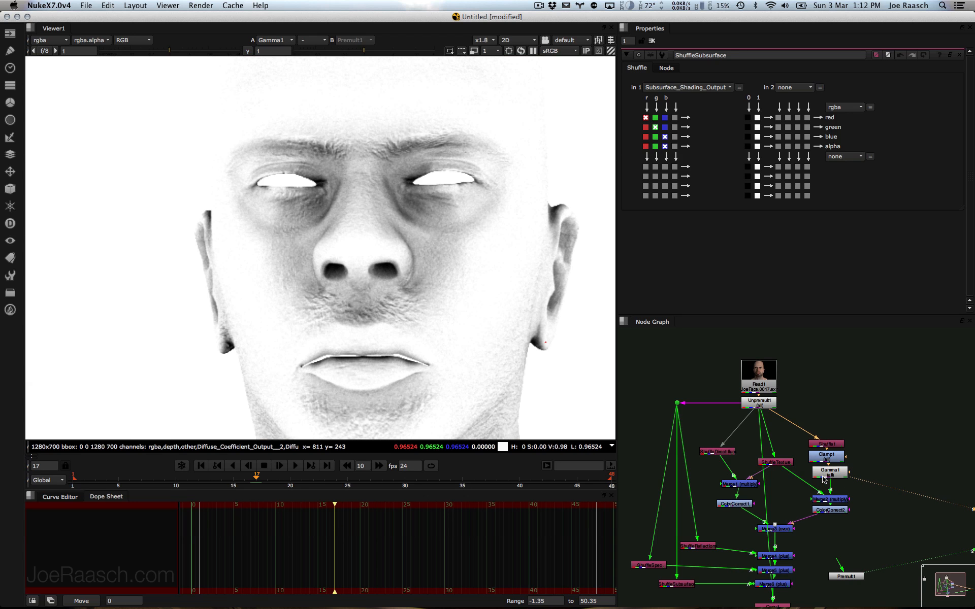
scroll(363, 296, "down", 5)
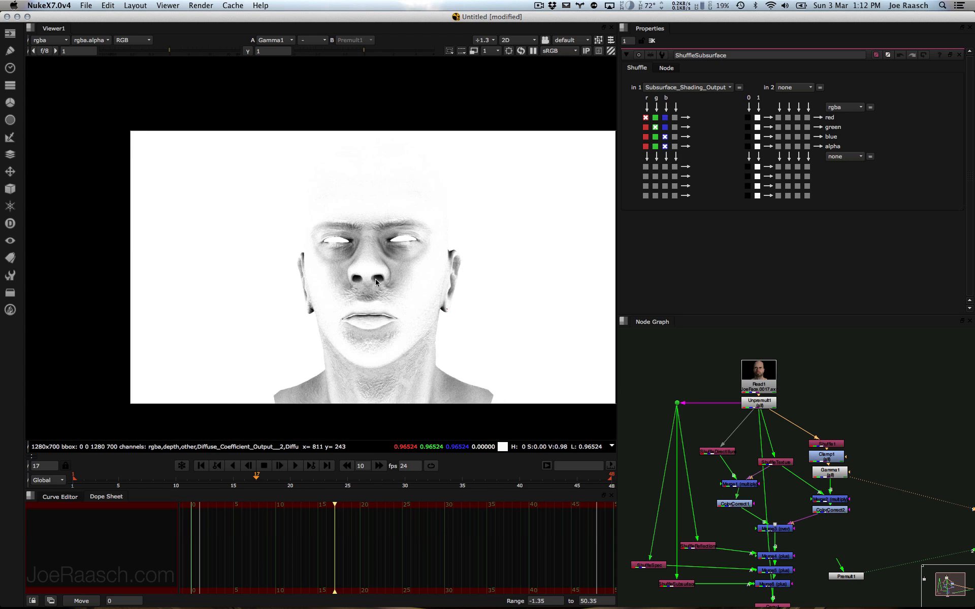
Step: Return the viewer to the Unpremult2 output and look over both node trees
middle_click_drag(642, 438, 777, 454)
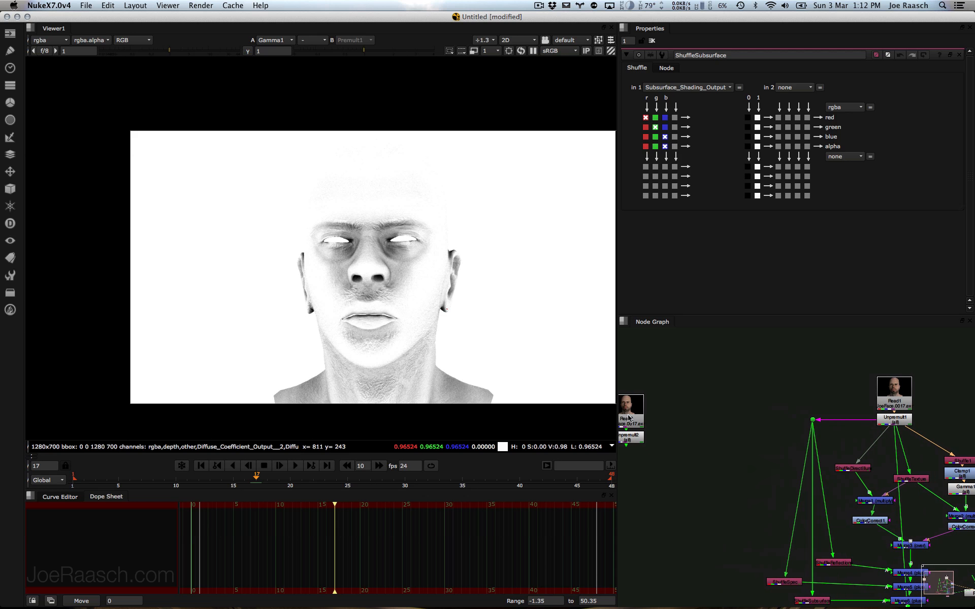
middle_click_drag(649, 431, 717, 433)
left_click(699, 442)
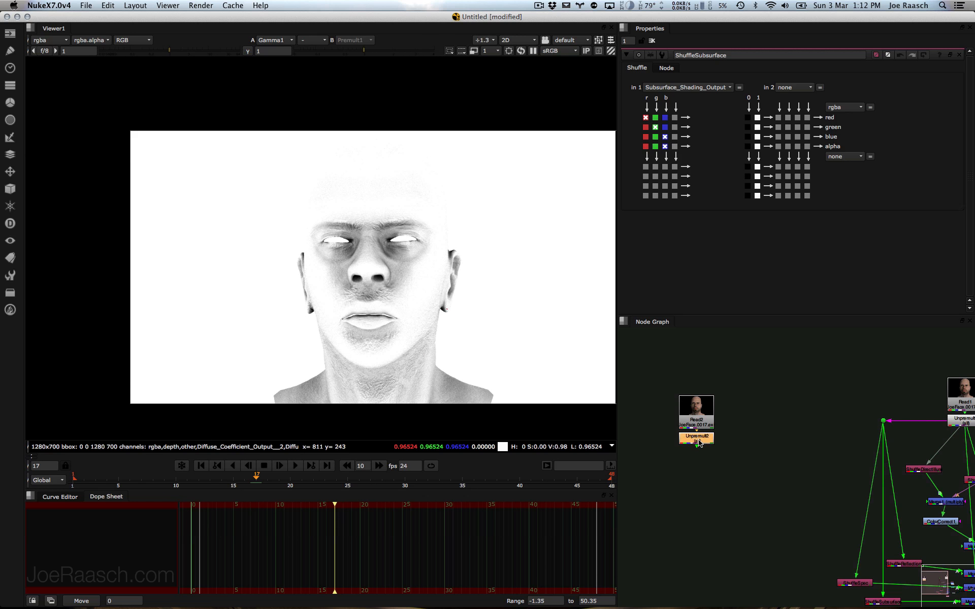
key("1")
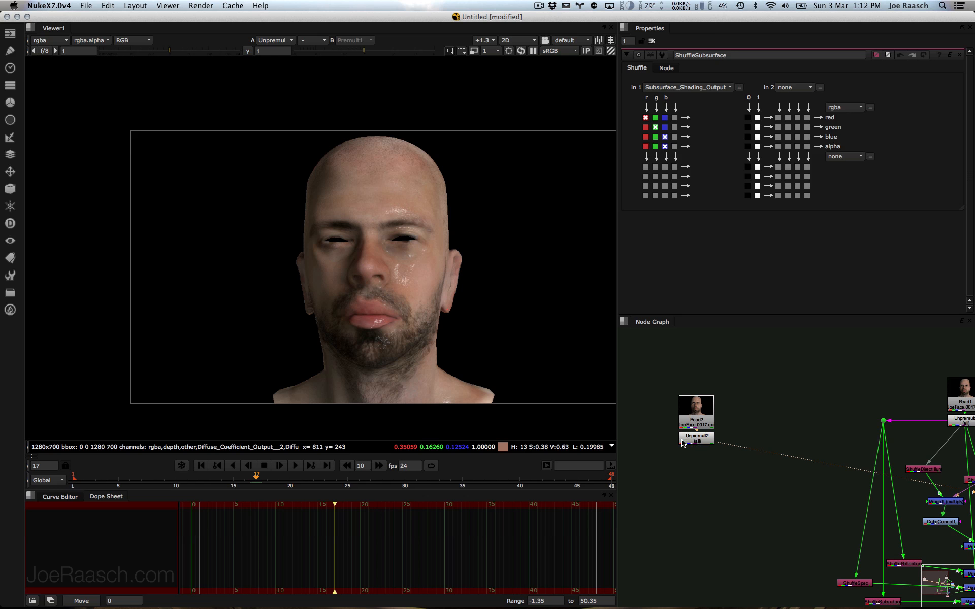
middle_click_drag(802, 464, 689, 447)
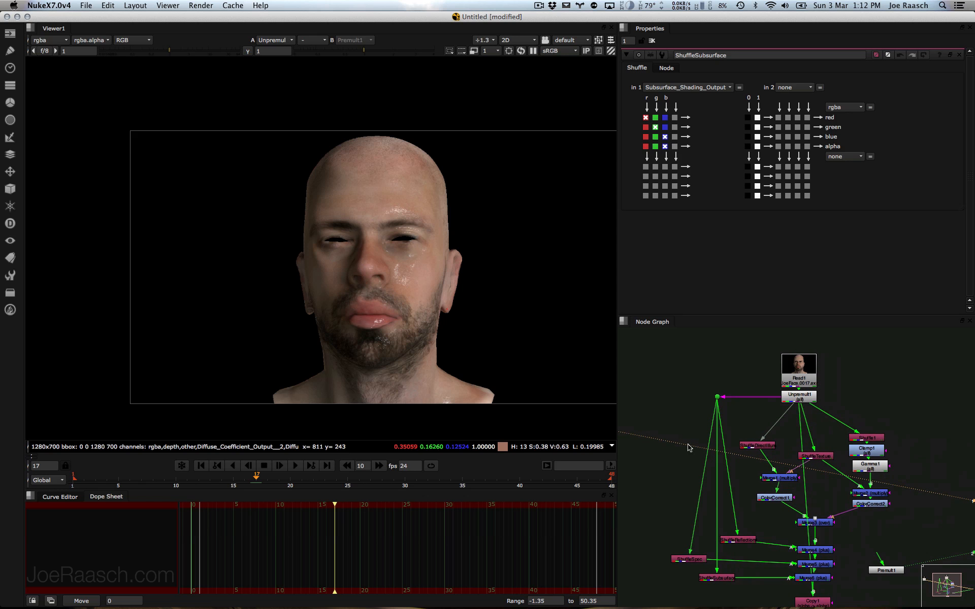
middle_click_drag(663, 400, 795, 424)
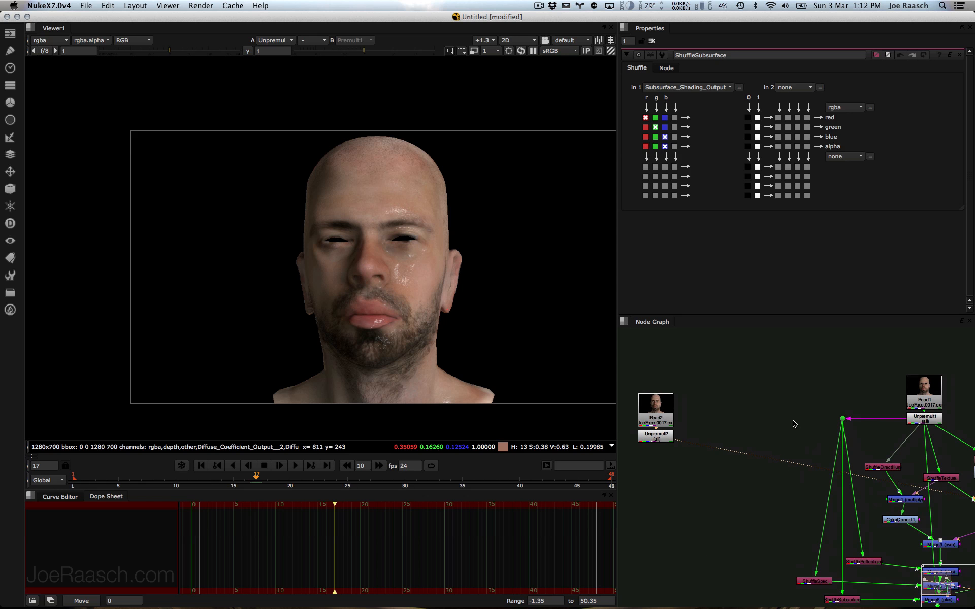
middle_click_drag(707, 446, 767, 441)
Step: Add a Shuffle after Unpremult2, set its in 1 to the Diffuse_Shading__Direct output layer, and offset it to one side
left_click(714, 432)
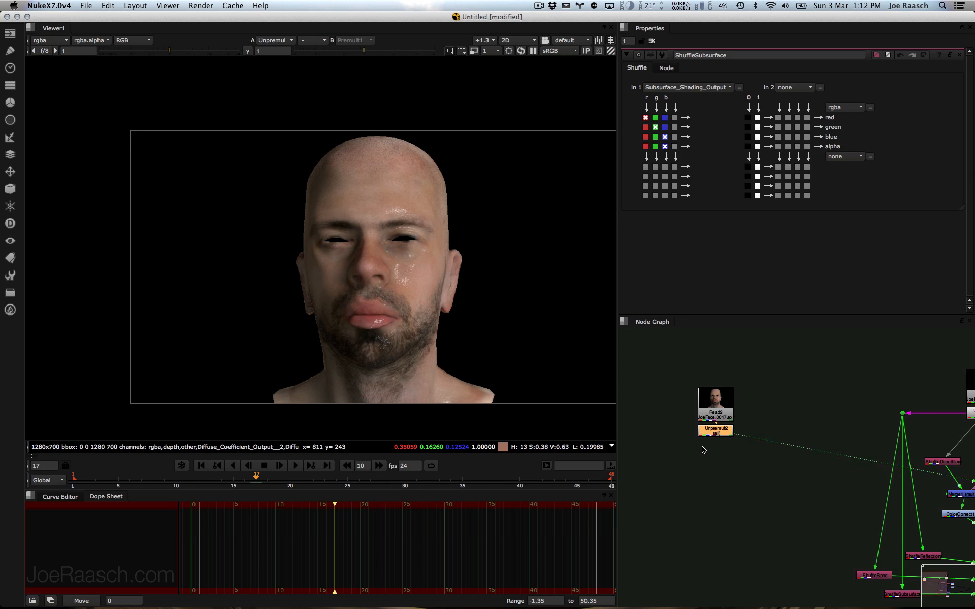
key("Tab")
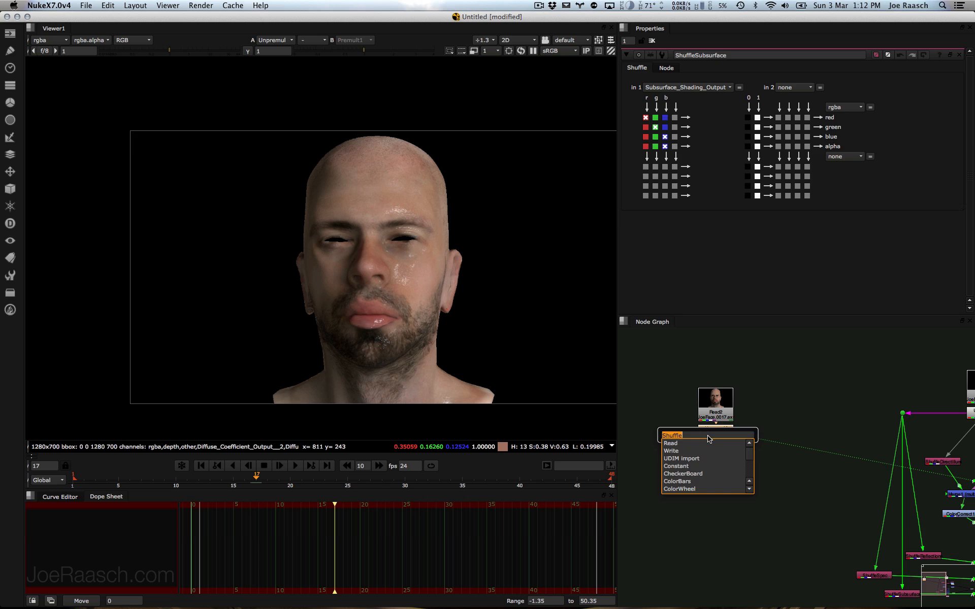
type("shu")
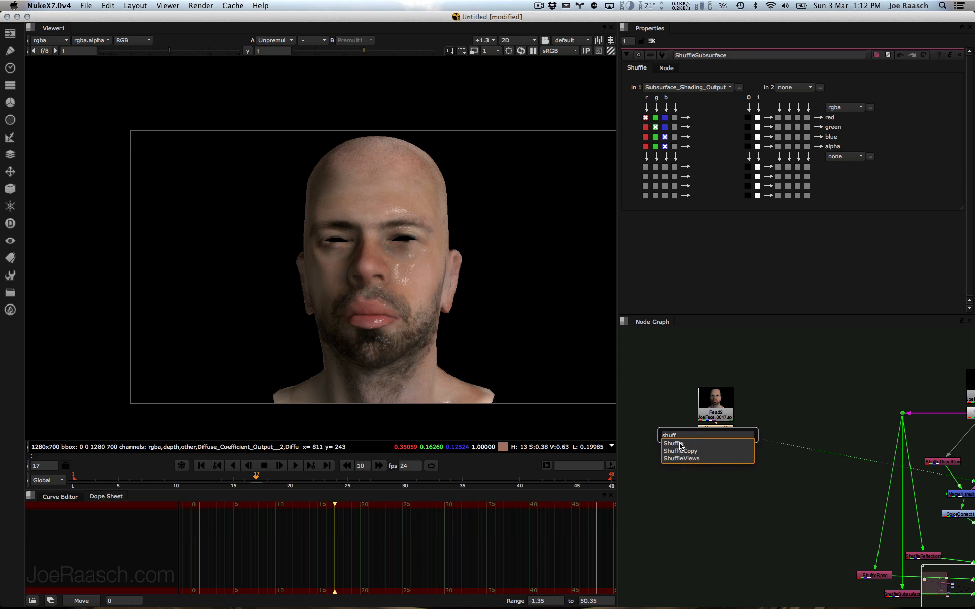
type("ff")
left_click(680, 443)
left_click(655, 88)
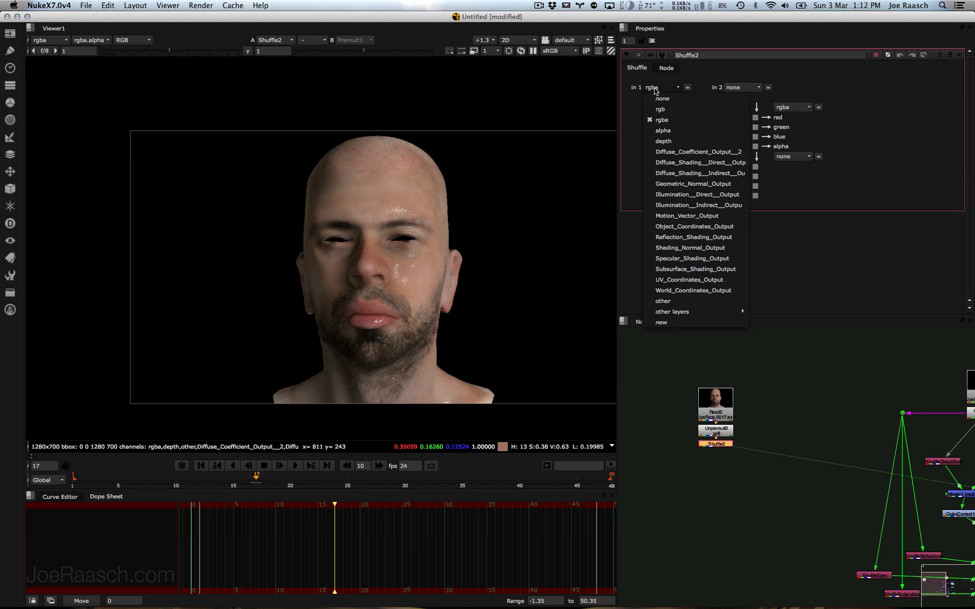
left_click(661, 163)
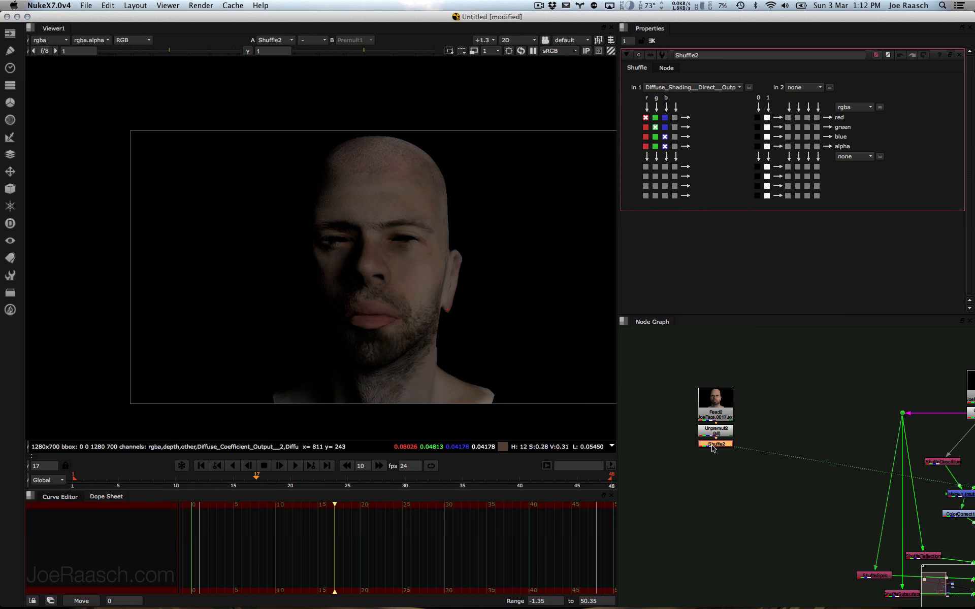
left_click_drag(713, 447, 666, 451)
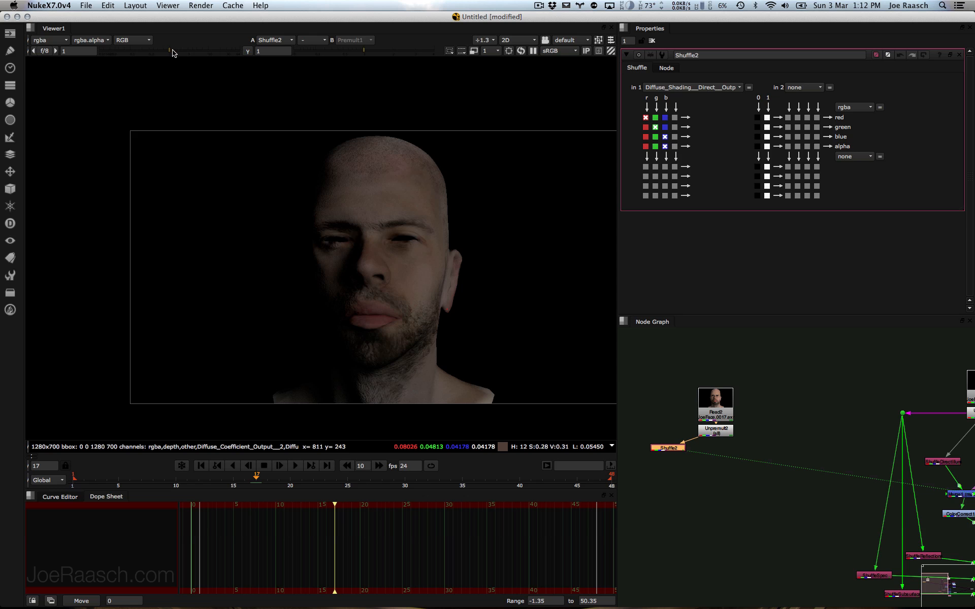
Step: Temporarily raise the viewer gain and scrub to frame 30 to examine the direct diffuse shading, then reset the gain
left_click_drag(171, 52, 227, 58)
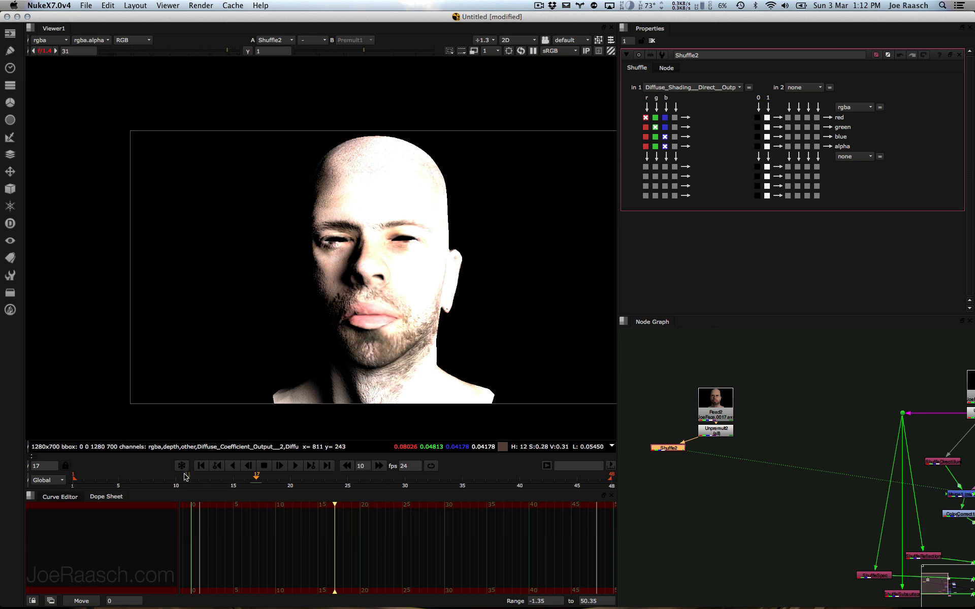
left_click_drag(180, 477, 404, 500)
left_click(44, 51)
Step: View Merge1, ShuffleTexture and the direct illumination Shuffle, ending on Merge1, to examine how the texture and lighting combine
middle_click_drag(913, 487, 737, 428)
left_click(787, 434)
key("1")
left_click(774, 445)
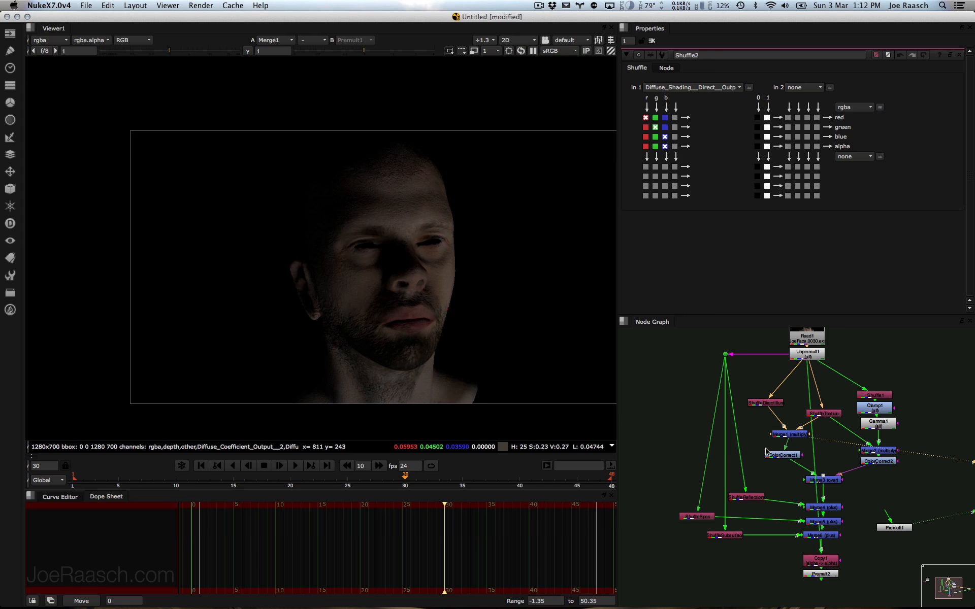
left_click(827, 413)
key("1")
left_click(805, 422)
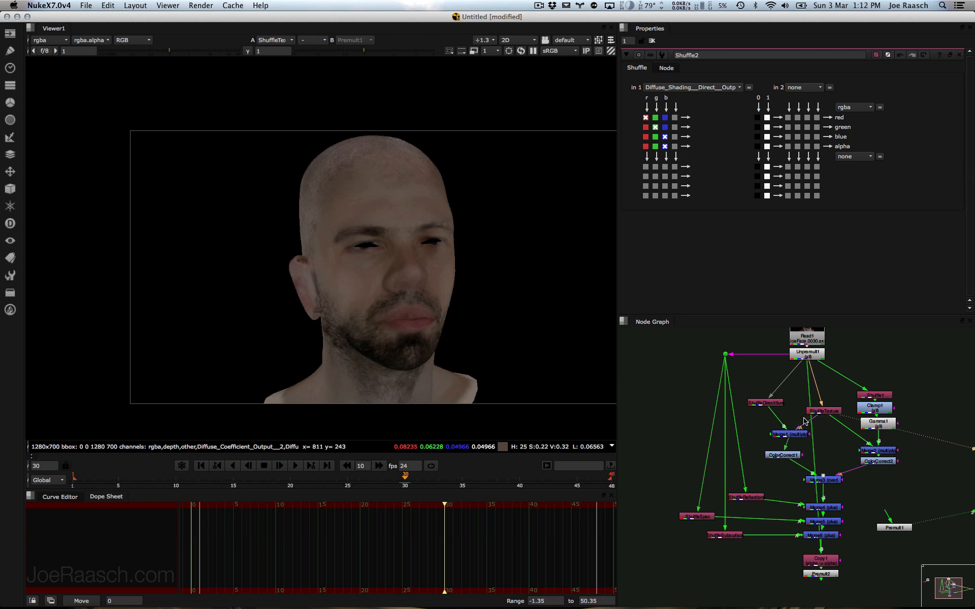
left_click(765, 404)
key("1")
left_click(765, 413)
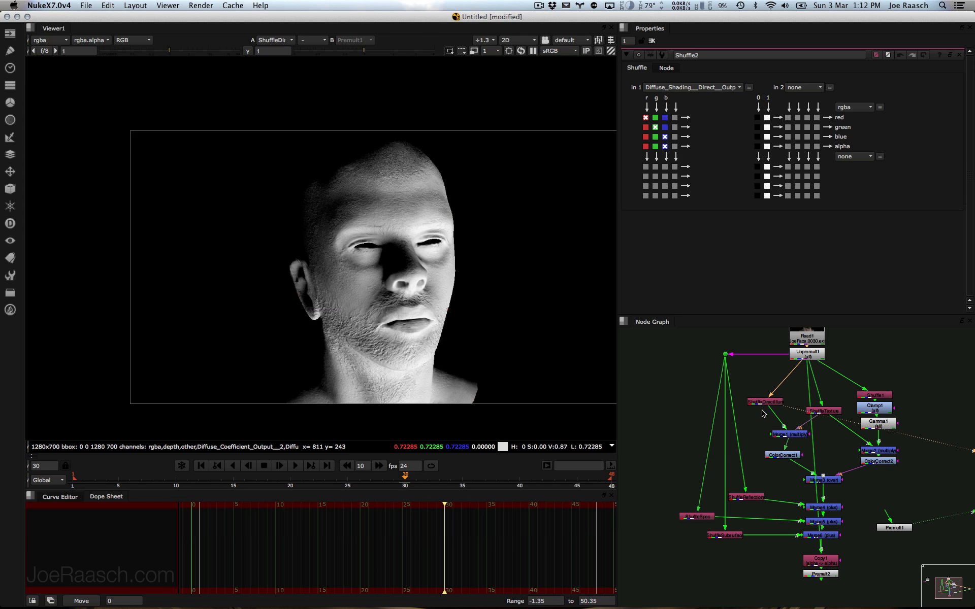
left_click(791, 434)
key("1")
left_click(758, 420)
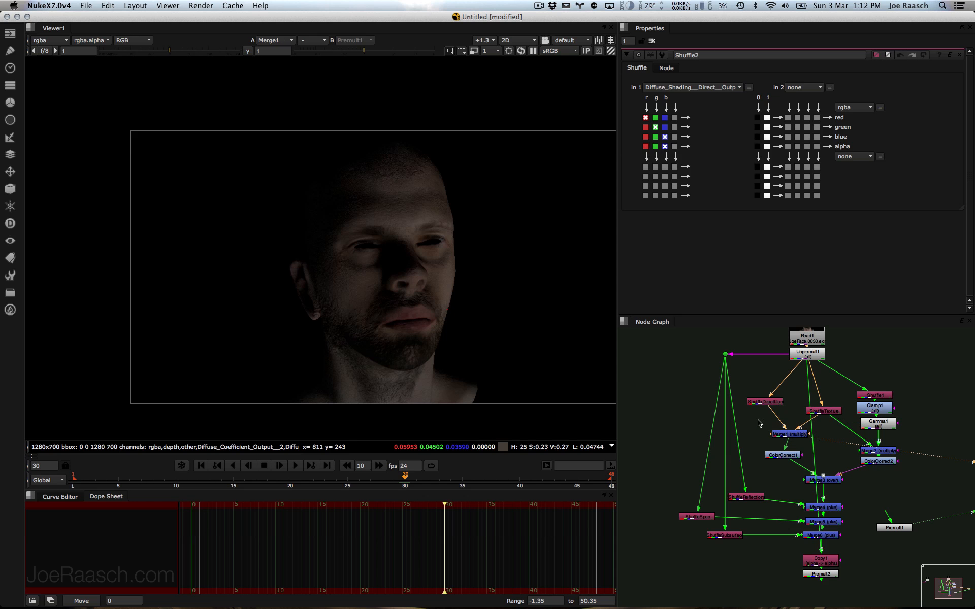
Step: View the Shuffle2 output to compare its direct diffuse shading with Merge1
middle_click_drag(711, 400, 968, 450)
left_click(742, 437)
key("1")
left_click(745, 447)
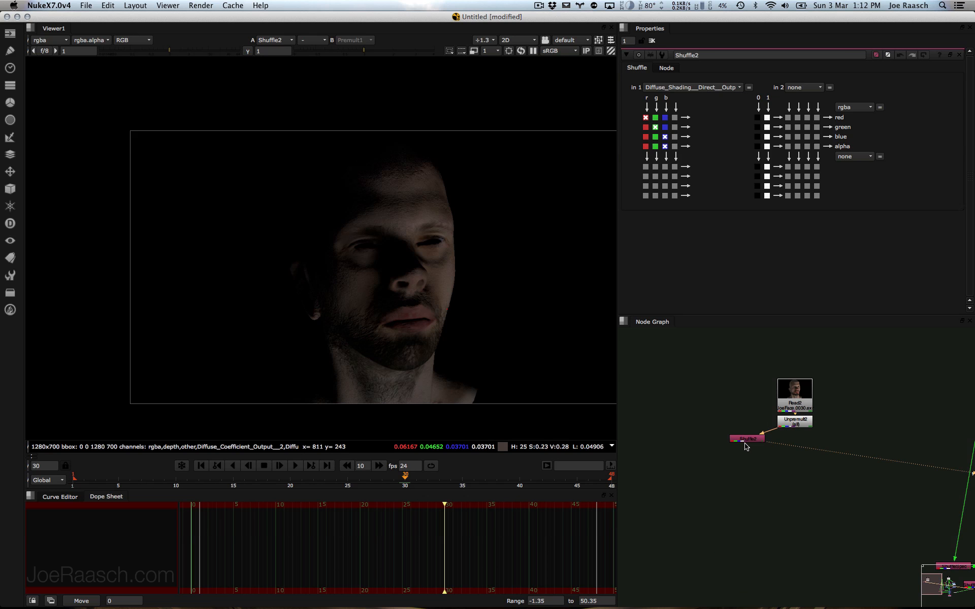
Step: Rename Shuffle2 as ShuffleDirect
middle_click_drag(808, 458, 702, 385)
left_click(652, 374)
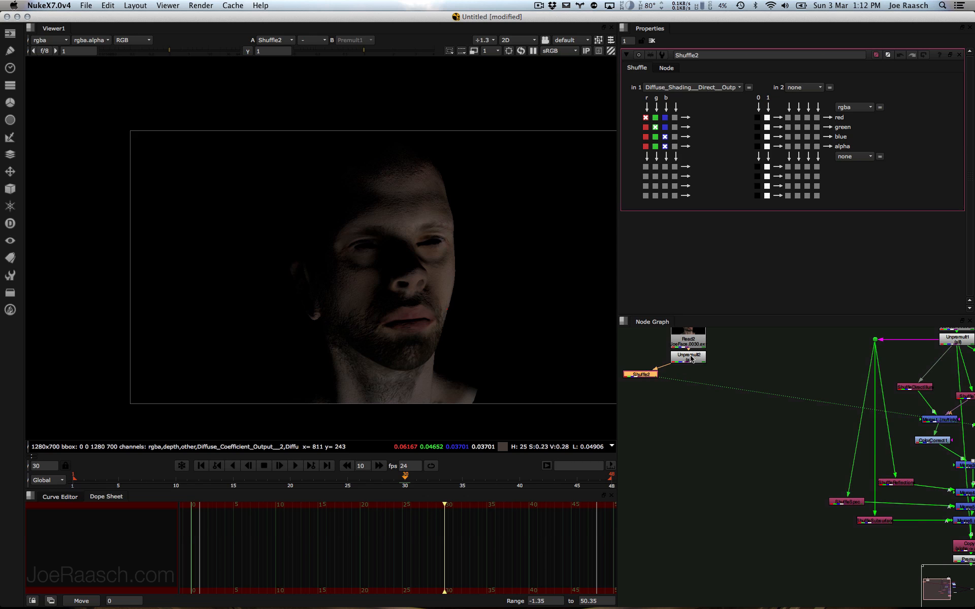
left_click_drag(695, 55, 775, 66)
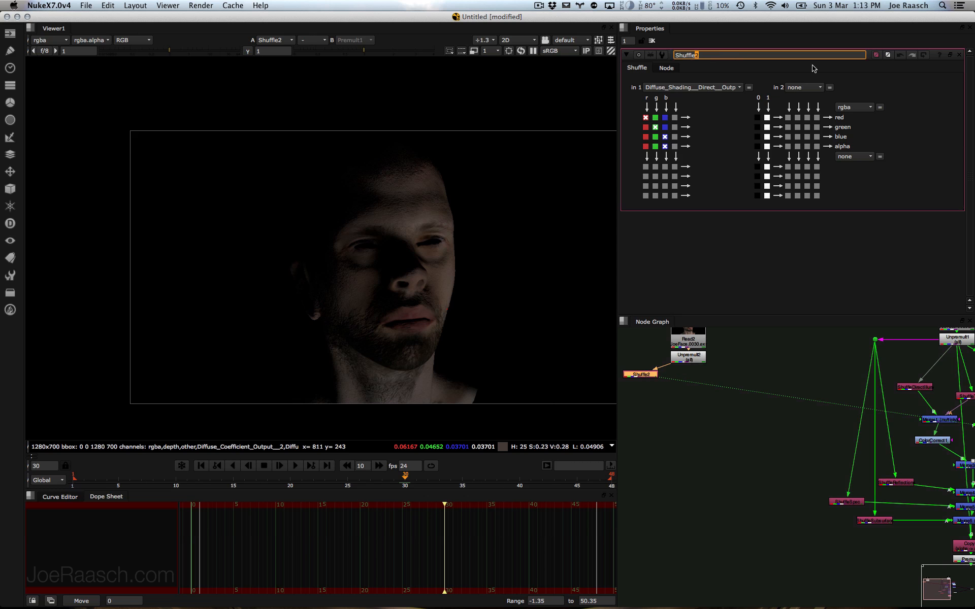
type("Directr")
Step: Add another Shuffle on the opposite side of Unpremult2 from ShuffleDirect and connect its input to Unpremult2
left_click(719, 381)
key("Tab")
key("Return")
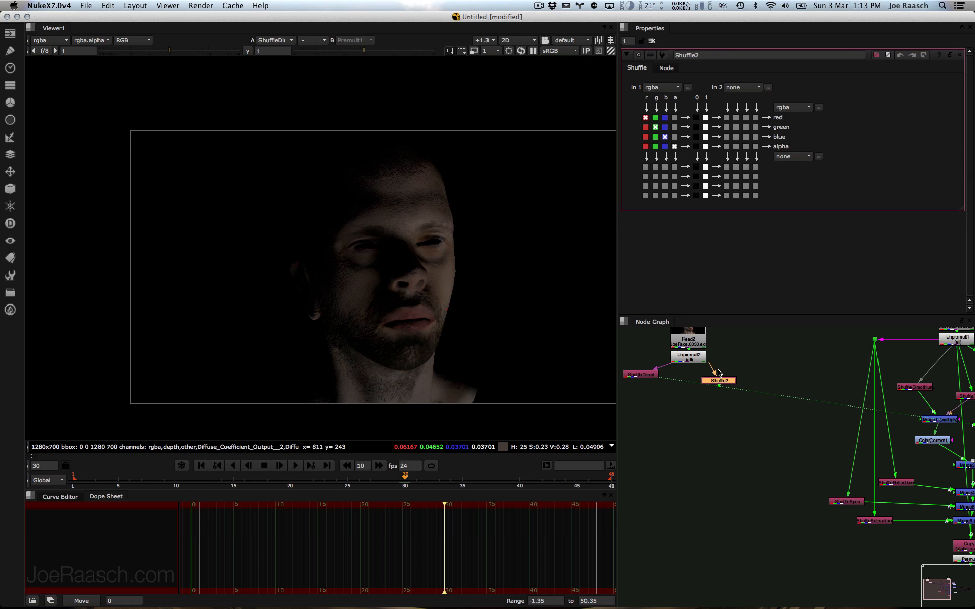
left_click_drag(716, 369, 699, 371)
left_click(714, 388)
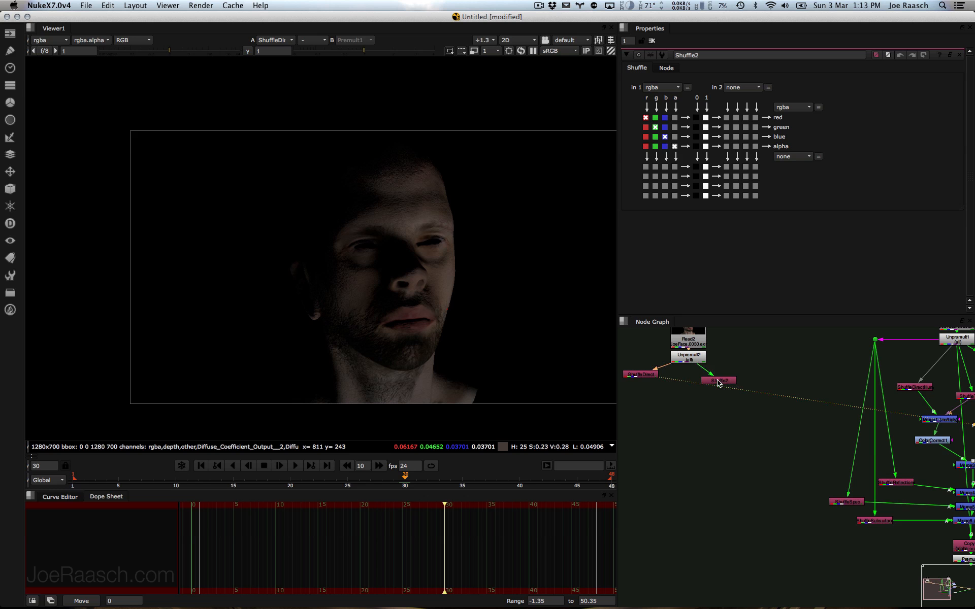
Step: View the new Shuffle2 node and set its first input layer to the indirect diffuse shading output
left_click(717, 380)
key("1")
left_click(735, 334)
left_click(662, 88)
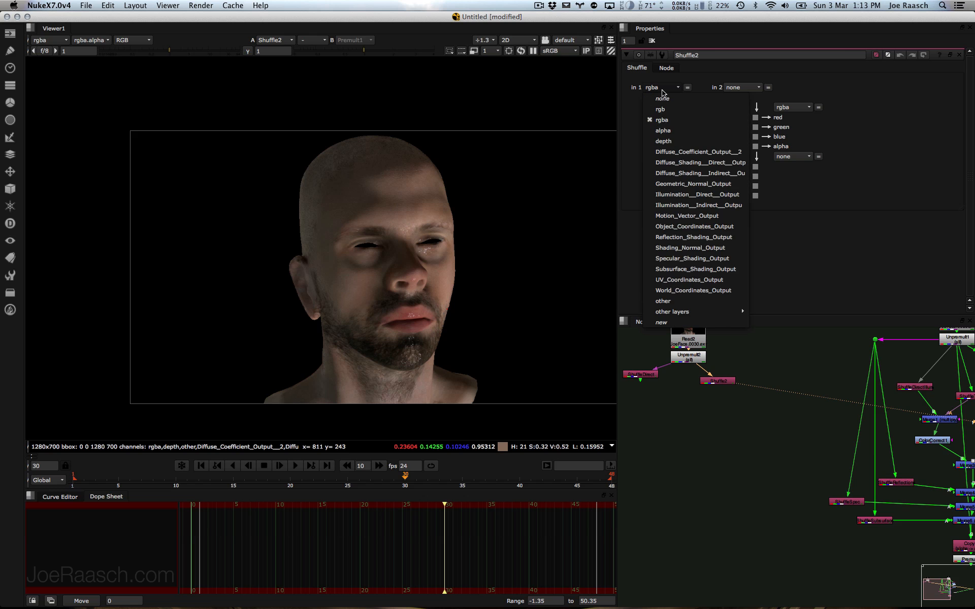
left_click(685, 173)
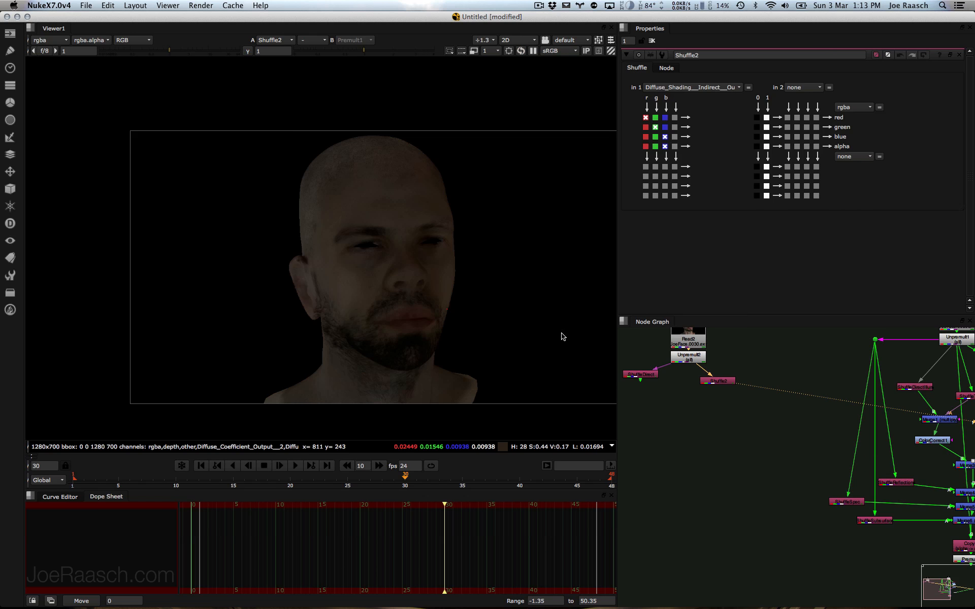
Step: Place the shuffle node beneath Unpremult2 and rename it ShuffleIndirectLighting
left_click_drag(713, 382, 699, 379)
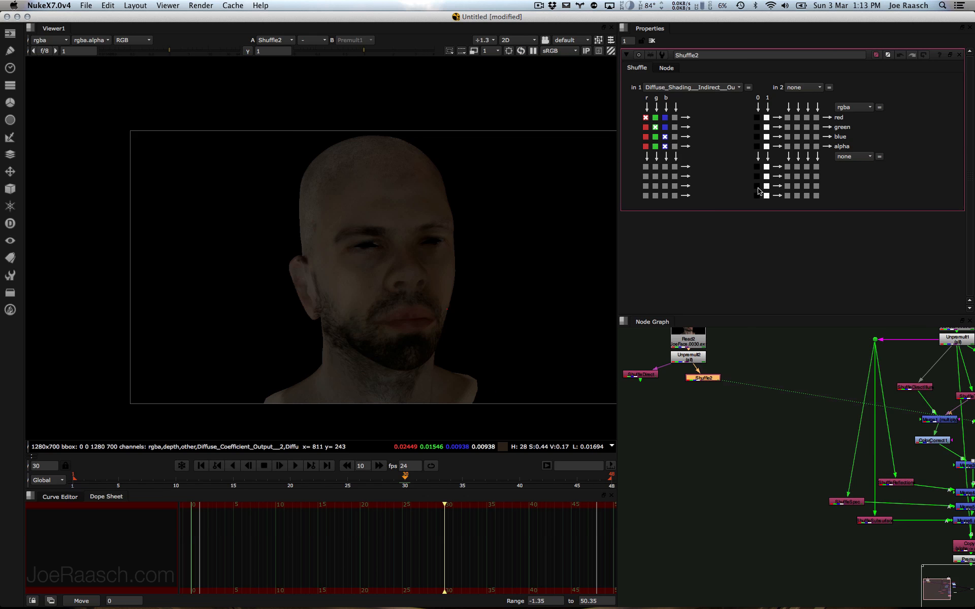
left_click_drag(694, 55, 837, 79)
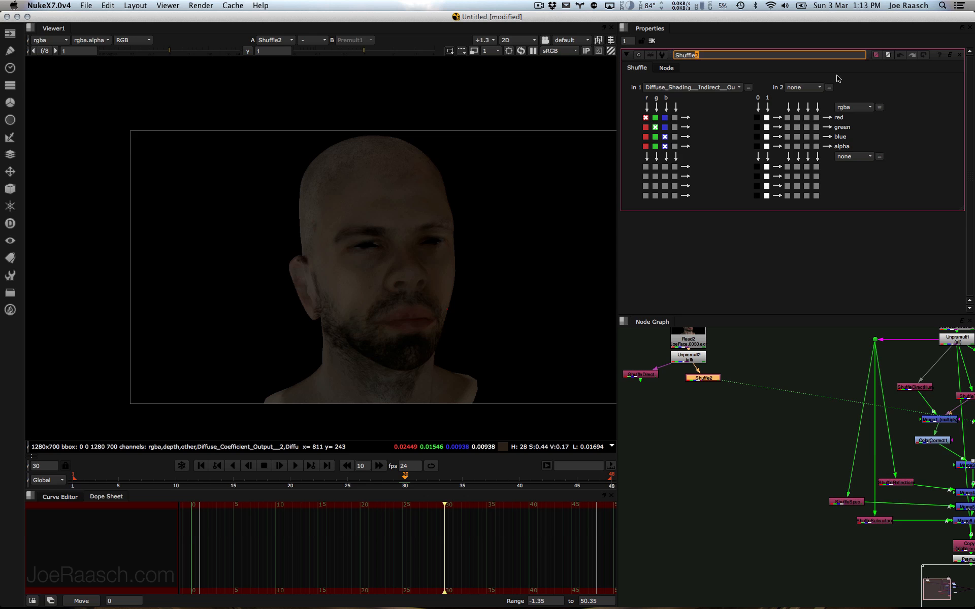
type("IndirecctLighting")
key("Return")
Step: Combine ShuffleDirect and ShuffleIndirectLighting with an over Merge node and view the result at frame 27
left_click(652, 403)
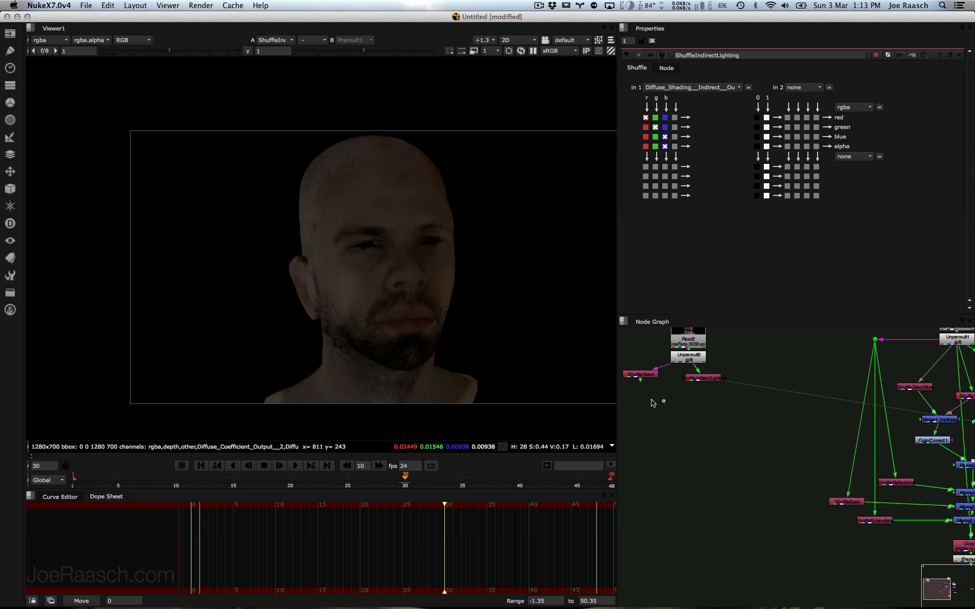
key("m")
mouse_move(672, 393)
left_mouse_down()
mouse_move(702, 378)
mouse_move(684, 405)
left_mouse_up()
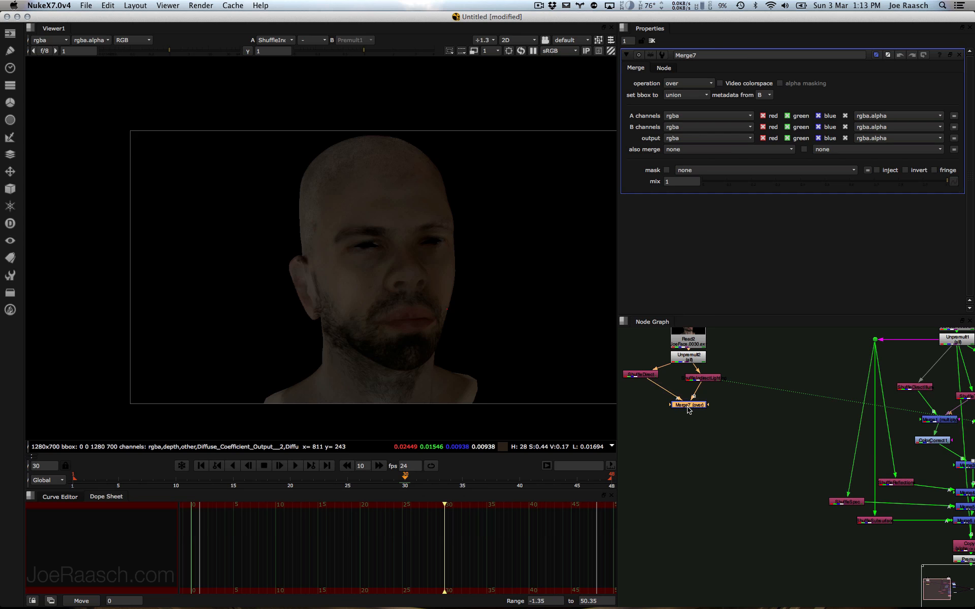
key("1")
left_click_drag(650, 373, 662, 376)
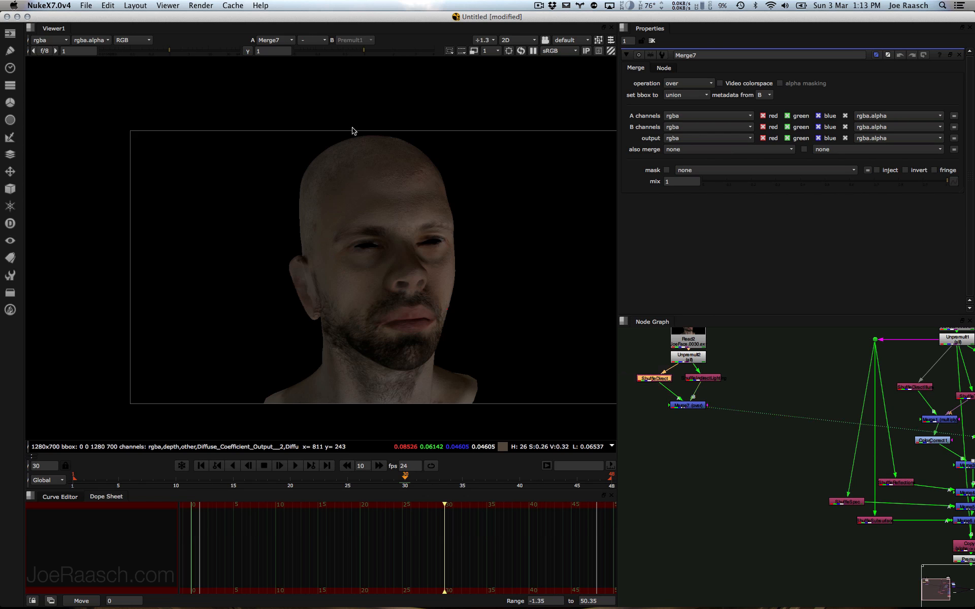
left_click_drag(367, 479, 420, 498)
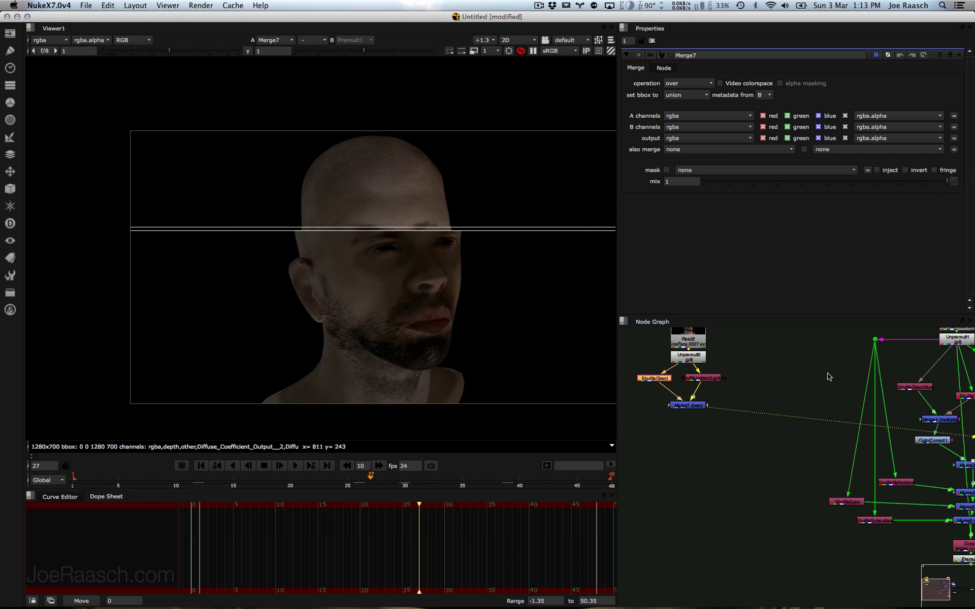
Step: Try a mix of 0.69 on the new Merge node and return it to 1
left_click(688, 407)
left_click_drag(693, 407, 692, 408)
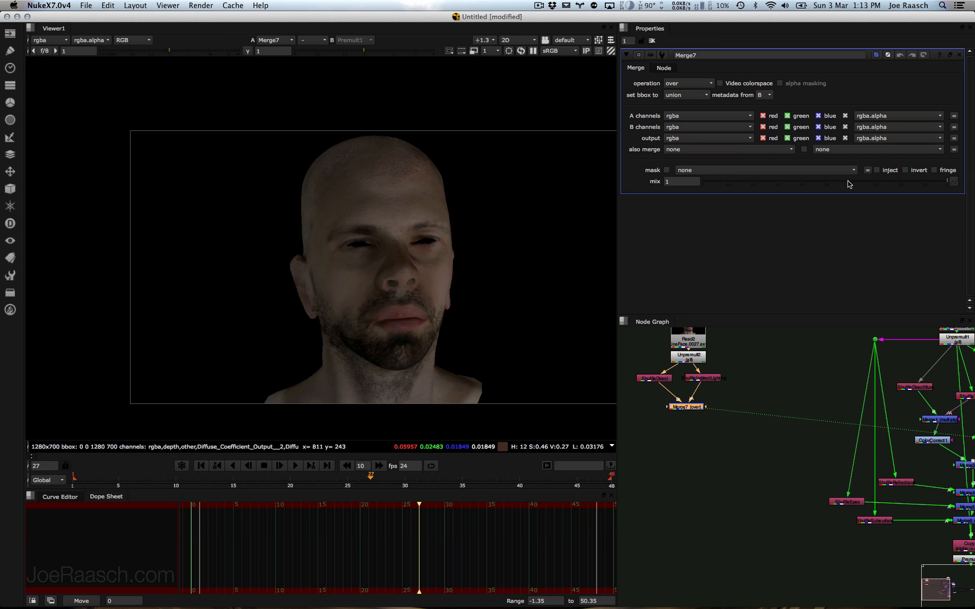
left_click_drag(848, 184, 871, 183)
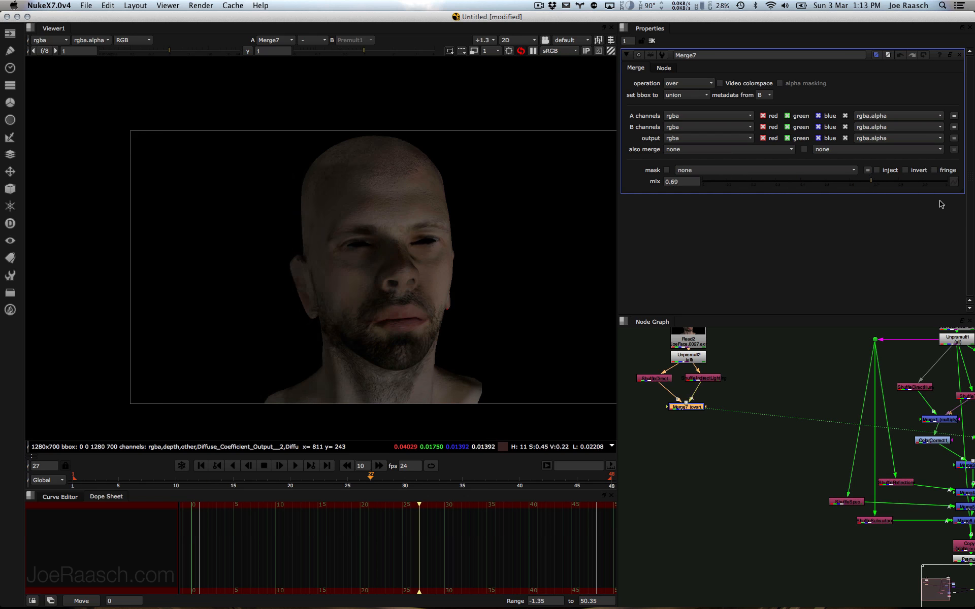
left_click_drag(942, 204, 973, 207)
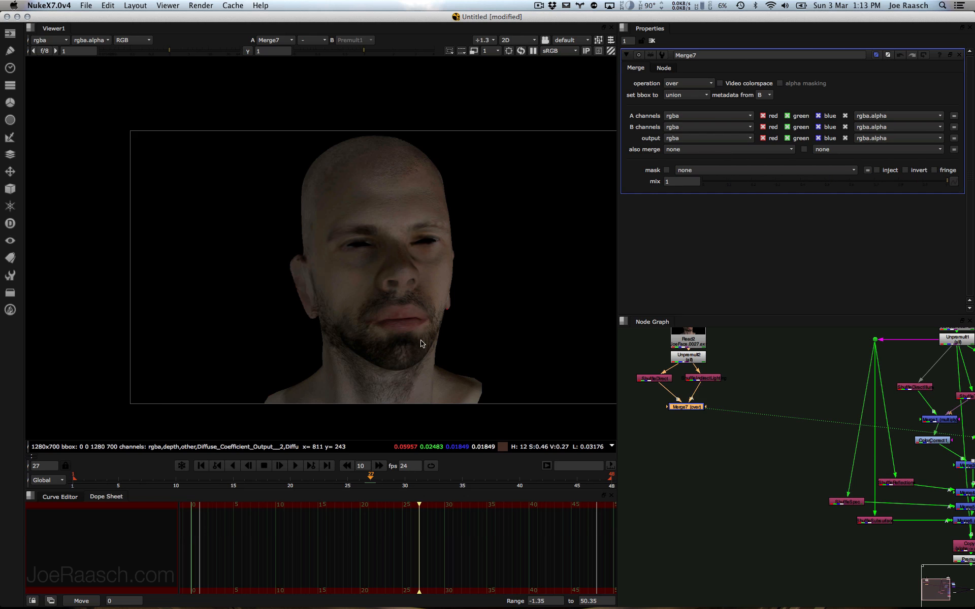
Step: Align the new Merge node directly beneath ShuffleDirect and bring ShuffleIndirectLighting closer to it
middle_click_drag(732, 362, 764, 419)
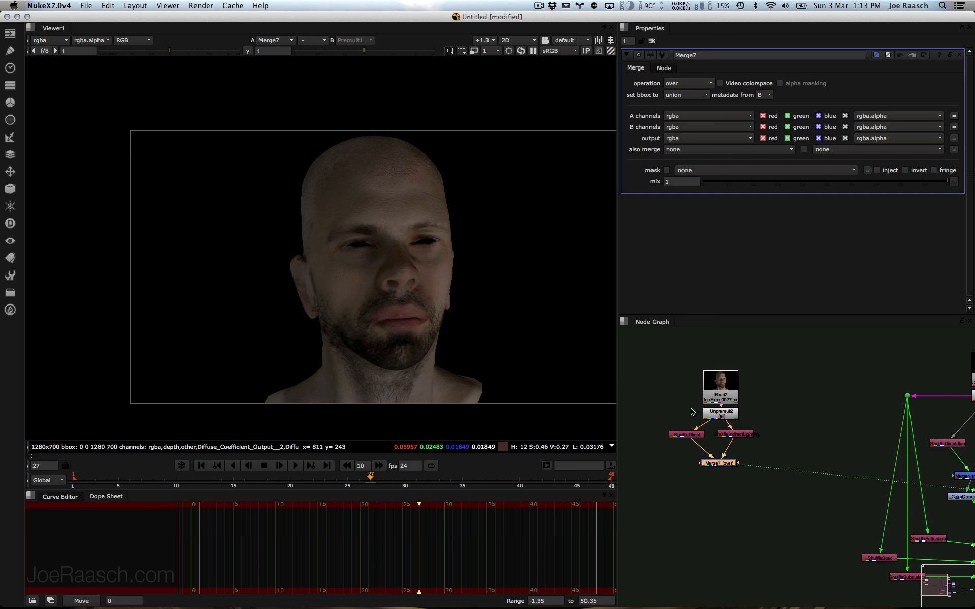
middle_click_drag(853, 421, 687, 358)
middle_click_drag(911, 436, 857, 415)
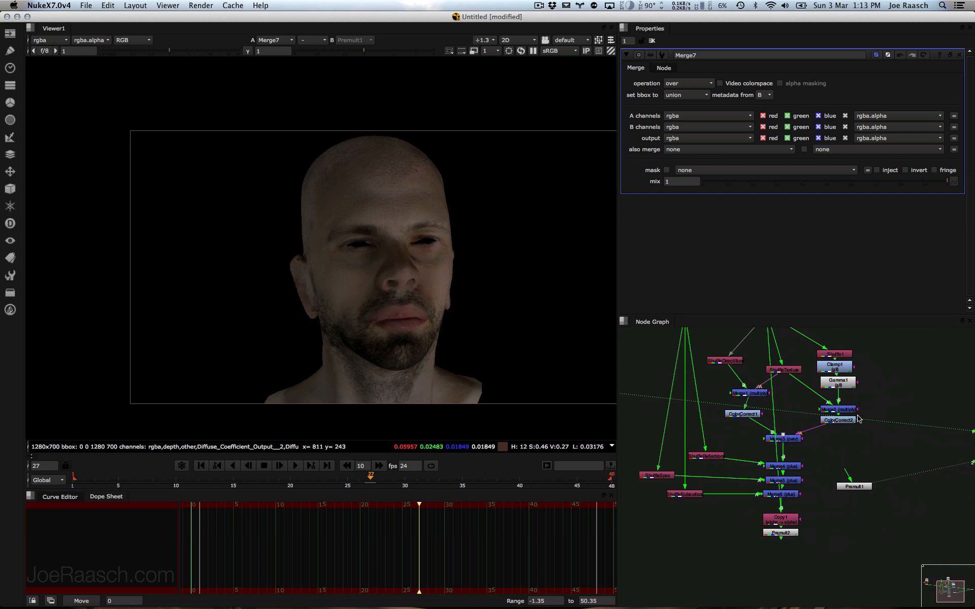
middle_click_drag(674, 385, 936, 475)
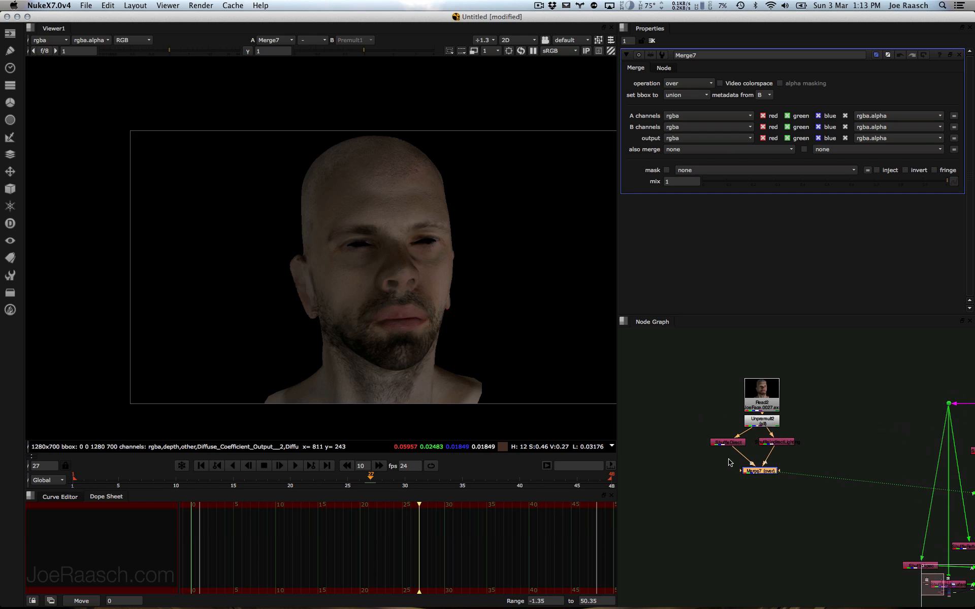
left_click_drag(756, 474, 721, 470)
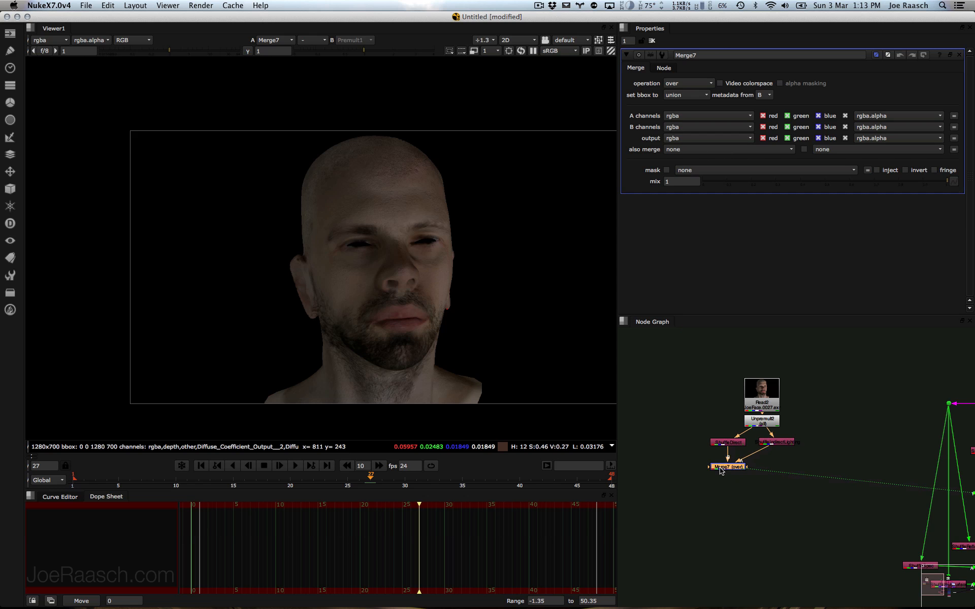
left_click_drag(788, 444, 776, 447)
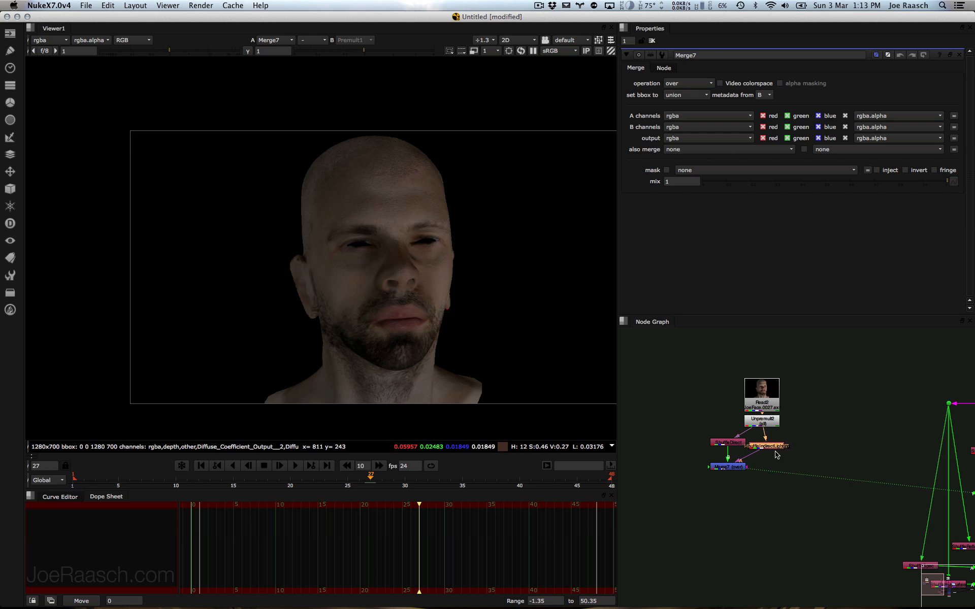
Step: Copy the three stacked plus Merge nodes from the existing tree and paste them near the new over Merge
middle_click_drag(880, 433, 748, 356)
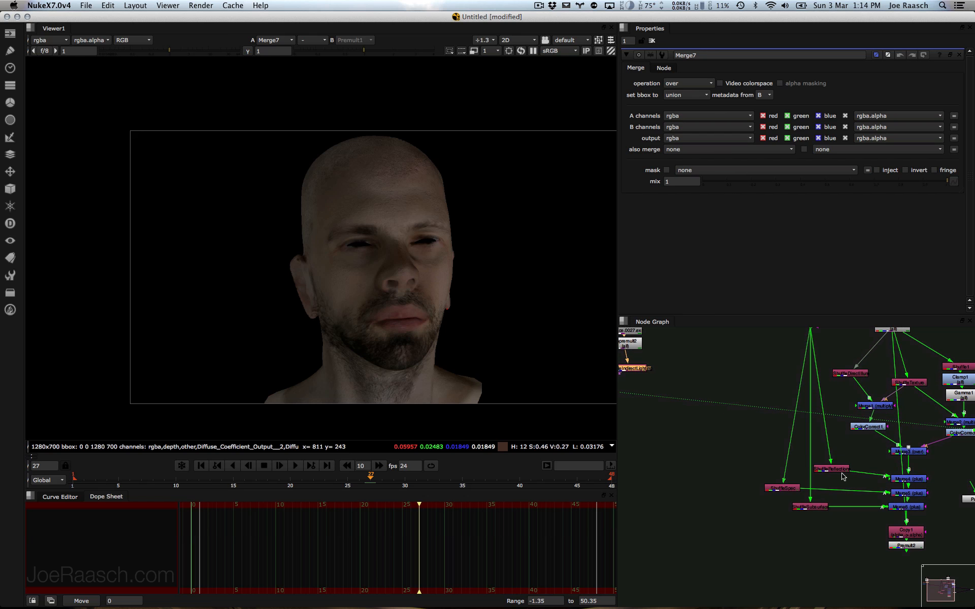
left_click_drag(949, 469, 869, 515)
middle_click_drag(782, 487, 943, 534)
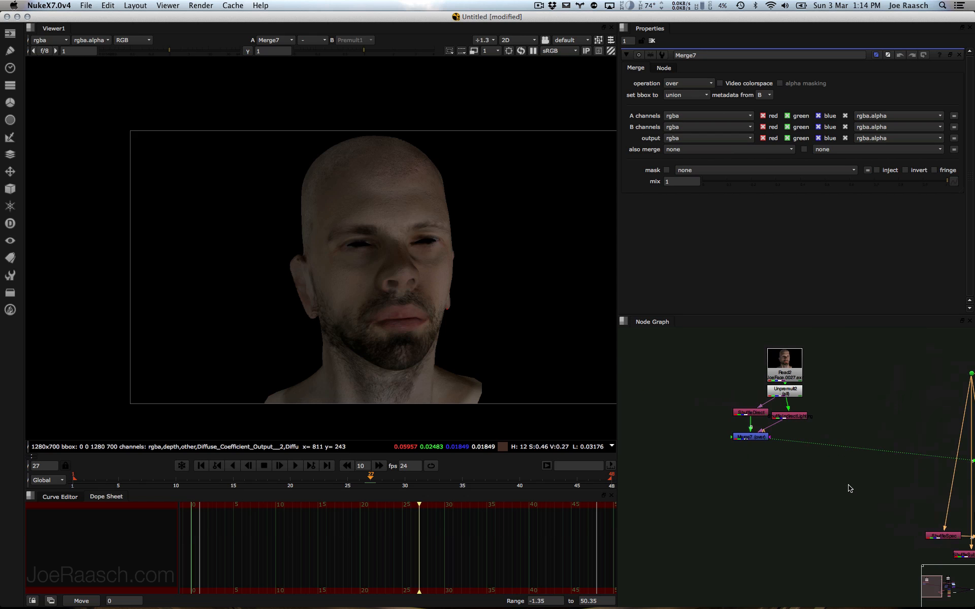
key("ctrl+v")
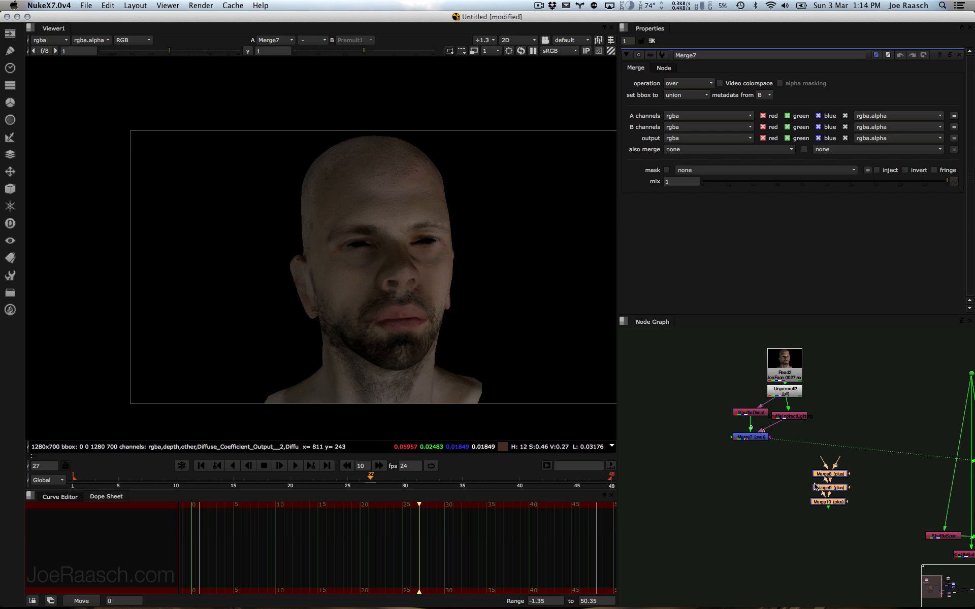
Step: Chain the three pasted plus merges below the over Merge, connect each to one of the existing ShuffleSpec and neighbouring shuffles, and view the result
left_click_drag(839, 477, 913, 522)
left_click_drag(718, 463, 943, 536)
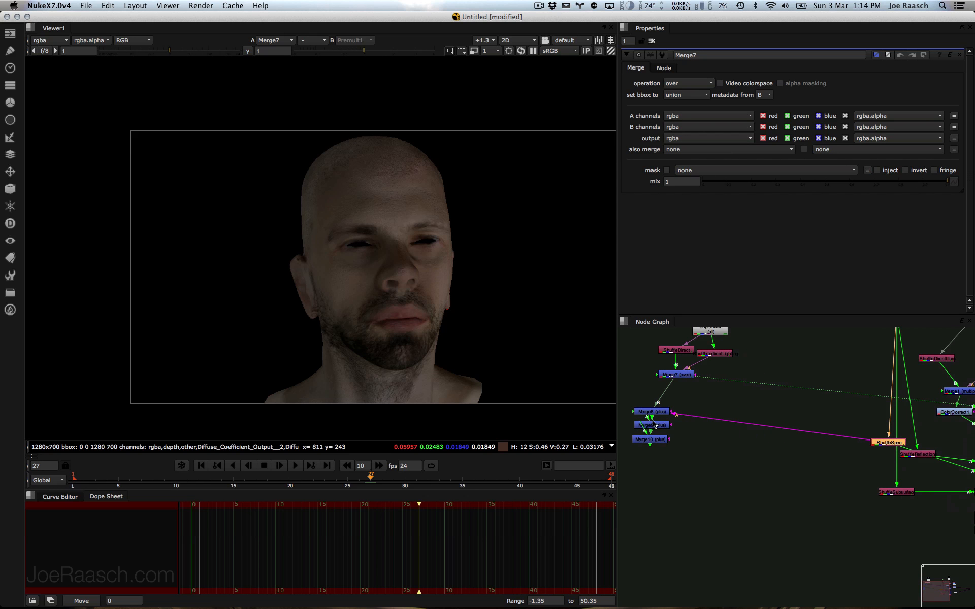
left_click_drag(655, 425, 879, 457)
left_click_drag(642, 441, 897, 495)
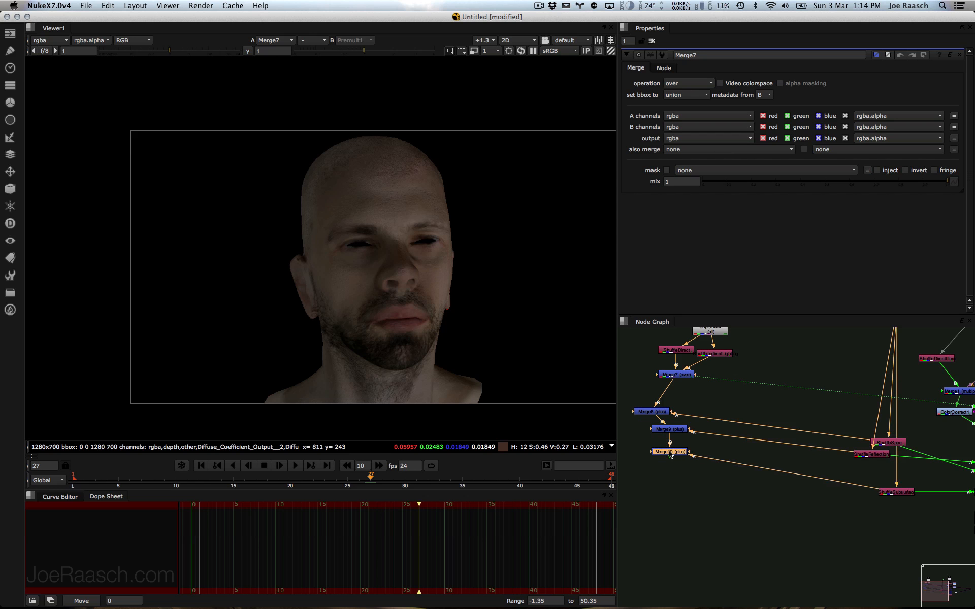
key("1")
Step: Paste duplicates of the alpha Copy and Premult nodes after the last plus merge and connect the Copy's alpha source to Unpremult2
middle_click_drag(659, 453, 733, 428)
left_click(741, 431)
key("super+v")
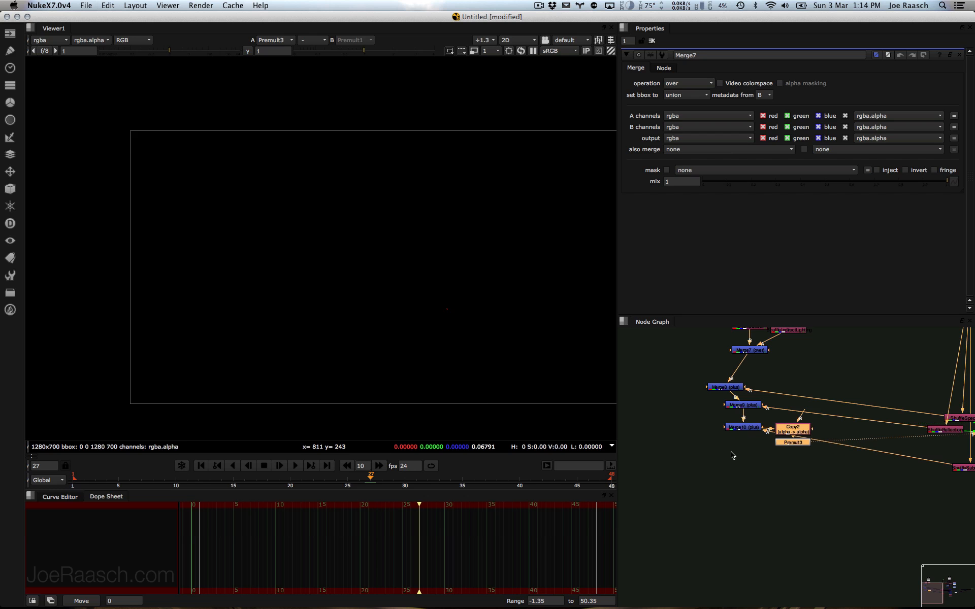
left_click_drag(791, 433, 788, 374)
left_click(752, 529)
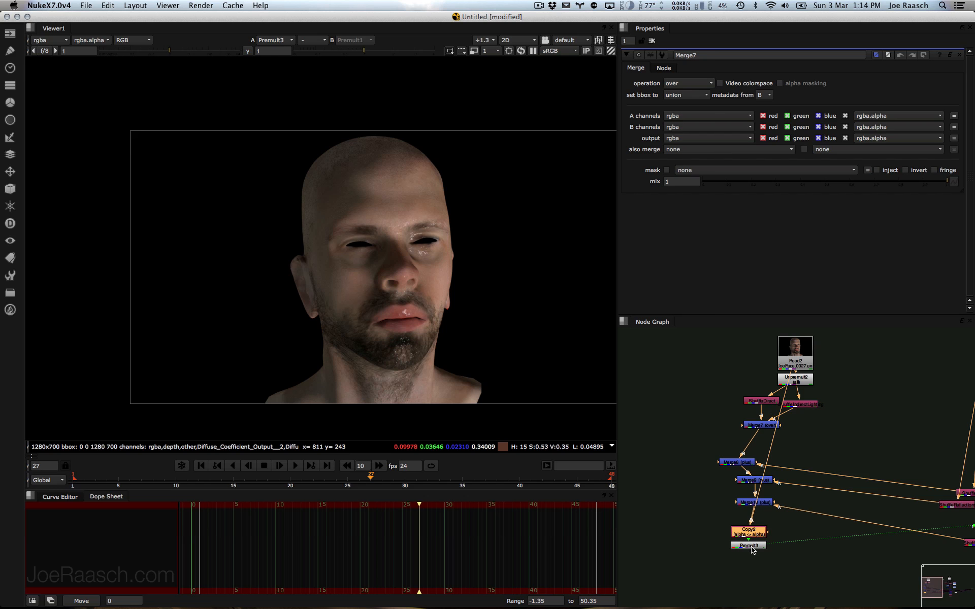
Step: Reposition the pasted Copy and Premult nodes so that the wire from Unpremult2 runs clear of the merges
left_click_drag(752, 549, 739, 549)
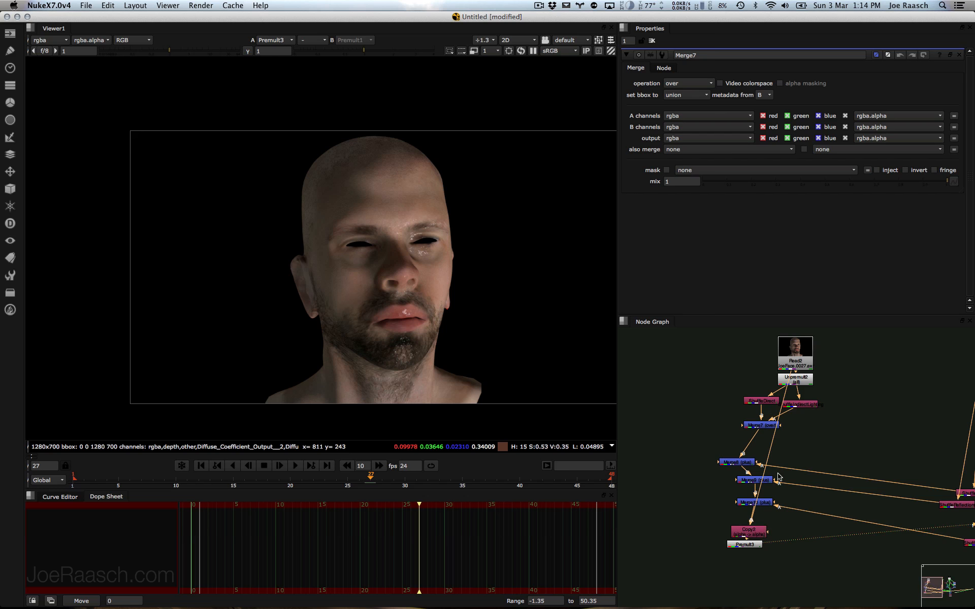
middle_click_drag(886, 434, 737, 461)
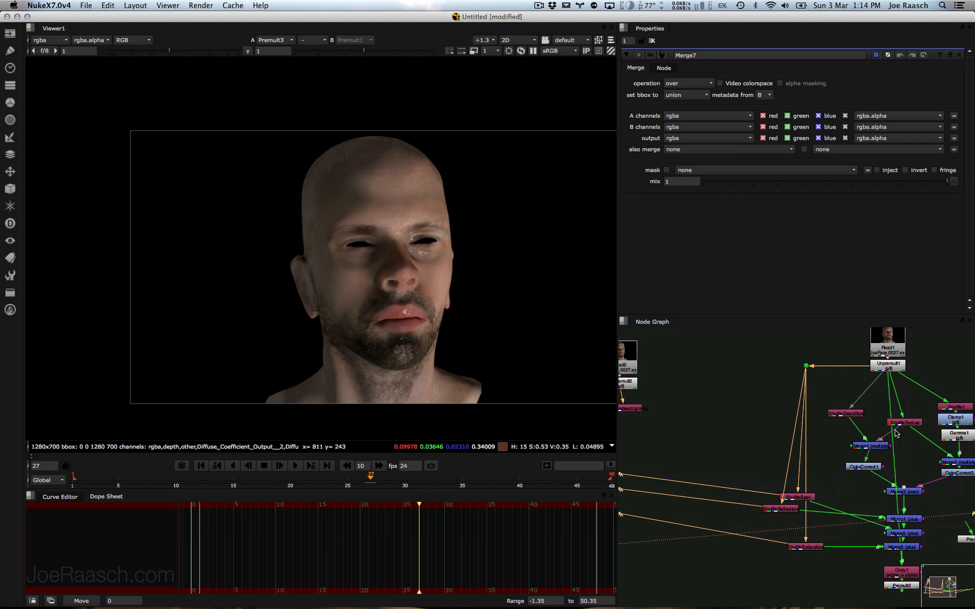
middle_click_drag(636, 481, 770, 461)
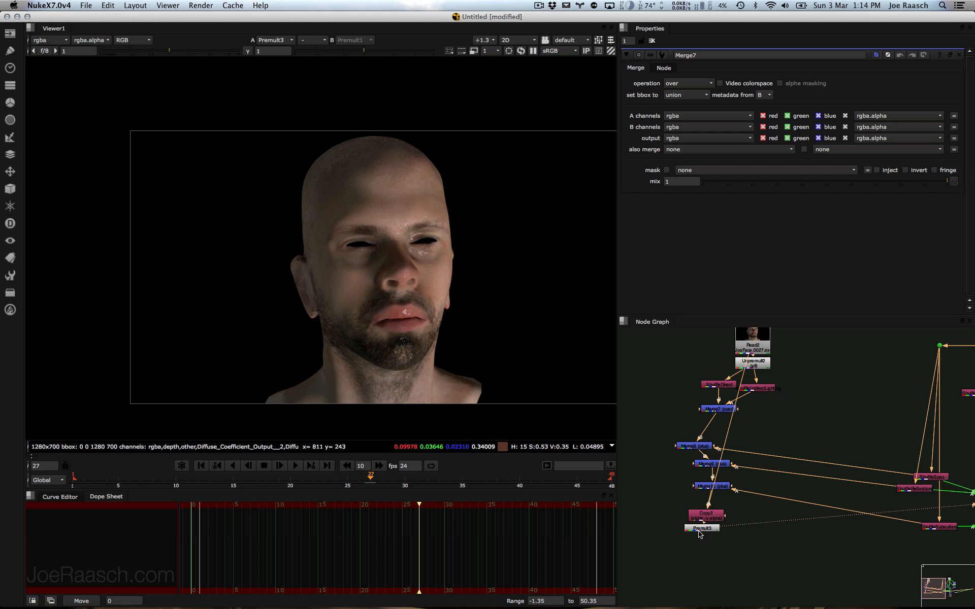
left_click_drag(698, 531, 732, 531)
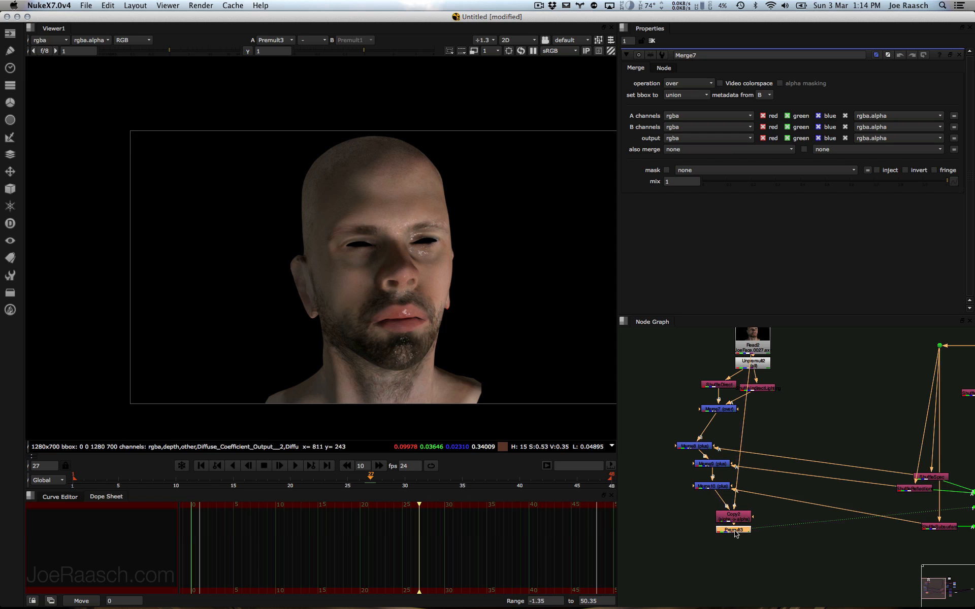
left_click(729, 525)
Step: Examine the composited face up close, and check it at frames 21 and 14
middle_click_drag(359, 309, 350, 310)
scroll(356, 310, "up", 5)
middle_click_drag(411, 293, 407, 282)
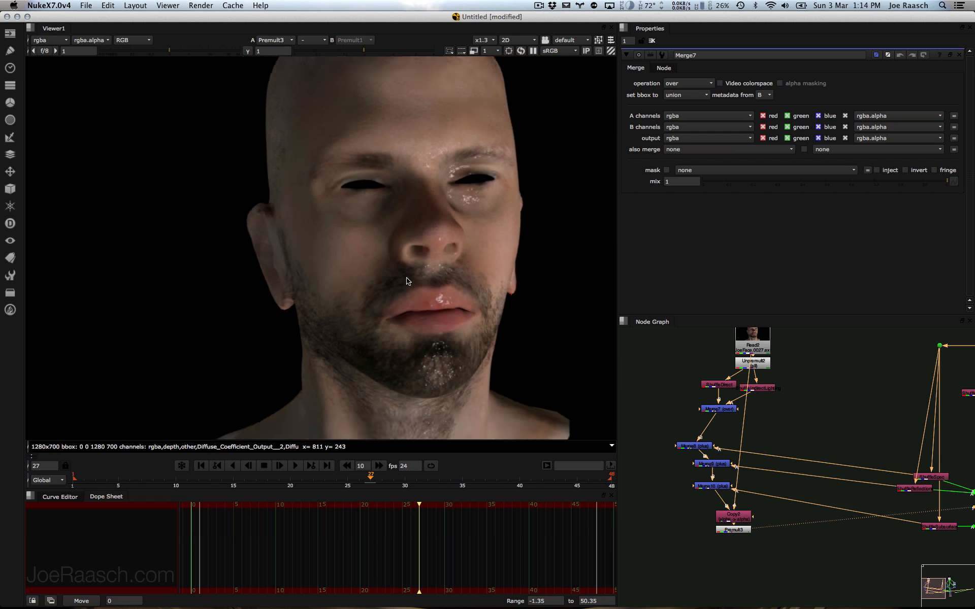
scroll(404, 284, "down", 3)
left_click(303, 483)
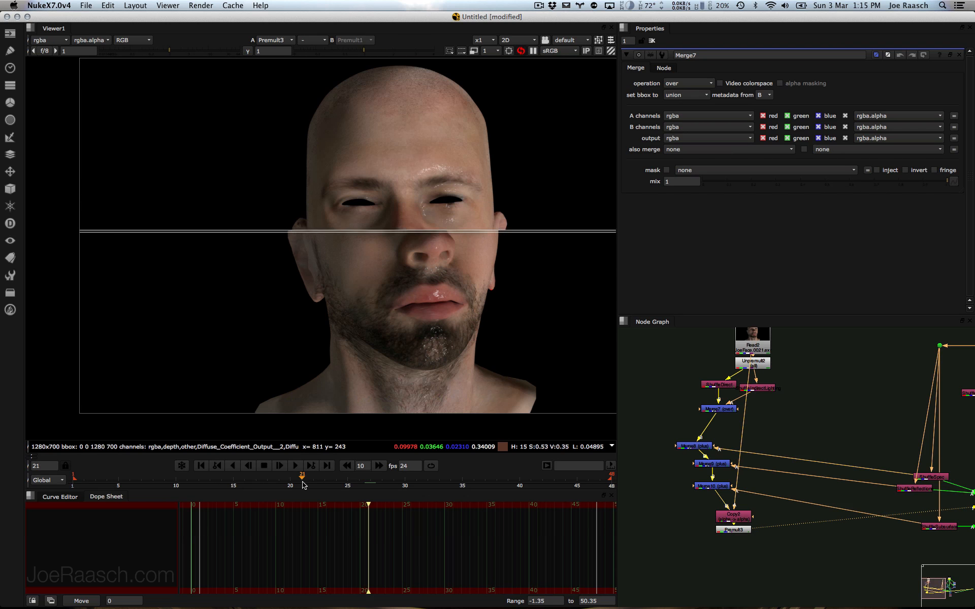
left_click(222, 482)
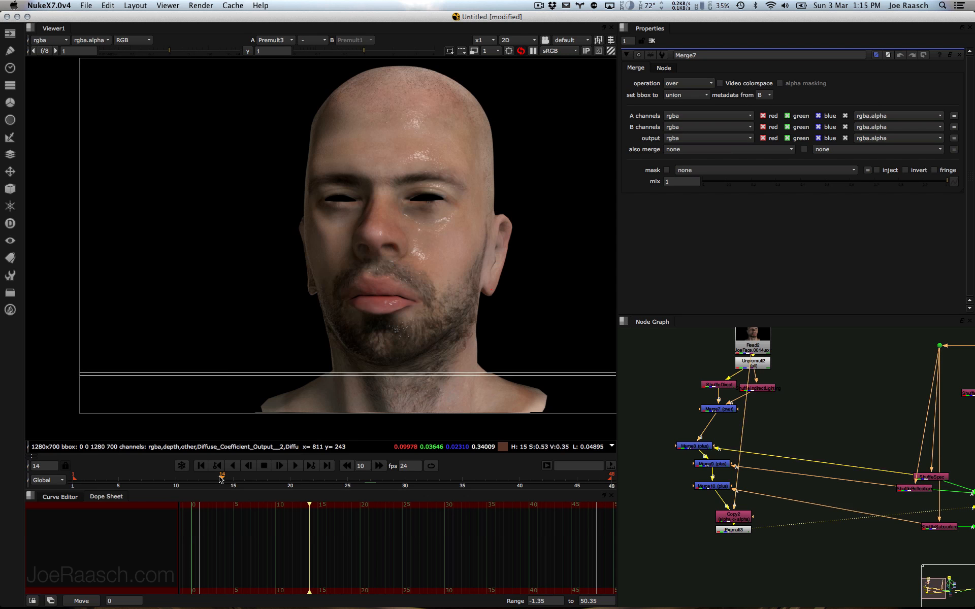
Step: Open the Read2 node's properties and move ShuffleDirect farther away from ShuffleIndirectLighting
double_click(762, 350)
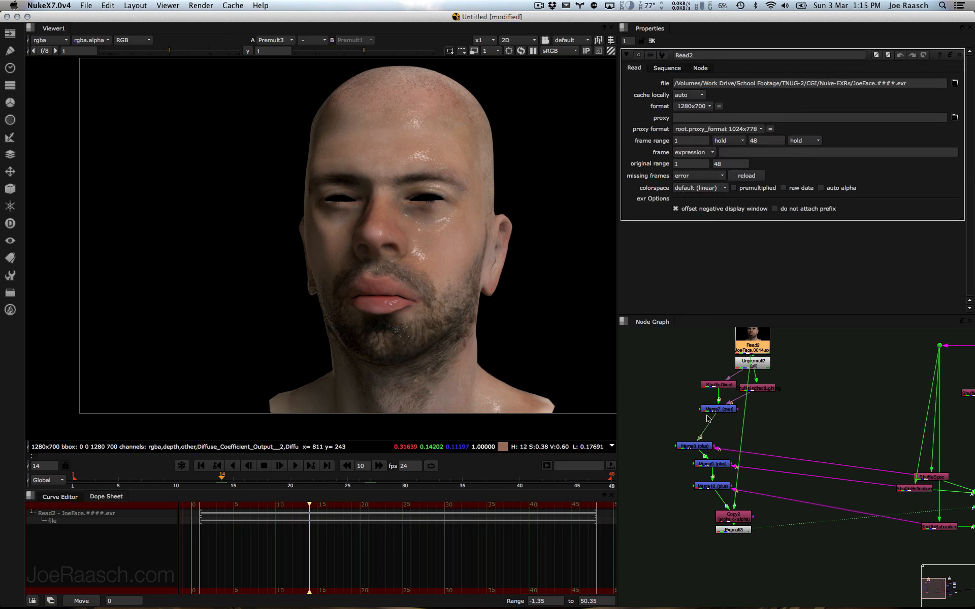
left_click_drag(712, 390, 676, 389)
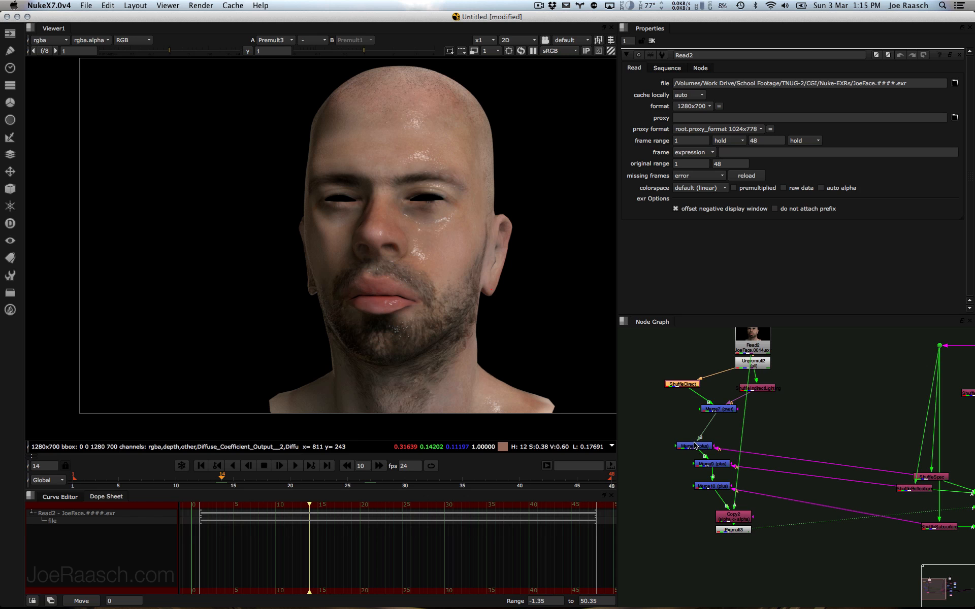
Step: Review the render layers available in the viewer and the rebuilt node tree
left_click(63, 41)
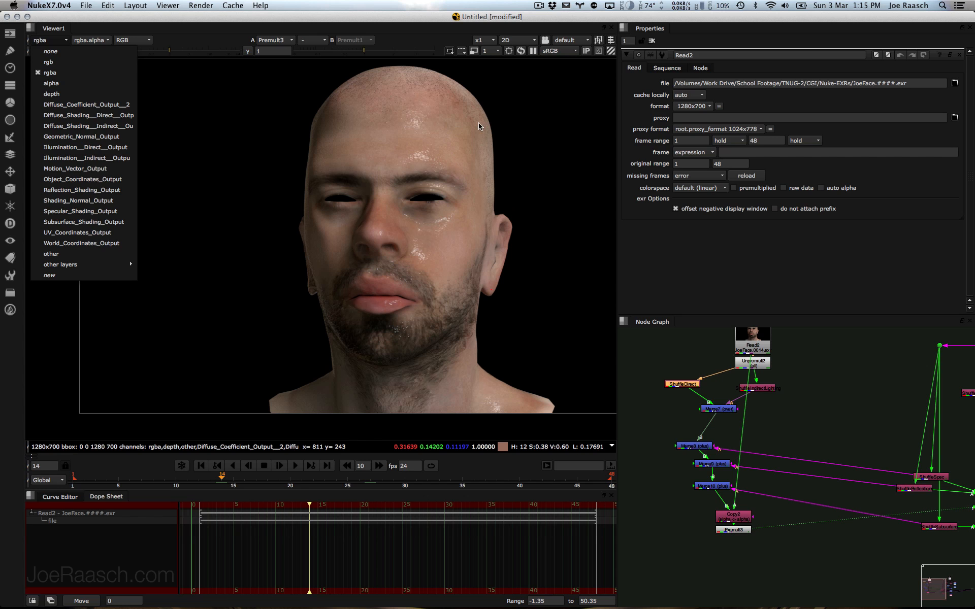
left_click(657, 428)
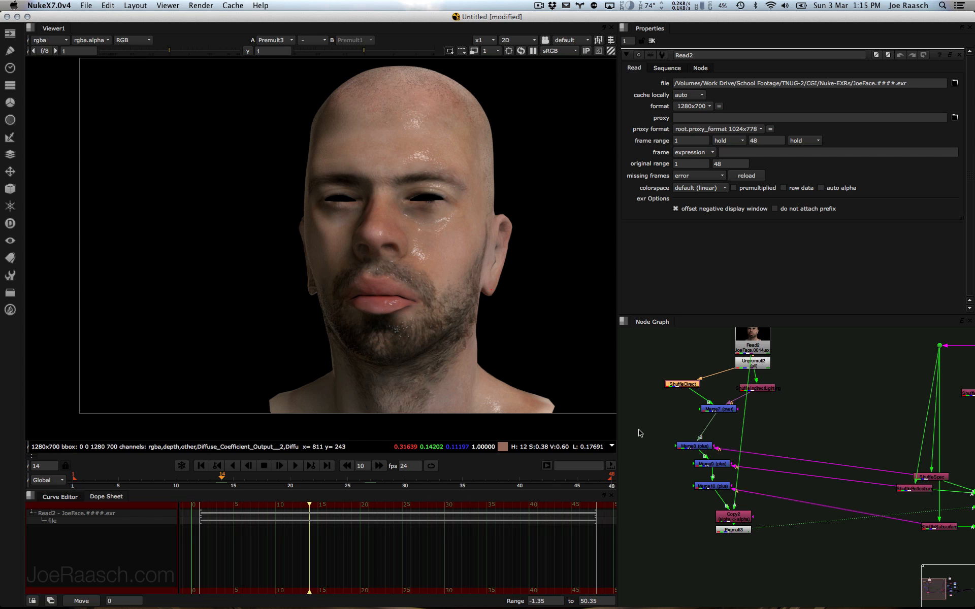
middle_click_drag(652, 424, 651, 466)
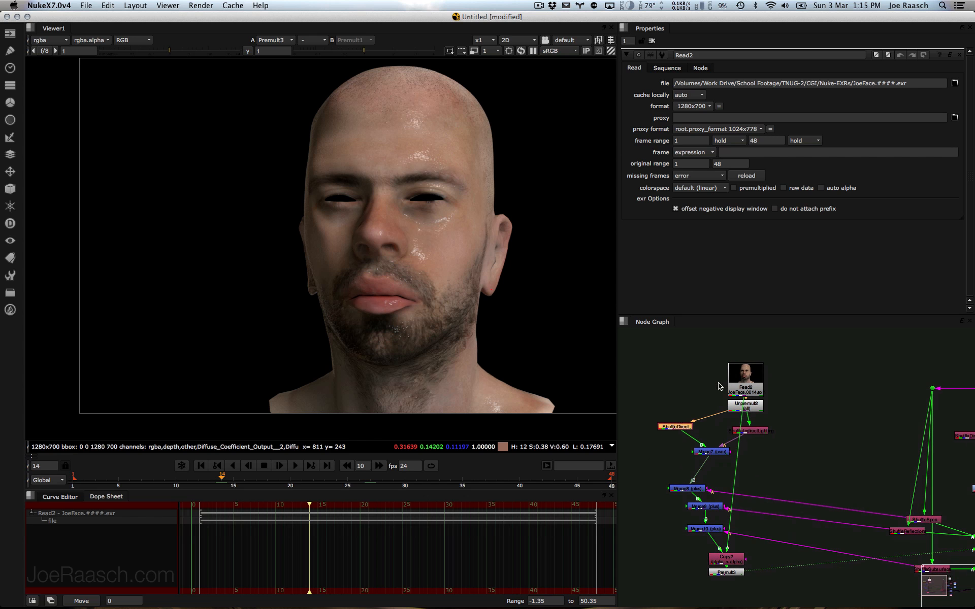
Step: Duplicate the Read2 and Unpremult2 nodes into empty space beside the node tree and view the copied Unpremult
left_click(752, 410)
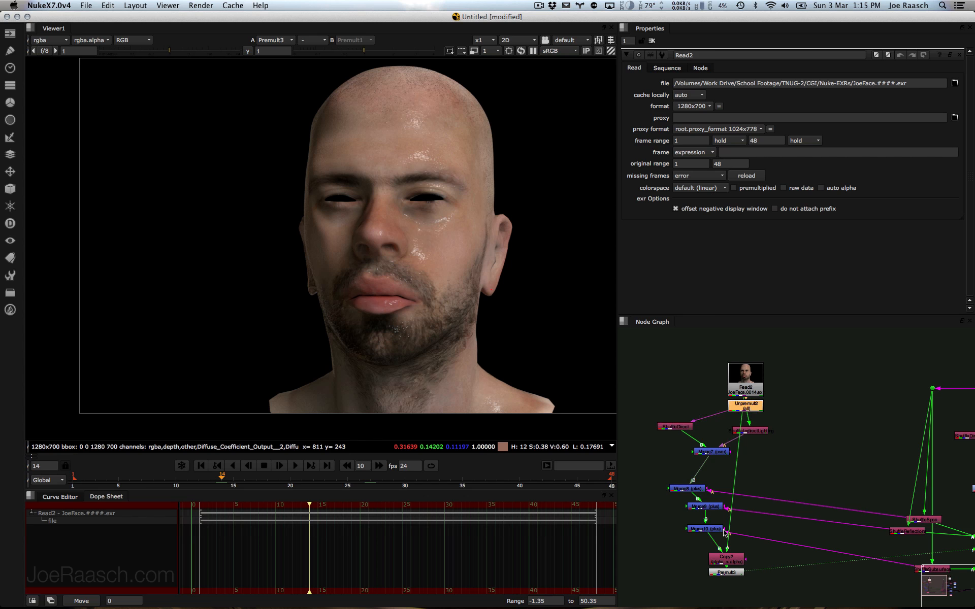
left_click_drag(793, 351, 708, 425)
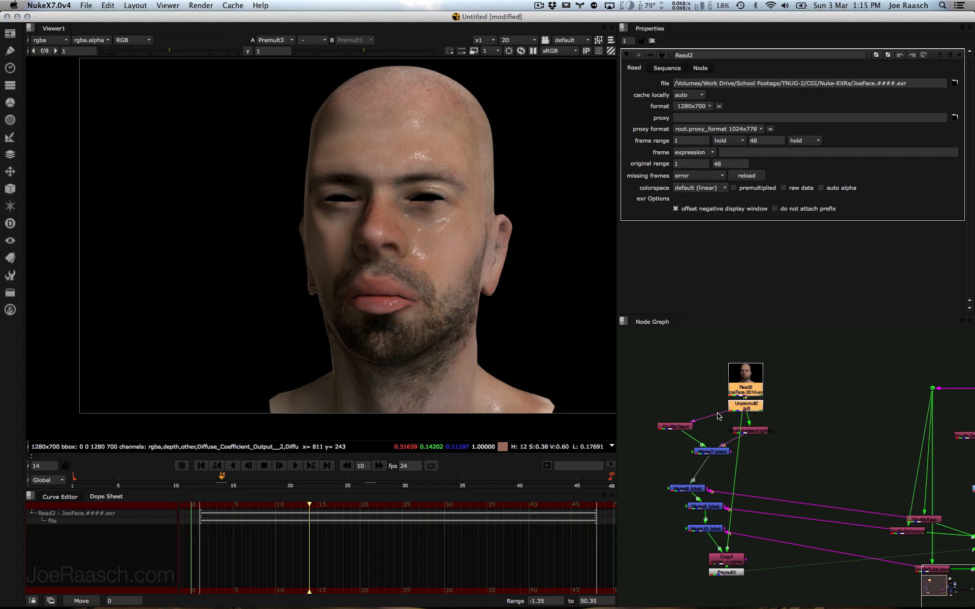
key("super+c")
middle_click_drag(716, 413, 897, 429)
left_click(690, 396)
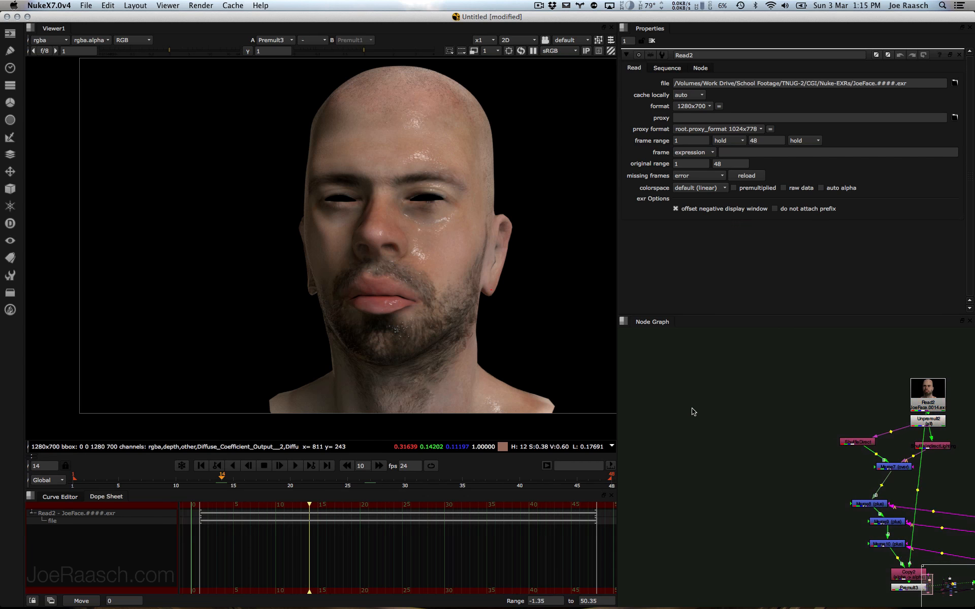
key("super+v")
left_click_drag(690, 433, 690, 431)
key("1")
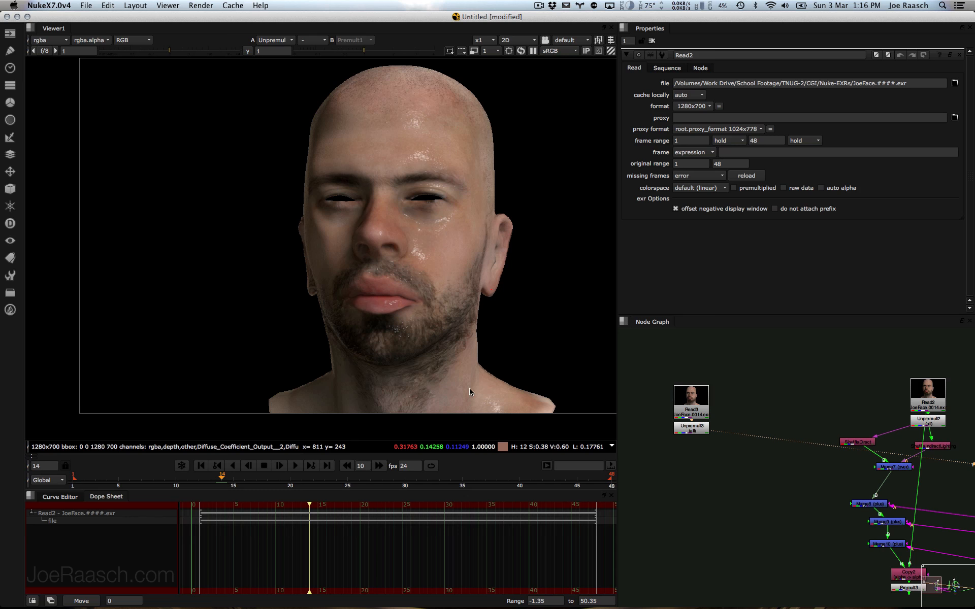
Step: Add a Merge node below the copied Unpremult3 and connect one of its inputs to Unpremult3
middle_click_drag(670, 465, 717, 463)
key("Tab")
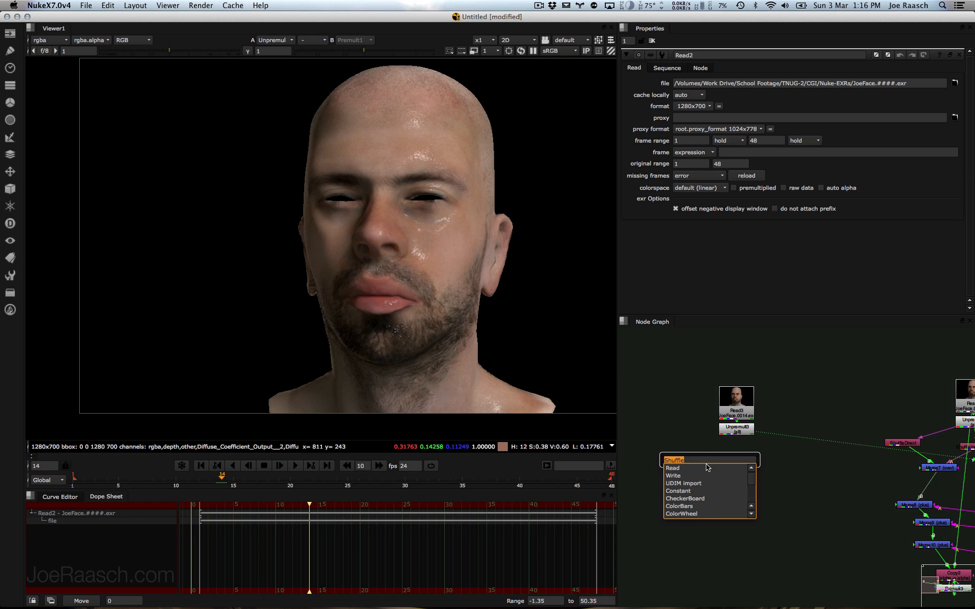
key("Escape")
key("m")
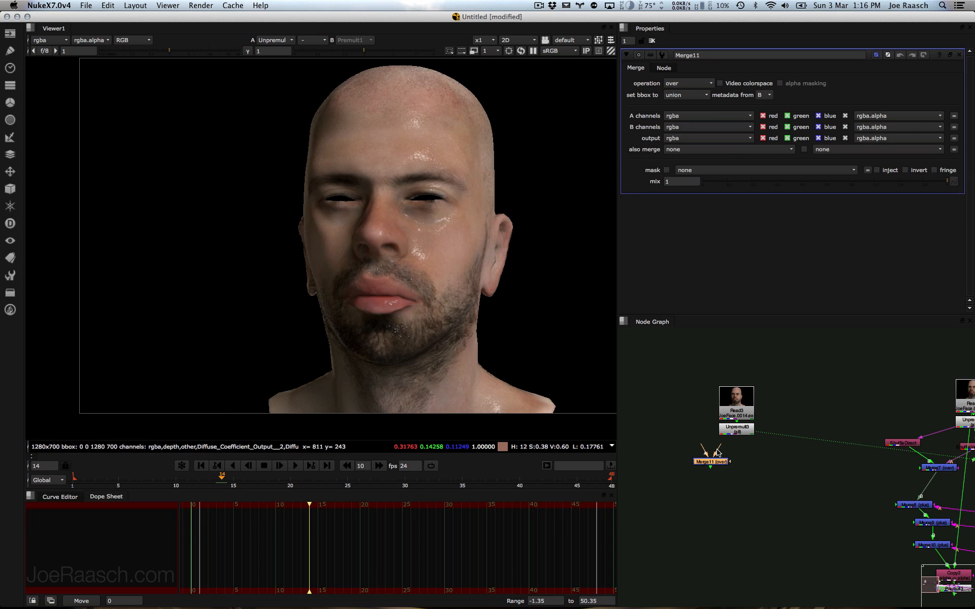
left_click_drag(717, 452, 730, 439)
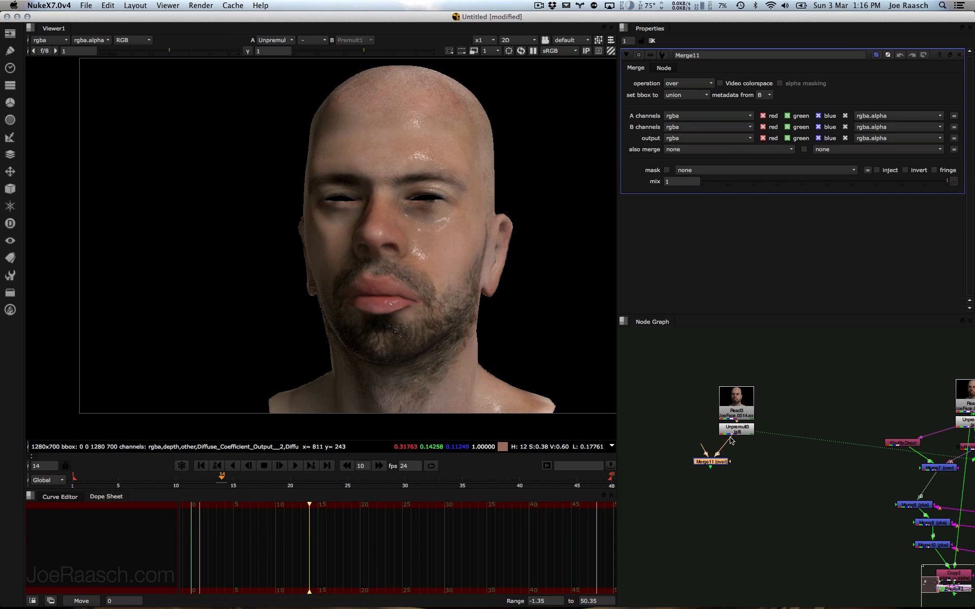
Step: Add an unattached Shuffle node beside Unpremult3, connect its input to Unpremult3 and view it
left_click(682, 432)
key("Tab")
key("Return")
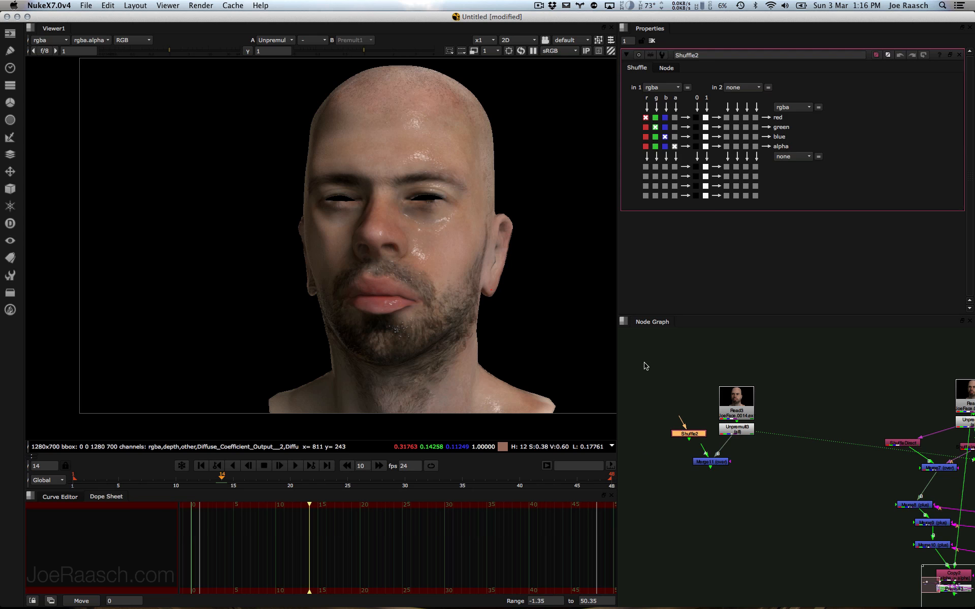
left_click(677, 420)
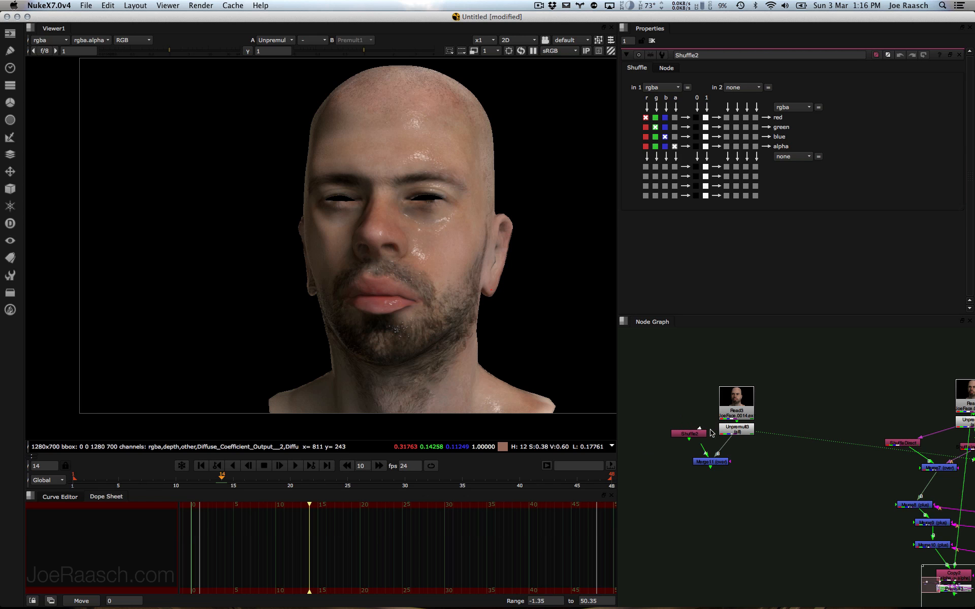
left_click_drag(710, 433, 729, 431)
left_click(690, 433)
key("1")
left_click(679, 422)
Step: Set Shuffle2's input layer to Subsurface_Shading_Output, connect the Shuffle to Merge11's free input and view the merge
left_click(657, 89)
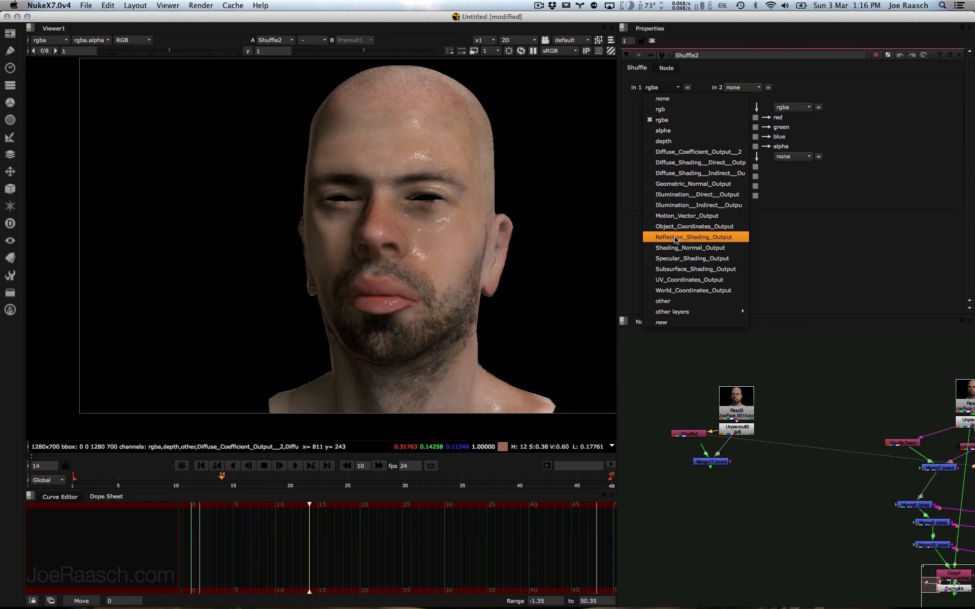
left_click(691, 269)
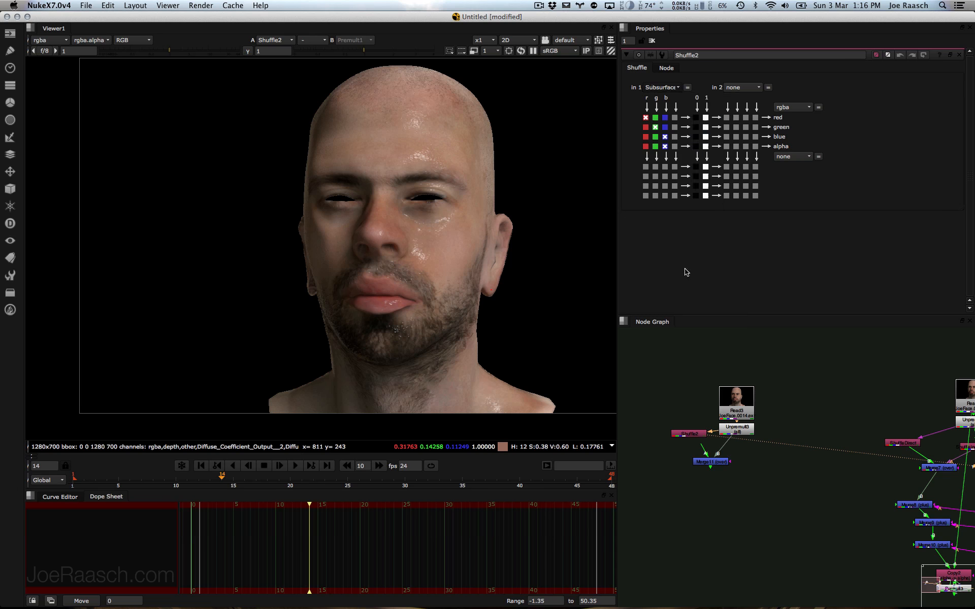
left_click(688, 430)
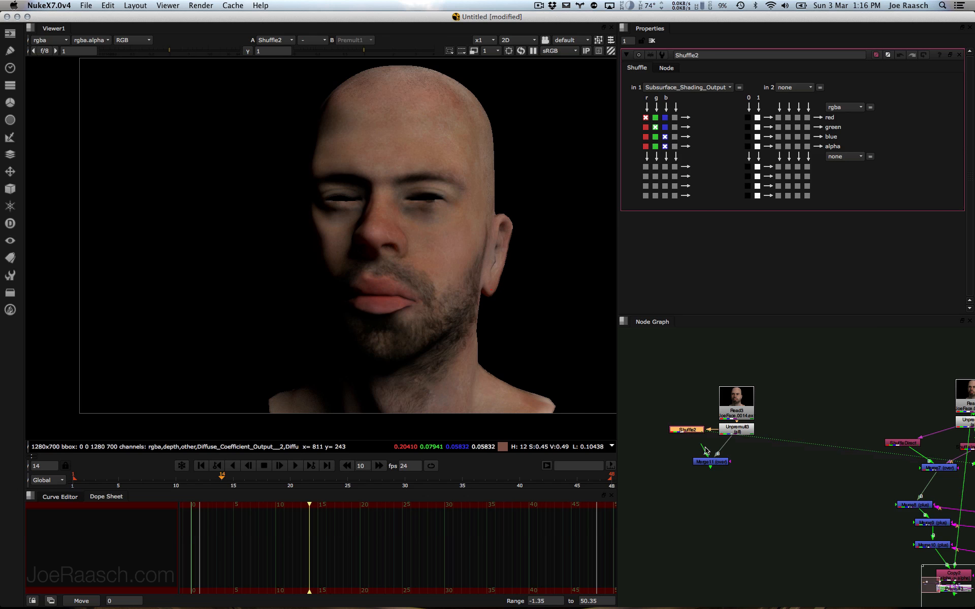
left_click(706, 460)
key("1")
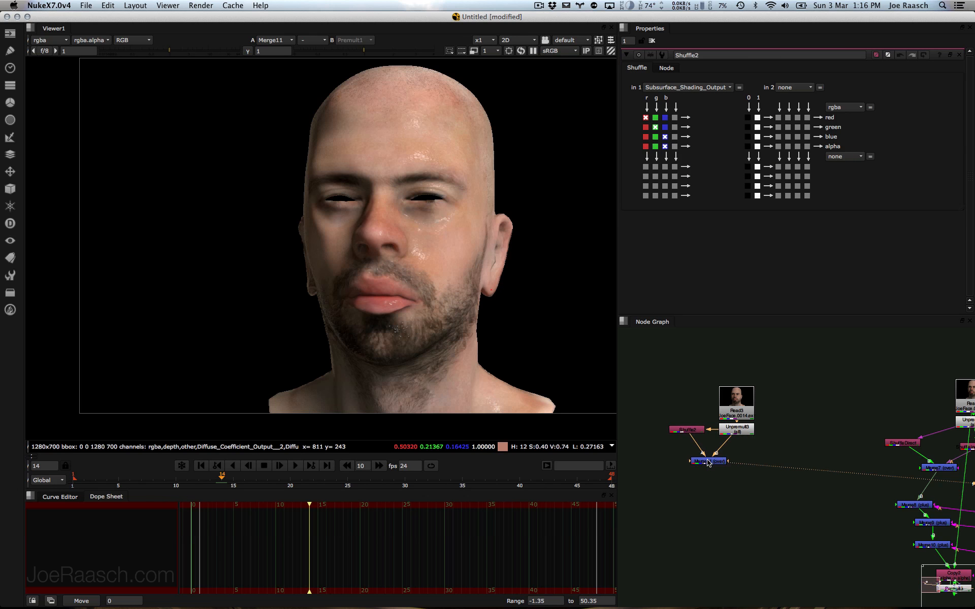
Step: Set Merge11's operation to minus and swap its A and B inputs
double_click(706, 460)
left_click(686, 84)
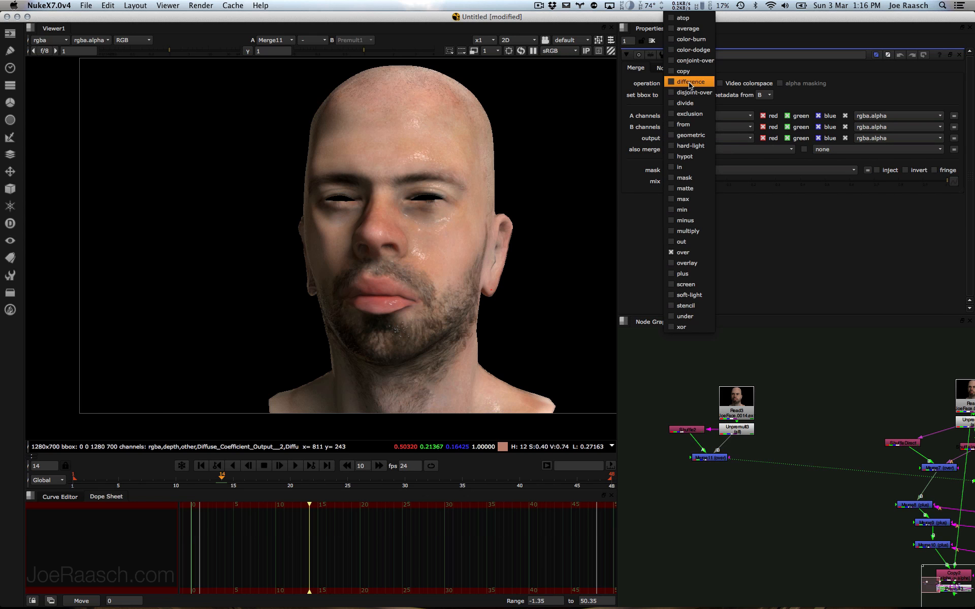
left_click(695, 220)
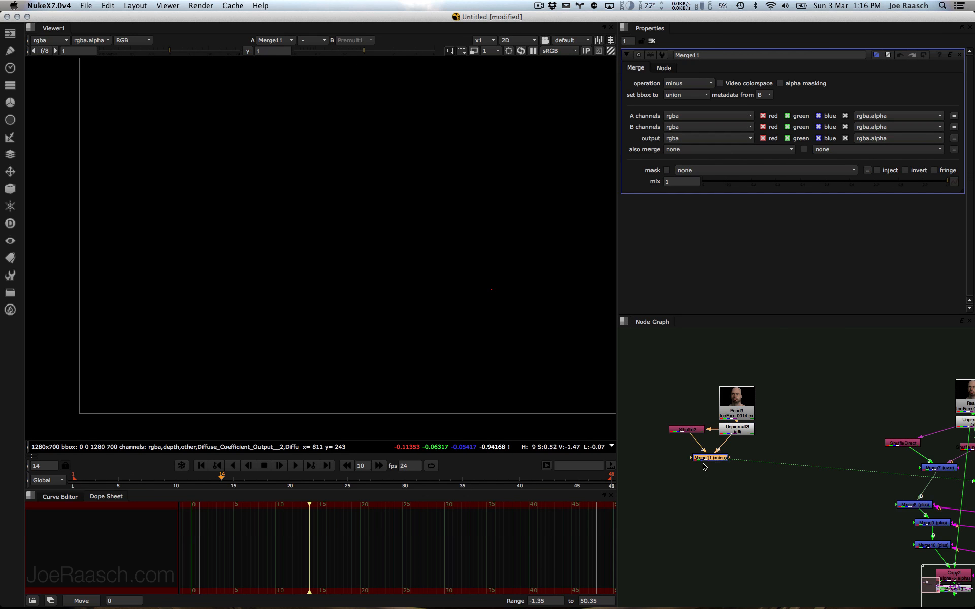
key("shift+x")
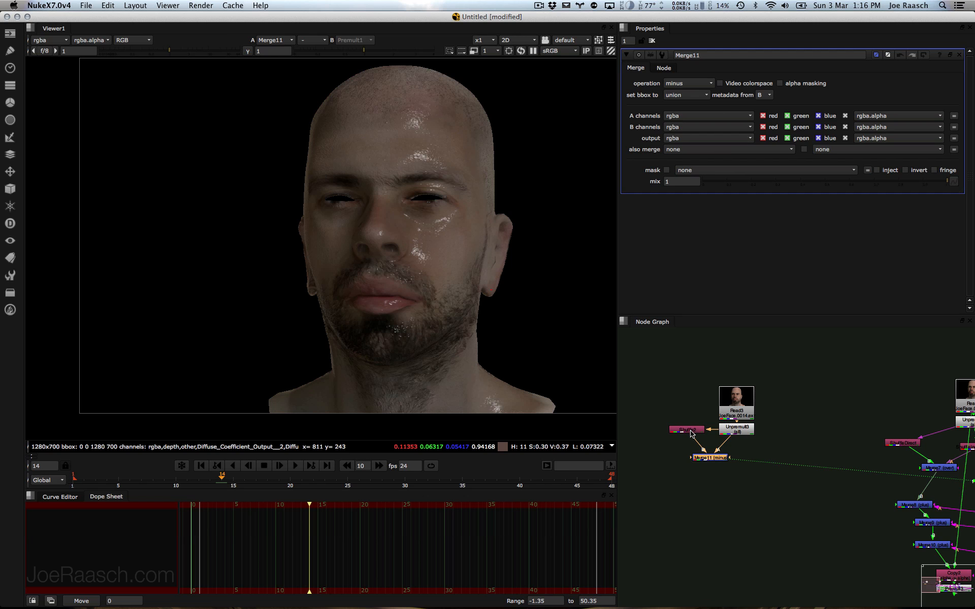
Step: Arrange Merge11 directly beneath Unpremult3 with Shuffle2 level beside it
left_click_drag(690, 432, 731, 458)
left_click_drag(666, 453, 678, 458)
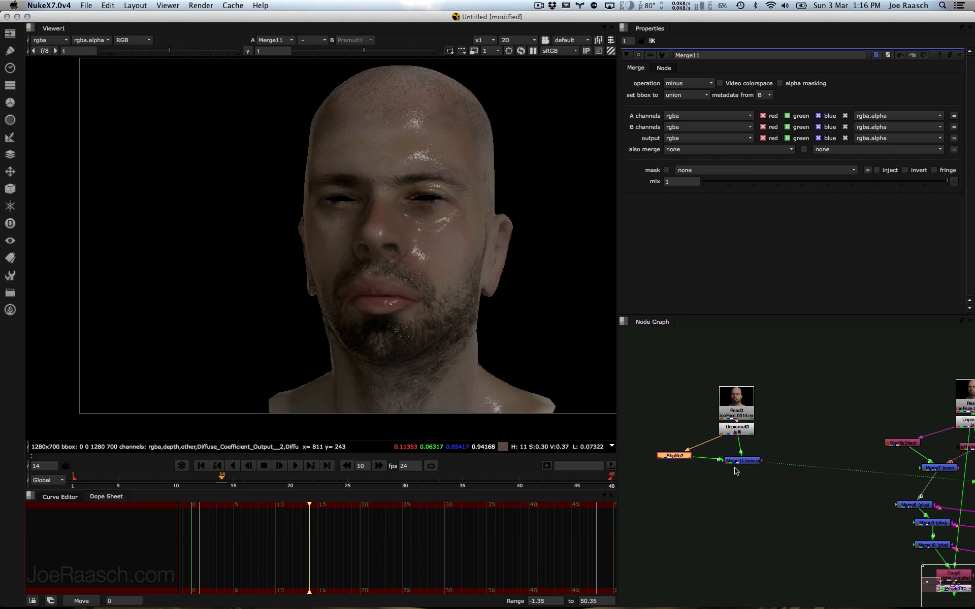
left_click(731, 456)
left_click(682, 506)
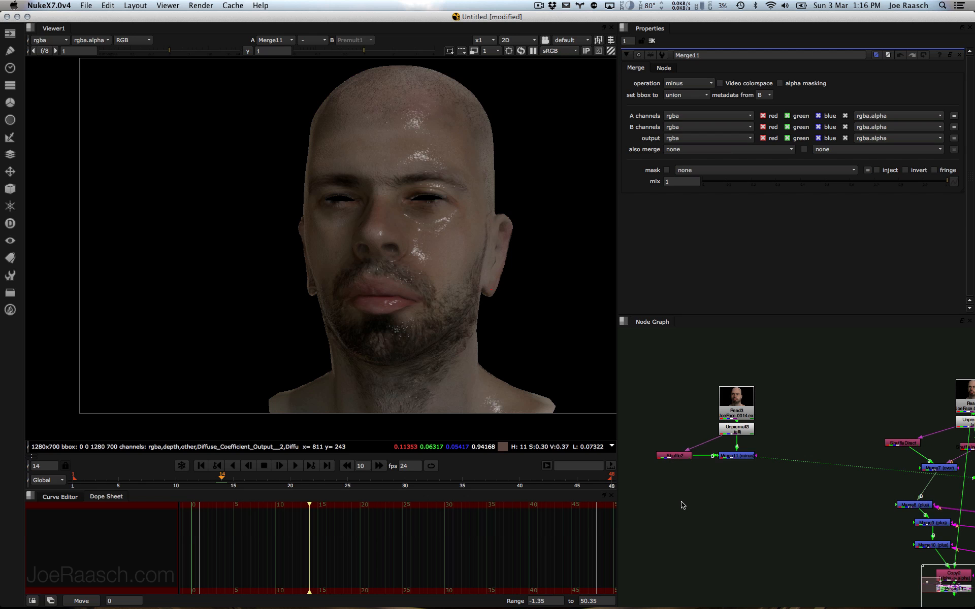
Step: Add a ColorCorrect node below Shuffle2, connect it to Shuffle2 and view its output
key("c")
left_click_drag(669, 487, 675, 457)
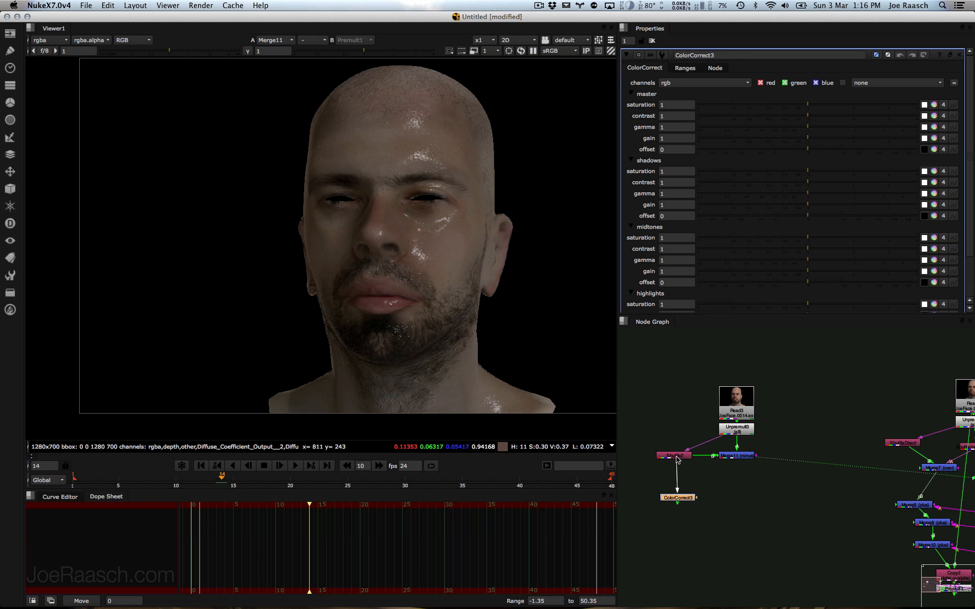
left_click_drag(687, 501, 689, 492)
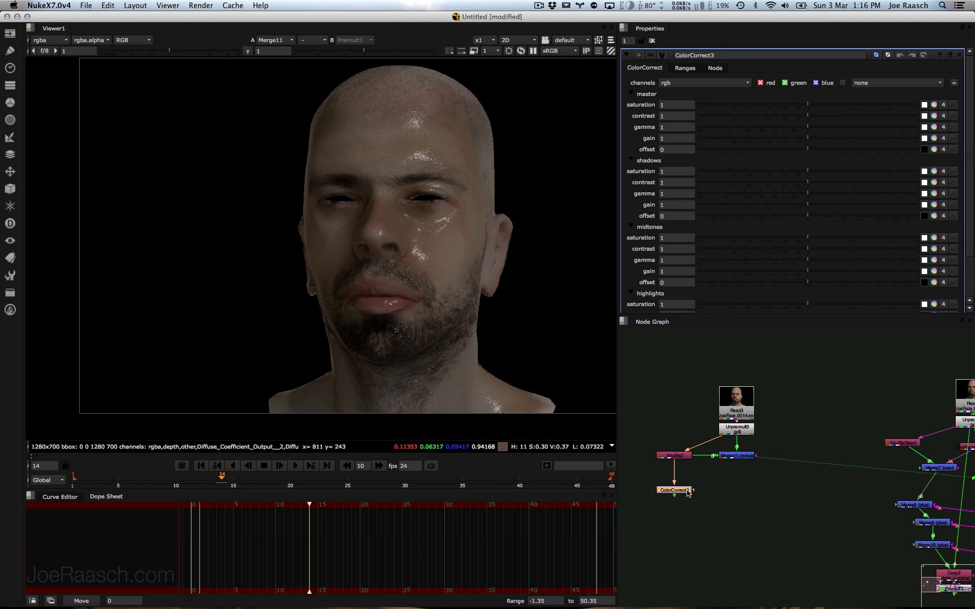
key("1")
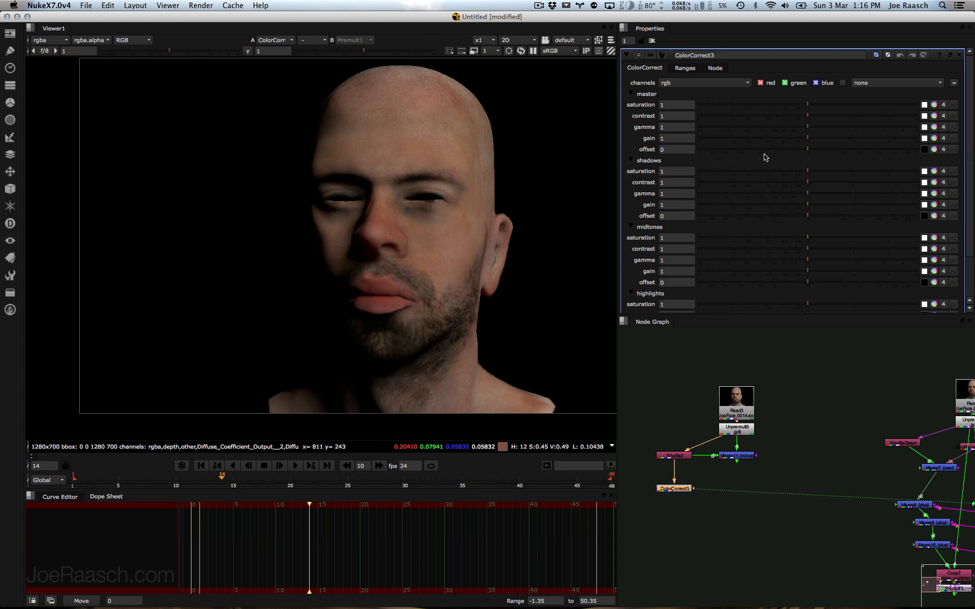
Step: Tint the subsurface pass green by setting ColorCorrect3's master gain to red 0.44 and green about 1.65
left_click(935, 139)
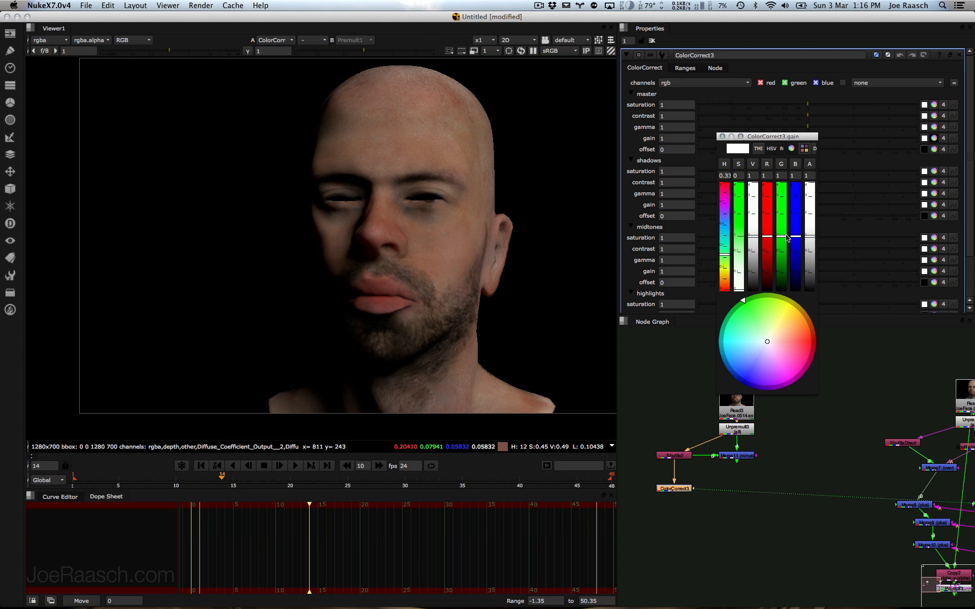
left_click_drag(787, 237, 768, 256)
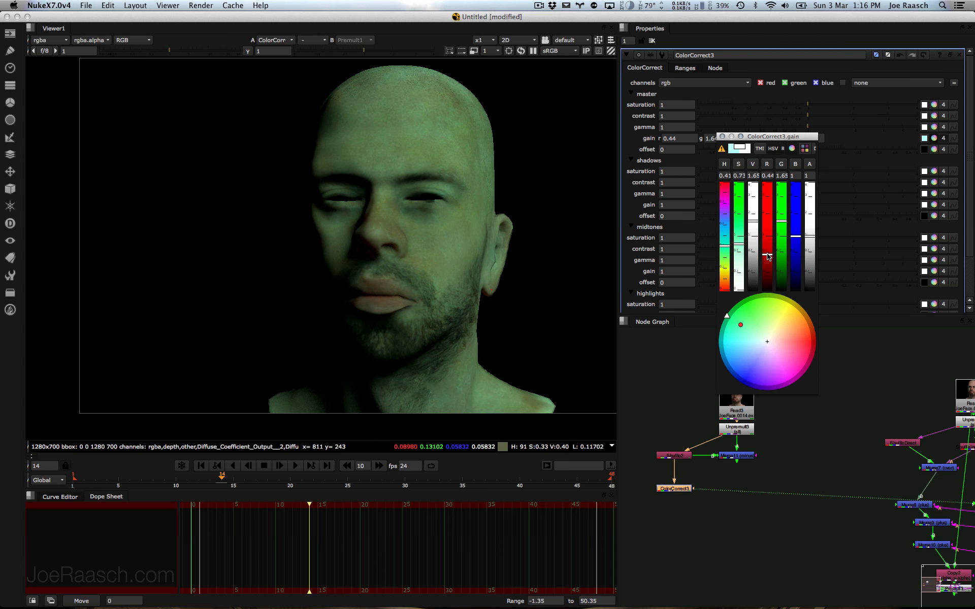
left_click(722, 137)
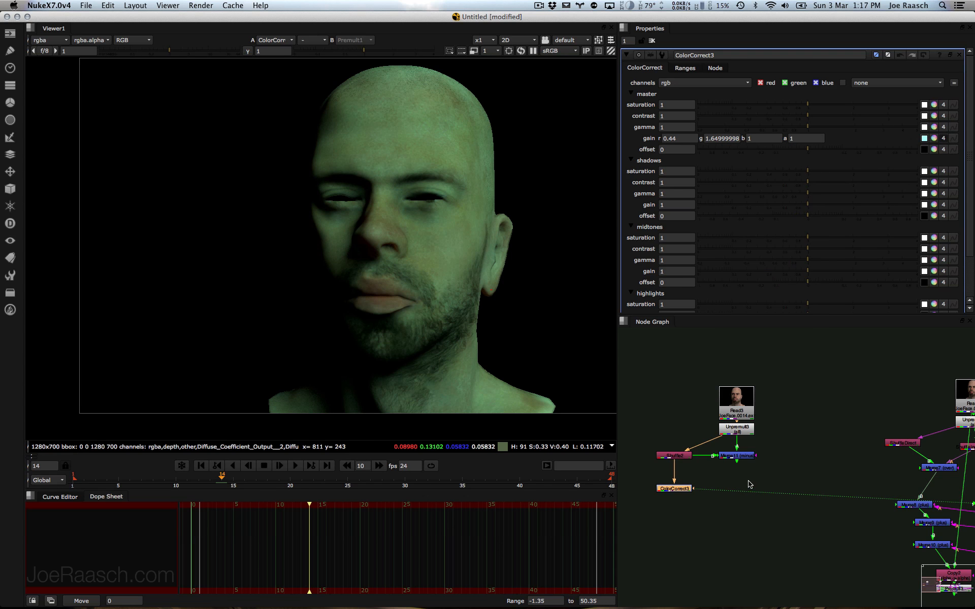
Step: Add a Merge node joining ColorCorrect3 and Merge11, align it below Merge11 and view the result
key("m")
left_click_drag(737, 466, 675, 488)
left_click_drag(756, 466, 737, 456)
left_click_drag(747, 484, 738, 491)
key("1")
Step: Set Merge12's operation to plus
double_click(737, 491)
left_click(704, 84)
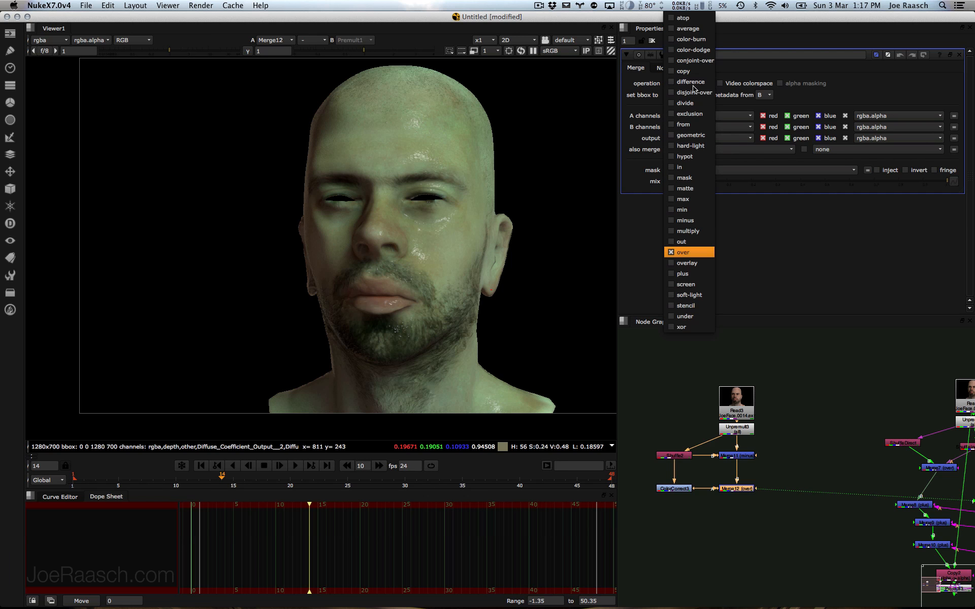
left_click(704, 272)
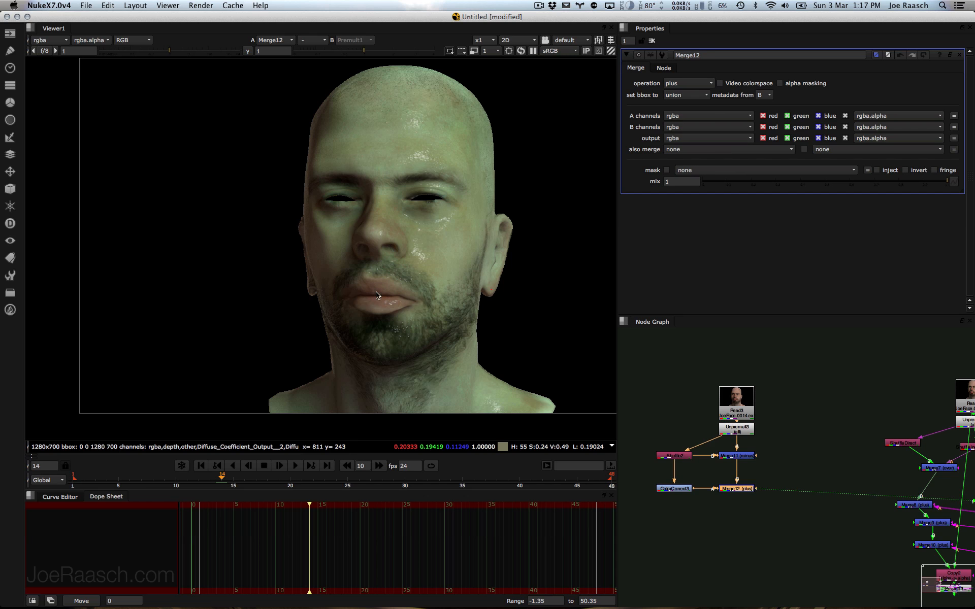
Step: Paste a duplicate of the Copy2 and Premult3 nodes below Merge12
middle_click_drag(769, 450, 676, 371)
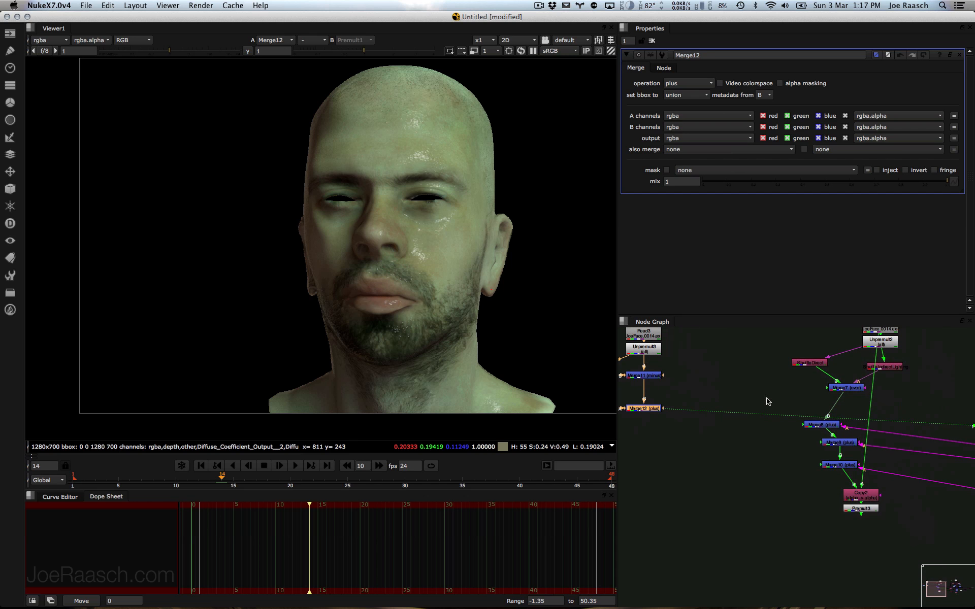
left_click_drag(891, 519, 818, 488)
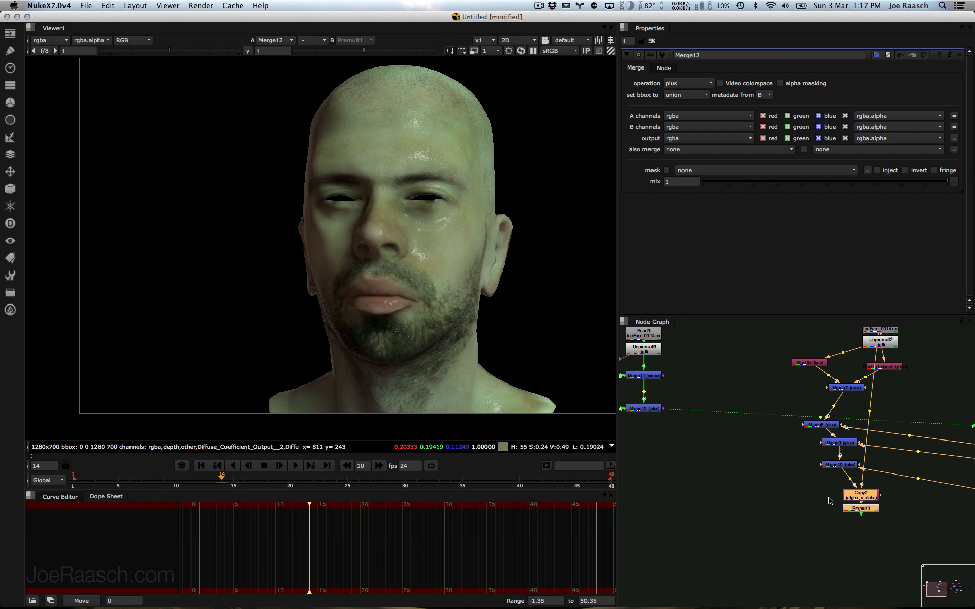
middle_click_drag(640, 430, 732, 468)
key("ctrl+v")
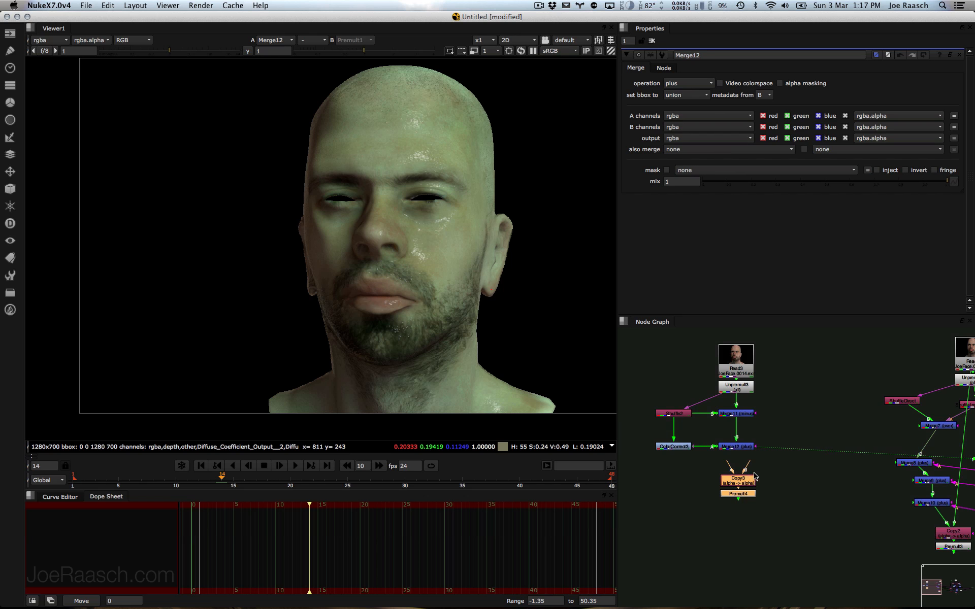
Step: Compare the alpha channel at Merge11 and Unpremult3, and inspect Merge11's alpha up close near the jaw and ear
left_click(736, 414)
key("1")
key("a")
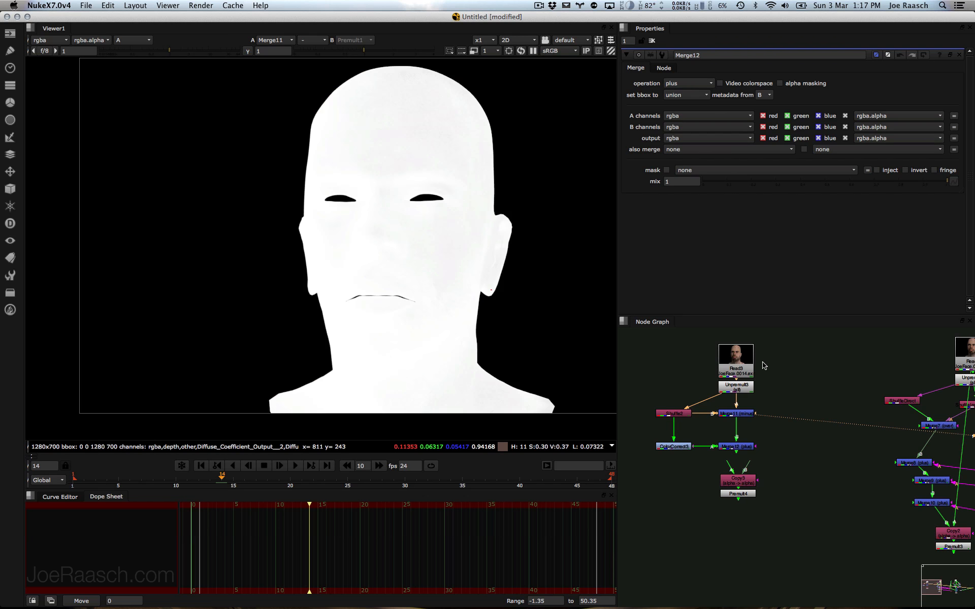
left_click(736, 388)
key("1")
left_click(732, 413)
key("1")
scroll(552, 333, "up", 8)
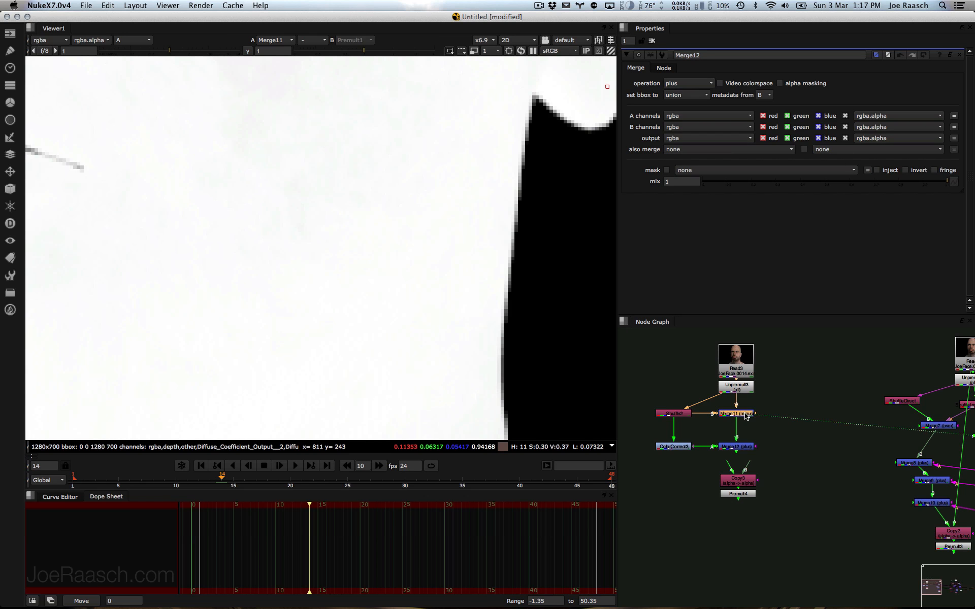
Step: Try excluding the alpha channel from Merge11's A, B and output channels
double_click(746, 416)
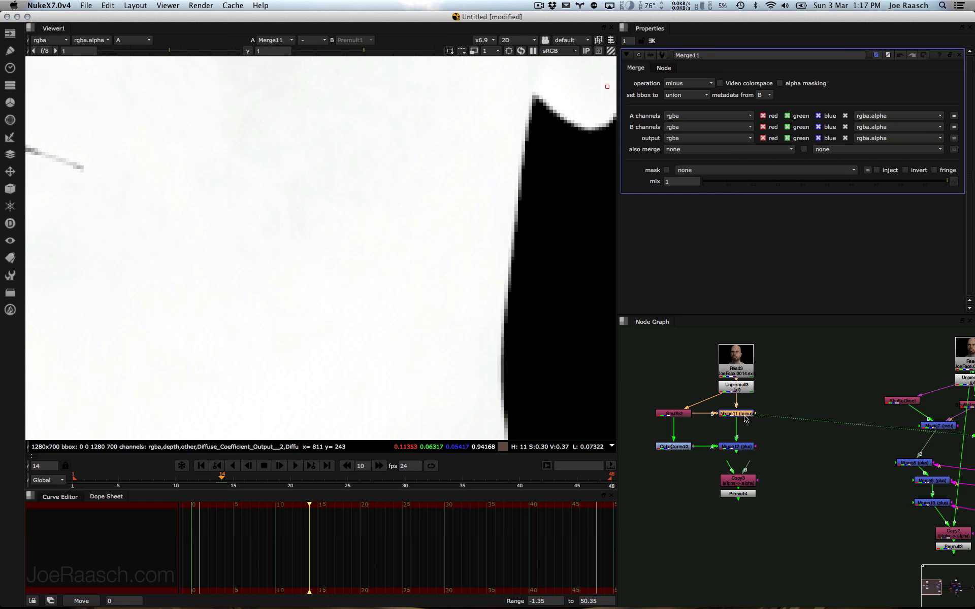
left_click(845, 116)
left_click(845, 116)
left_click(845, 116)
left_click(845, 138)
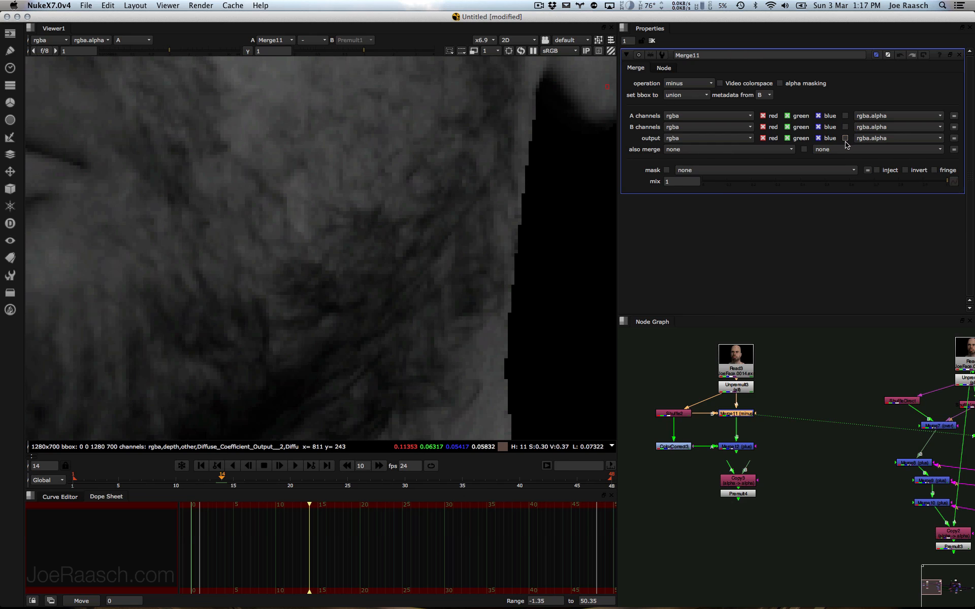
left_click(846, 138)
left_click(846, 127)
left_click(845, 115)
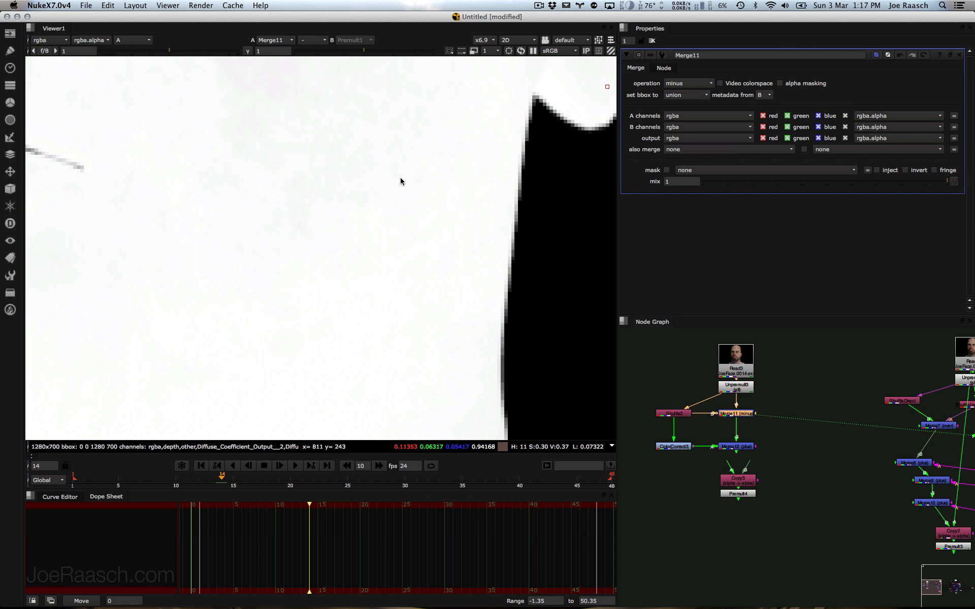
Step: Compare the alpha channel around the jaw and ears at Unpremult3, Merge11 and Merge12
scroll(505, 283, "down", 5)
left_click(739, 392)
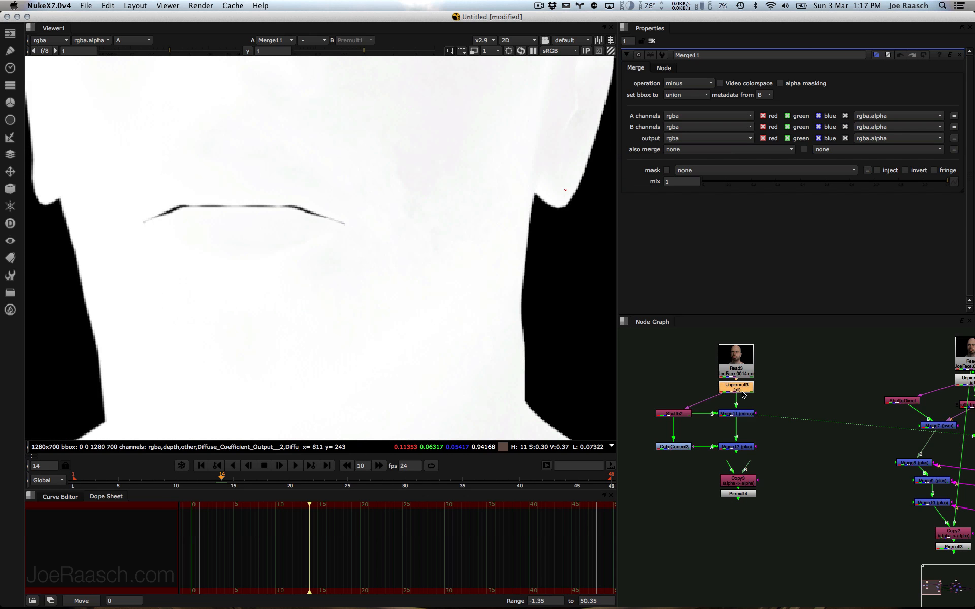
key("1")
left_click(741, 413)
key("1")
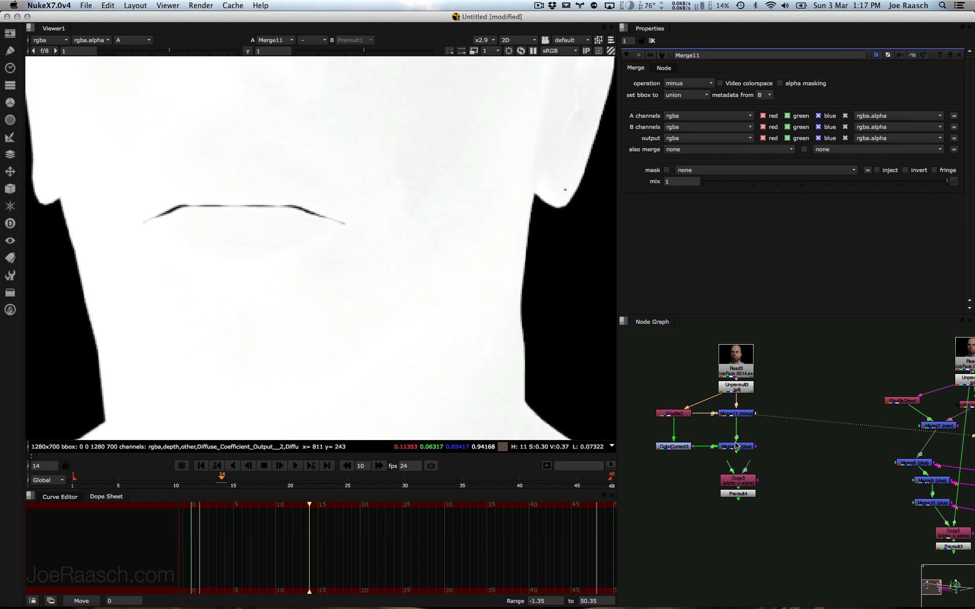
left_click(736, 446)
key("1")
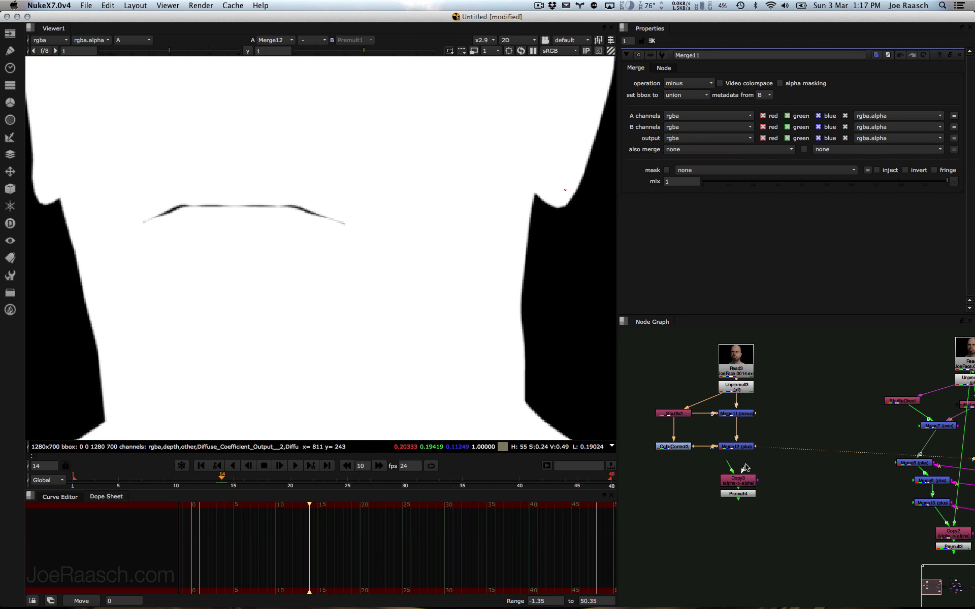
Step: Remove the Copy3 node so Premult4 sits directly below Merge12, and check Premult4's full-colour result
left_click_drag(727, 479, 735, 450)
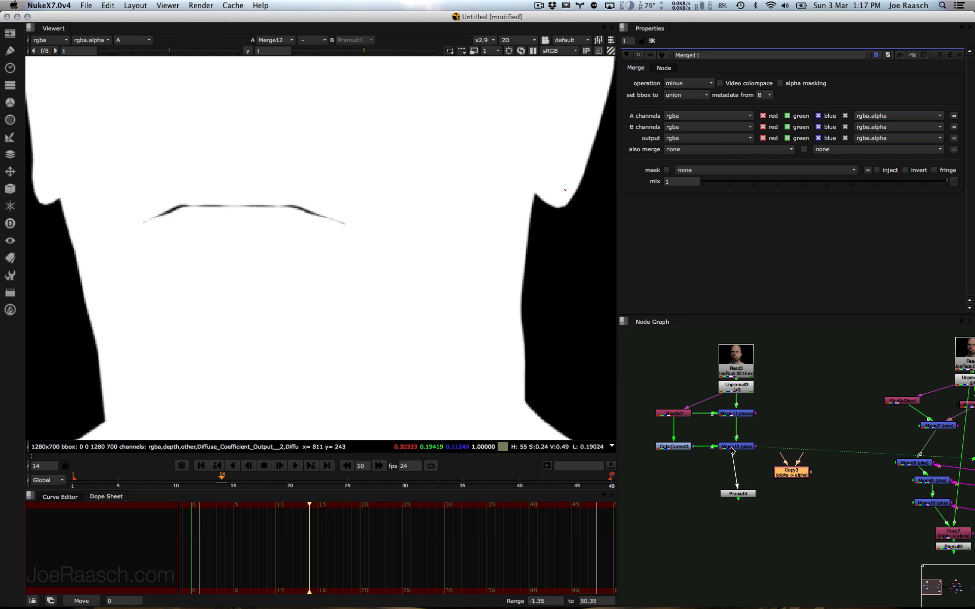
left_click_drag(739, 496, 740, 482)
key("1")
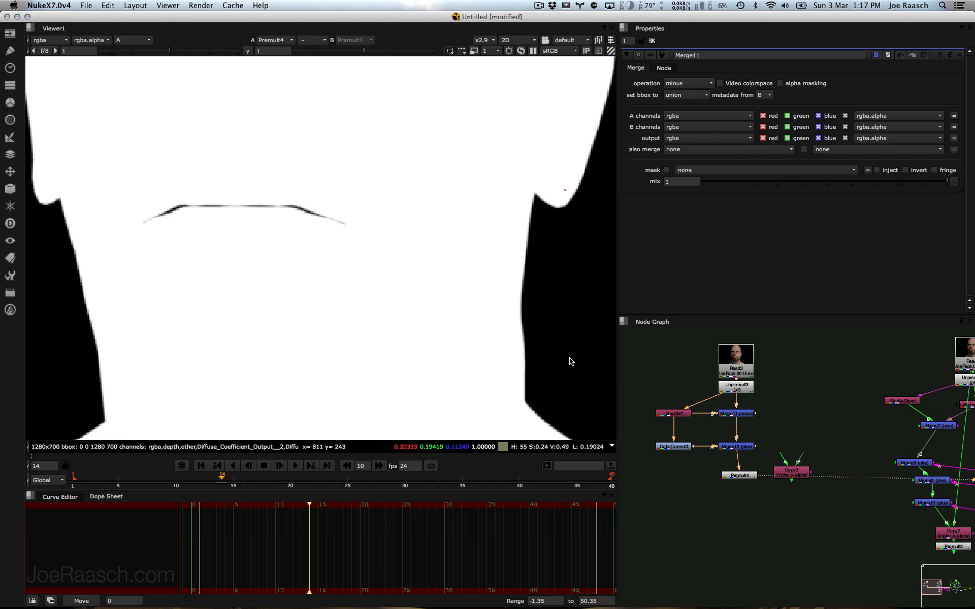
key("a")
middle_click_drag(357, 175, 414, 262)
middle_click_drag(414, 261, 369, 251, "alt")
middle_click_drag(423, 217, 393, 246)
middle_click_drag(393, 246, 420, 253, "alt")
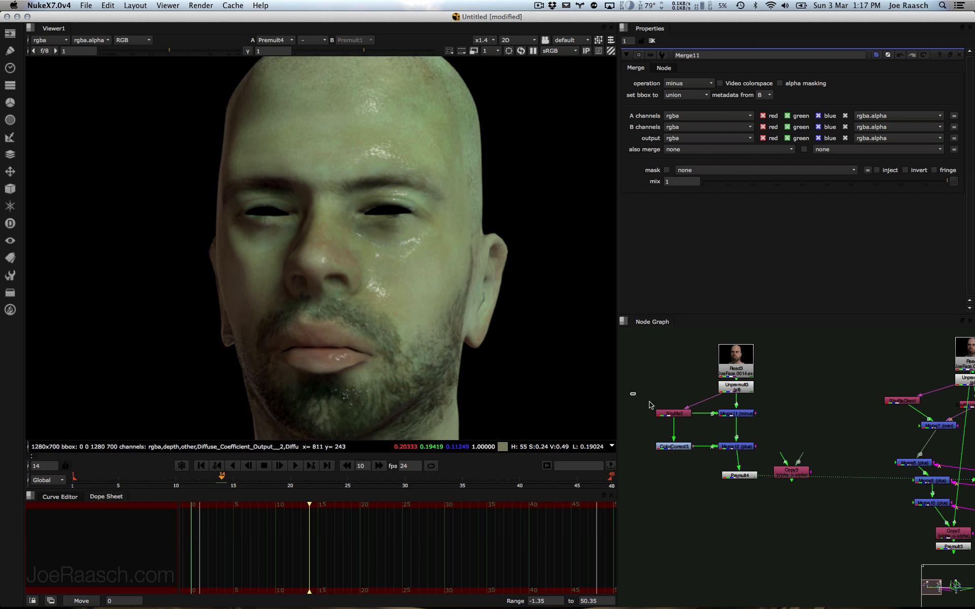
left_click_drag(630, 393, 741, 477)
key("Delete")
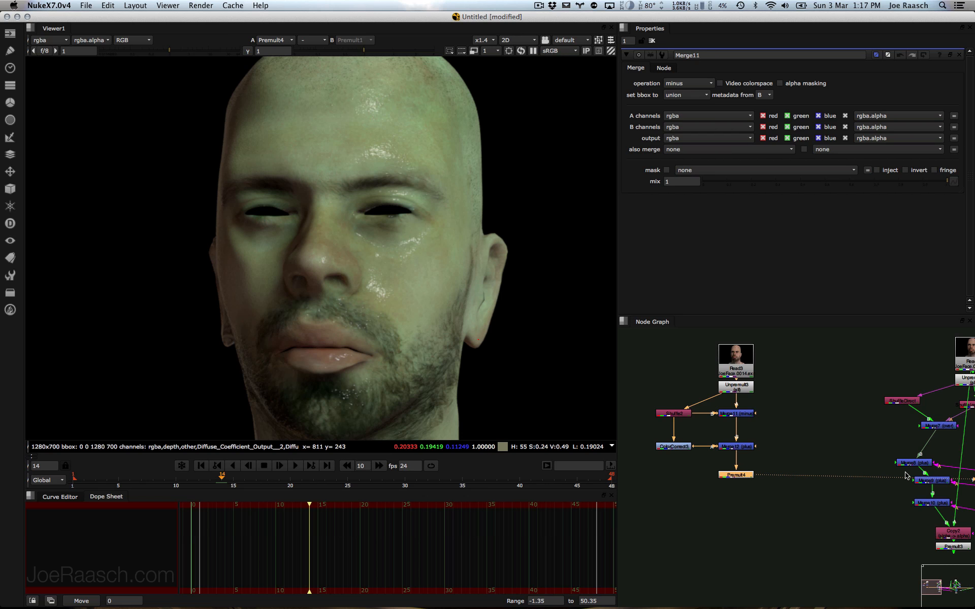
middle_click_drag(909, 470, 717, 408)
middle_click_drag(783, 336, 801, 430)
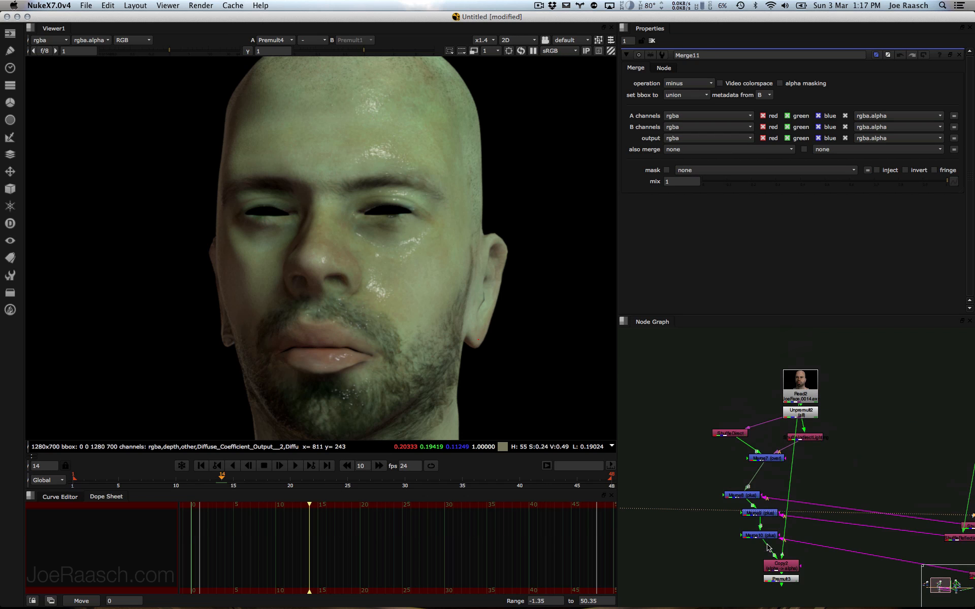
middle_click_drag(645, 454, 860, 453)
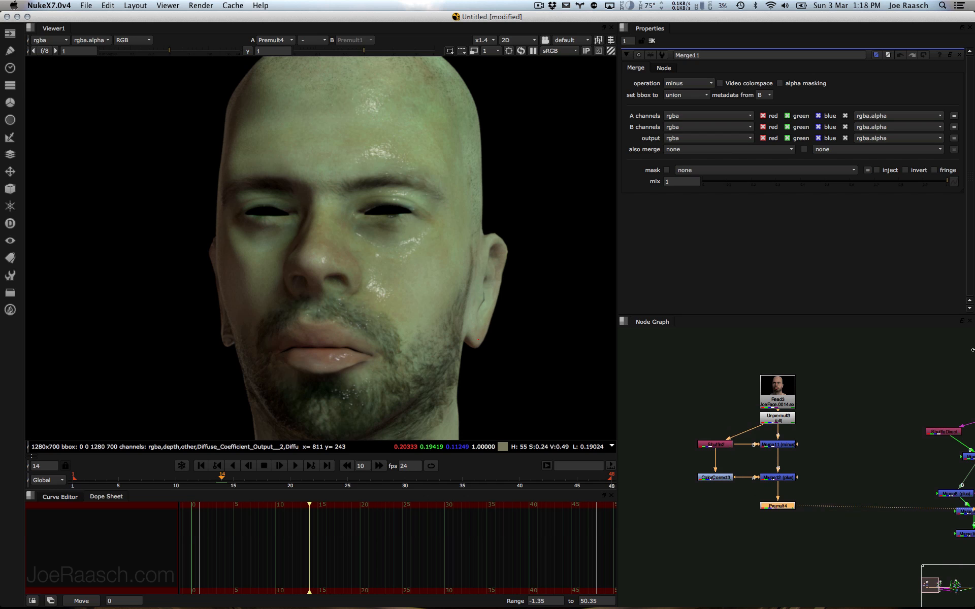
middle_click_drag(666, 415, 804, 429)
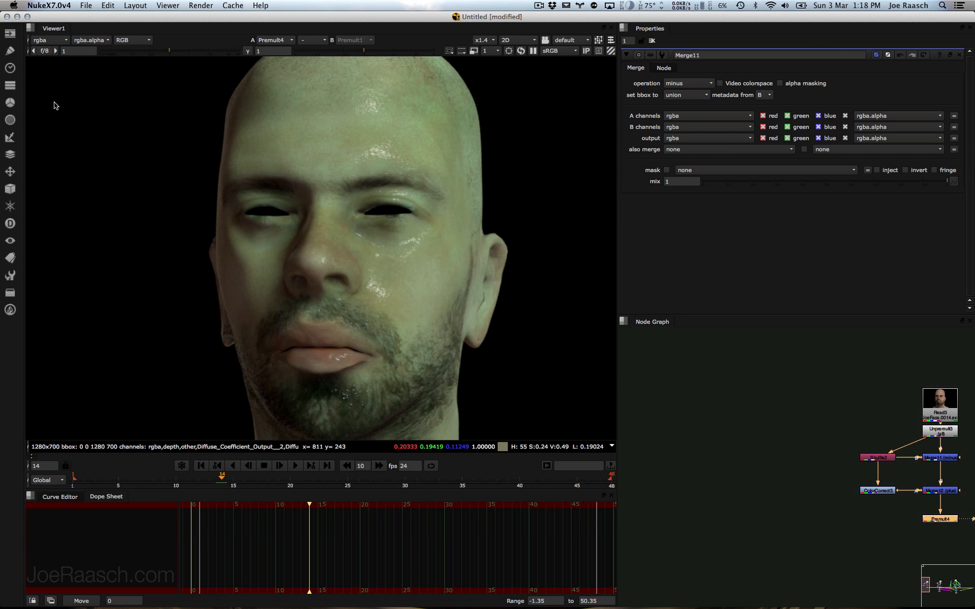
left_click(50, 42)
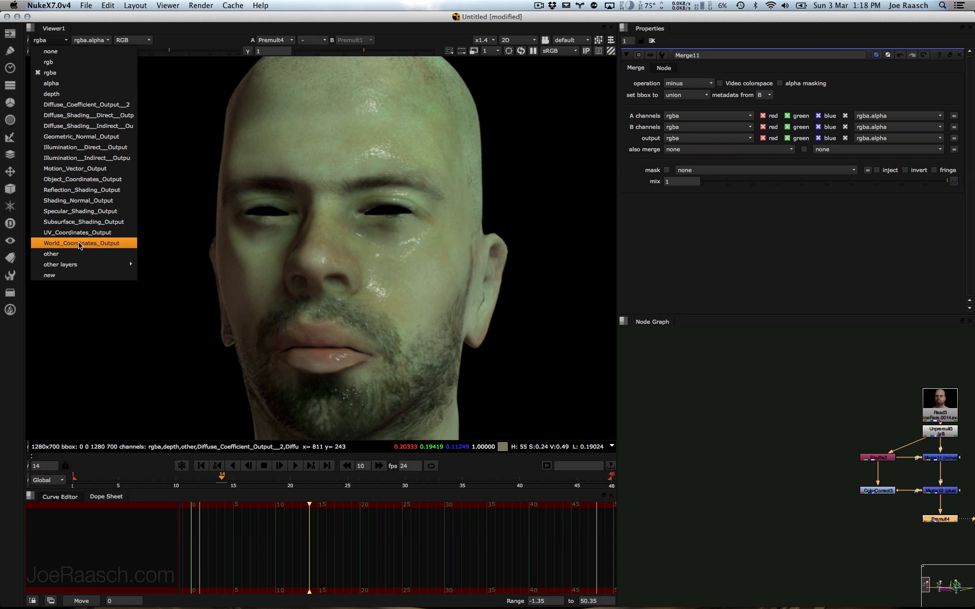
left_click(757, 444)
middle_click_drag(837, 417, 722, 388)
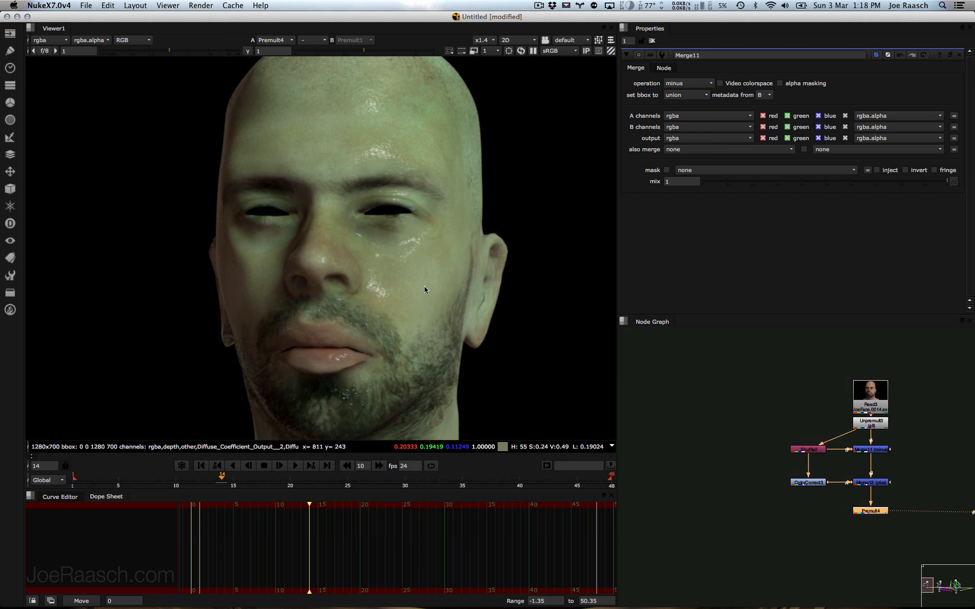
Step: Examine the UV_Coordinates_Output layer at frames 24, 45 and 11, and return the viewer to rgba
left_click(50, 39)
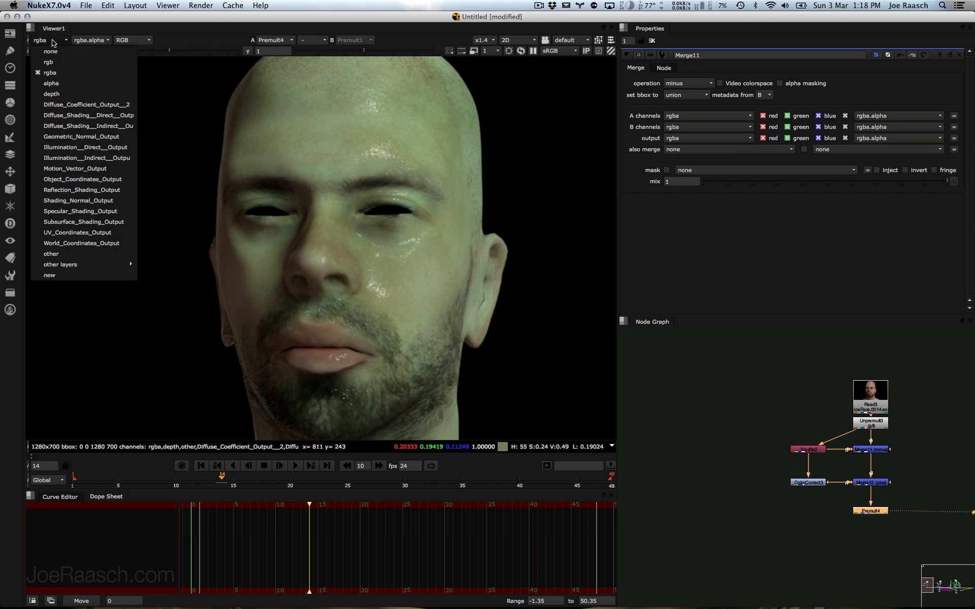
left_click(76, 233)
left_click(337, 477)
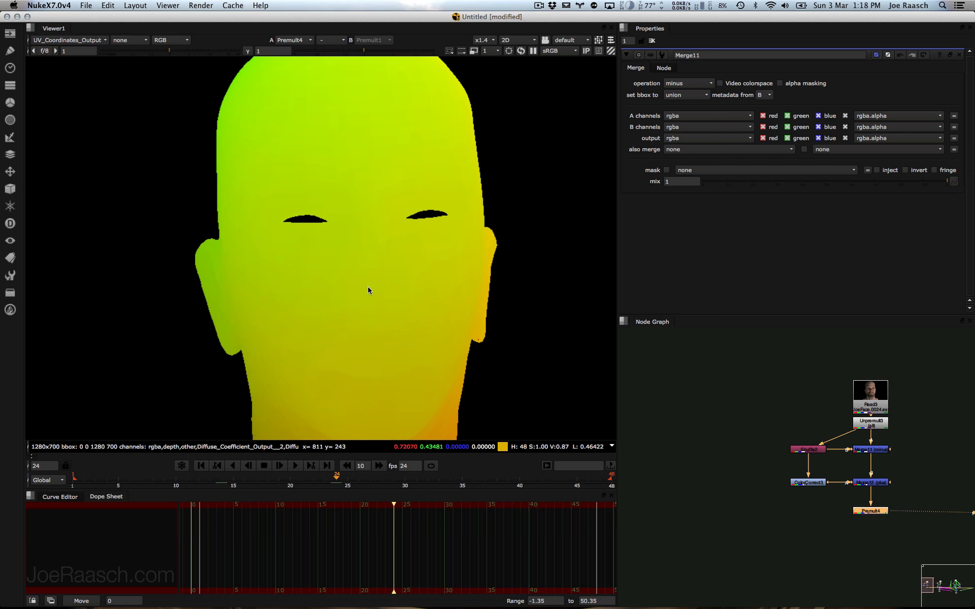
left_click_drag(401, 476, 577, 487)
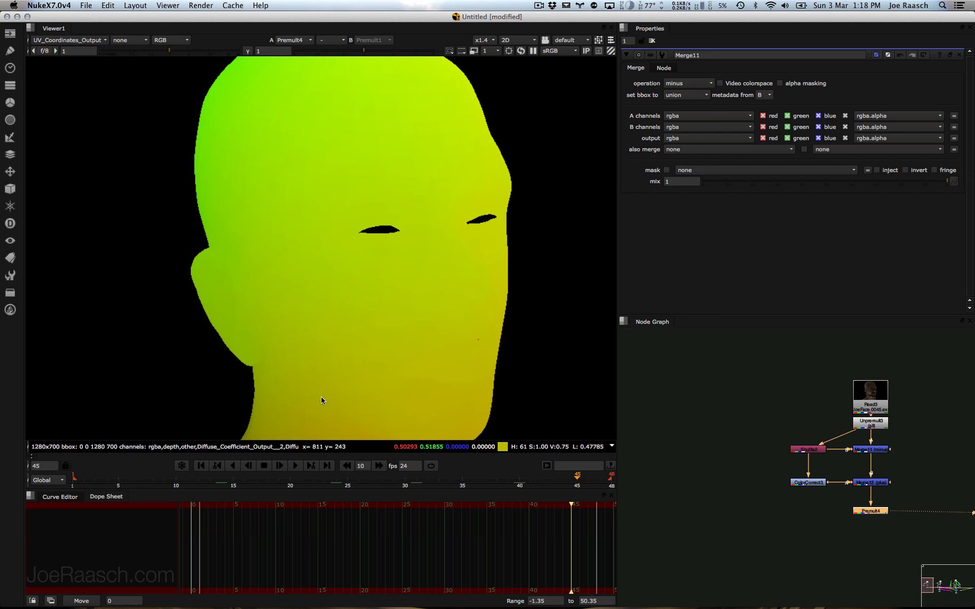
left_click(188, 482)
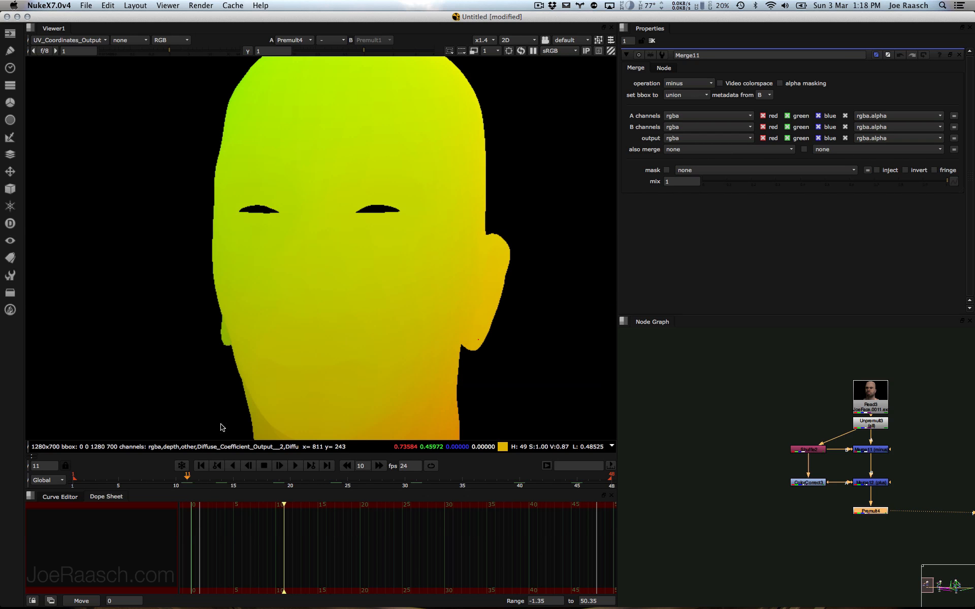
left_click(56, 40)
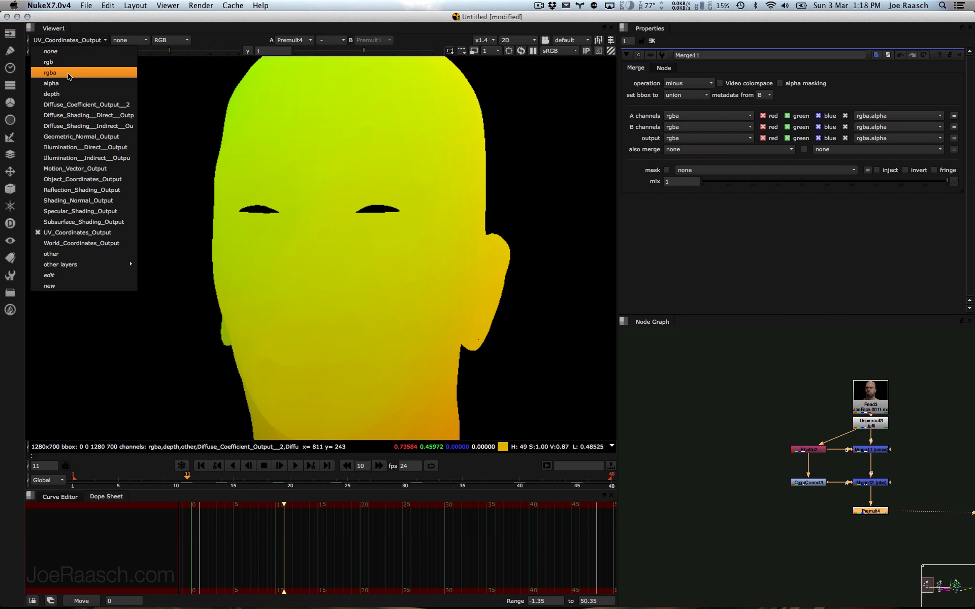
left_click(53, 64)
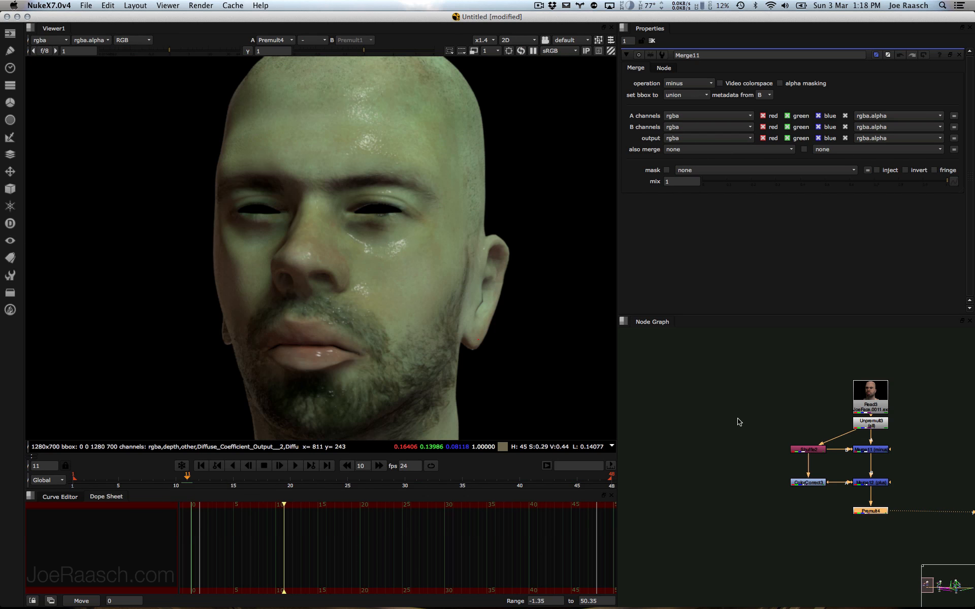
Step: Add an unconnected STMap node in the empty area beside the Read3 branch
left_click(738, 404)
key("Tab")
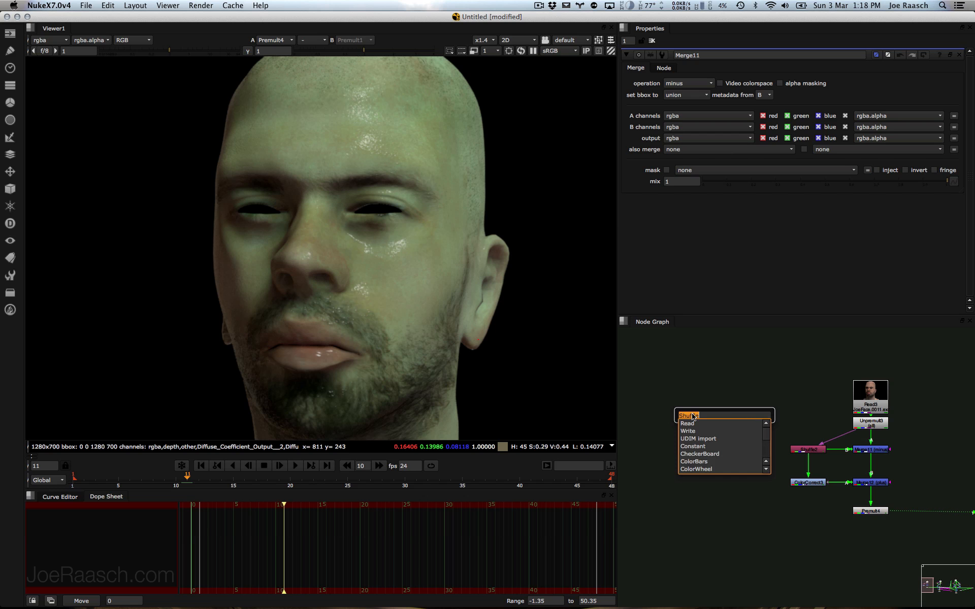
type("st")
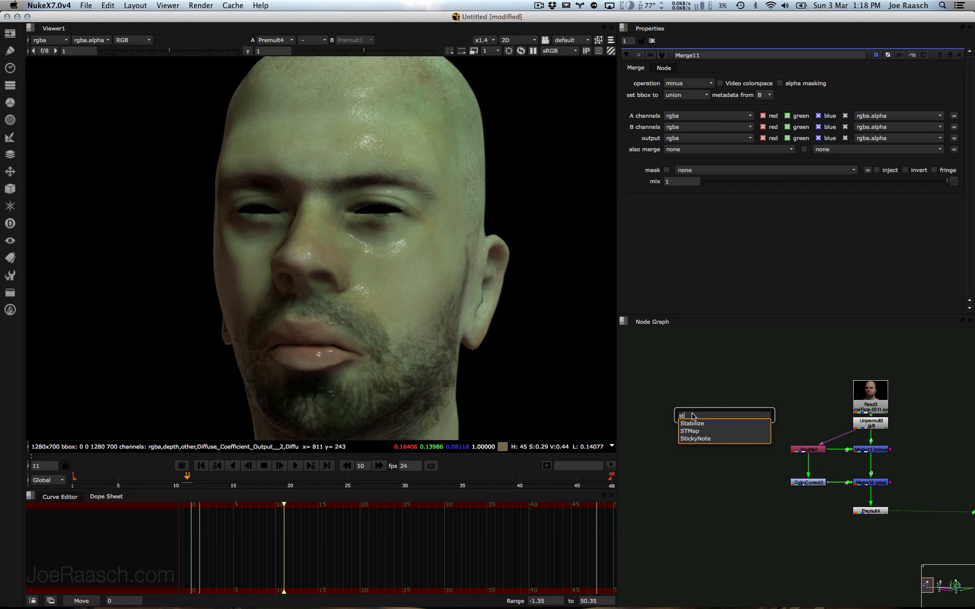
type("map")
key("Return")
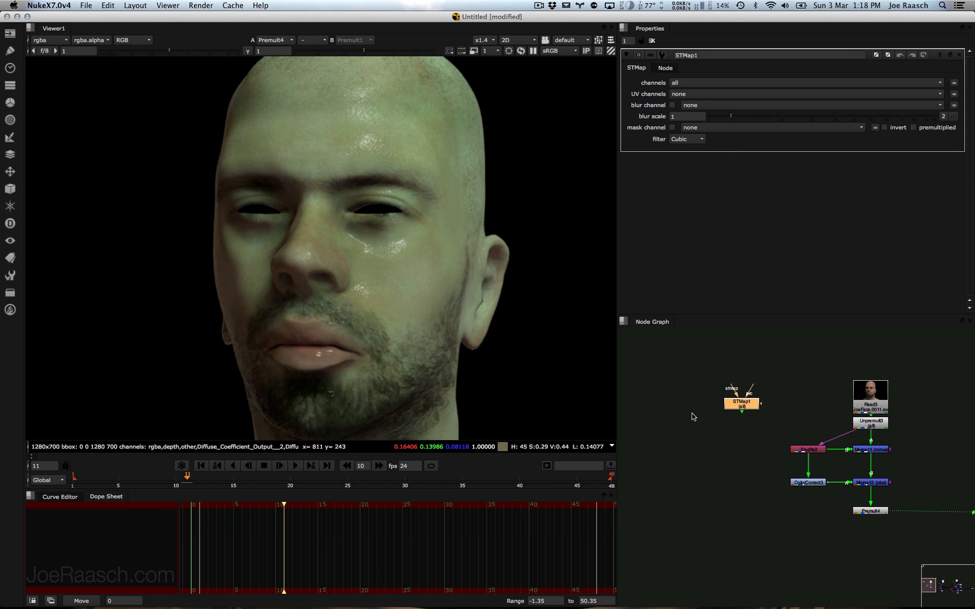
Step: Add a CheckerBoard node above STMap1 and connect it to STMap1's source input
key("Tab")
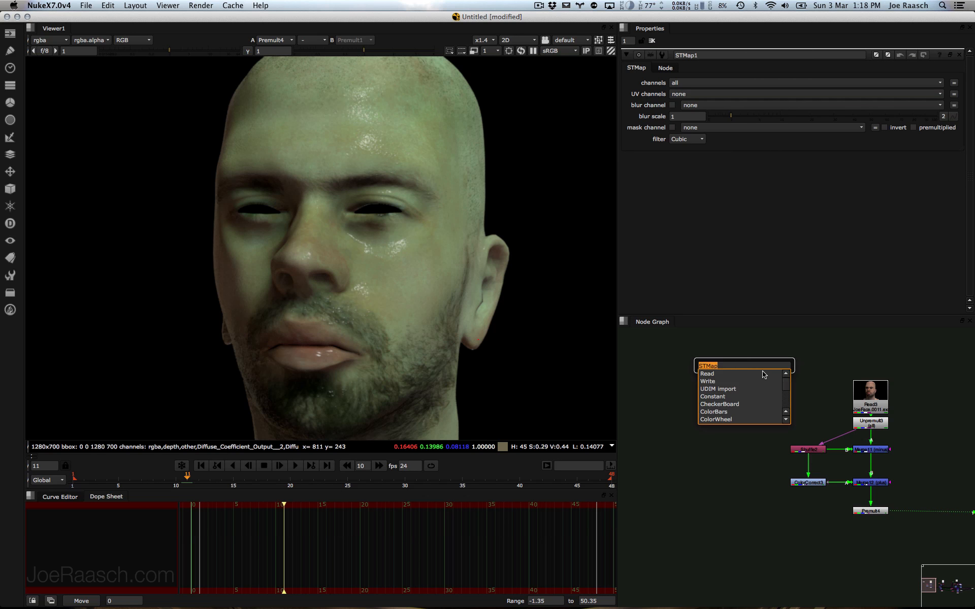
type("check")
key("Return")
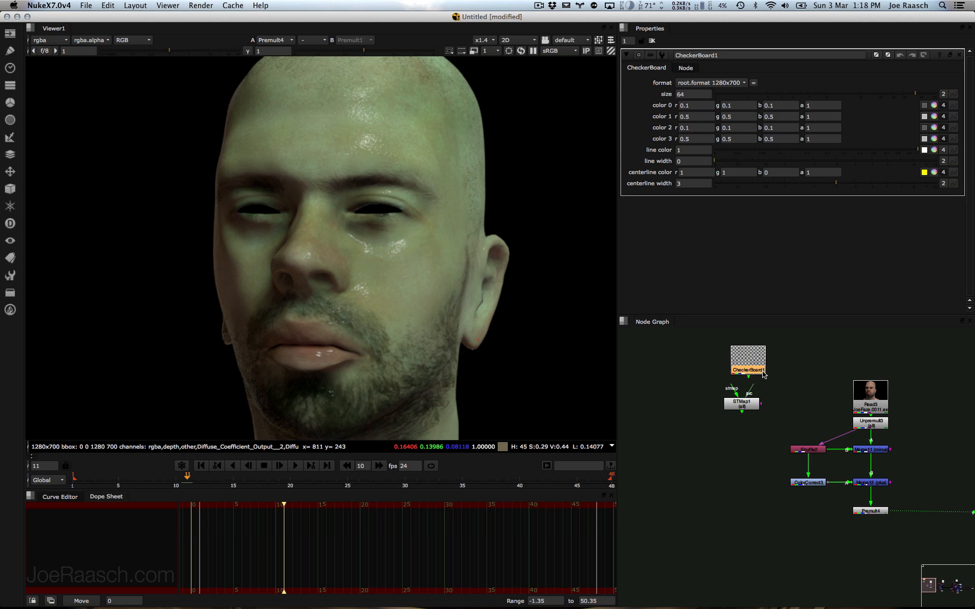
left_click_drag(752, 390, 746, 369)
Step: Connect STMap1's stmap input to Unpremult3 and set its UV channels to UV_Coordinates_Output
left_click(741, 403)
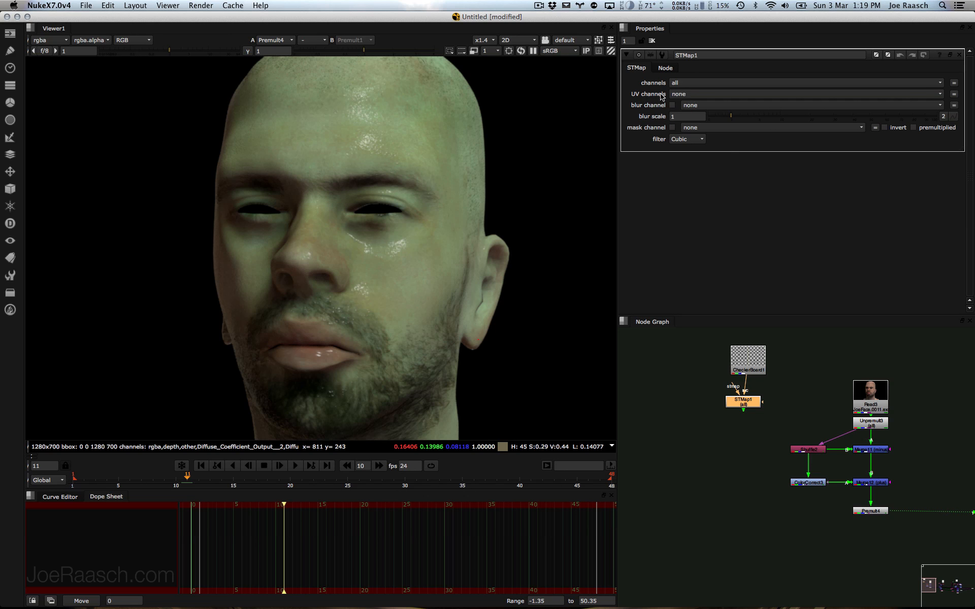
left_click_drag(734, 387, 871, 422)
left_click_drag(747, 401, 747, 417)
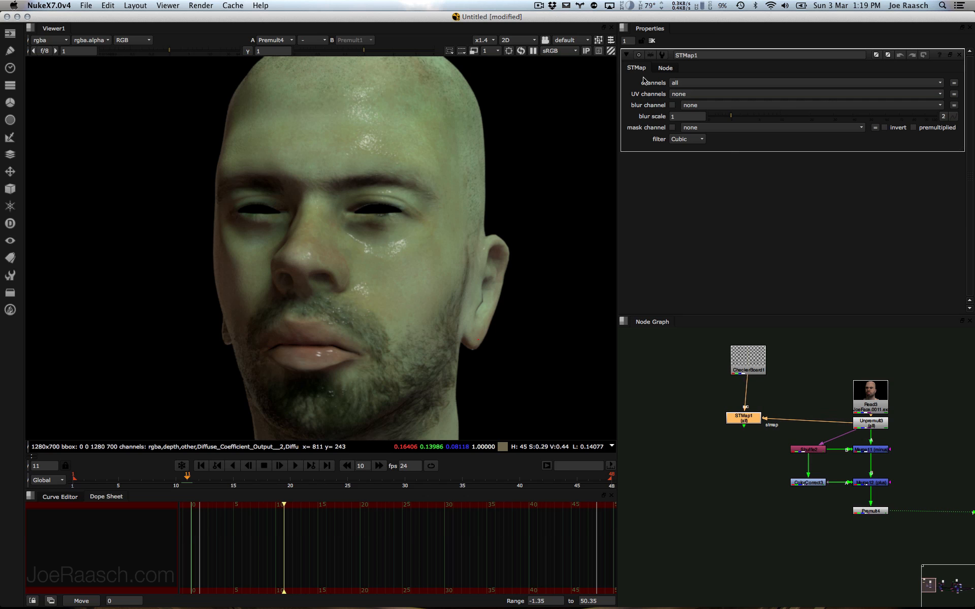
left_click(693, 95)
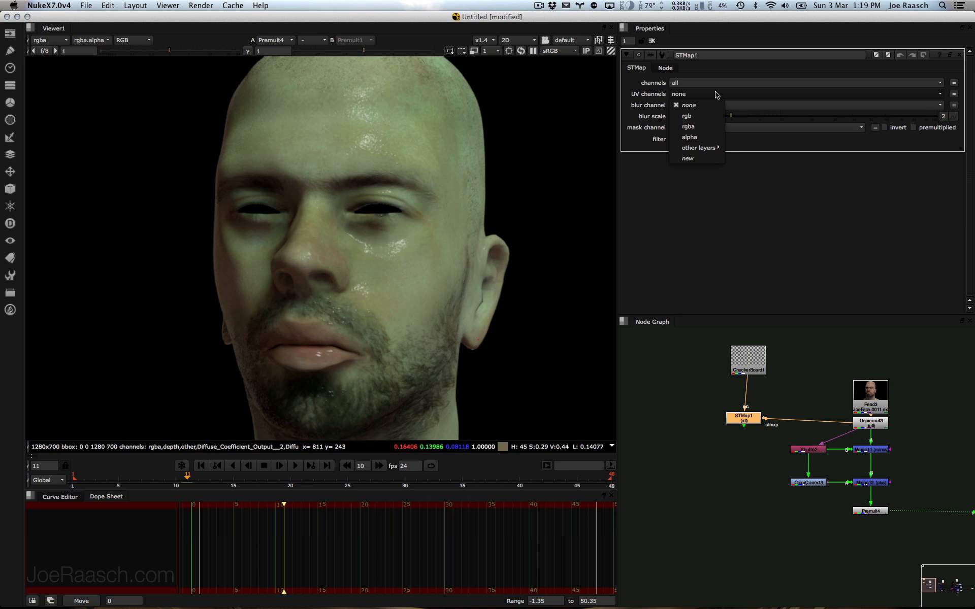
left_click(716, 95)
left_click(709, 97)
mouse_move(703, 148)
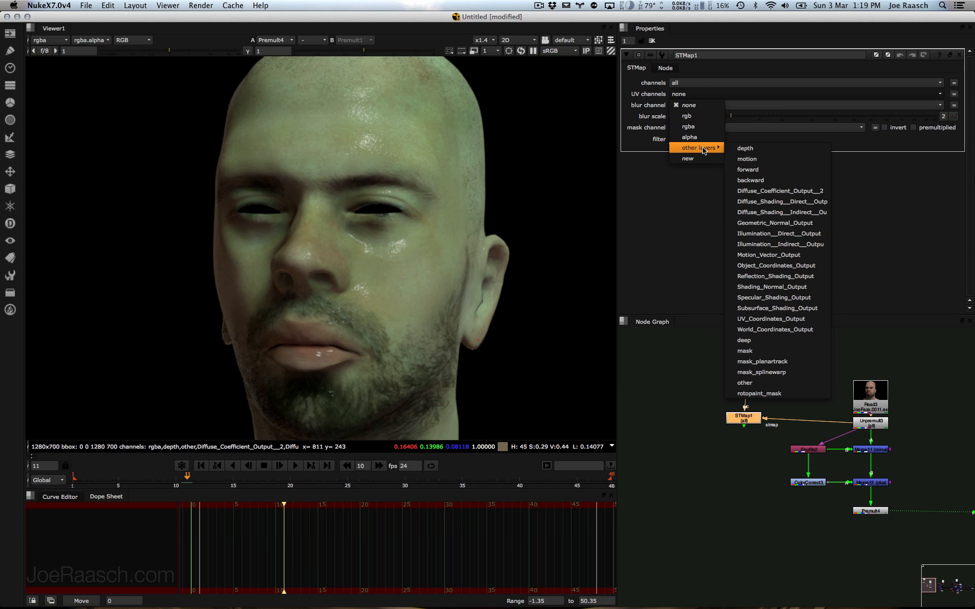
left_click(771, 318)
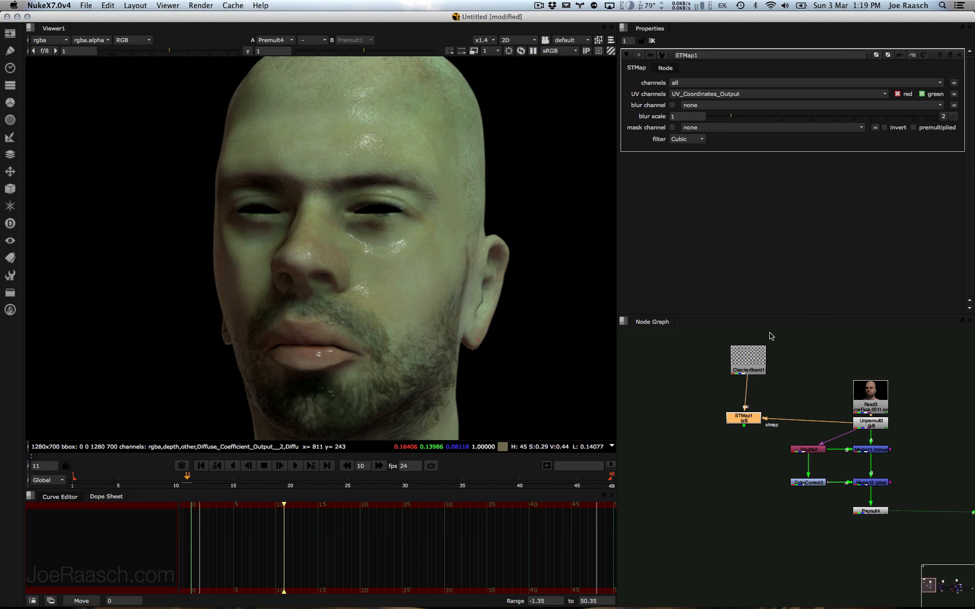
Step: View the whole frame of STMap1's output, compare it with CheckerBoard1, and scrub from frame 11 to frame 18
left_click(745, 421)
key("1")
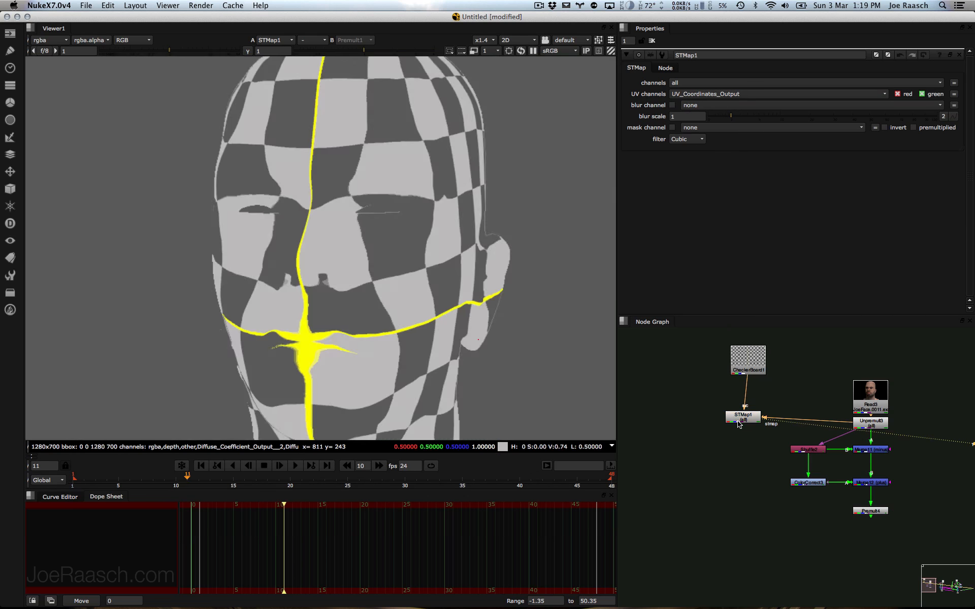
scroll(454, 205, "down", 4)
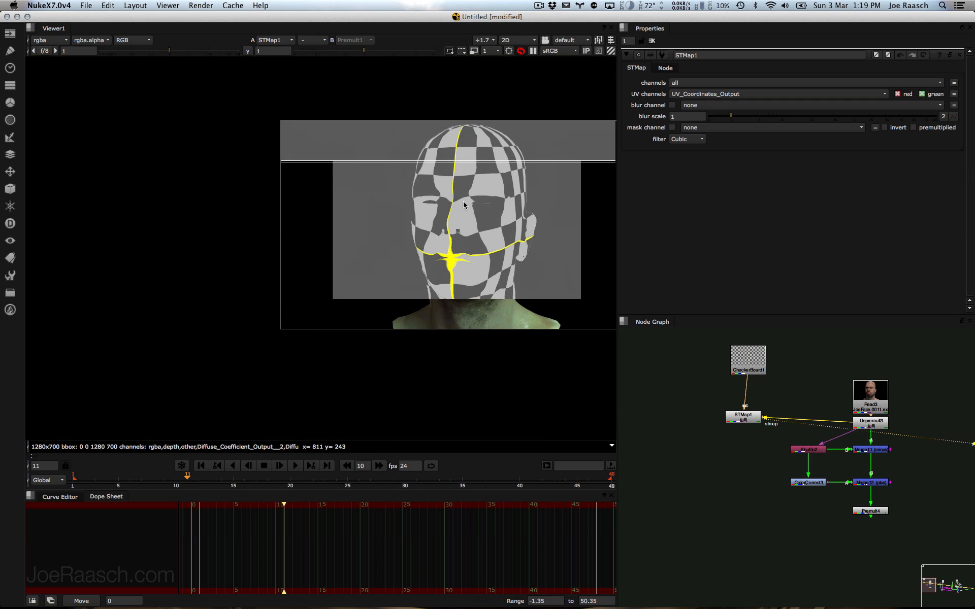
middle_click_drag(534, 205, 432, 214)
left_click(742, 370)
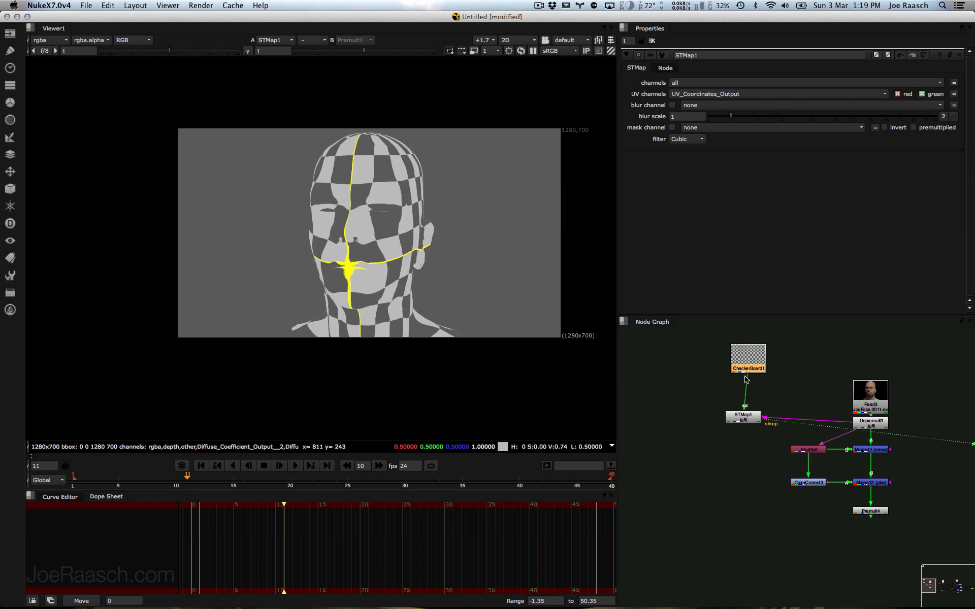
key("1")
left_click(742, 418)
key("1")
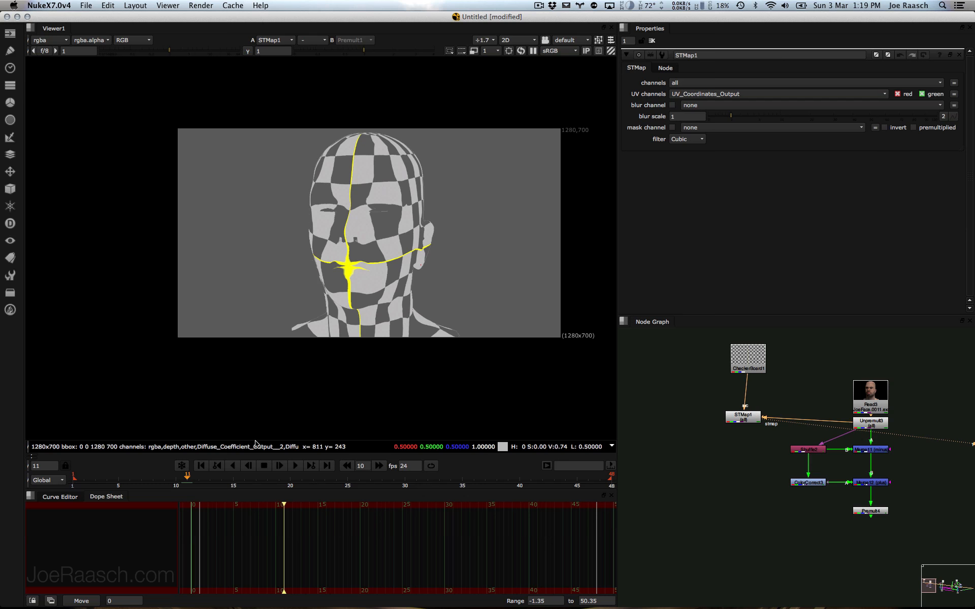
left_click_drag(192, 478, 269, 477)
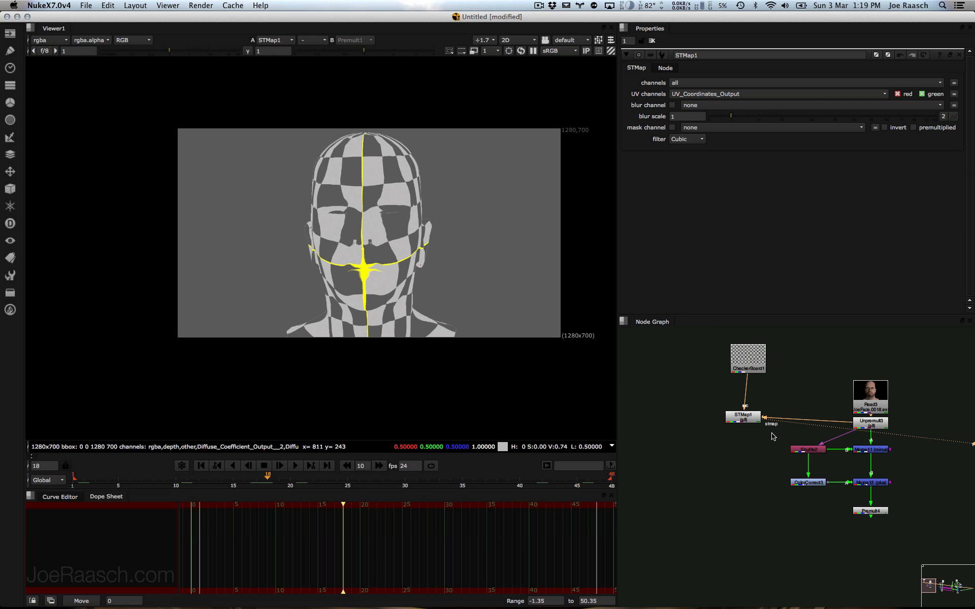
Step: View Unpremult3 and delete the shuffle, ColorCorrect3, Merge11, Merge12 and Premult4 nodes below it
left_click(872, 424)
key("1")
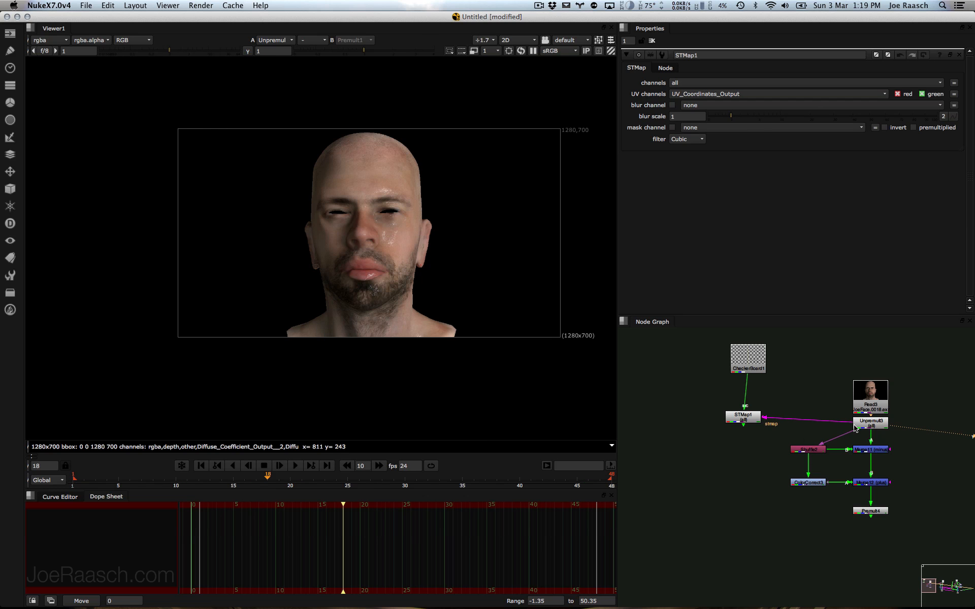
left_click_drag(765, 431, 916, 531)
key("Delete")
Step: Reposition STMap1 and CheckerBoard1 lower in the graph beside Read3 and Unpremult3
middle_click_drag(901, 419, 849, 417)
left_click_drag(676, 414, 705, 442)
left_click_drag(713, 359, 723, 393)
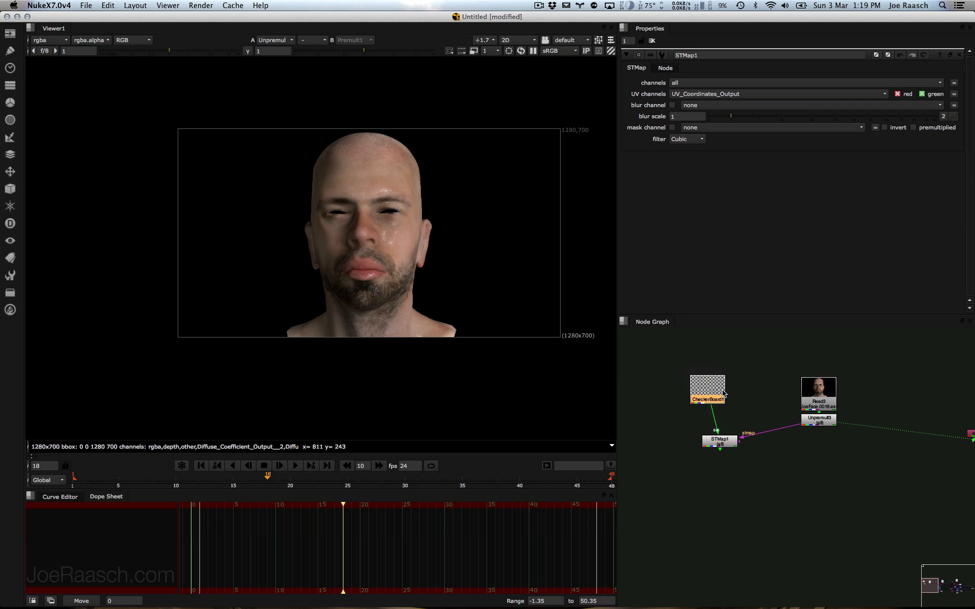
Step: Move Unpremult3 lower beneath Read3 and frame the full image in the viewer
left_click(829, 424)
left_click_drag(816, 426, 819, 441)
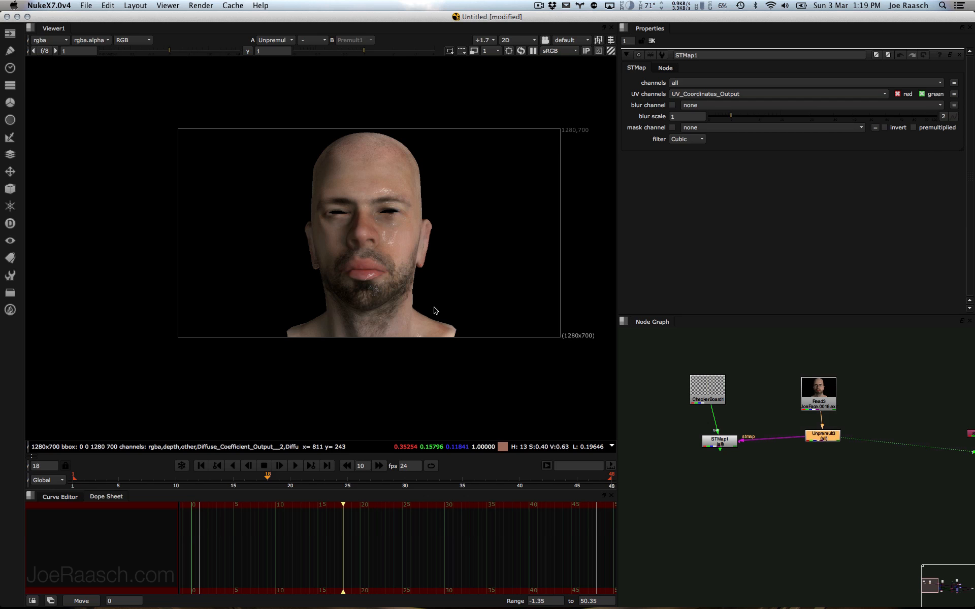
key("f")
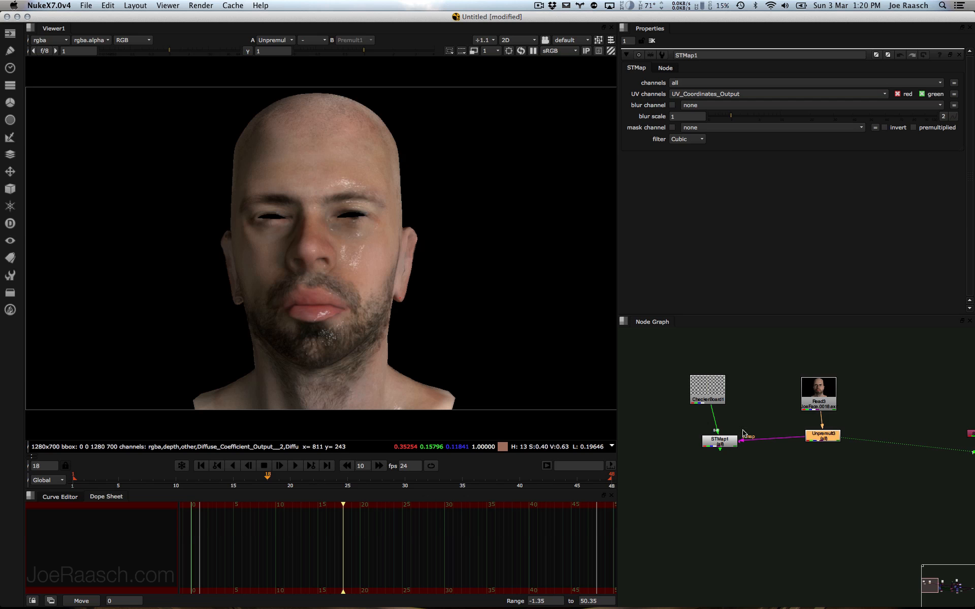
Step: Add a Shuffle node beside Unpremult3, view it, and set its first input layer to Diffuse_Coefficient_Output__2
left_click(869, 472)
key("Tab")
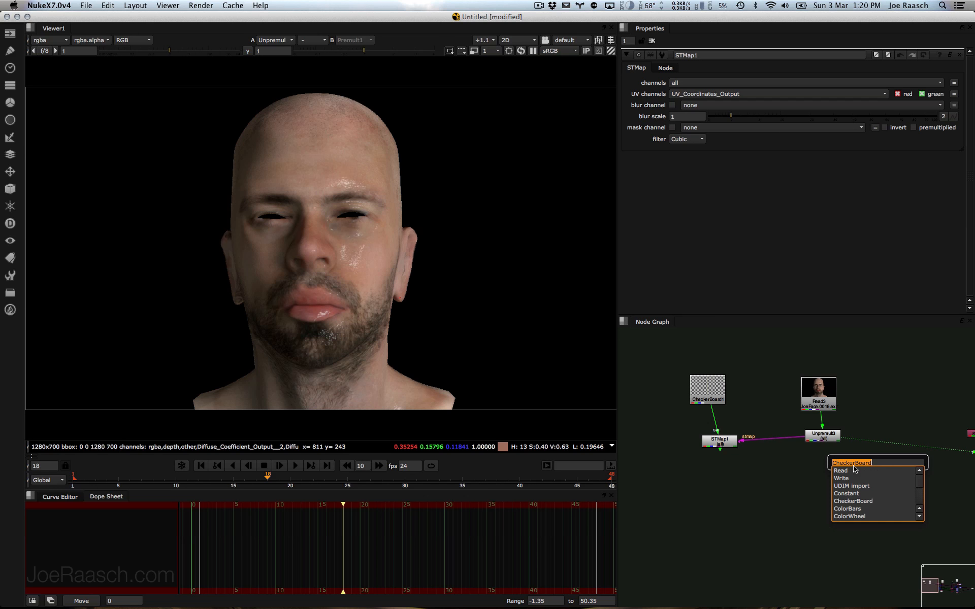
type("shuffle")
key("Return")
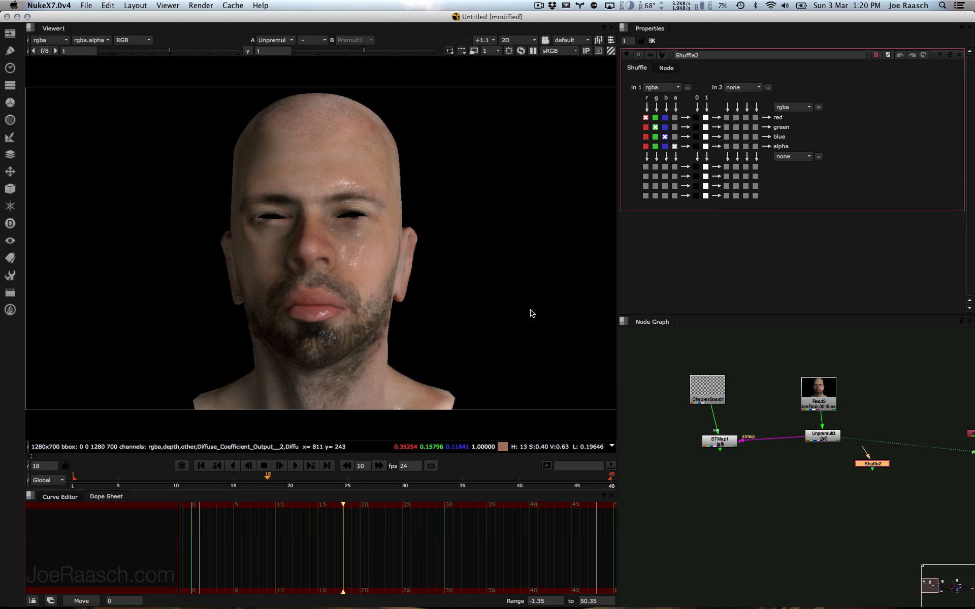
left_click_drag(827, 408, 826, 410)
left_click(832, 439)
left_click(869, 464)
key("1")
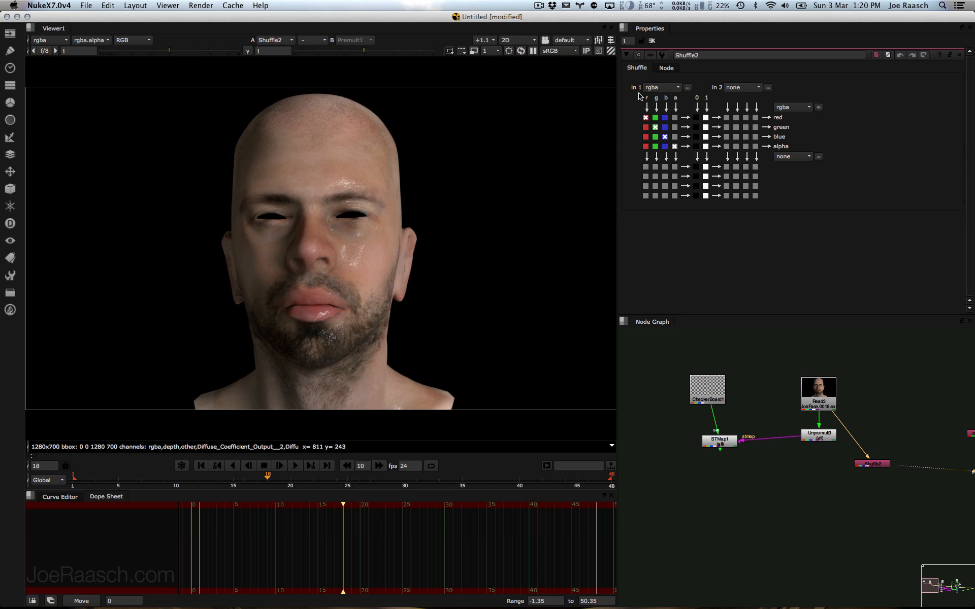
left_click(662, 88)
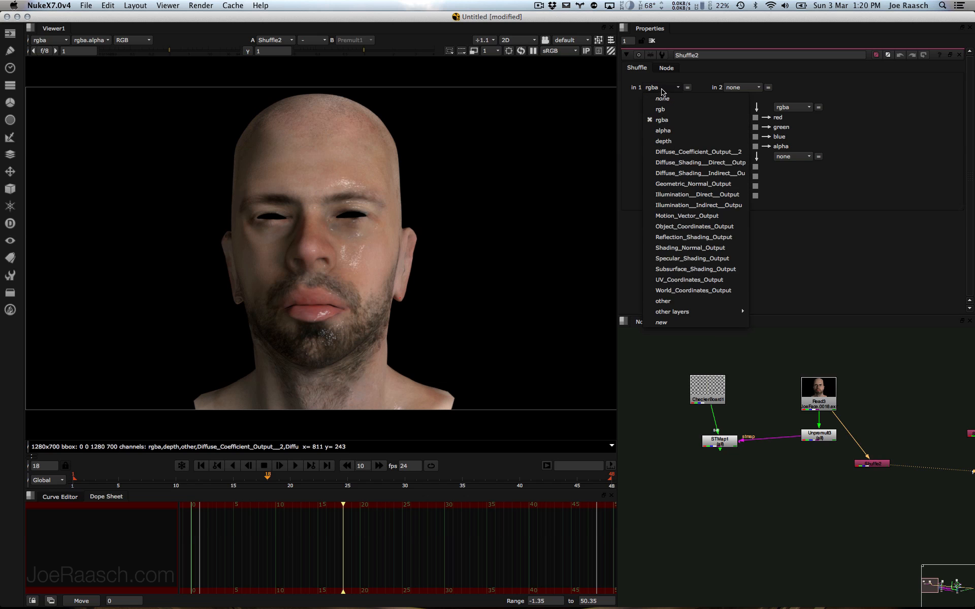
left_click(673, 152)
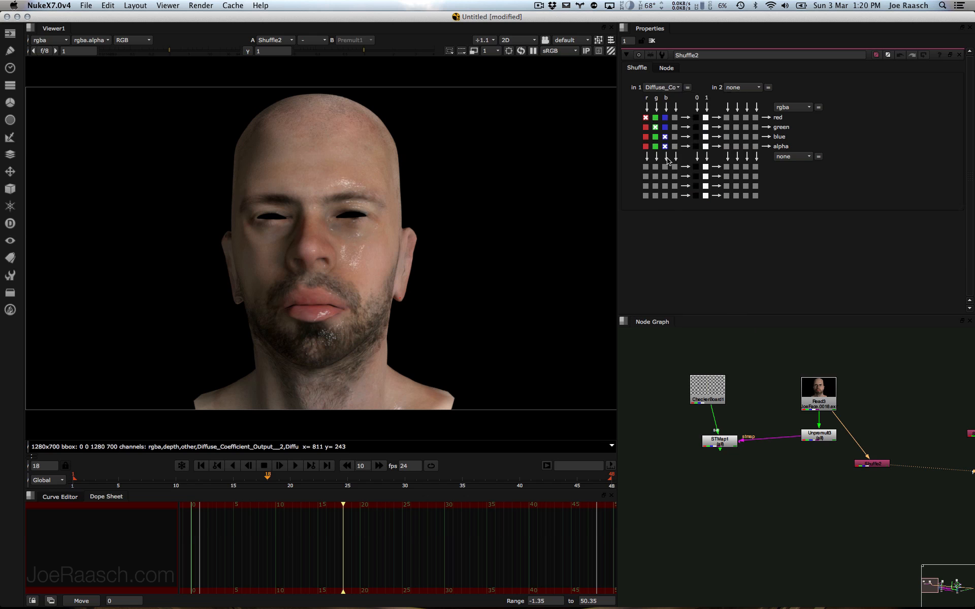
Step: Merge the diffuse coefficient shuffle with Unpremult3, feed that shuffle from Unpremult3, and view the merge
mouse_move(872, 465)
left_mouse_down()
mouse_move(823, 442)
mouse_move(819, 470)
mouse_move(877, 459)
left_mouse_up()
left_click(827, 463)
key("m")
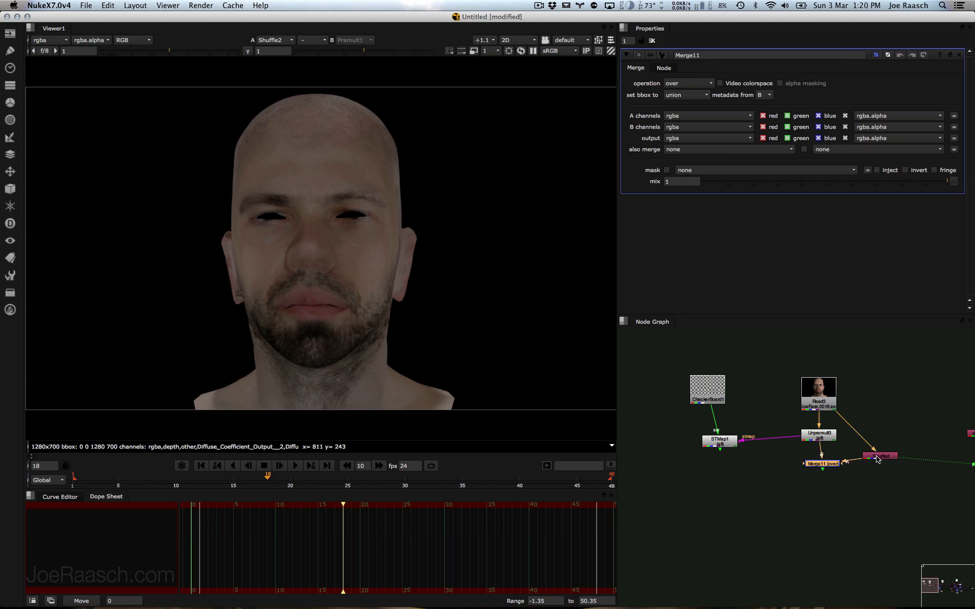
left_click_drag(849, 423, 819, 464)
key("1")
left_click(777, 459)
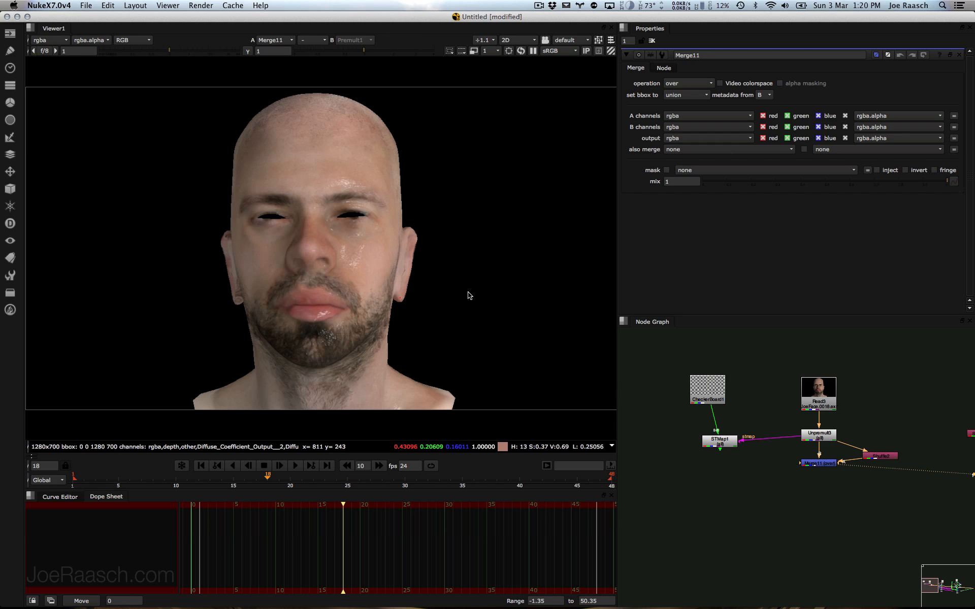
Step: Set Merge11's operation to minus, swap its A and B inputs, and scrub to frame 23
left_click(688, 83)
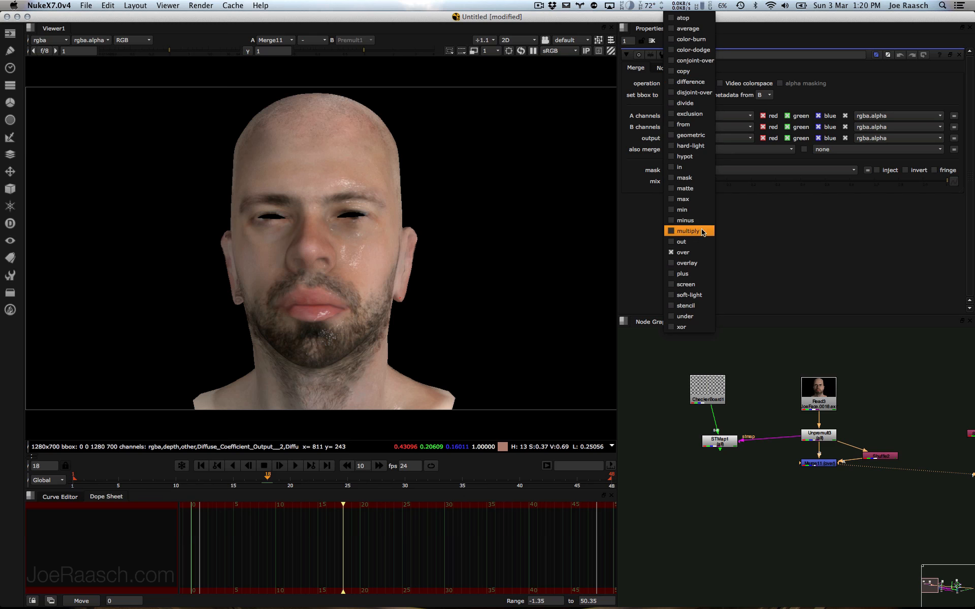
left_click(690, 220)
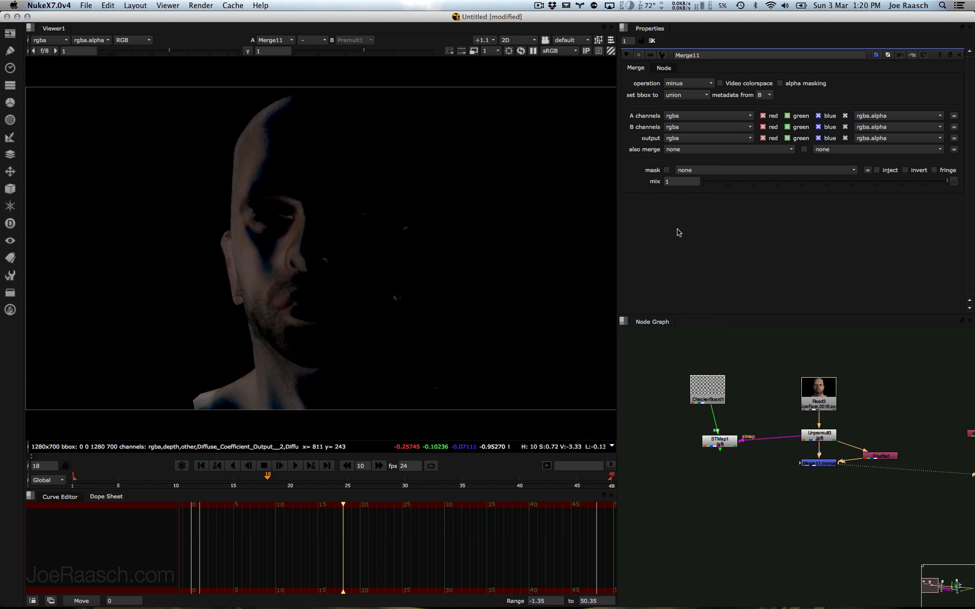
left_click(825, 464)
key("shift+x")
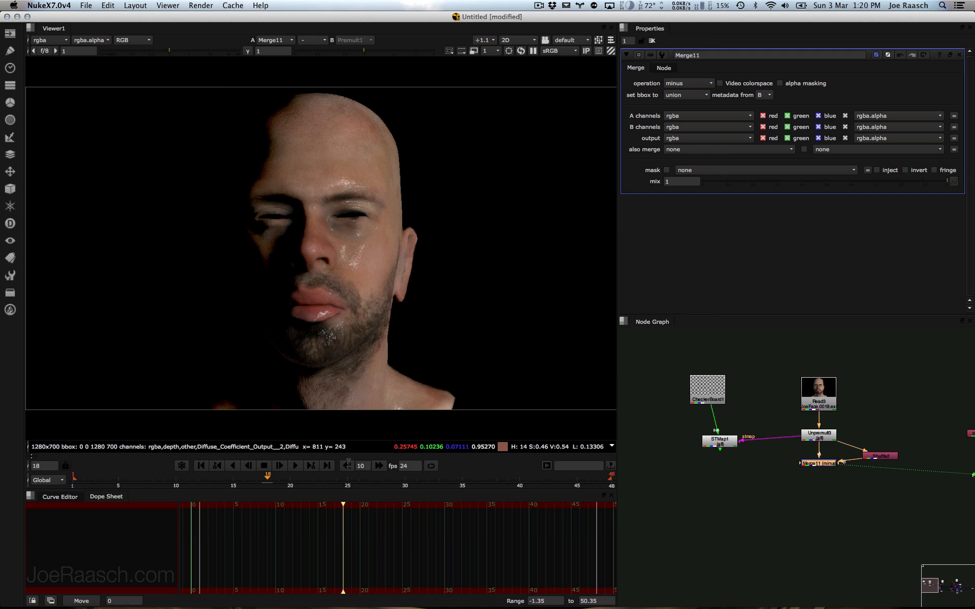
left_click_drag(272, 480, 325, 487)
Step: Add a second Shuffle fed from Unpremult3, set it to Subsurface_Shading_Output, and place it below the diffuse shuffle
left_click(885, 446)
key("Tab")
type("shuffle")
key("Return")
left_click_drag(880, 456, 821, 435)
left_click_drag(888, 447, 887, 444)
key("1")
left_click(866, 409)
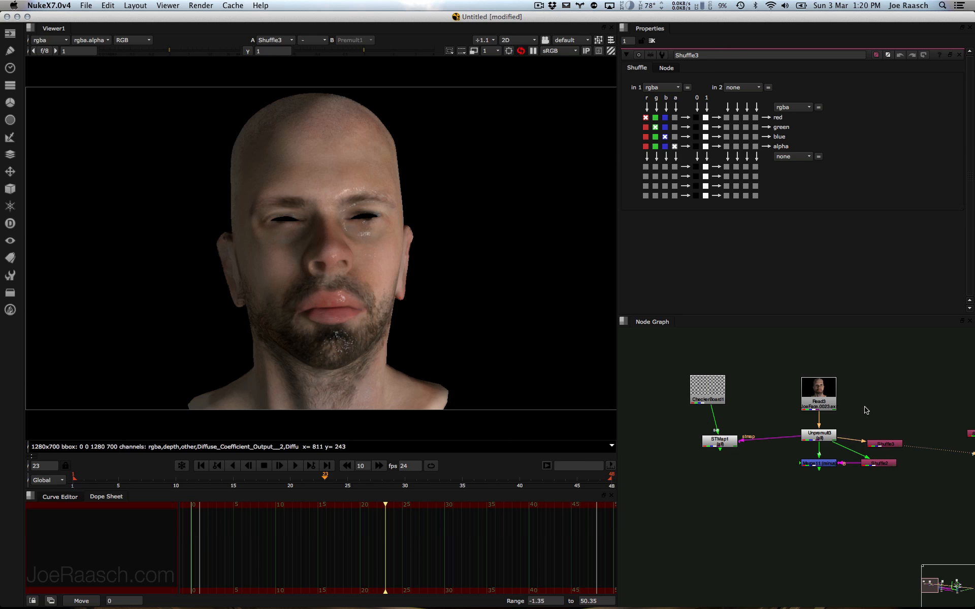
left_click(658, 88)
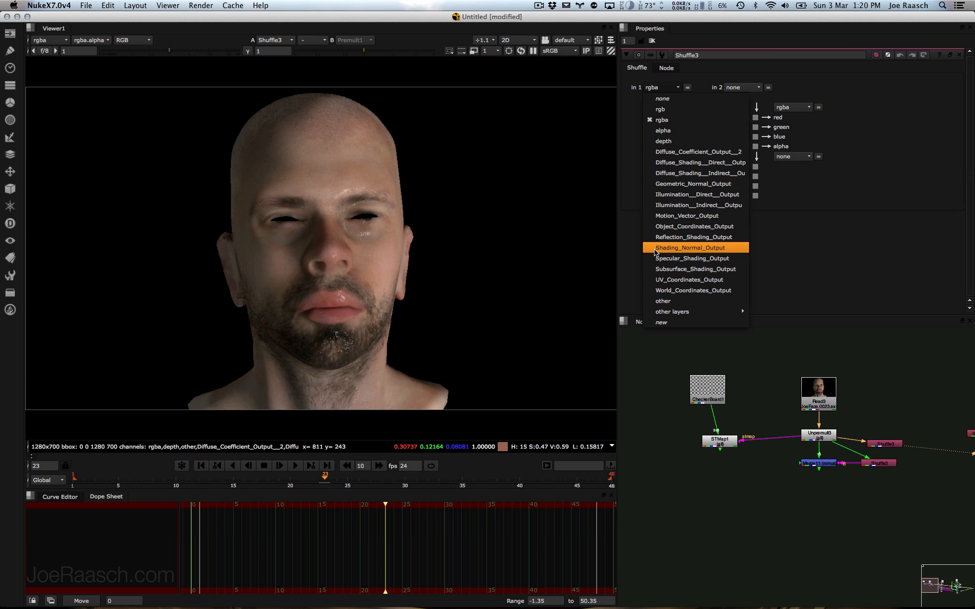
left_click(653, 272)
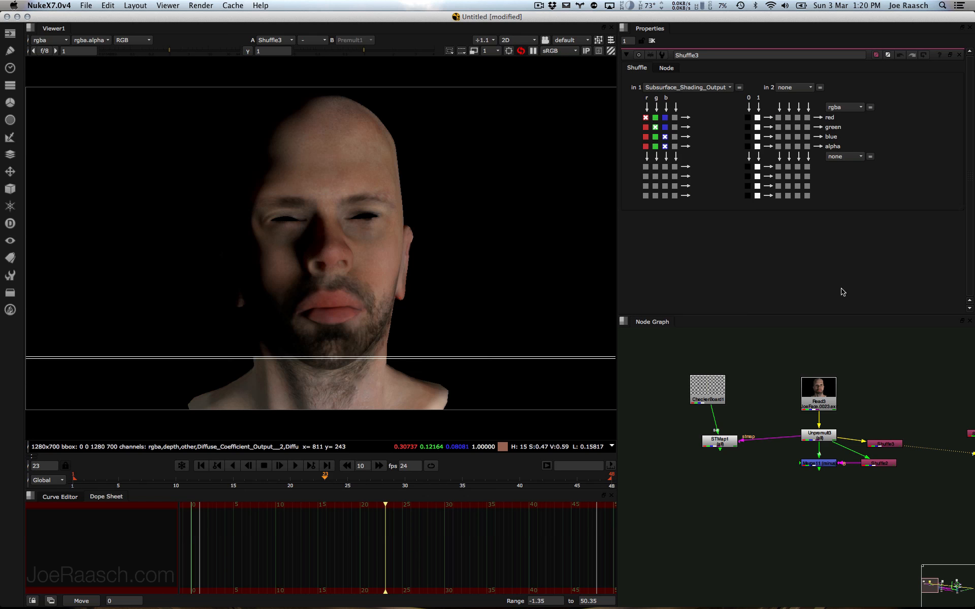
left_click_drag(887, 448, 878, 493)
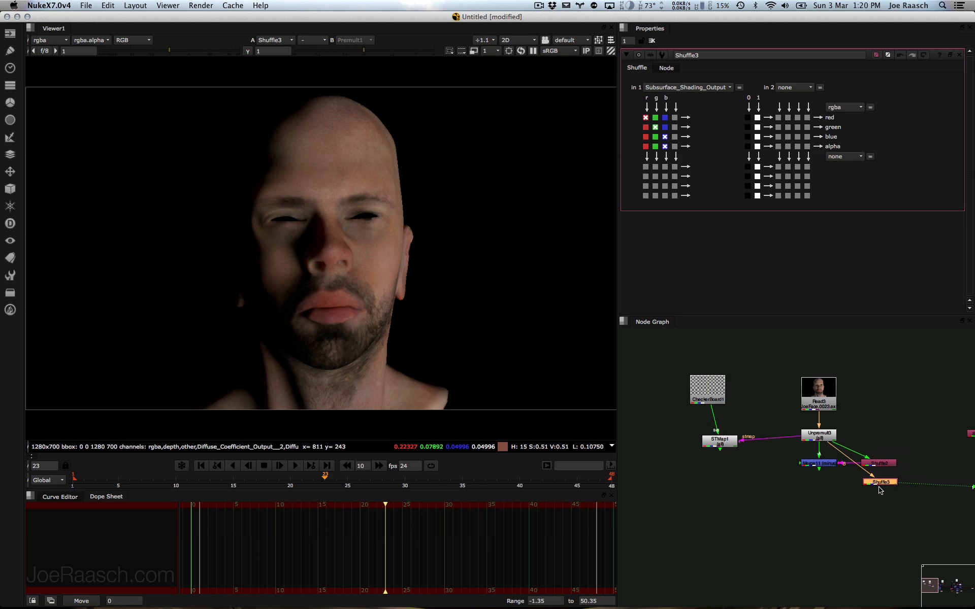
Step: Add a Merge below Merge11 that takes the subsurface shuffle, view it, and set its operation to minus
left_click(817, 495)
key("m")
mouse_move(826, 473)
left_mouse_down()
mouse_move(867, 490)
mouse_move(820, 466)
mouse_move(815, 490)
left_mouse_up()
key("1")
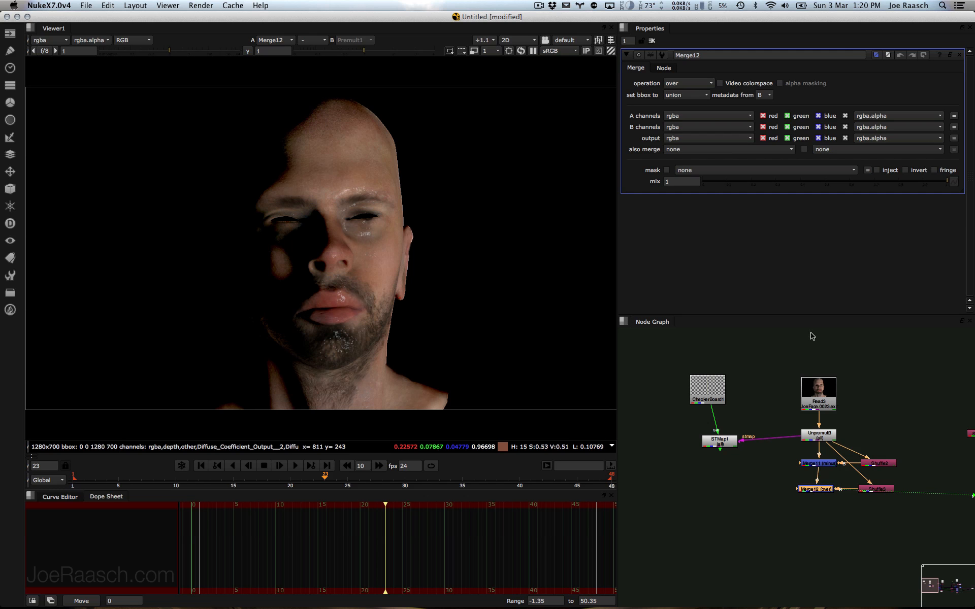
left_click(693, 89)
left_click(715, 225)
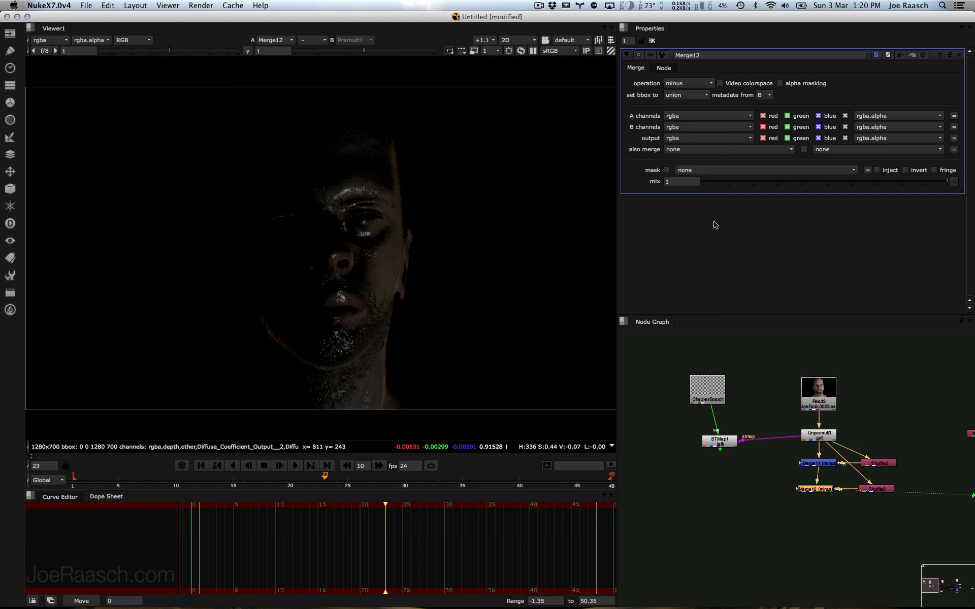
Step: Compare the subsurface shuffle with Merge12's output in the viewer and scrub back to frame 14
left_click(876, 489)
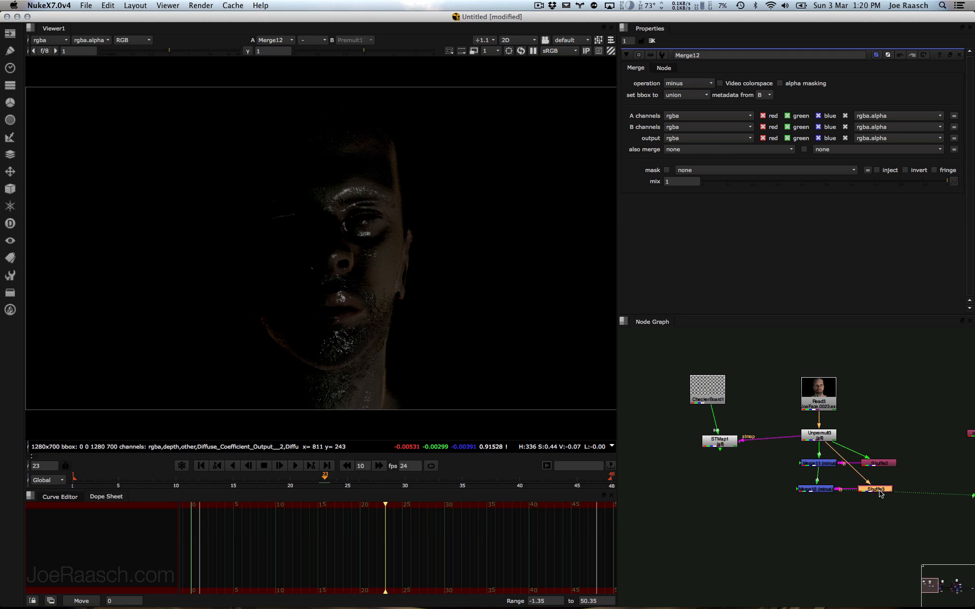
key("1")
left_click(816, 490)
key("1")
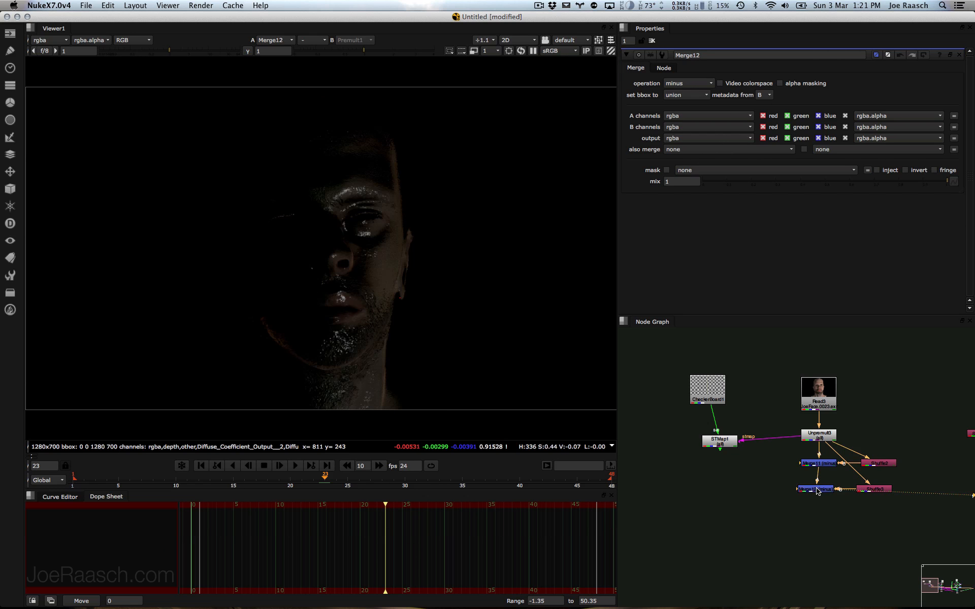
left_click_drag(314, 477, 222, 480)
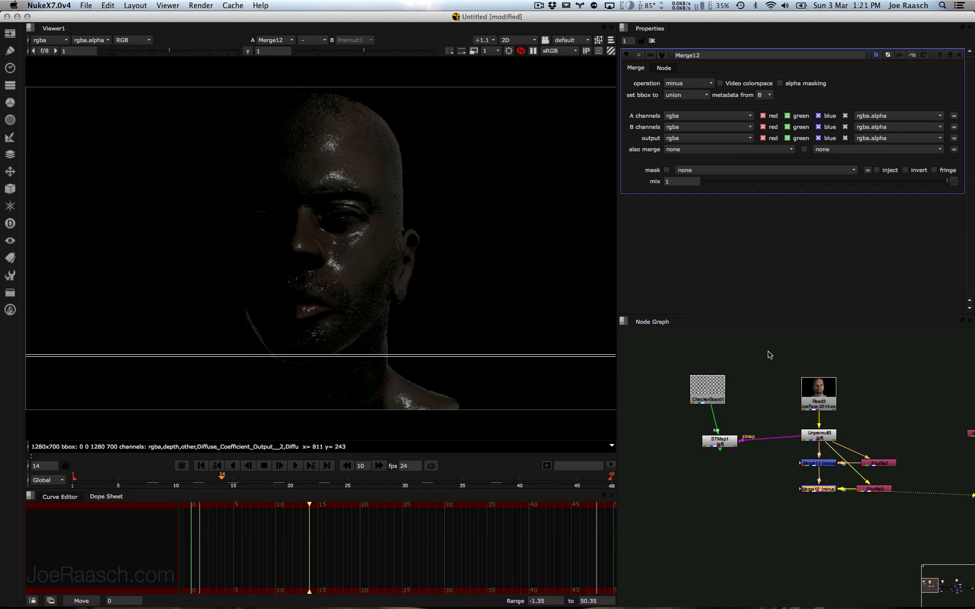
Step: View STMap1, add a Shuffle fed from Unpremult3 beside it, and set that shuffle to Illumination__Direct__Output
left_click(720, 445)
key("1")
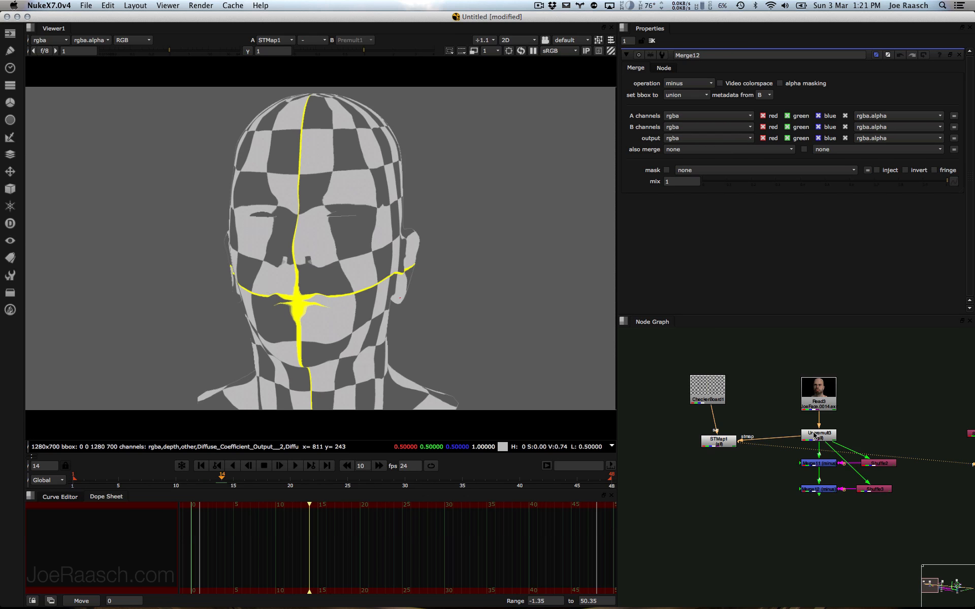
key("Tab")
type("shu")
key("Return")
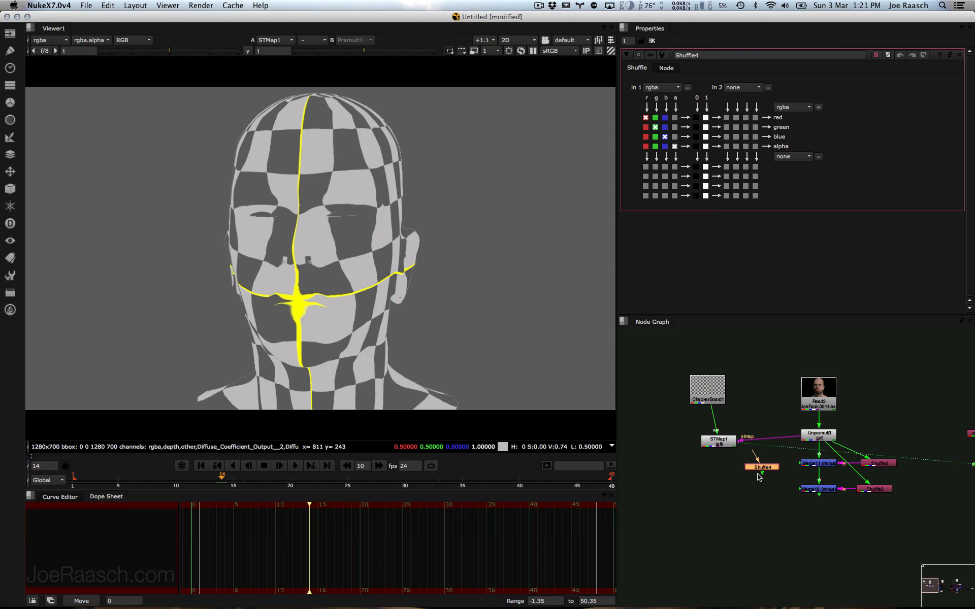
mouse_move(756, 456)
left_mouse_down()
mouse_move(832, 416)
mouse_move(802, 427)
mouse_move(809, 433)
mouse_move(769, 459)
left_mouse_up()
key("1")
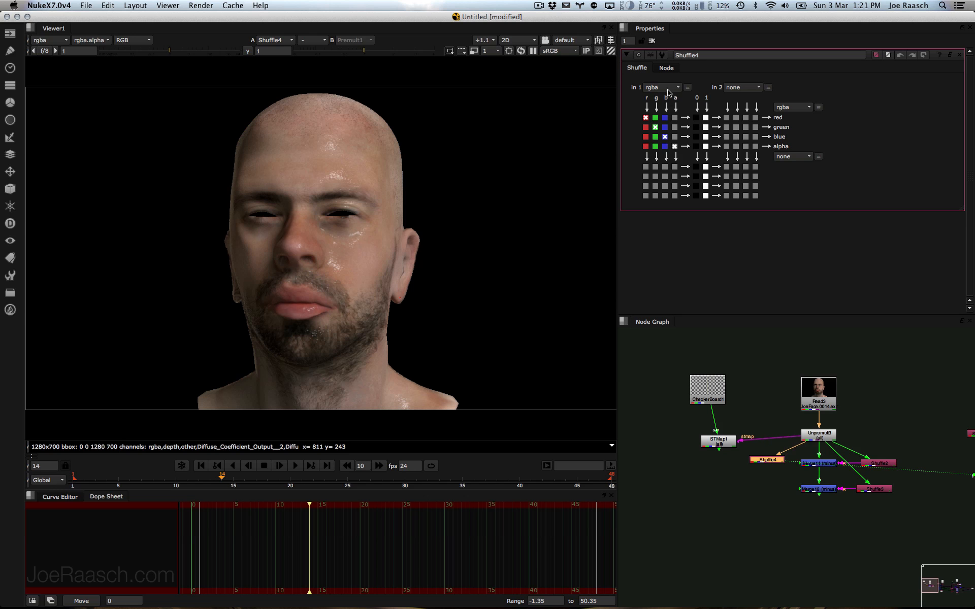
left_click(668, 90)
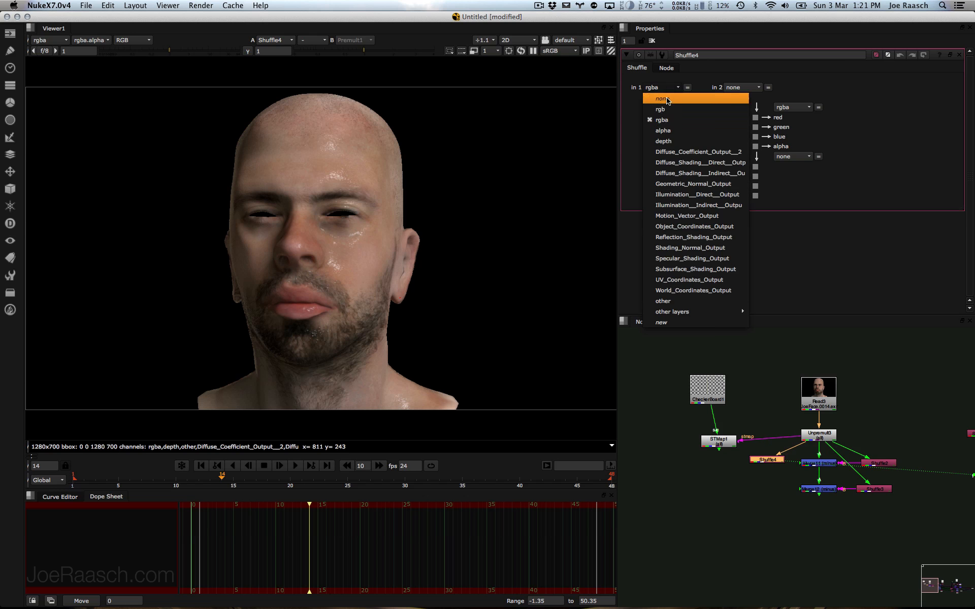
left_click(671, 195)
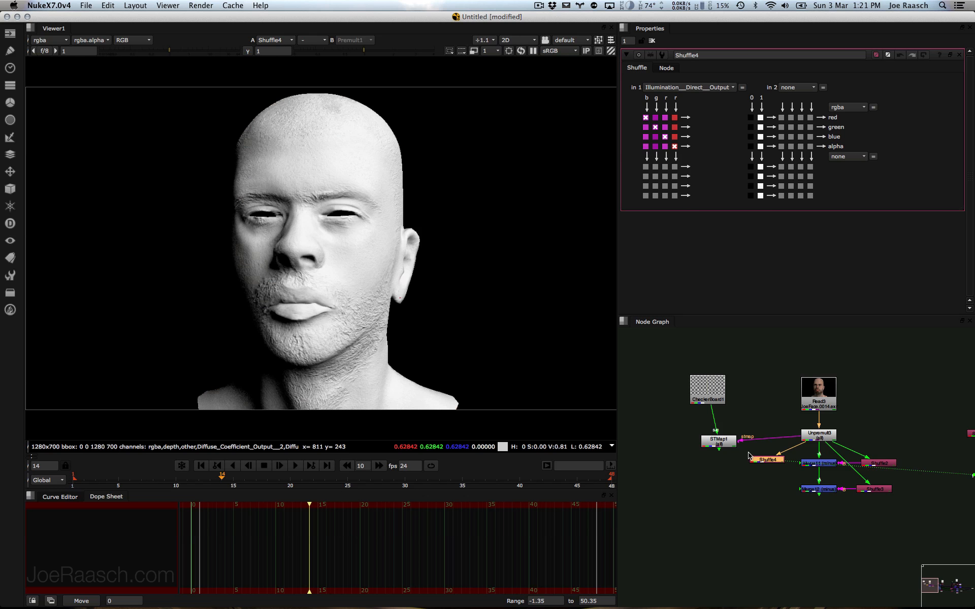
Step: Merge the direct illumination shuffle with STMap1's output, view the result, and set the operation to multiply
key("m")
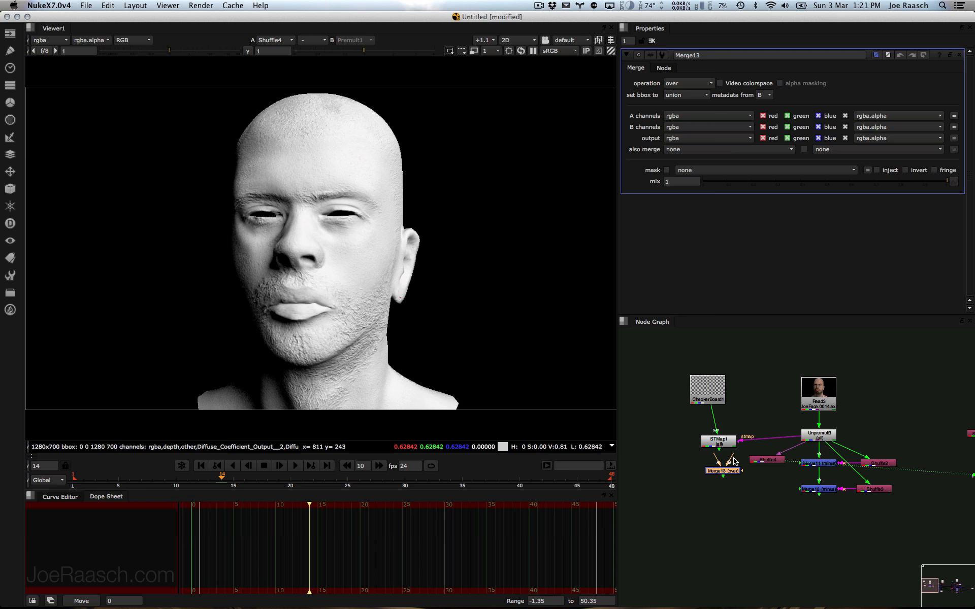
left_click_drag(732, 457, 708, 470)
key("1")
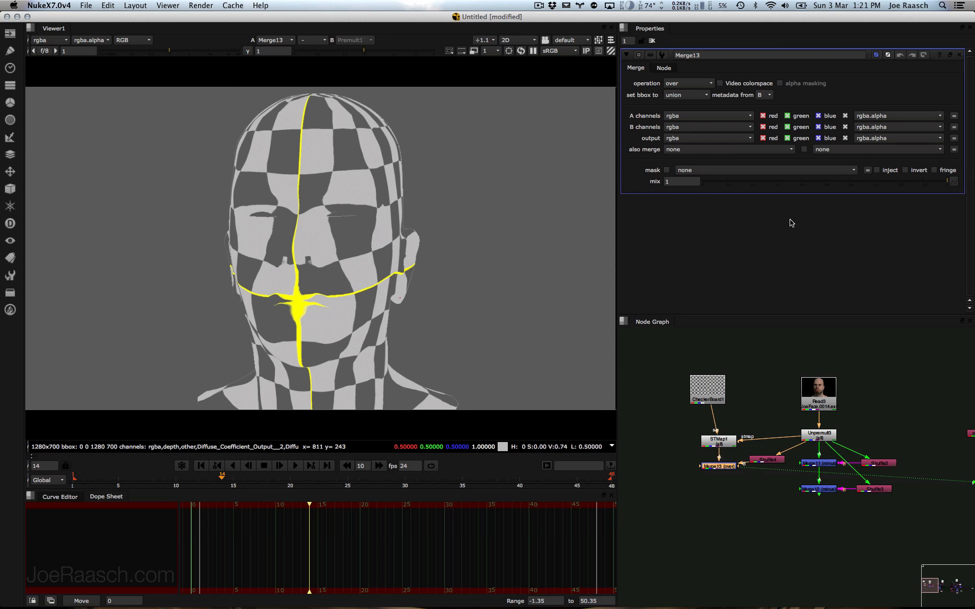
left_click(695, 87)
left_click(697, 248)
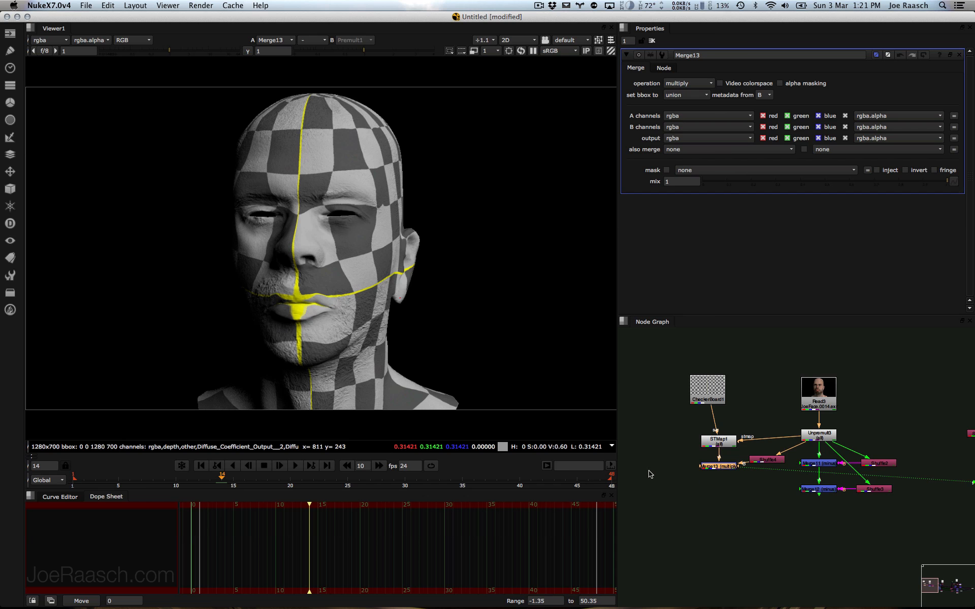
Step: Add another Shuffle fed from Unpremult3 and set its first input layer to Illumination__Indirect__Output
left_click_drag(767, 460, 818, 435)
left_click(755, 488)
key("Tab")
key("Return")
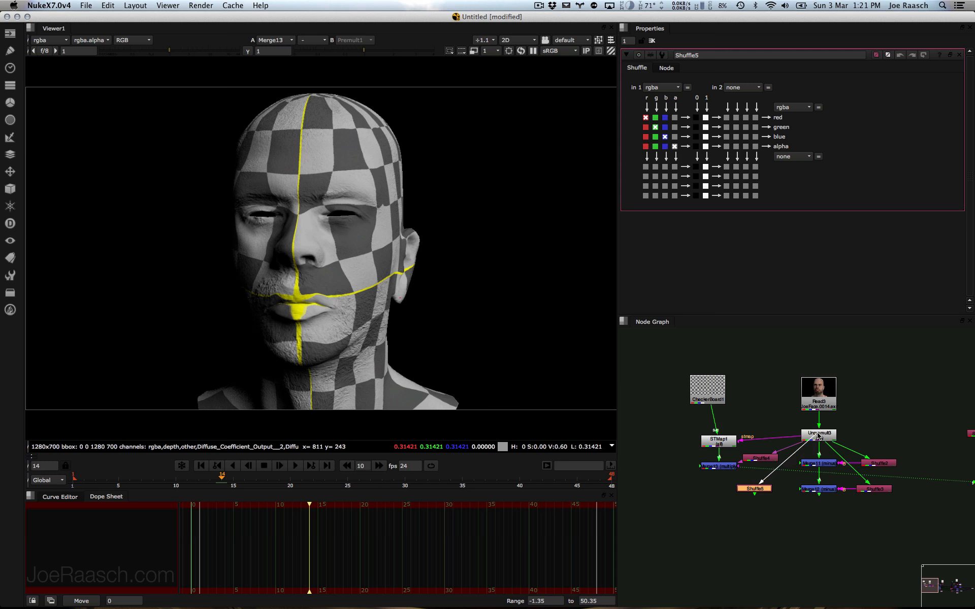
left_click_drag(746, 493, 773, 483)
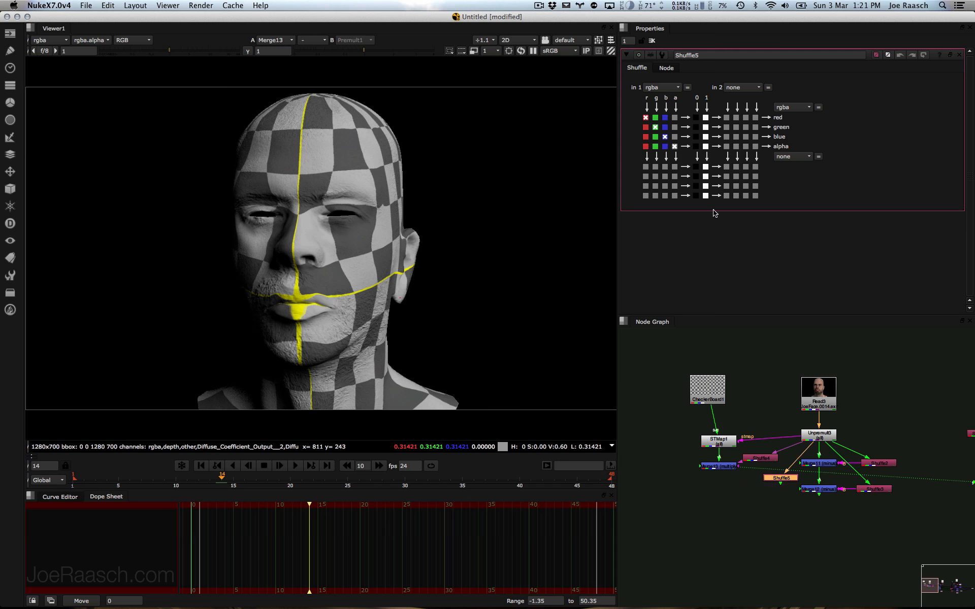
left_click(668, 88)
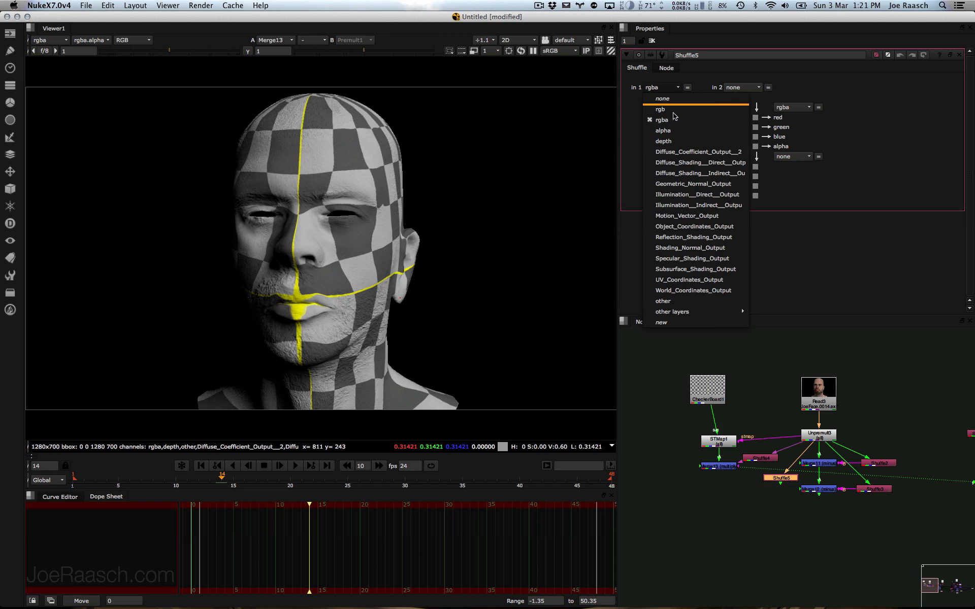
left_click(686, 205)
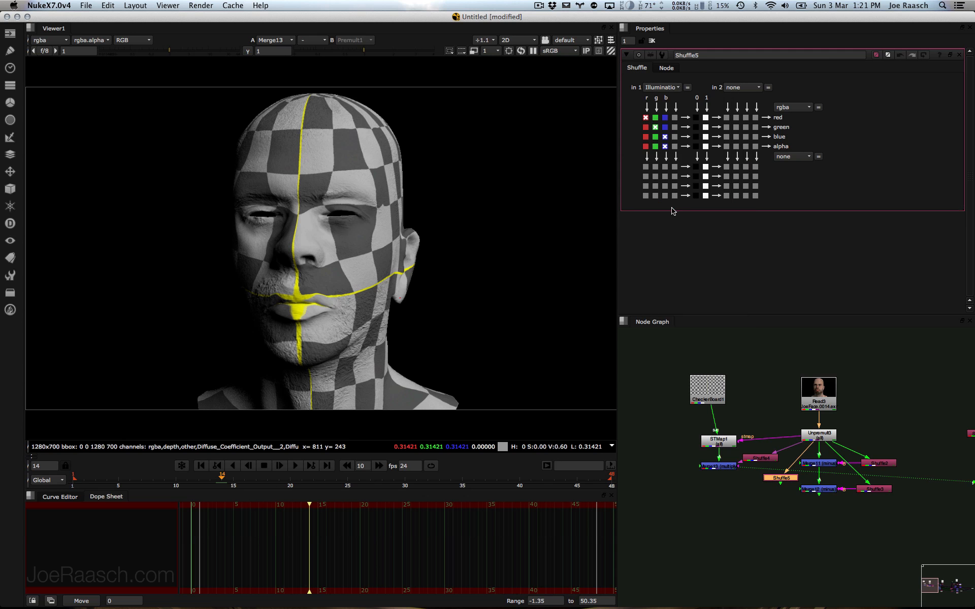
Step: Move the indirect illumination shuffle beside STMap1, merge it with STMap1's output using multiply, and view the result
left_click_drag(717, 470, 720, 443)
left_click(676, 477)
key("m")
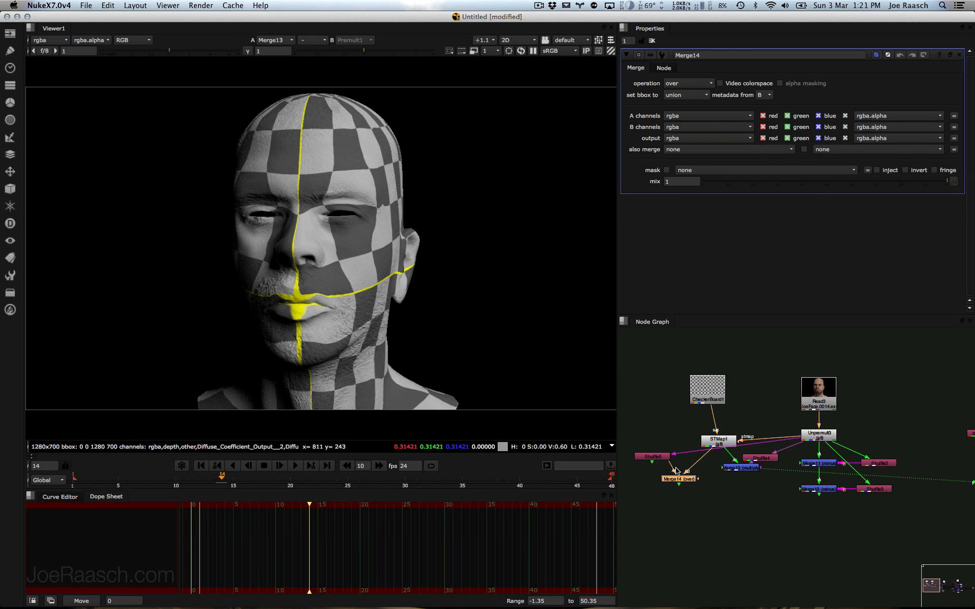
key("1")
left_click_drag(674, 480, 670, 478)
left_click(700, 463)
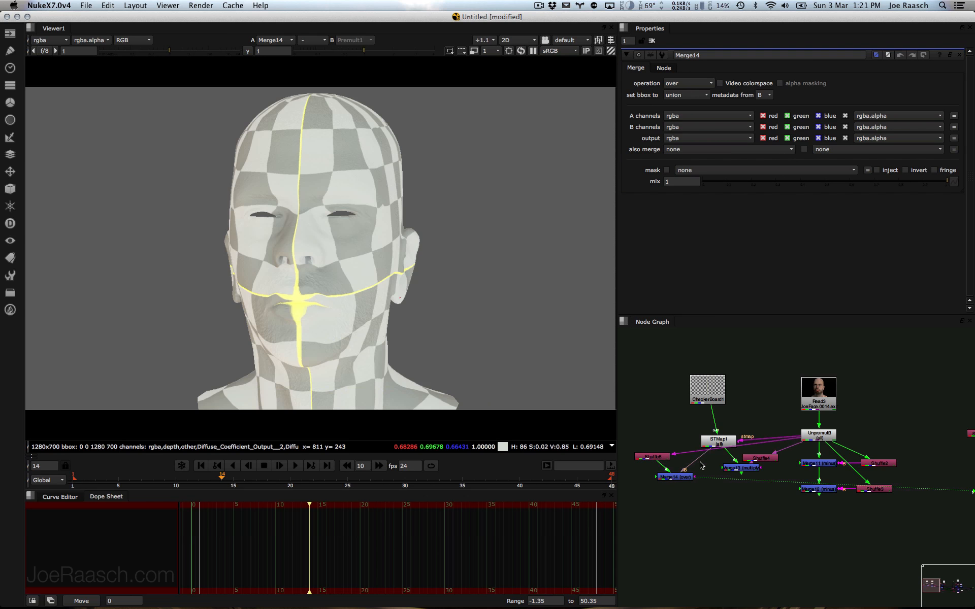
left_click(689, 84)
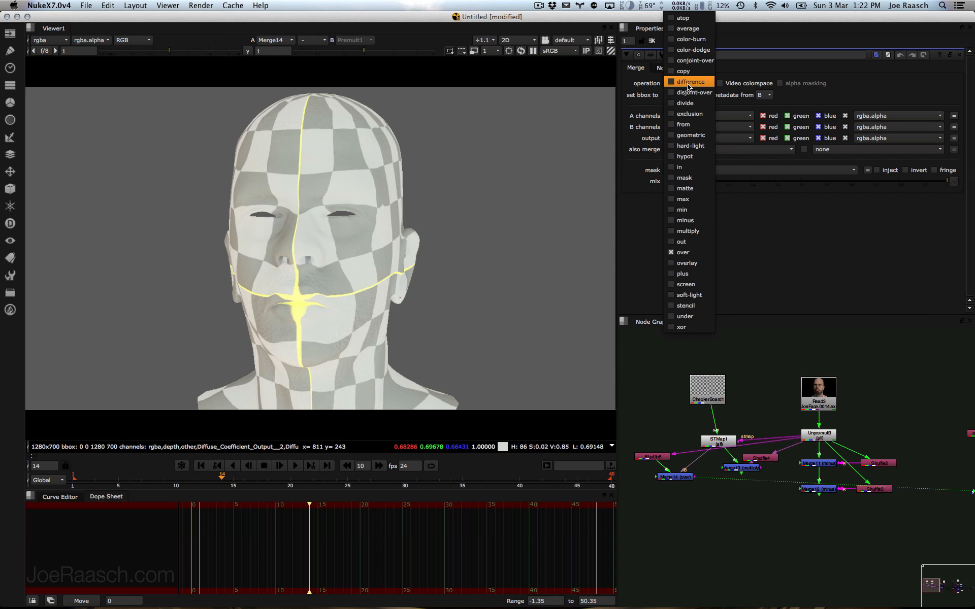
left_click(690, 227)
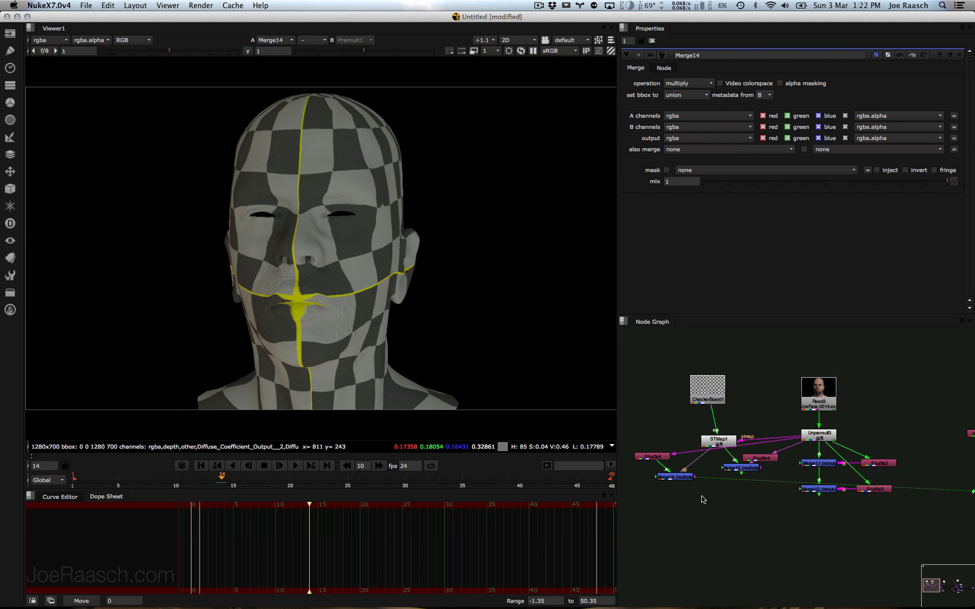
Step: Merge the direct and indirect multiply results with a plus operation, view the sum, and scrub to frame 32
key("m")
mouse_move(709, 497)
left_mouse_down()
mouse_move(739, 468)
mouse_move(679, 479)
mouse_move(698, 504)
left_mouse_up()
key("1")
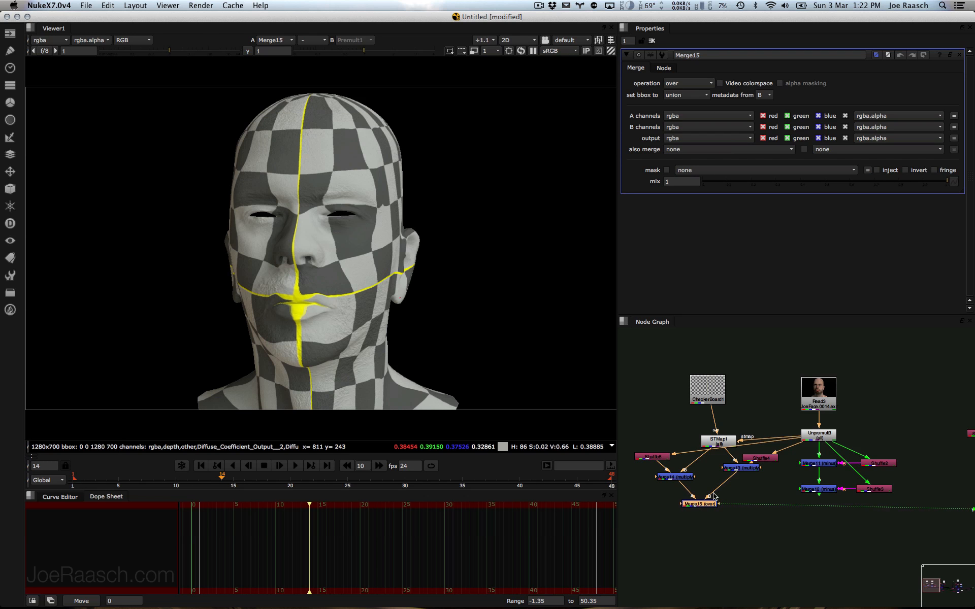
left_click(691, 84)
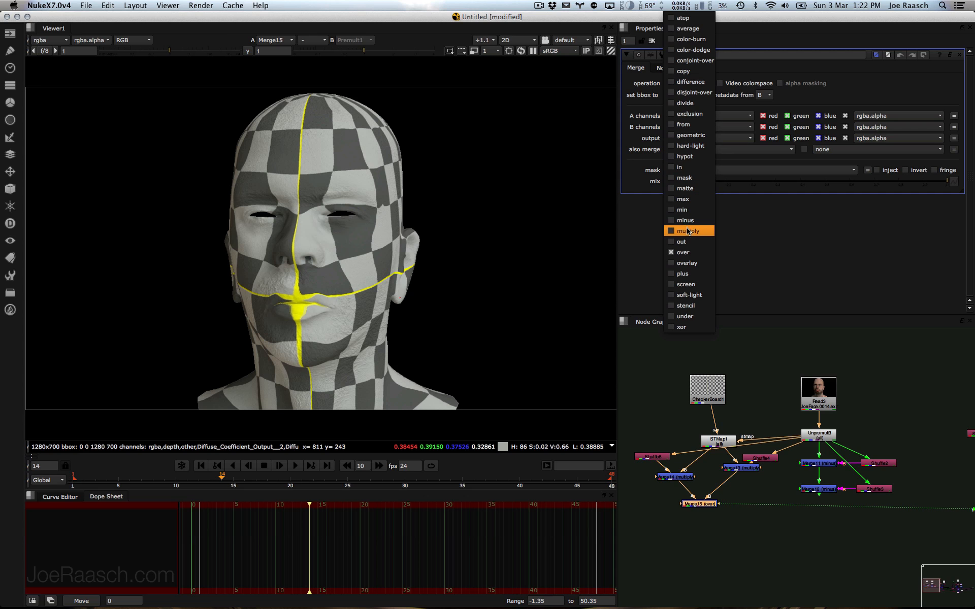
left_click(684, 275)
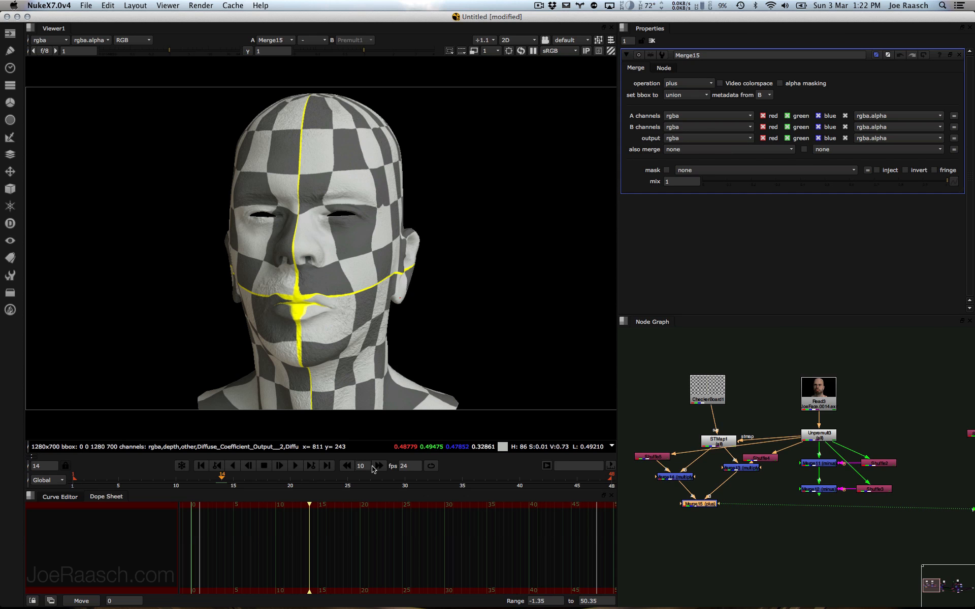
left_click_drag(253, 480, 427, 480)
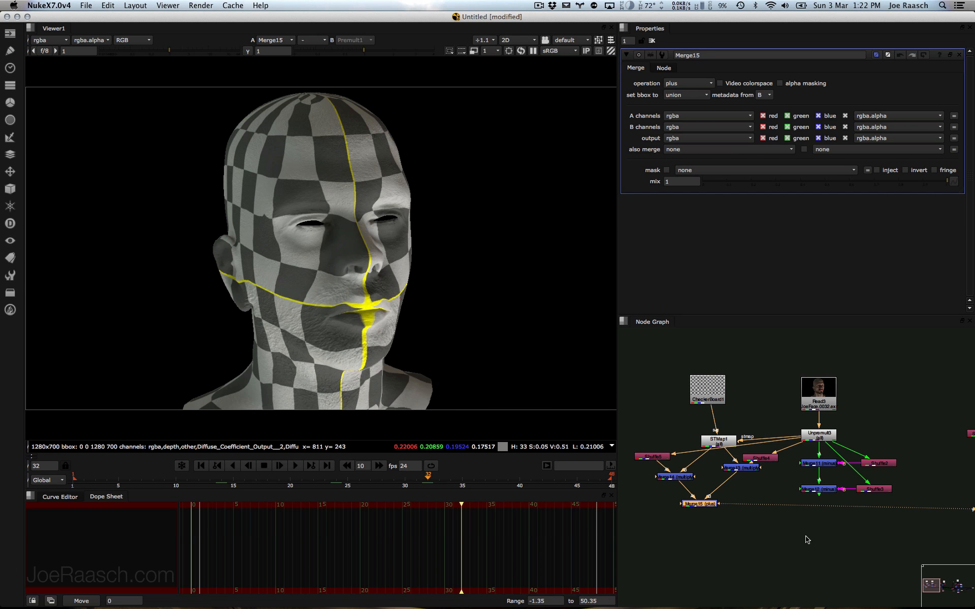
Step: Try adding Merge12's output to Merge15 through a plus merge, and delete that merge
left_click(806, 490)
key("1")
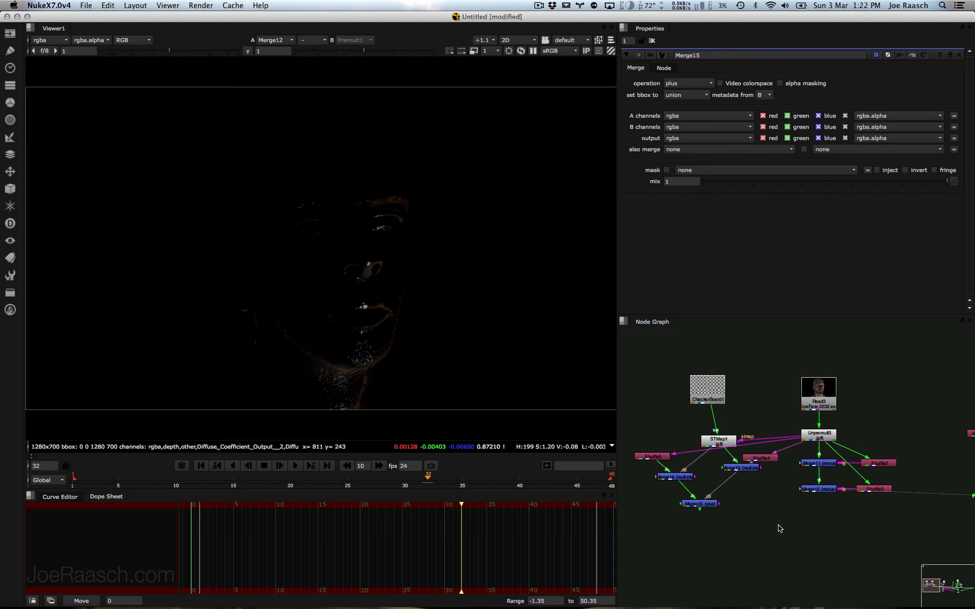
key("m")
left_click_drag(773, 514, 701, 505)
key("1")
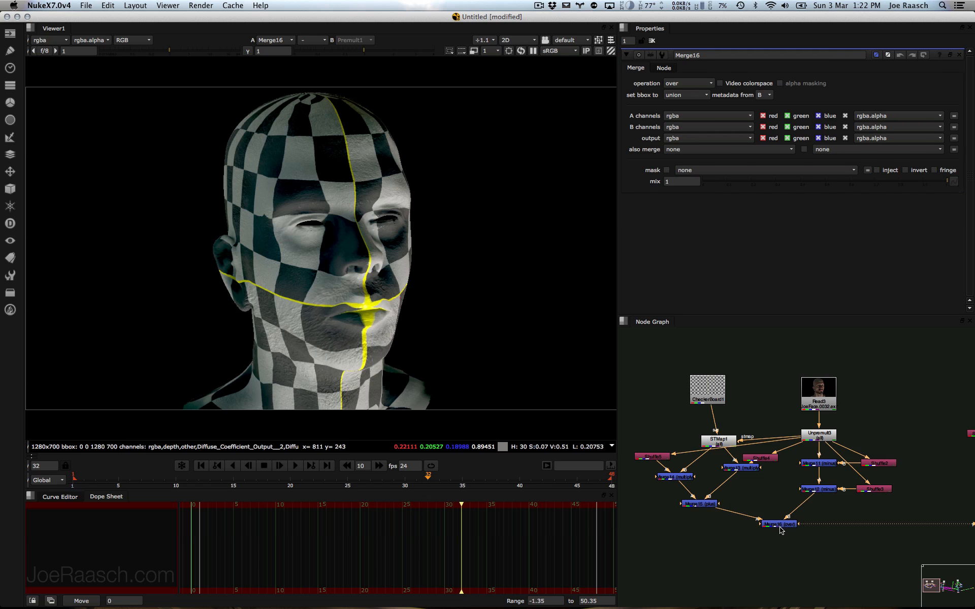
left_click(780, 527)
left_click(690, 83)
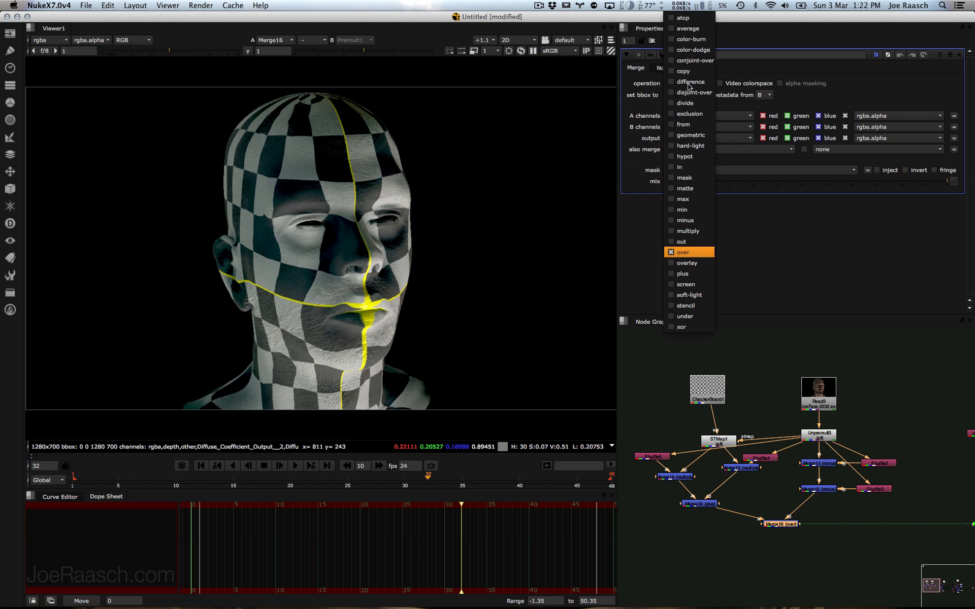
left_click(685, 274)
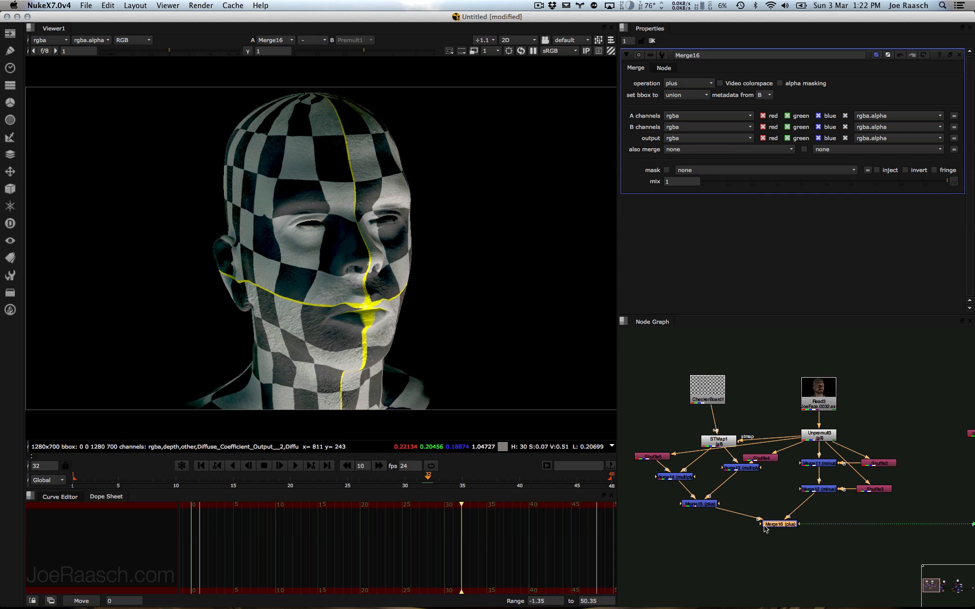
left_click_drag(779, 527, 777, 527)
key("Delete")
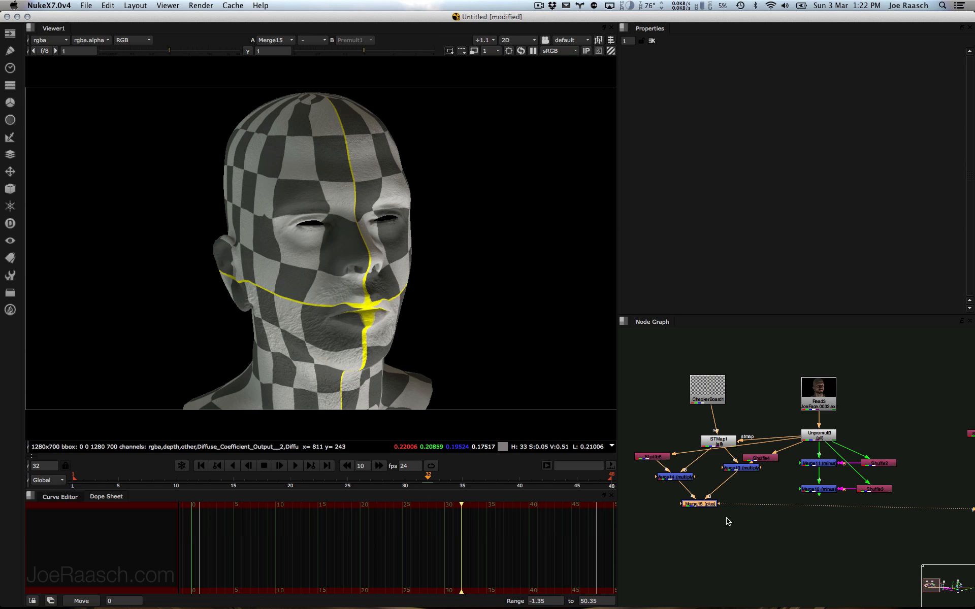
Step: Add a Merge below Merge15, connect its A input to the existing ShuffleSpec node, and view the result
key("m")
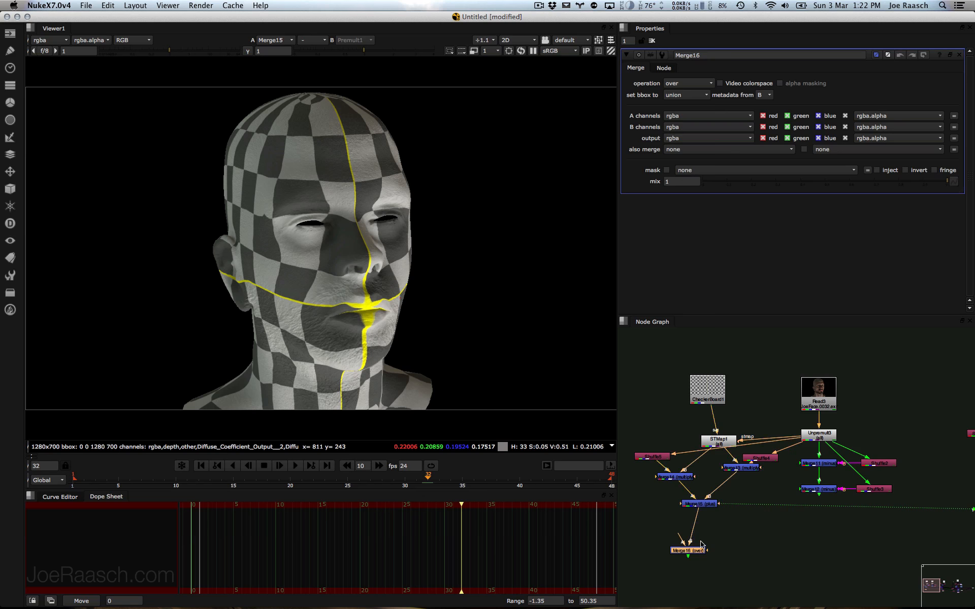
left_click_drag(696, 550, 707, 540)
middle_click_drag(831, 509, 785, 454)
middle_click_drag(873, 462, 582, 433)
left_click_drag(815, 533, 959, 437)
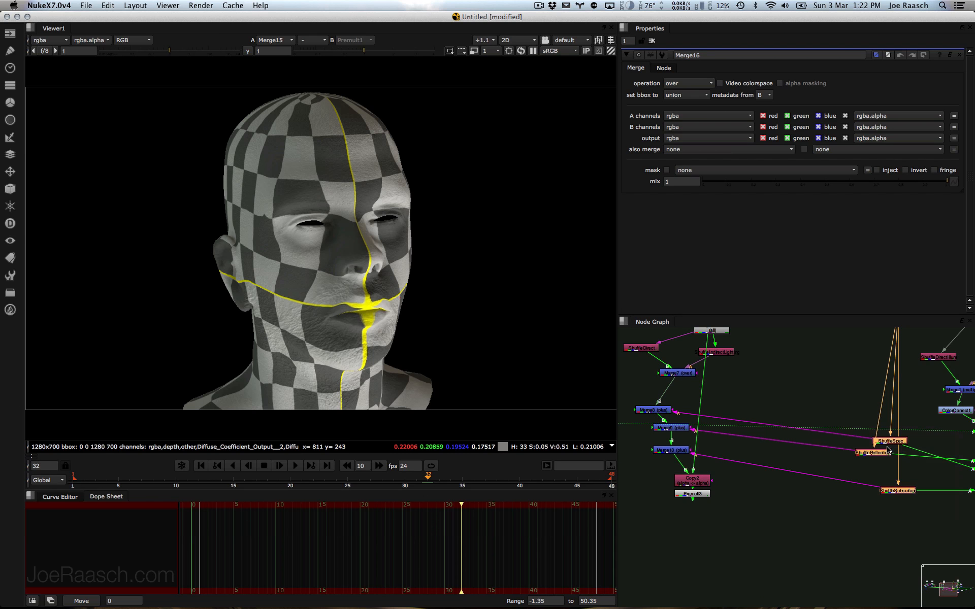
left_click_drag(889, 439, 802, 445)
middle_click_drag(801, 445, 927, 457)
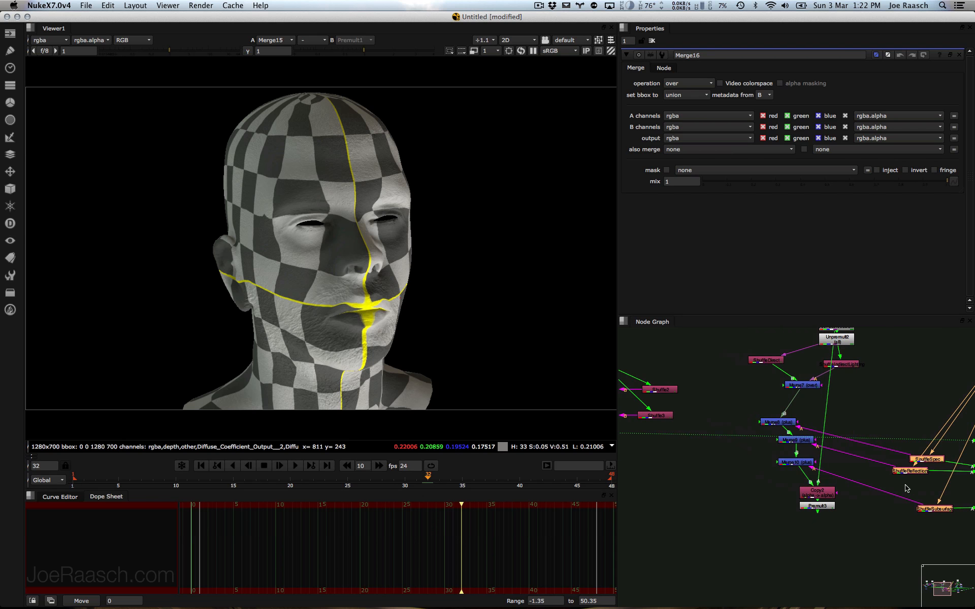
left_click(920, 489)
left_click_drag(883, 486, 967, 445)
left_click_drag(908, 471, 724, 480)
middle_click_drag(666, 481, 908, 510)
mouse_move(715, 483)
left_mouse_down()
mouse_move(931, 489)
mouse_move(936, 480)
mouse_move(729, 483)
left_mouse_up()
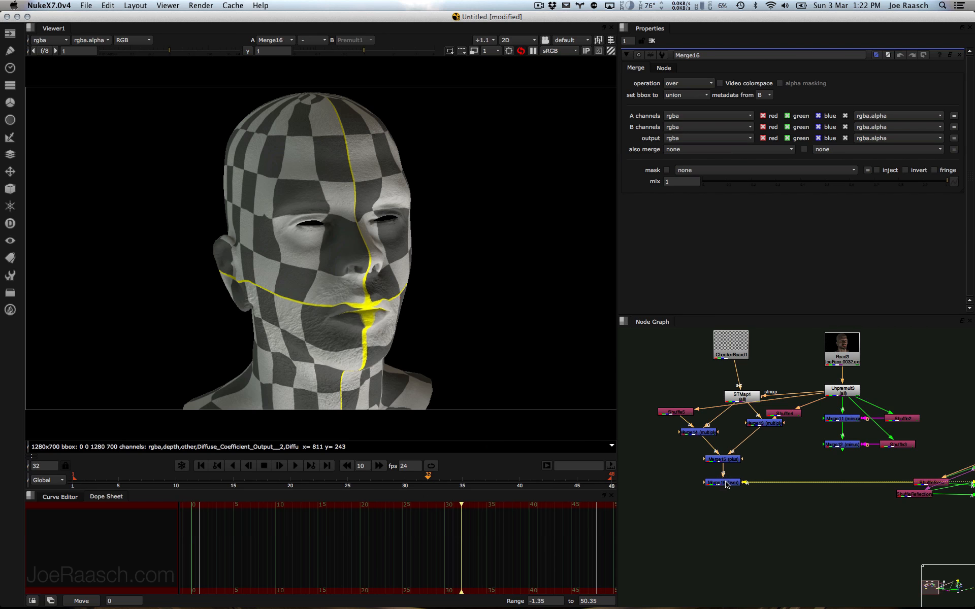
key("1")
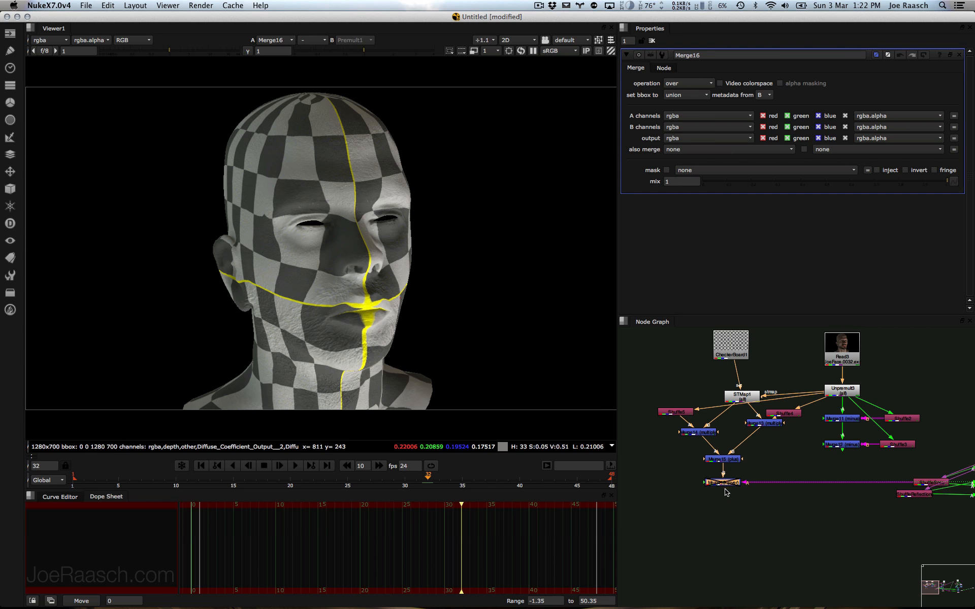
Step: Merge the ShuffleReflection pass over Merge16's output, view the result, and scrub to frame 9
key("m")
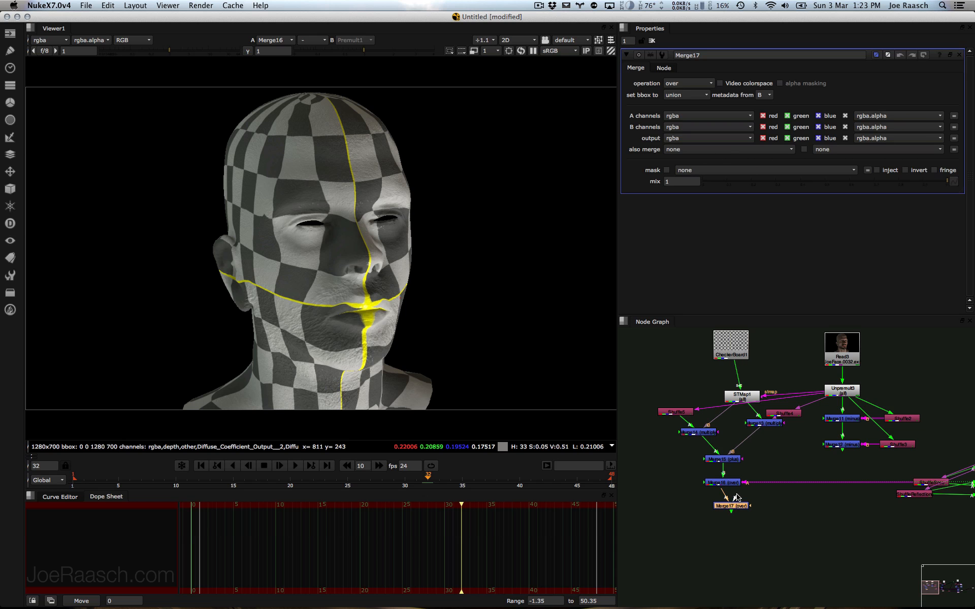
left_click_drag(753, 507, 917, 495)
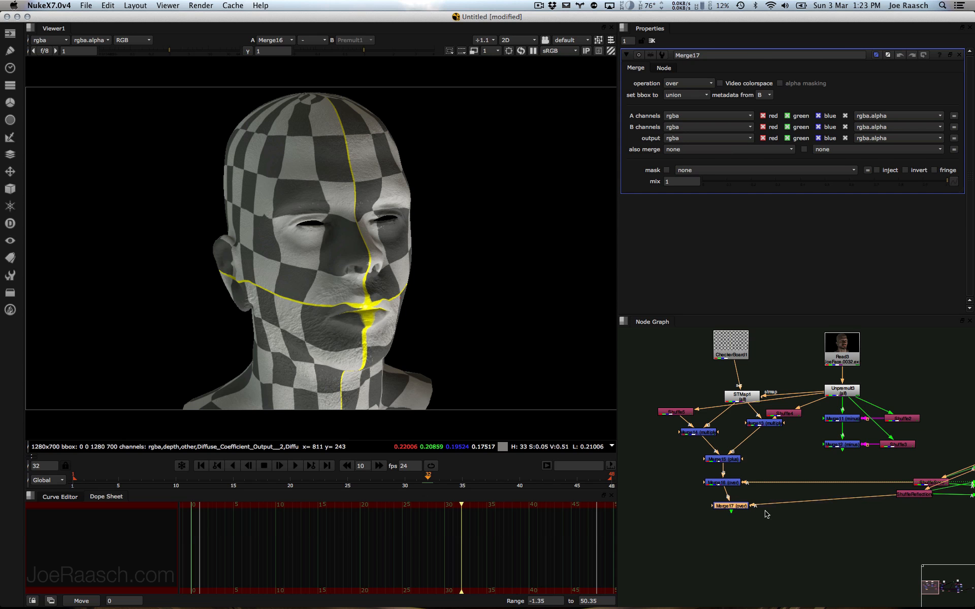
left_click(733, 507)
key("1")
left_click_drag(733, 507, 729, 505)
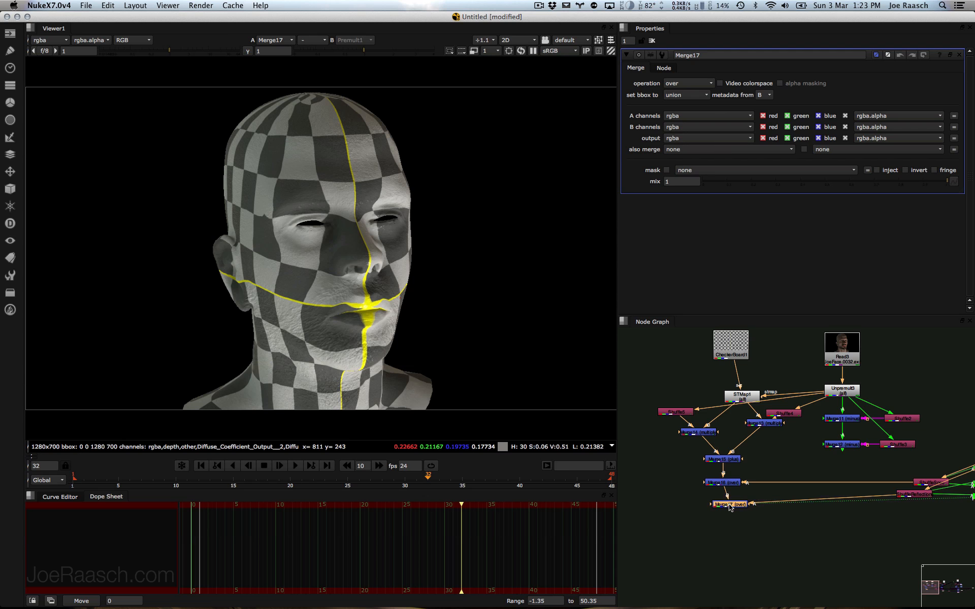
left_click(303, 480)
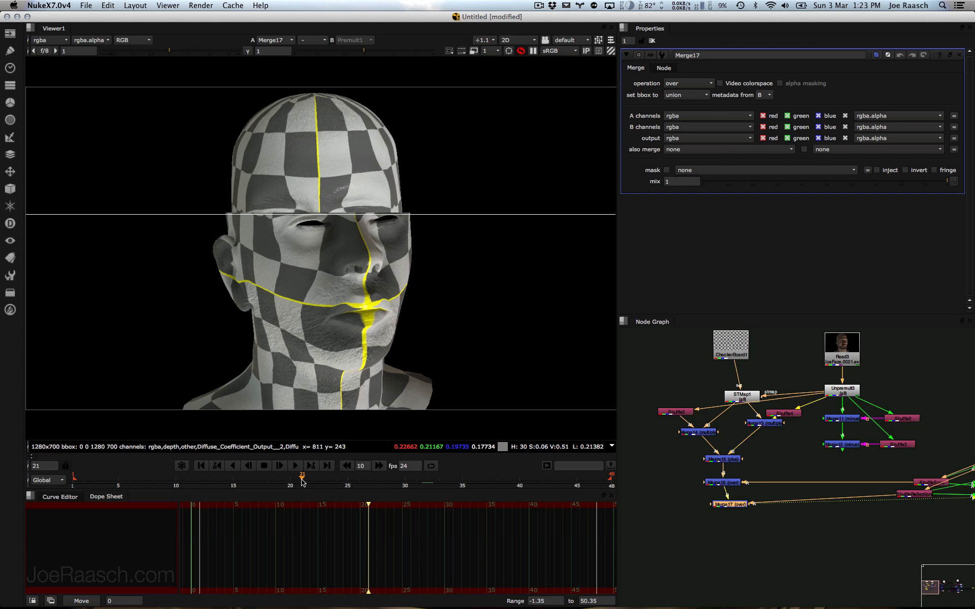
left_click(257, 475)
left_click(165, 475)
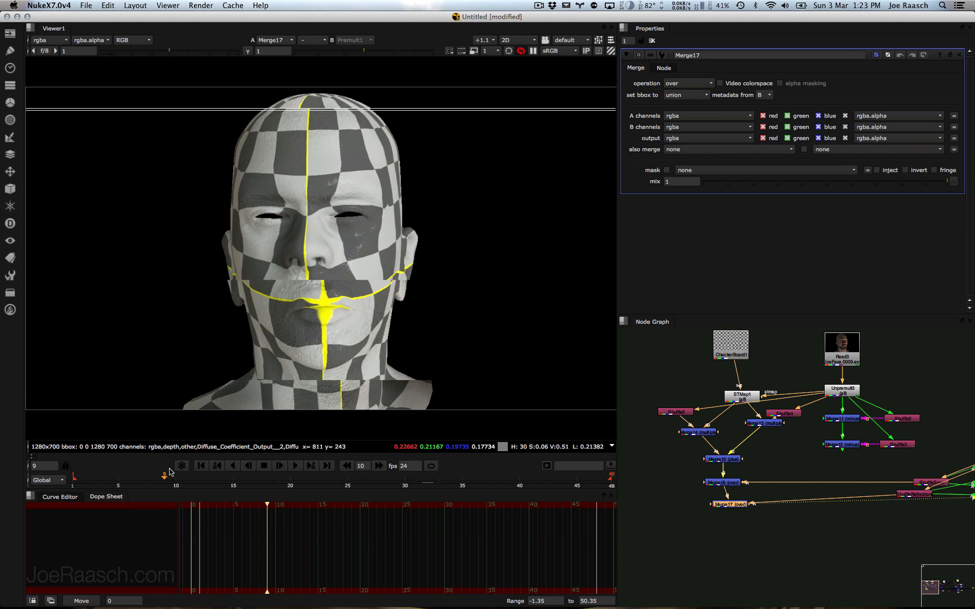
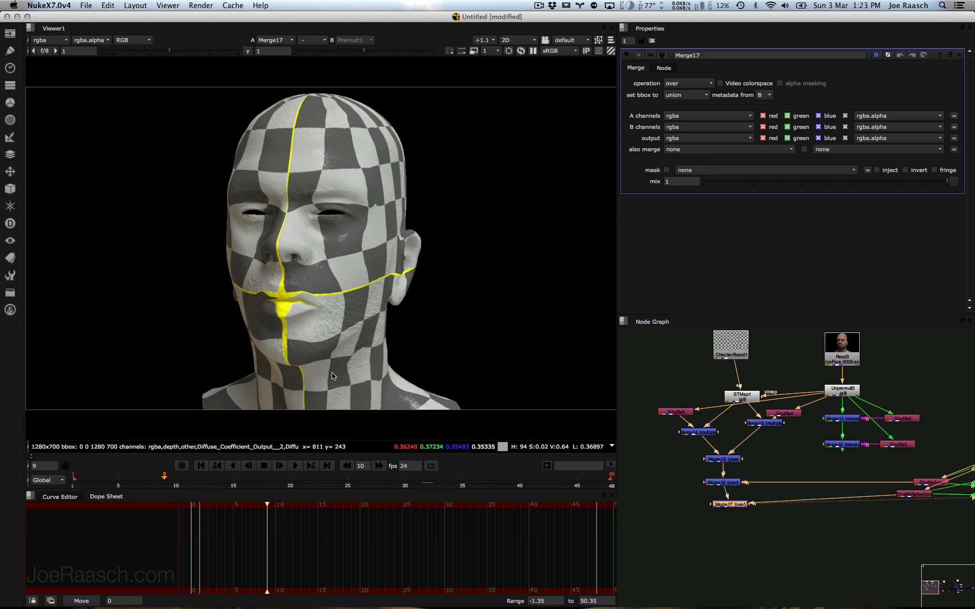
Step: Add a Copy node below Merge17 that takes its alpha from Unpremult3, and view its output
left_click(713, 533)
key("Tab")
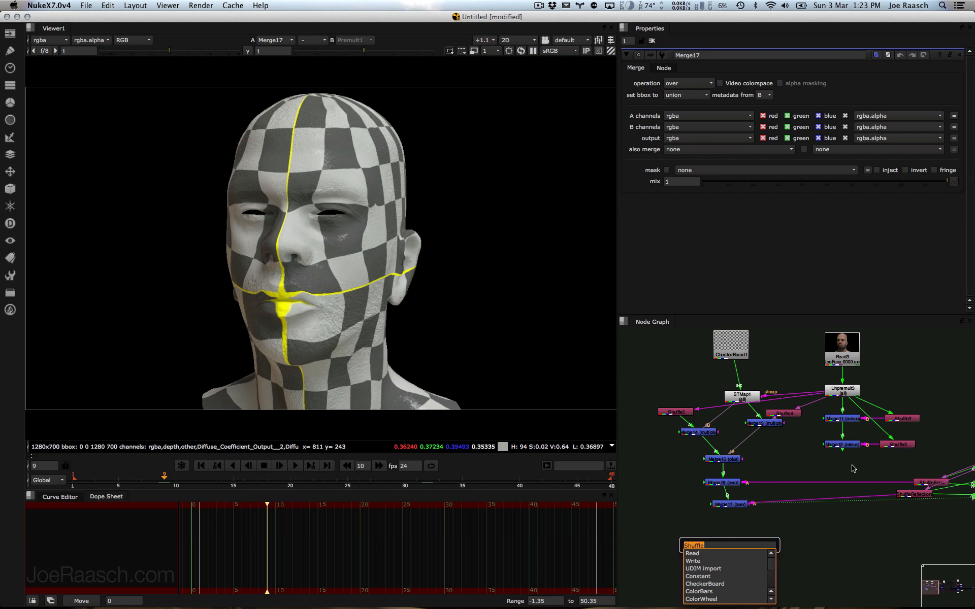
left_click(781, 526)
left_click(788, 529)
key("k")
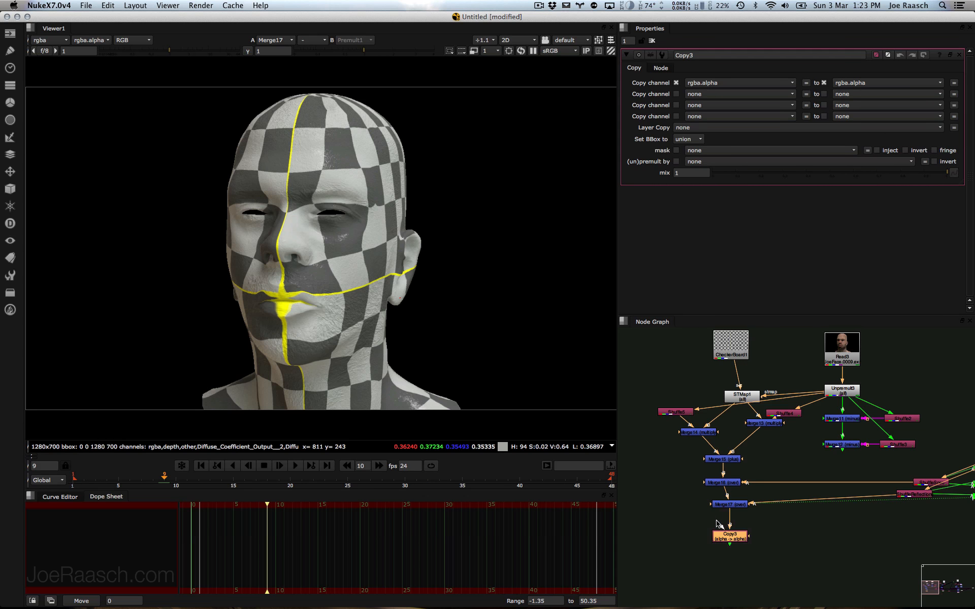
left_click_drag(719, 524, 838, 392)
key("1")
Step: Add a Premult node after the Copy node
left_click(711, 526)
left_click(718, 537)
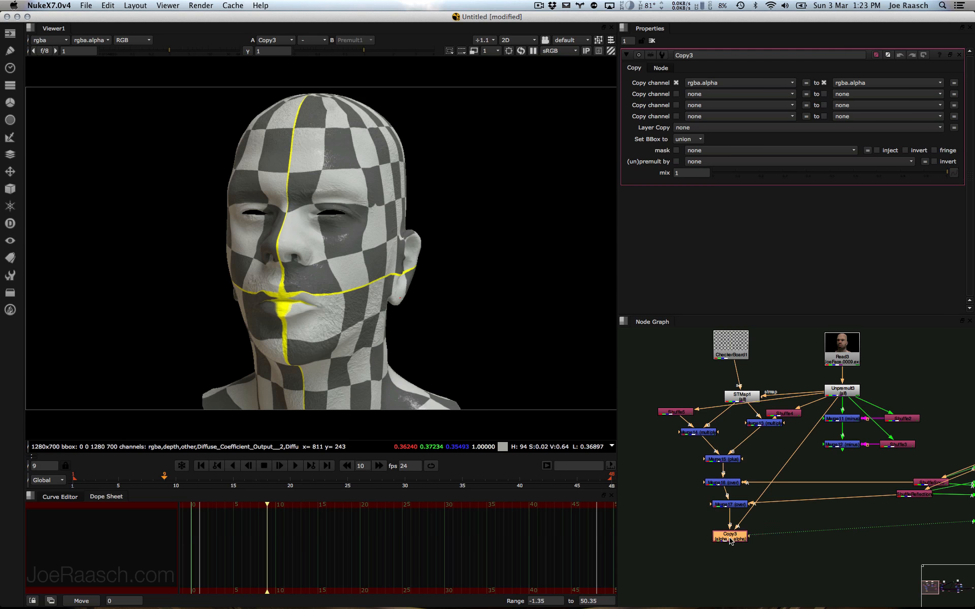
key("Tab")
type("pre")
key("Return")
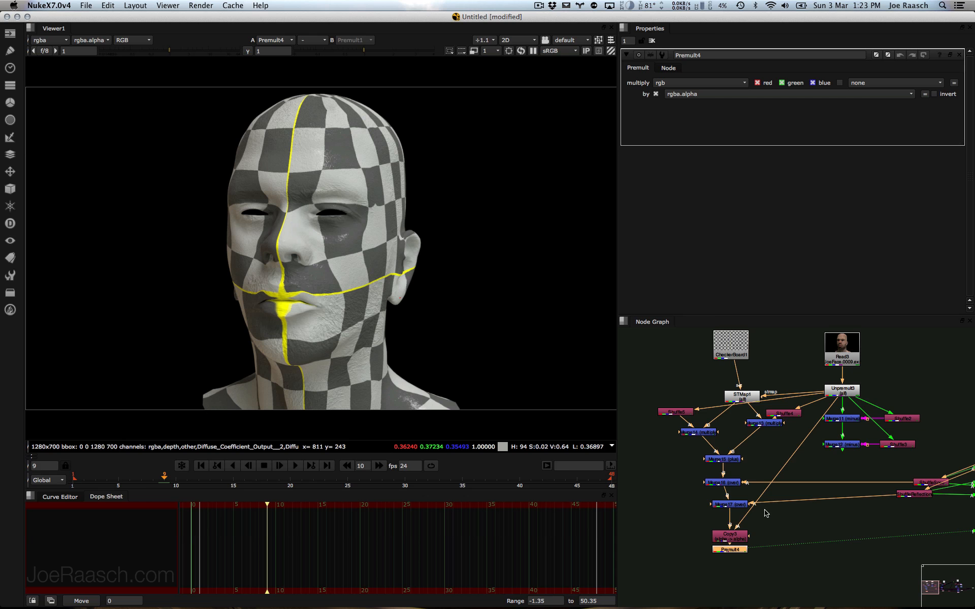
Step: View Read3 and inspect its Motion_Vector_Output and alpha layers, restoring the viewer layer to rgba
left_click_drag(835, 358, 831, 357)
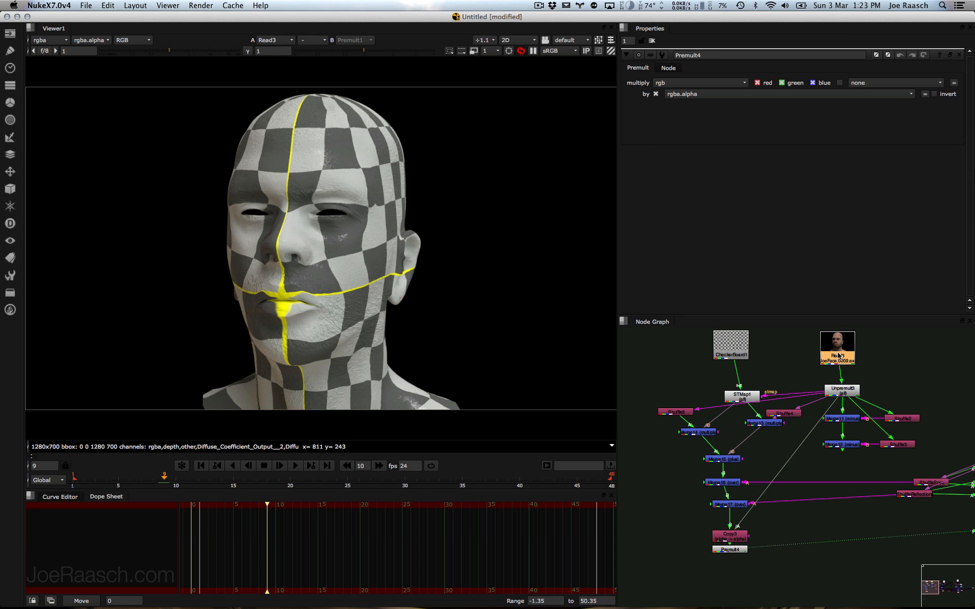
key("1")
left_click(56, 40)
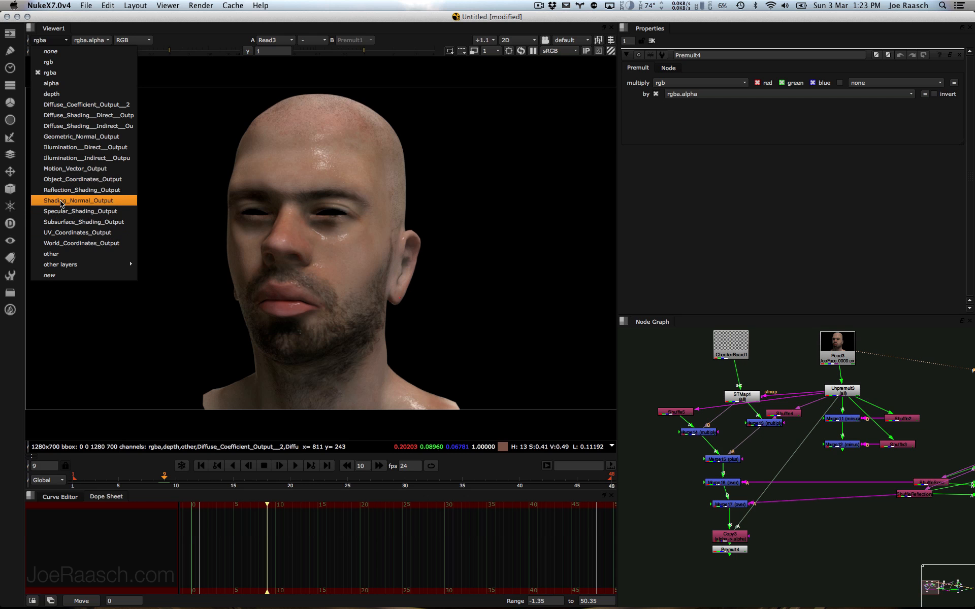
left_click(66, 171)
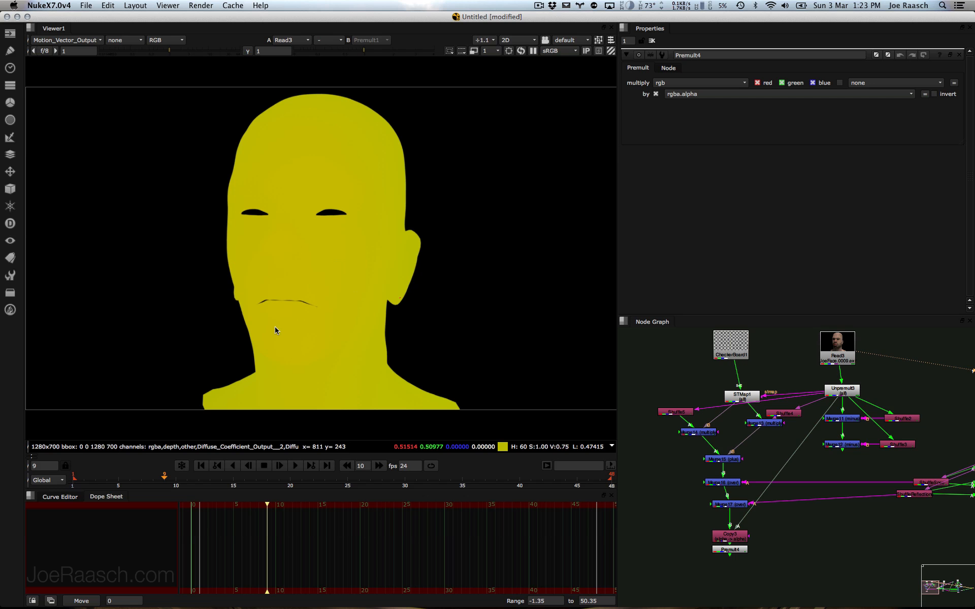
left_click(68, 41)
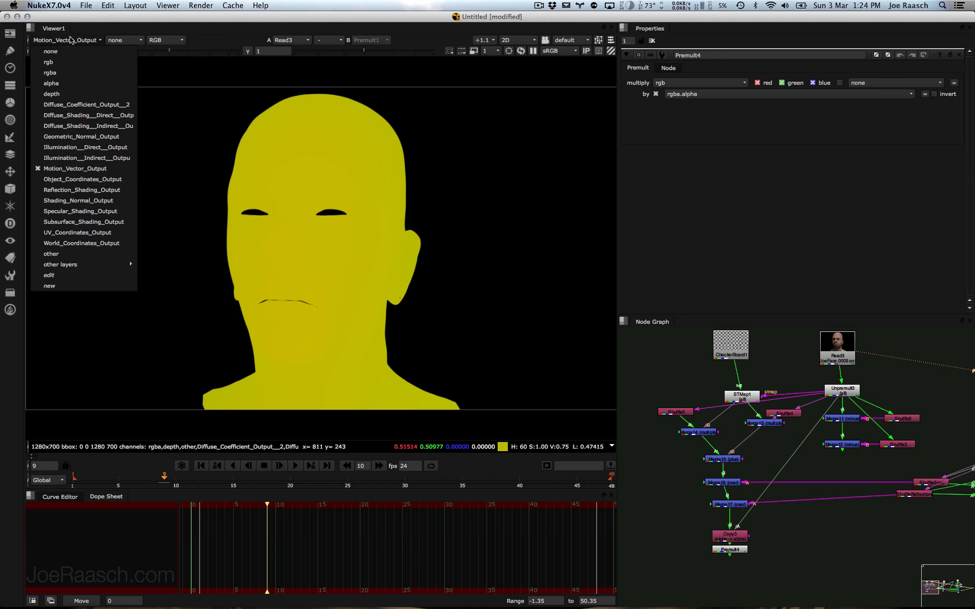
left_click(64, 84)
left_click(38, 43)
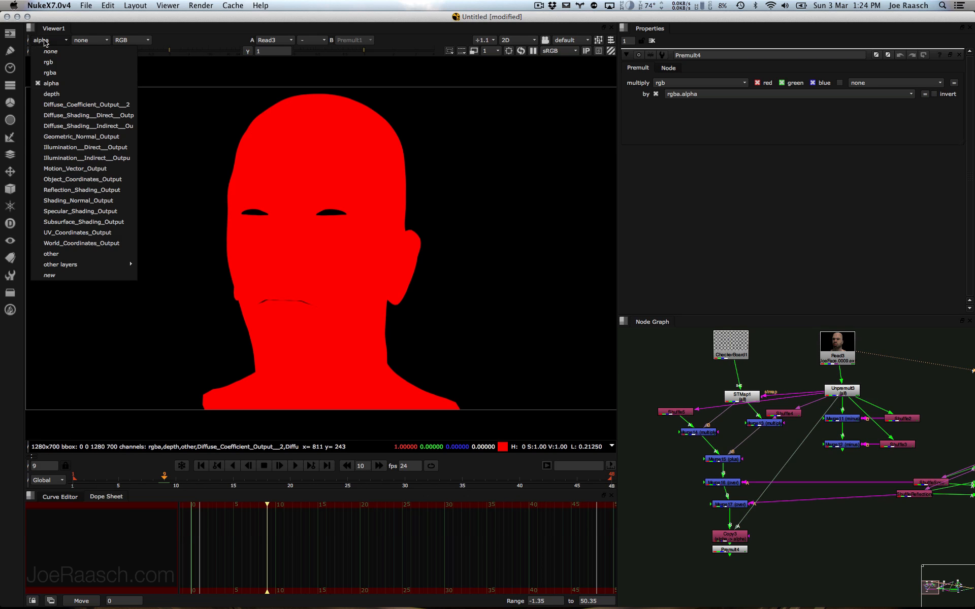
left_click(49, 74)
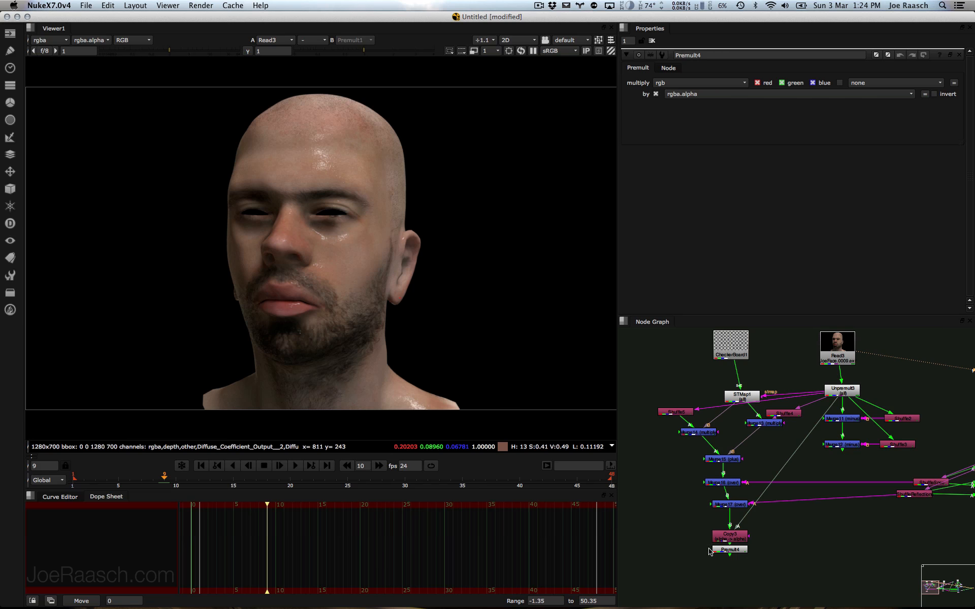
Step: Show Premult4's output in the viewer to check the relit checkerboard head
middle_click_drag(709, 549, 709, 480)
left_click(737, 480)
key("1")
left_click(729, 486)
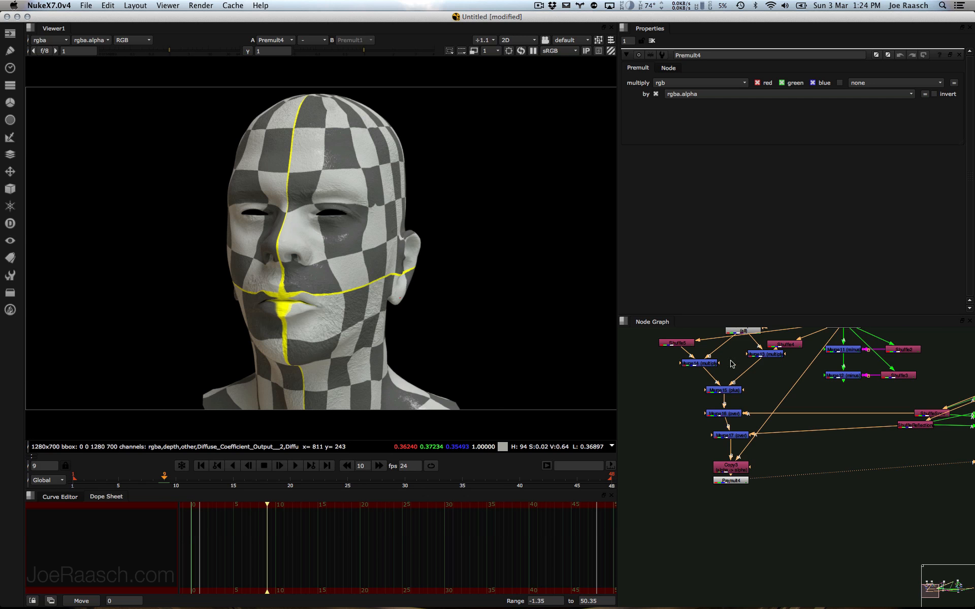
Step: Inspect Premult4's UV_Coordinates_Output and Motion_Vector_Output layers in the viewer, restoring the displayed layer to rgba
middle_click_drag(710, 425, 675, 477)
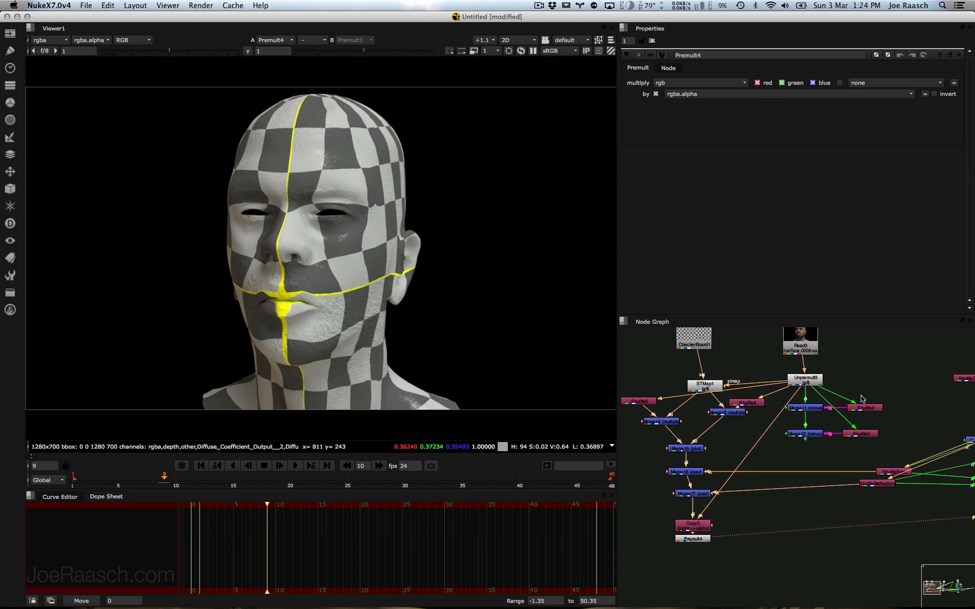
left_click(56, 40)
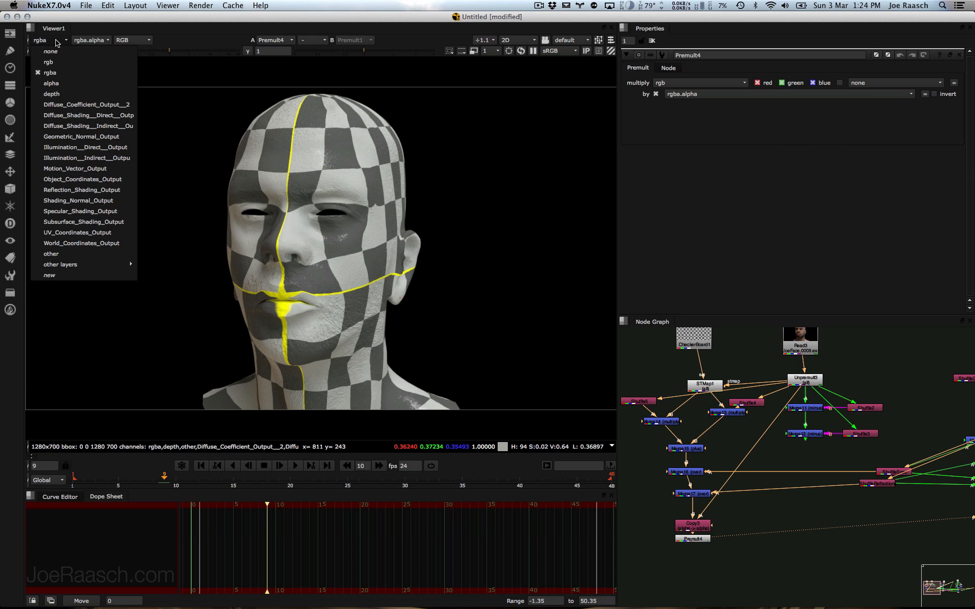
left_click(81, 232)
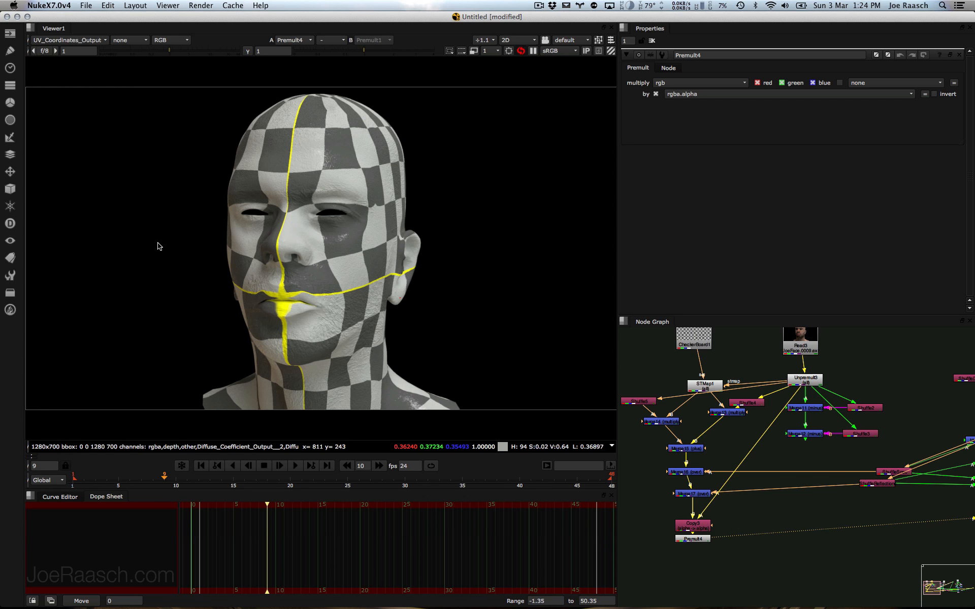
left_click(65, 42)
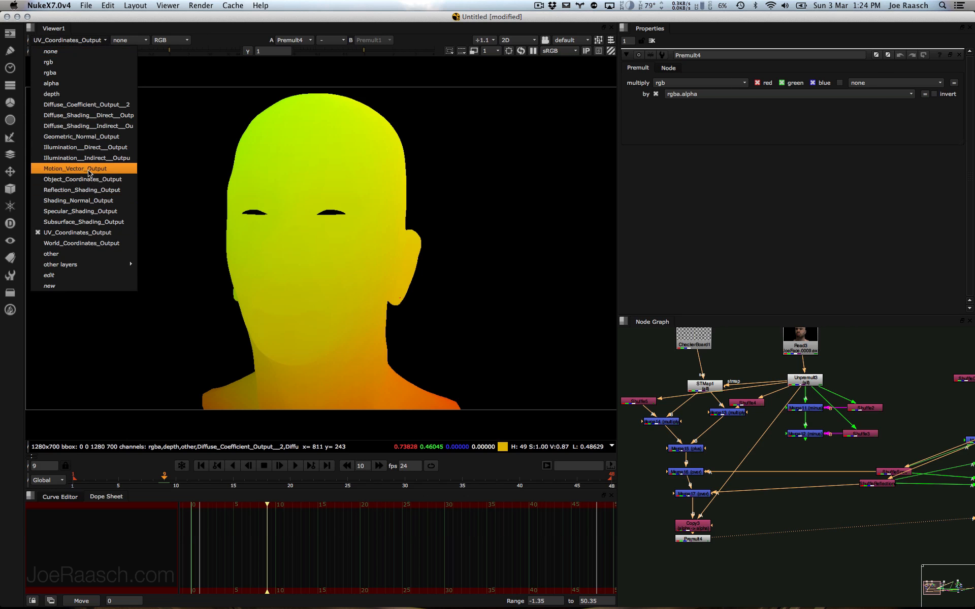
left_click(76, 169)
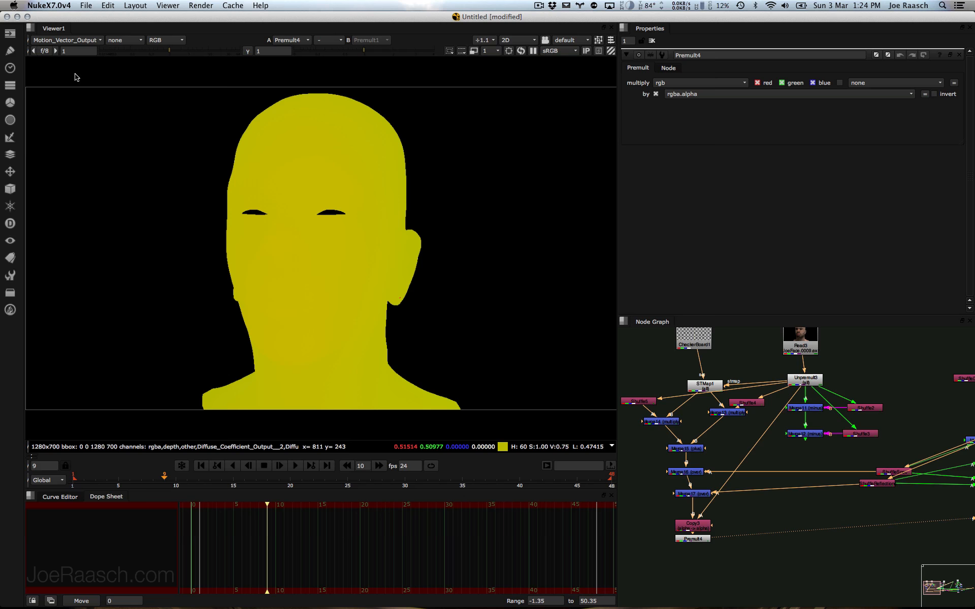
left_click(68, 41)
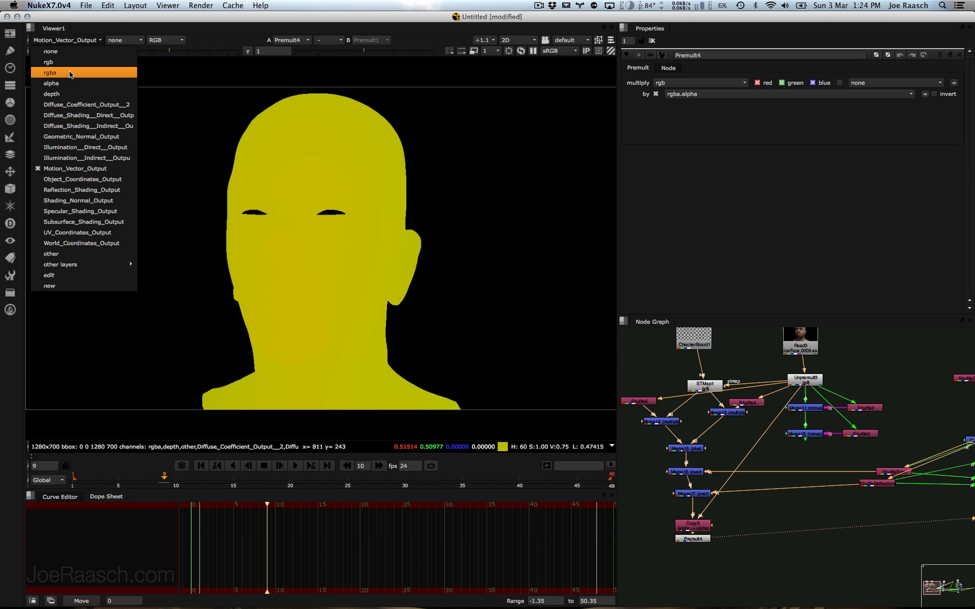
left_click(70, 73)
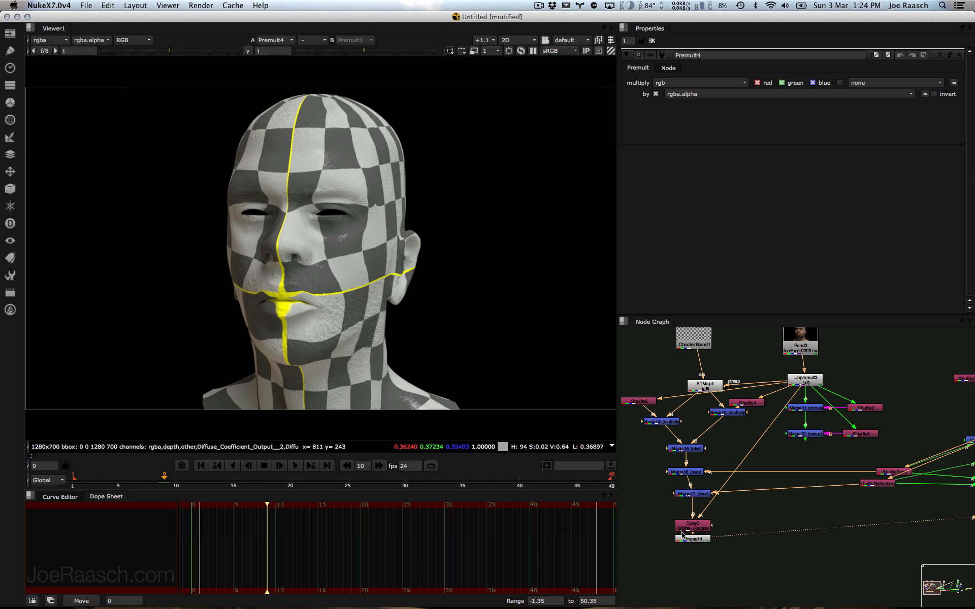
Step: Add a VectorBlur node after Premult4
left_click(694, 538)
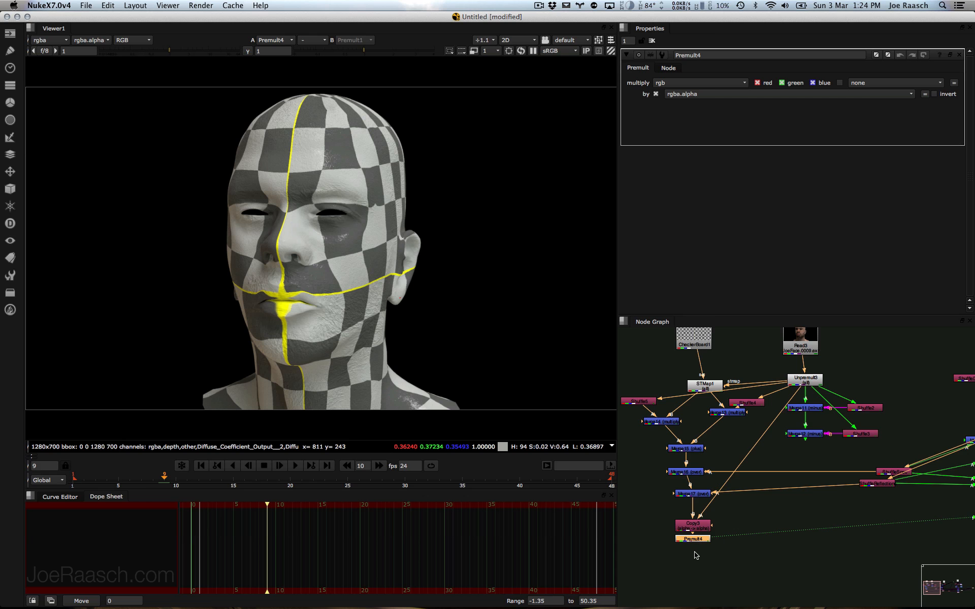
key("Tab")
type("ve")
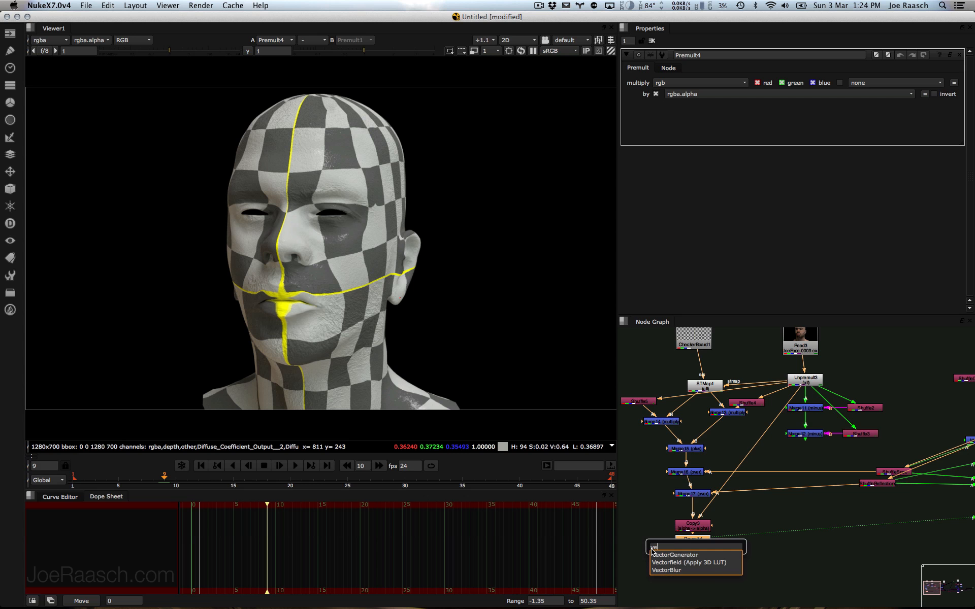
type("c")
key("Down")
key("Down")
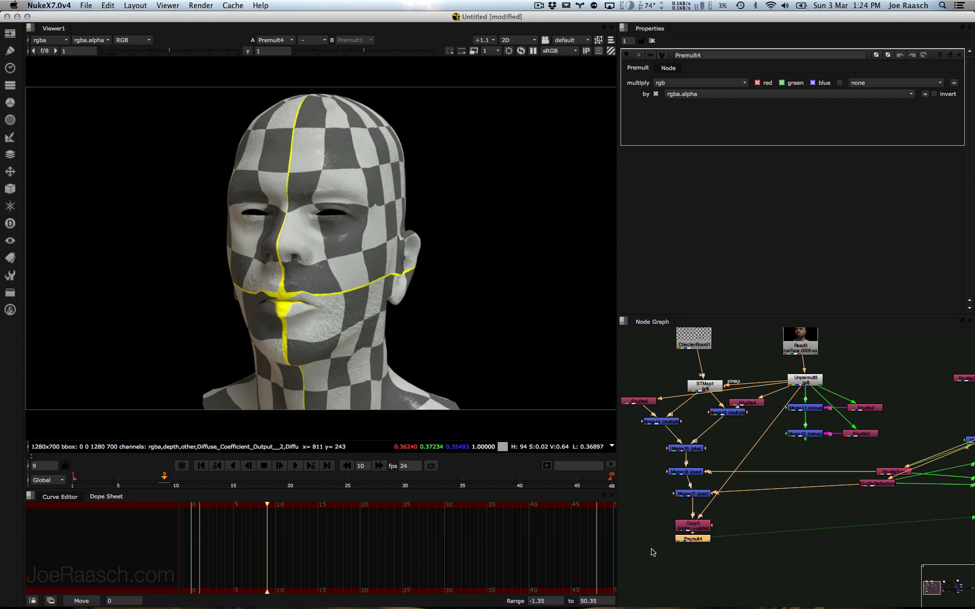
key("Return")
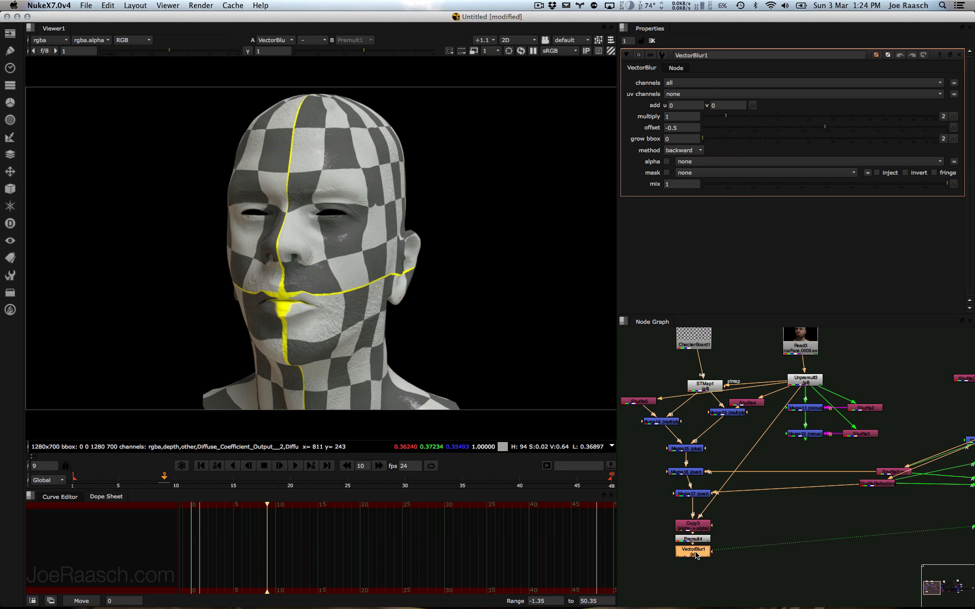
Step: Set the VectorBlur node's uv channels to Motion_Vector_Output and its multiply to 31.5
left_click(685, 510)
left_click(670, 93)
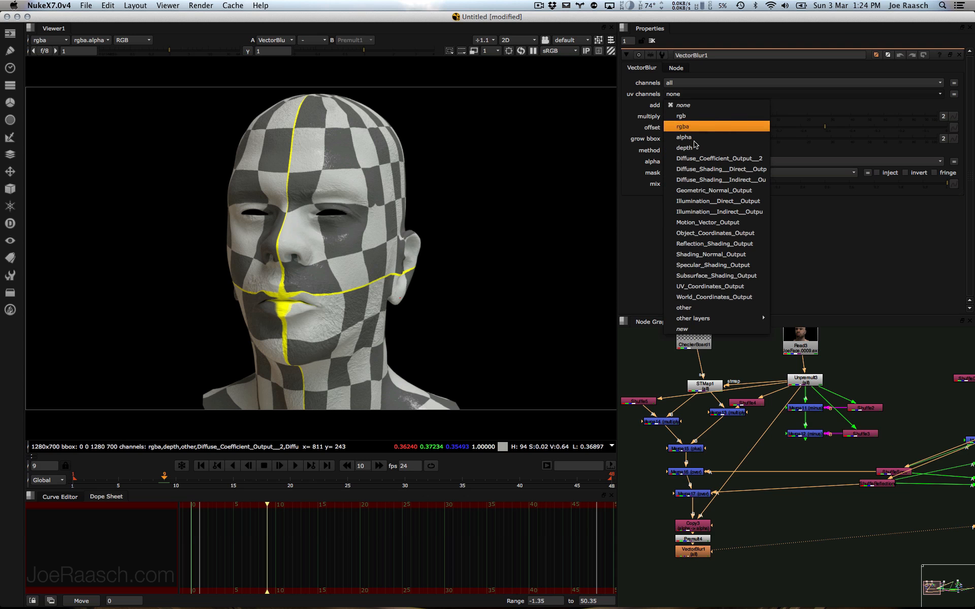
left_click(699, 223)
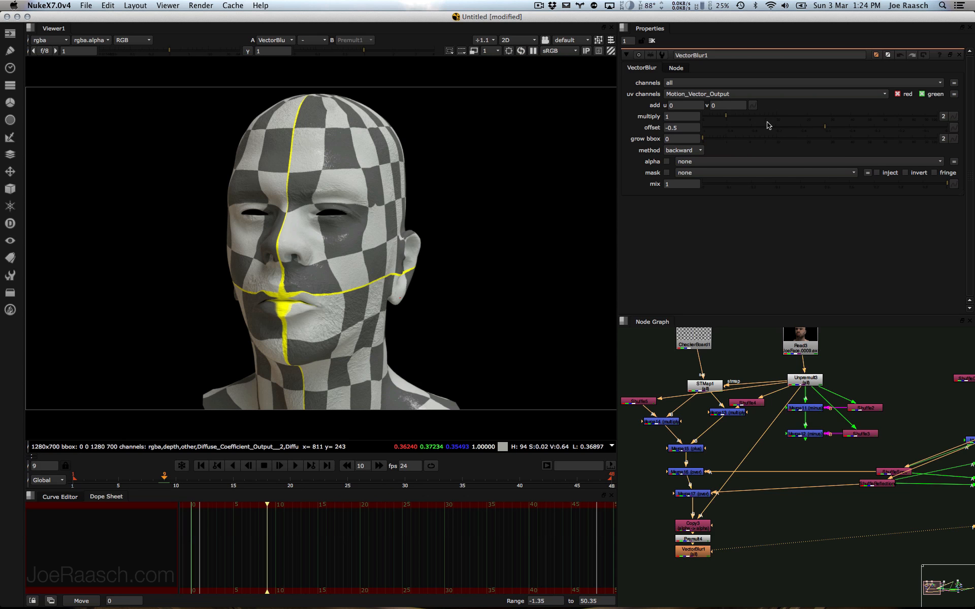
left_click_drag(727, 116, 826, 124)
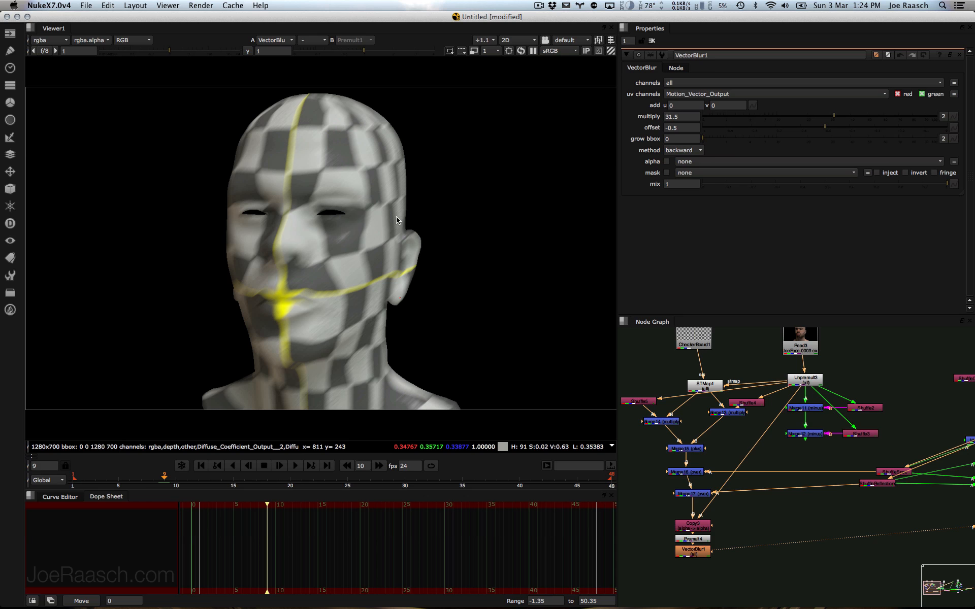
scroll(396, 220, "up", 8)
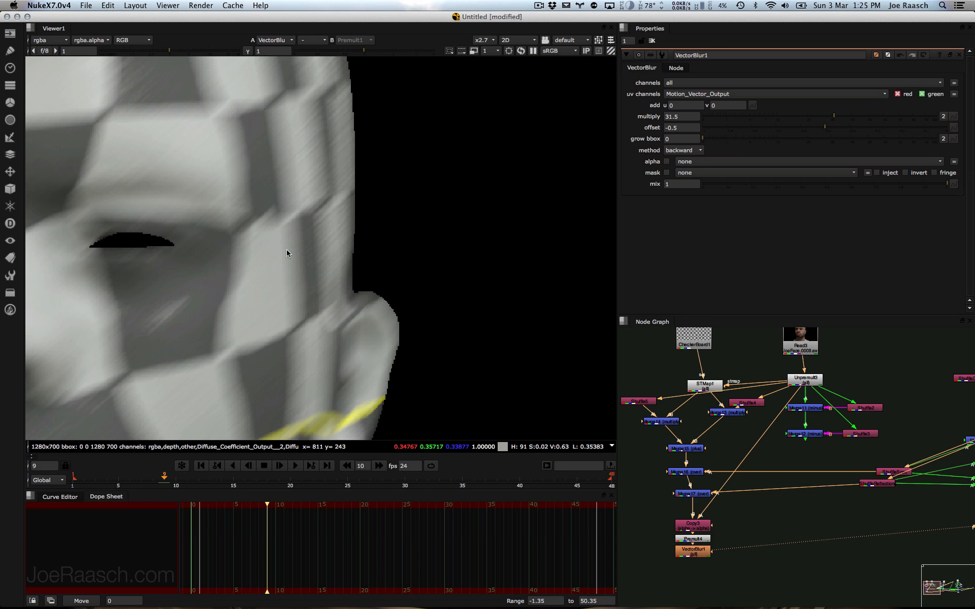
Step: Set VectorBlur1's alpha to rgba.alpha and its method to forward, comparing the forward and backward results
left_click(700, 162)
left_click(705, 60)
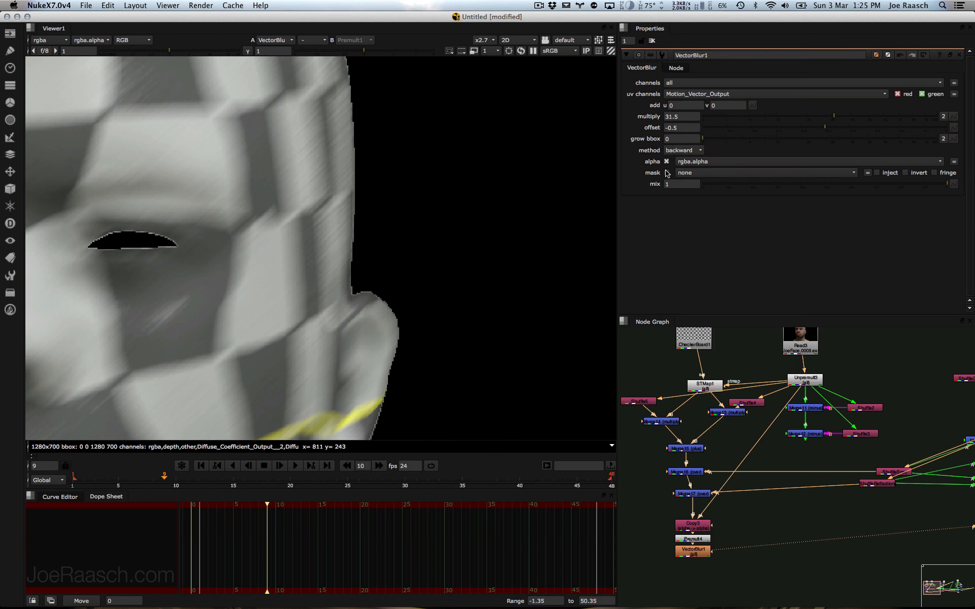
left_click(681, 151)
left_click(680, 160)
left_click(677, 150)
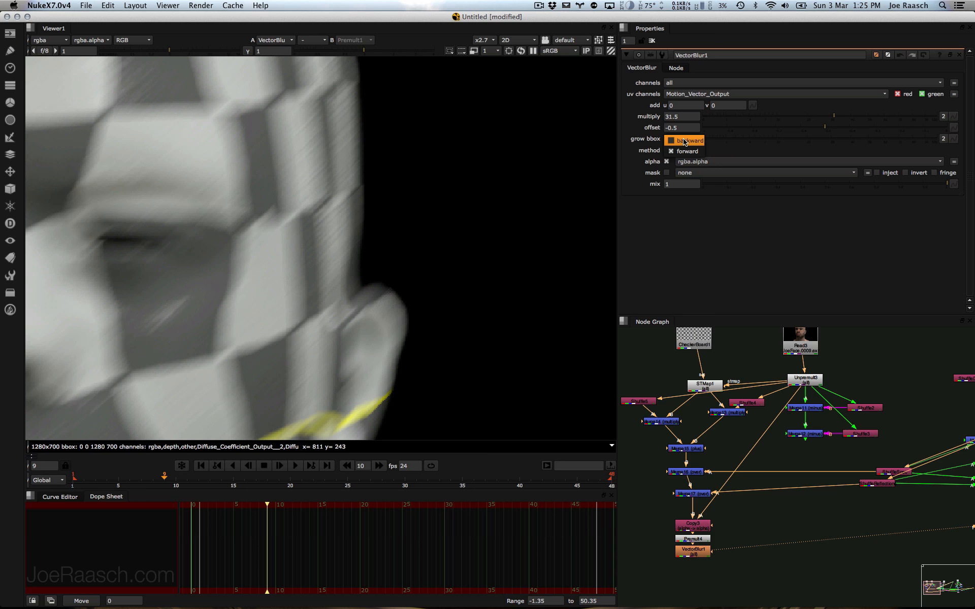
left_click(684, 141)
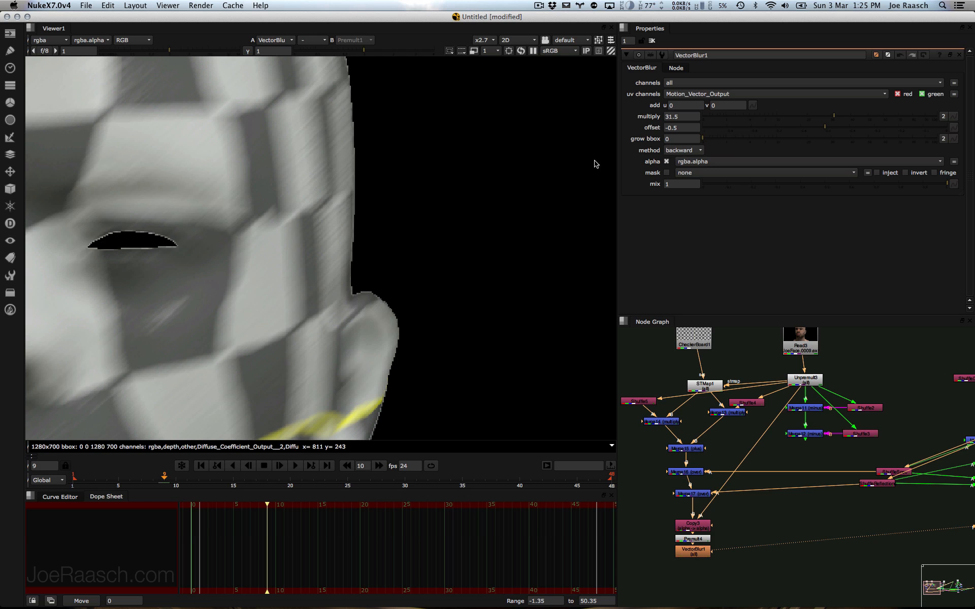
left_click(683, 150)
left_click(683, 161)
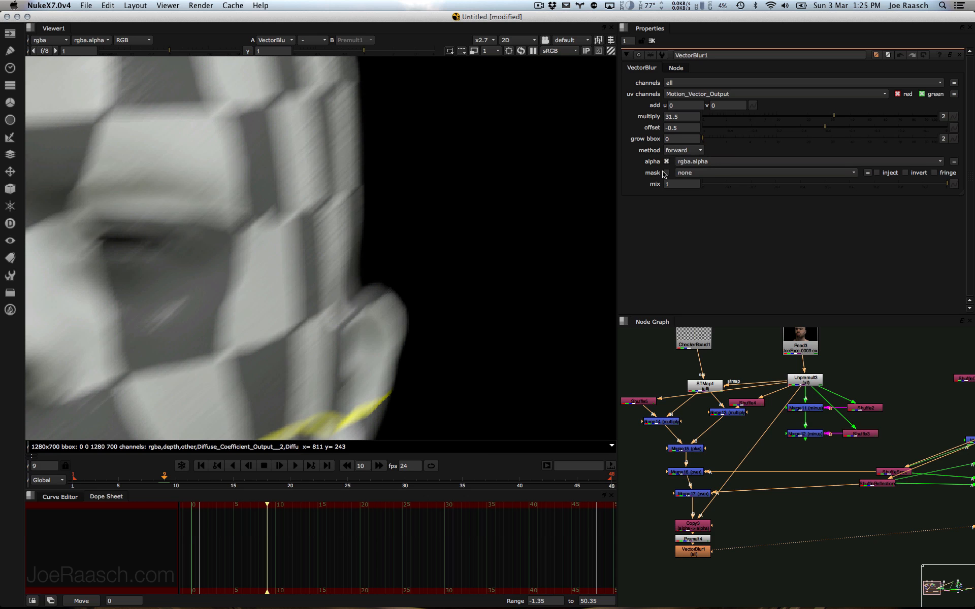
Step: Check the blurred head's alpha channel in the viewer and set VectorBlur1's multiply to 25
scroll(496, 175, "down", 5)
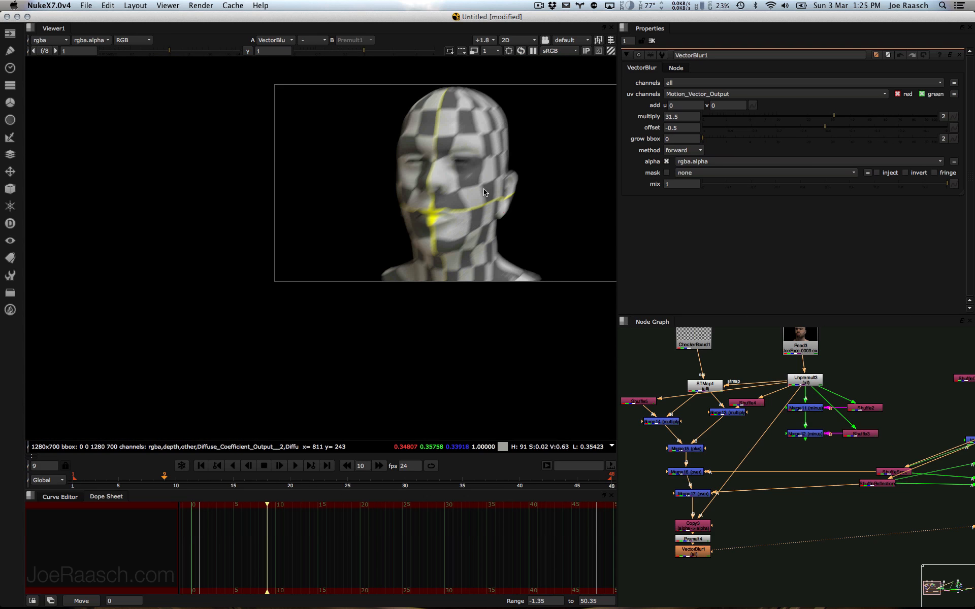
scroll(424, 240, "up", 2)
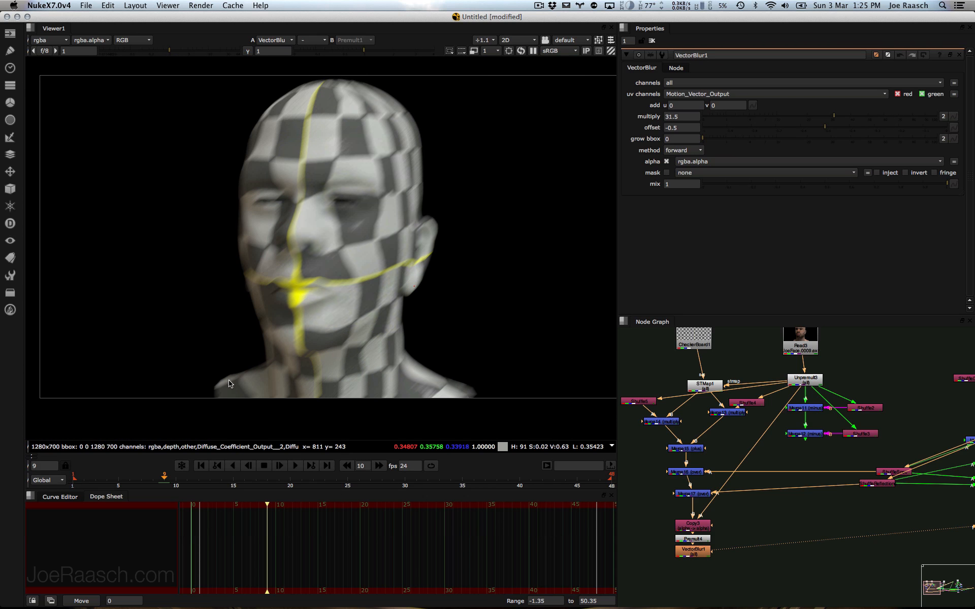
key("a")
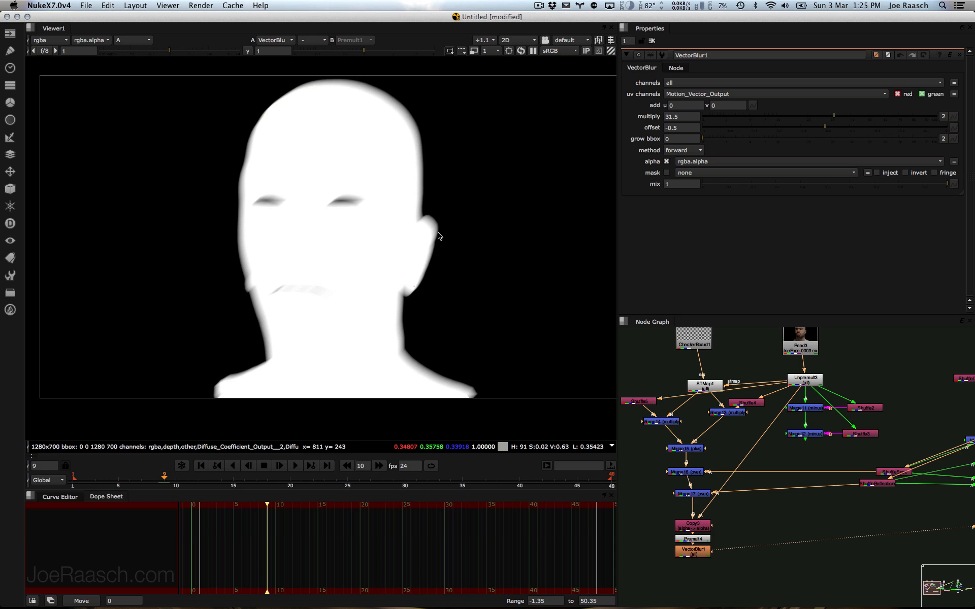
key("a")
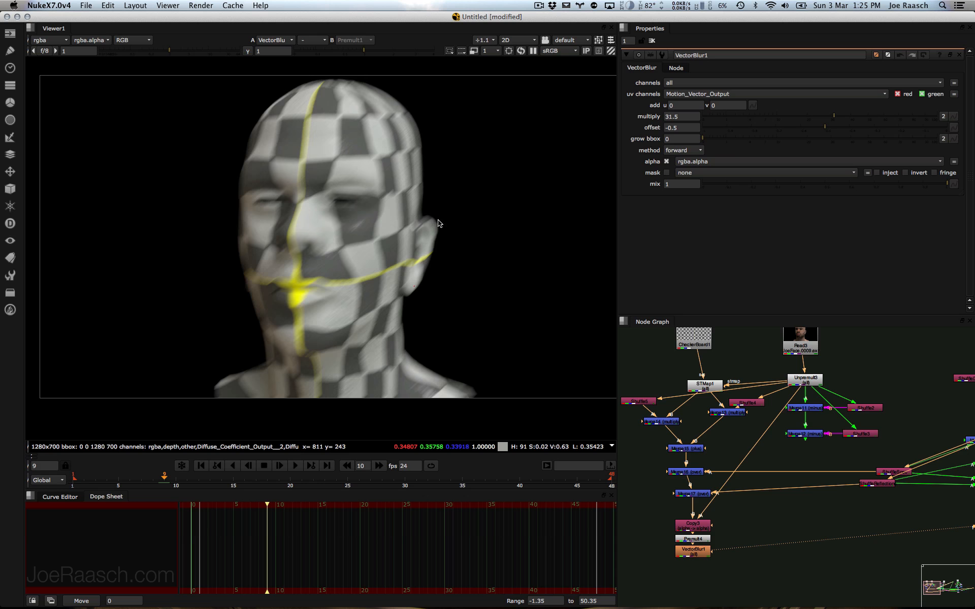
left_click(696, 555)
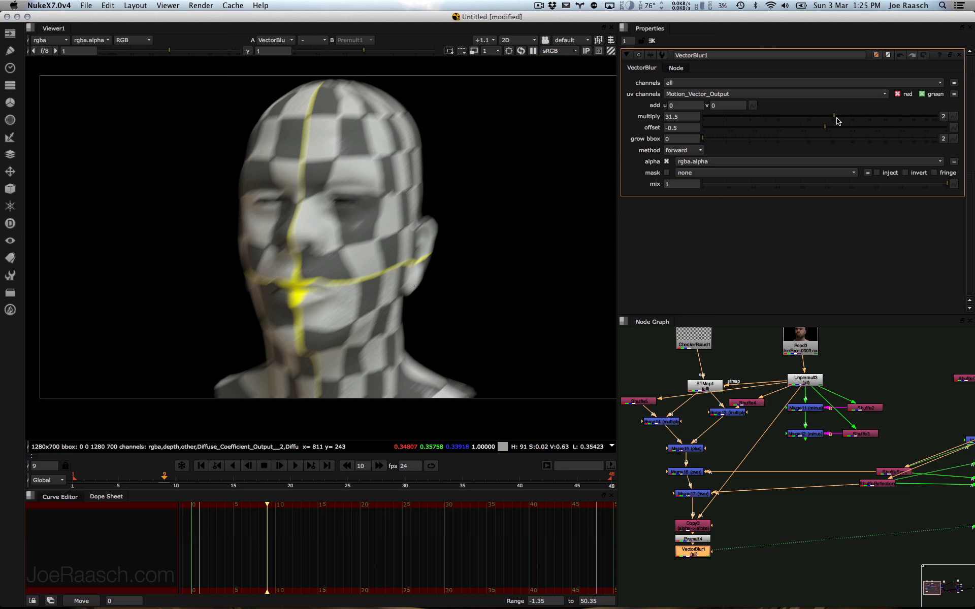
mouse_move(837, 120)
left_mouse_down()
mouse_move(757, 120)
mouse_move(895, 132)
mouse_move(809, 130)
mouse_move(885, 136)
mouse_move(819, 129)
left_mouse_up()
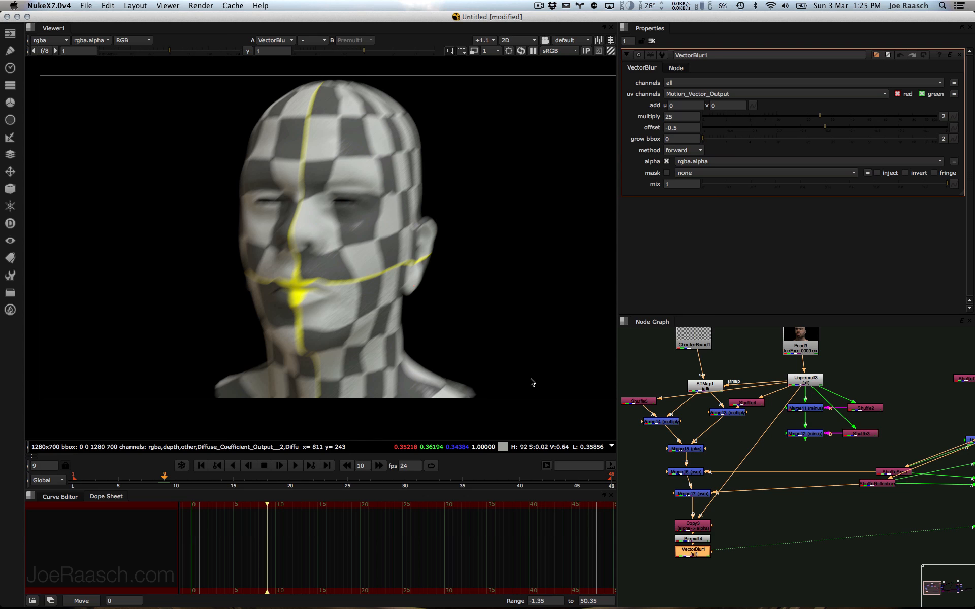
Step: Add an unconnected PositionToPoints node in the empty area beside the merge chain
middle_click_drag(643, 423, 684, 431)
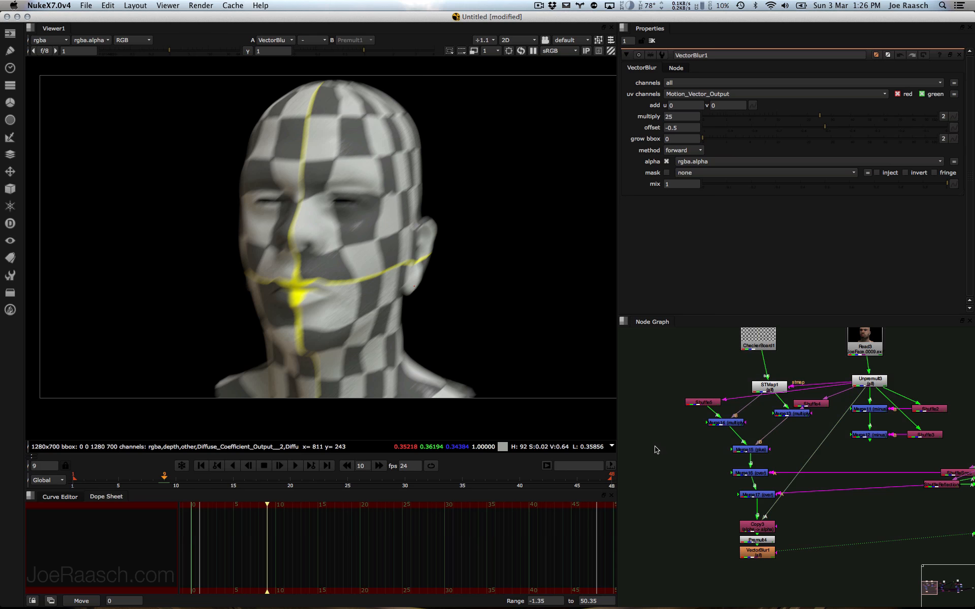
key("Tab")
type("po")
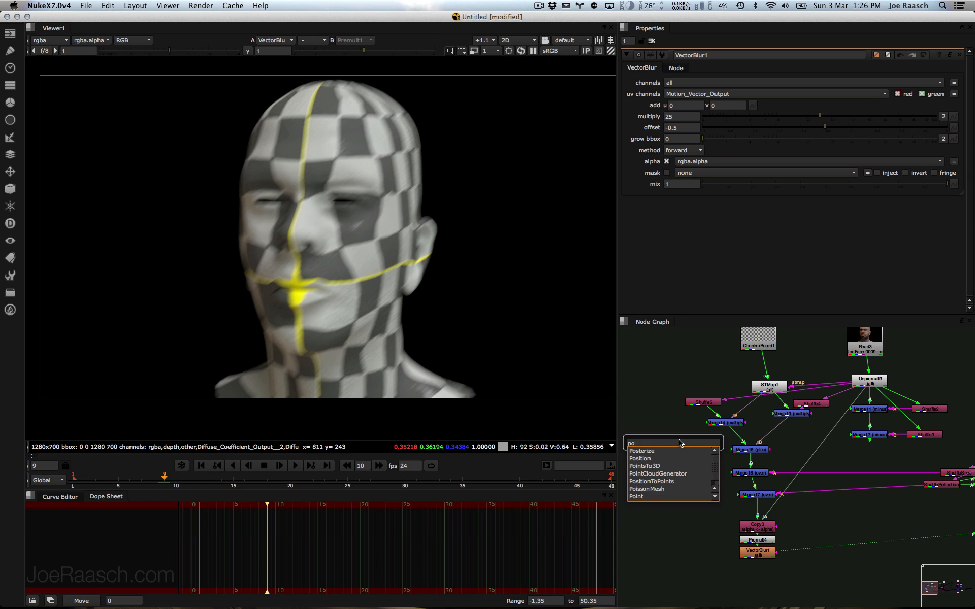
type("si")
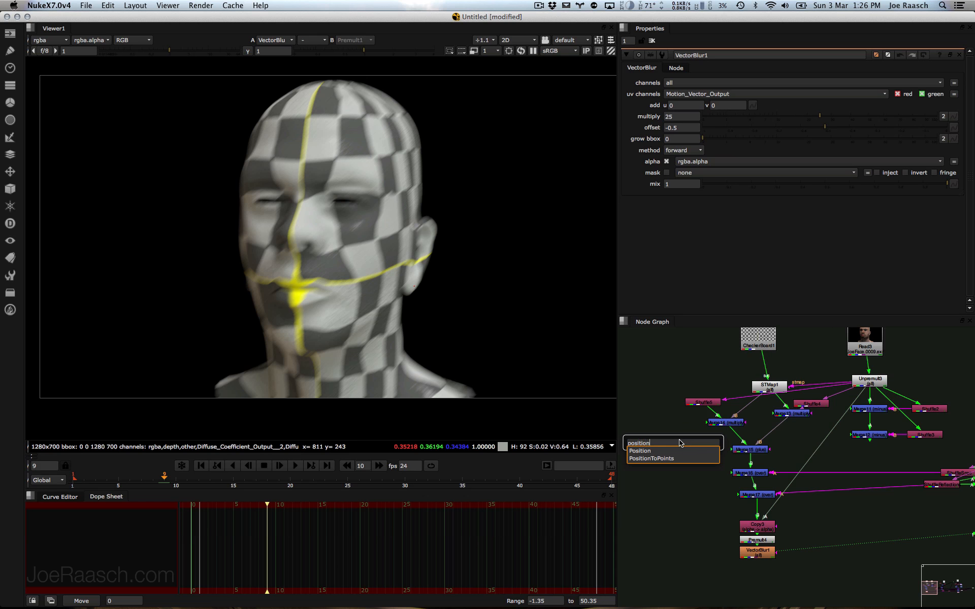
type("tion")
key("Down")
key("Return")
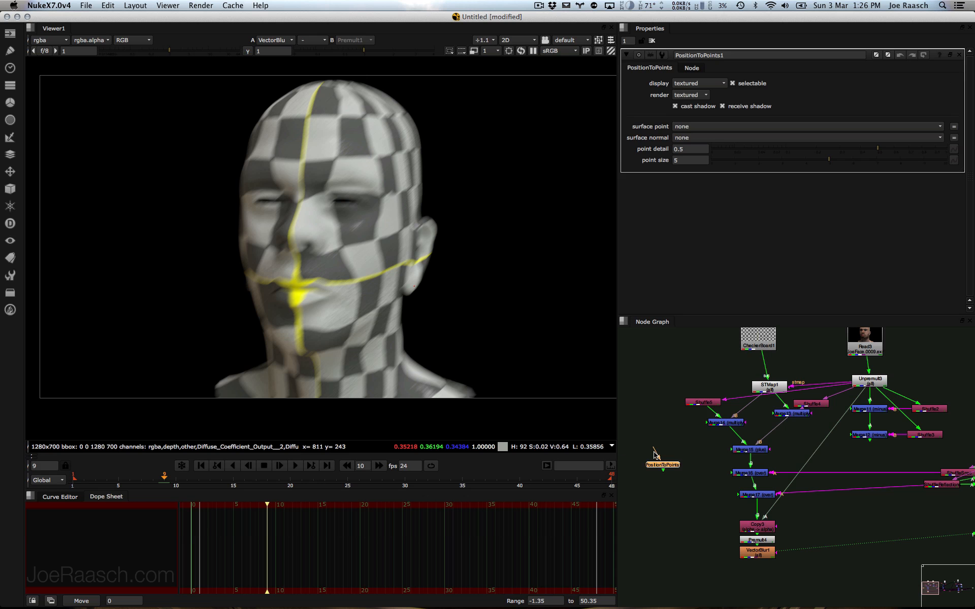
Step: Connect PositionToPoints1 to Premult4, preview it in the 3D and 2D views, and return the viewer to Premult4
left_click_drag(663, 471, 749, 528)
left_click_drag(658, 468, 660, 507)
key("1")
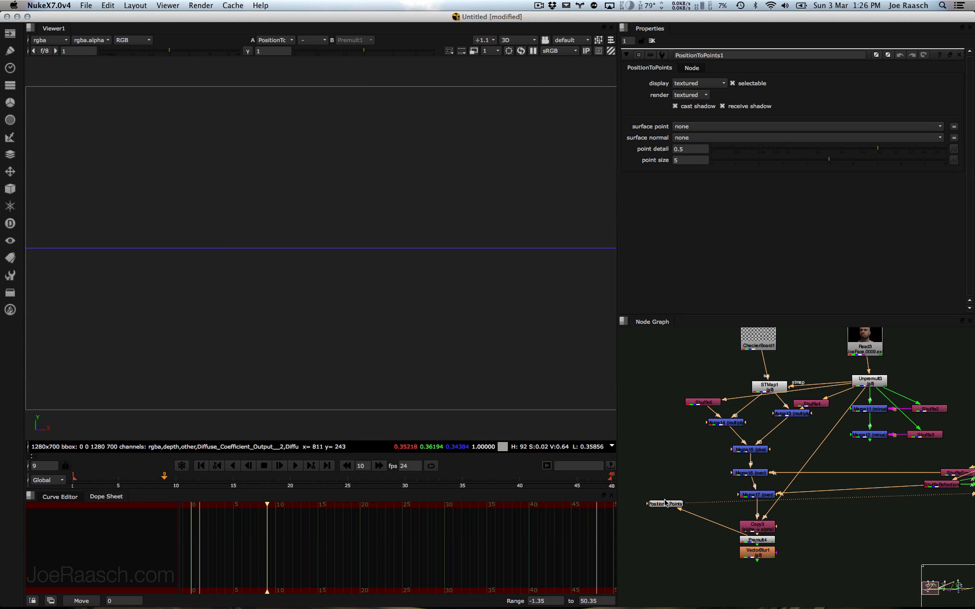
key("Tab")
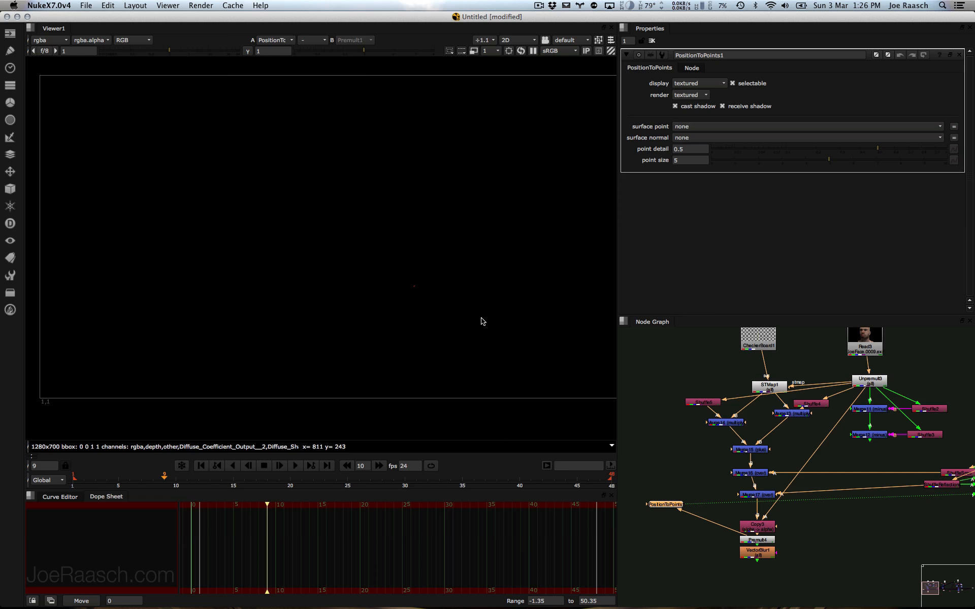
left_click(754, 540)
key("1")
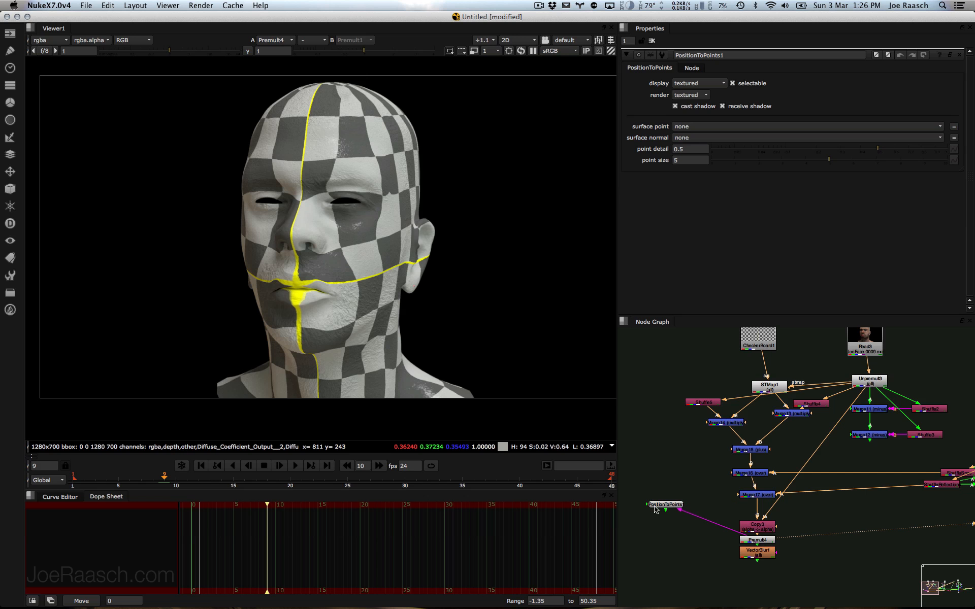
Step: Examine the PositionToPoints1 node and its input arrows up close in the node graph
left_click_drag(664, 507, 663, 517)
middle_click_drag(635, 524, 737, 518)
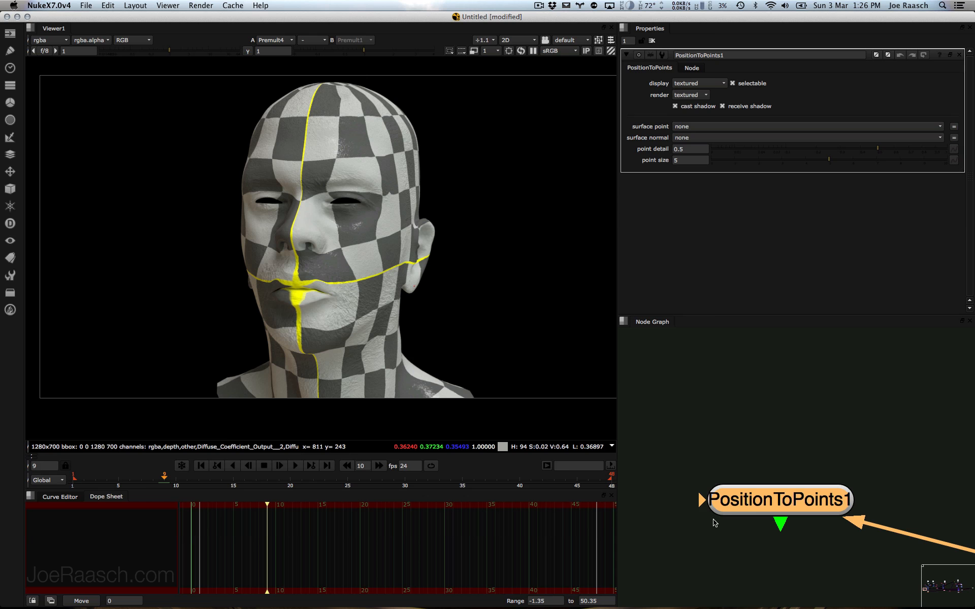
middle_click_drag(853, 489, 965, 474)
left_click_drag(736, 466, 810, 396)
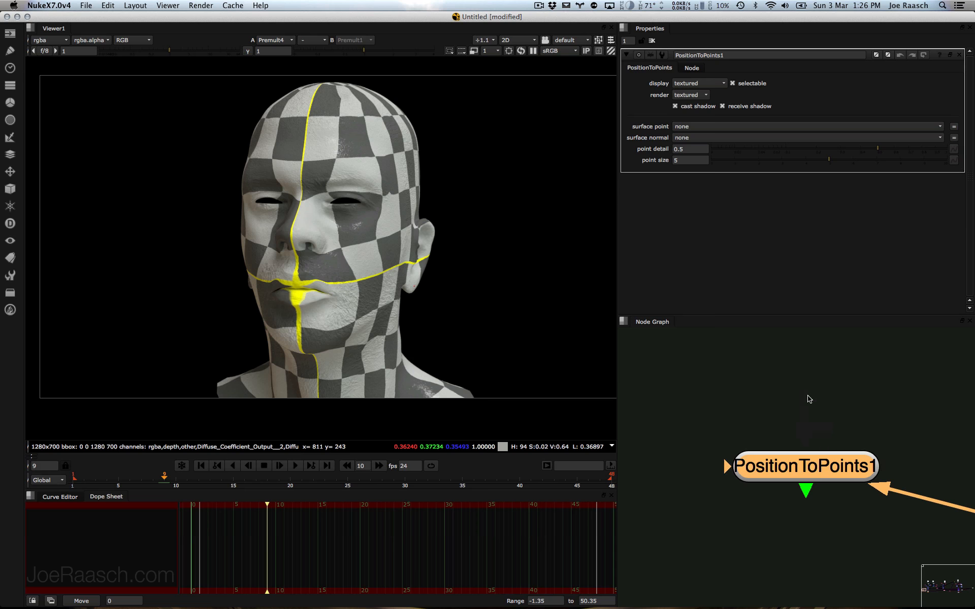
Step: Add a Shuffle node above PositionToPoints1 and connect its input to Unpremult3
middle_click_drag(826, 402, 769, 463)
scroll(839, 457, "down", 4)
key("Tab")
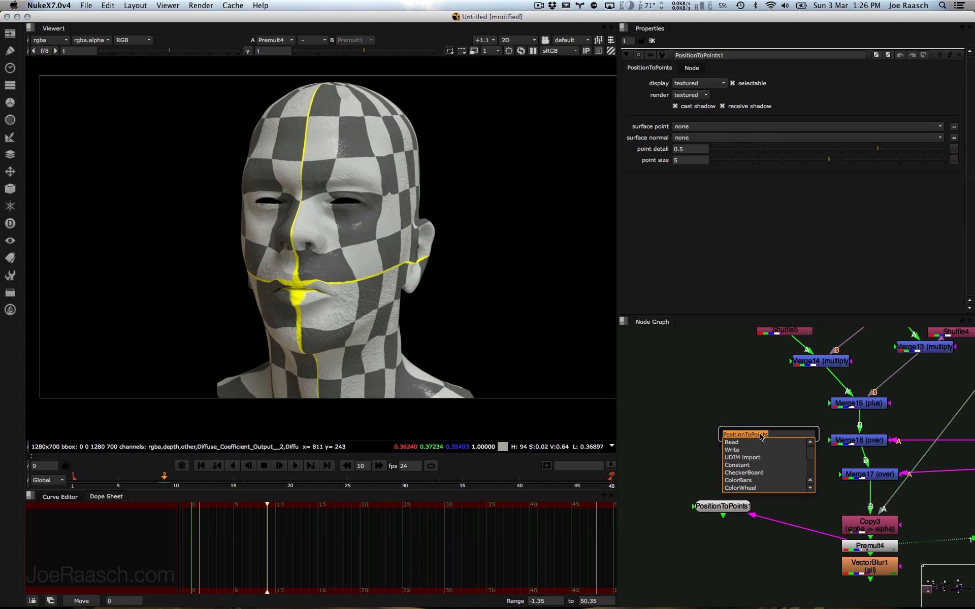
type("shuffle")
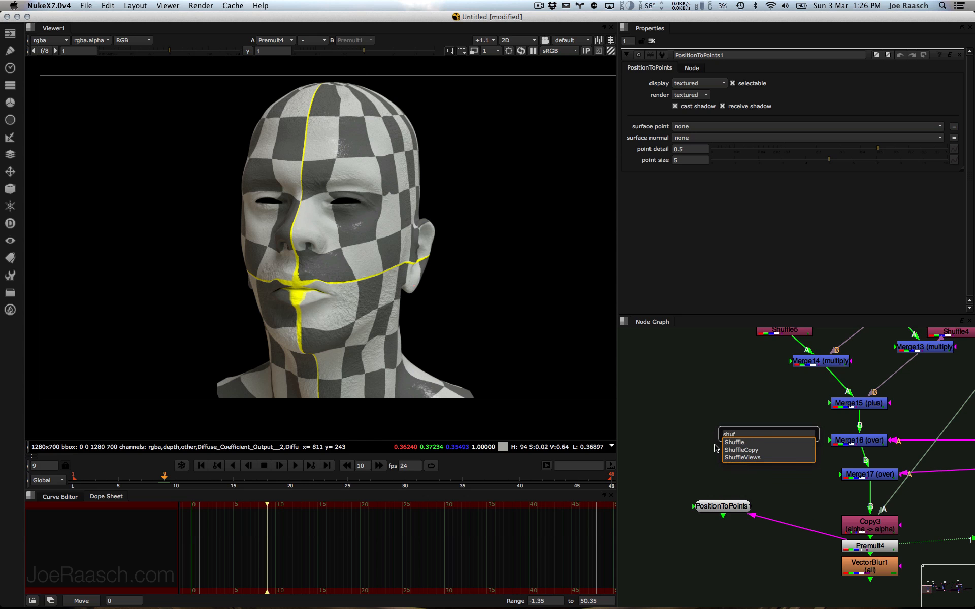
key("Return")
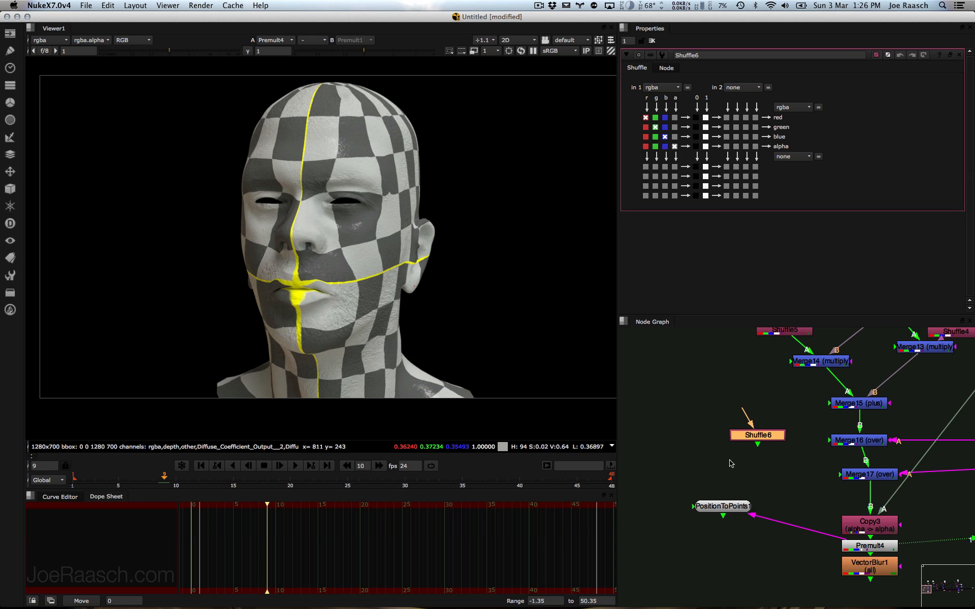
middle_click_drag(807, 384, 746, 434)
middle_click_drag(655, 460, 689, 482)
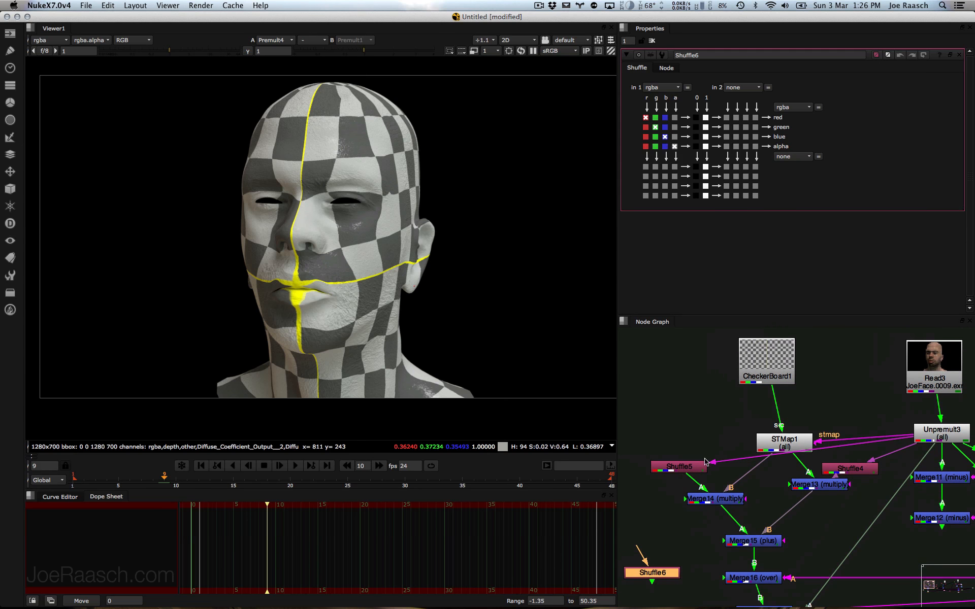
left_click_drag(641, 549, 938, 435)
middle_click_drag(625, 571, 784, 484)
left_click_drag(813, 489, 811, 486)
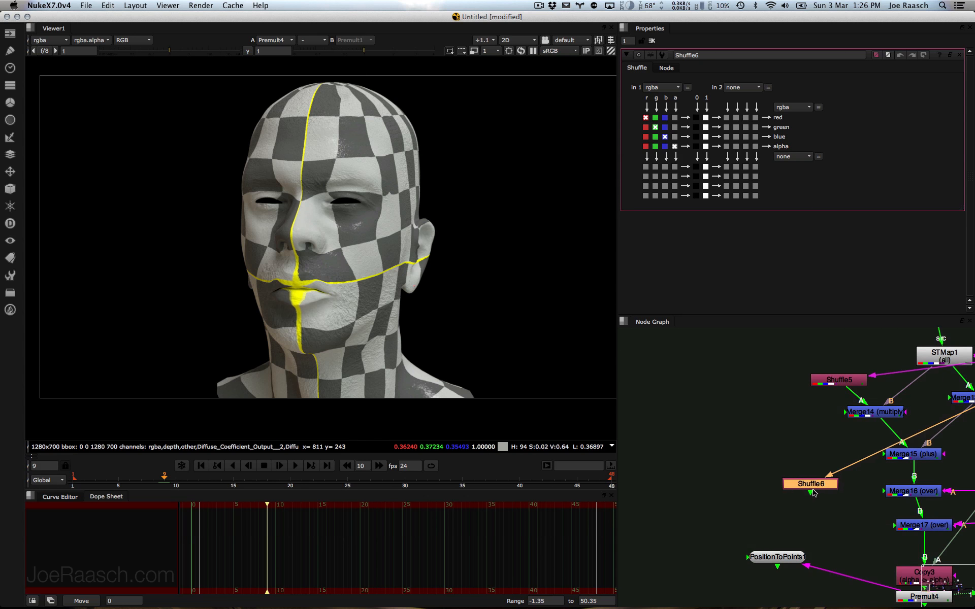
Step: View Shuffle6 and set its first input channel set to World_Coordinates_Output
key("1")
left_click(815, 485)
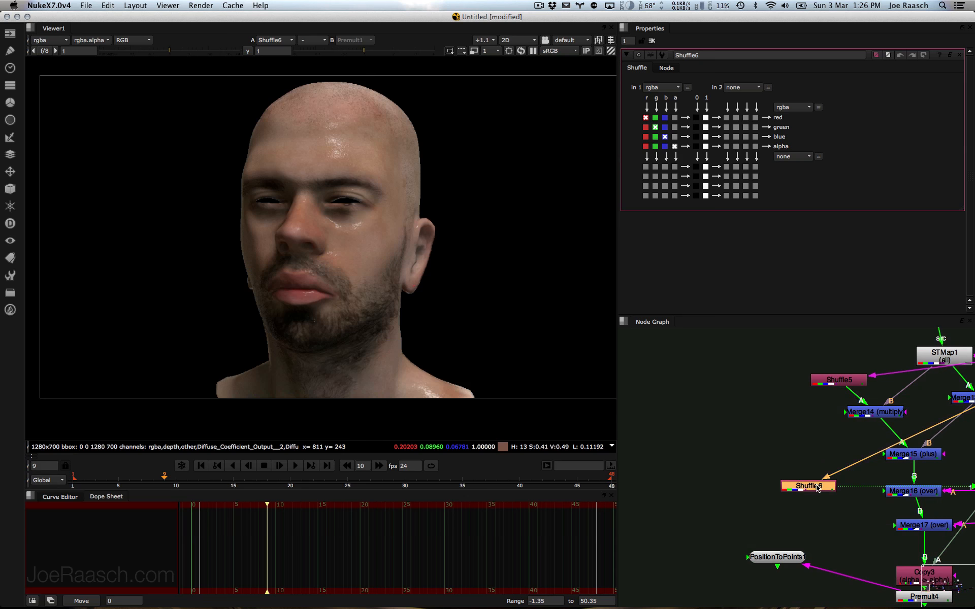
left_click(670, 87)
left_click(693, 290)
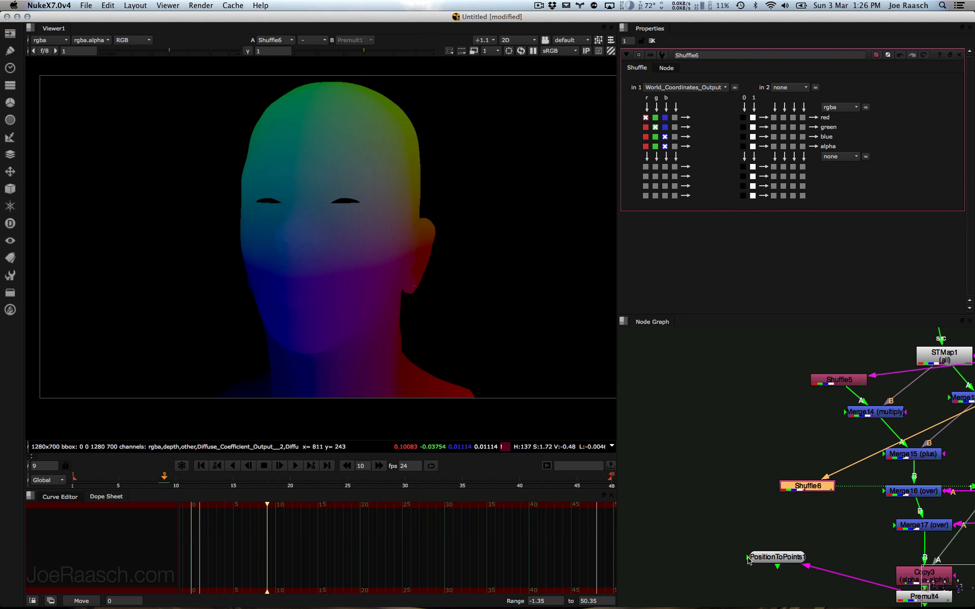
Step: Connect the pos input of PositionToPoints1 to Shuffle6 and inspect the node's point cloud in 3D
left_click_drag(748, 559, 801, 488)
left_click(773, 557)
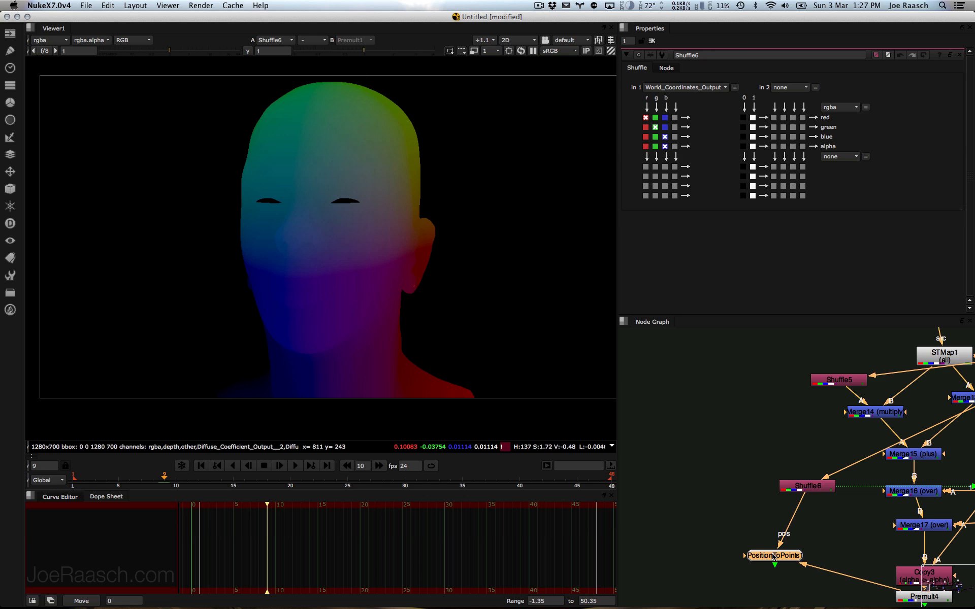
key("1")
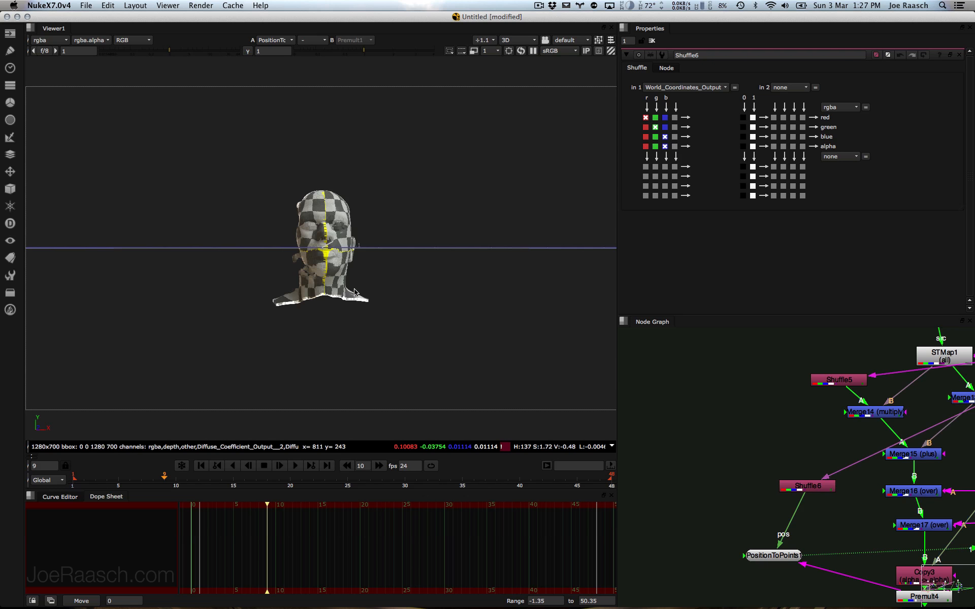
left_click_drag(349, 267, 189, 309, "super")
middle_click_drag(329, 253, 382, 255, "alt")
left_click_drag(382, 255, 482, 262, "super")
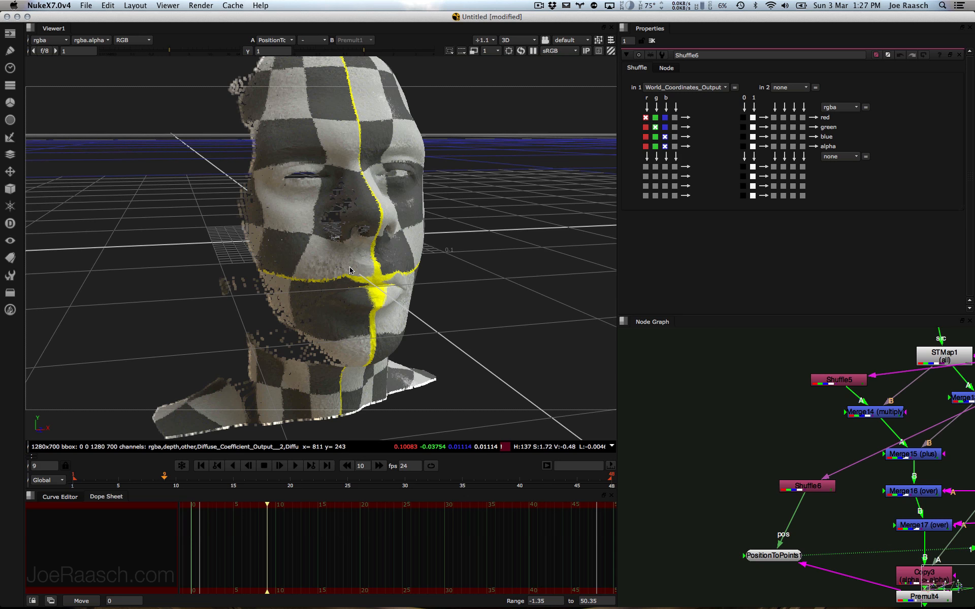
left_click_drag(355, 263, 316, 309, "super")
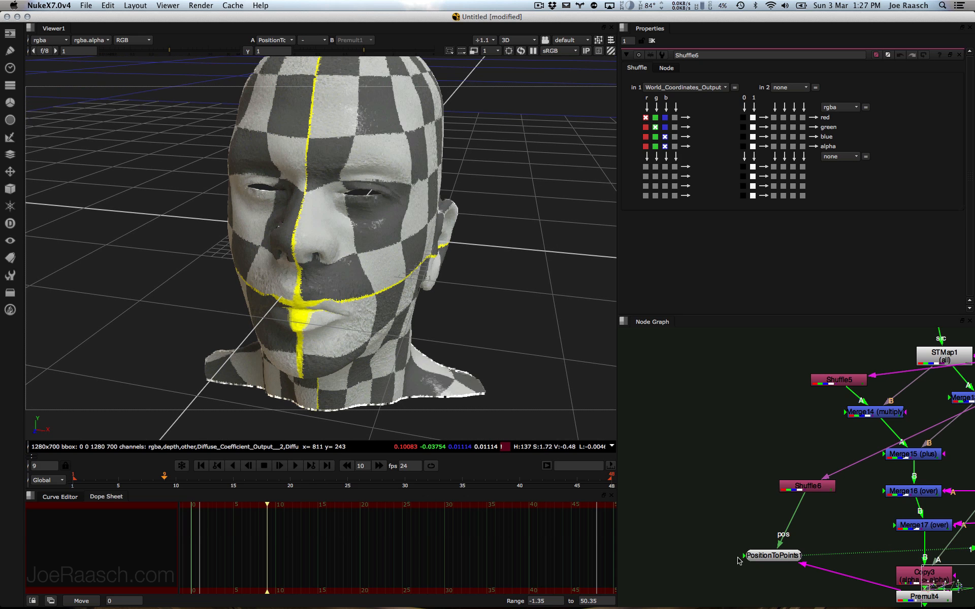
Step: Review the head's point cloud at several frames, including frames 14 and 20, the first frame and the last frame
left_click_drag(742, 557, 751, 461)
right_click(438, 293)
left_click(380, 316)
left_click(219, 477)
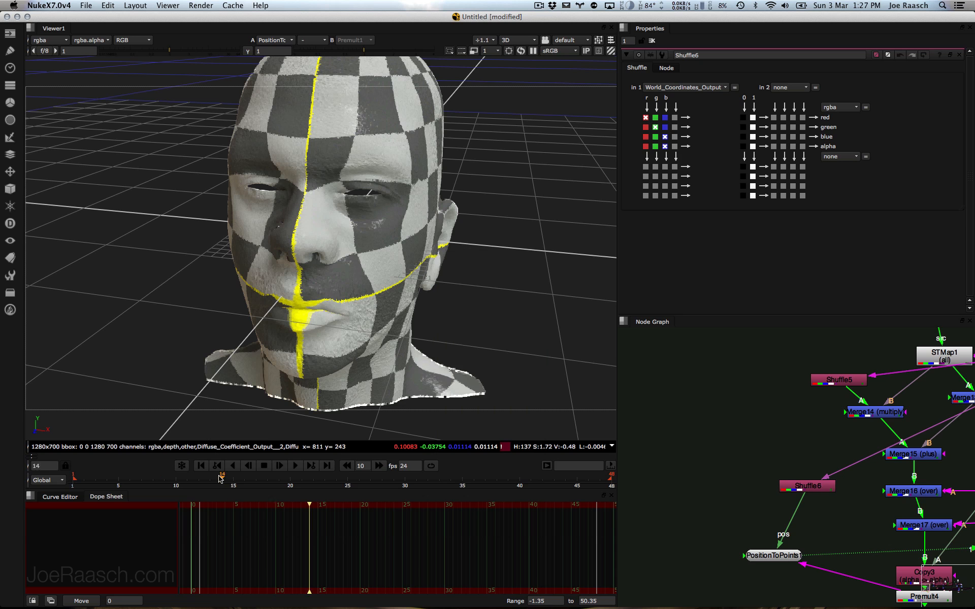
left_click(294, 486)
left_click(349, 487)
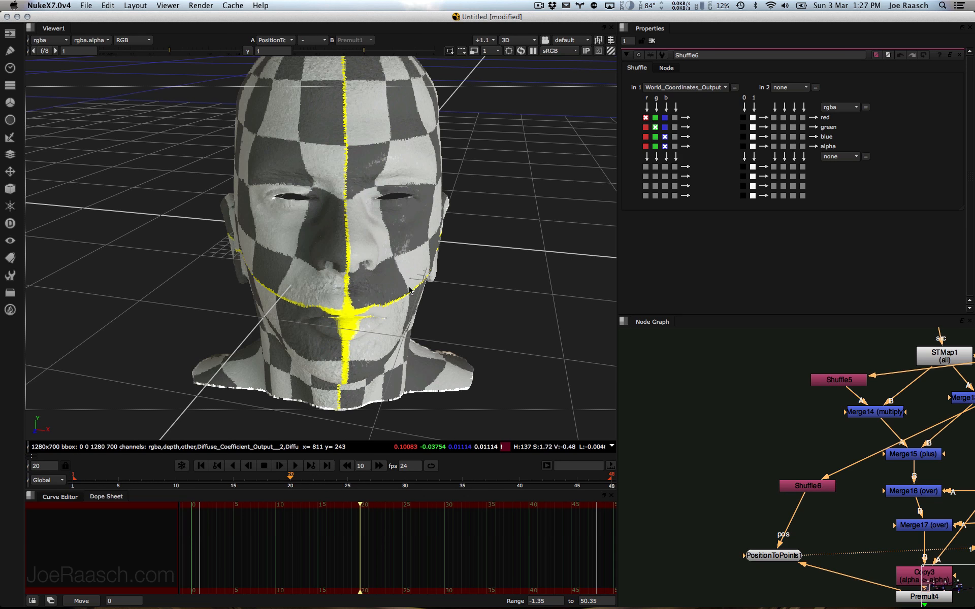
scroll(450, 282, "down", 5)
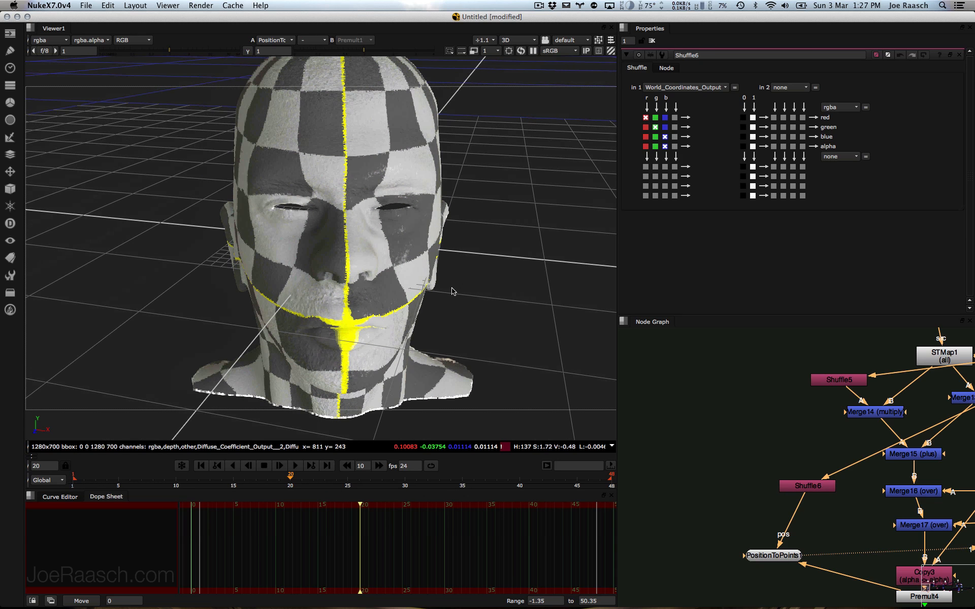
middle_click_drag(401, 297, 328, 301, "alt")
left_click_drag(378, 301, 386, 414, "super")
left_click(203, 466)
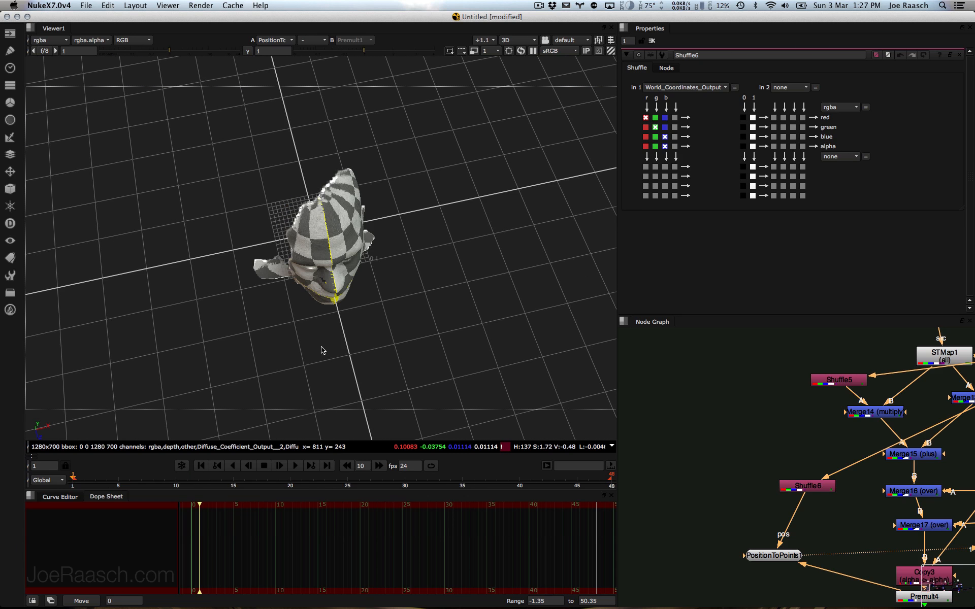
left_click(328, 466)
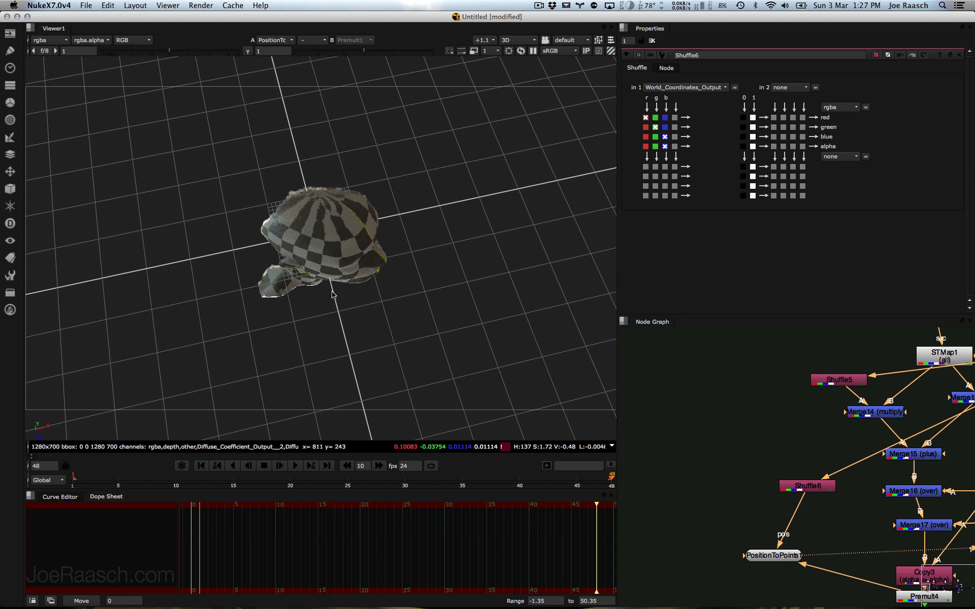
Step: Examine the point cloud on the last frame from the front, the side and above
left_click_drag(395, 329, 311, 251, "super")
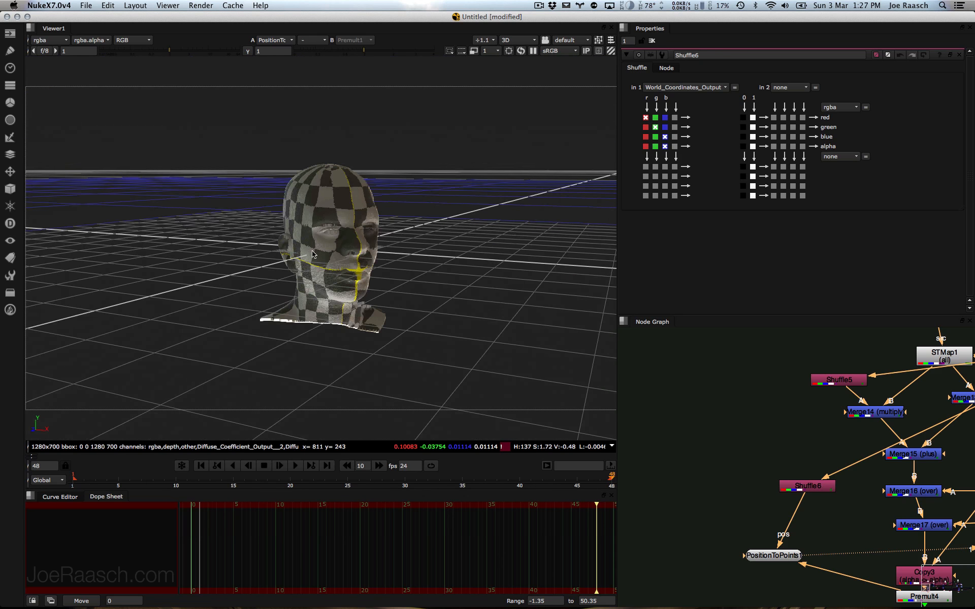
middle_click_drag(296, 270, 361, 268, "alt")
left_click_drag(362, 271, 349, 299, "super")
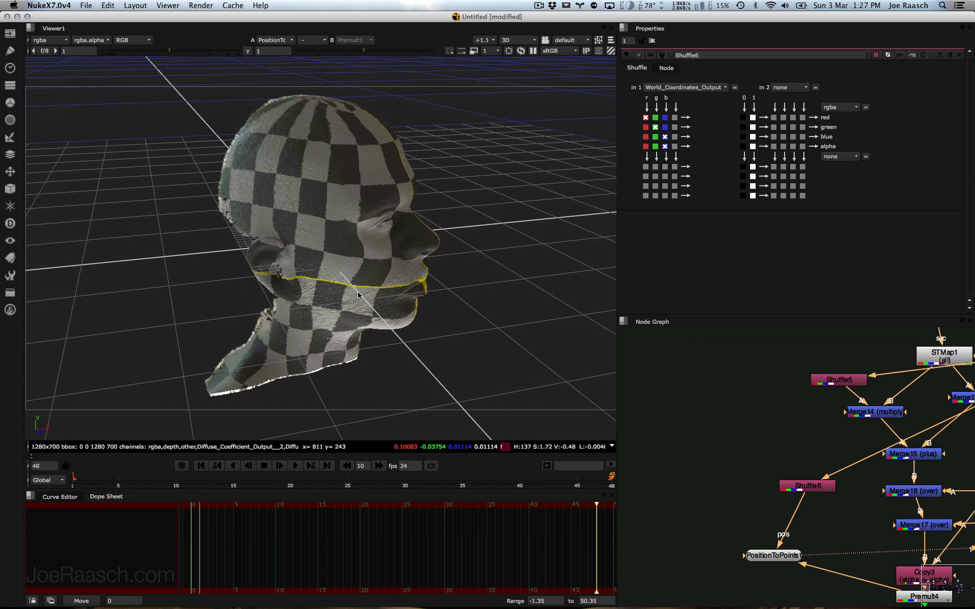
middle_click_drag(360, 294, 410, 291, "alt")
left_click_drag(331, 320, 451, 241, "super")
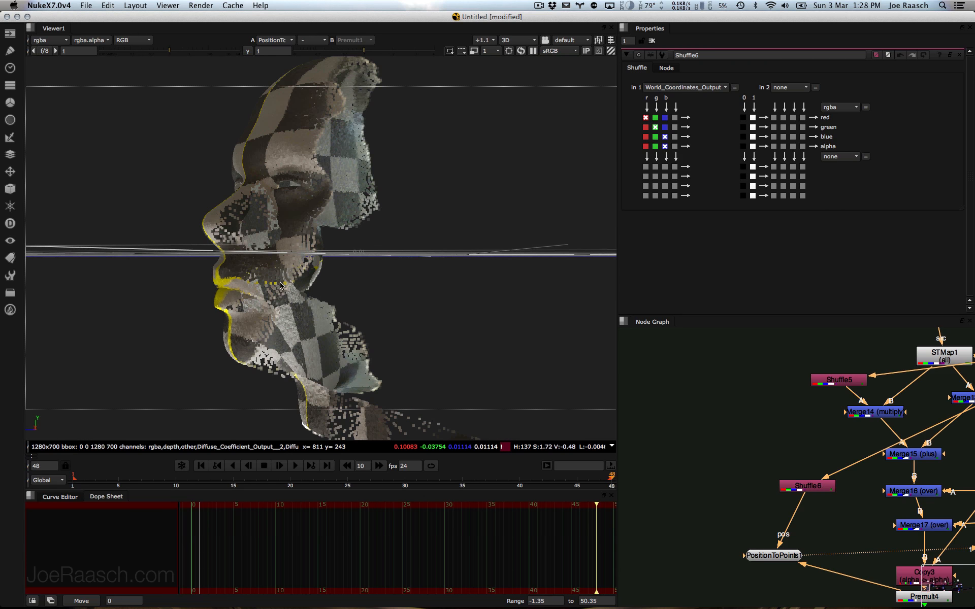
left_click_drag(281, 286, 324, 272, "super")
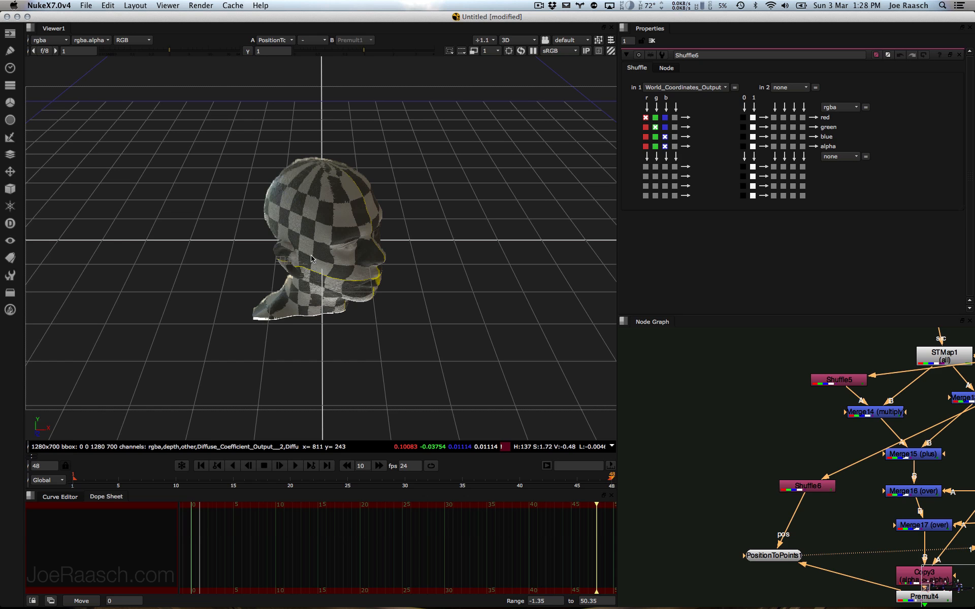
middle_click_drag(356, 322, 234, 231)
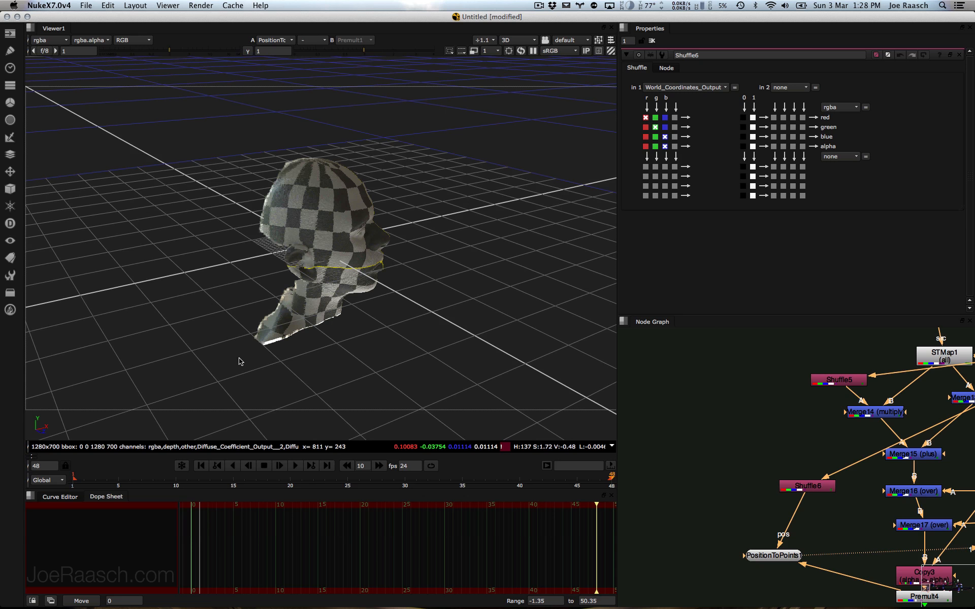
middle_click_drag(361, 340, 136, 362)
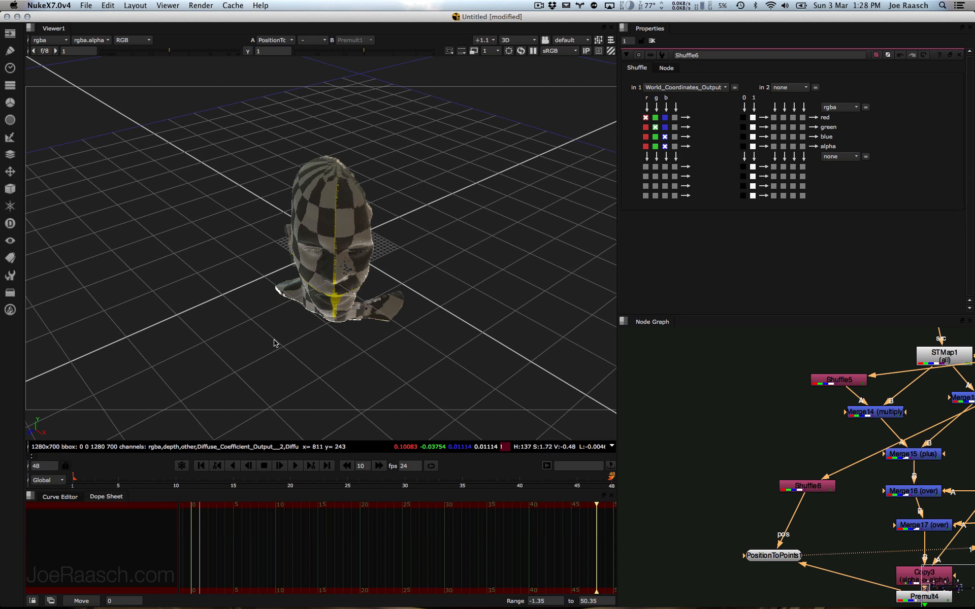
Step: Compare the Read3 render, the Copy3 checkerboard result and the PositionToPoints1 point cloud in the viewer
middle_click_drag(825, 415, 741, 429)
middle_click_drag(741, 429, 700, 430, "alt")
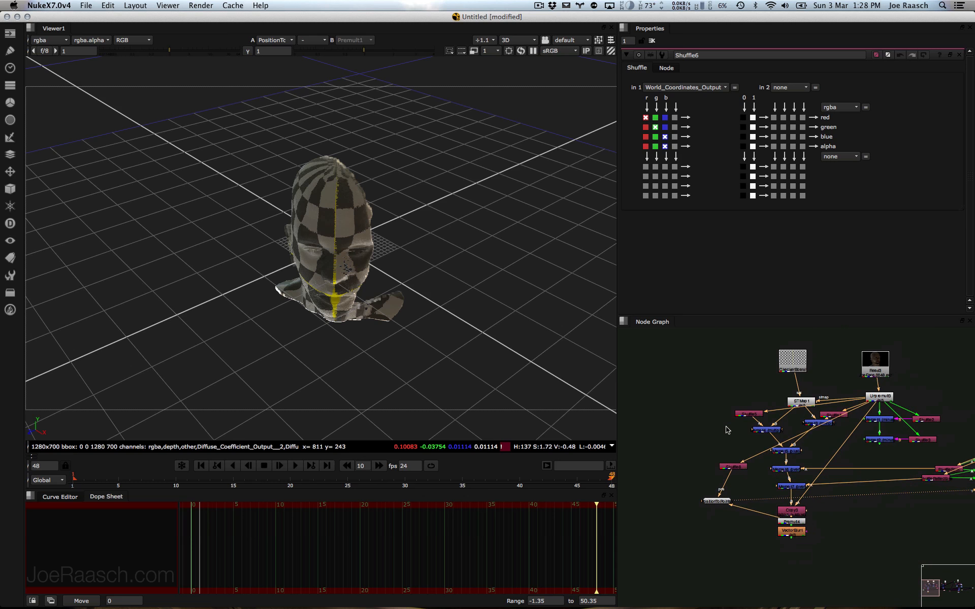
left_click(882, 378)
key("1")
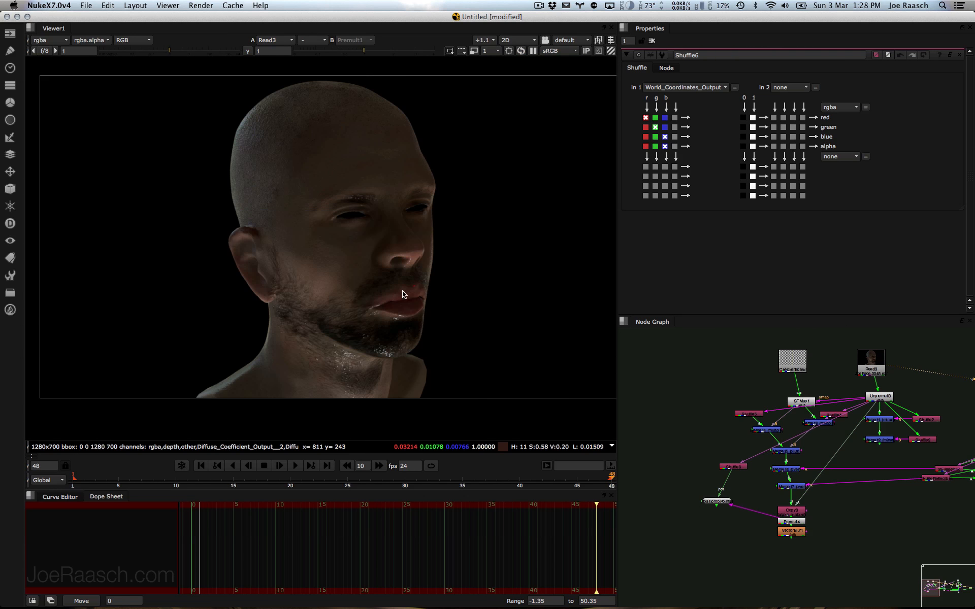
left_click(796, 522)
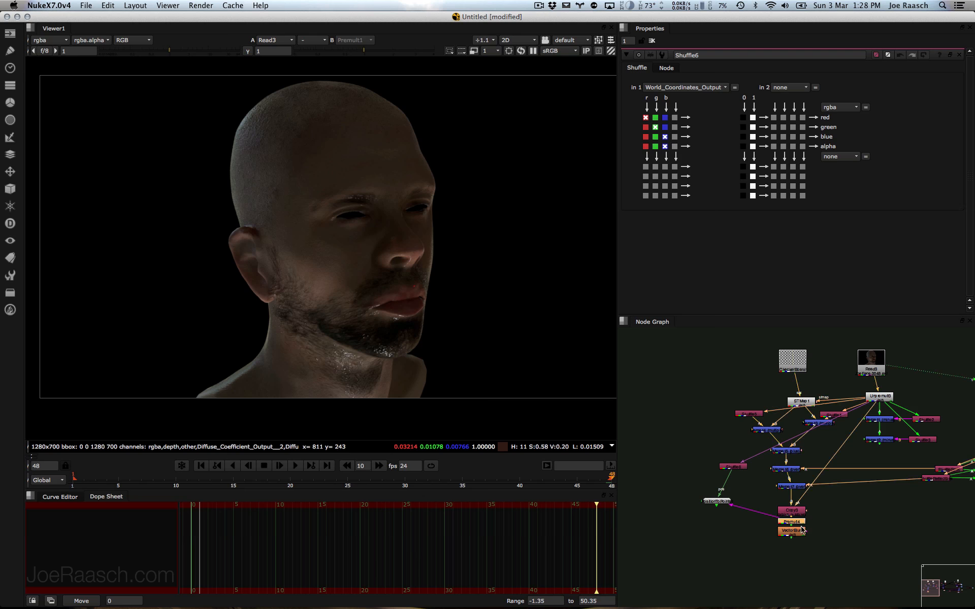
left_click(792, 510)
key("1")
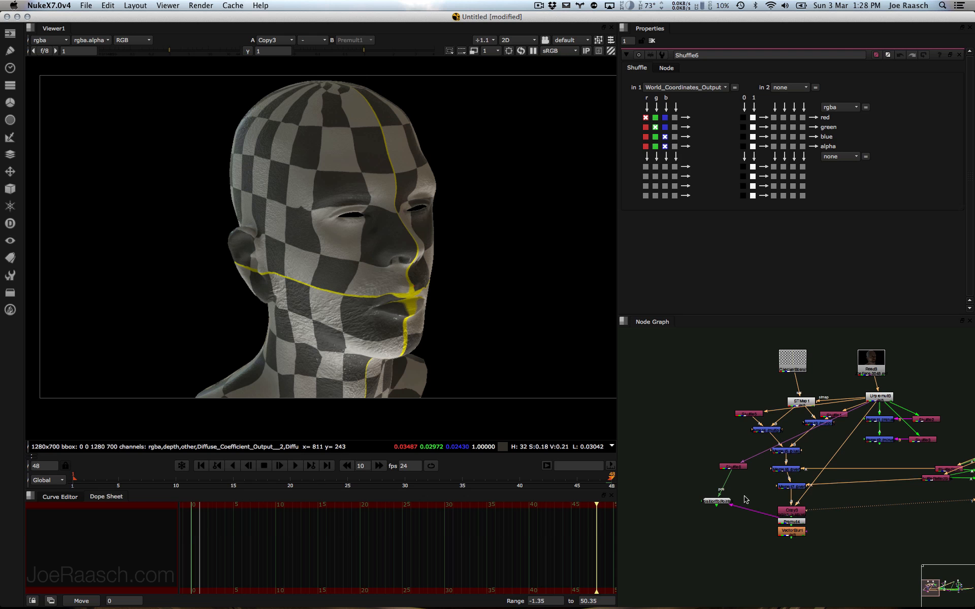
left_click(716, 501)
key("1")
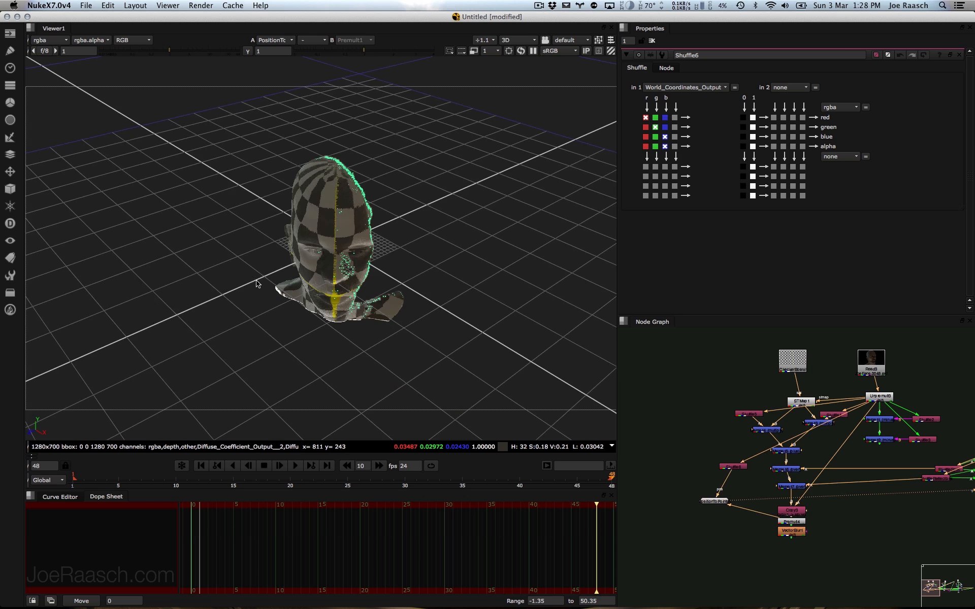
Step: Switch the 3D viewer to vertex selection and select a rectangular patch of points on the head's forehead
right_click(250, 319)
left_click(241, 325)
left_click(189, 279)
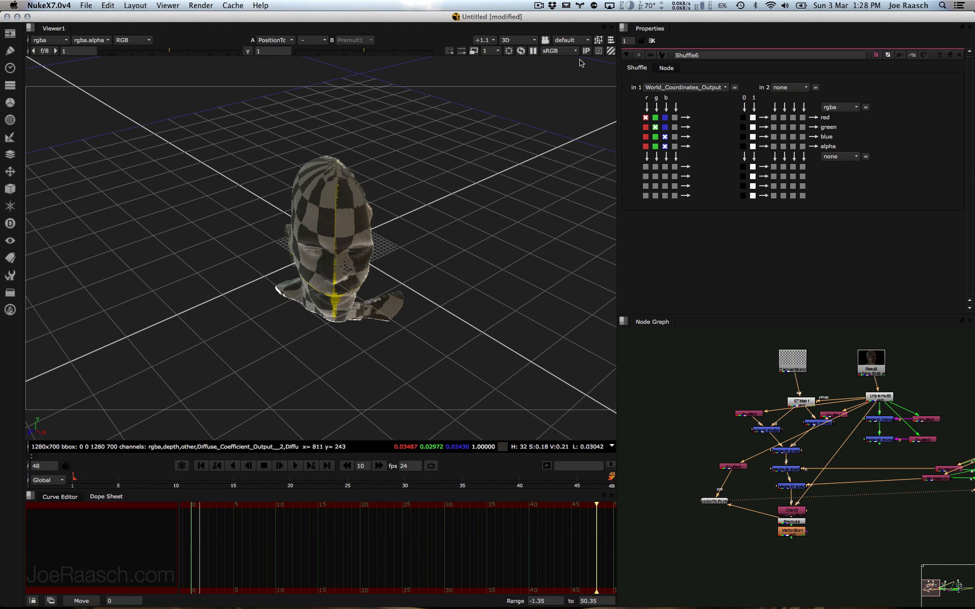
left_click(611, 41)
left_click(629, 65)
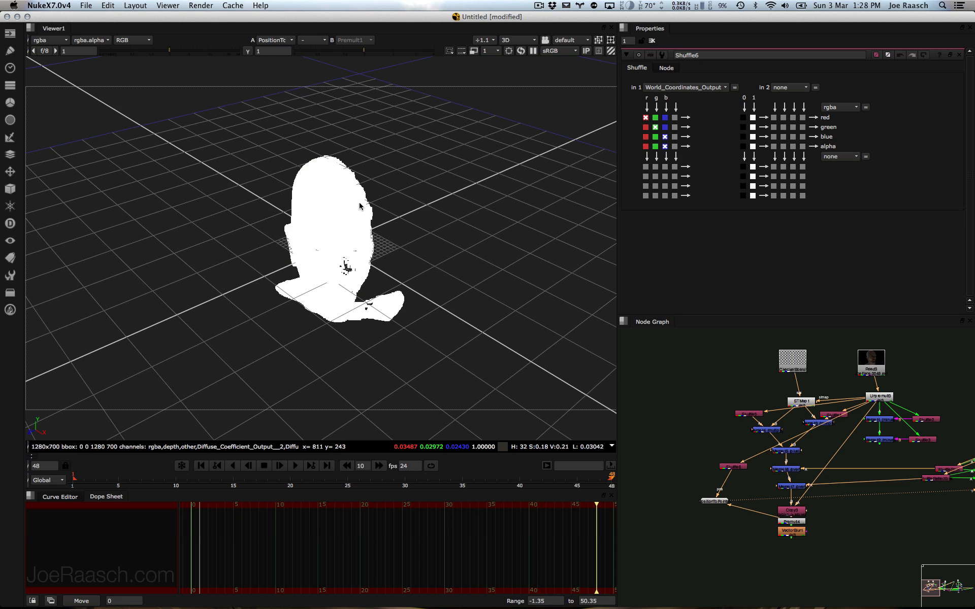
left_click_drag(380, 192, 318, 240)
Step: Add a Card node and match it to the selected forehead points' position, orientation and size
key("Tab")
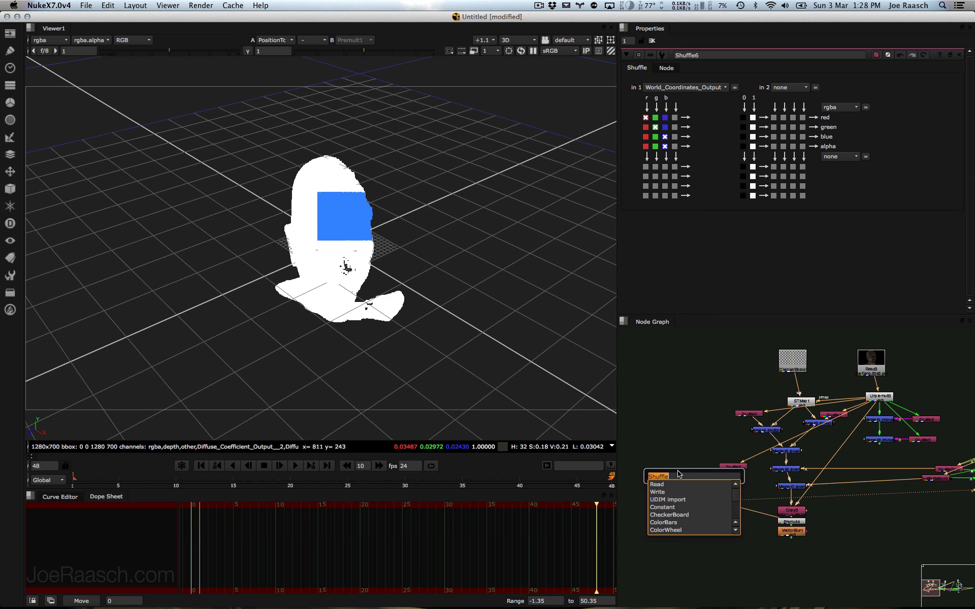
type("card")
key("Return")
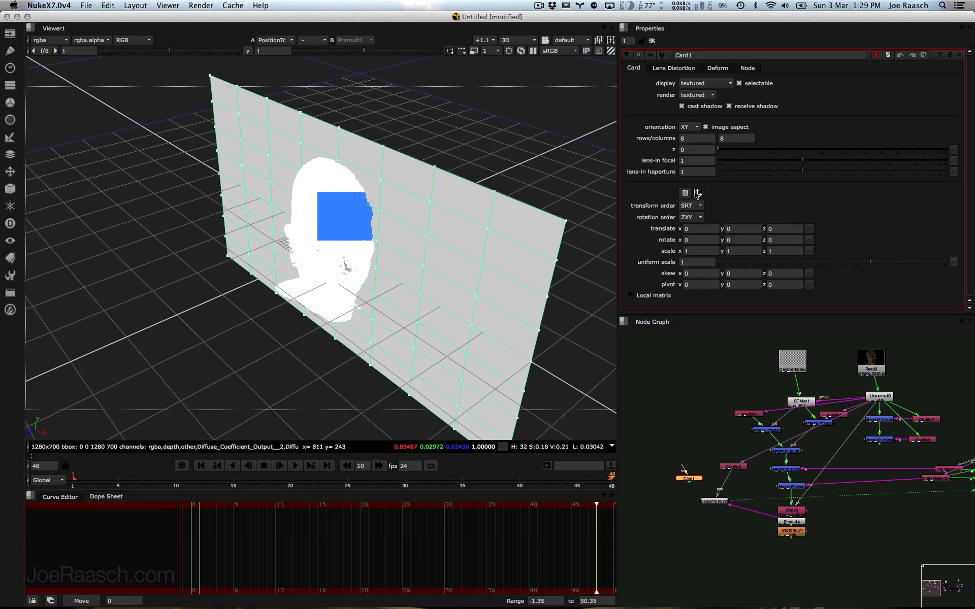
left_click(699, 193)
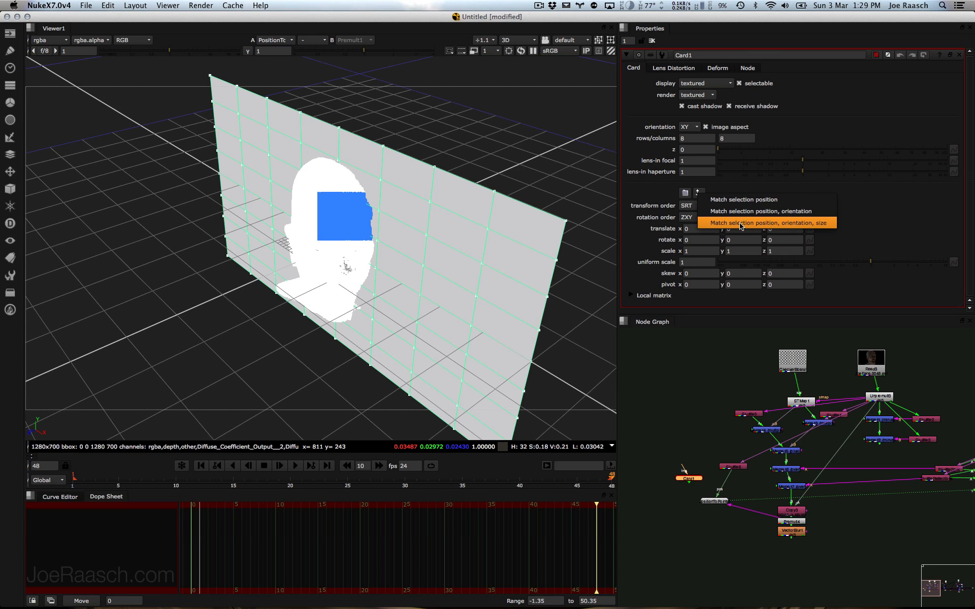
left_click(796, 226)
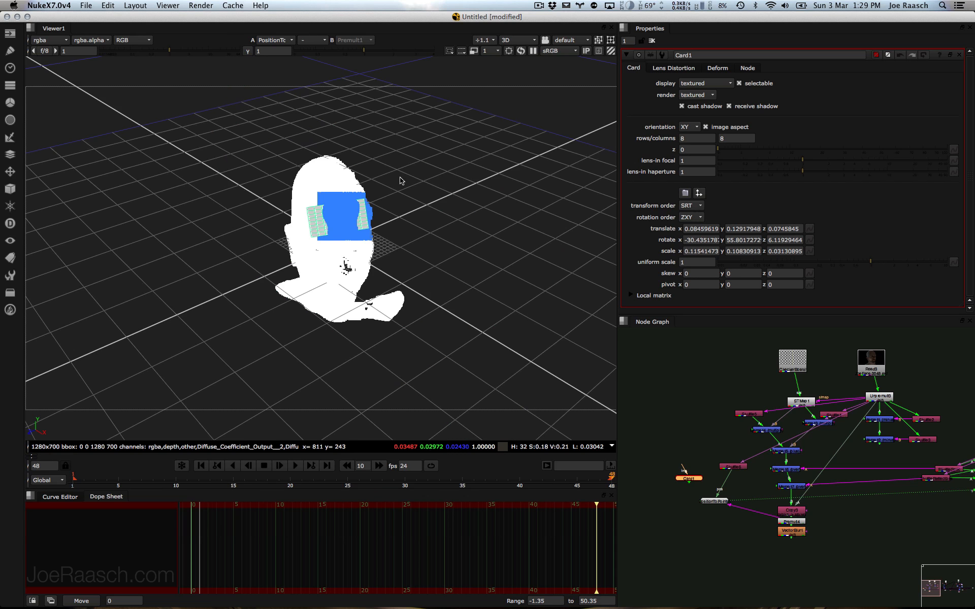
middle_click_drag(302, 204, 365, 200, "alt")
left_click_drag(365, 200, 420, 201, "super")
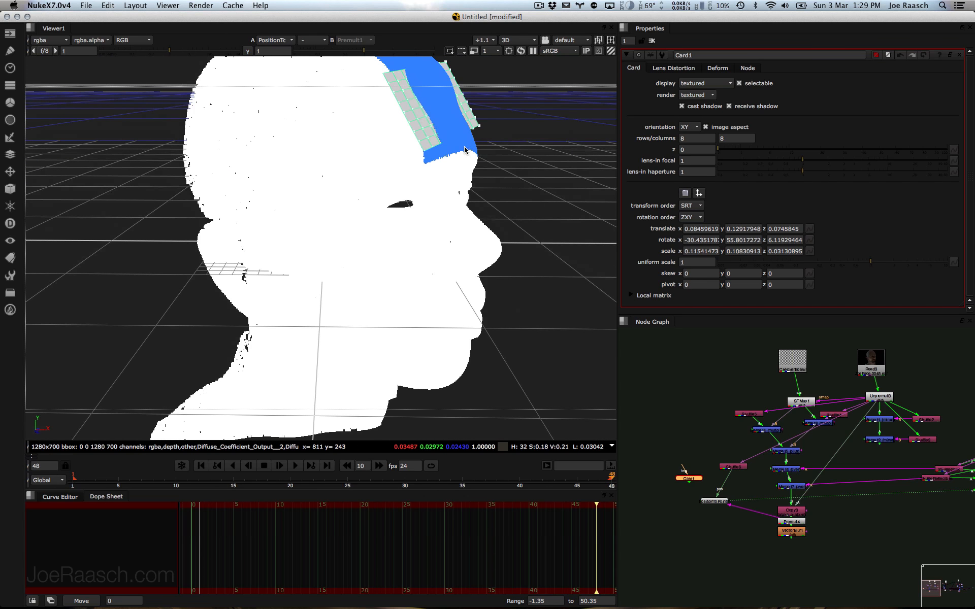
scroll(434, 189, "down", 4)
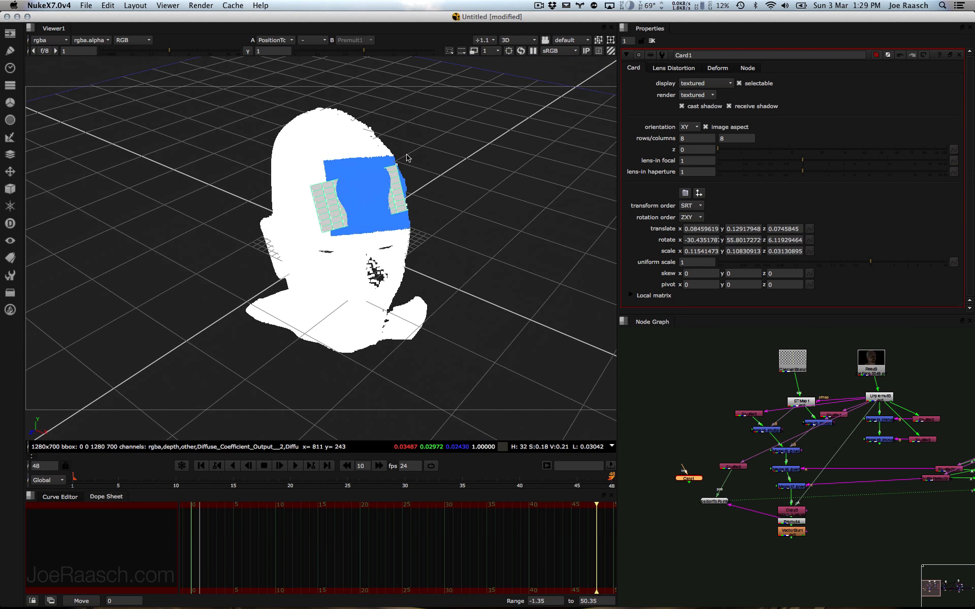
Step: Set the card's uniform scale to 1.65 and check its fit against the forehead from the side and front
mouse_move(873, 264)
left_mouse_down()
mouse_move(902, 269)
mouse_move(888, 272)
left_mouse_up()
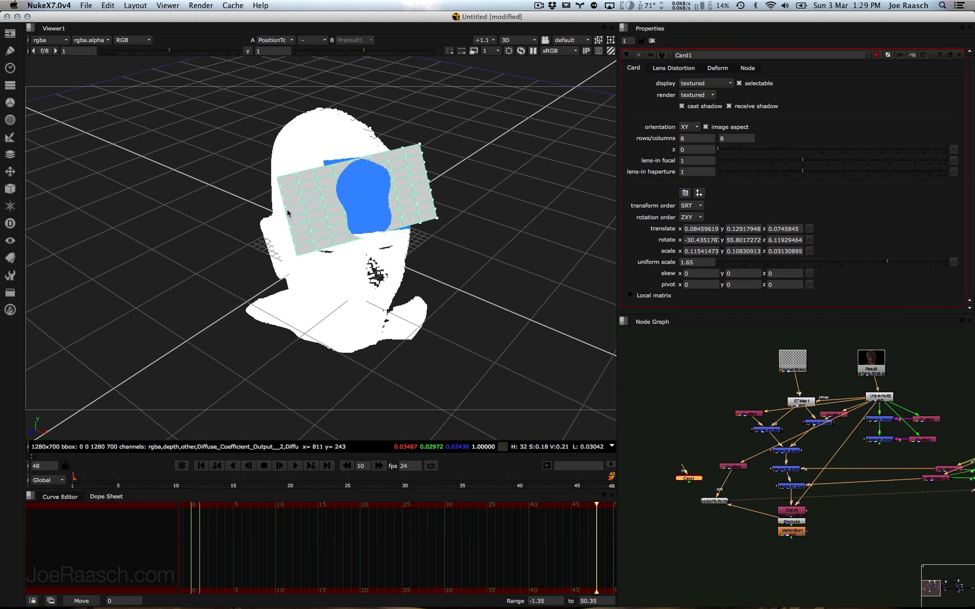
left_click_drag(288, 209, 361, 154, "super")
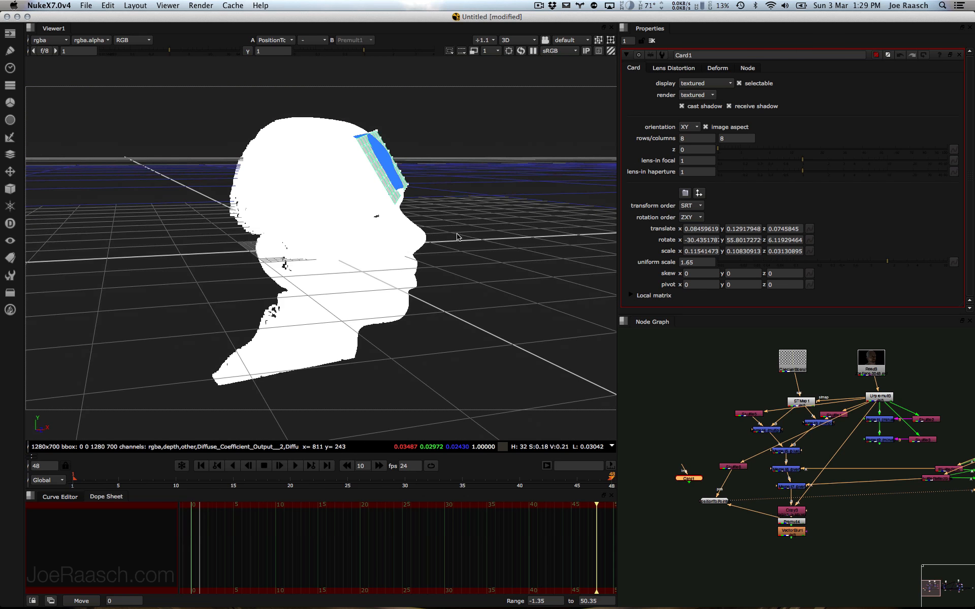
left_click_drag(457, 236, 302, 268, "super")
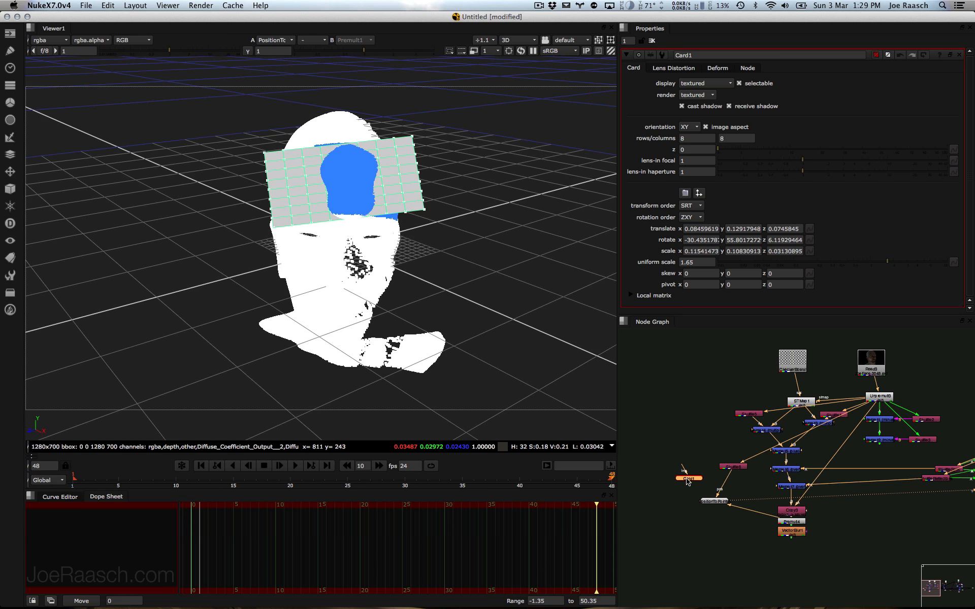
Step: Delete the Card node and return the 3D viewer from vertex selection to node selection
left_click_drag(686, 479, 687, 479)
key("Delete")
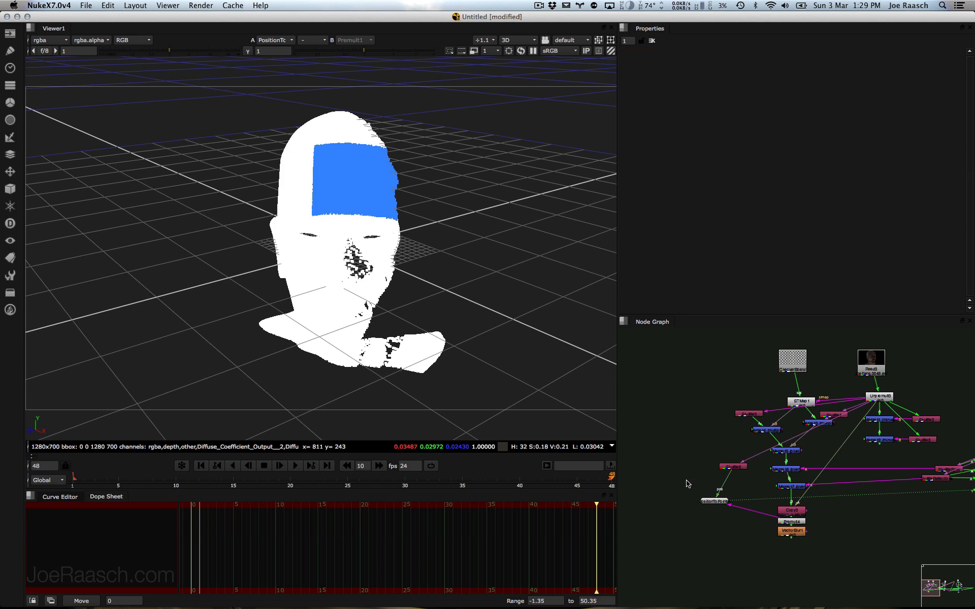
left_click(610, 39)
left_click(634, 50)
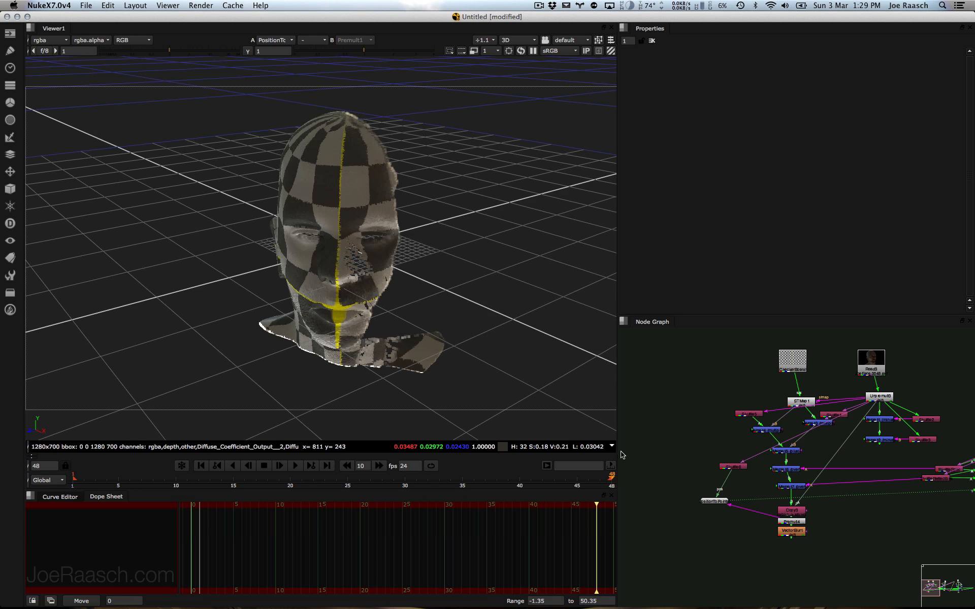
Step: Set the surface normal of PositionToPoints1 to Shading_Normal_Output and deselect the node
right_click(704, 500)
left_click(682, 463)
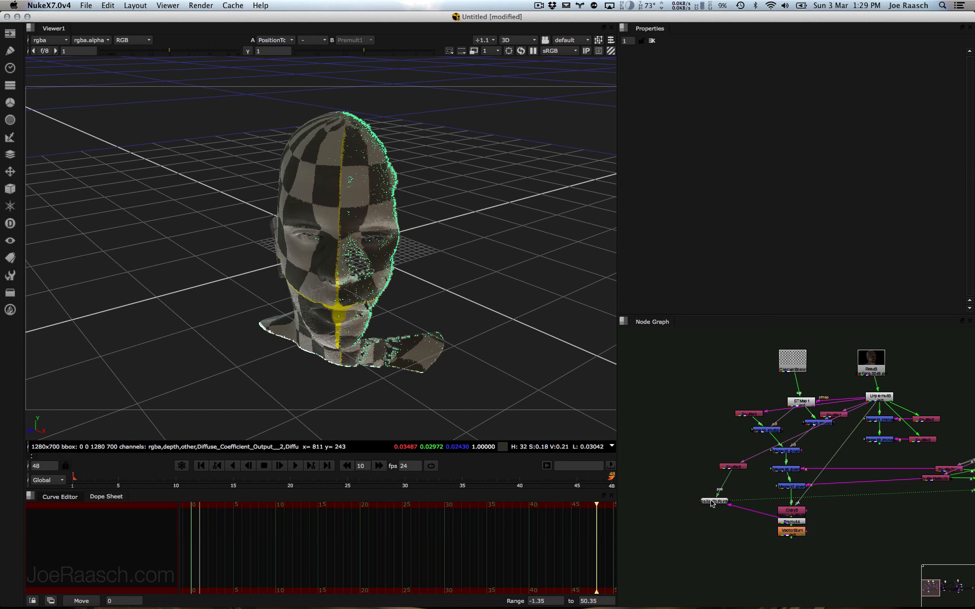
double_click(710, 503)
left_click_drag(711, 503, 711, 500)
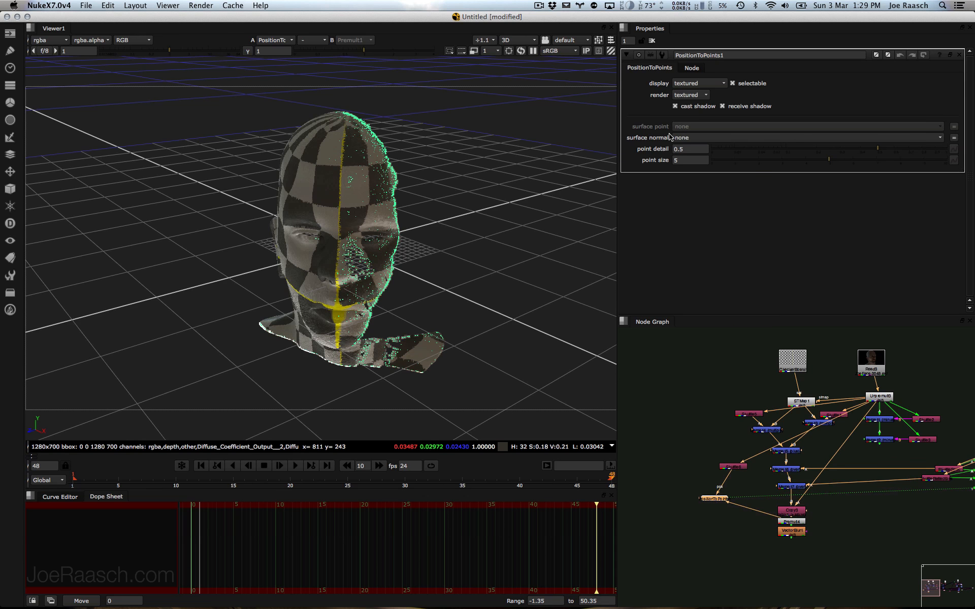
left_click(684, 138)
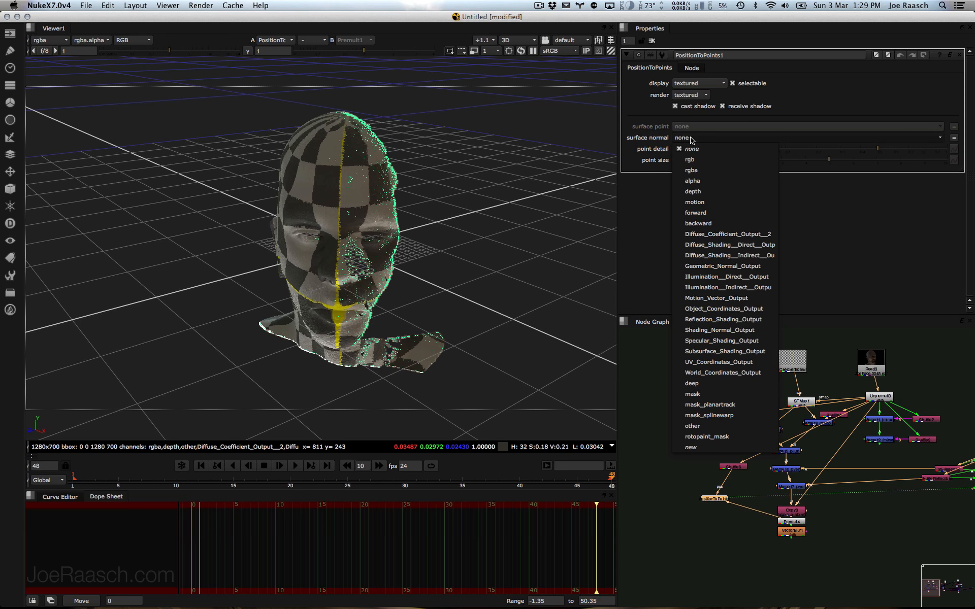
left_click(705, 330)
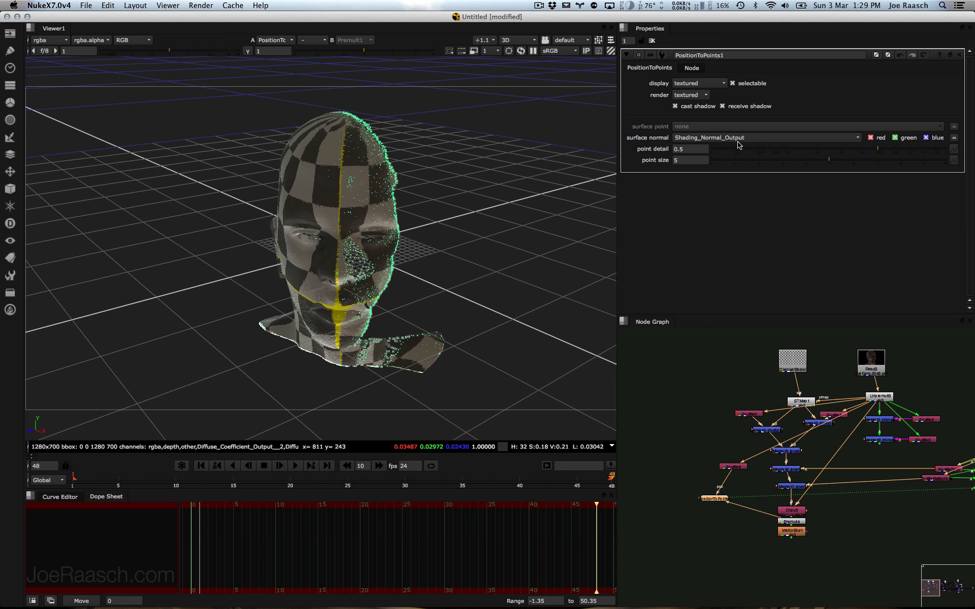
left_click_drag(389, 269, 411, 263, "super")
left_click(482, 243)
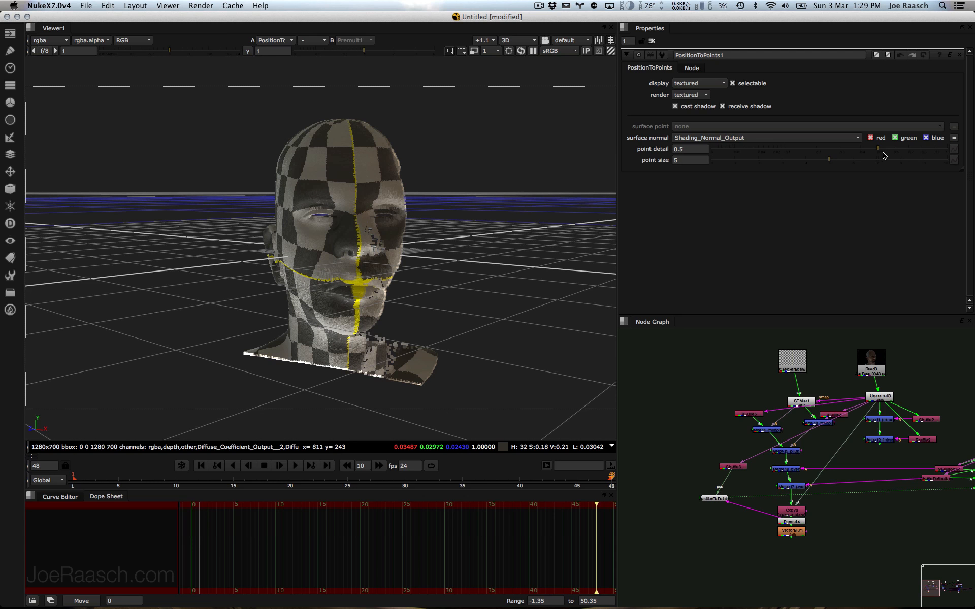
Step: Try a sparse point cloud on PositionToPoints1 with point detail 0.01 and point size 10
mouse_move(882, 151)
left_mouse_down()
mouse_move(956, 166)
mouse_move(905, 152)
left_mouse_up()
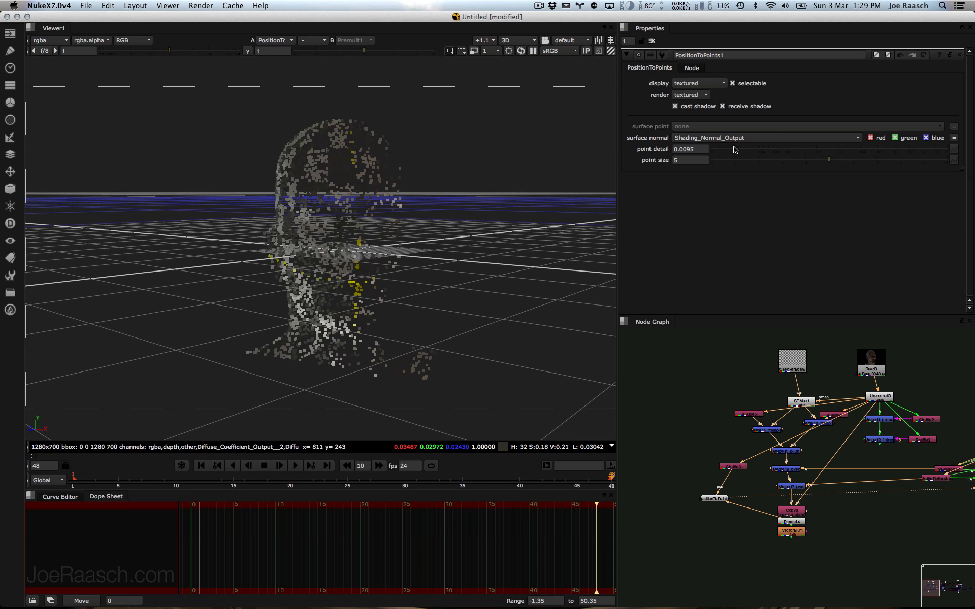
left_click_drag(747, 149, 868, 152)
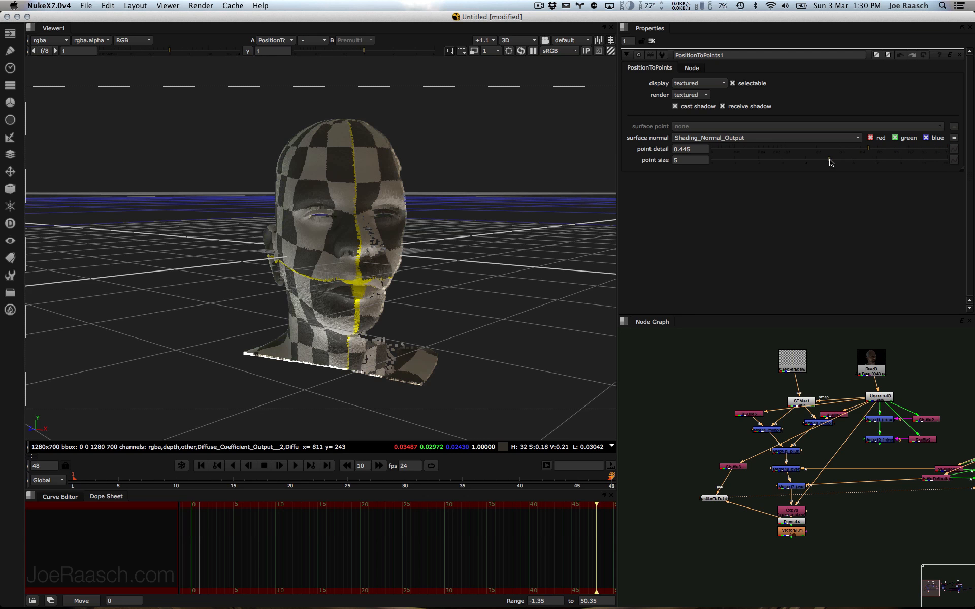
left_click(735, 149)
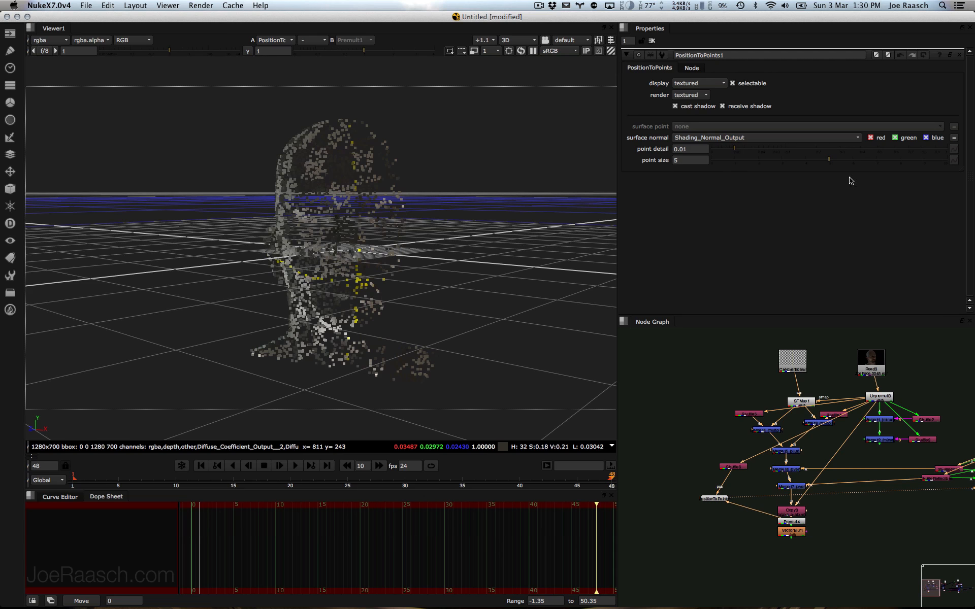
left_click_drag(830, 162, 894, 163)
left_click_drag(937, 172, 972, 171)
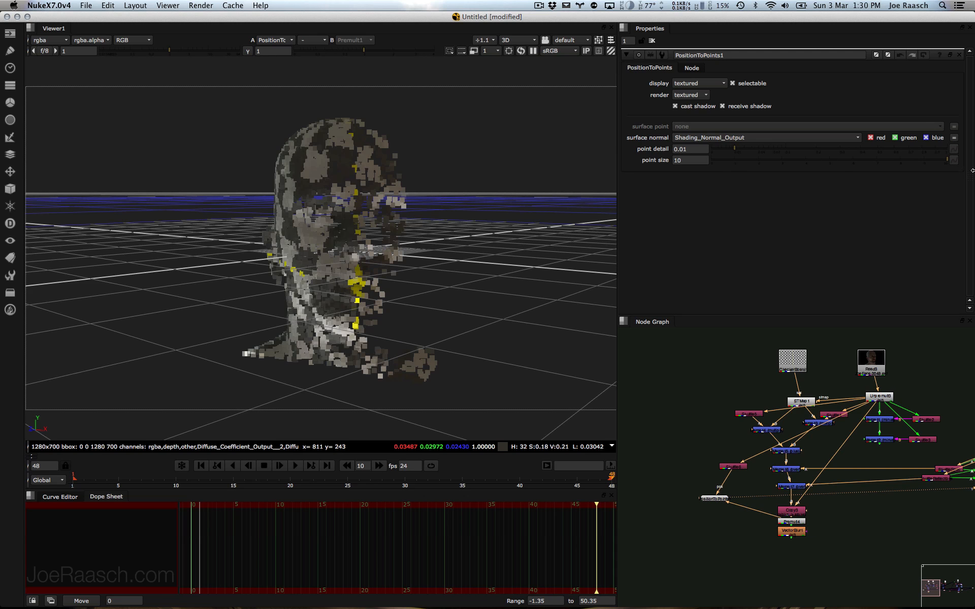
left_click_drag(576, 184, 421, 231, "ctrl")
Step: Set PositionToPoints1 to point detail 1 and point size 0.7, checking the head's points up close
left_click(731, 161)
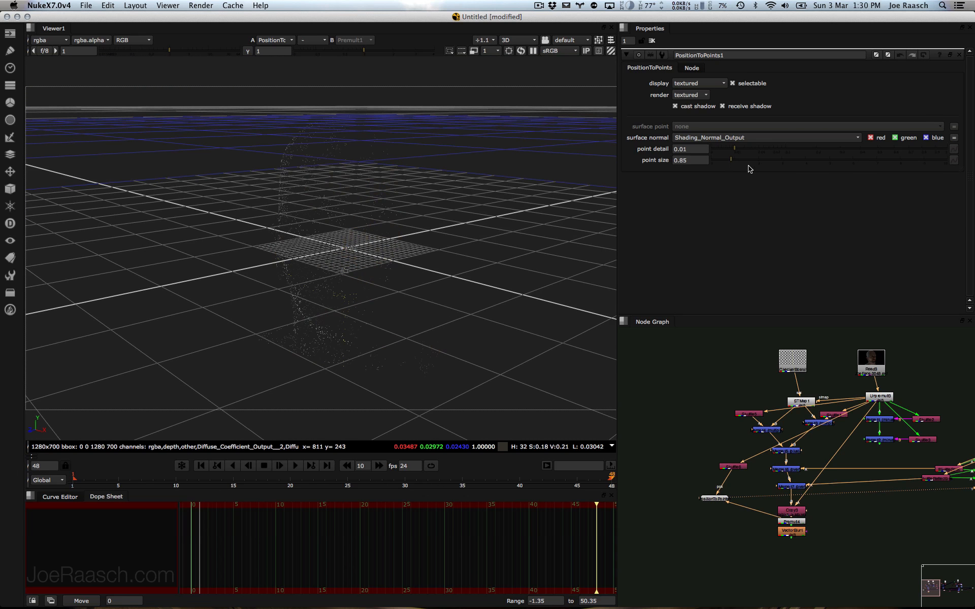
left_click_drag(740, 150, 958, 172)
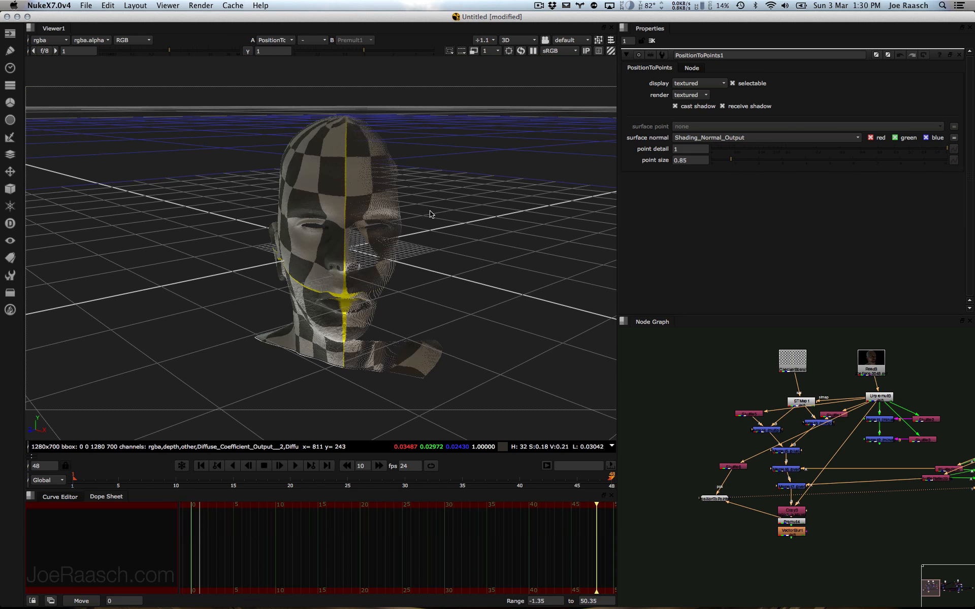
middle_click_drag(355, 212, 453, 184, "alt")
mouse_move(446, 193)
left_mouse_down("ctrl")
mouse_move(453, 187)
mouse_move(449, 199)
left_mouse_up("ctrl")
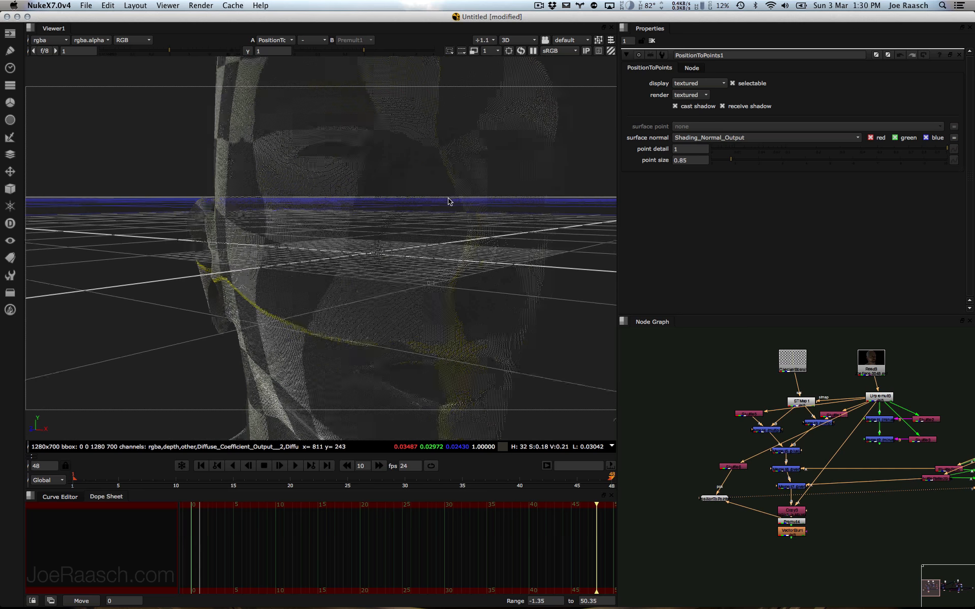
middle_click_drag(449, 199, 446, 191, "alt")
left_click_drag(730, 162, 728, 160)
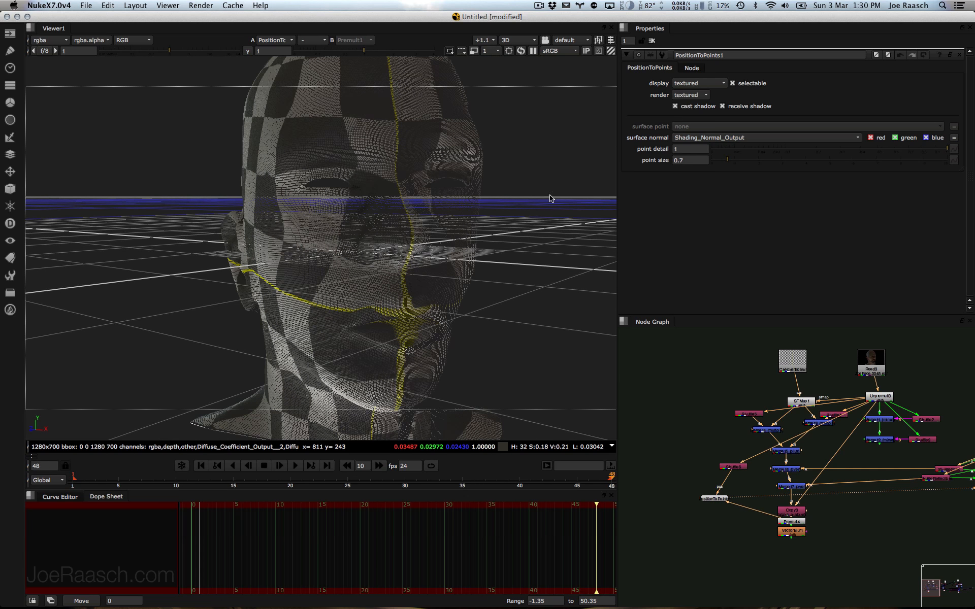
left_click_drag(355, 223, 295, 291, "ctrl")
middle_click_drag(294, 291, 392, 201, "alt")
left_click_drag(313, 247, 406, 201, "ctrl")
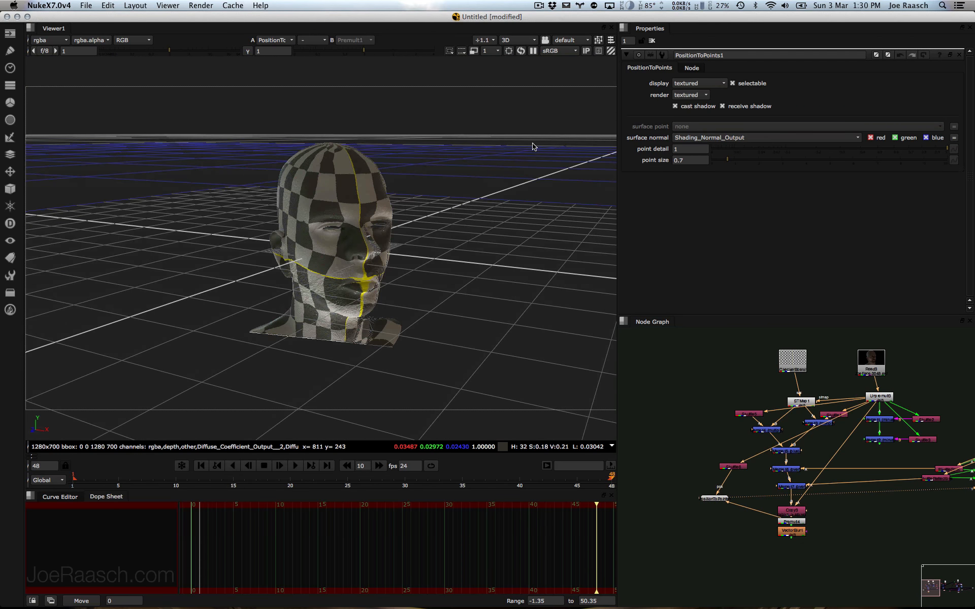
Step: View the Read3 render and the Unpremult node directly below it in the viewer
left_click(871, 362)
key("1")
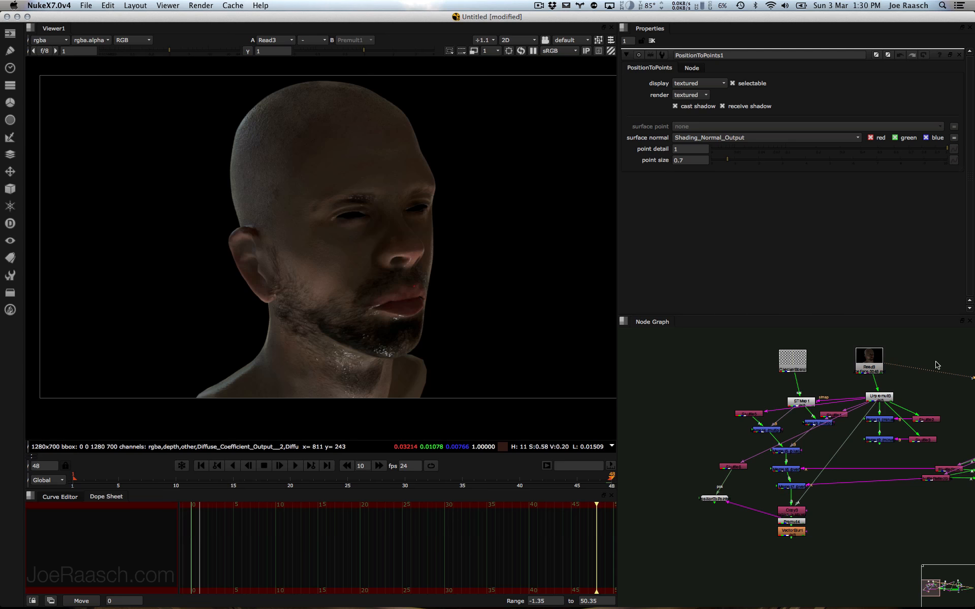
middle_click_drag(937, 364, 775, 375)
left_click(748, 410)
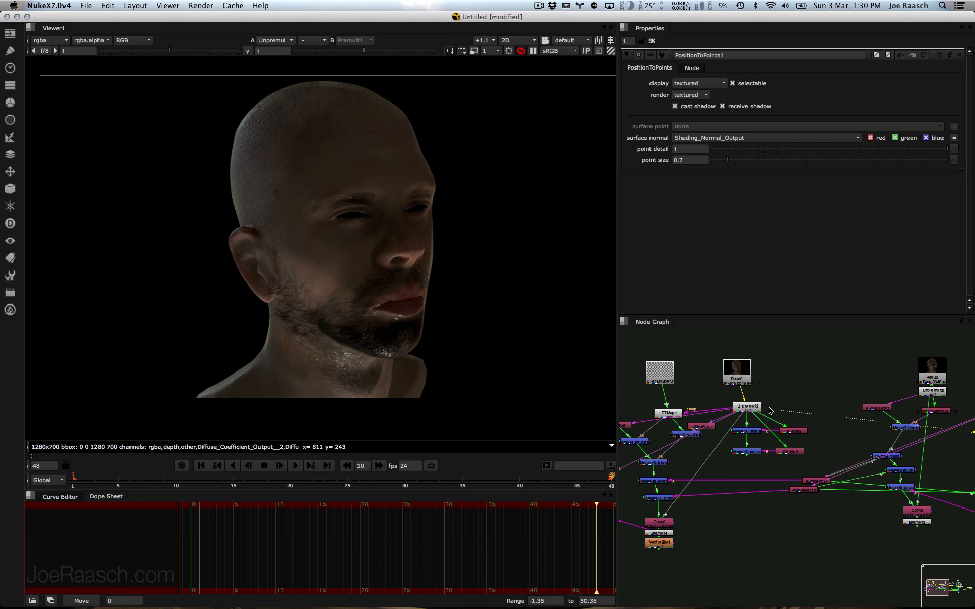
key("1")
middle_click_drag(790, 406, 860, 403)
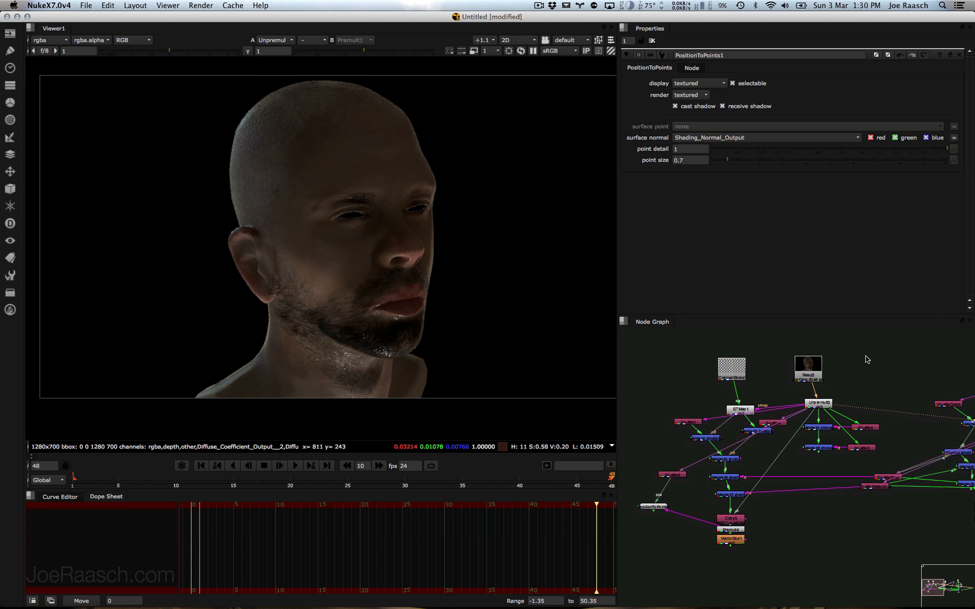
Step: Duplicate the Read3 and Unpremult pair into an empty area of the node graph and view the copied Unpremult
left_click_drag(860, 352, 783, 414)
key("super+c")
middle_click_drag(710, 393, 910, 407)
left_click(721, 386)
key("super+v")
left_click(731, 432)
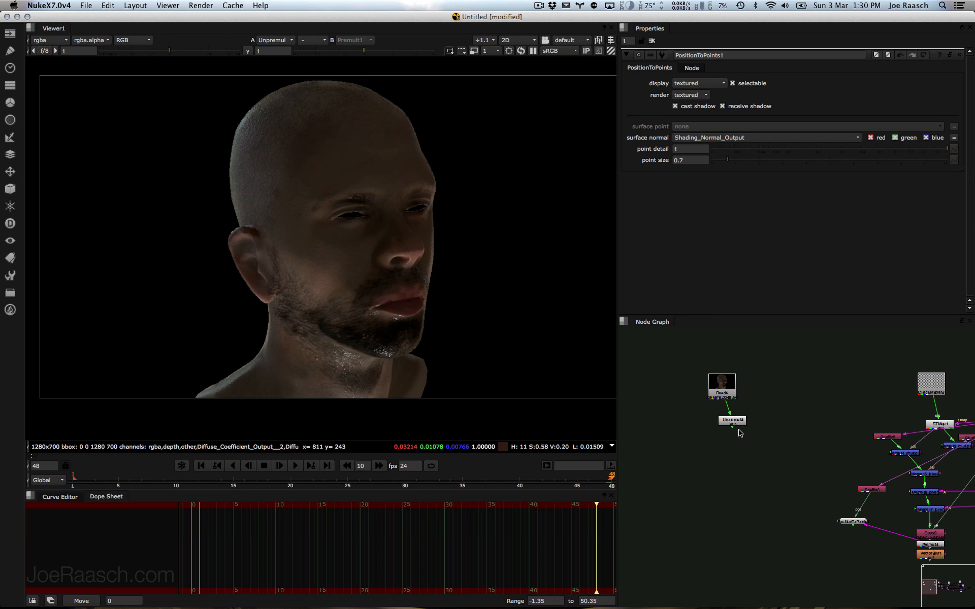
left_click(736, 420)
key("1")
left_click(737, 405)
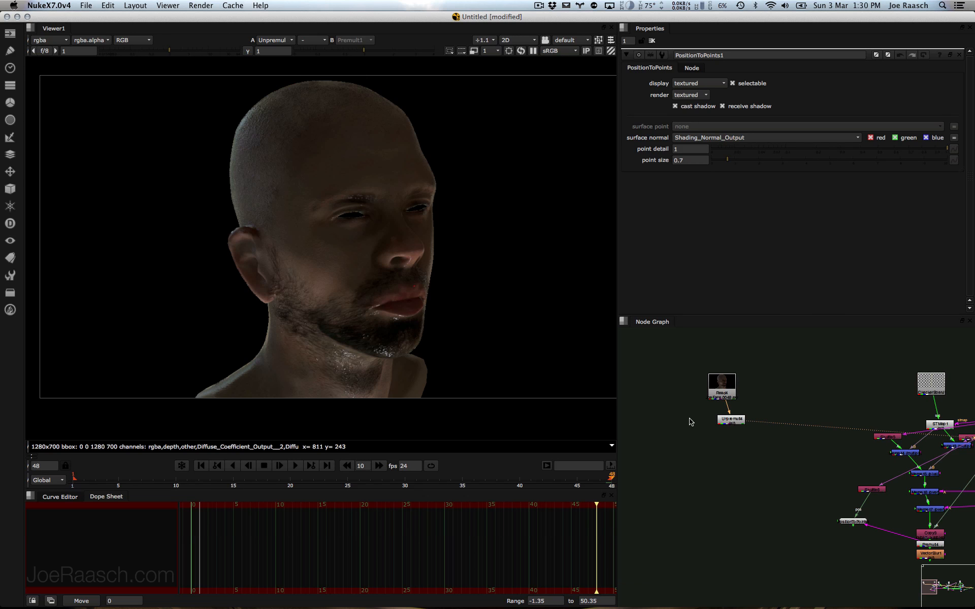
Step: Add an unconnected ReLight node beside the copied Unpremult node
key("Tab")
type("reli")
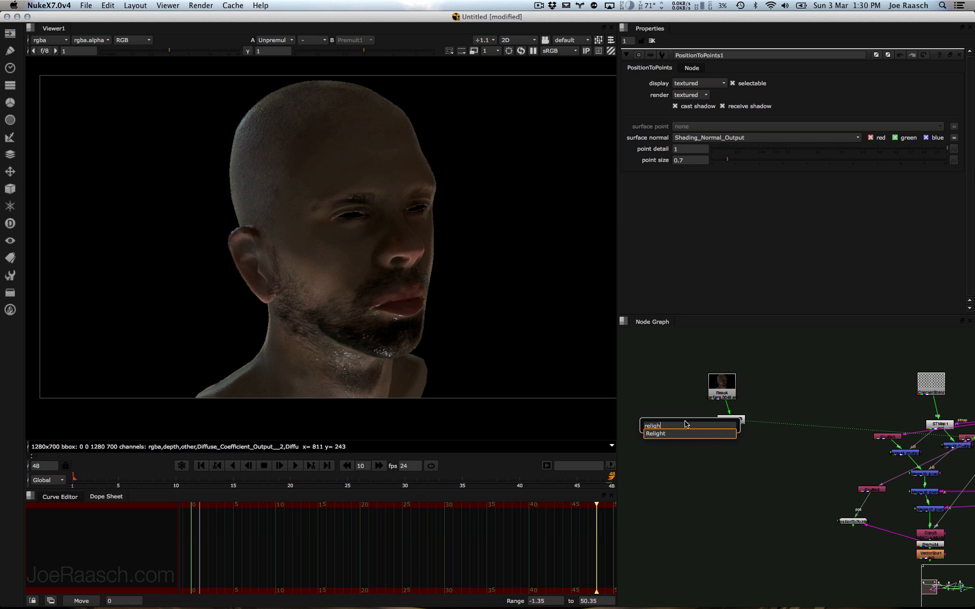
key("Return")
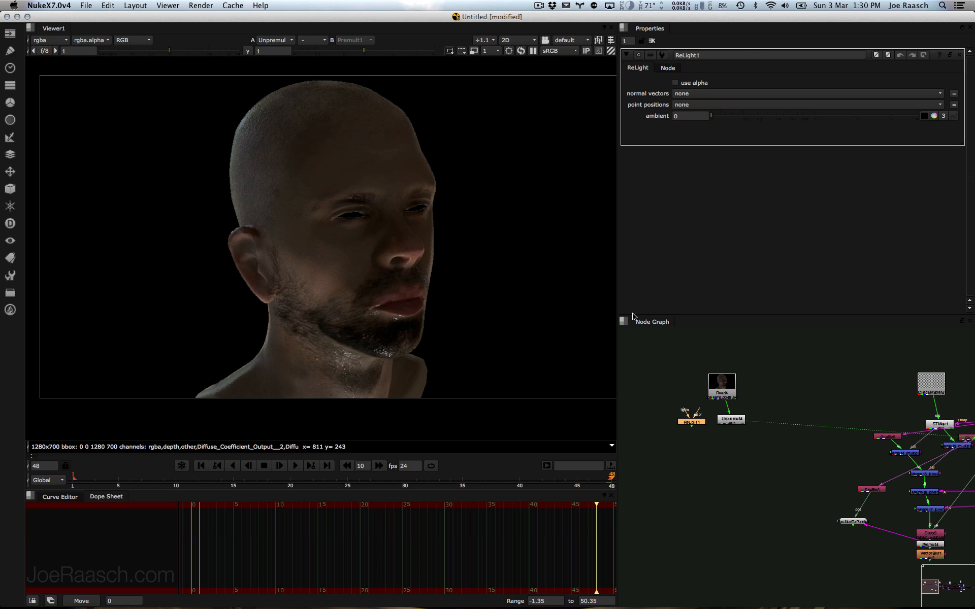
middle_click_drag(695, 428, 741, 431)
right_click(740, 433)
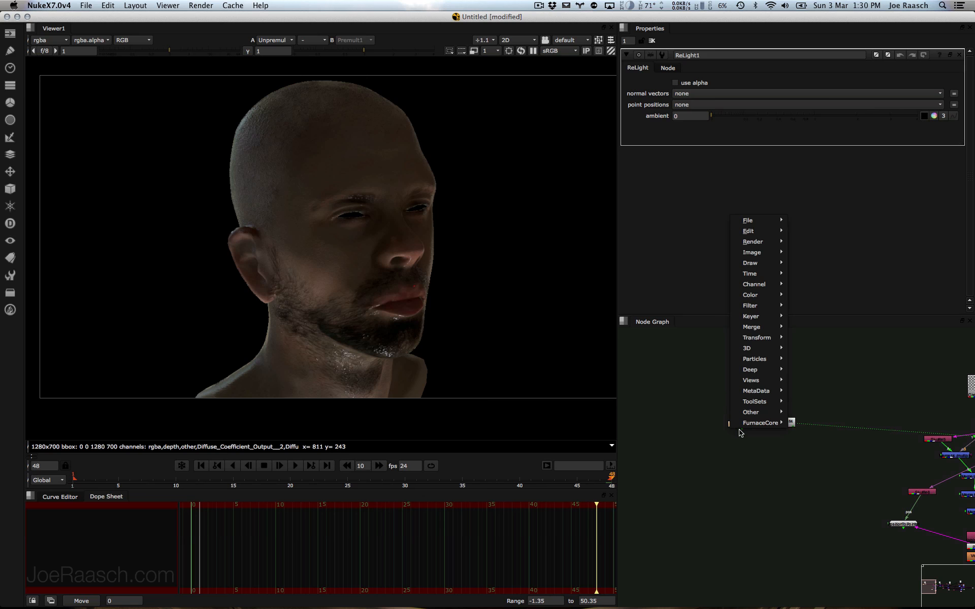
left_click(671, 436)
Step: Reconnect the main input of PositionToPoints1 from the checkerboard branch to Unpremult4 and view the point cloud
middle_click_drag(838, 481, 757, 451)
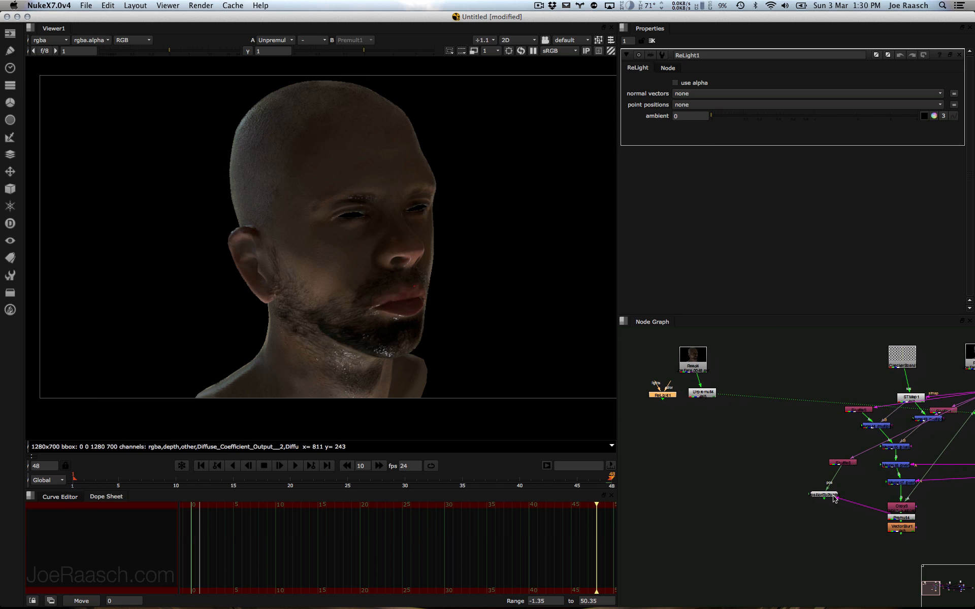
left_click_drag(825, 496, 749, 464)
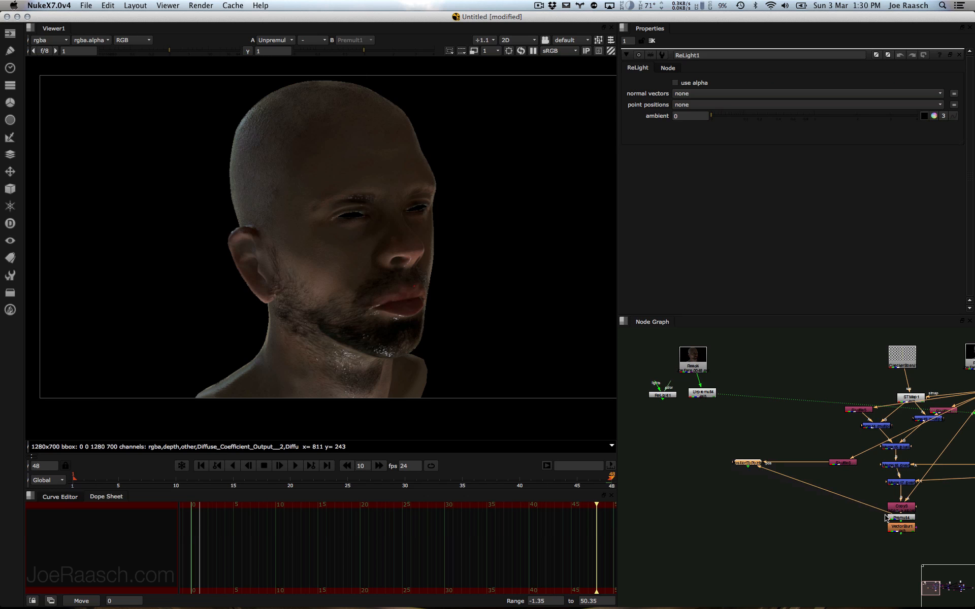
left_click_drag(885, 518, 702, 394)
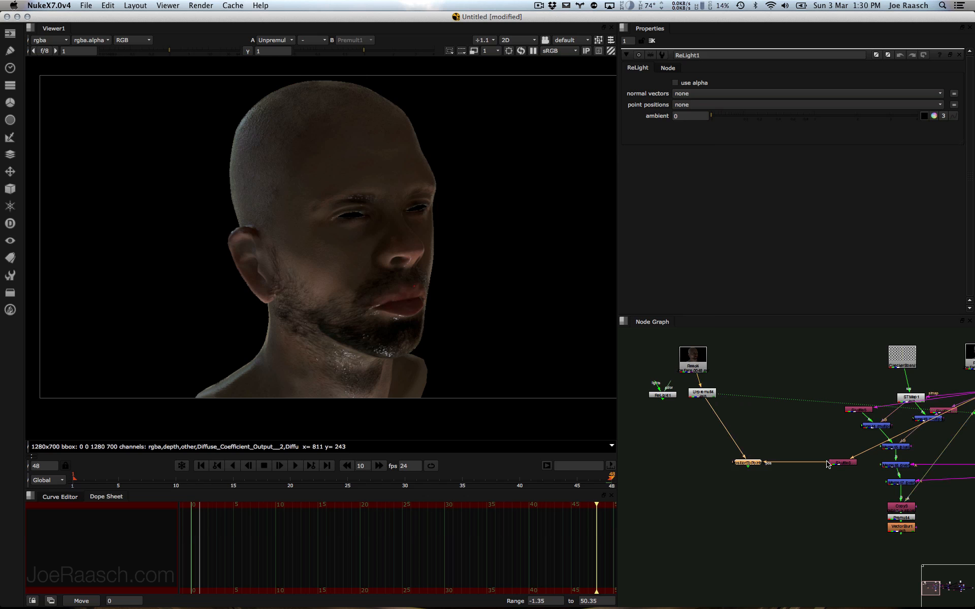
key("1")
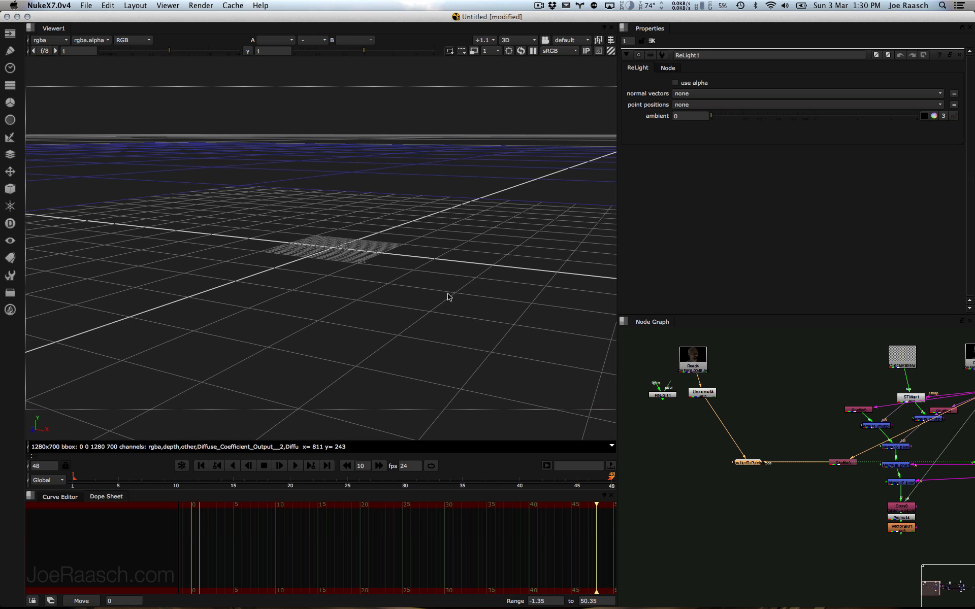
left_click(479, 297)
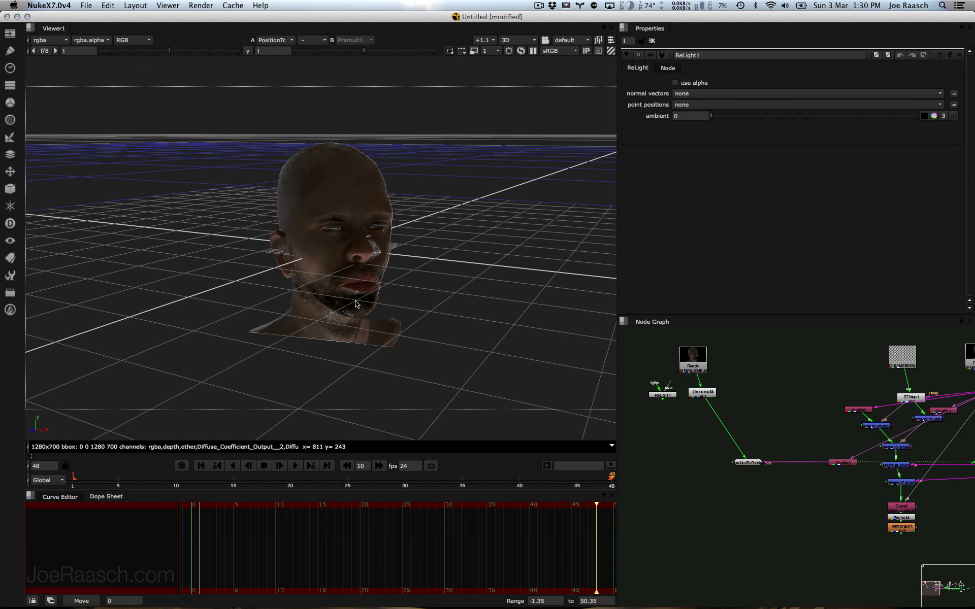
Step: Connect the color input of ReLight1 to Unpremult4 and place the ReLight node below it
left_click(703, 392)
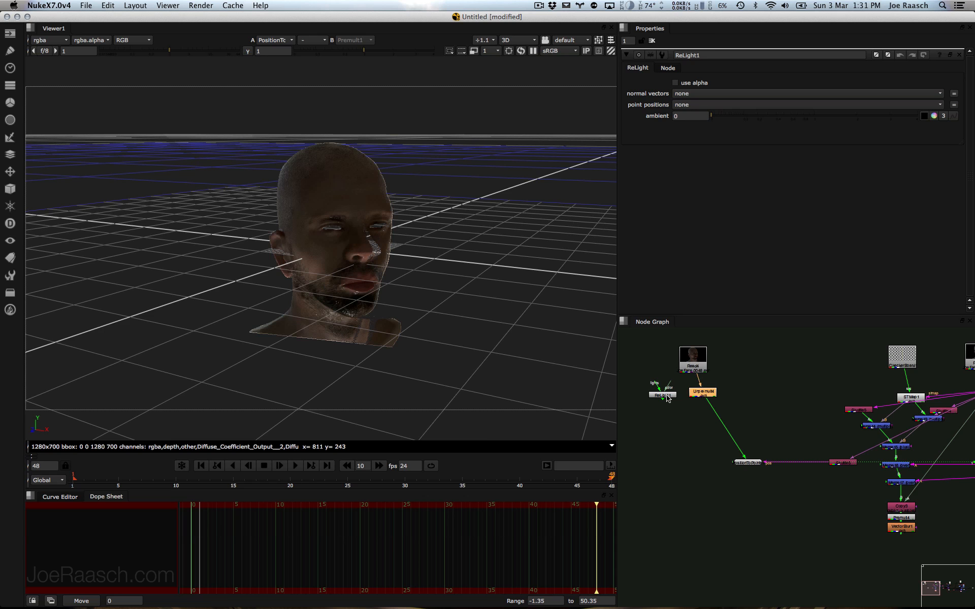
left_click_drag(663, 397, 657, 416)
scroll(660, 413, "up", 8)
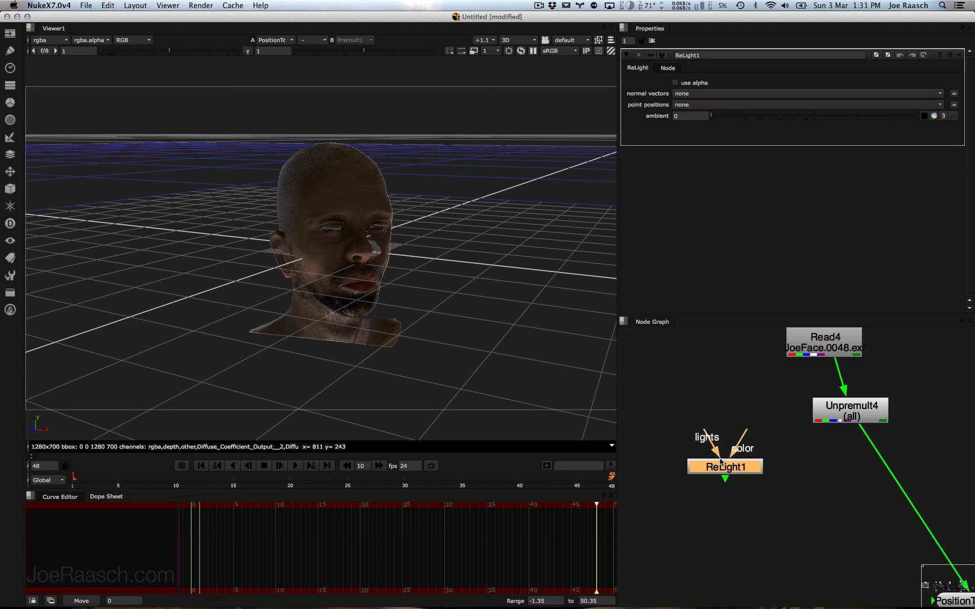
mouse_move(746, 431)
left_mouse_down()
mouse_move(789, 423)
mouse_move(732, 432)
mouse_move(794, 388)
mouse_move(823, 349)
mouse_move(819, 416)
left_mouse_up()
left_click_drag(726, 464, 736, 480)
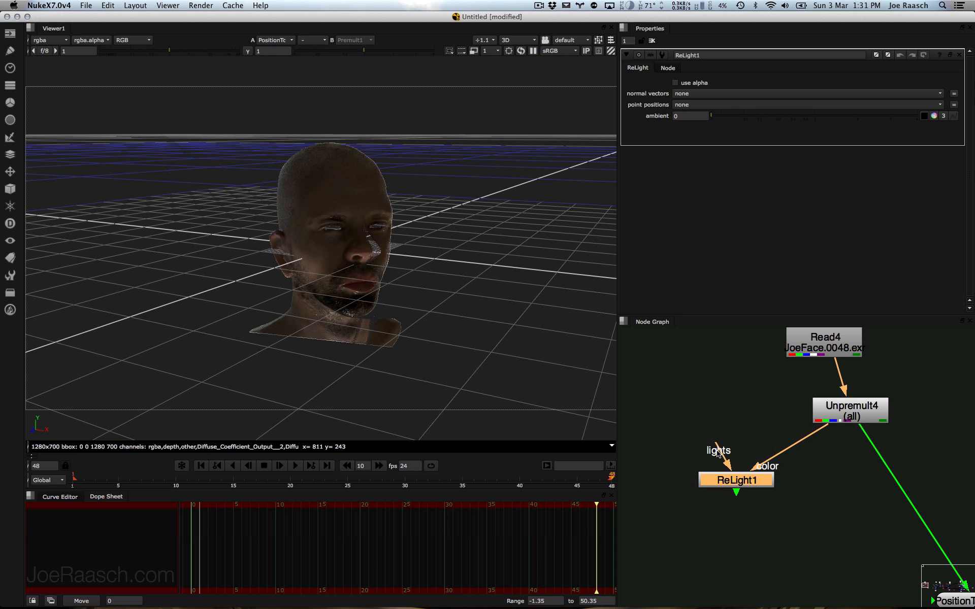
Step: Add a Light node above ReLight1 and connect it to the lights input of ReLight1
left_click(705, 391)
key("Tab")
type("poin")
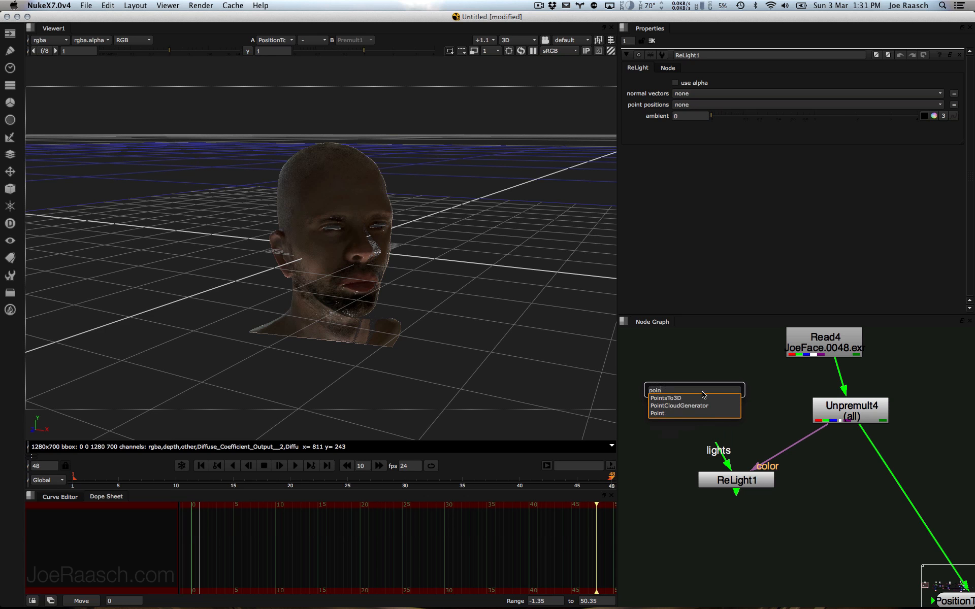
key("Down")
key("Down")
key("Down")
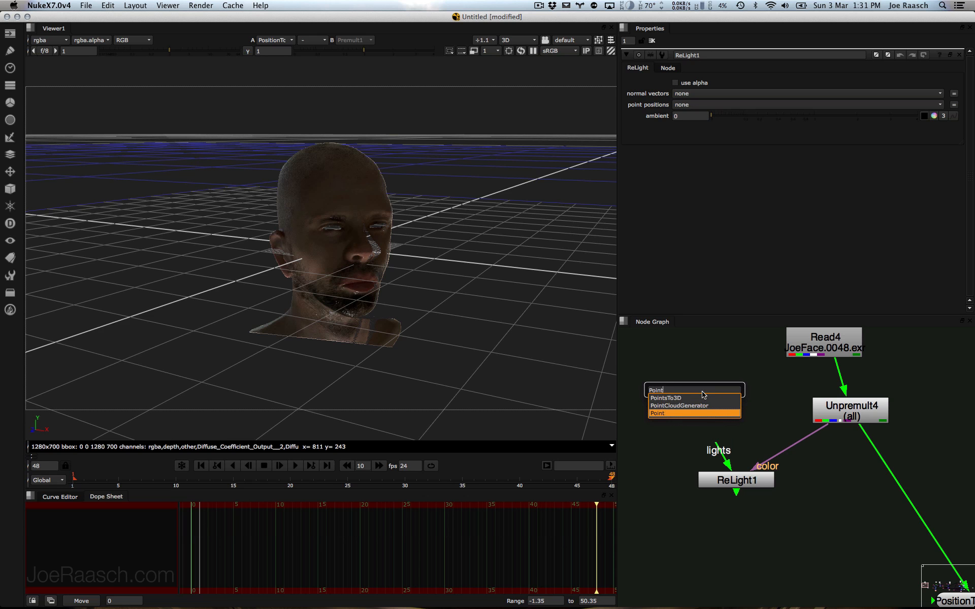
key("BackSpace")
key("BackSpace")
key("BackSpace")
key("BackSpace")
key("BackSpace")
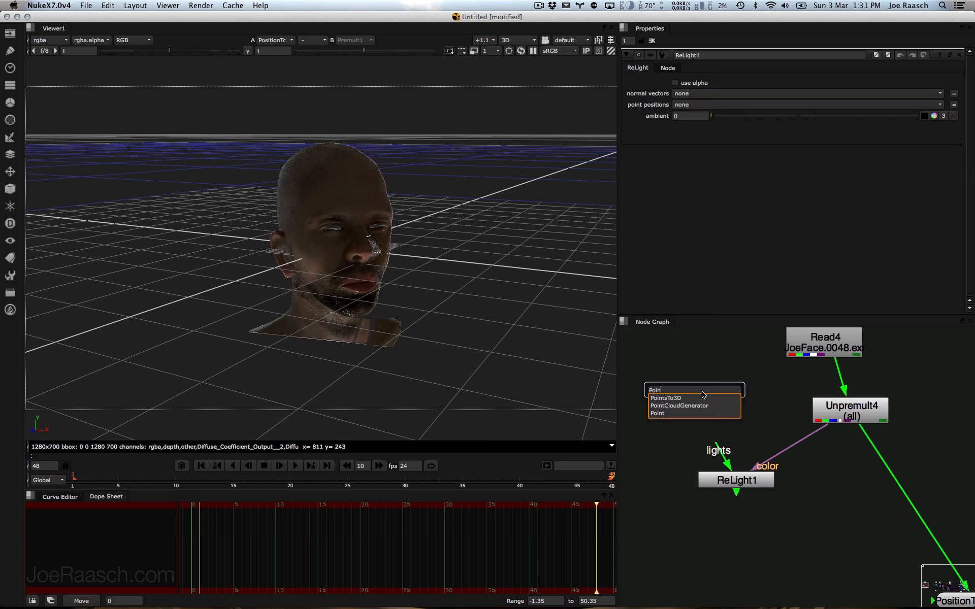
type("light")
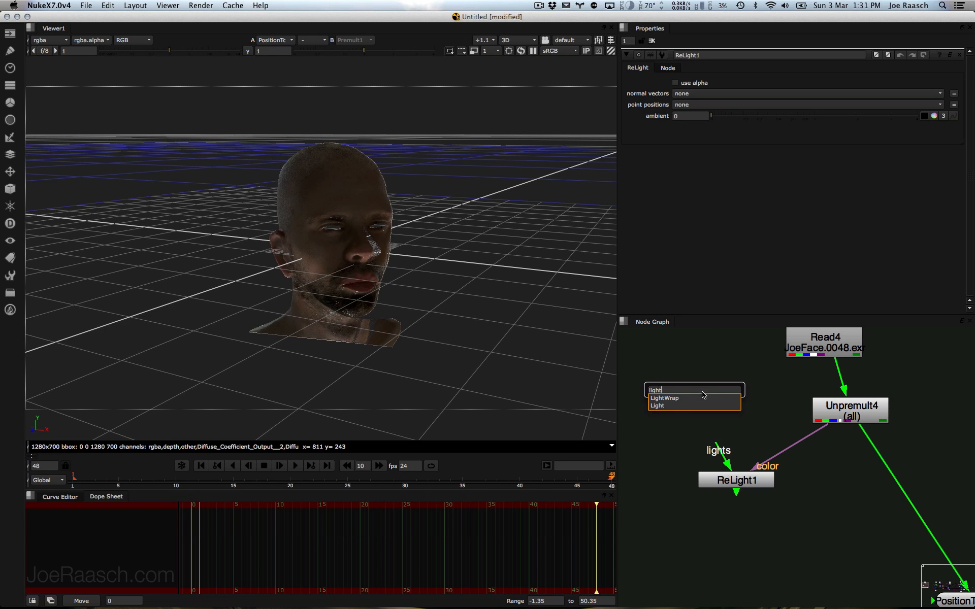
key("Down")
key("Return")
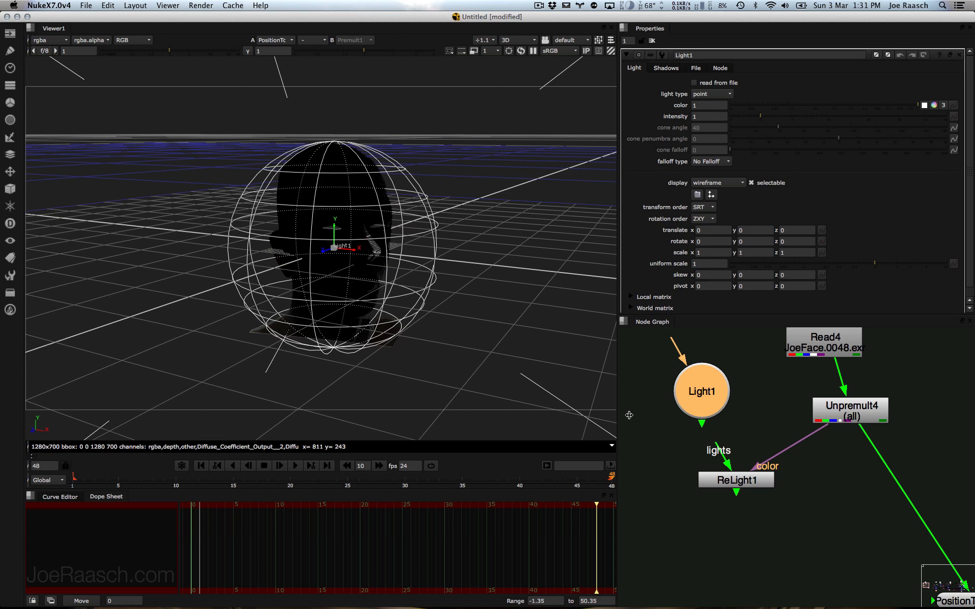
left_click_drag(716, 445, 705, 409)
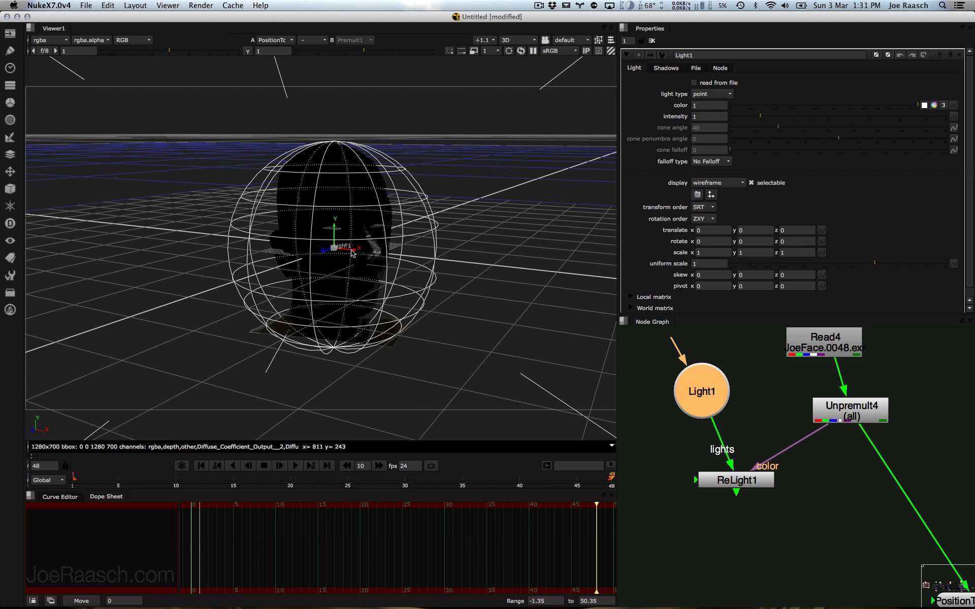
Step: Move Light1 in front of and beside the head, to about x 0.176 and z 0.494
left_click_drag(353, 254, 165, 207)
left_click_drag(204, 242, 317, 217)
left_click_drag(357, 249, 370, 279, "alt")
middle_click_drag(371, 279, 337, 258, "alt")
left_click_drag(337, 257, 288, 360, "super")
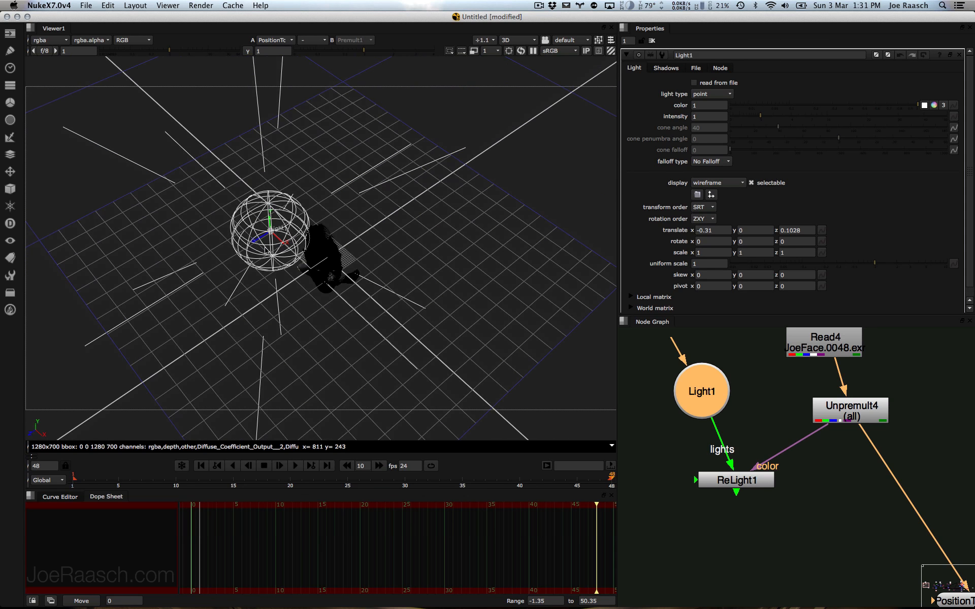
left_click_drag(252, 241, 337, 362)
left_click_drag(279, 331, 243, 345)
left_click_drag(316, 340, 306, 220, "super")
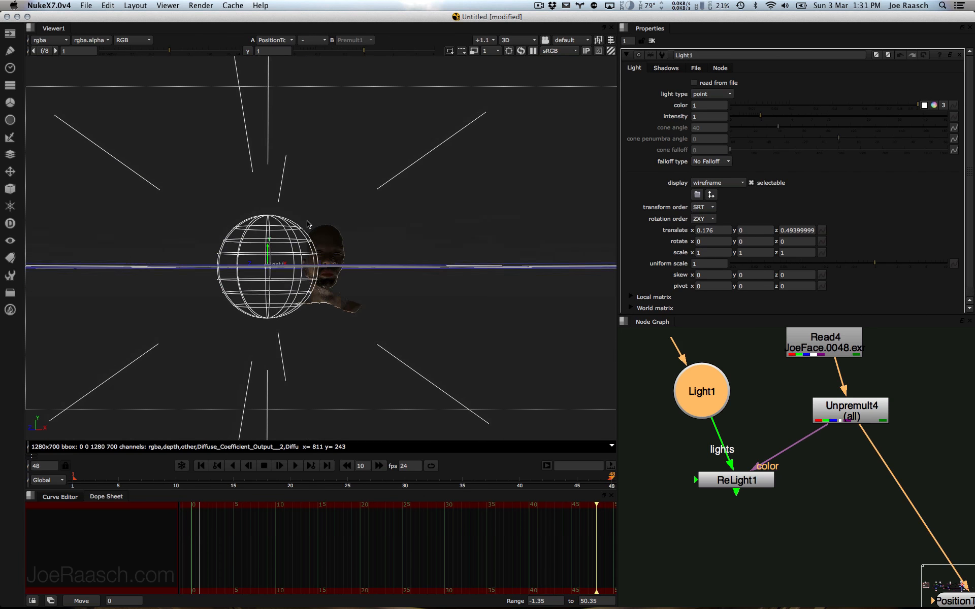
middle_click_drag(259, 271, 380, 284, "alt")
left_click_drag(381, 292, 329, 311, "super")
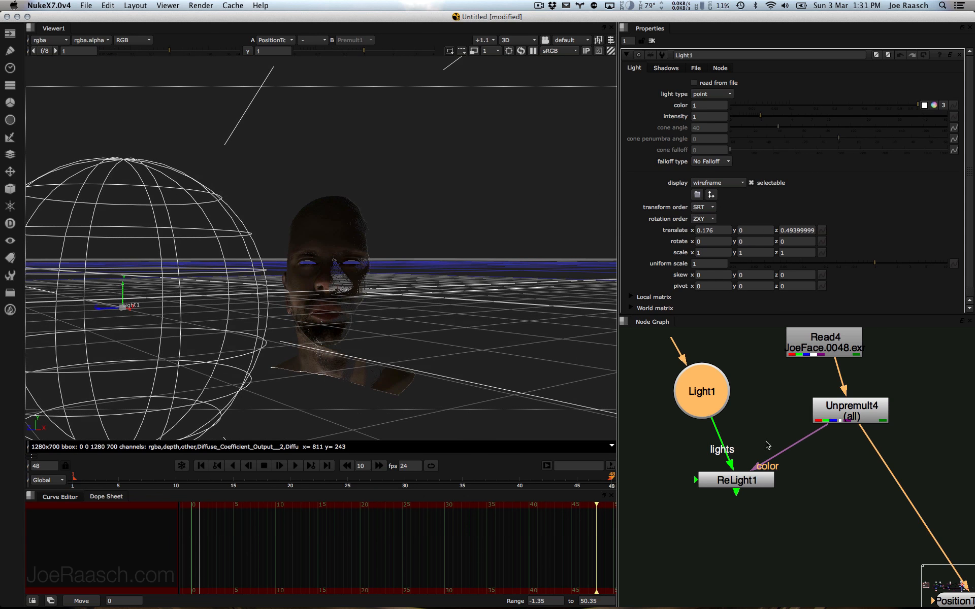
Step: Shift ReLight1 slightly in the node graph and add an unconnected Camera node beside Light1
mouse_move(700, 483)
left_mouse_down()
mouse_move(660, 486)
mouse_move(703, 491)
left_mouse_up()
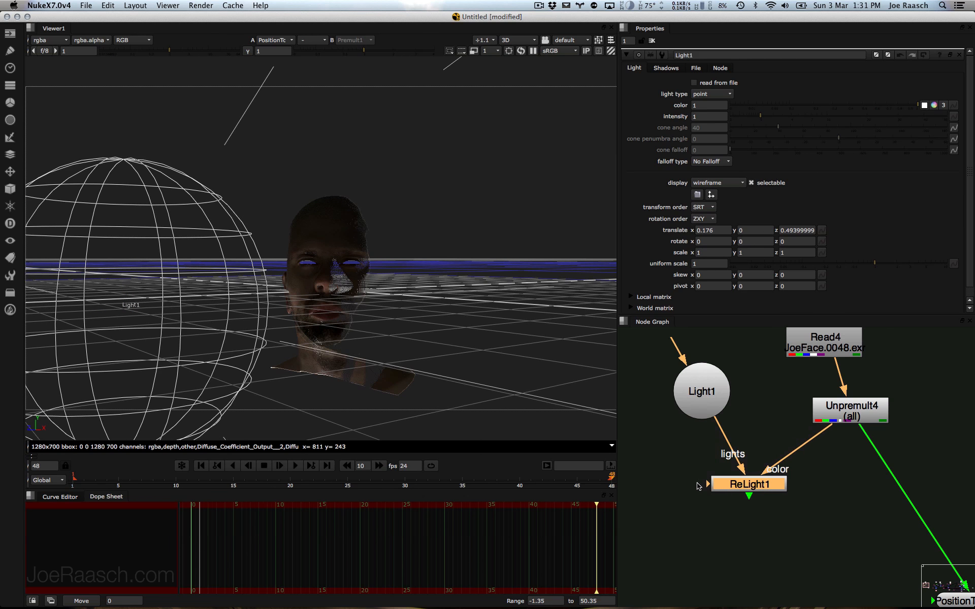
double_click(739, 488)
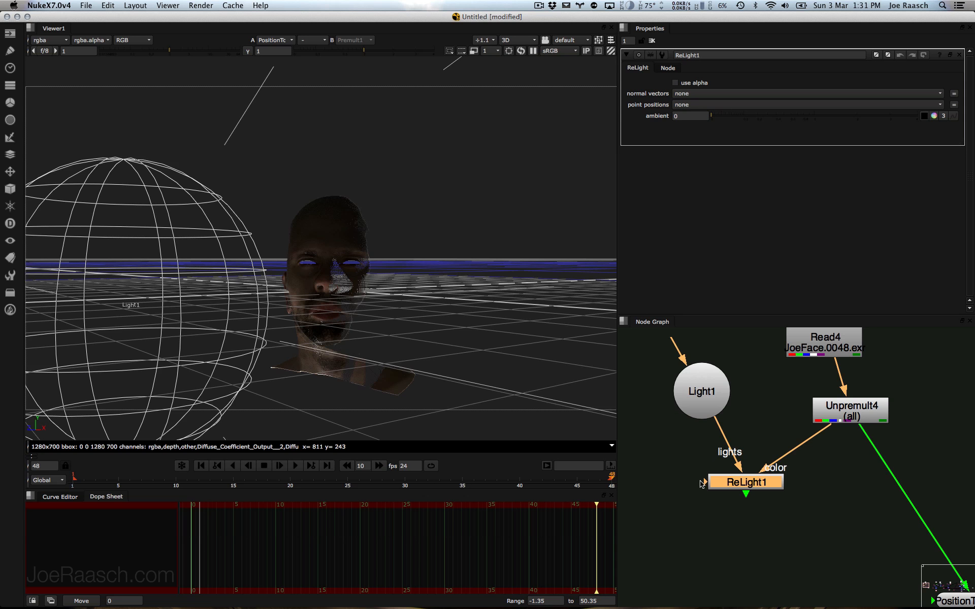
middle_click_drag(700, 483, 764, 483)
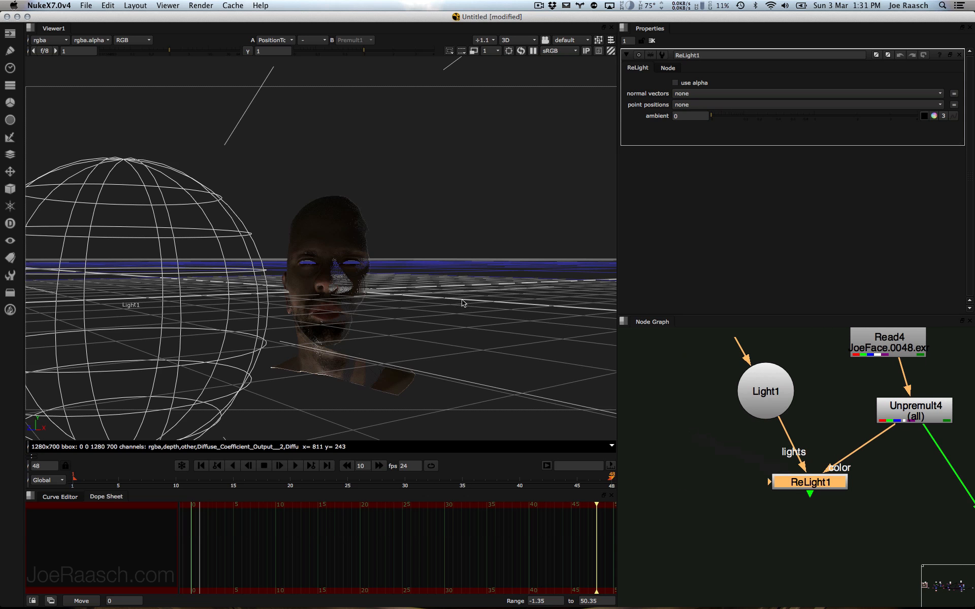
middle_click_drag(485, 277, 410, 283, "alt")
left_click_drag(428, 268, 453, 351, "super")
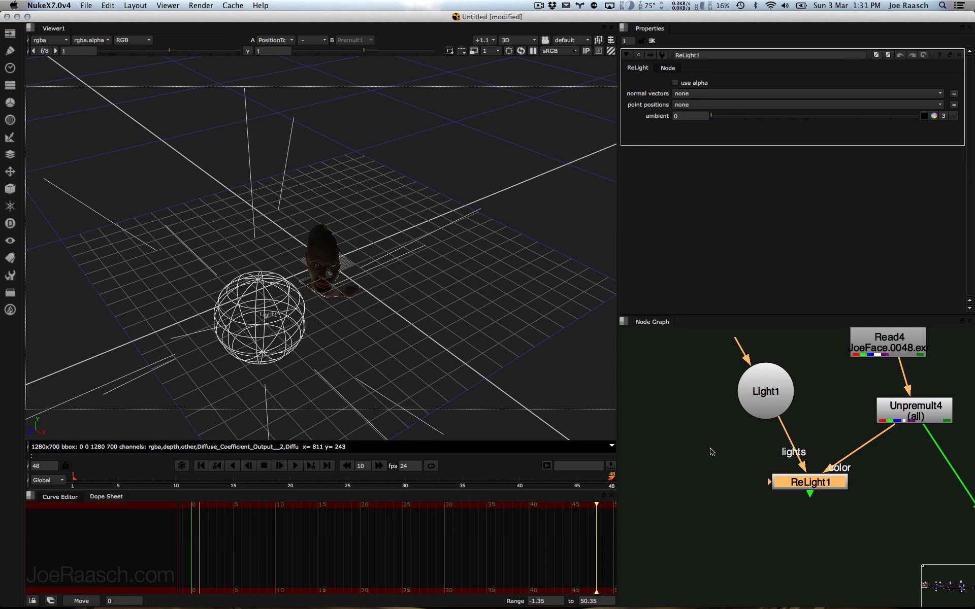
left_click(681, 446)
key("Tab")
type("Camera")
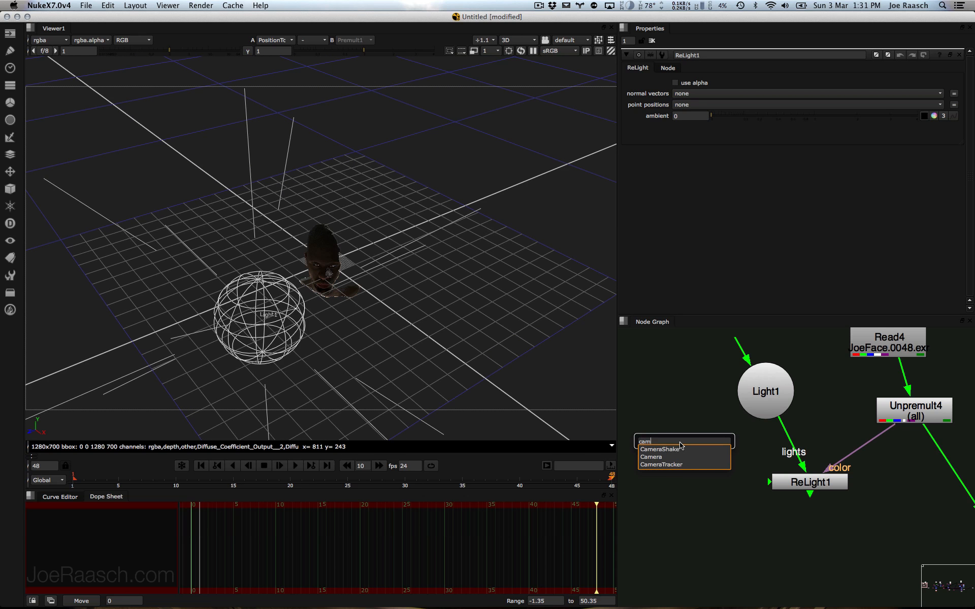
key("Return")
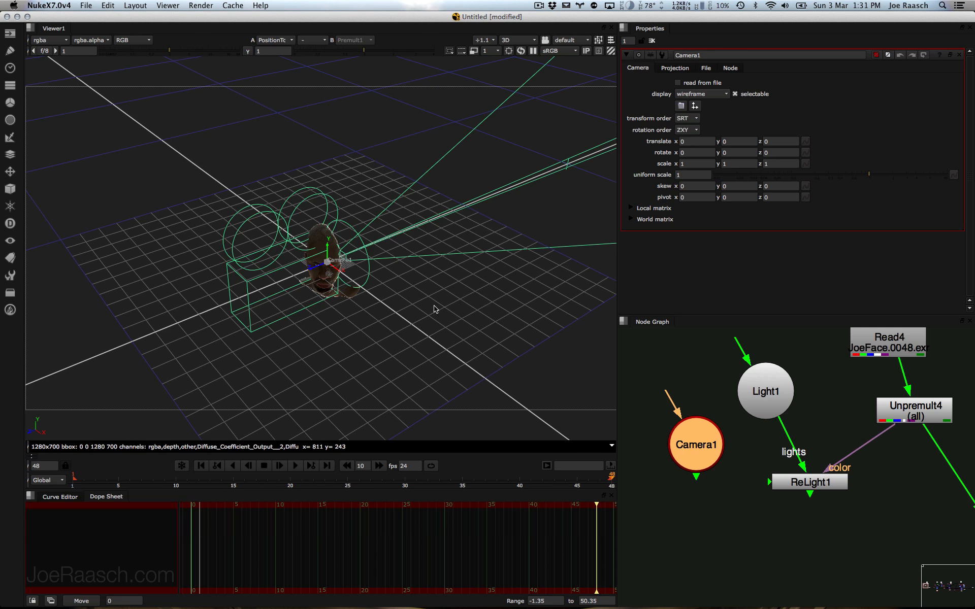
Step: Move Camera1 back along z to about 1.613 and connect it to the cam input of ReLight1
left_click_drag(311, 267, 253, 304)
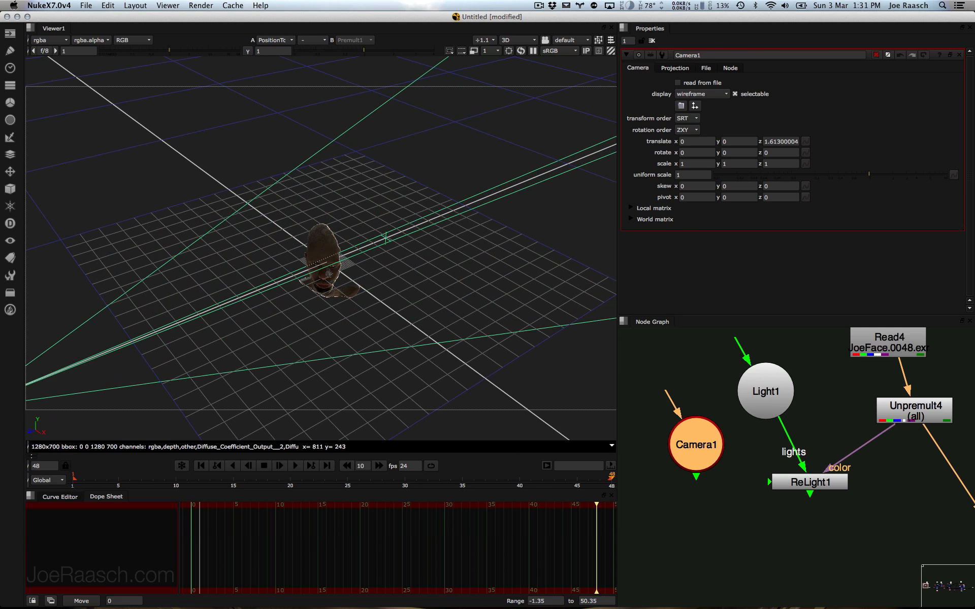
left_click_drag(768, 483, 700, 407)
Step: Add a Phong node below Camera1 and connect it to the material input of ReLight1
left_click_drag(768, 482, 674, 481)
left_click(673, 461)
key("Tab")
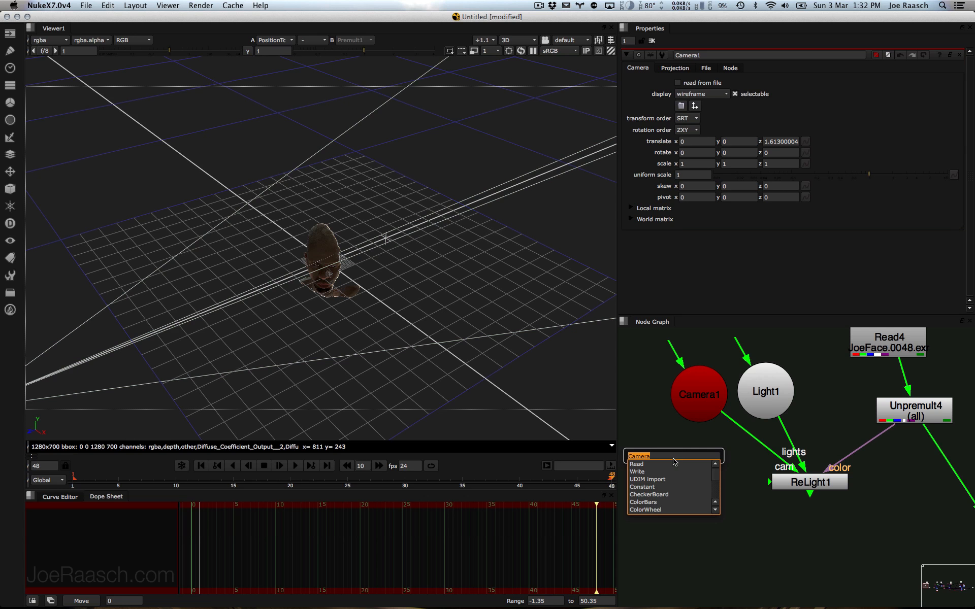
type("phong")
key("Return")
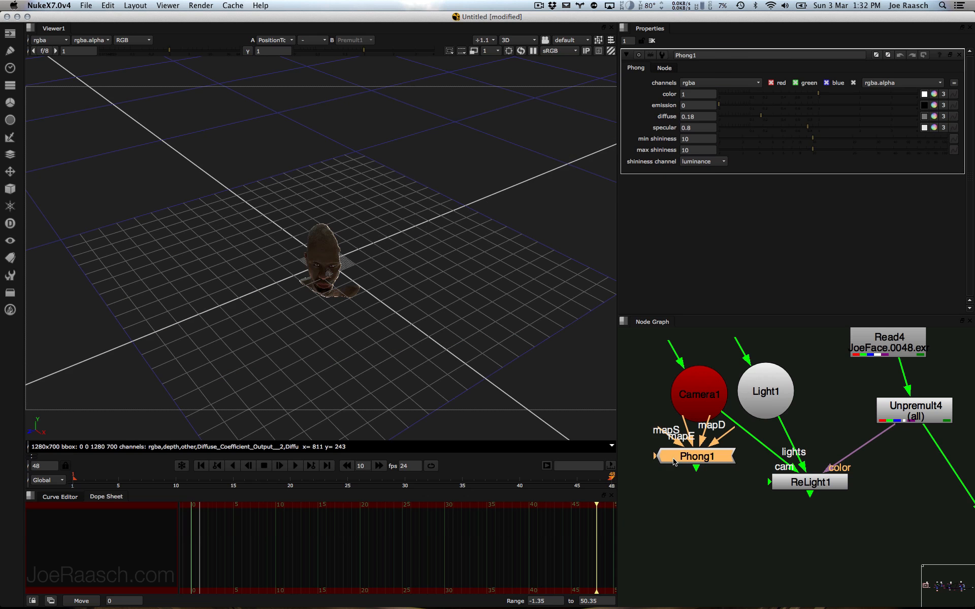
left_click_drag(769, 484, 645, 433)
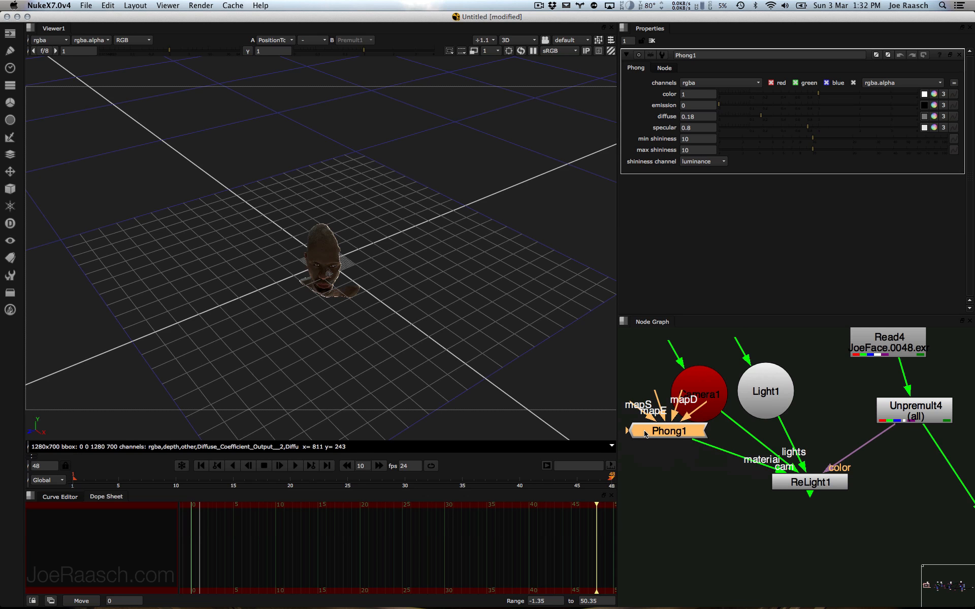
Step: Set ReLight1's normal vectors to Shading_Normal_Output and its point positions to World_Coordinates_Output
left_click_drag(779, 482, 786, 477)
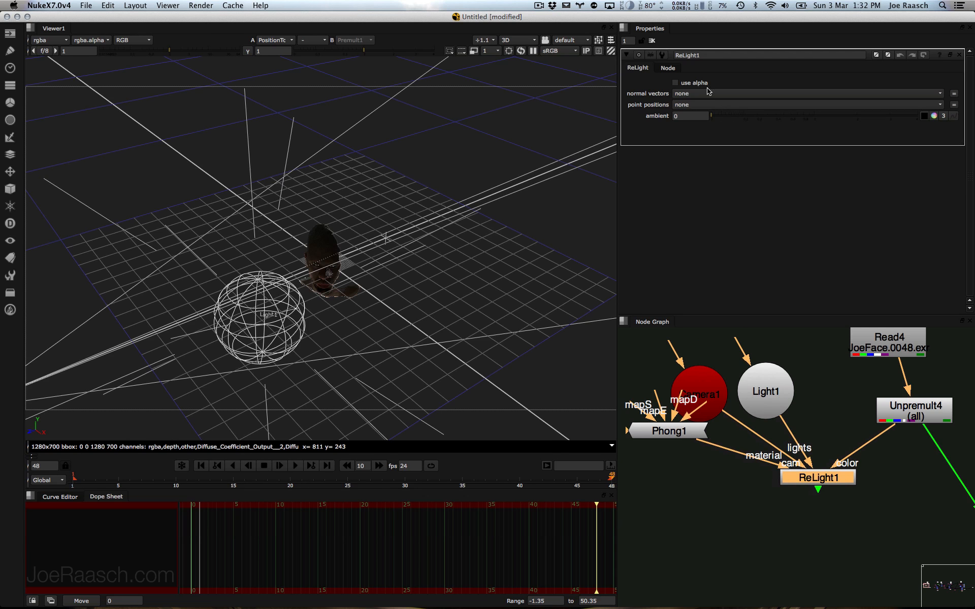
left_click(692, 96)
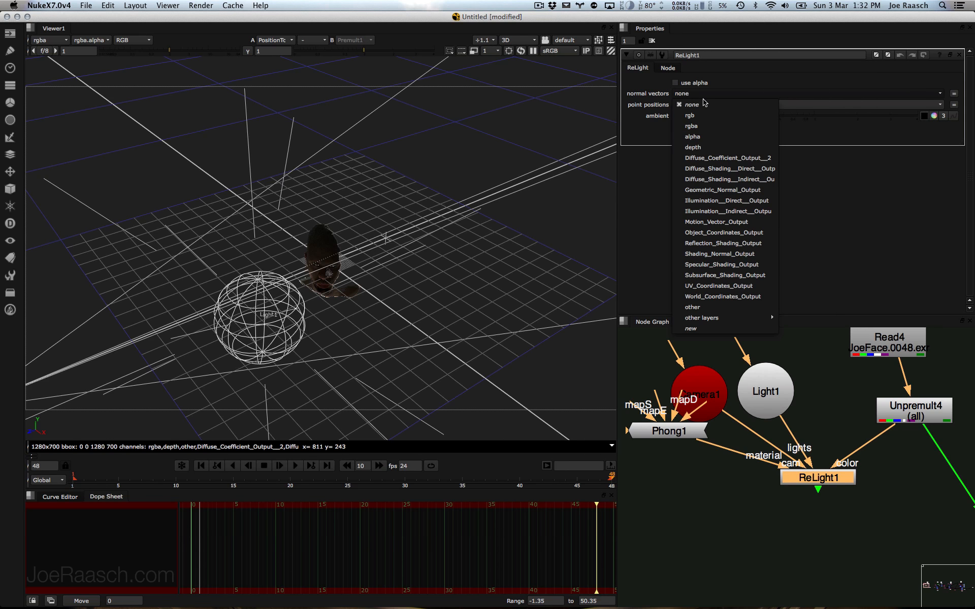
left_click(729, 253)
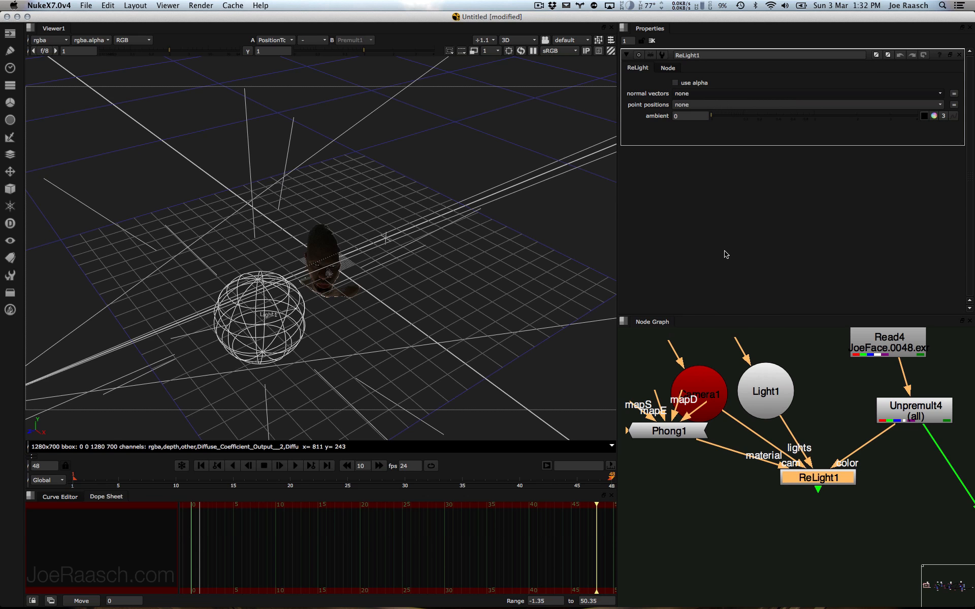
left_click(696, 106)
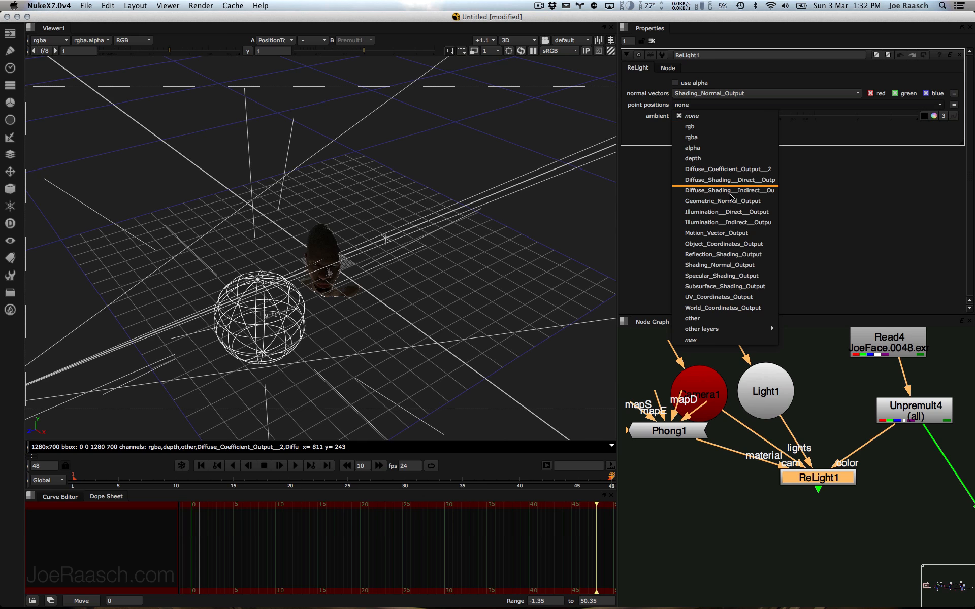
left_click(710, 308)
Step: View the output of ReLight1 in the 2D viewer
left_click_drag(801, 480, 799, 478)
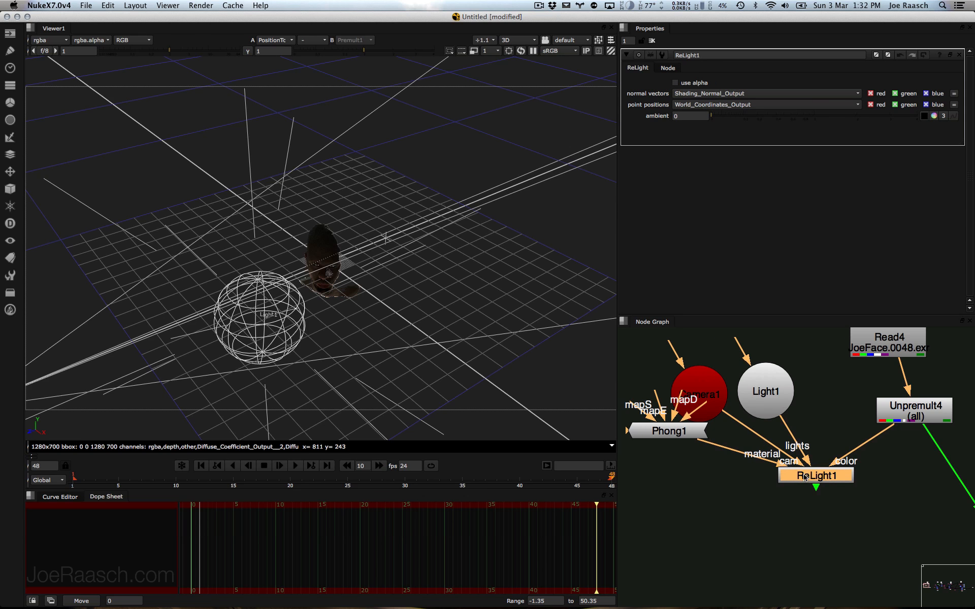
key("1")
key("Tab")
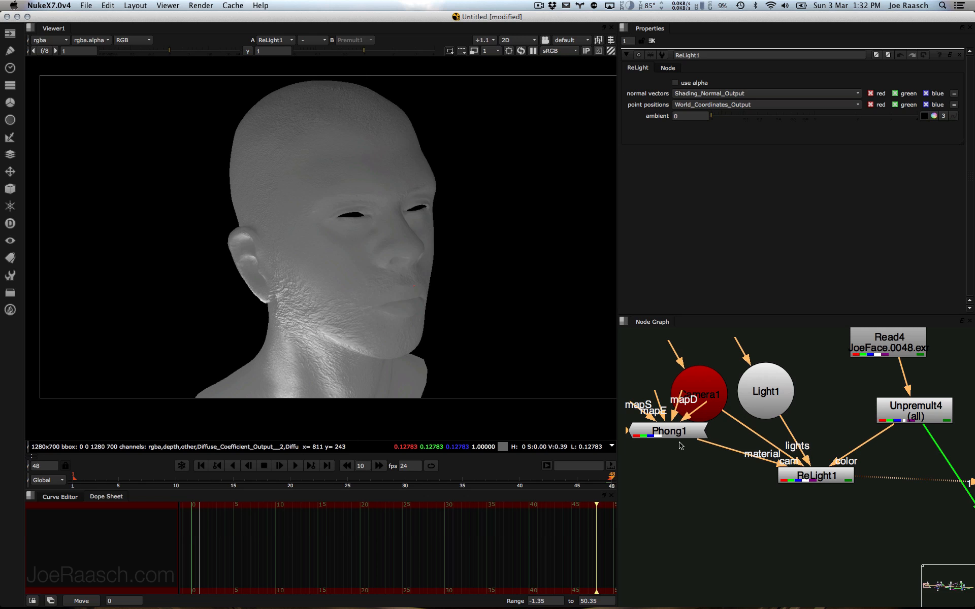
Step: Split the viewer pane vertically and place a new Viewer2 in the empty pane beside Viewer1
double_click(764, 398)
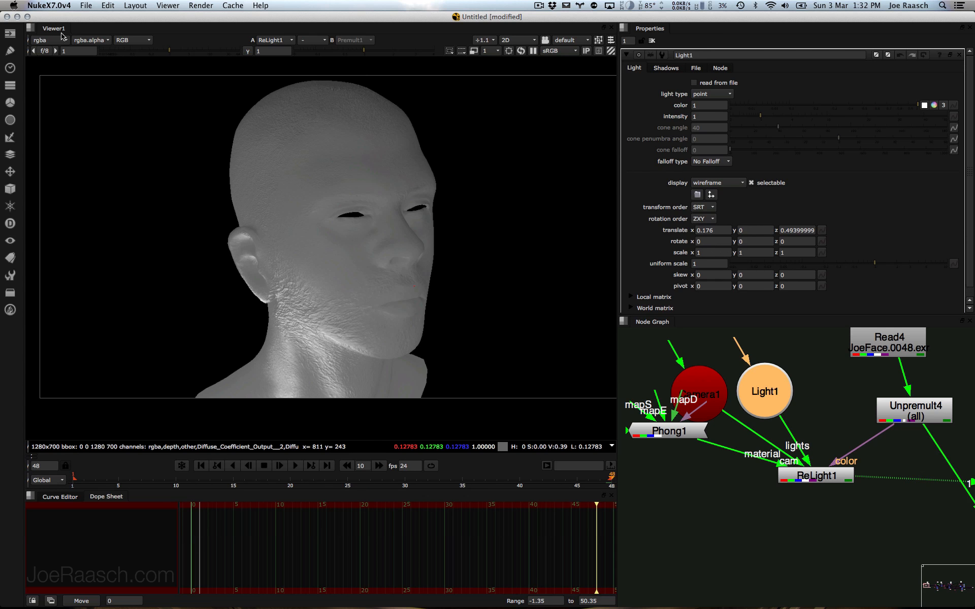
left_click(30, 29)
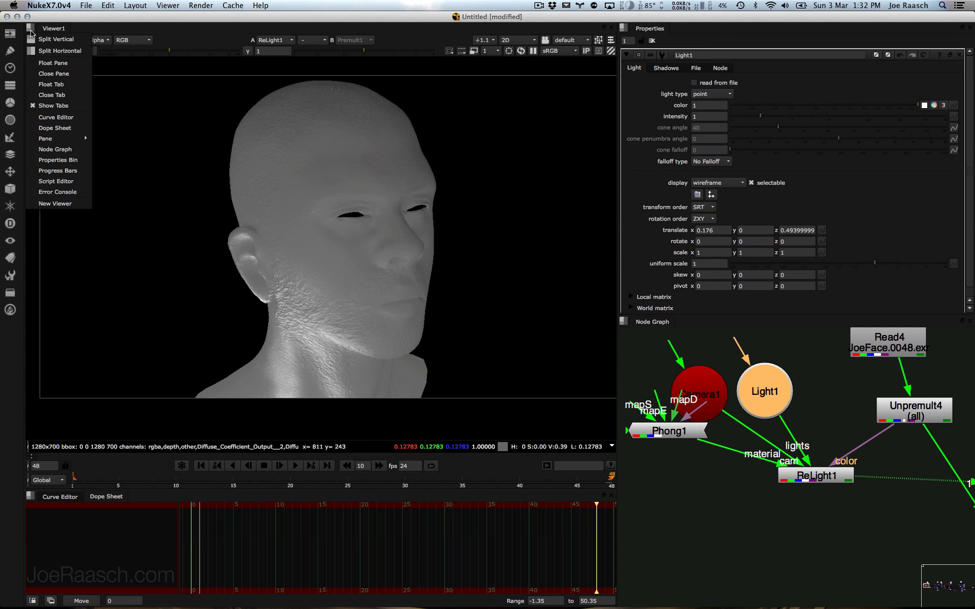
left_click(40, 39)
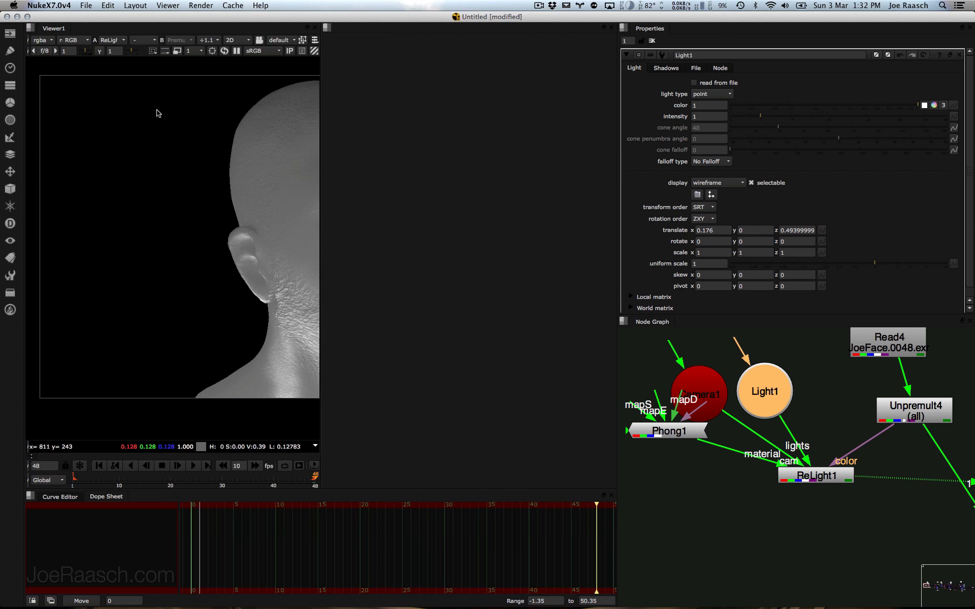
key("f")
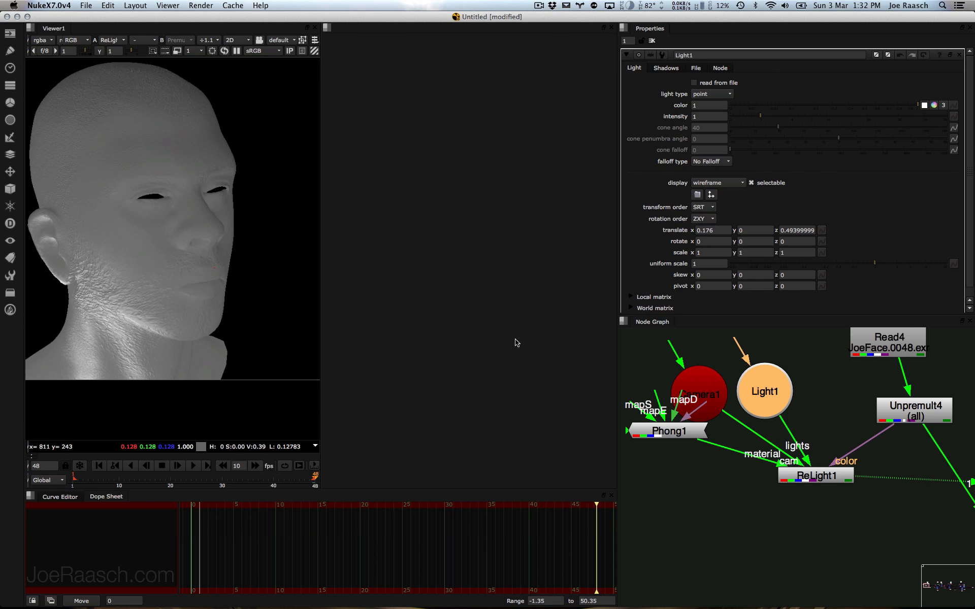
key("ctrl+i")
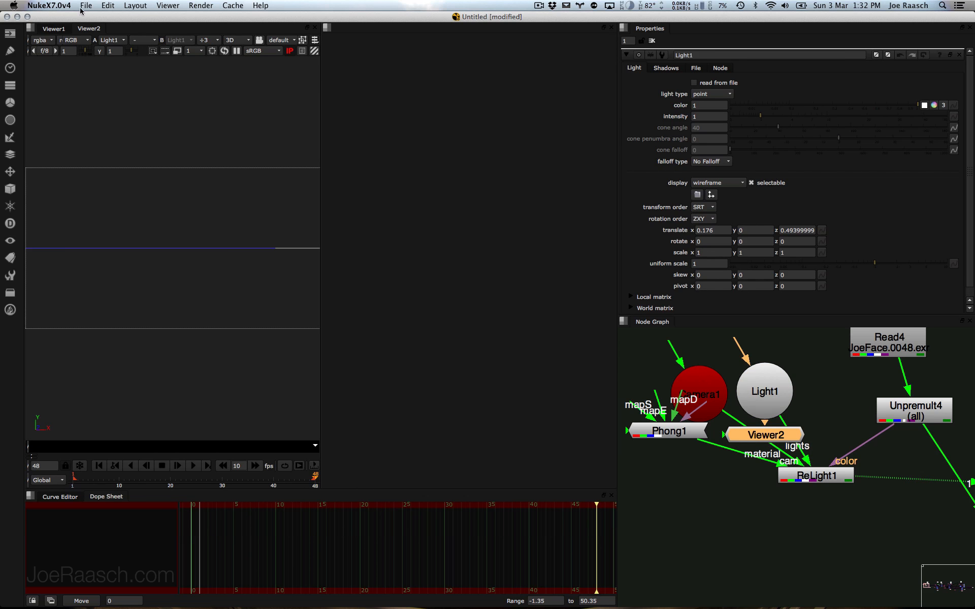
left_click_drag(88, 30, 461, 154)
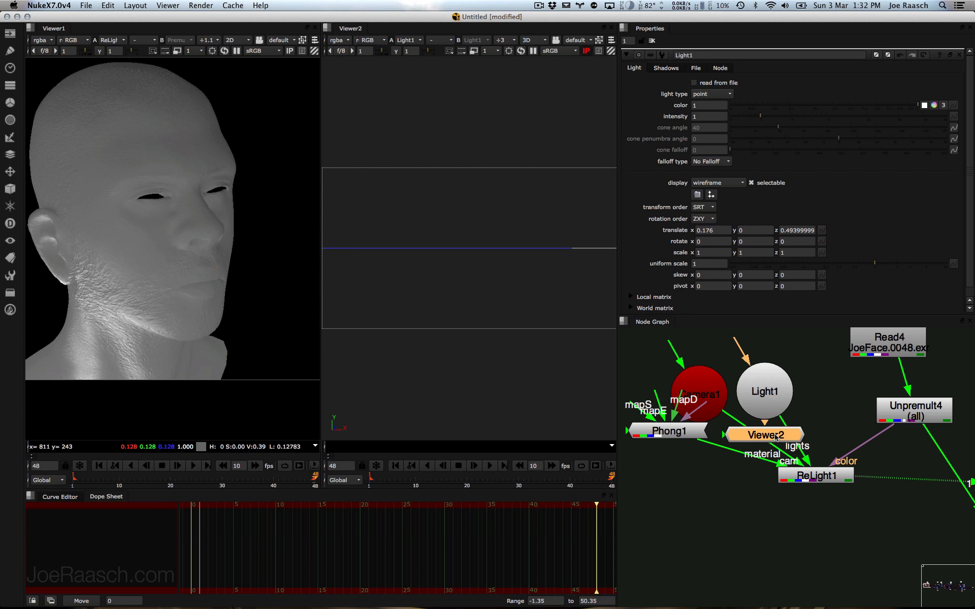
Step: Connect Viewer2 to PositionToPoints1 instead of Light1 and frame the point cloud in its 3D view
left_click_drag(776, 438, 746, 536)
left_click_drag(759, 429, 914, 545)
left_click(911, 554)
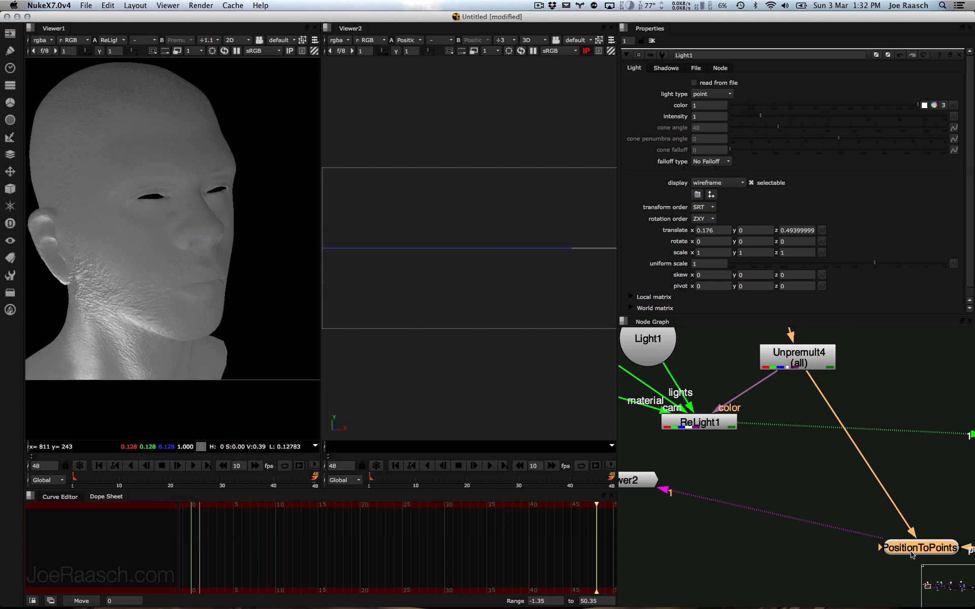
left_click(526, 307)
key("f")
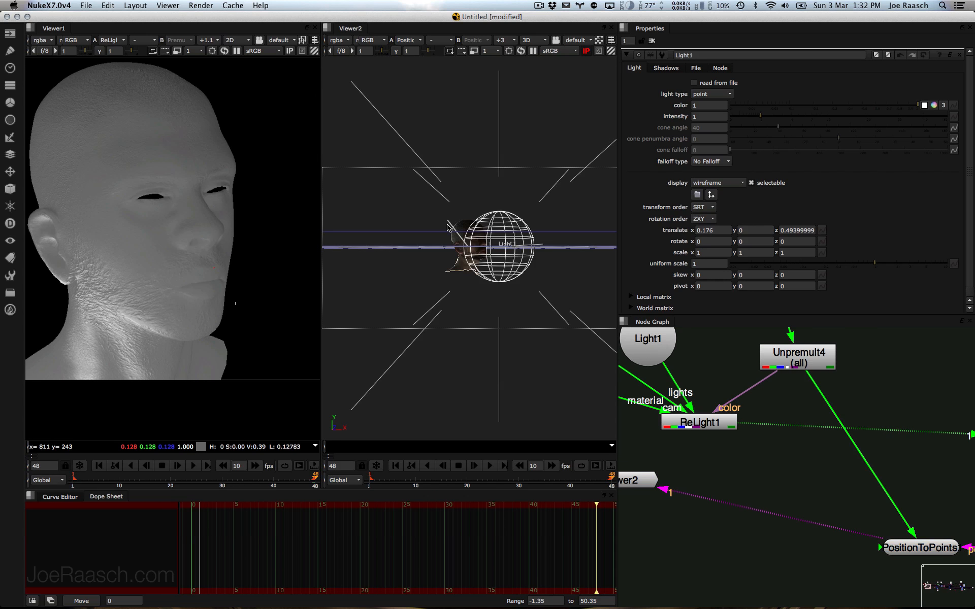
Step: Raise Light1 above the head's front, to about x 0.178, y 0.478, z 0.414
left_click_drag(443, 234, 412, 321, "super")
left_click(417, 270)
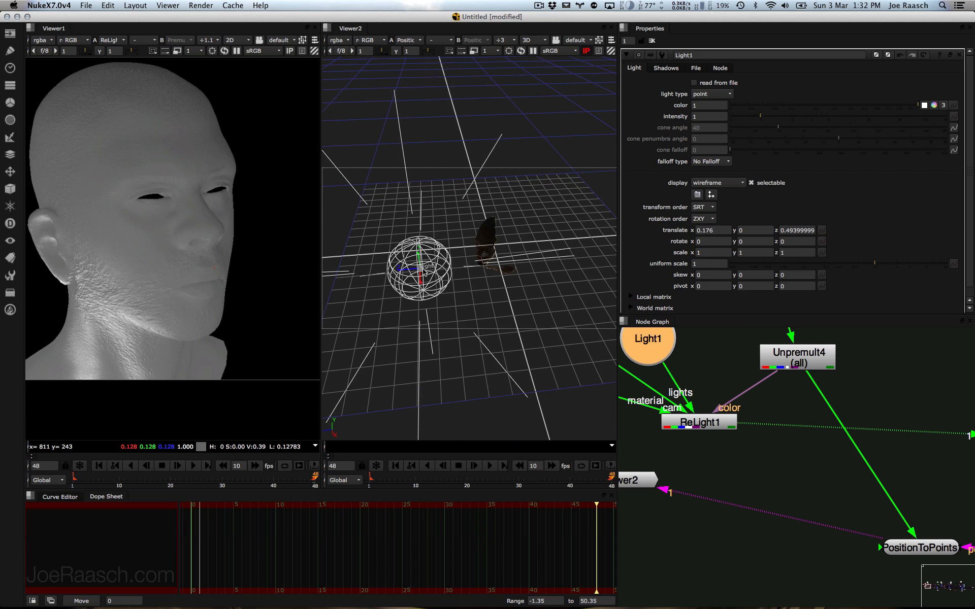
left_click_drag(417, 269, 569, 271)
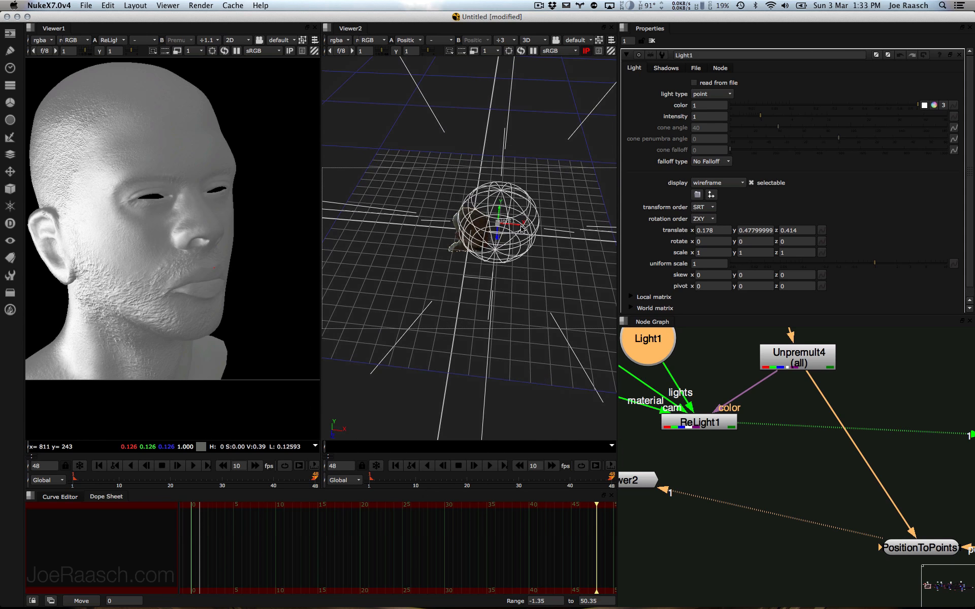
Step: Shift Light1 along the X axis to about x -0.026, keeping its height and depth
left_click_drag(520, 229, 464, 225)
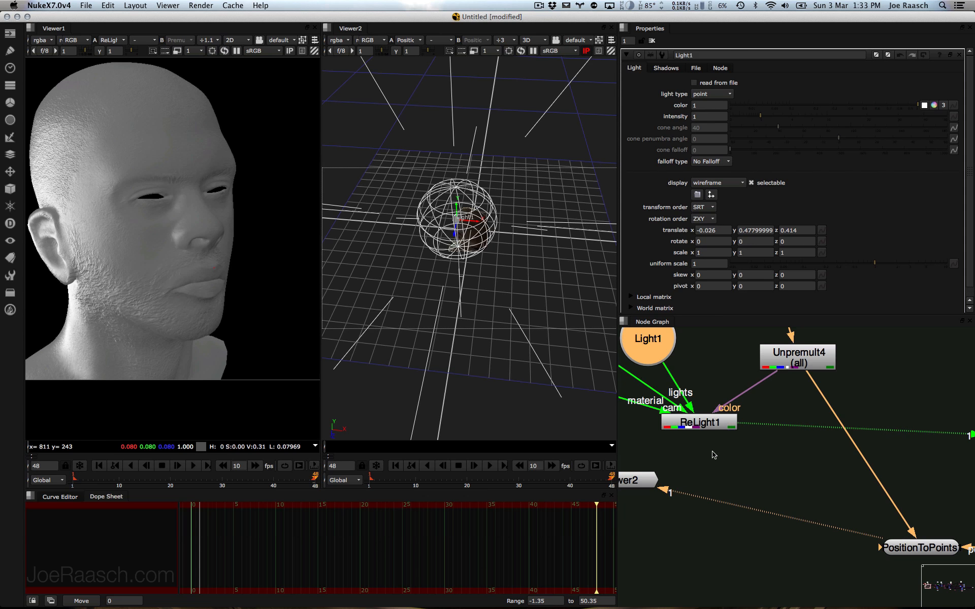
middle_click_drag(37, 193, 173, 197)
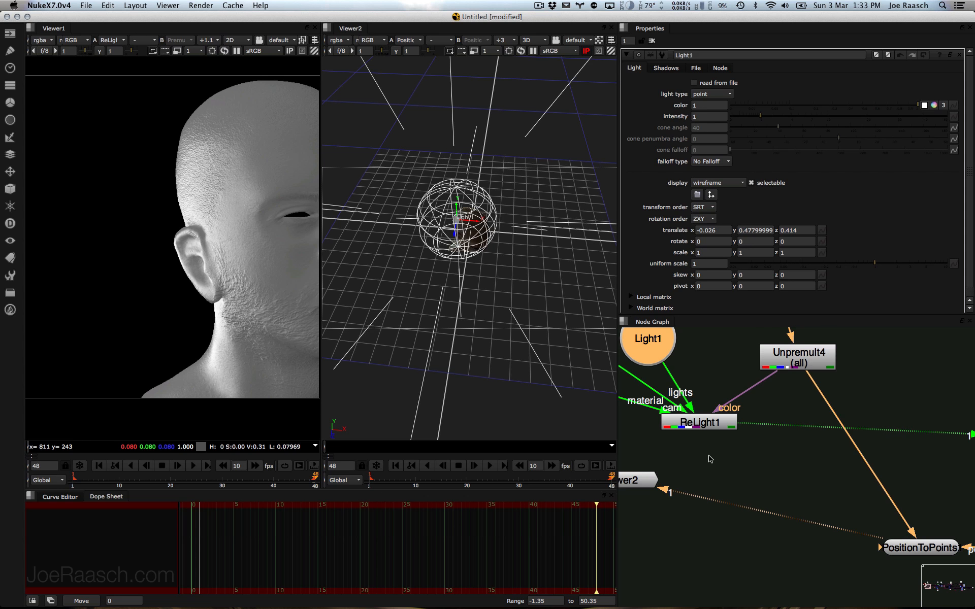
Step: Add a Premult node to the output of ReLight1 and check the alpha channel in Viewer1
left_click(703, 475)
key("Tab")
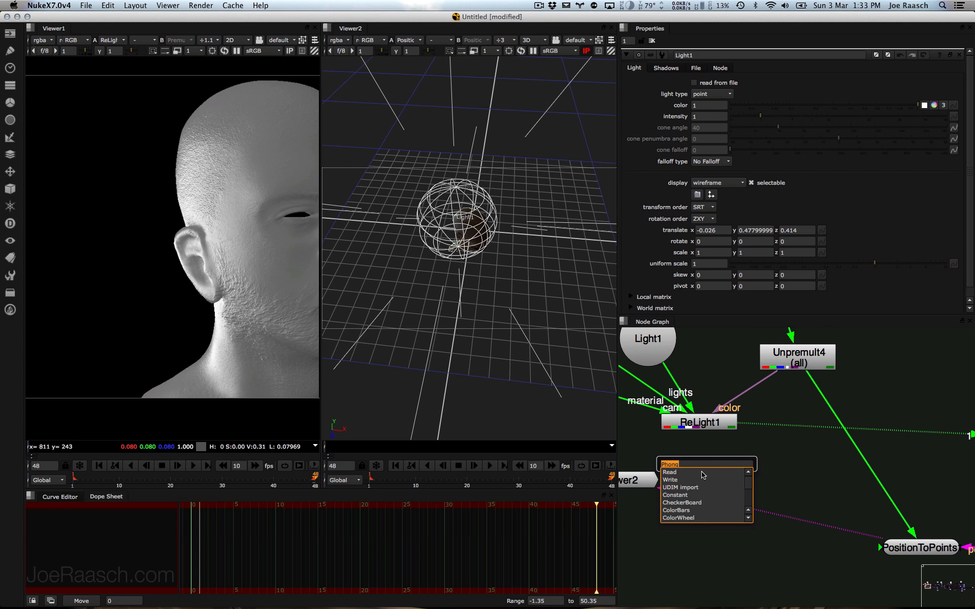
type("pro")
key("BackSpace")
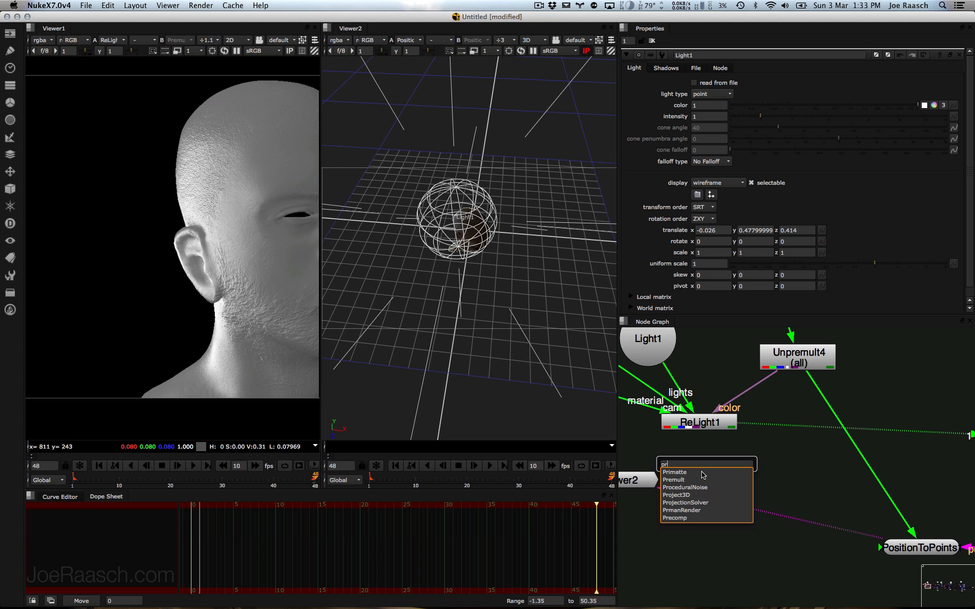
type("e")
key("Down")
key("Return")
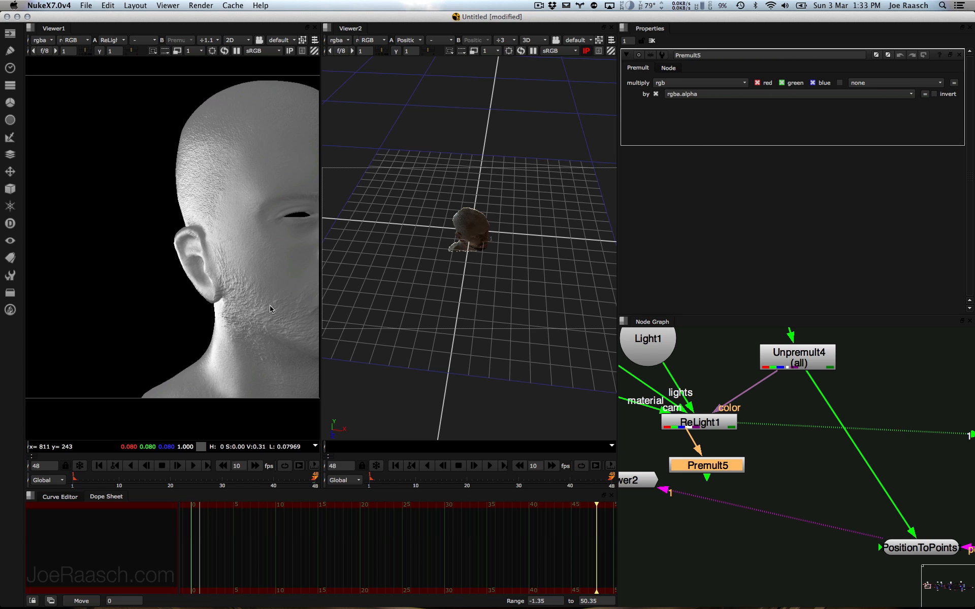
key("a")
key("a")
Step: Align the new Premult node directly beneath ReLight1 and view its output in Viewer1 with the whole head in frame
left_click_drag(707, 465, 695, 465)
key("1")
left_click(635, 392)
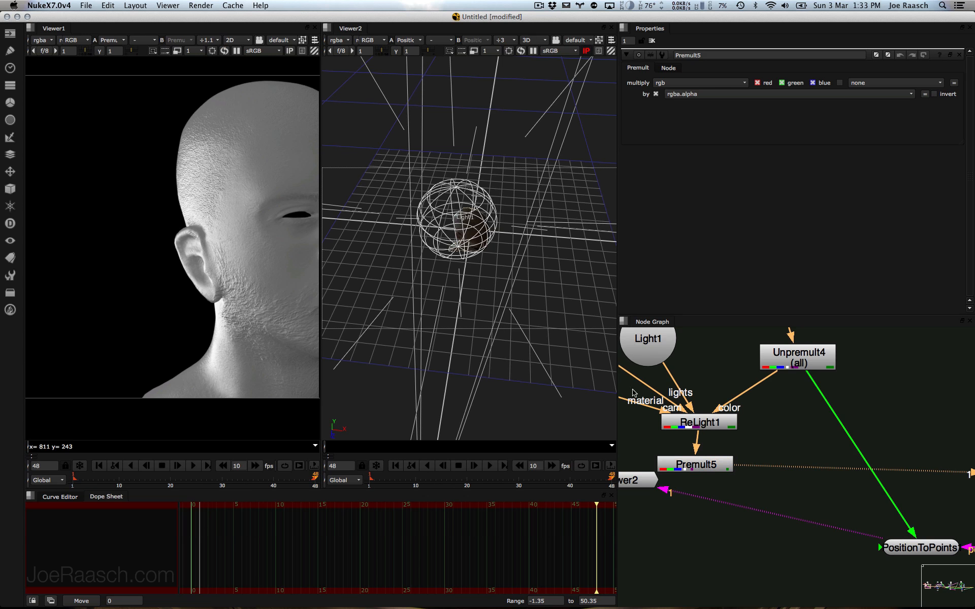
middle_click_drag(231, 209, 119, 196)
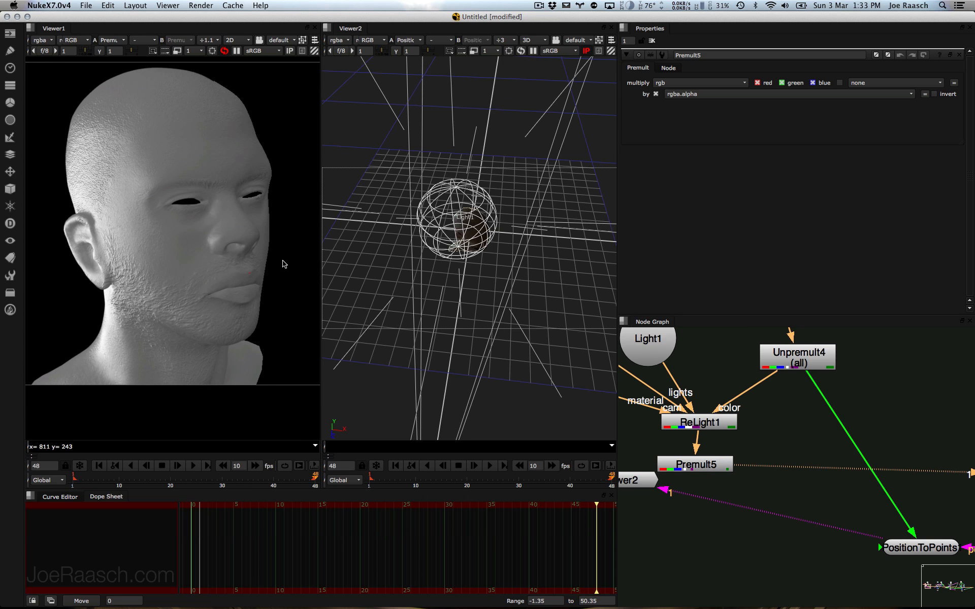